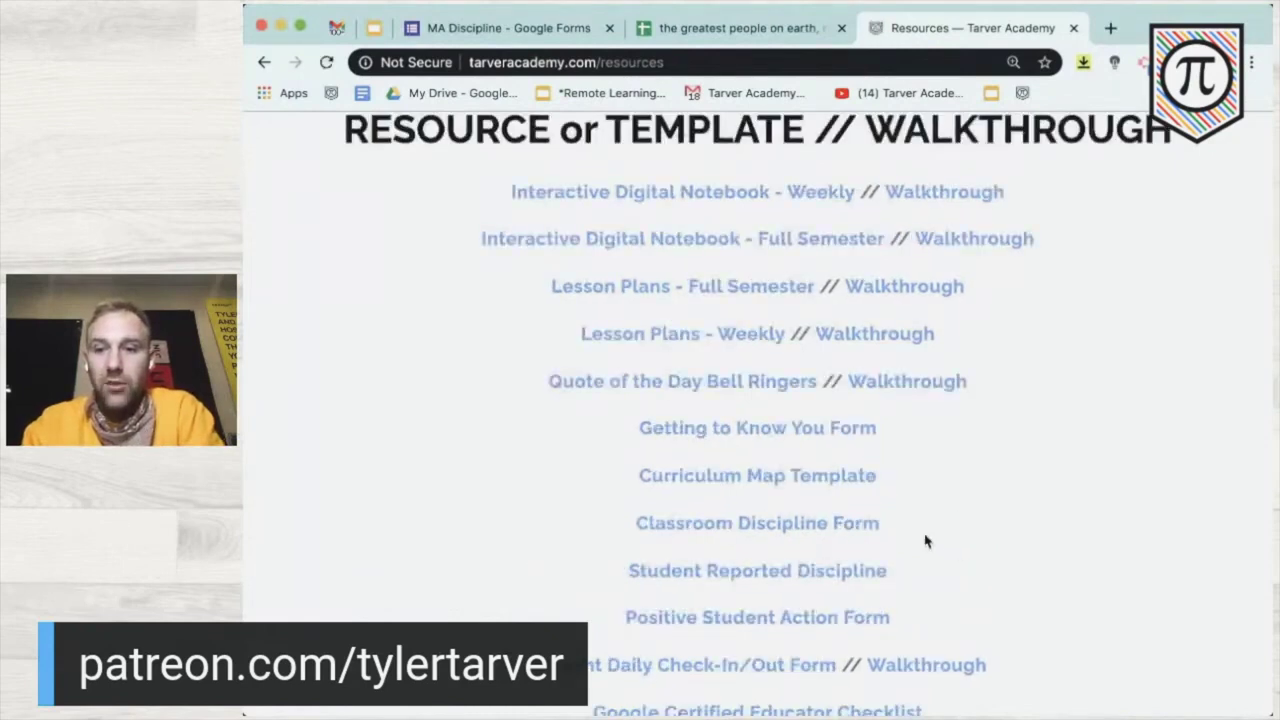
- Open the Classroom Discipline Form template and make a copy named 'Copy of Classroom Discipline Form'
click(747, 526)
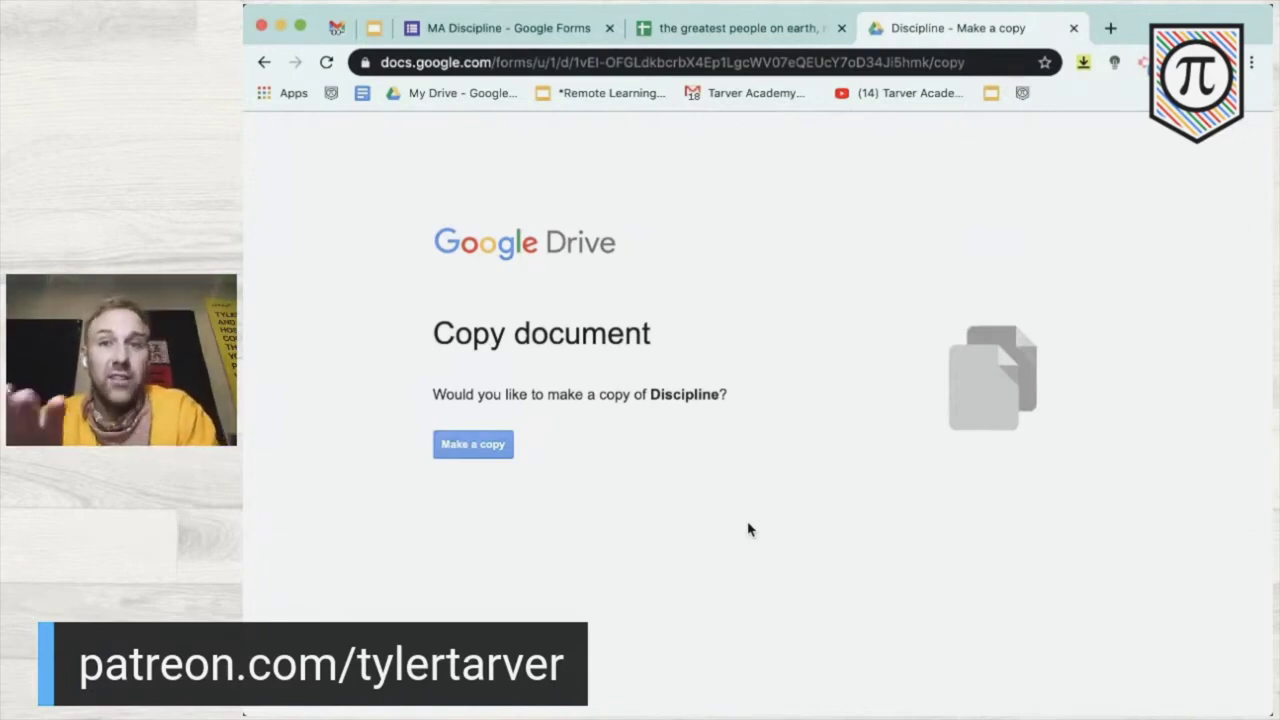
click(478, 452)
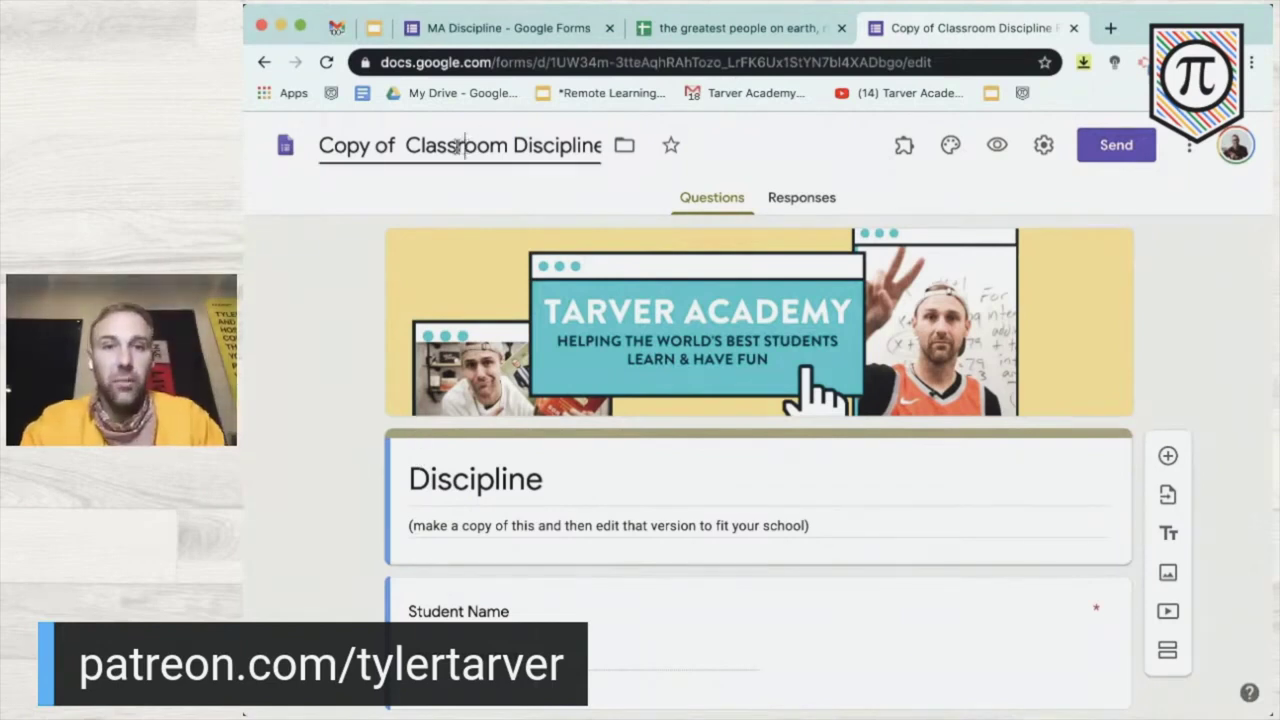
- Replace 'Copy of' in the form title with the teacher's name in possessive form
drag(404, 145, 258, 146)
text(Mr. Tarvers)
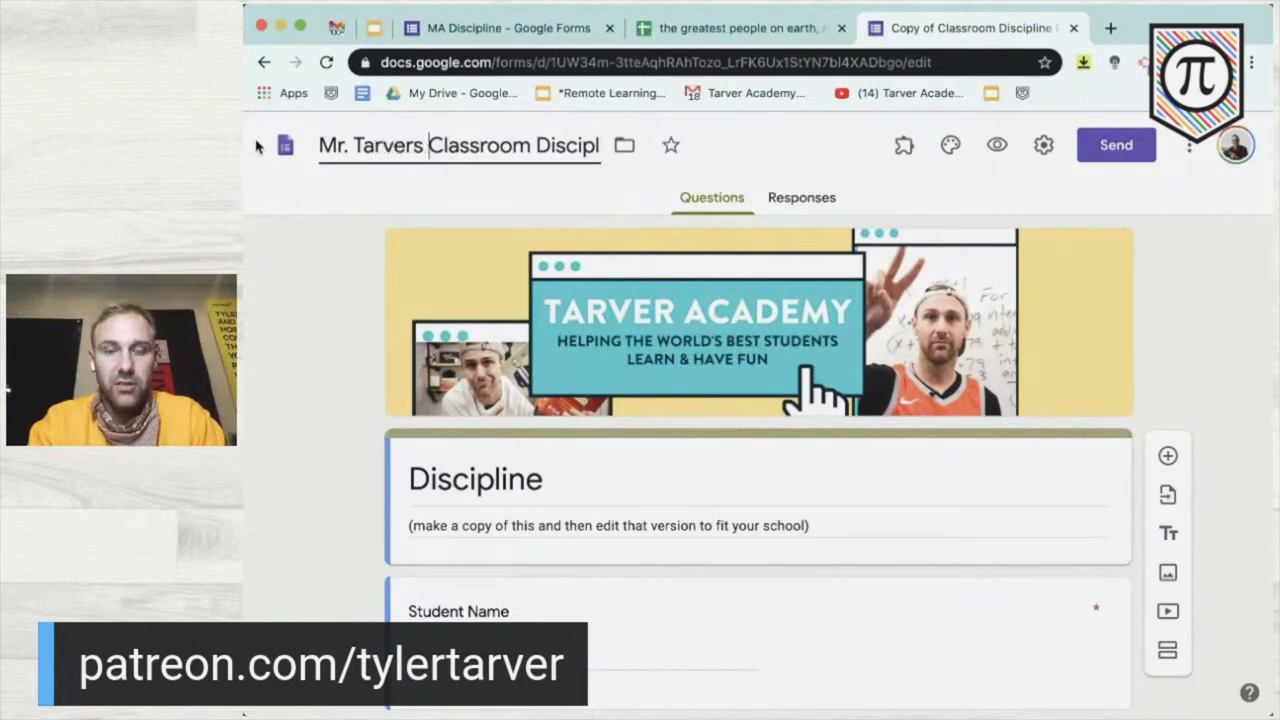
key(BackSpace)
key(BackSpace)
text('s //)
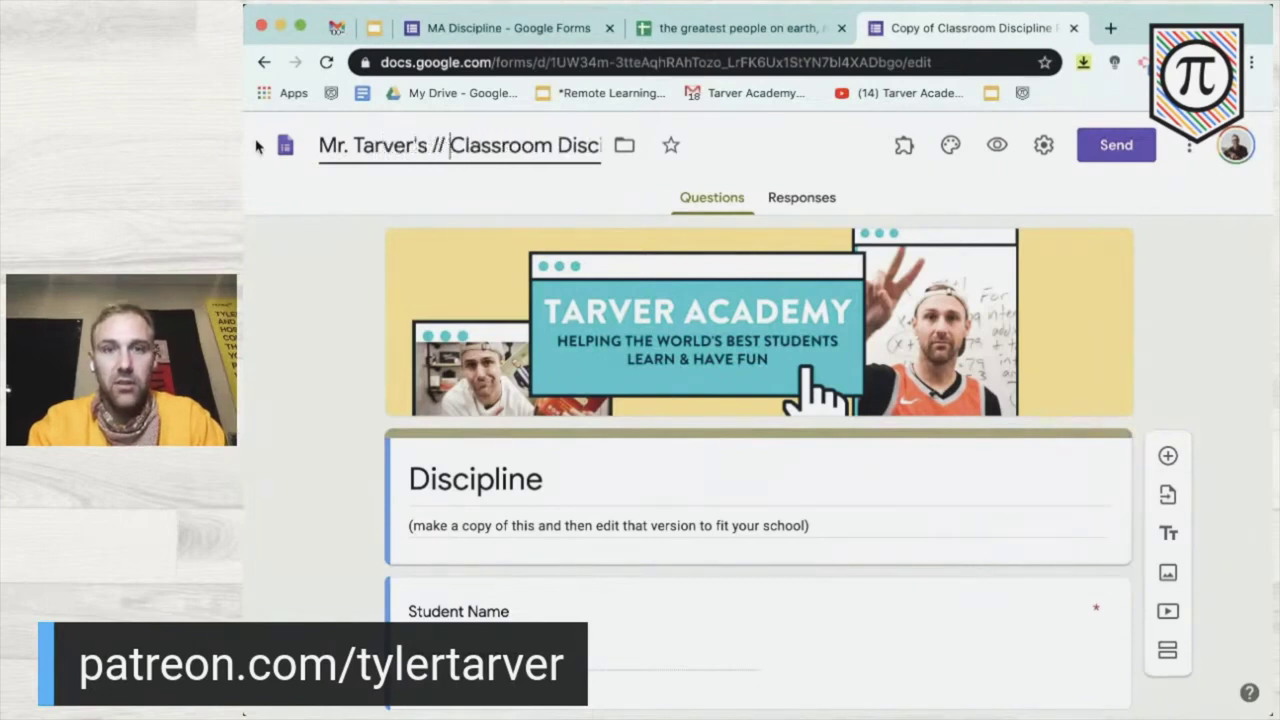
key(BackSpace)
key(BackSpace)
key(BackSpace)
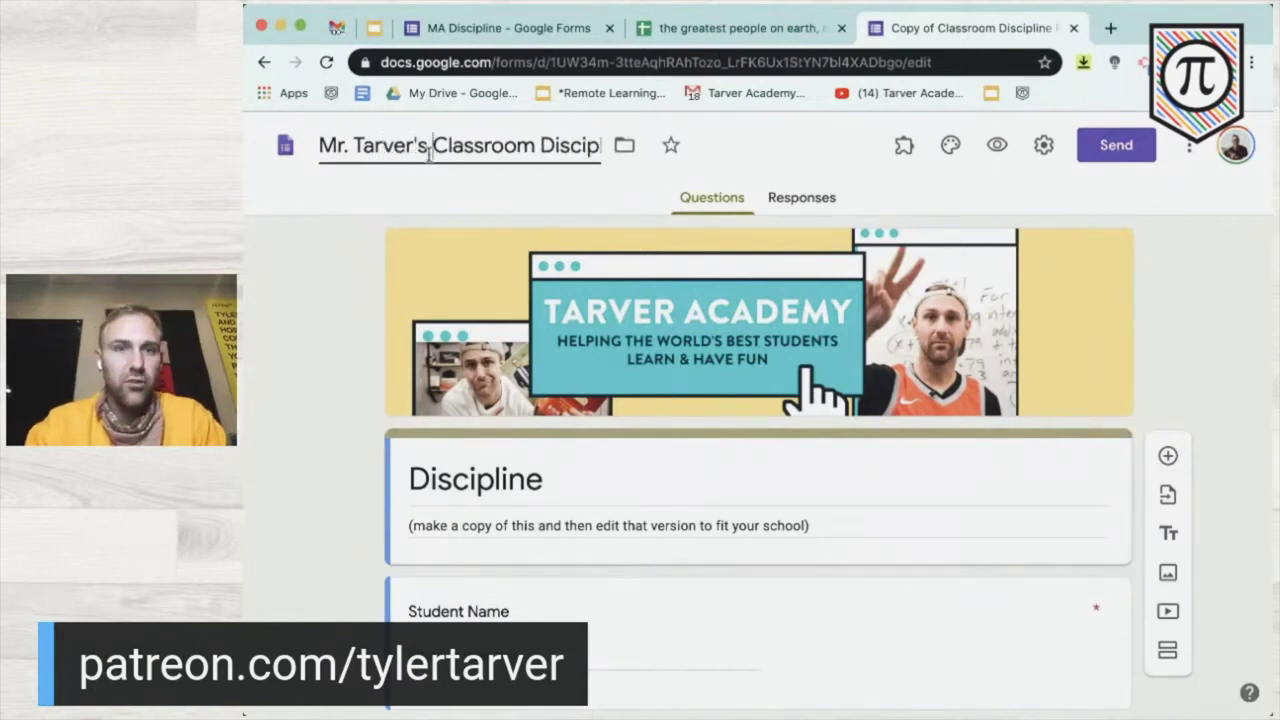
click(343, 340)
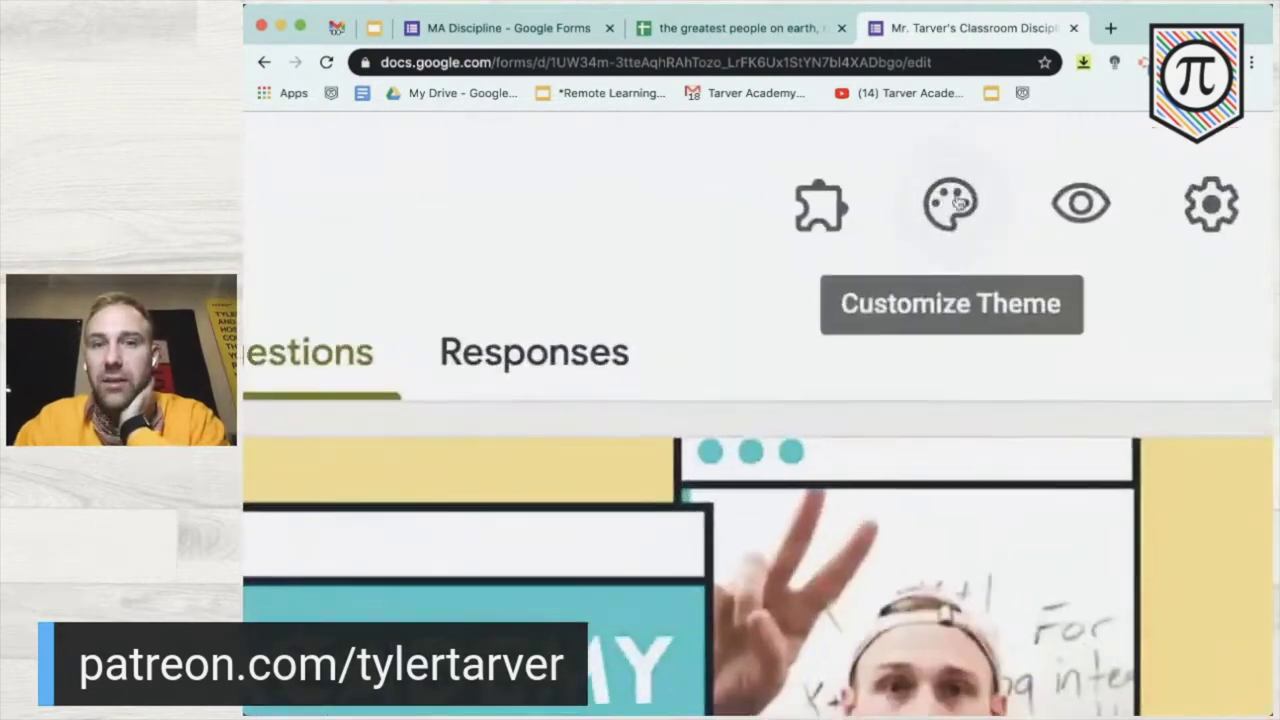
- Remove the header image and set an orange theme colour with the light background
click(950, 147)
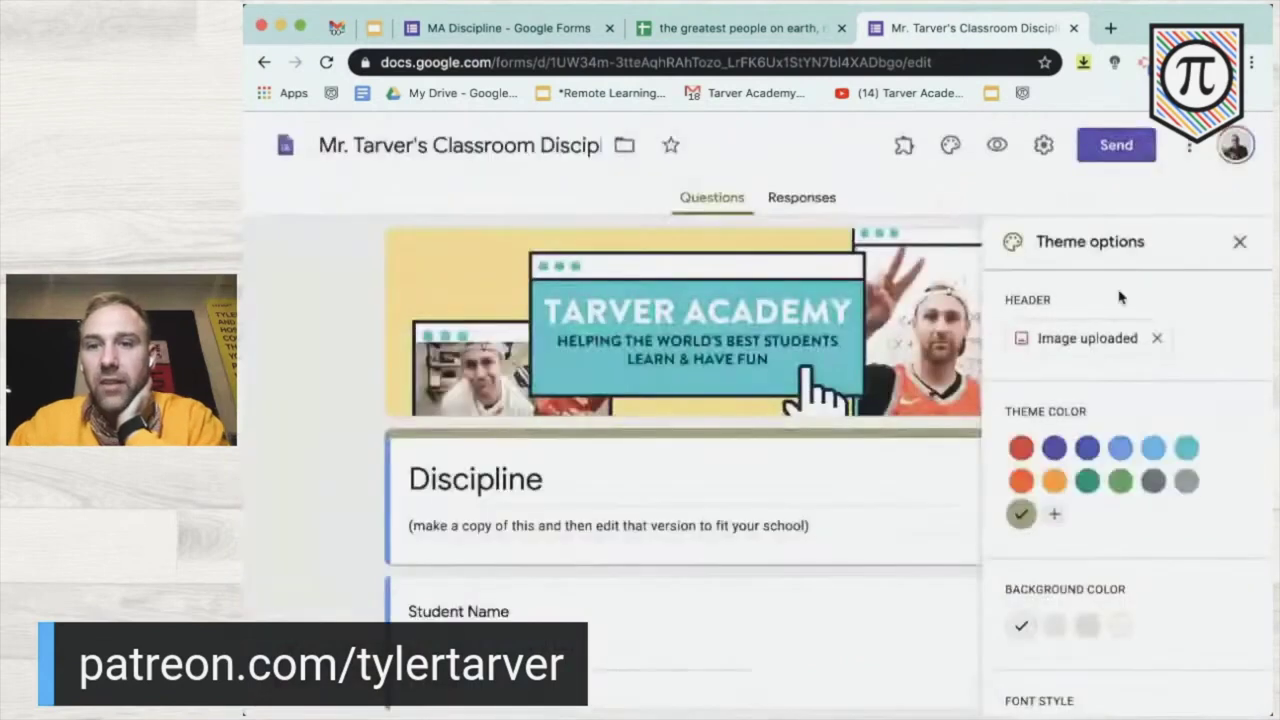
click(1158, 340)
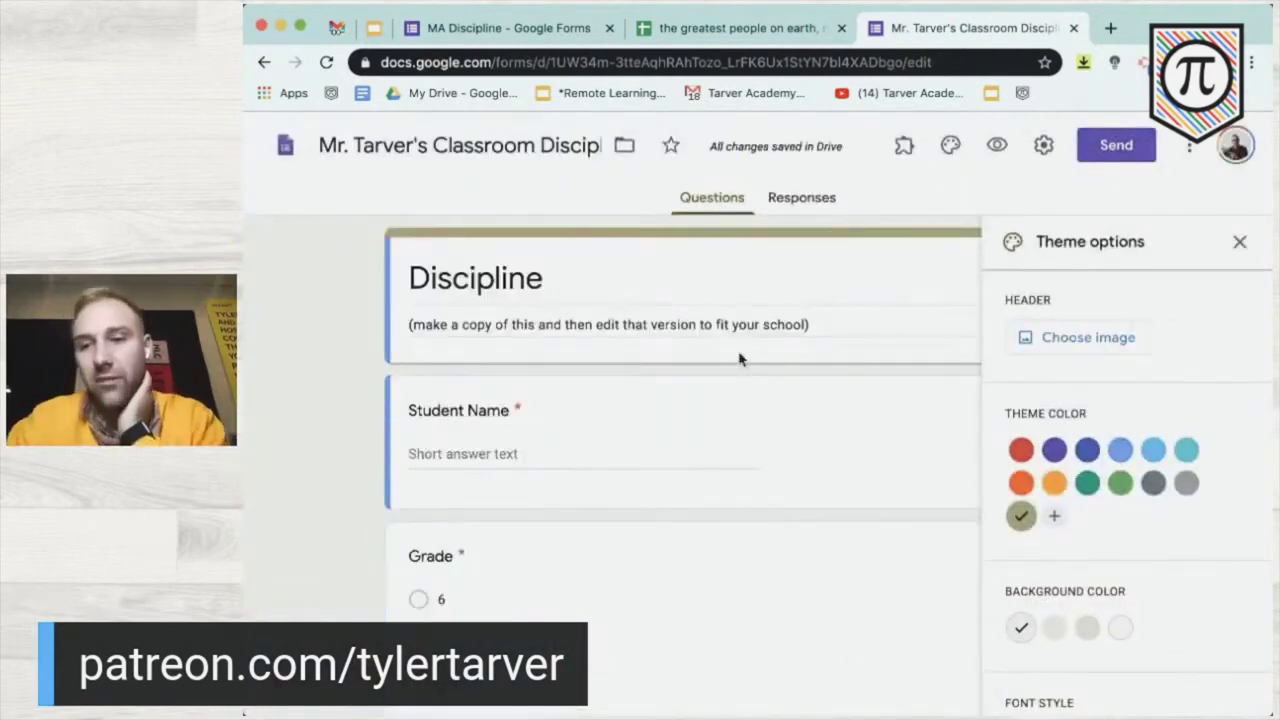
click(1046, 485)
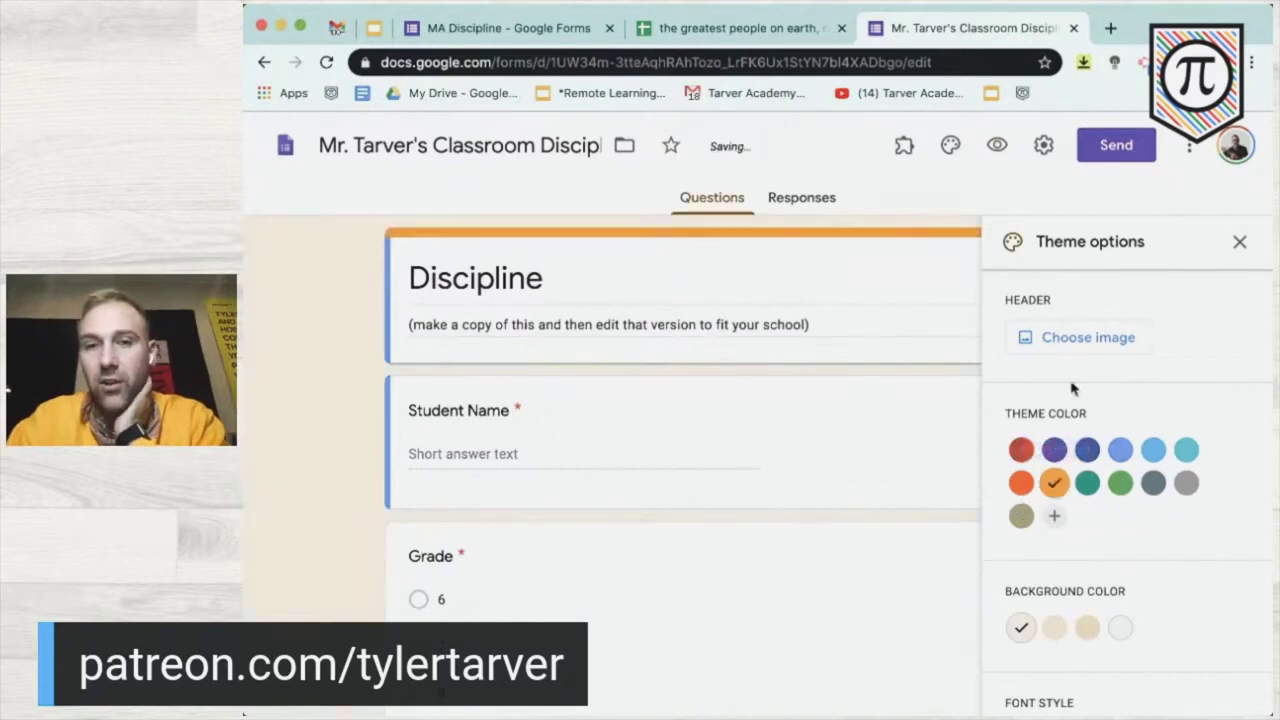
scroll(1086, 360, down, 1)
click(1054, 547)
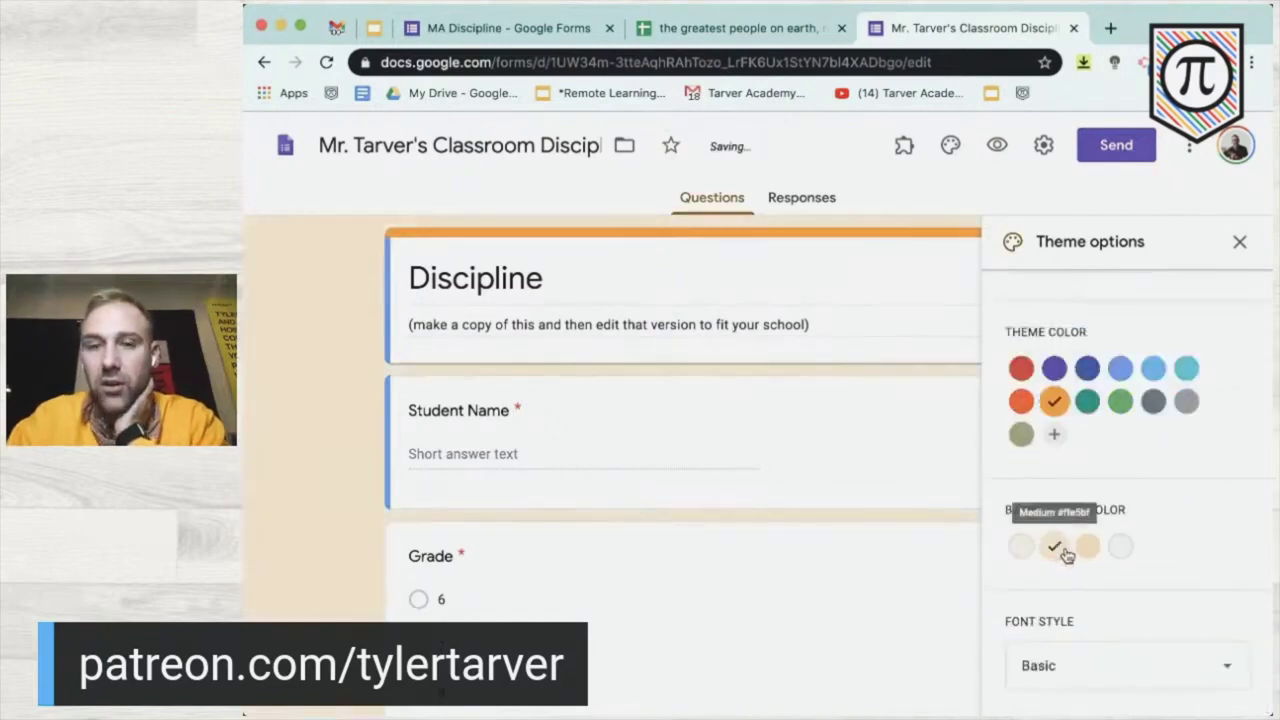
click(1030, 554)
scroll(1054, 591, down, 3)
scroll(706, 531, up, 3)
- Try the Decorative, Formal and Playful fonts, then settle back on Basic
click(1010, 673)
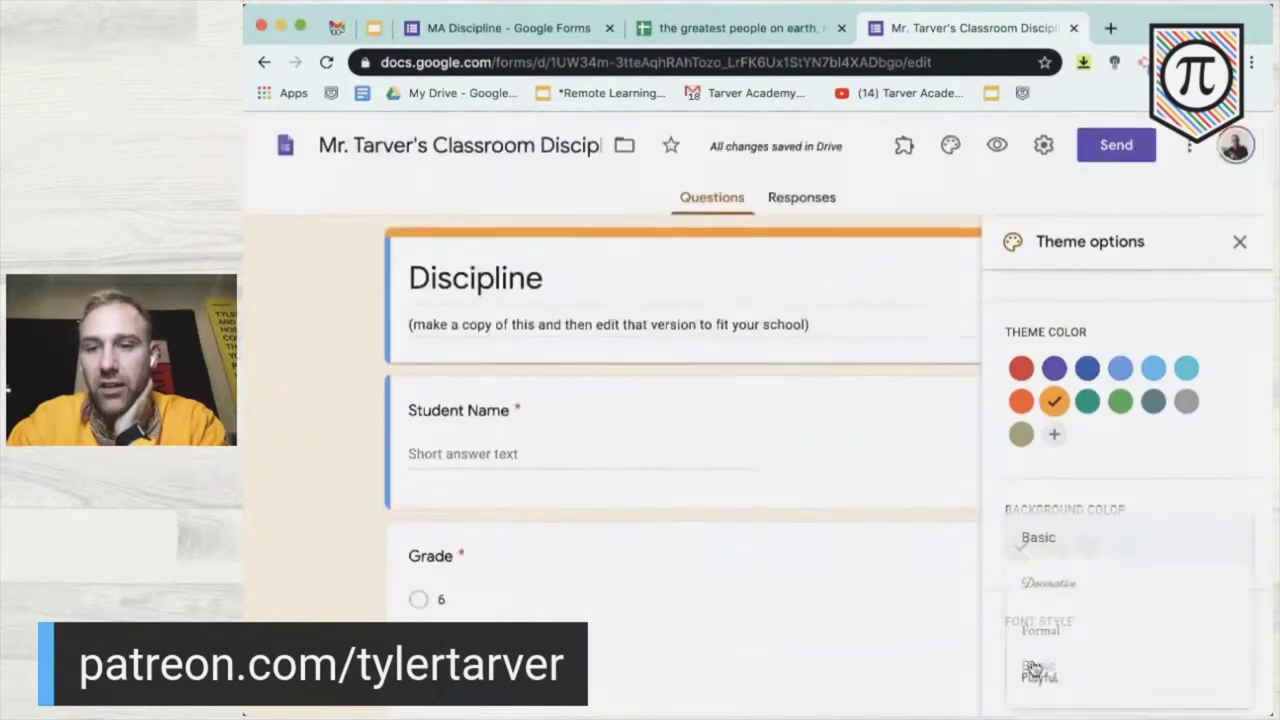
click(1042, 582)
click(1065, 666)
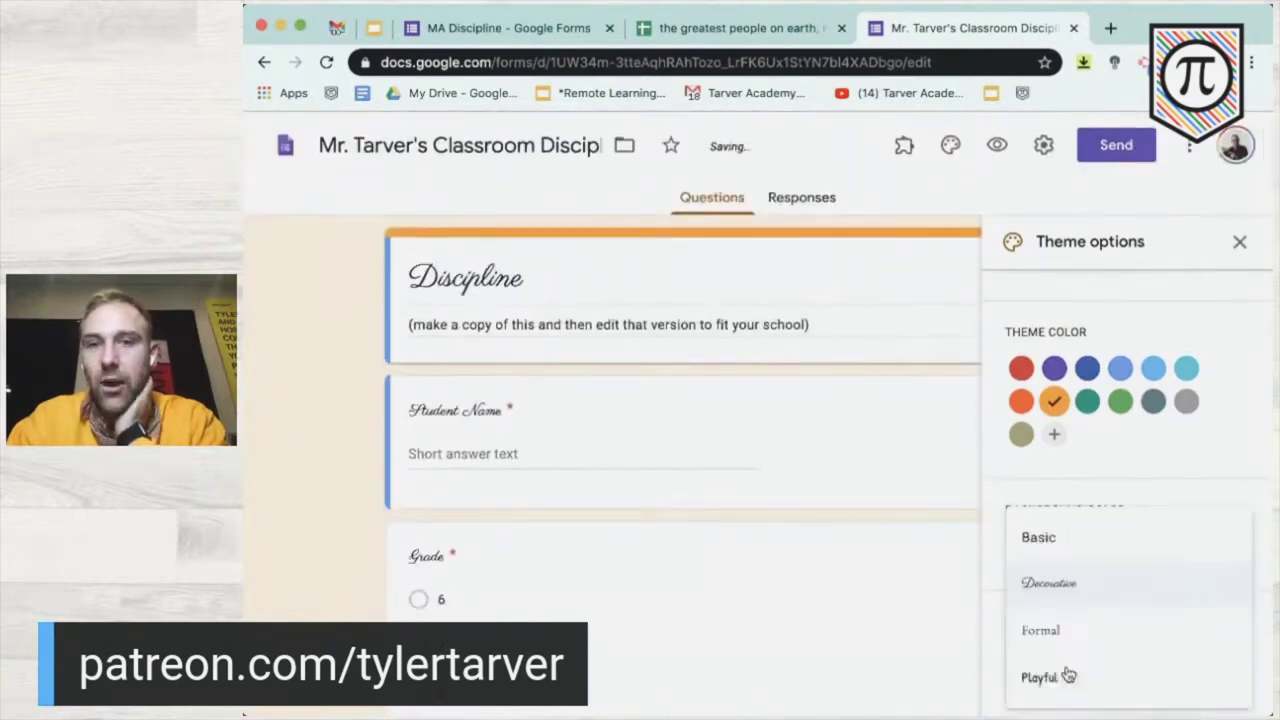
click(1084, 632)
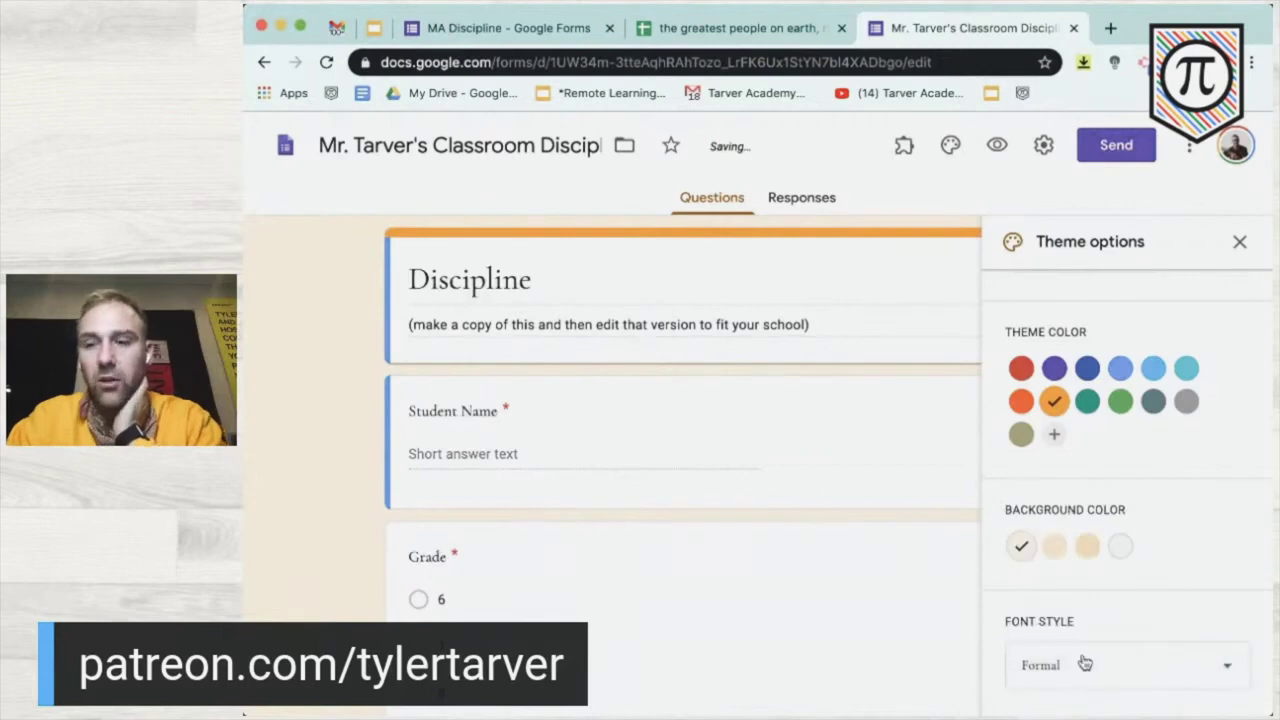
click(1085, 665)
click(1042, 678)
click(1055, 678)
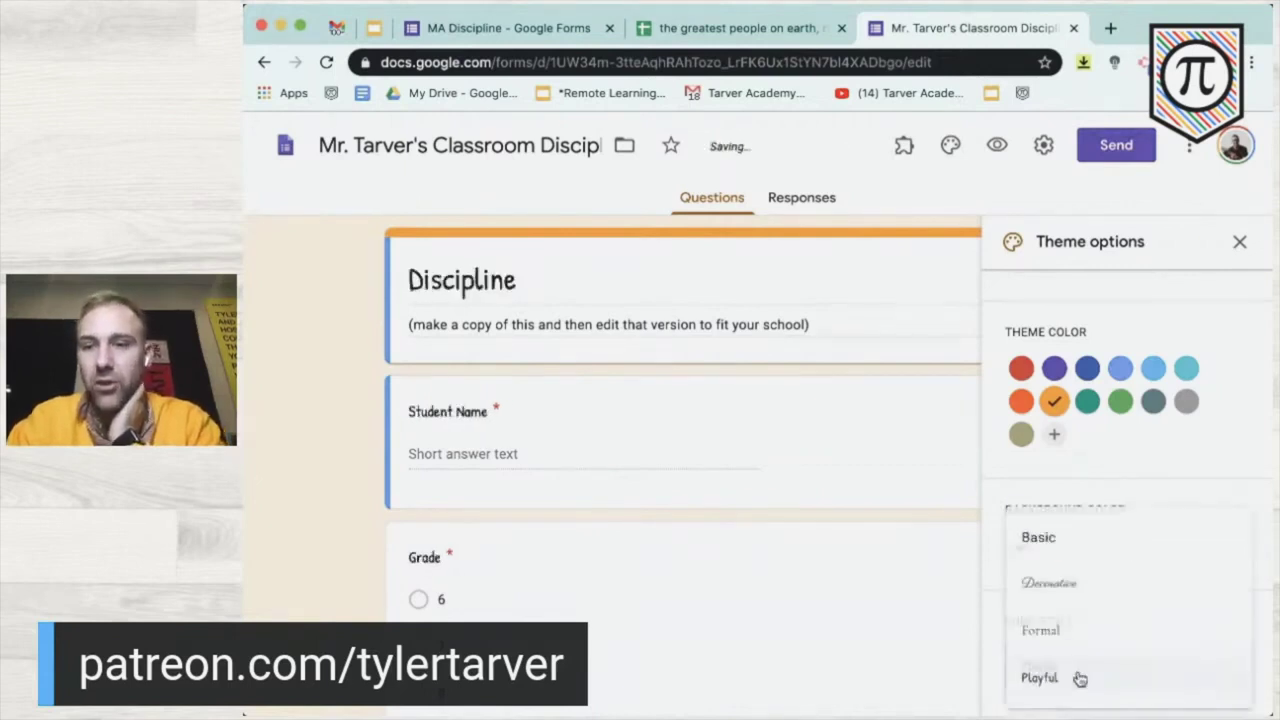
click(1063, 549)
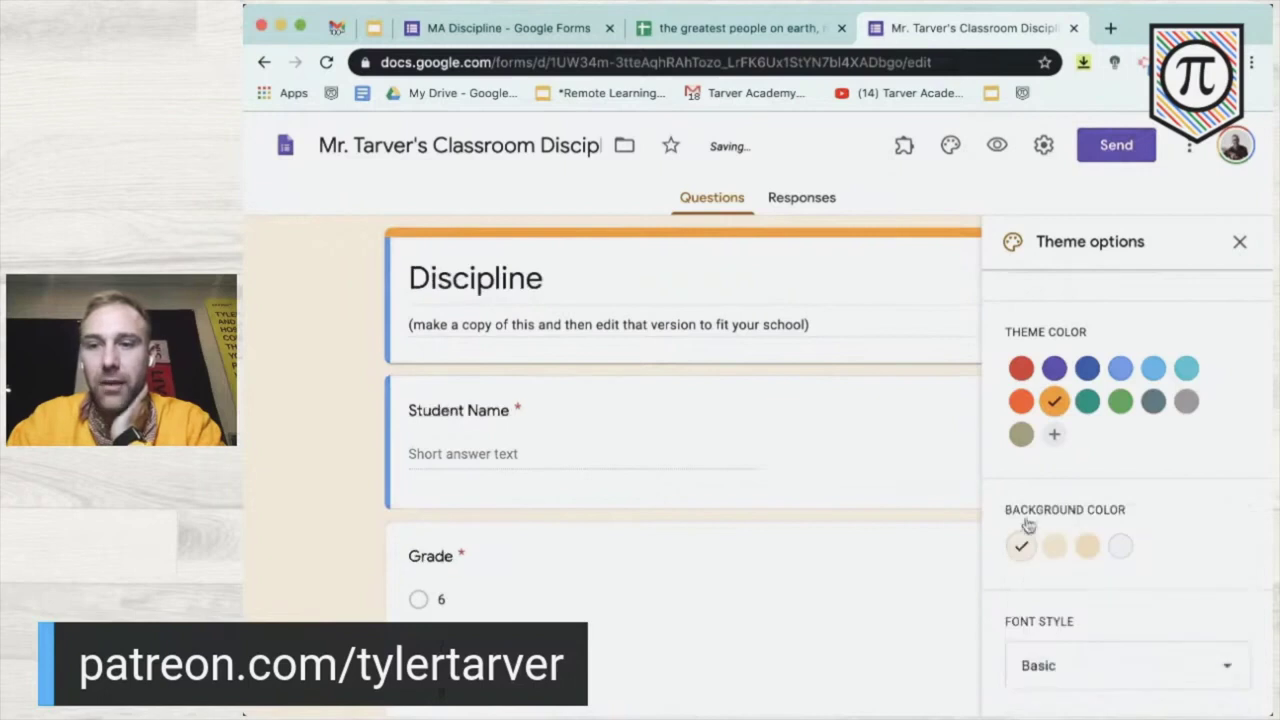
click(1240, 247)
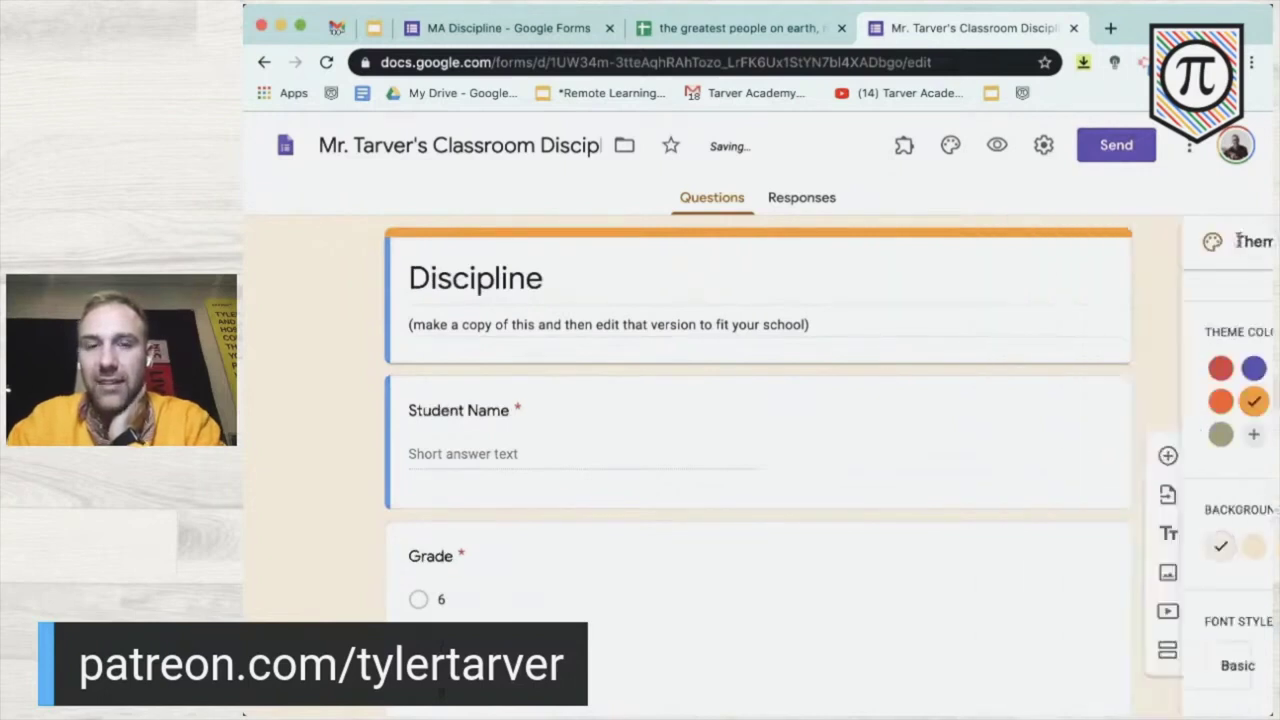
- Delete the entire form description and select the Student Name question
click(578, 322)
key(ctrl+a)
key(BackSpace)
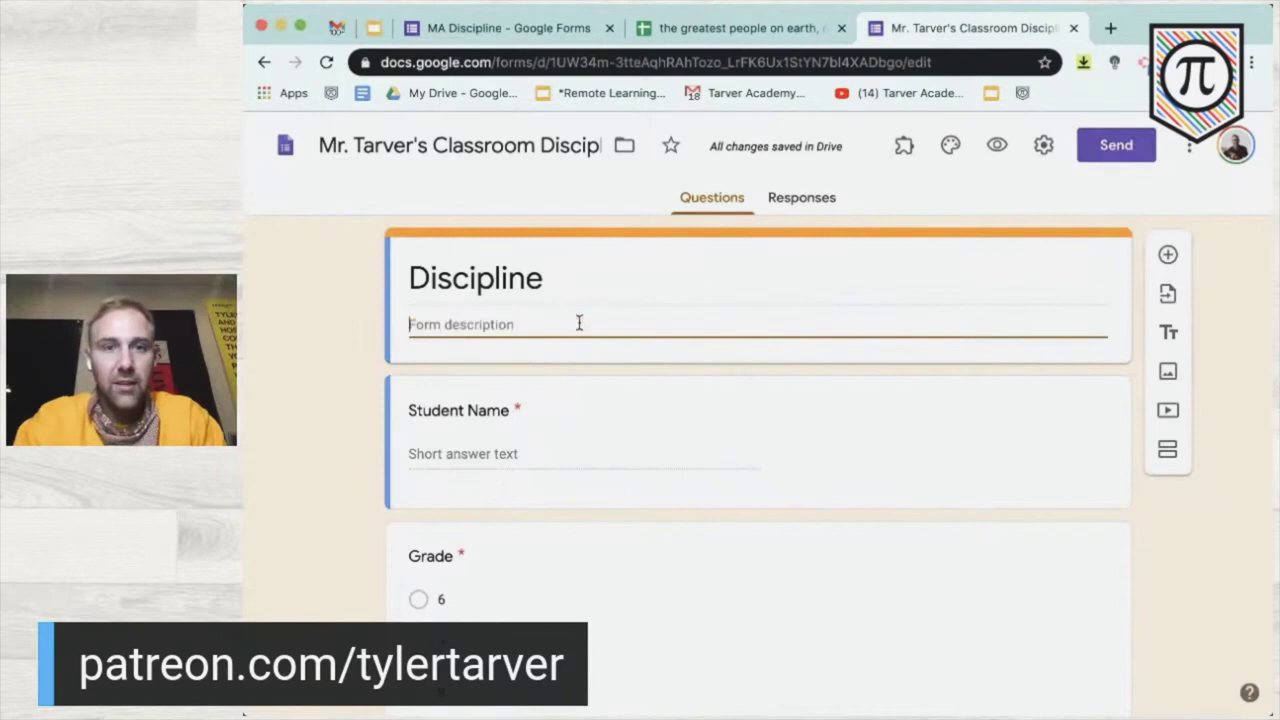
click(317, 435)
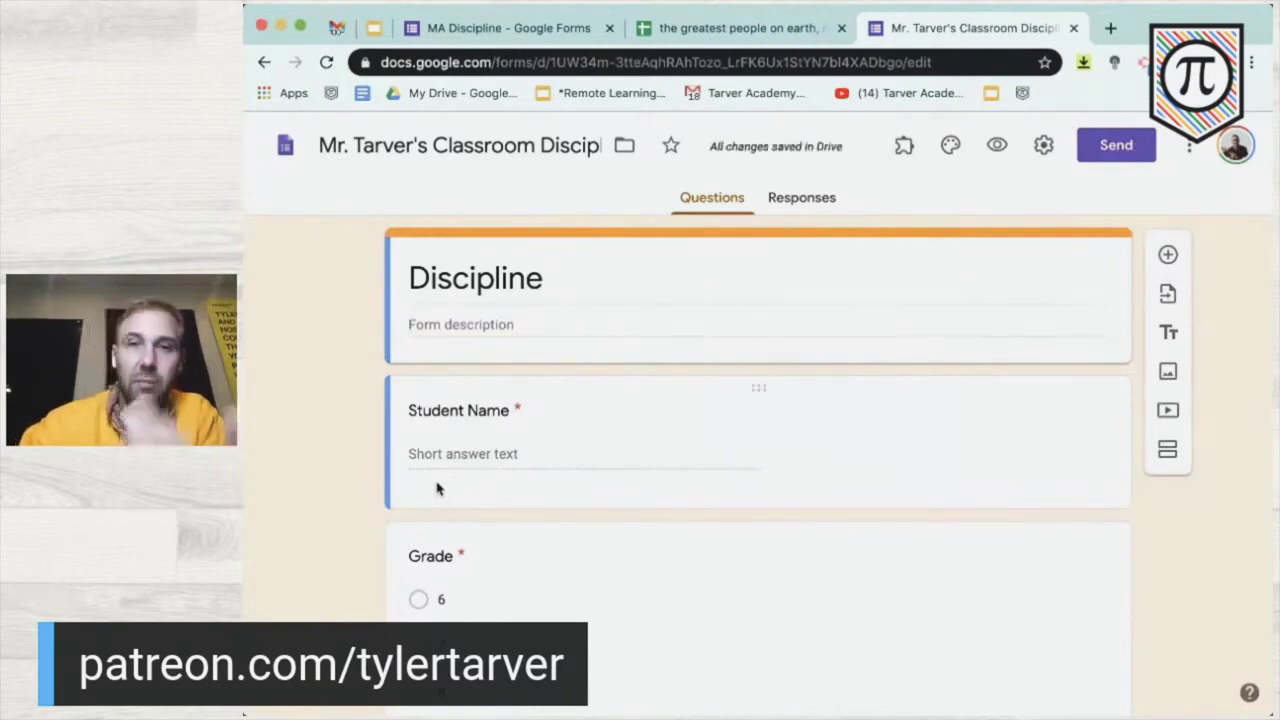
click(478, 456)
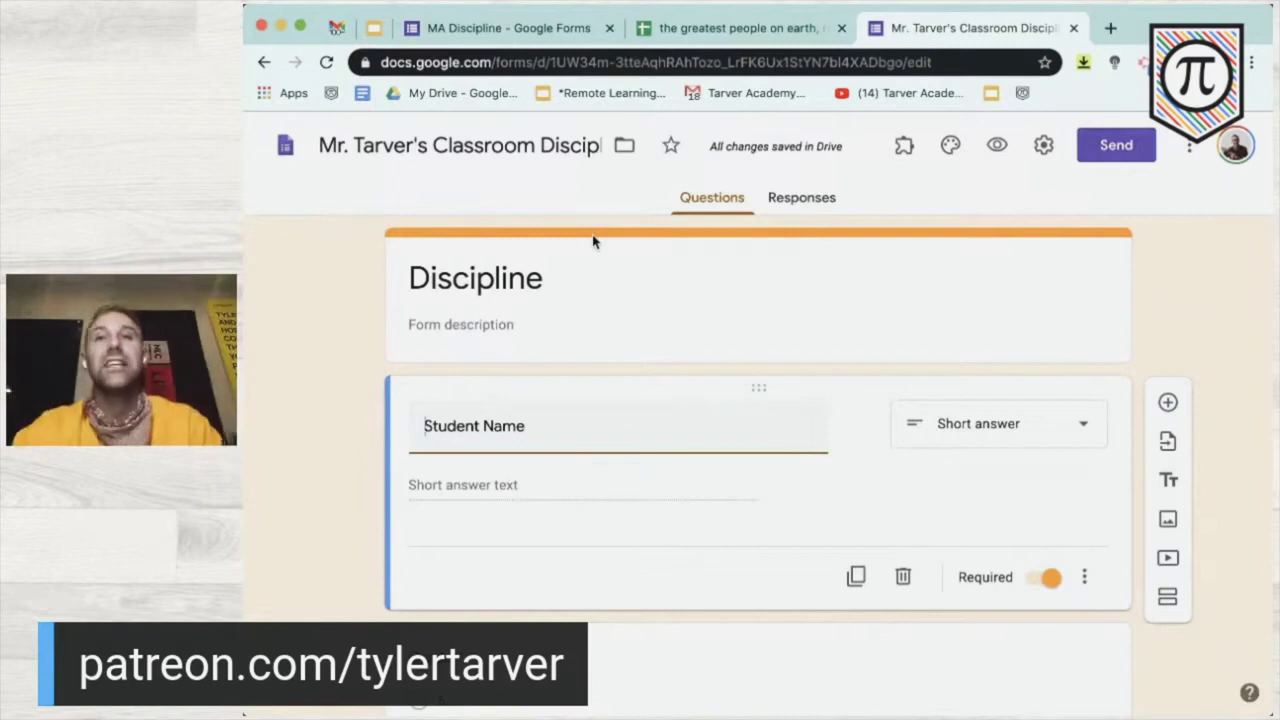
- Select cells C2 through C11 in the student spreadsheet and copy the ten full names
click(716, 30)
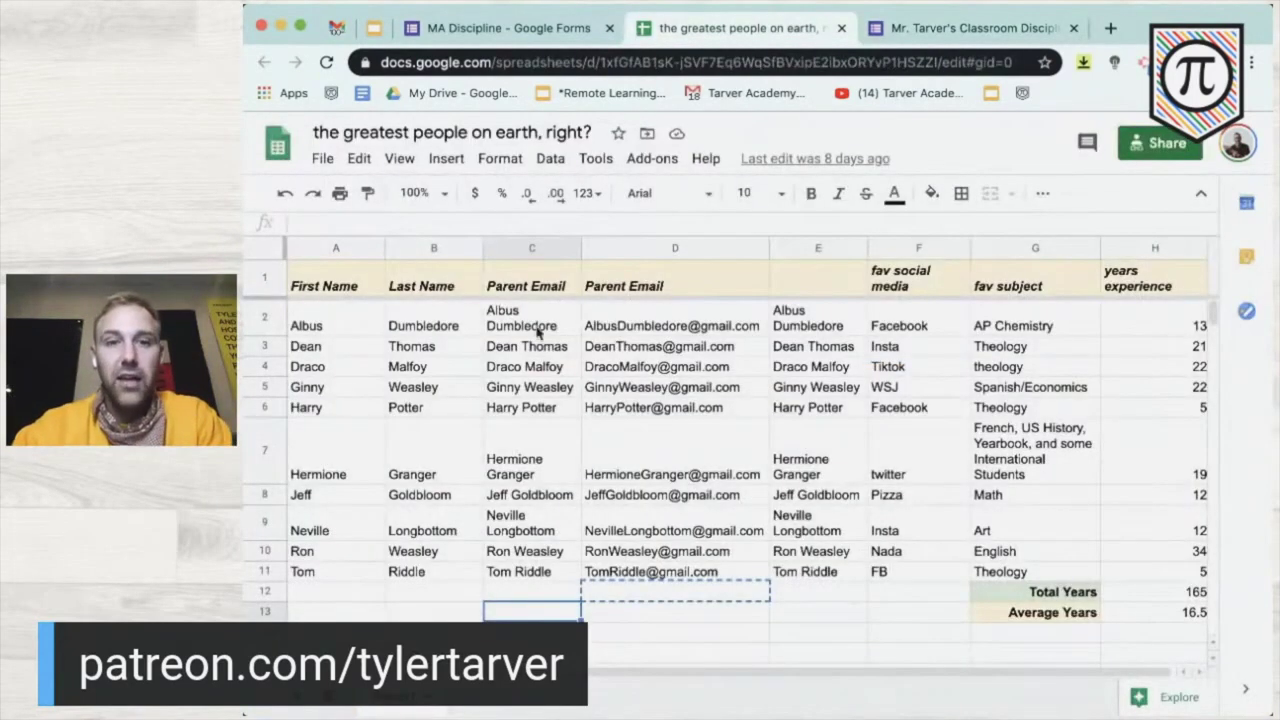
click(537, 333)
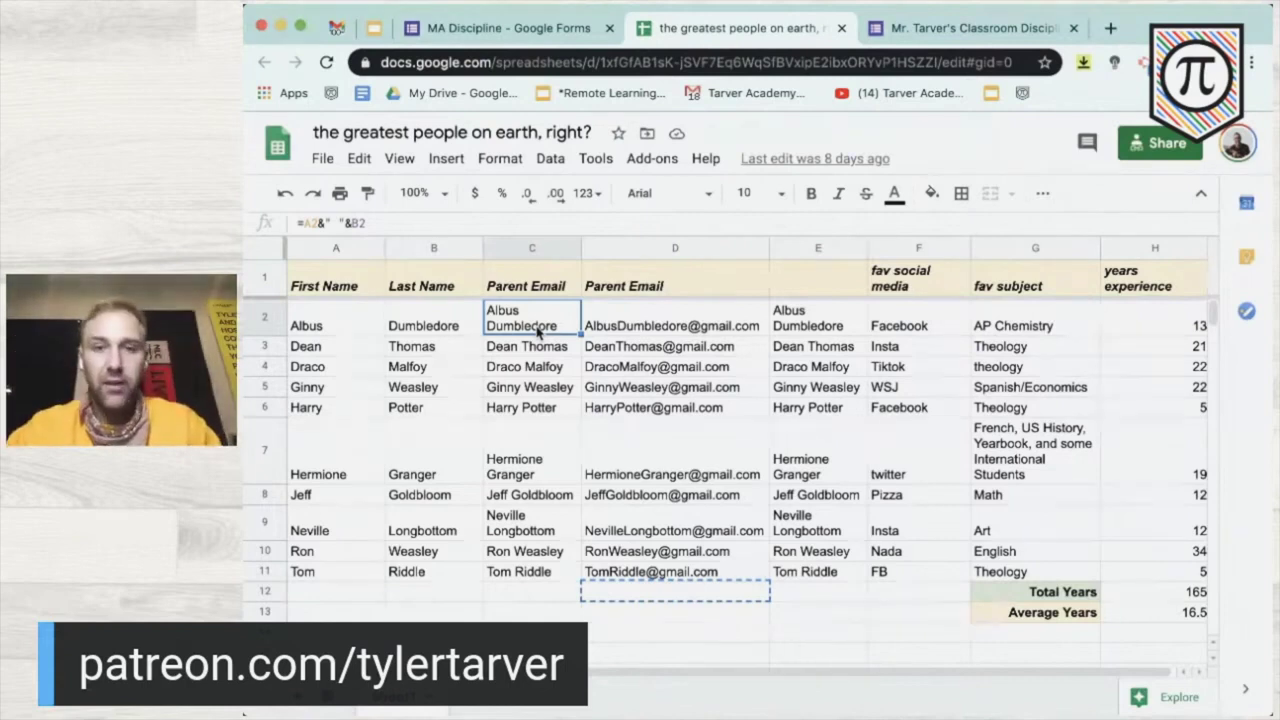
shift+click(533, 573)
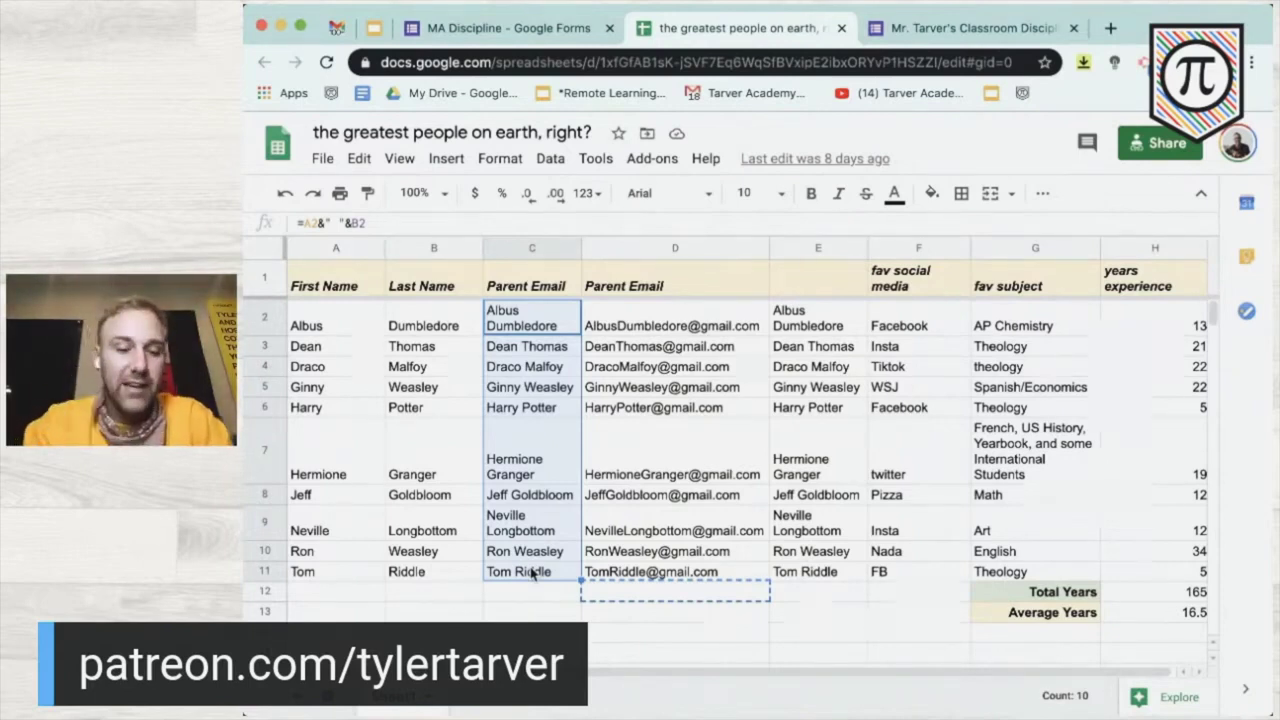
key(super+c)
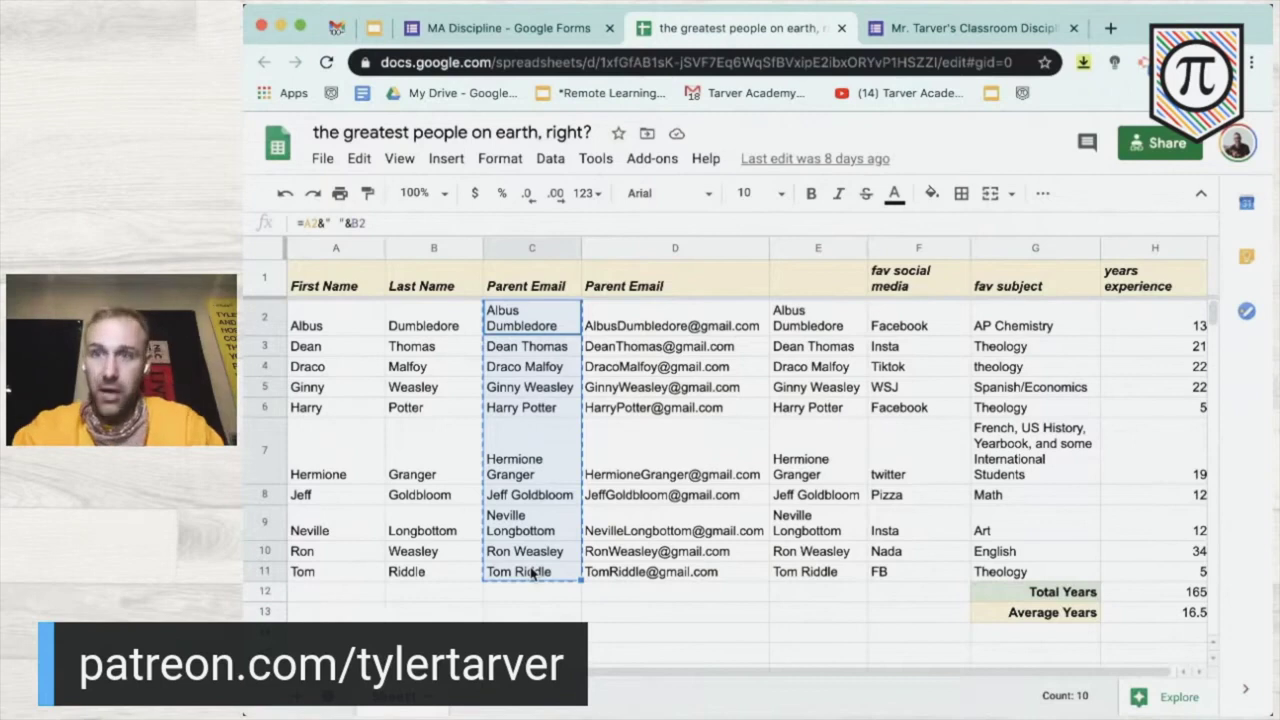
click(971, 30)
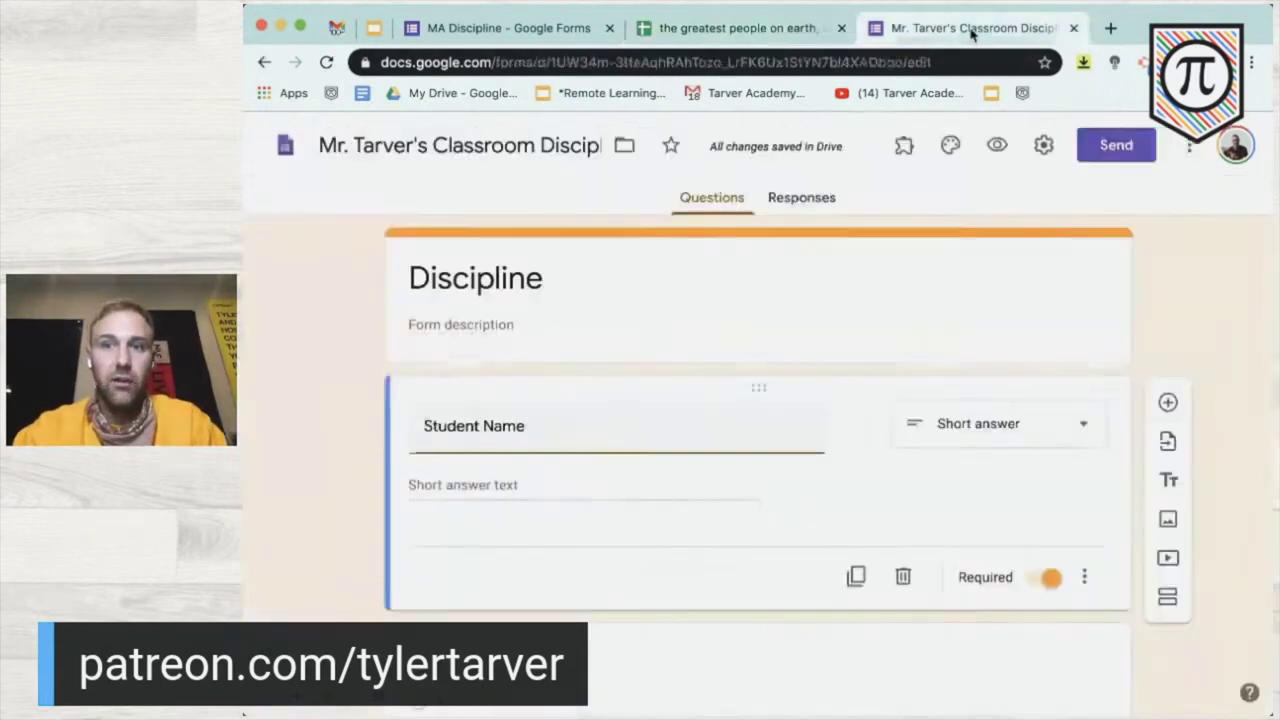
- Make Student Name a dropdown and paste the ten names, Albus Dumbledore to Tom Riddle, as options
click(983, 438)
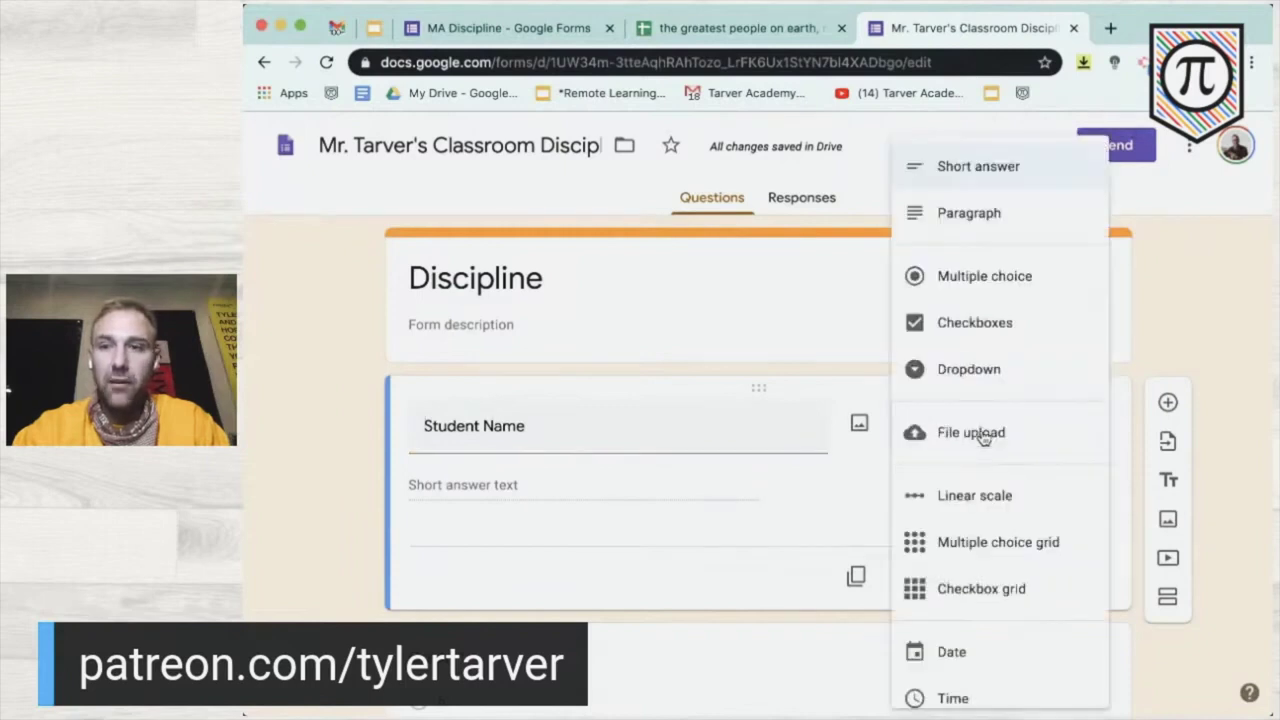
click(986, 384)
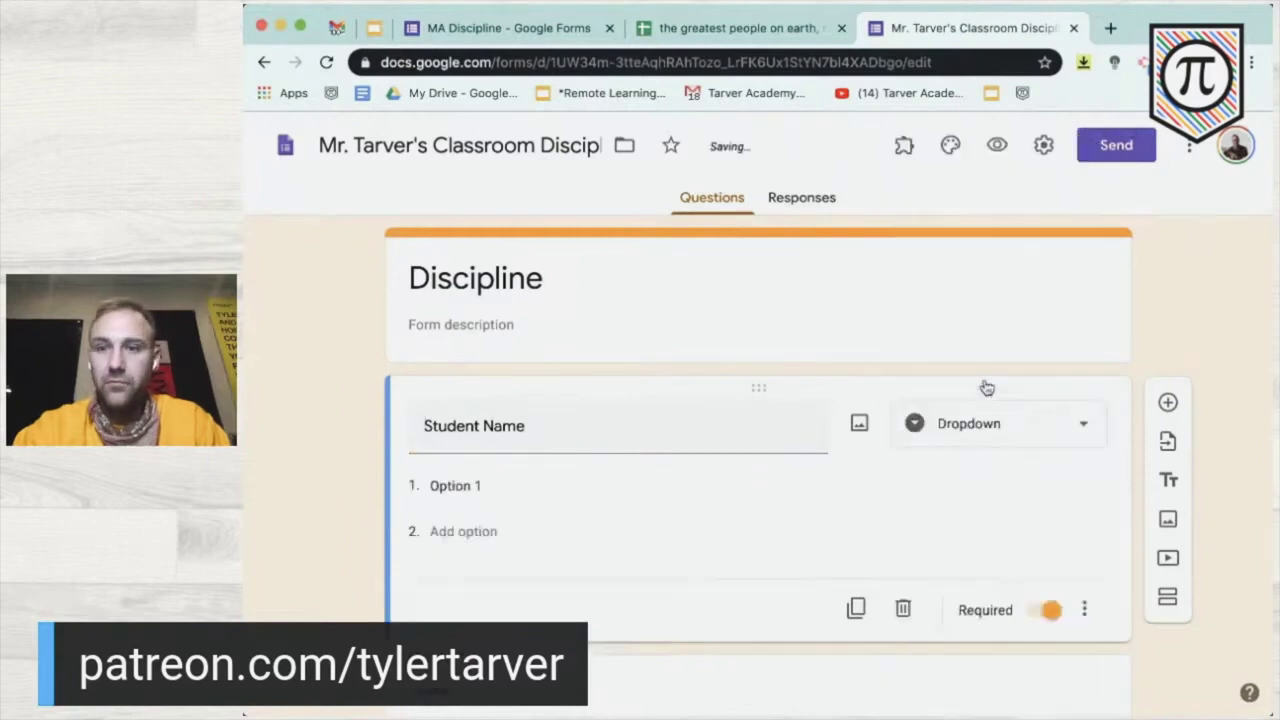
click(511, 483)
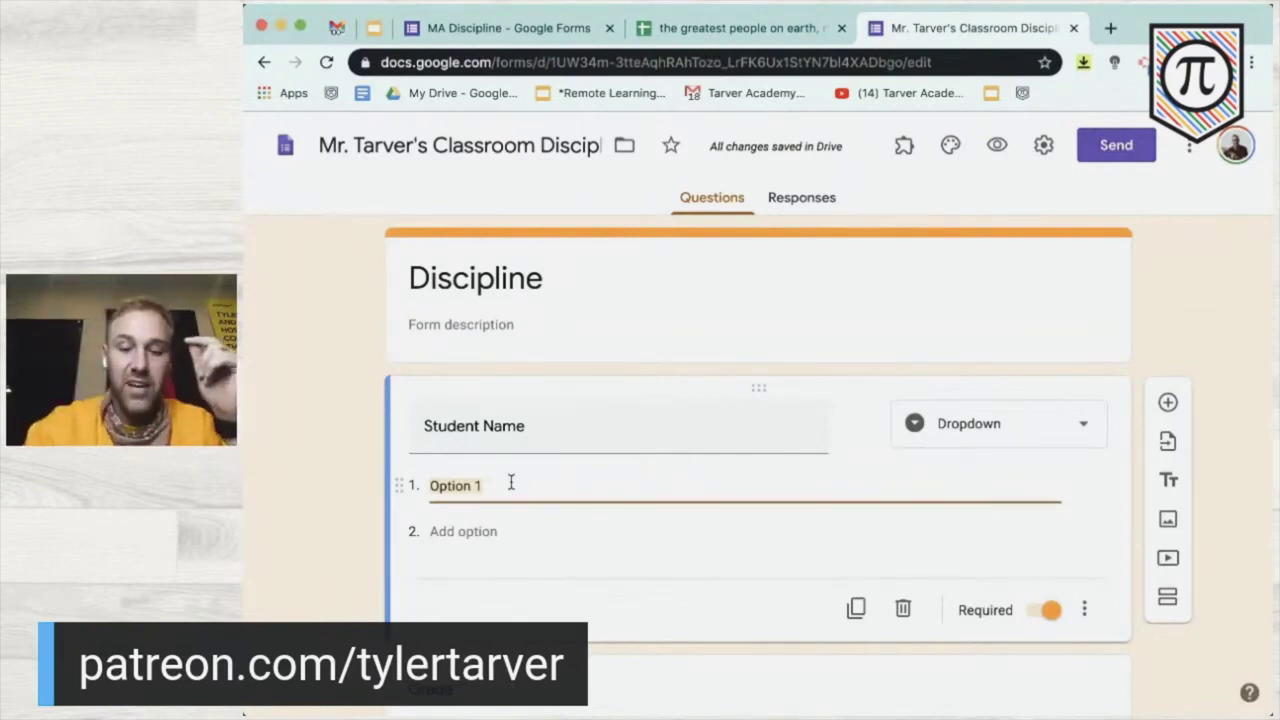
key(super+v)
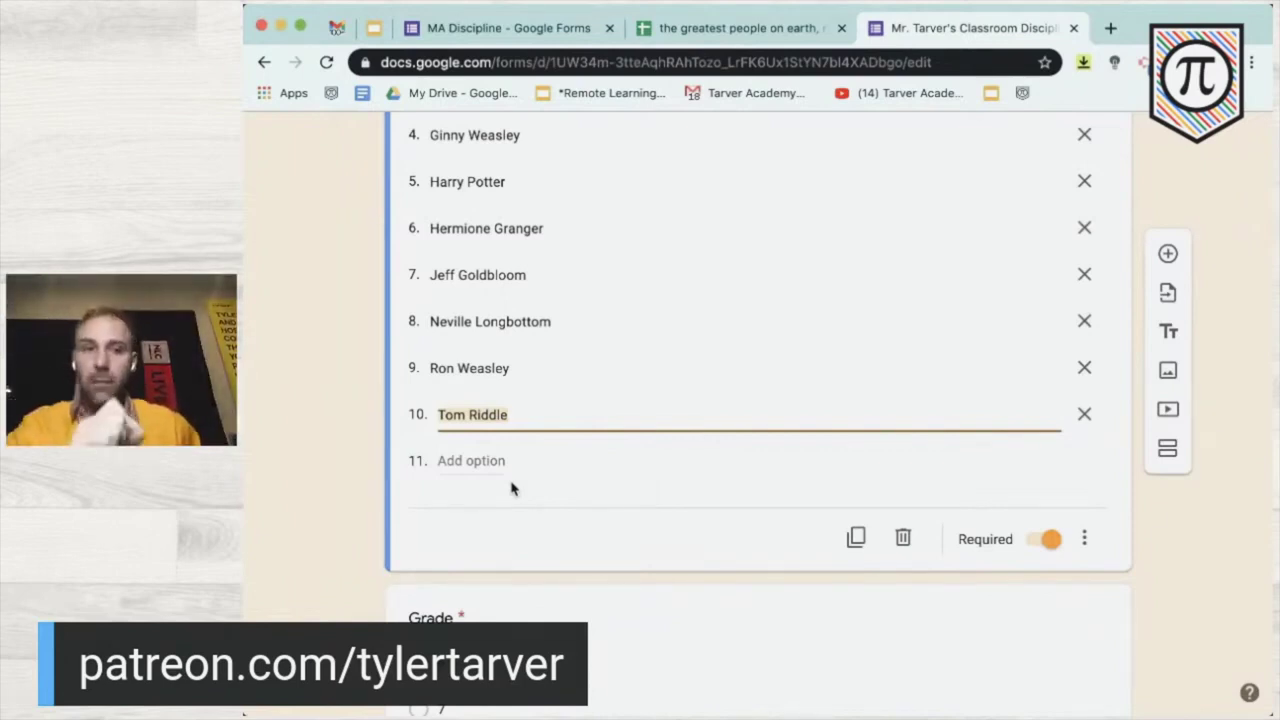
click(375, 460)
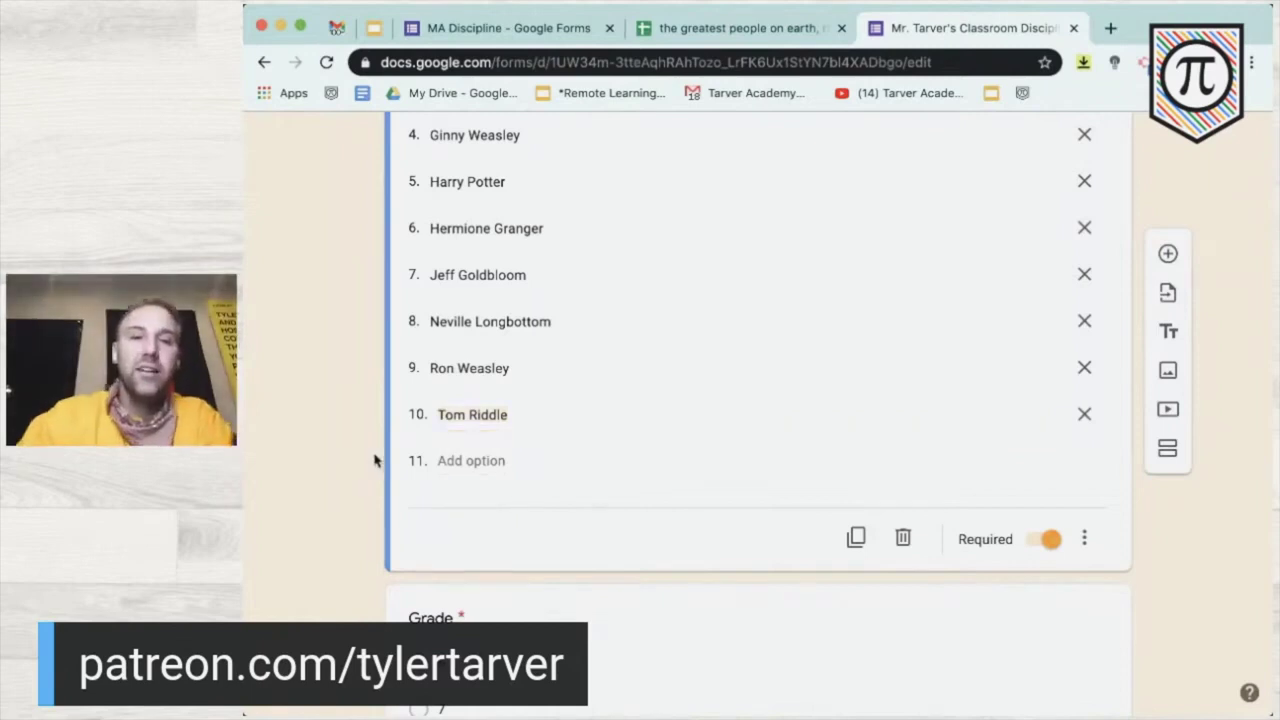
scroll(375, 460, up, 5)
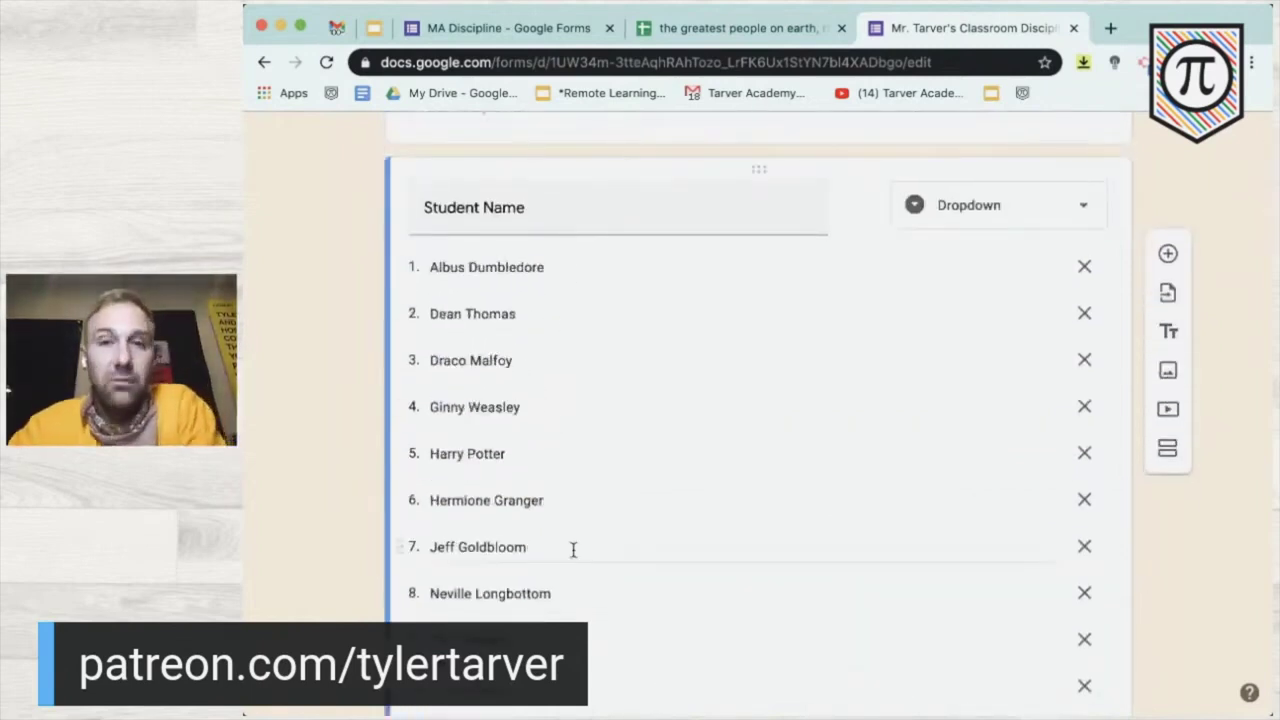
scroll(573, 549, down, 1)
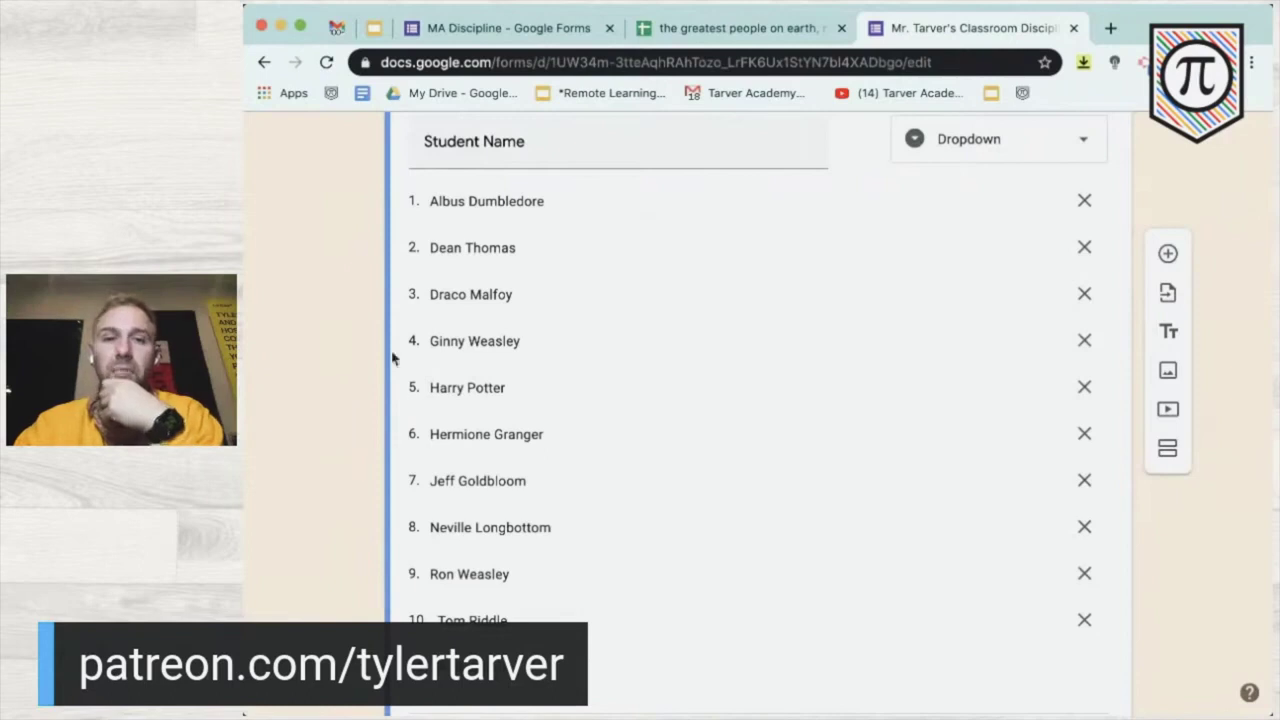
scroll(510, 433, down, 1)
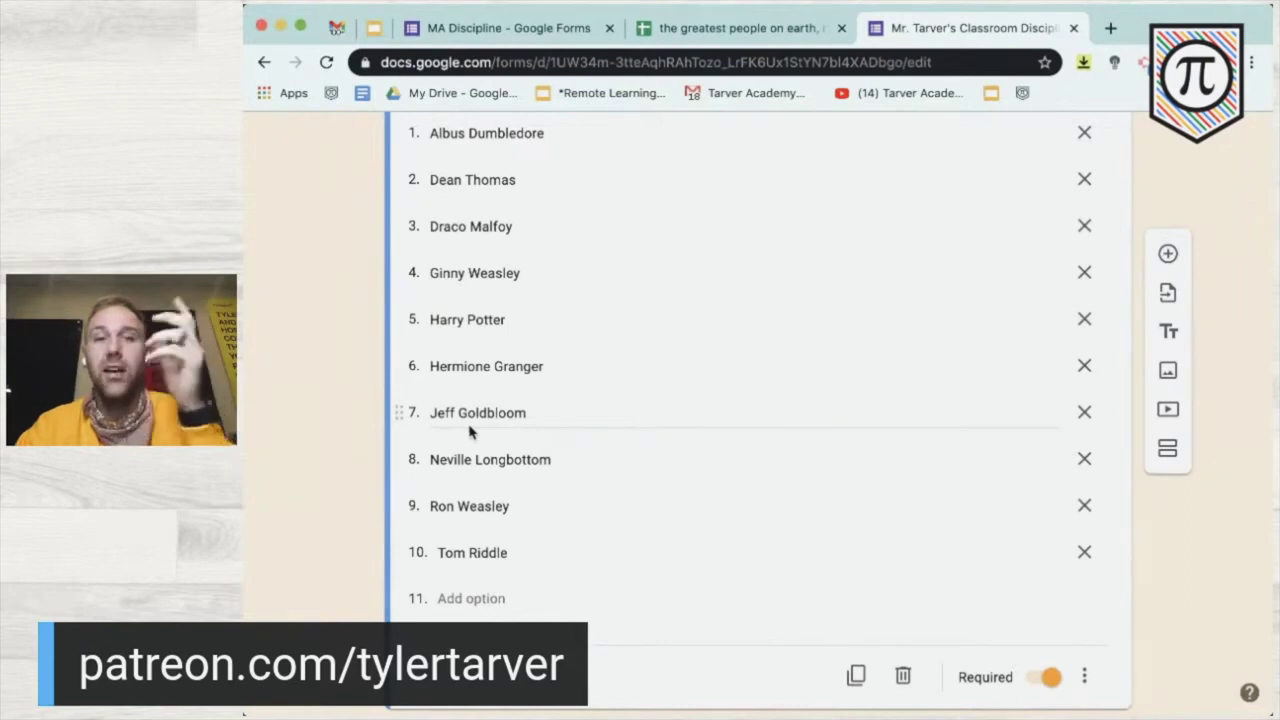
scroll(430, 440, down, 3)
scroll(400, 433, up, 2)
scroll(400, 433, down, 5)
scroll(400, 433, up, 1)
- Remove grade 6 and add choices 9 and 10 after 8 in the Grade question
click(524, 296)
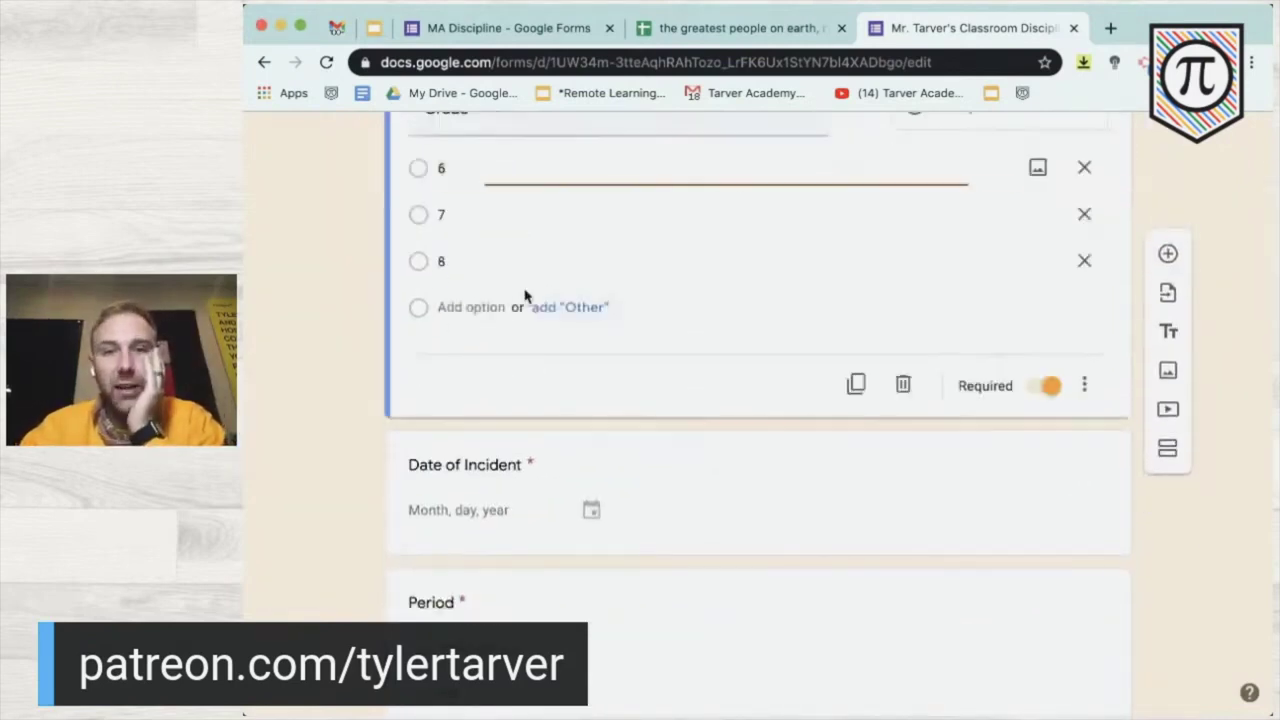
scroll(400, 303, up, 1)
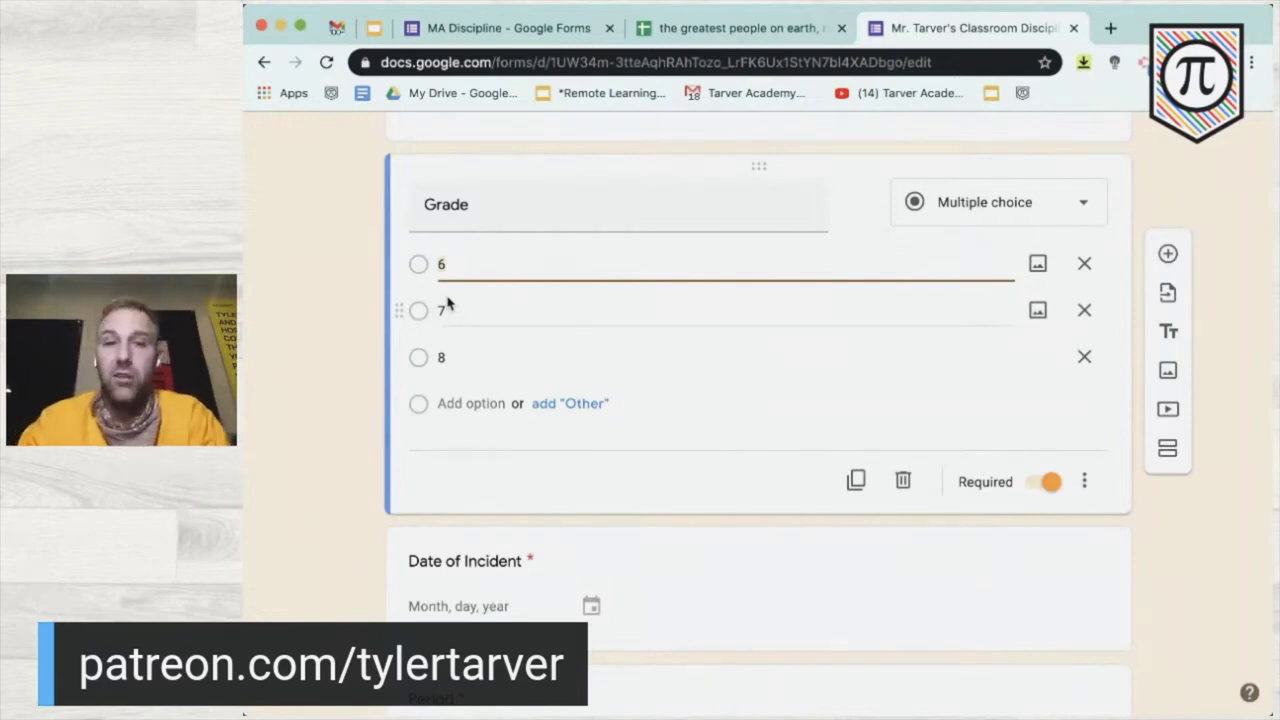
click(1084, 263)
click(515, 313)
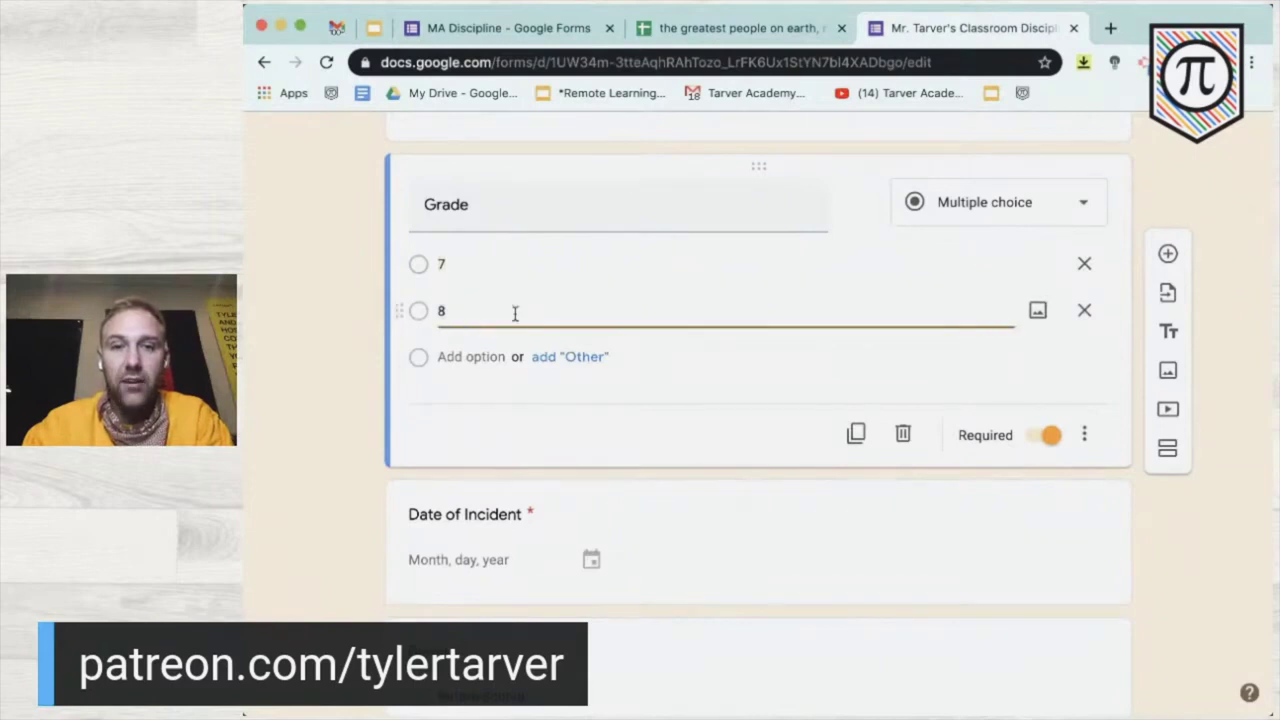
key(Return)
text(9)
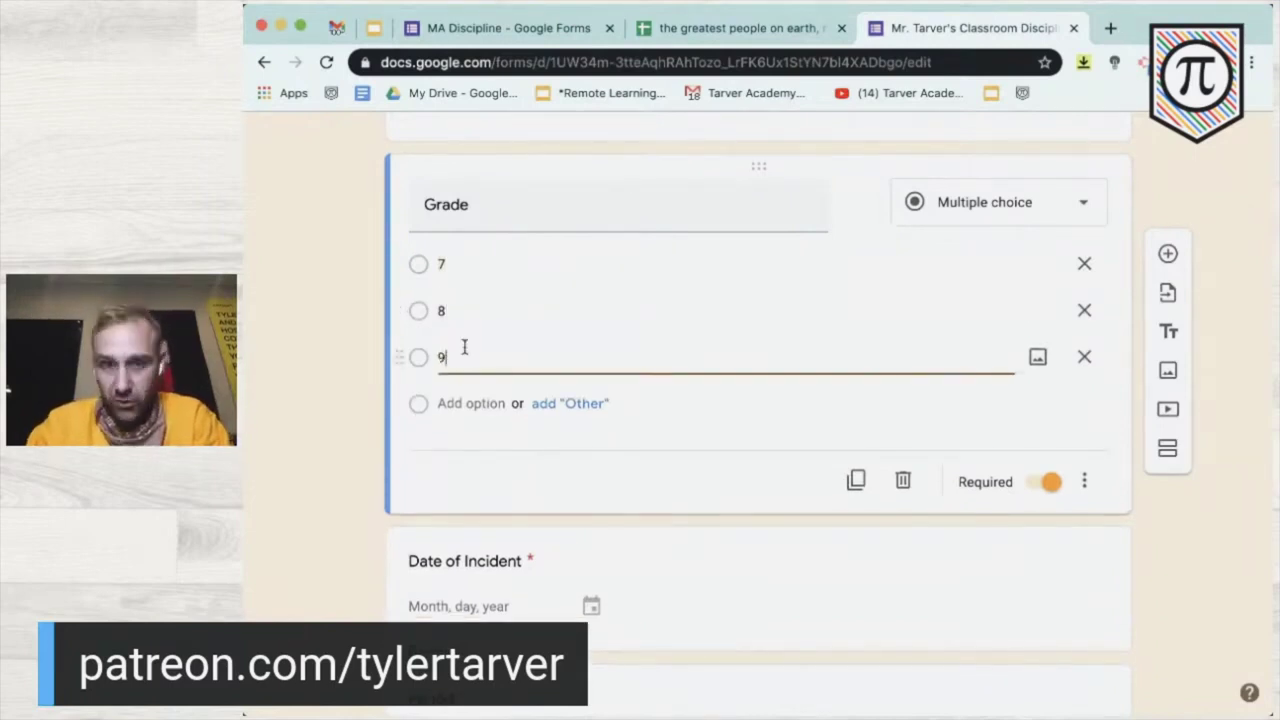
key(Return)
text(10)
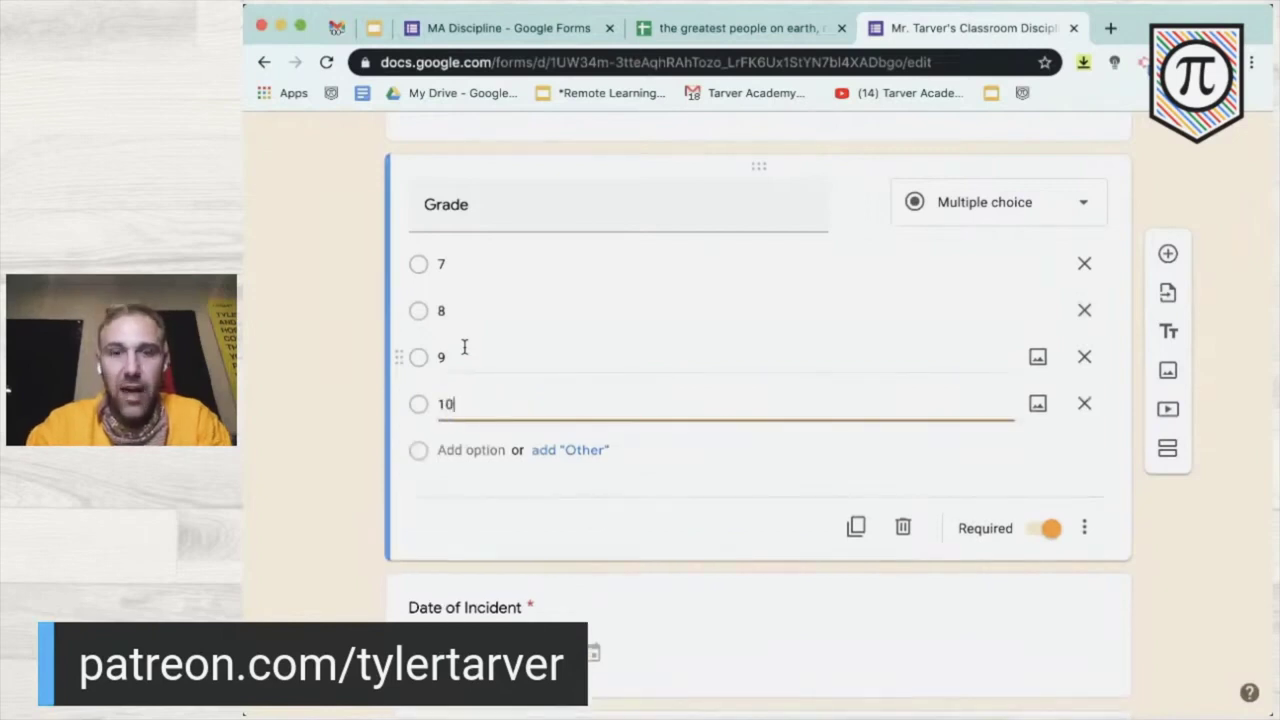
click(283, 407)
scroll(283, 407, down, 3)
click(526, 460)
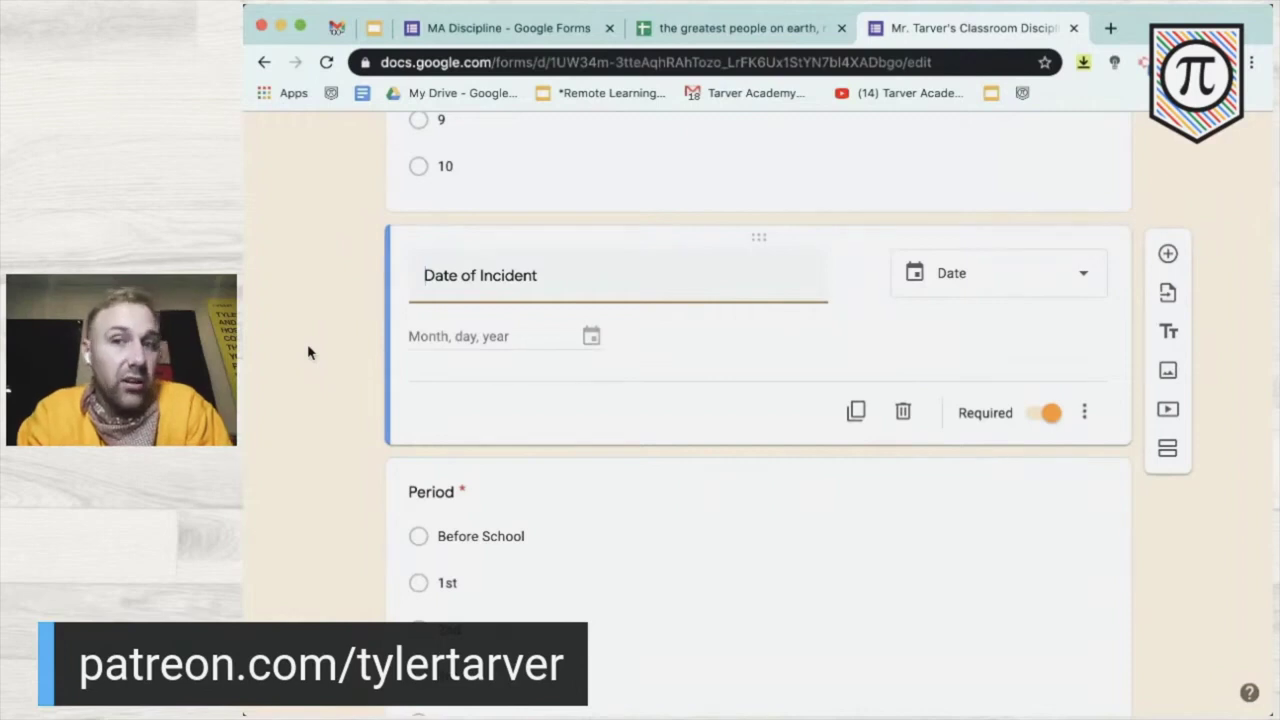
scroll(904, 416, up, 5)
scroll(904, 416, down, 5)
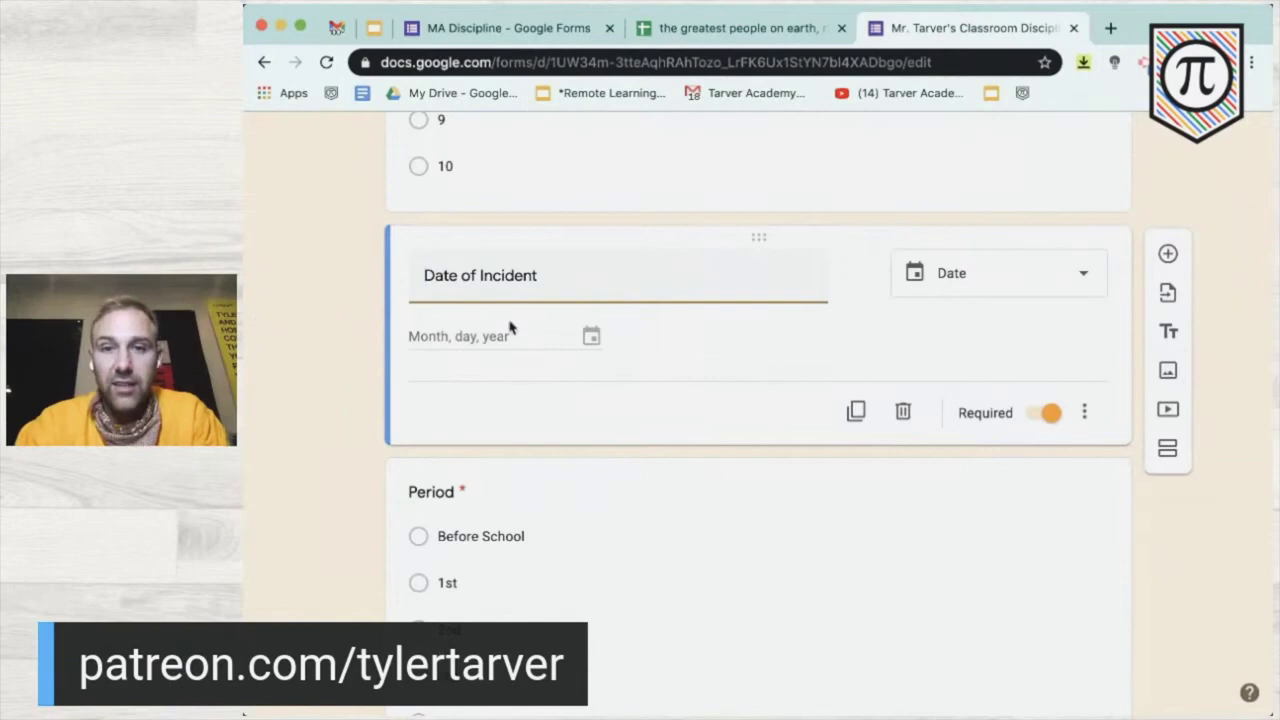
scroll(390, 350, down, 1)
scroll(390, 350, down, 5)
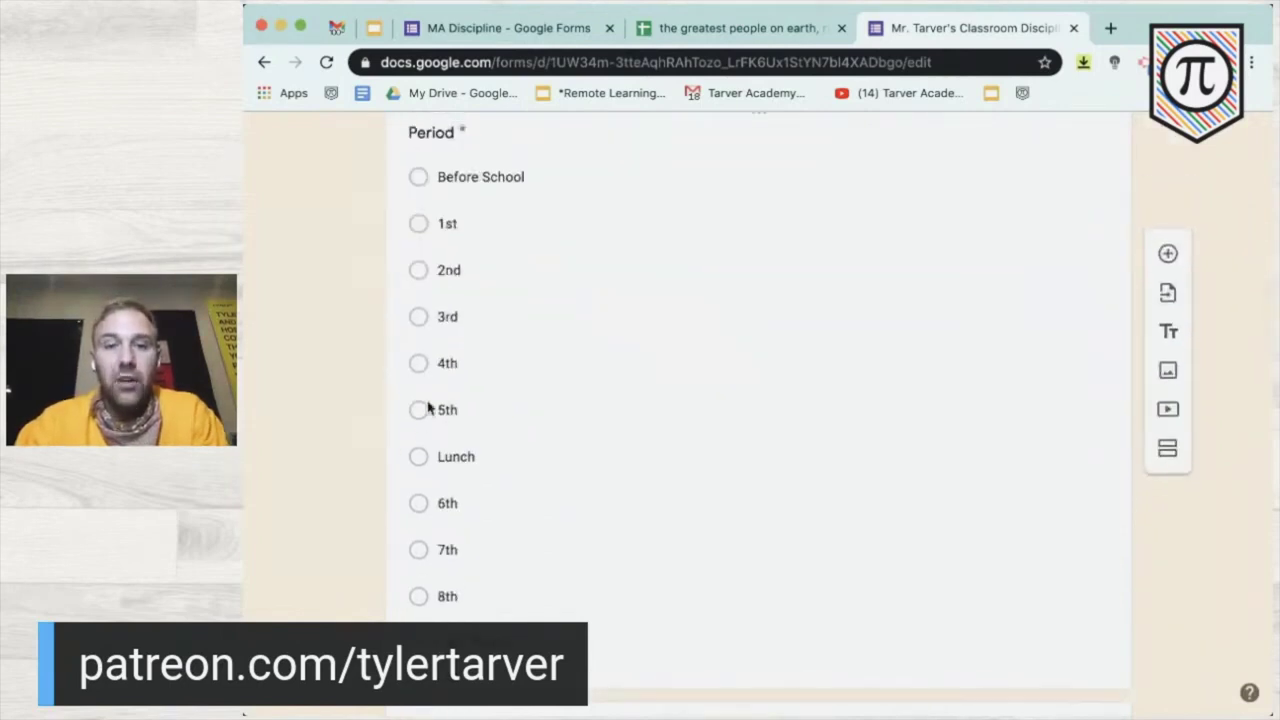
- Delete the 5th and 4th Period choices and rename 3rd to '3rd - Geometry'
click(430, 410)
click(1080, 347)
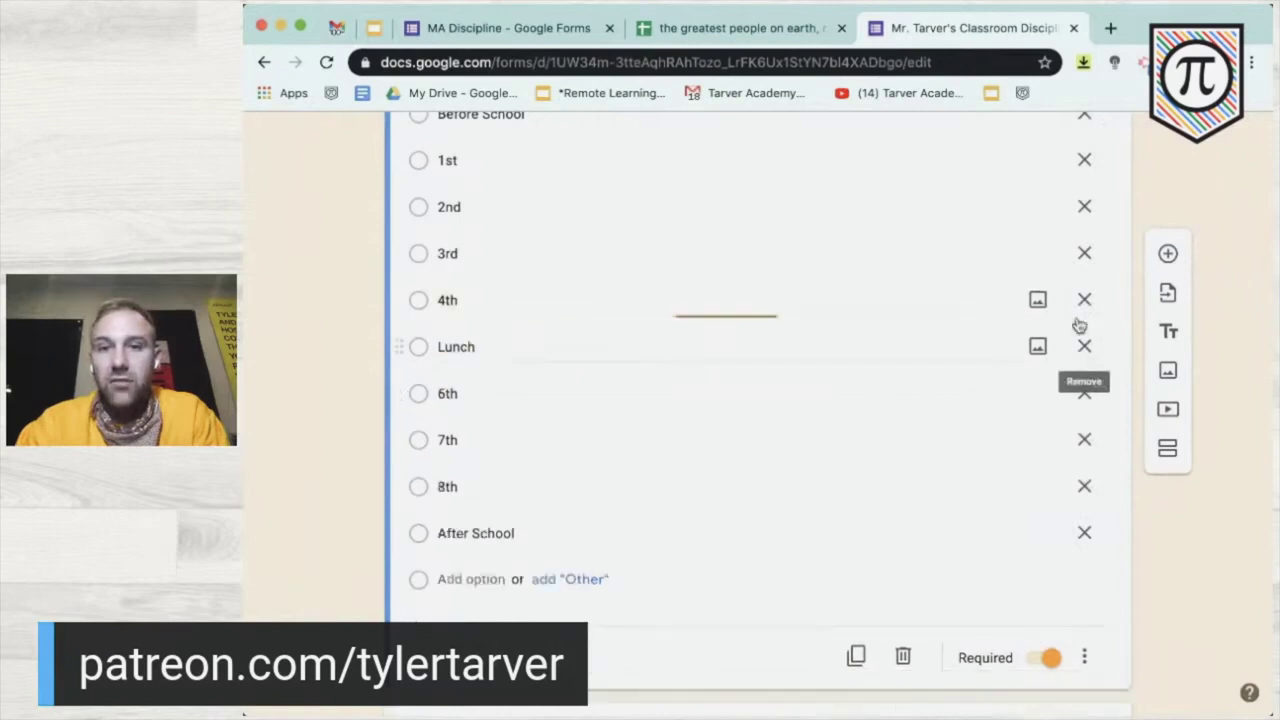
click(1083, 300)
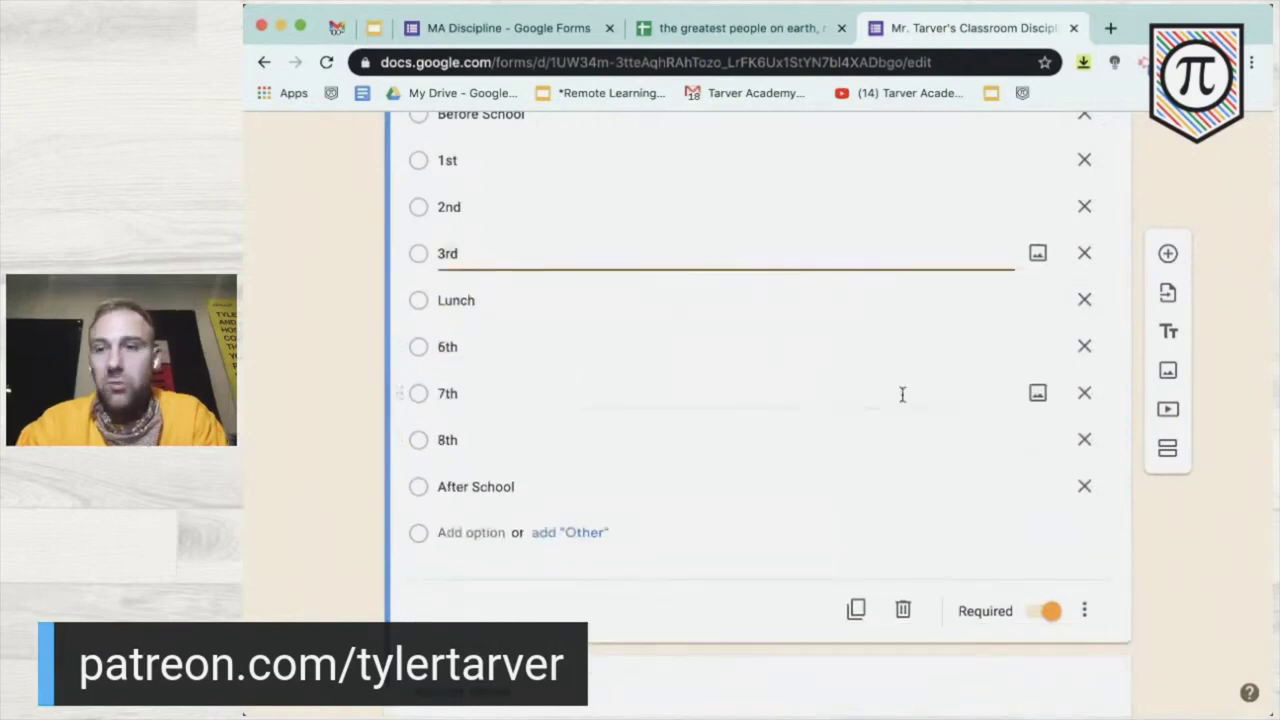
scroll(754, 337, up, 2)
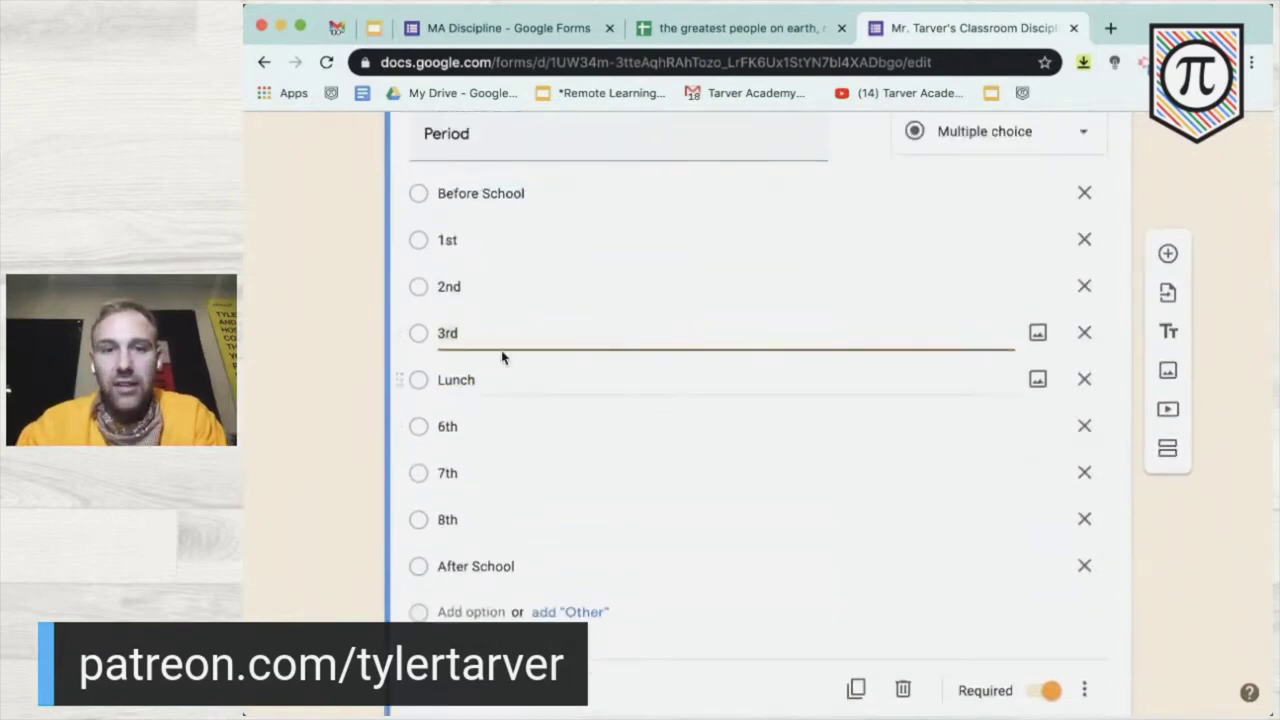
click(483, 338)
text(- Geometry)
click(254, 466)
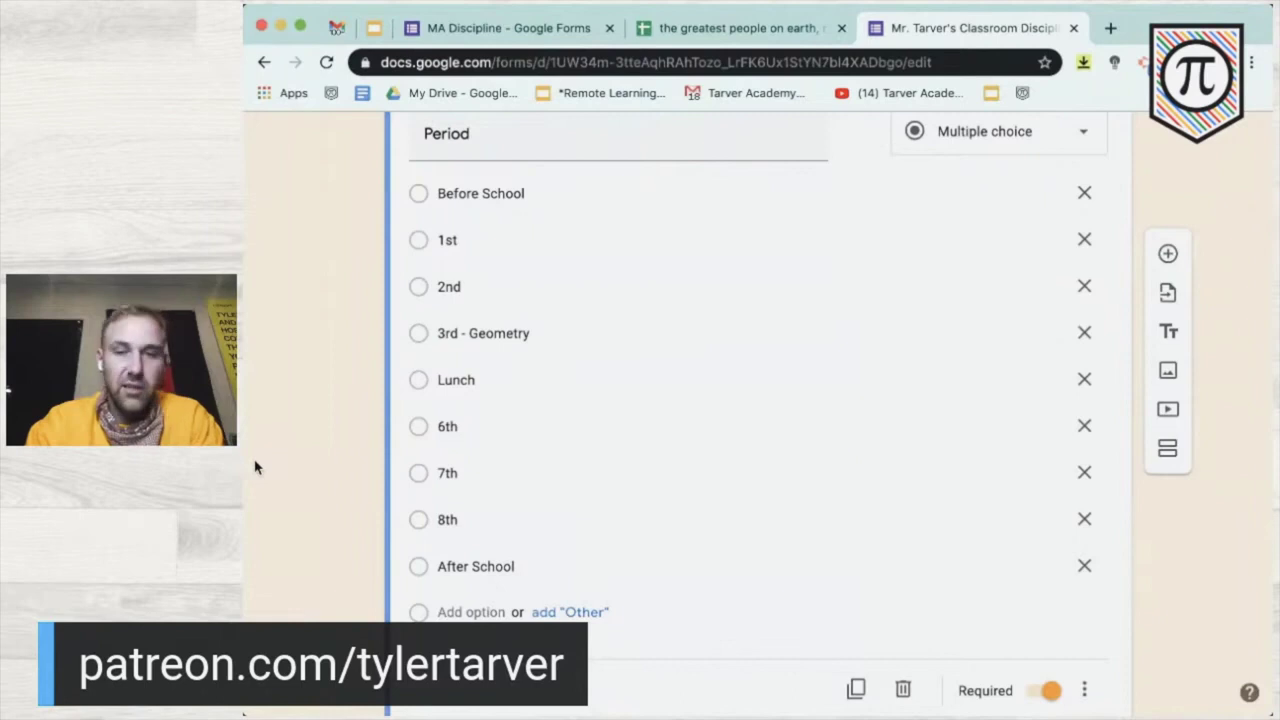
scroll(254, 466, down, 3)
scroll(254, 463, up, 5)
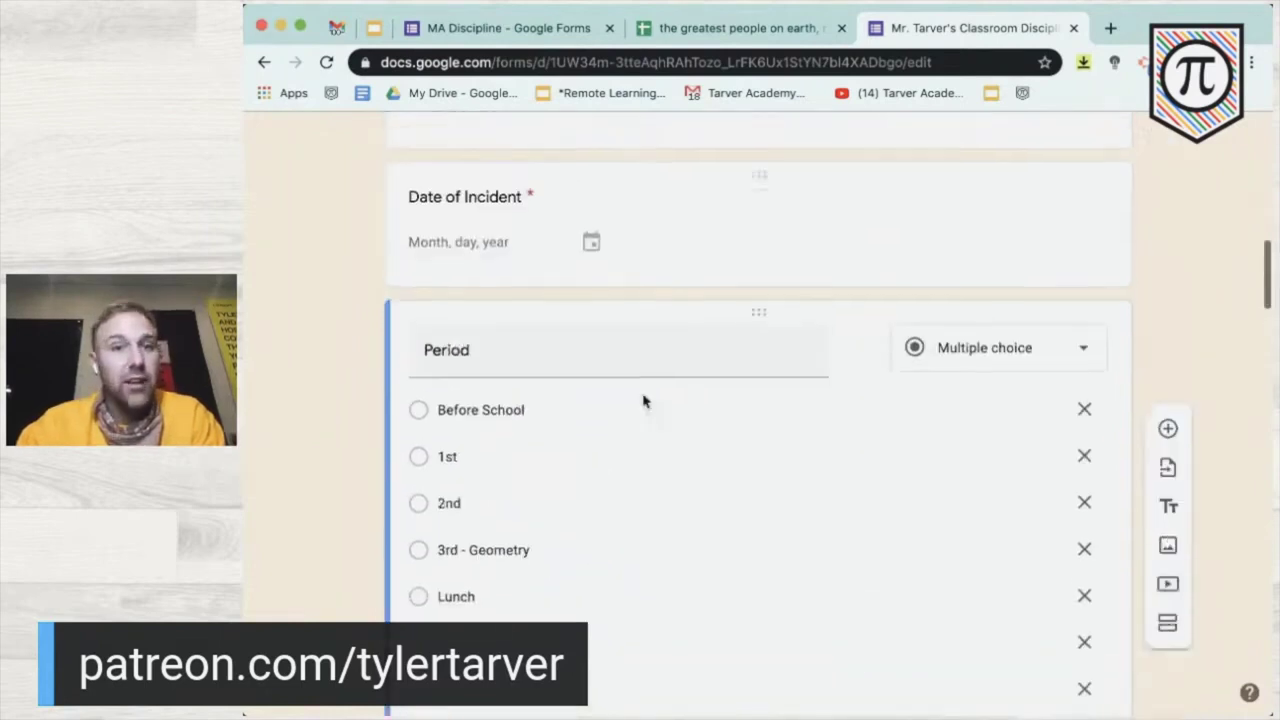
scroll(317, 420, down, 5)
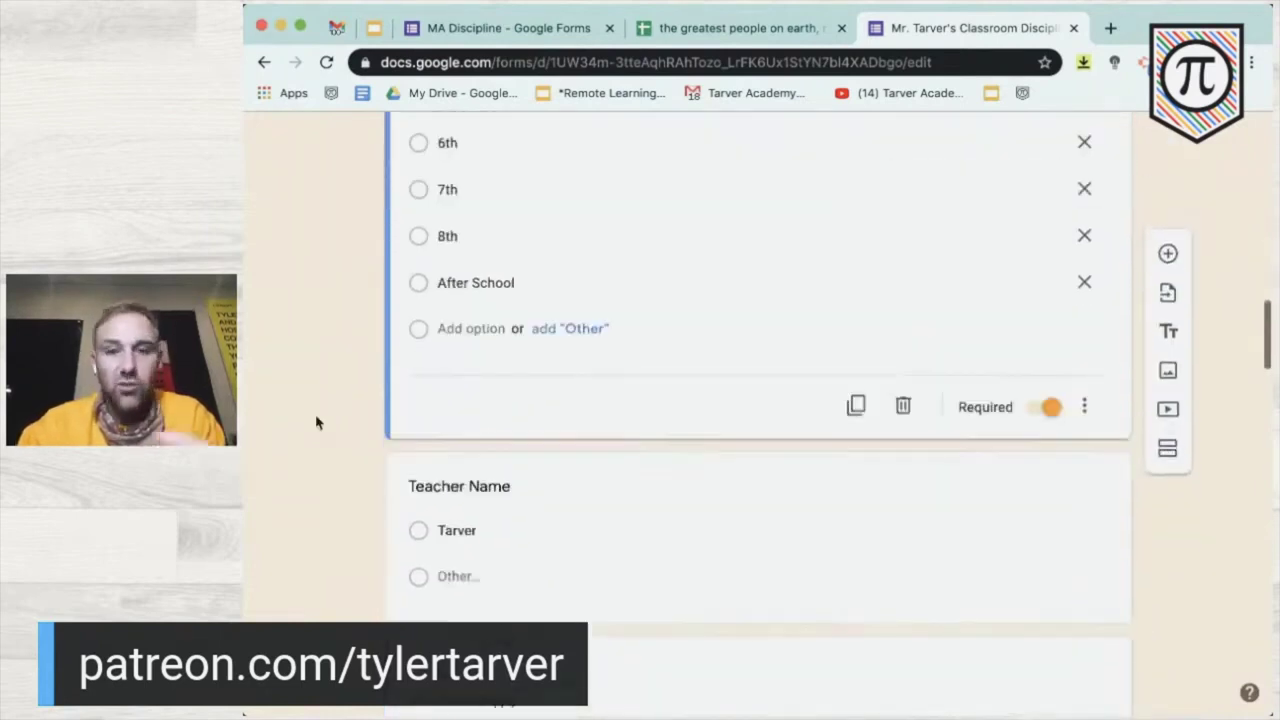
scroll(317, 420, down, 1)
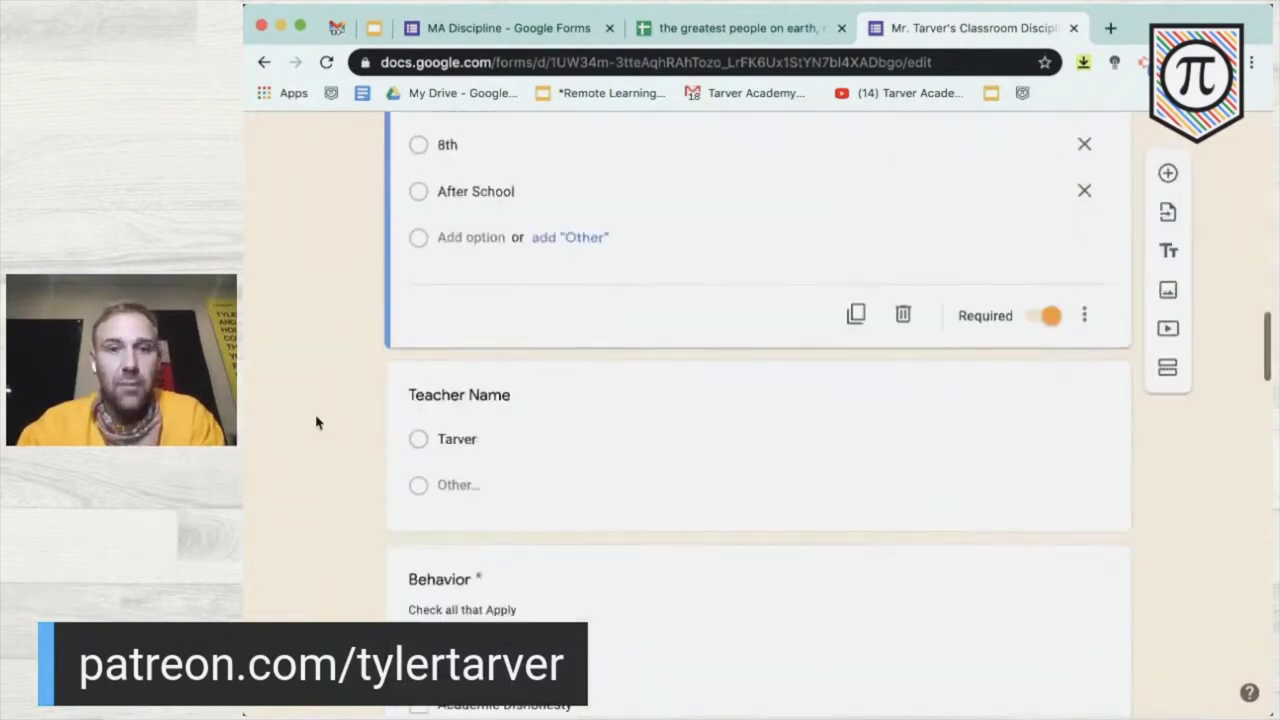
click(535, 446)
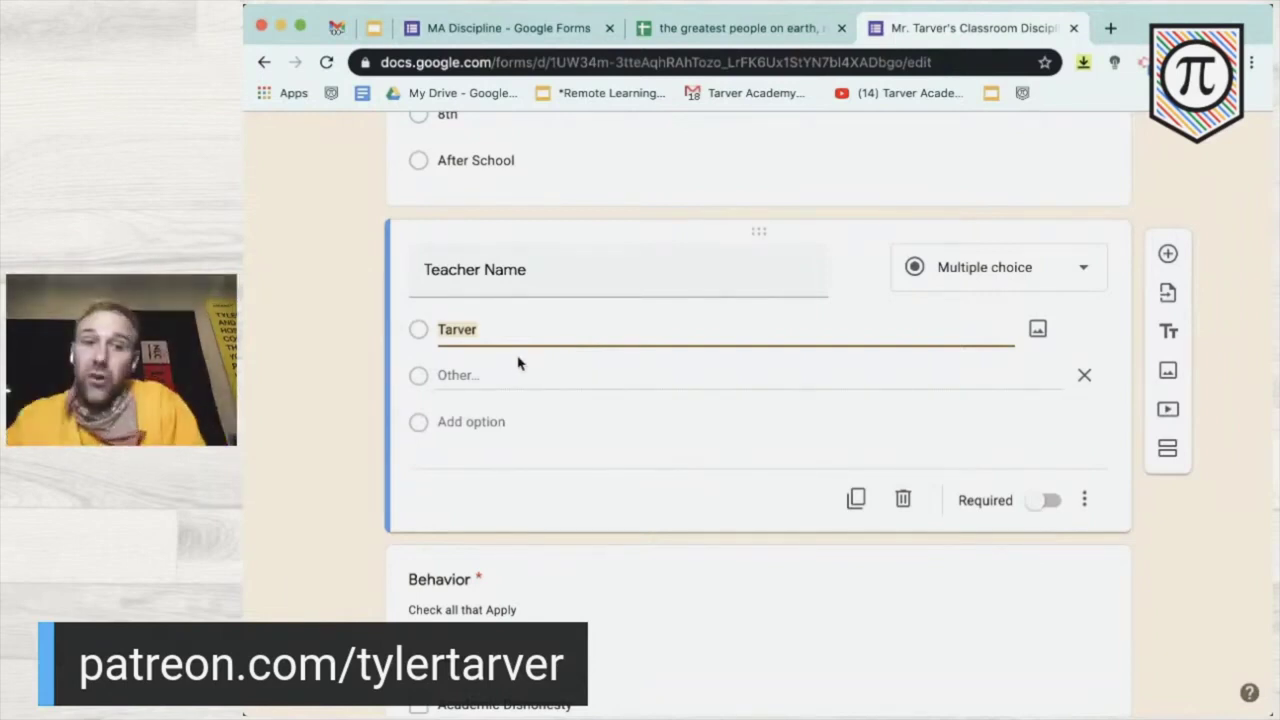
scroll(420, 420, down, 4)
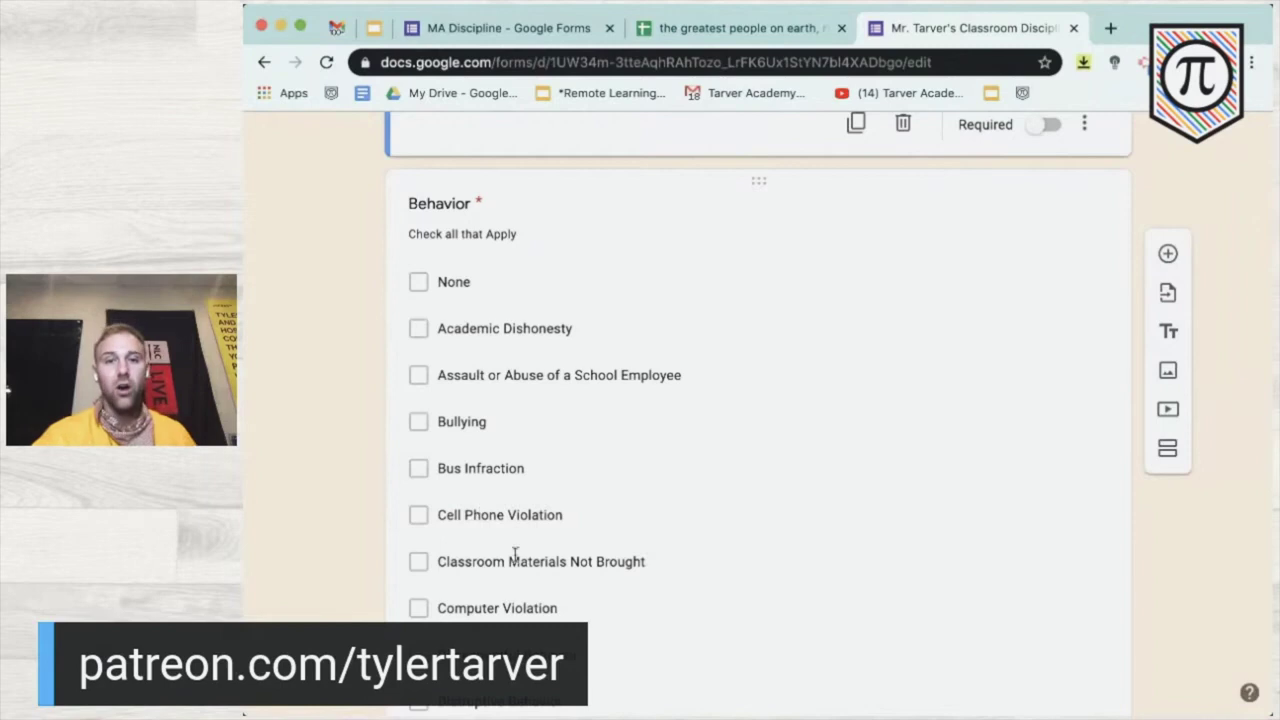
scroll(518, 560, down, 2)
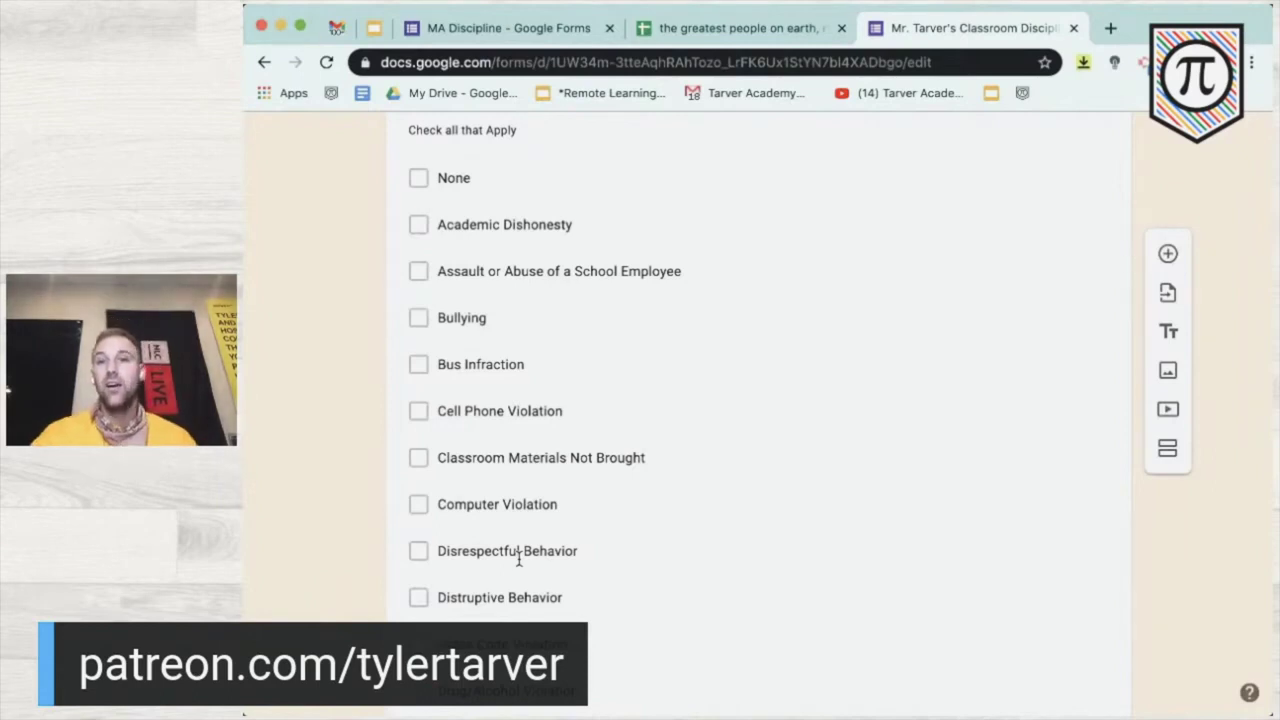
scroll(519, 563, down, 10)
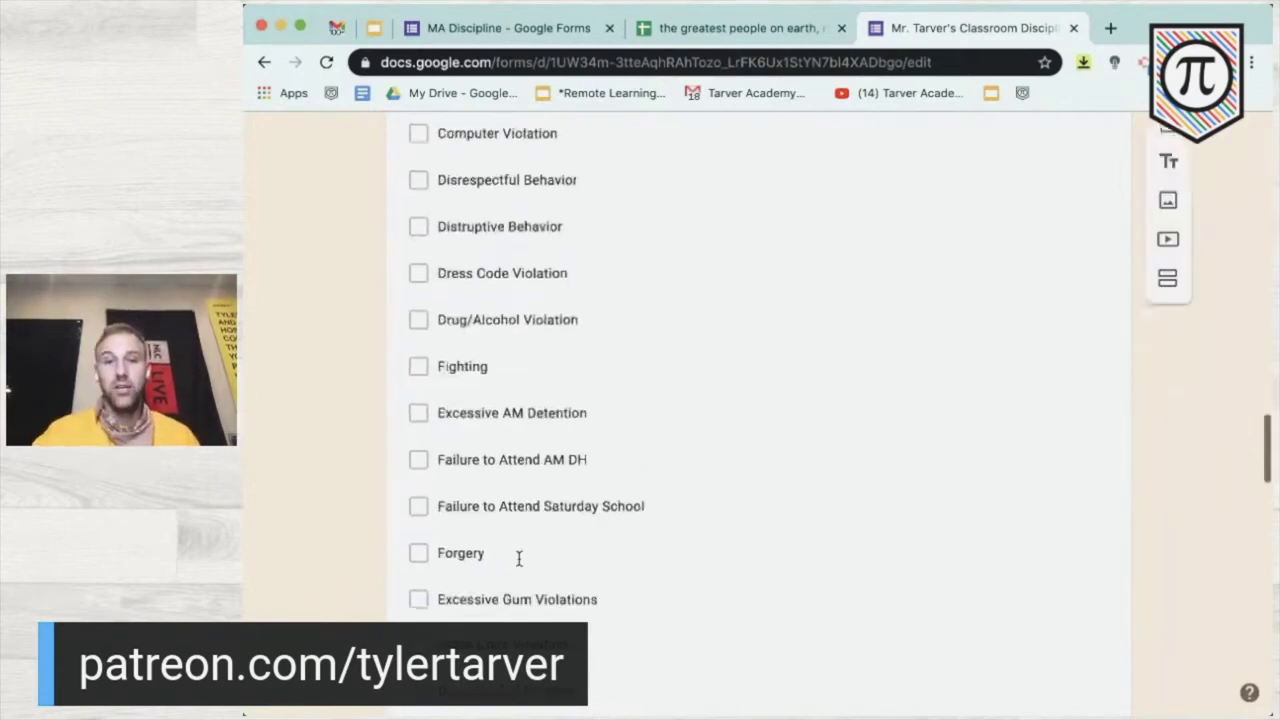
scroll(519, 565, down, 4)
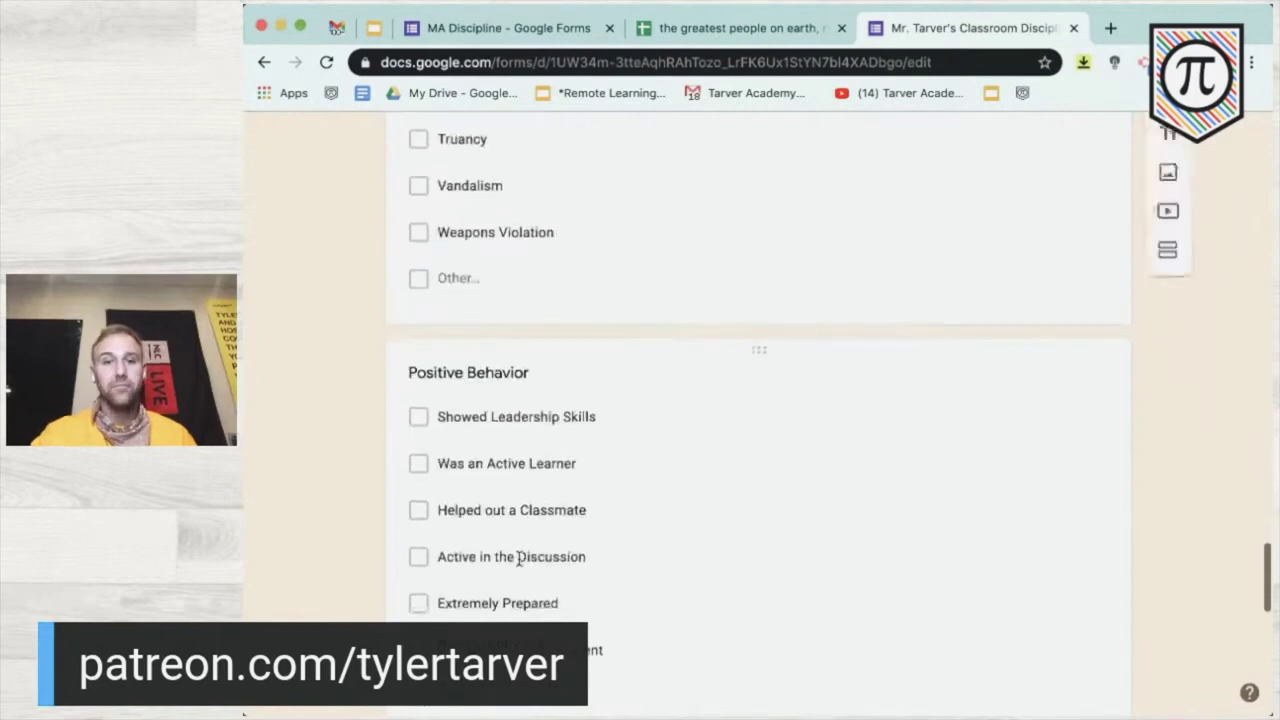
scroll(466, 450, down, 1)
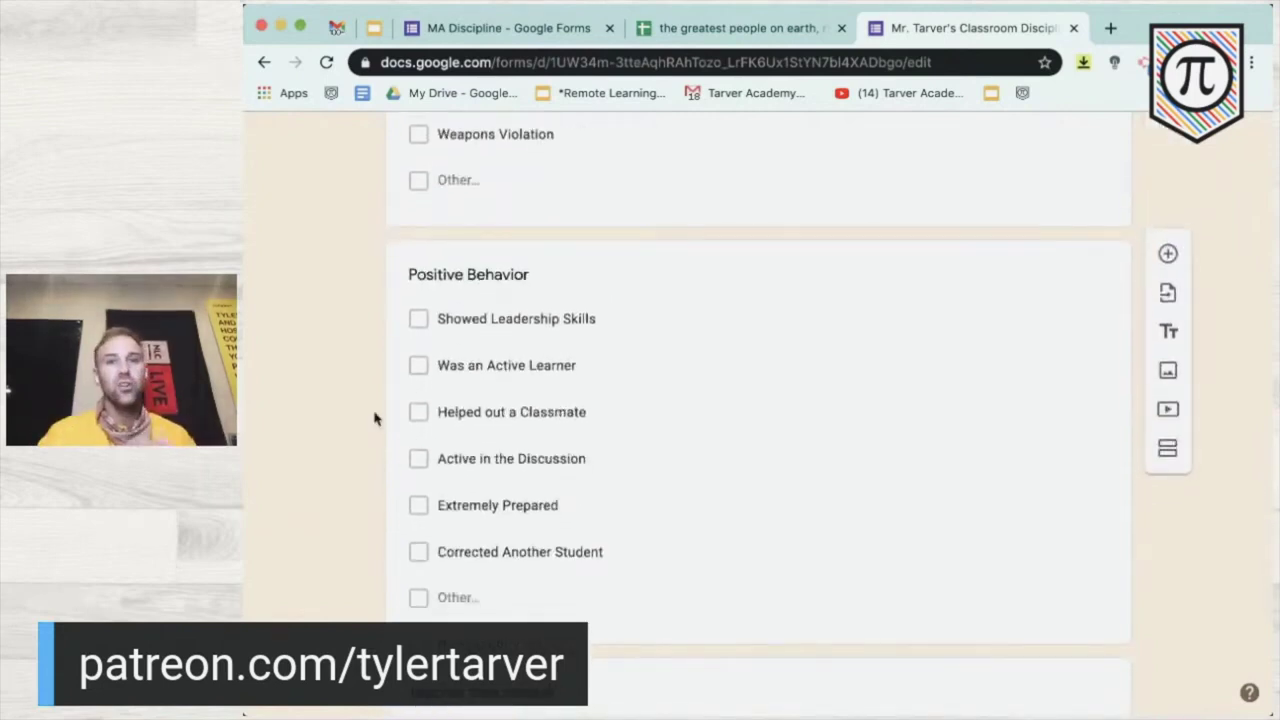
scroll(374, 418, up, 5)
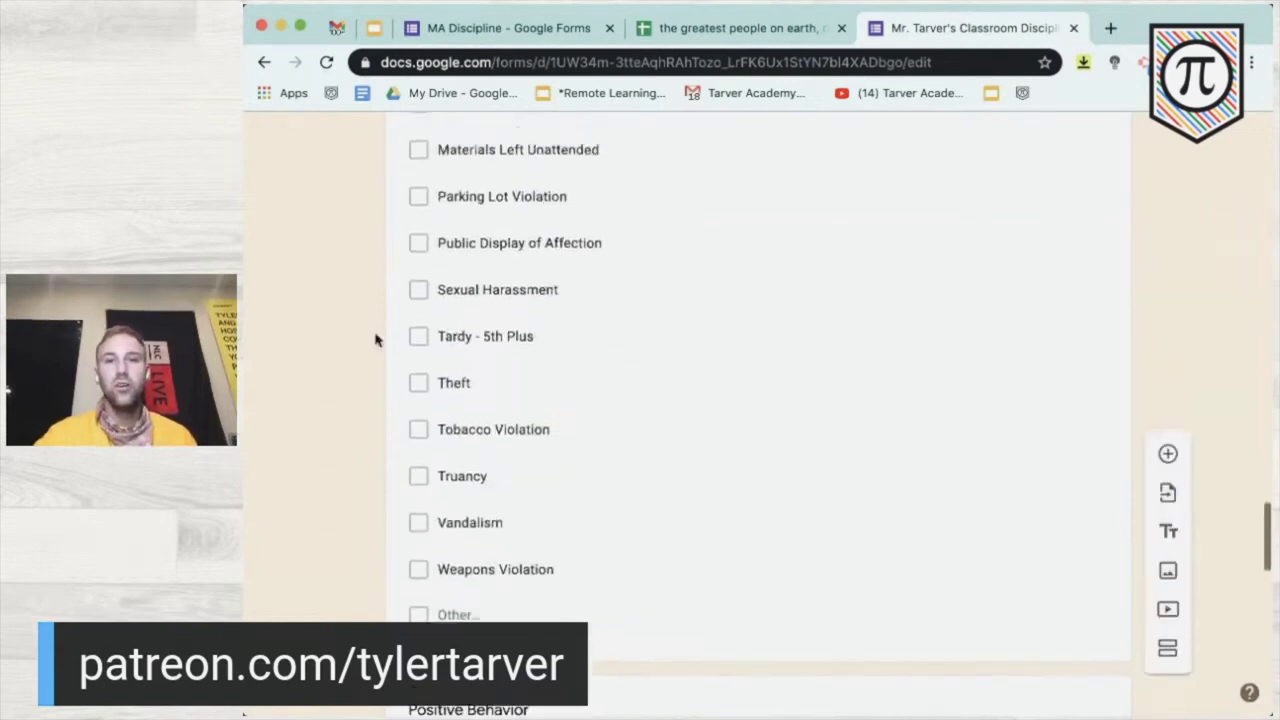
scroll(417, 334, up, 5)
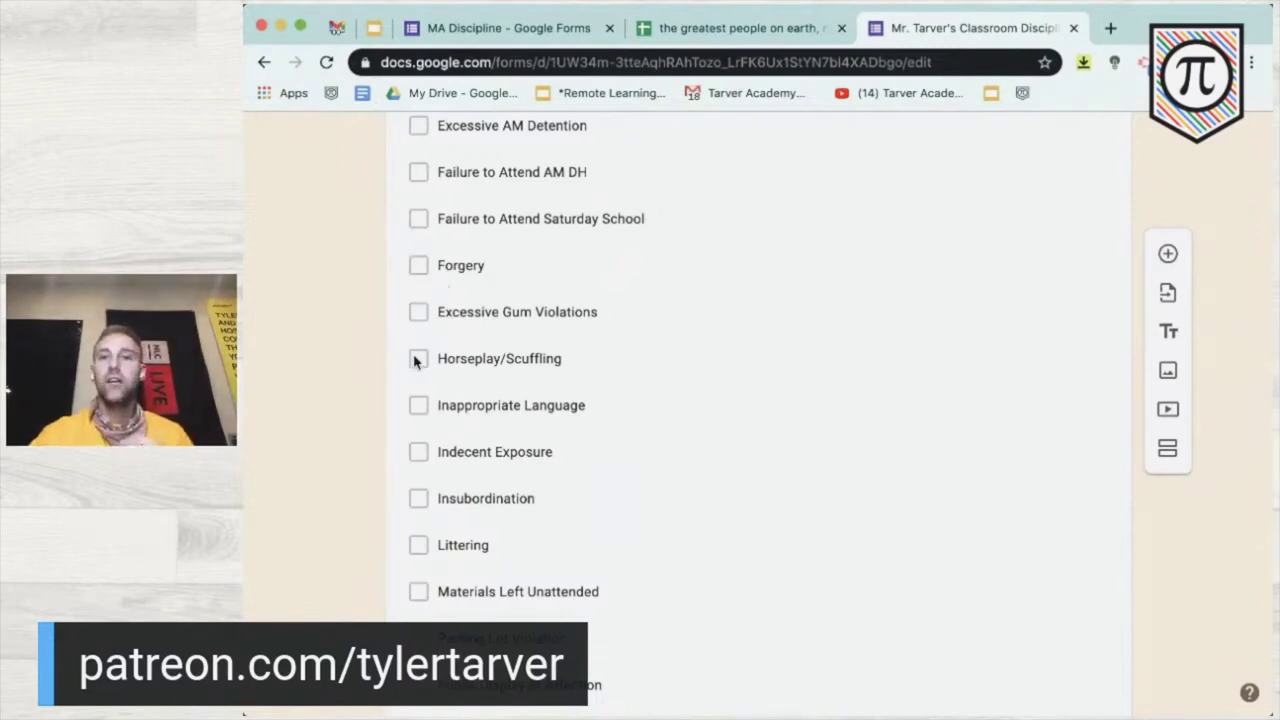
scroll(407, 363, down, 5)
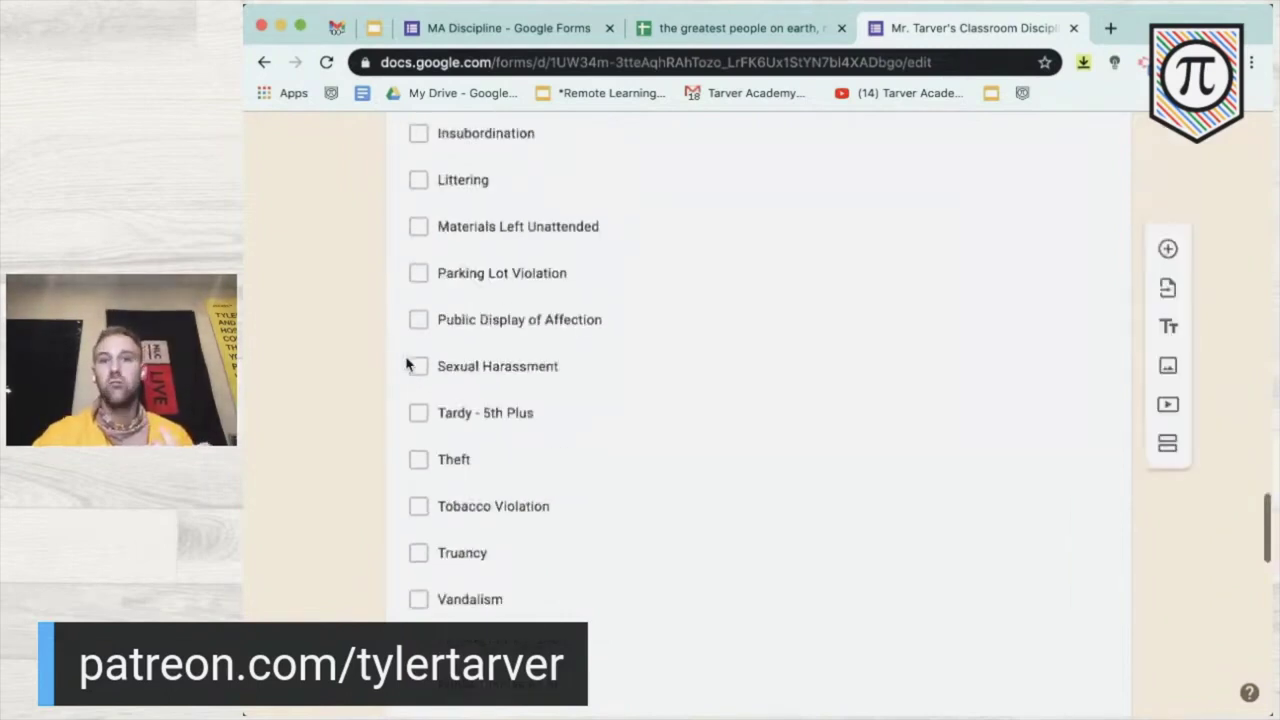
scroll(407, 363, down, 1)
scroll(407, 363, down, 4)
scroll(407, 363, down, 1)
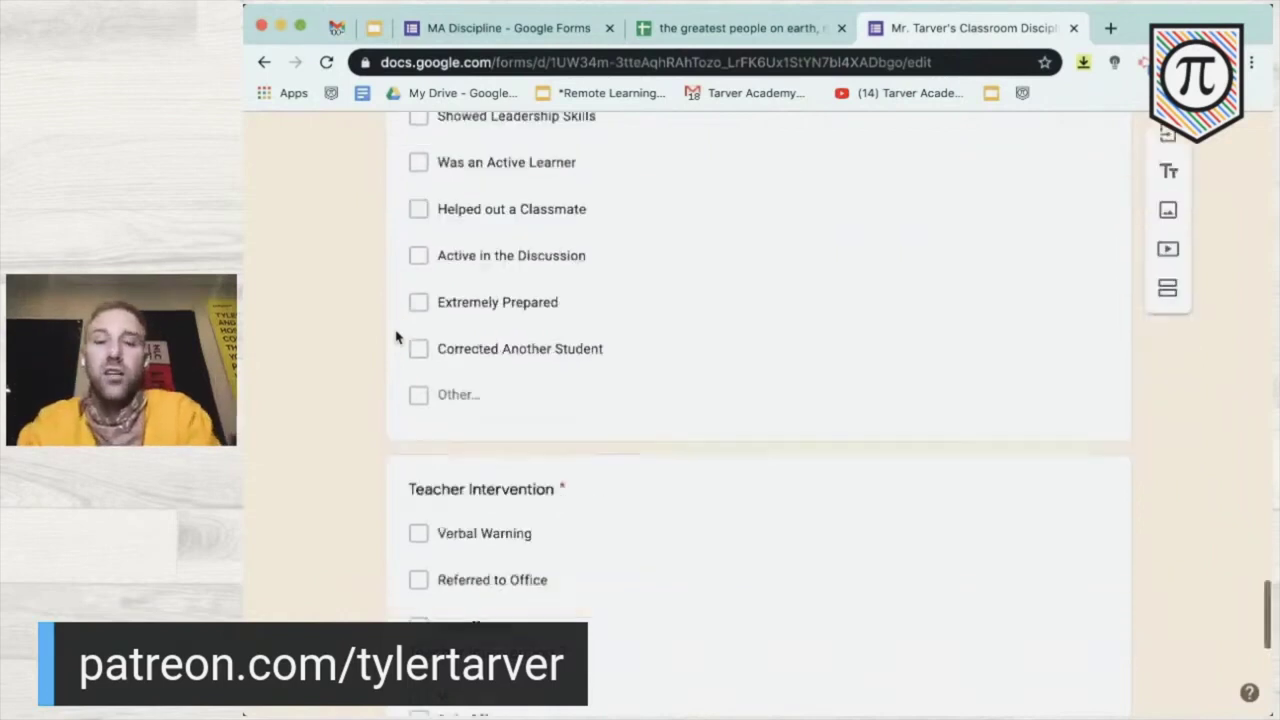
scroll(396, 337, down, 2)
scroll(396, 337, down, 4)
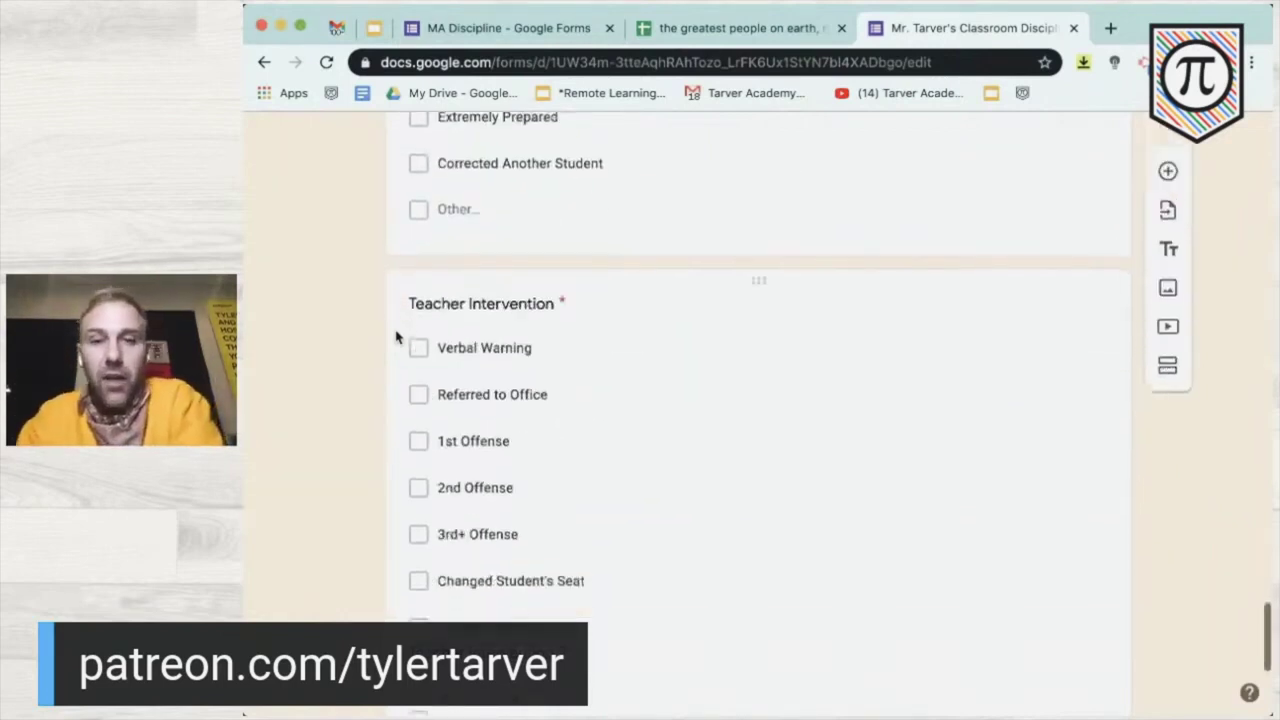
scroll(396, 321, up, 1)
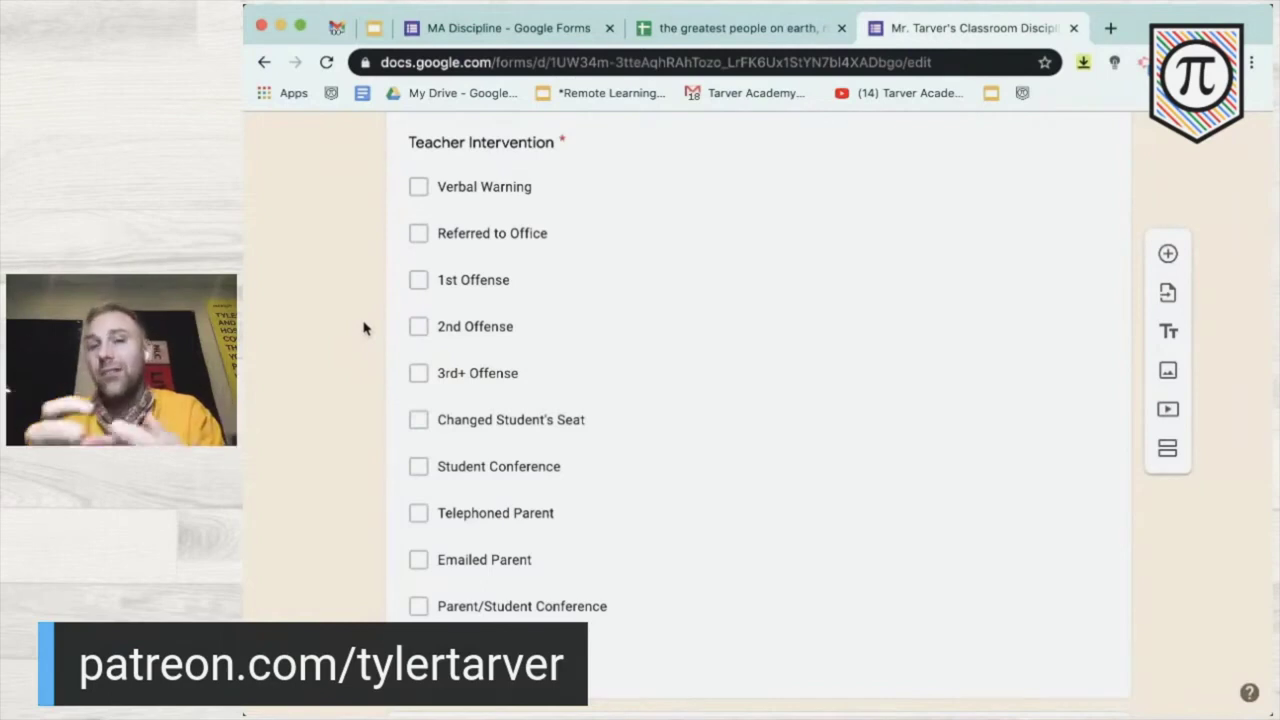
scroll(363, 328, down, 3)
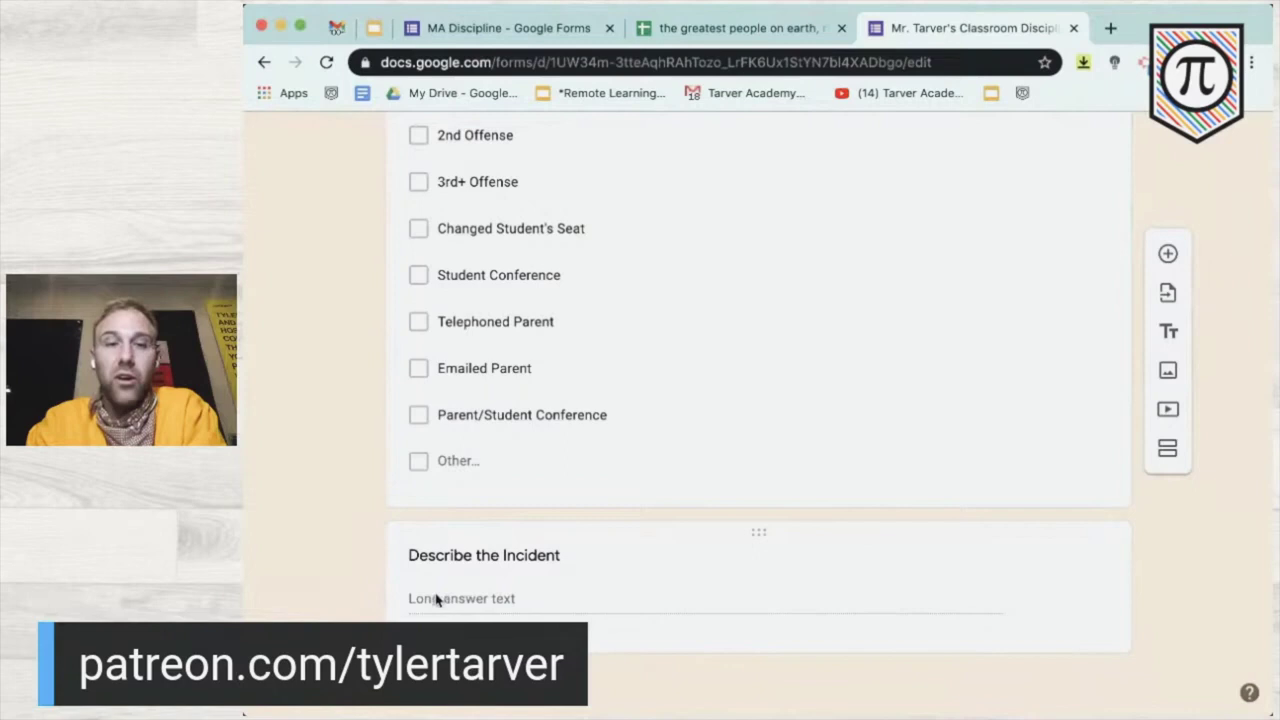
scroll(385, 520, up, 5)
scroll(389, 520, down, 5)
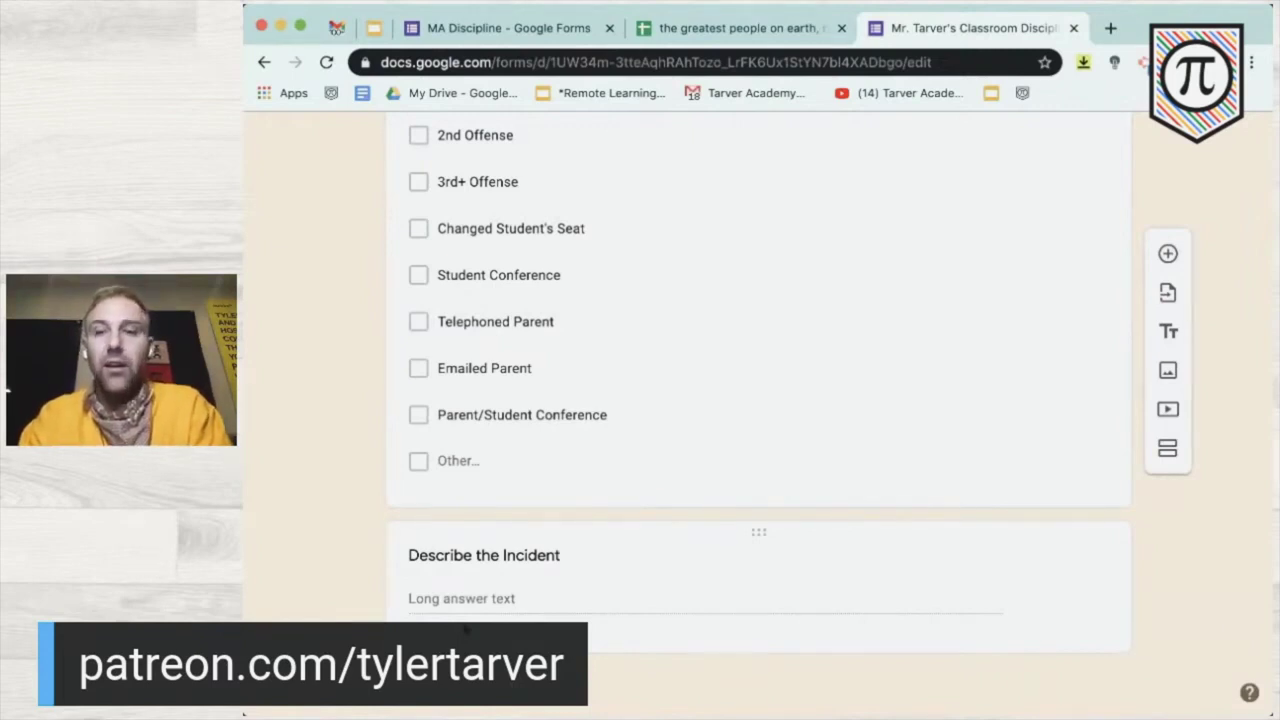
scroll(705, 490, up, 15)
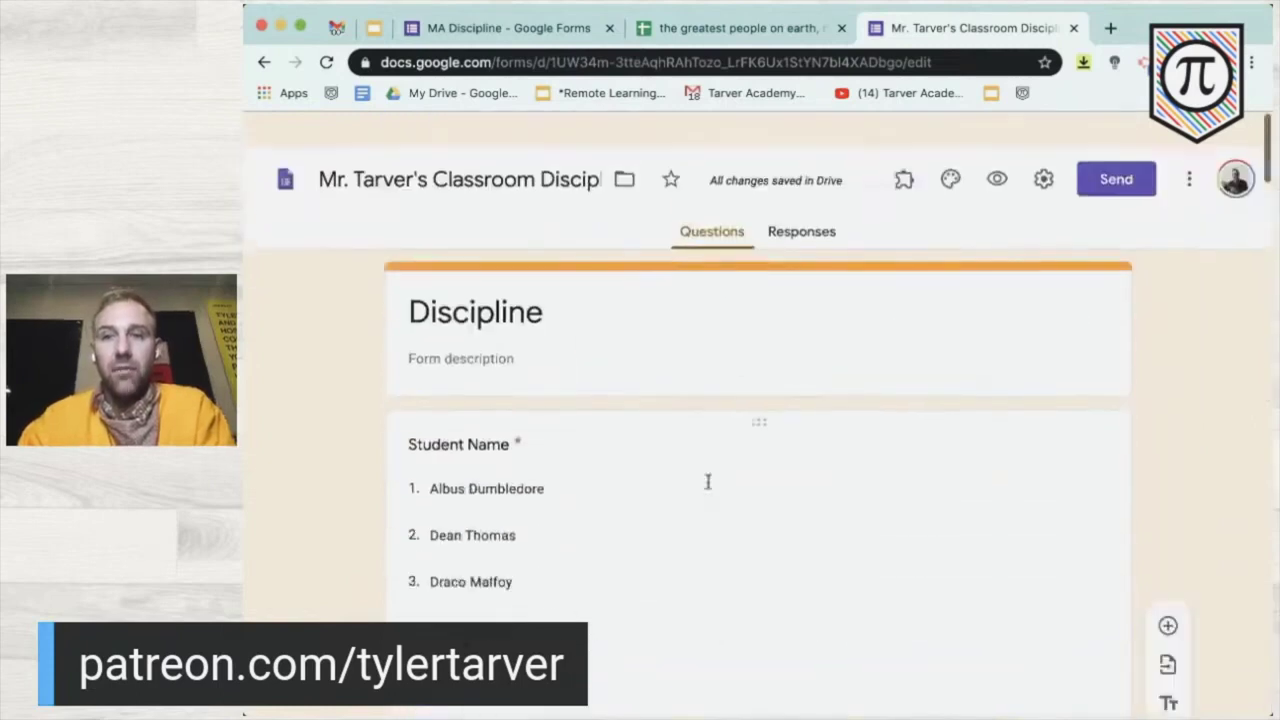
- Open the live form preview and answer a test student, grade 7, date 10/06/2020, 1st period
click(998, 146)
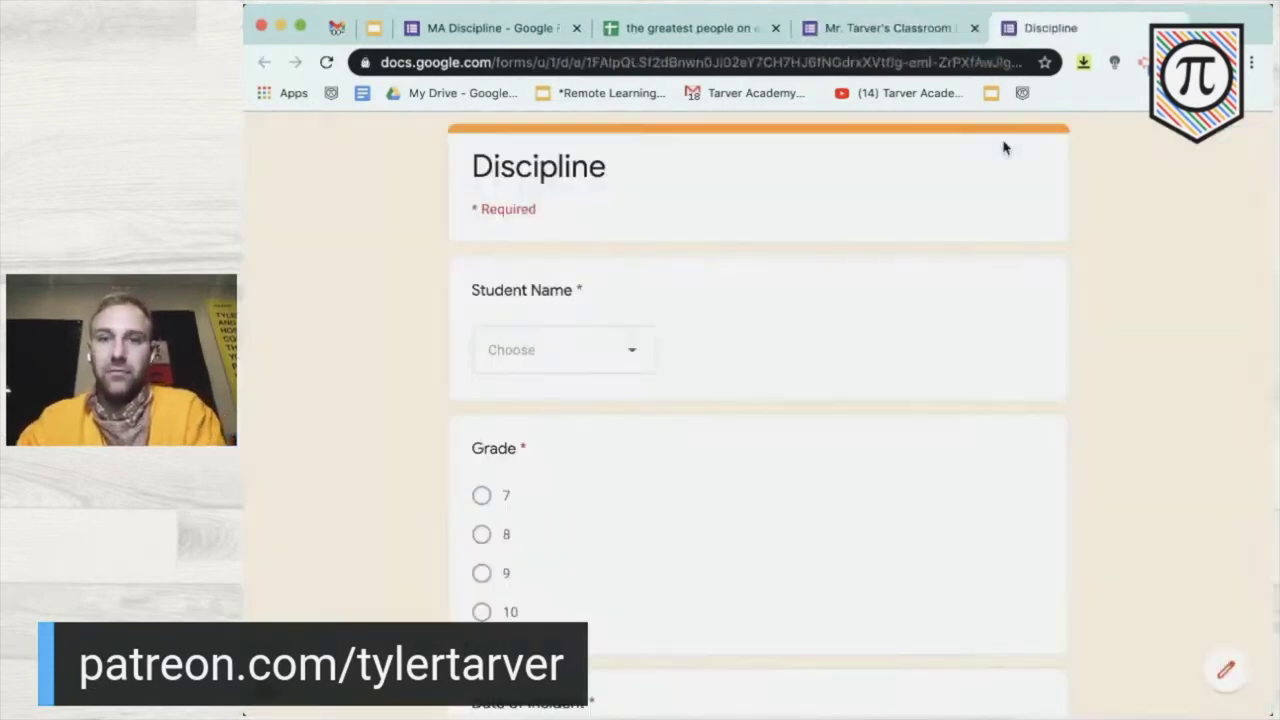
click(900, 28)
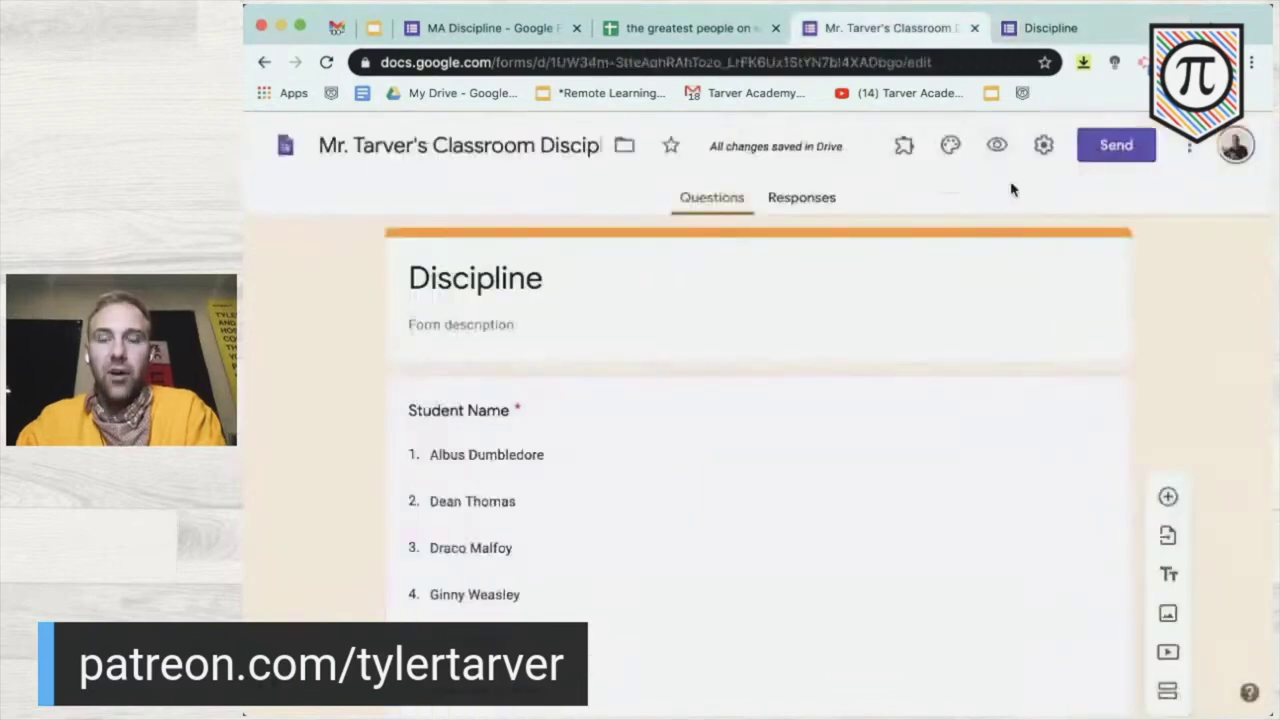
click(1043, 30)
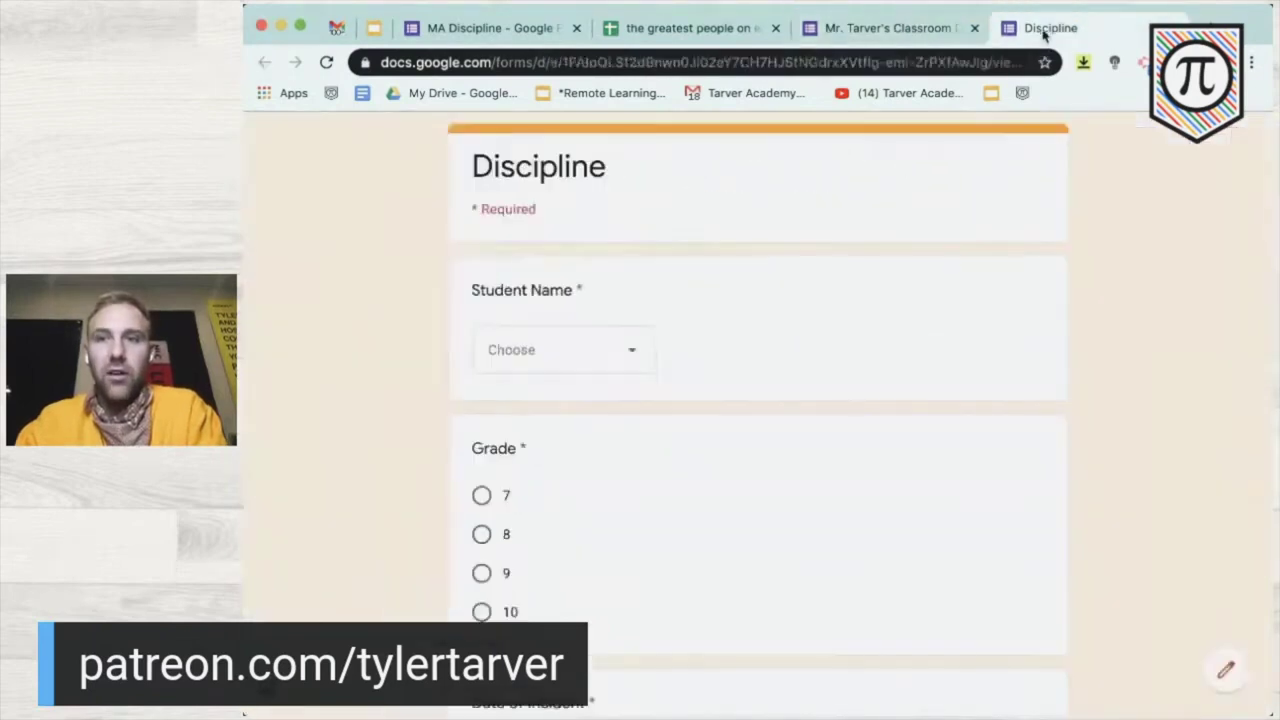
click(617, 348)
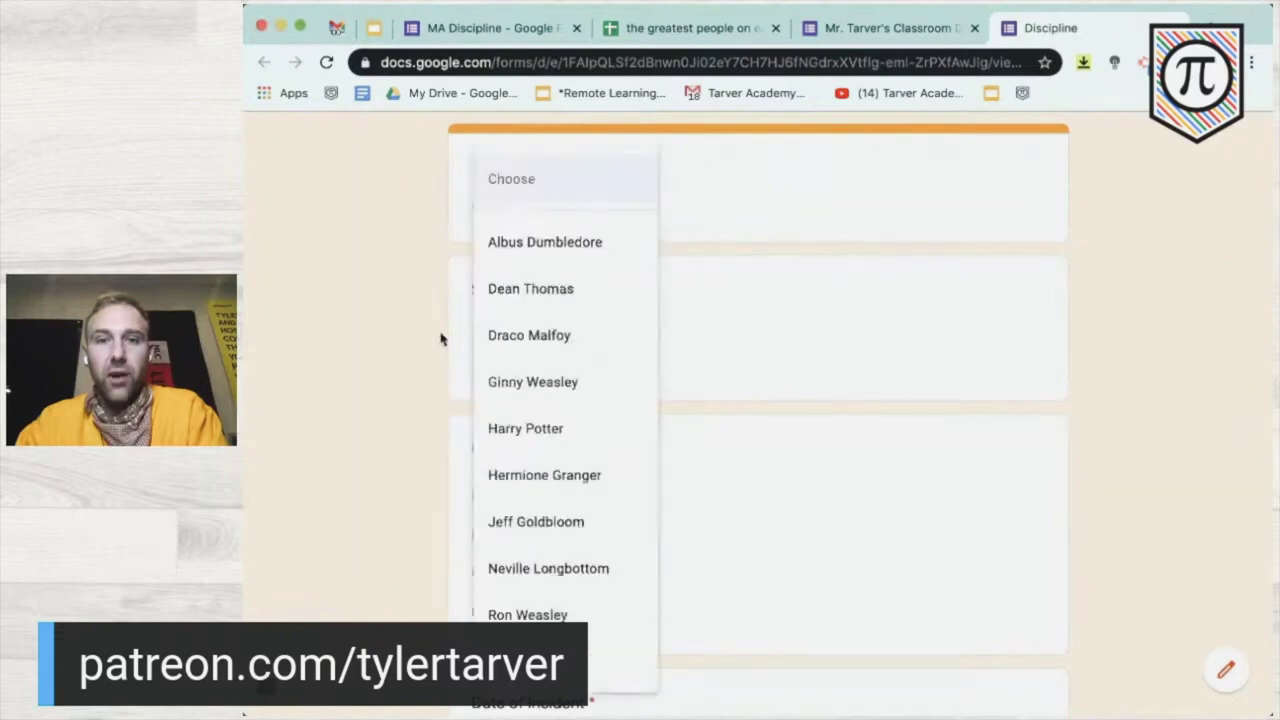
click(528, 334)
click(506, 495)
scroll(506, 494, down, 5)
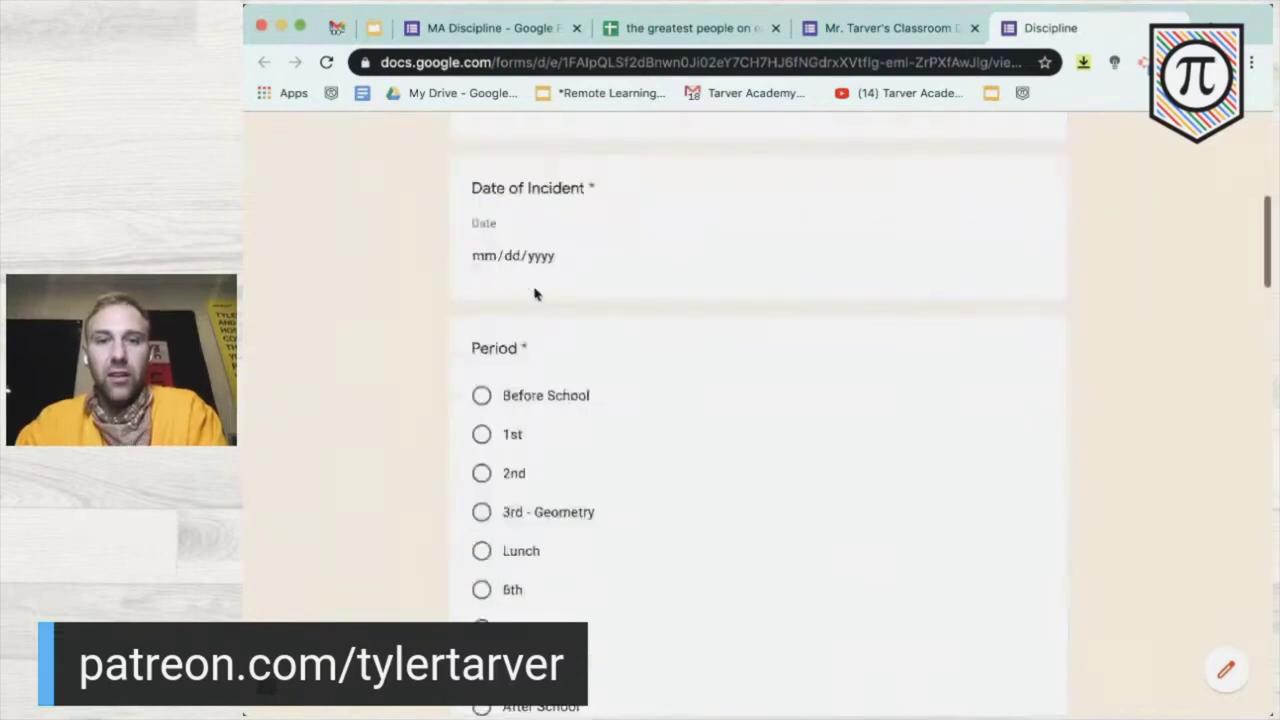
click(582, 255)
click(492, 470)
click(482, 434)
- Tick Corrected Another Student and Verbal Warning, type a test description, then reload without submitting
scroll(485, 434, down, 8)
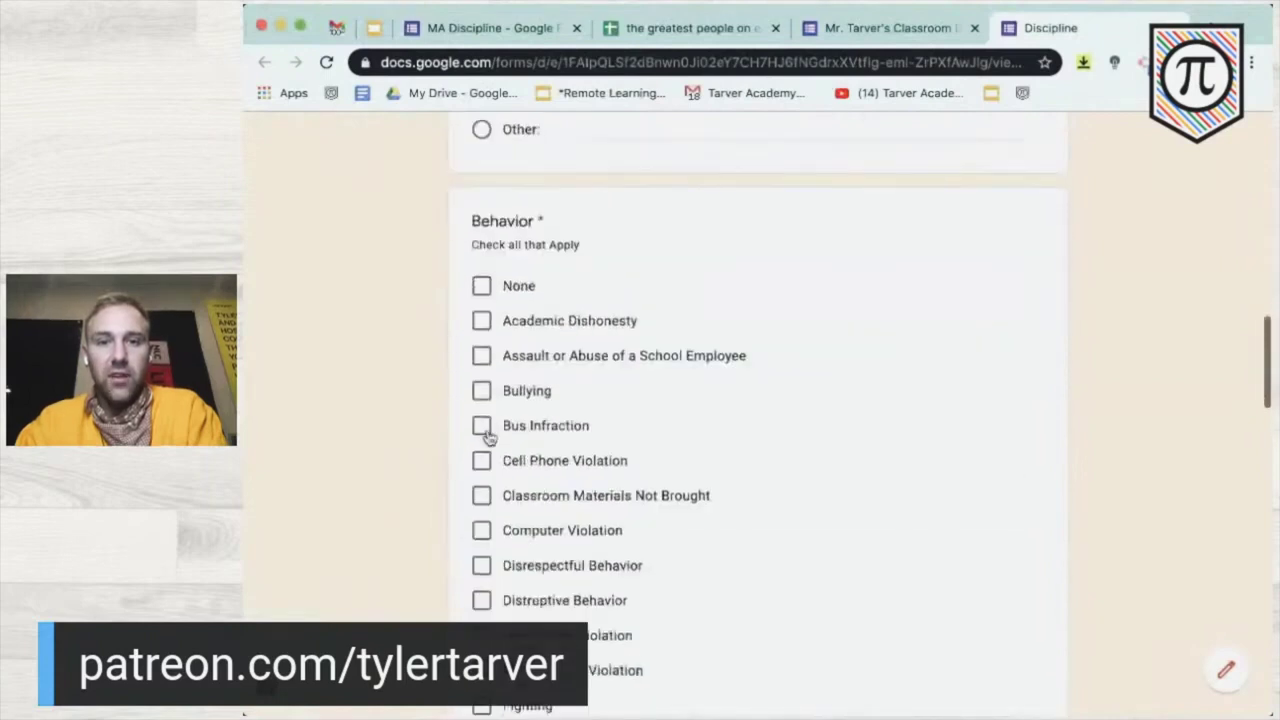
scroll(482, 370, down, 15)
click(481, 325)
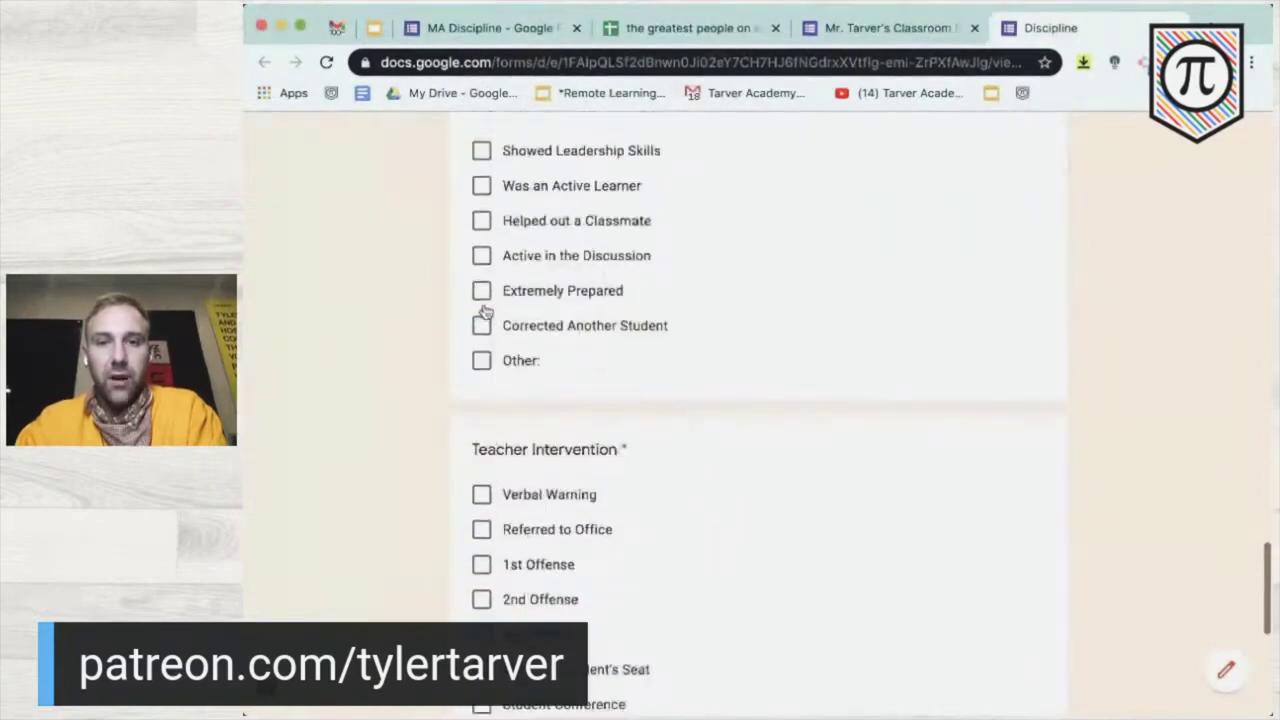
click(481, 494)
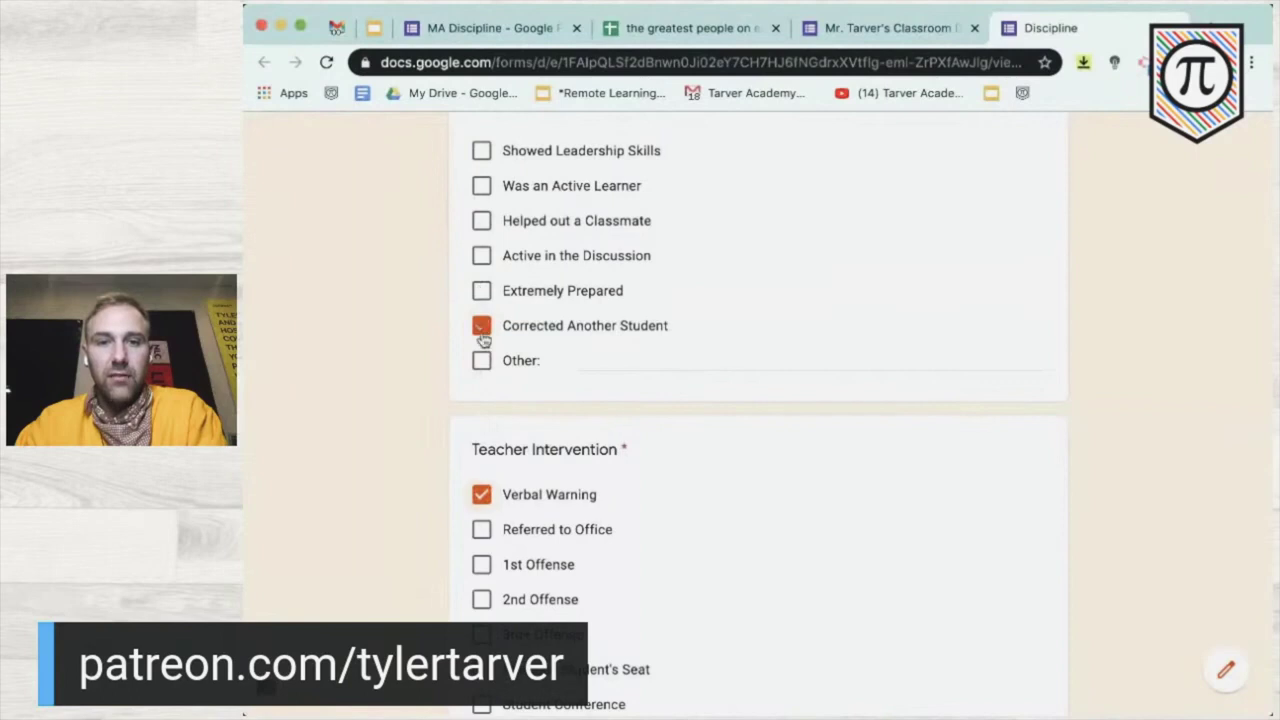
scroll(535, 493, down, 3)
scroll(533, 492, down, 3)
click(515, 487)
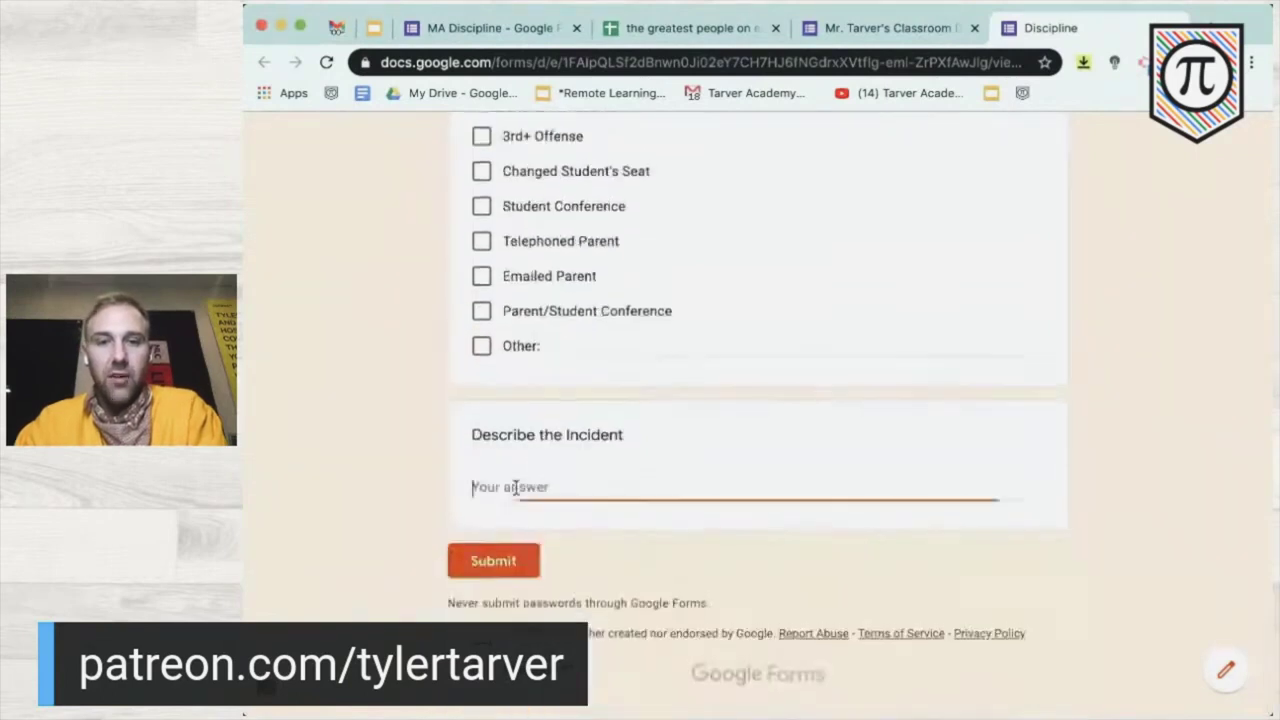
text(l'SKfjv'zdlkfjvgzdfl')
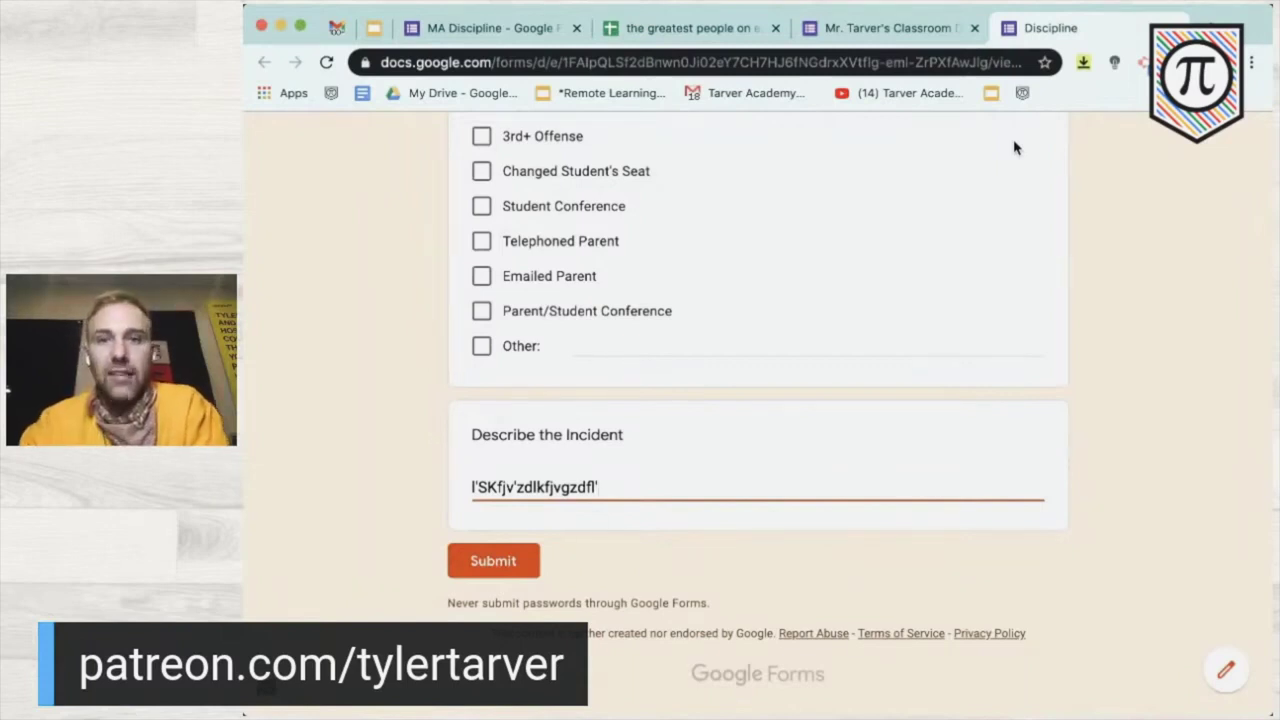
scroll(789, 326, up, 20)
click(324, 63)
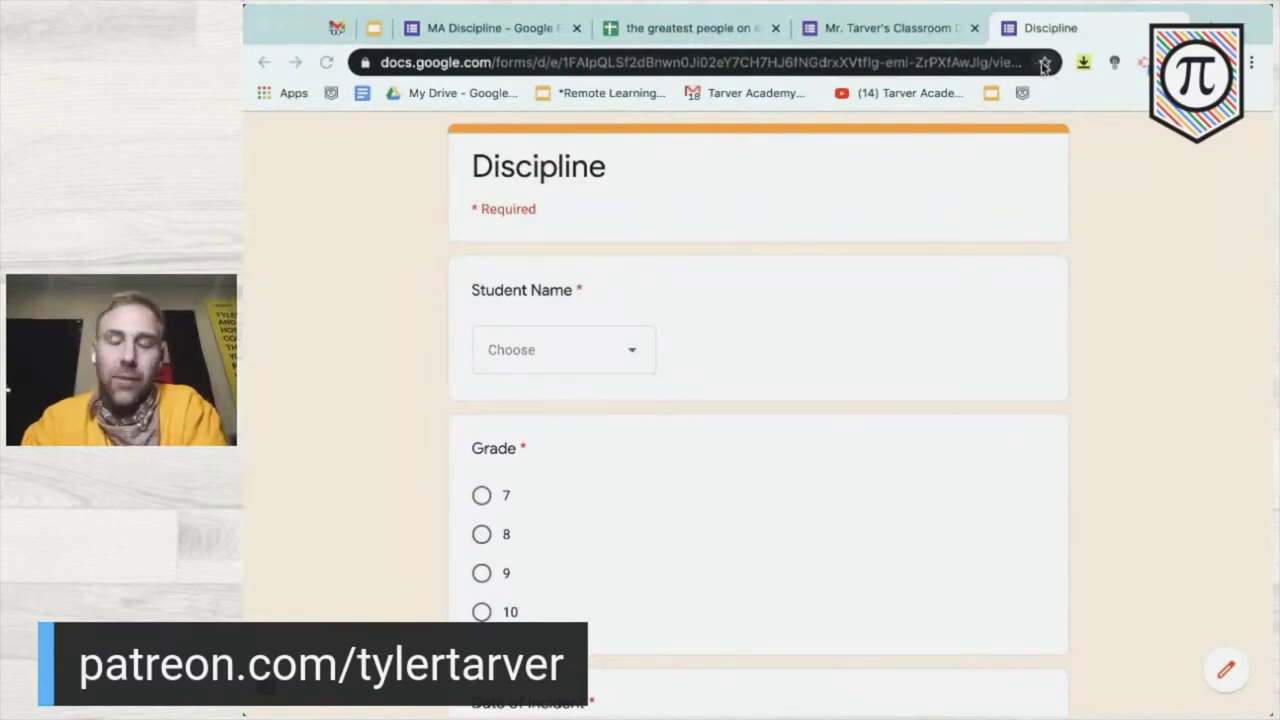
- Star the live form's address into the bookmarks bar, close that tab and open a fresh one
click(1043, 63)
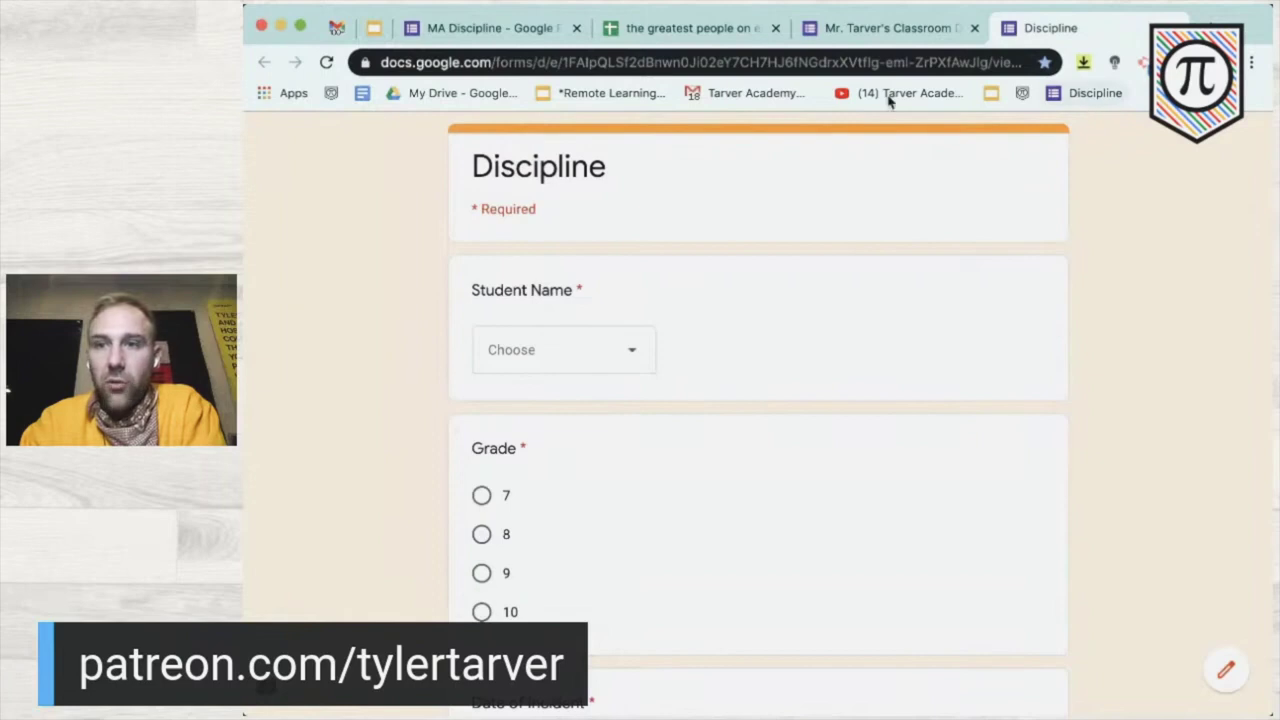
key(super+w)
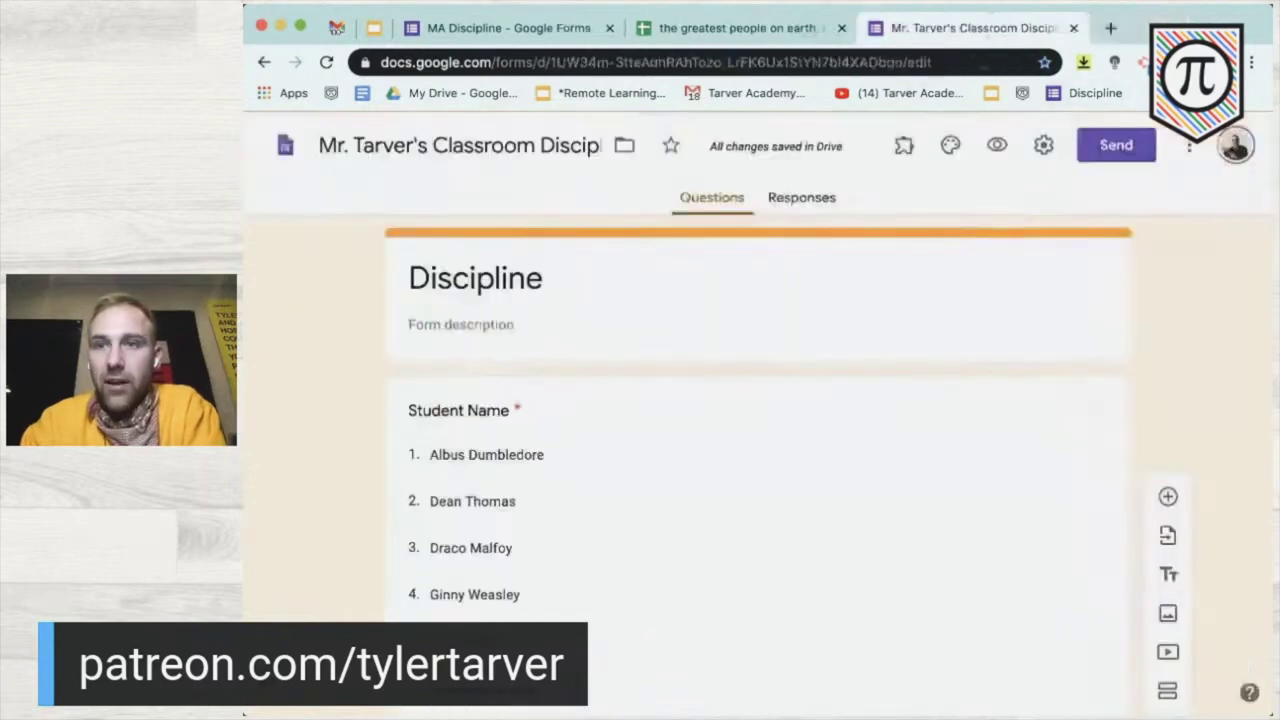
key(super+t)
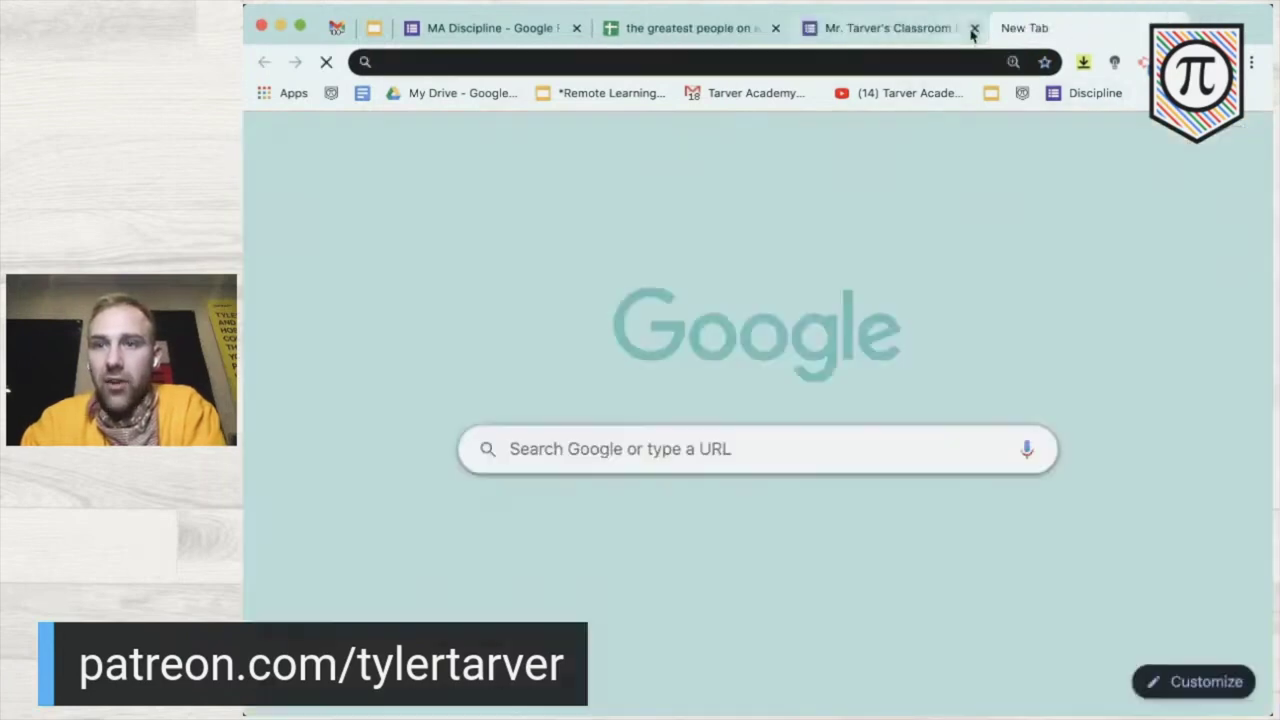
- Close the Mr. Tarver's Classroom editor tab and open the live form from the Discipline bookmark
click(974, 28)
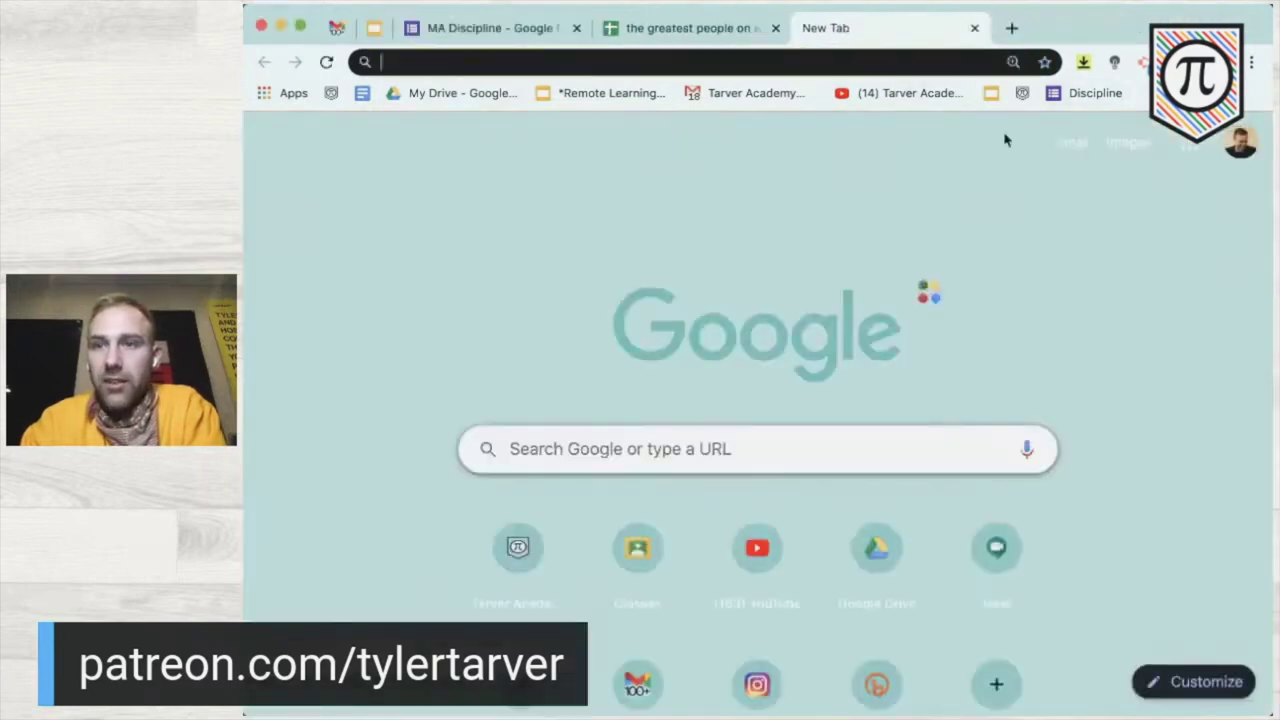
click(1085, 96)
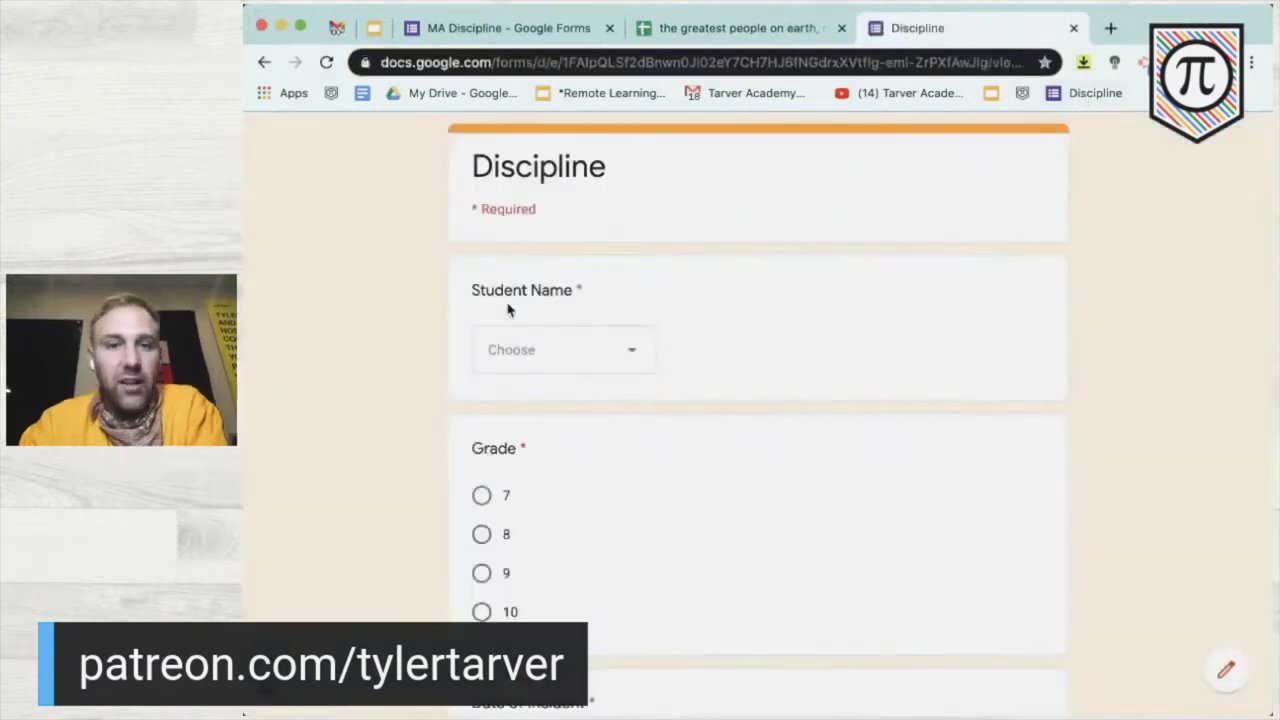
scroll(537, 551, down, 7)
scroll(537, 556, up, 3)
scroll(537, 556, up, 5)
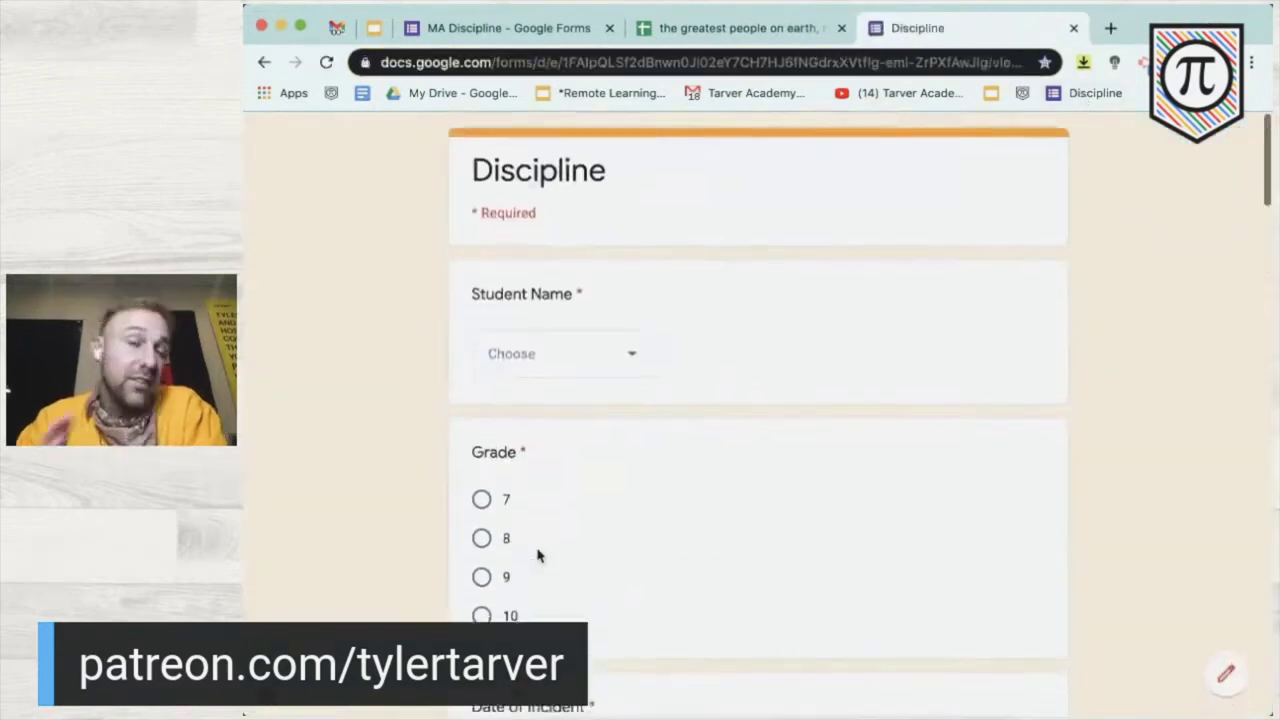
- Select and copy the live Discipline form's web address from the address bar
click(610, 60)
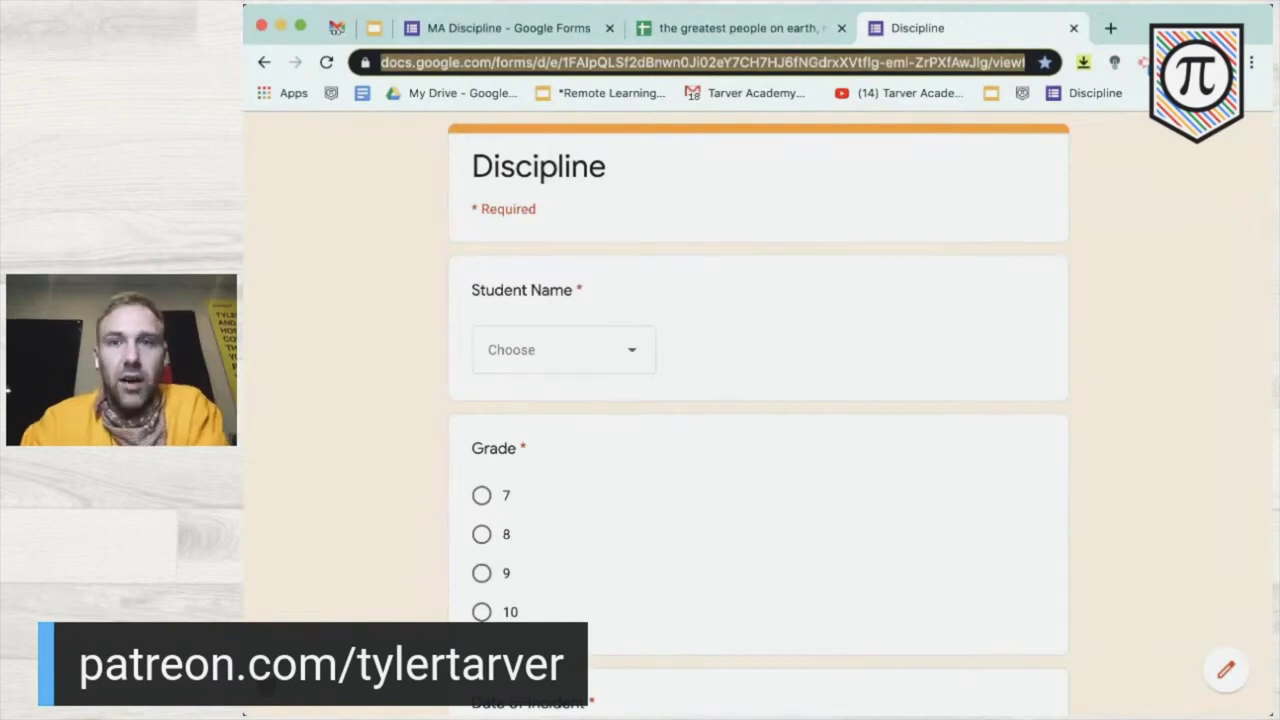
double_click(760, 62)
click(760, 62)
drag(760, 62, 674, 362)
drag(282, 250, 998, 56)
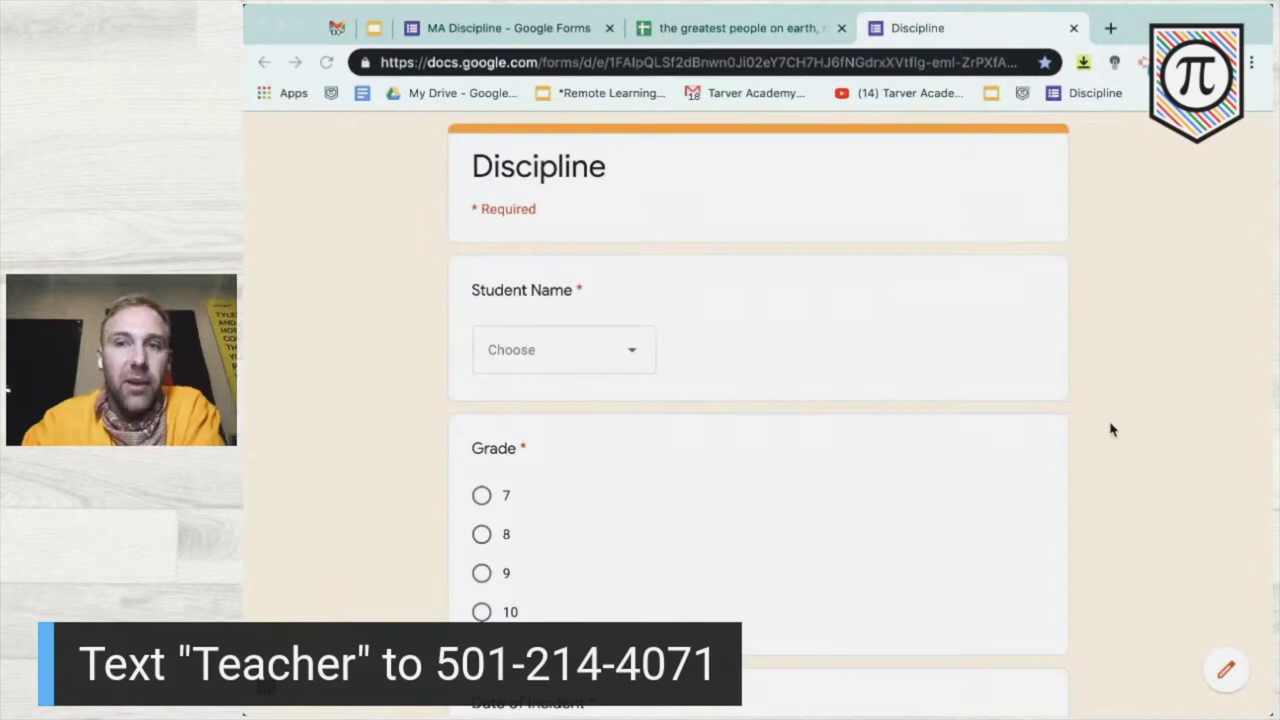
click(1185, 350)
key(super+l)
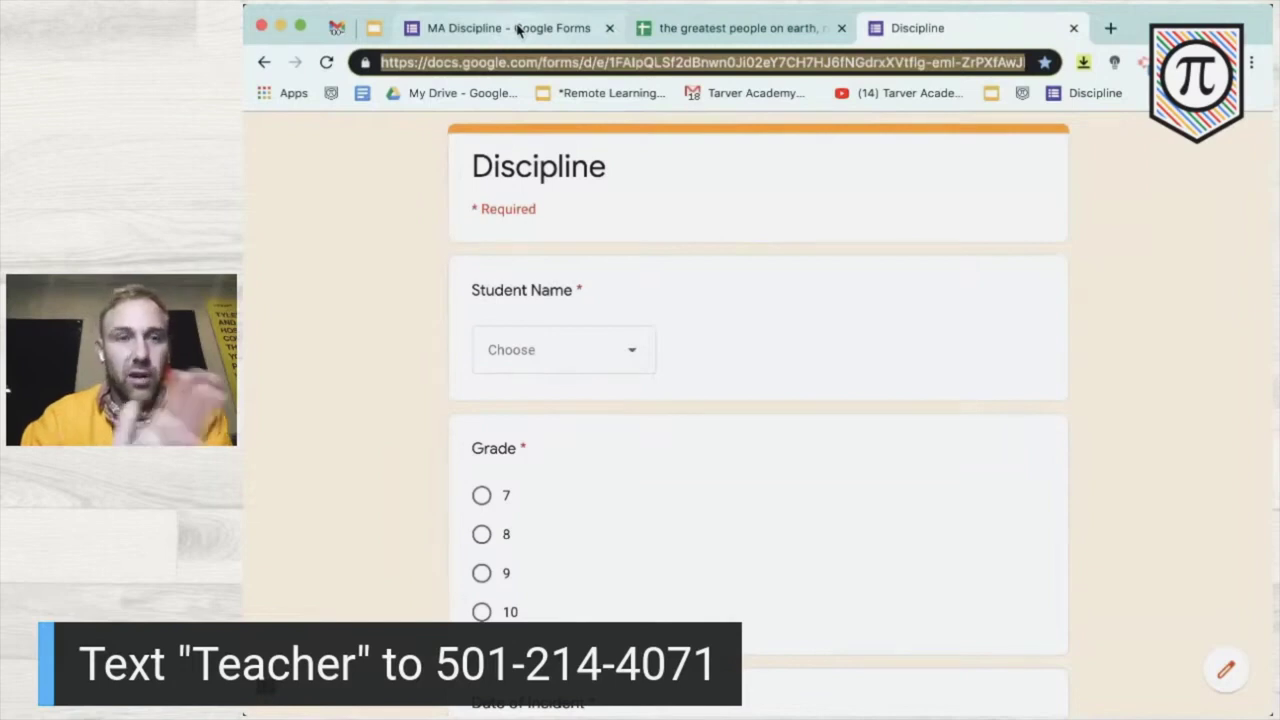
- Open the MA Discipline response summary and zoom in on the Grade pie chart (609 responses, grade 9 at 36.3%)
click(519, 31)
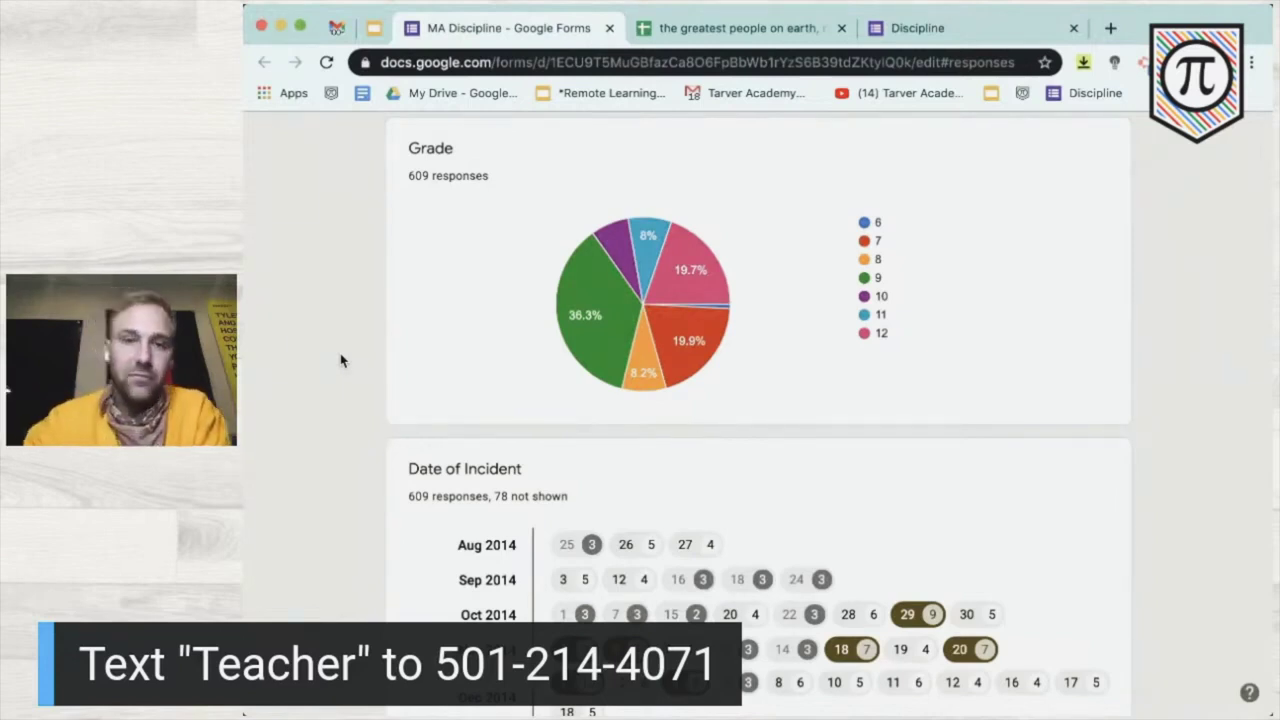
mouse_move(640, 230)
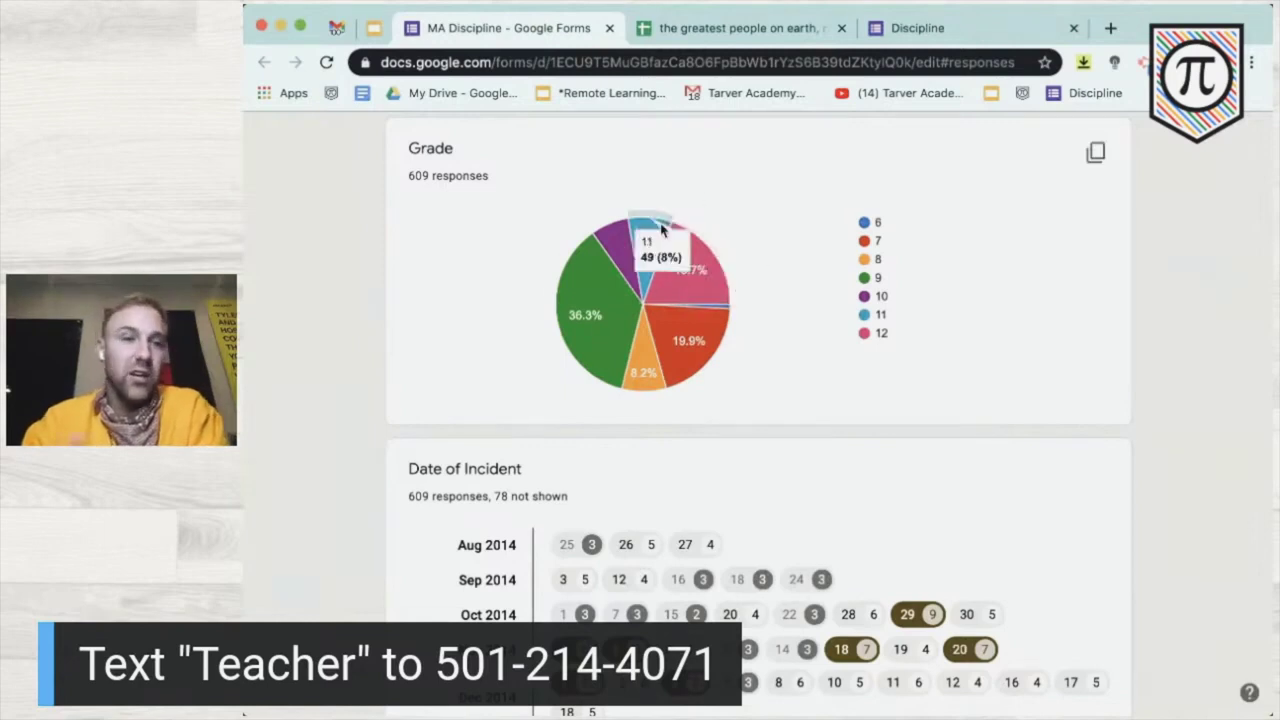
mouse_move(605, 265)
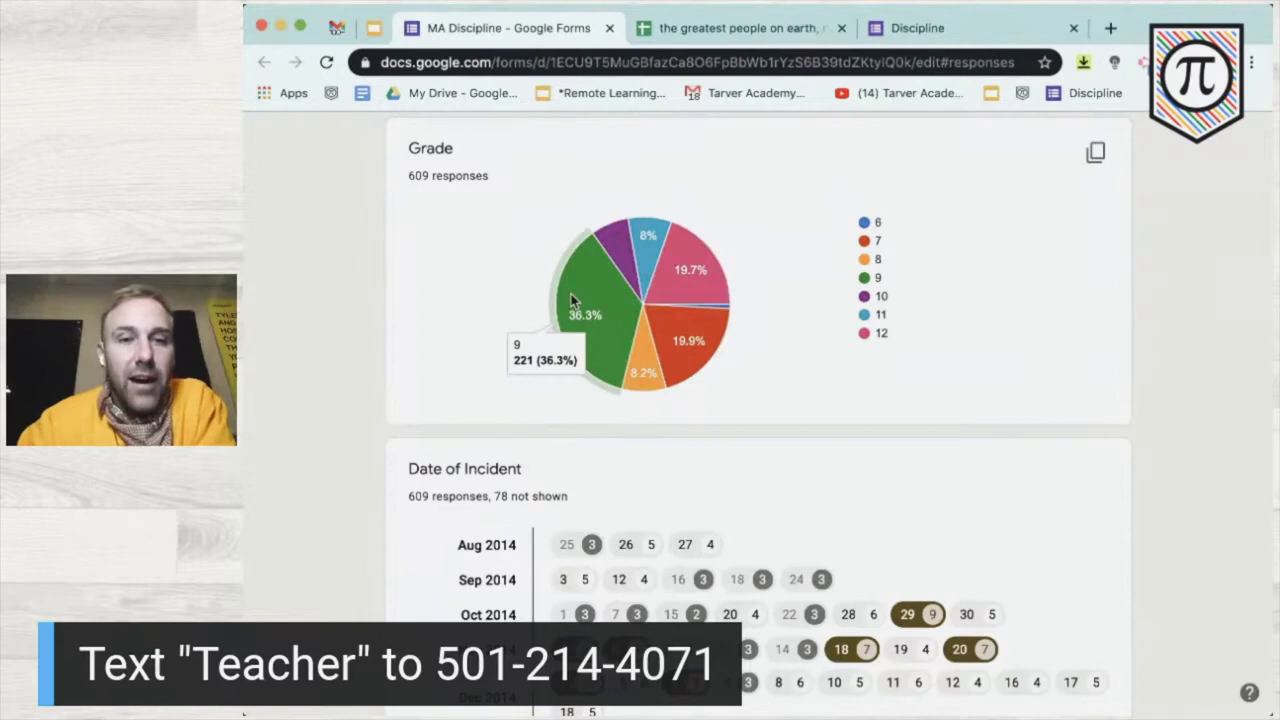
key(super+plus)
key(super+plus)
key(super+plus)
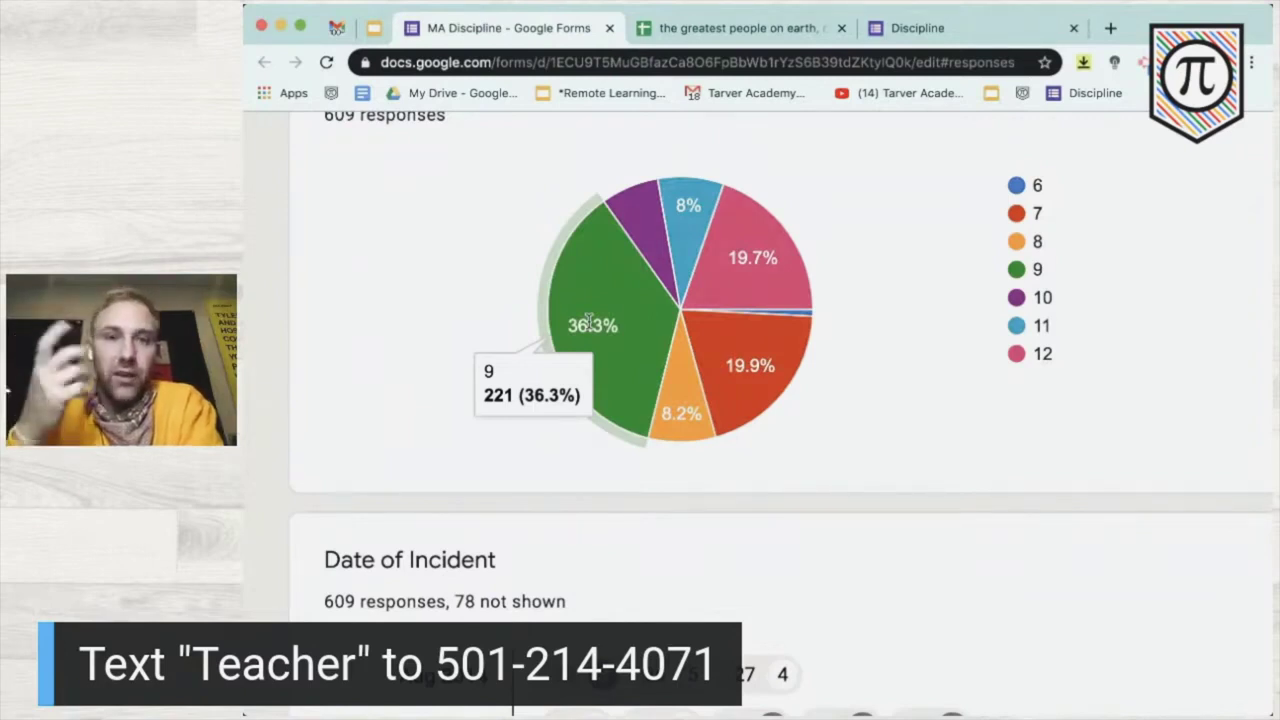
key(super+minus)
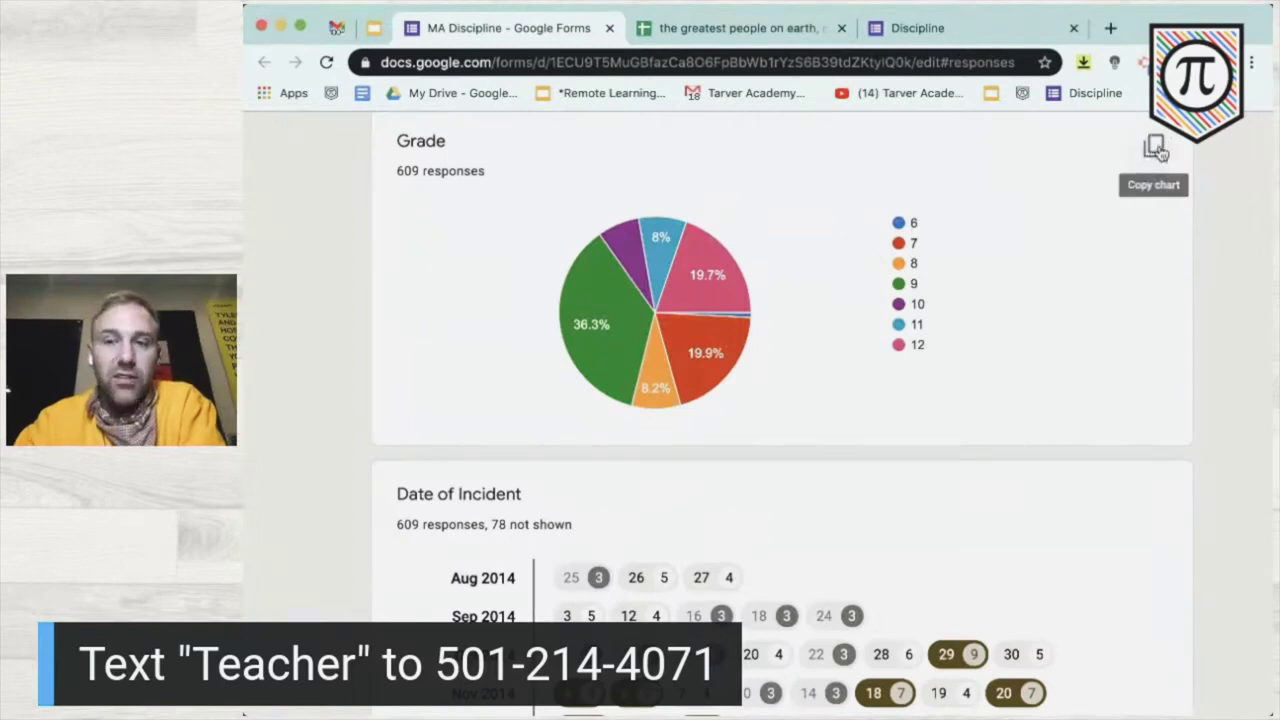
- Copy the Grade pie chart, then create a new blank Google Docs document from drive.google.com
click(1156, 148)
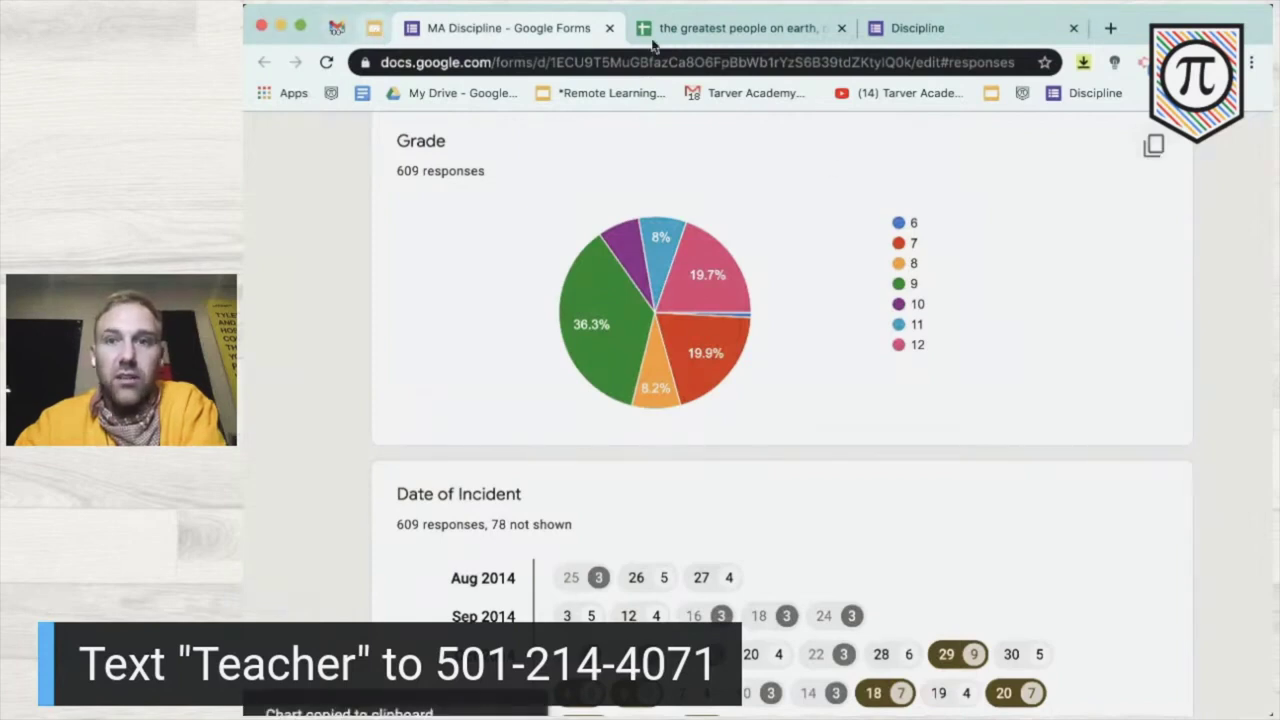
click(375, 29)
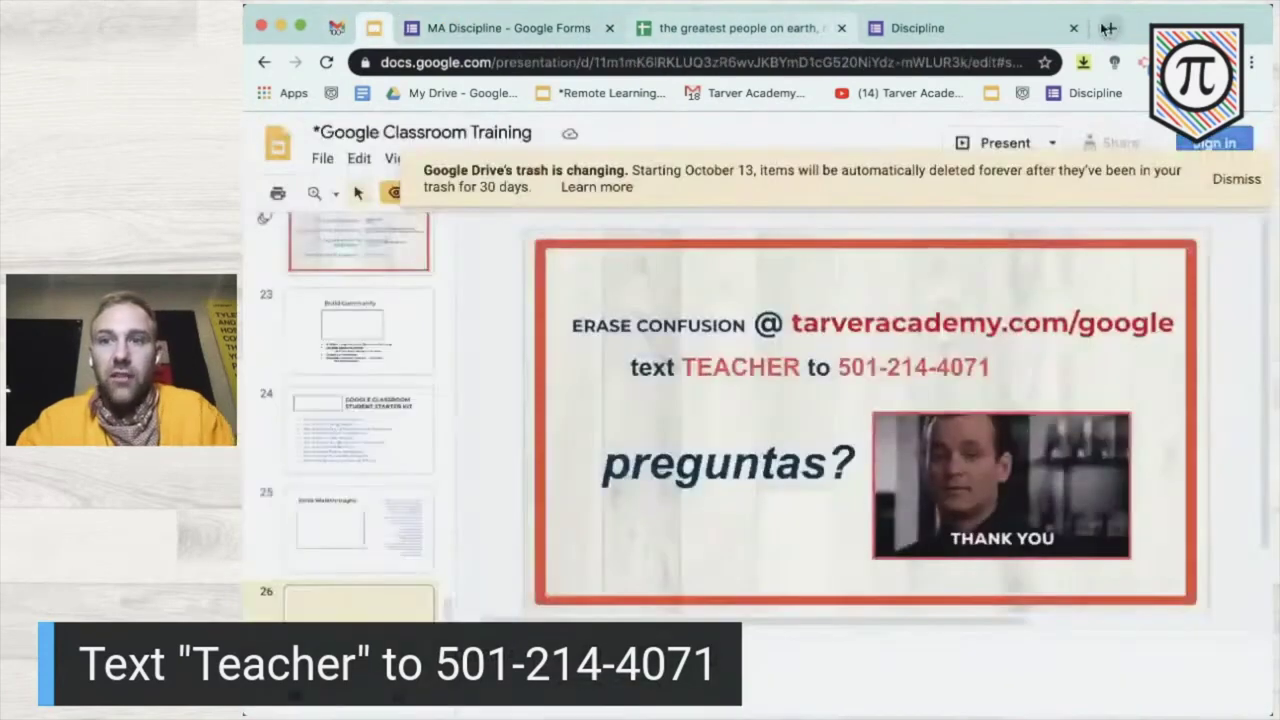
click(1109, 28)
text(drive.google.com)
key(Return)
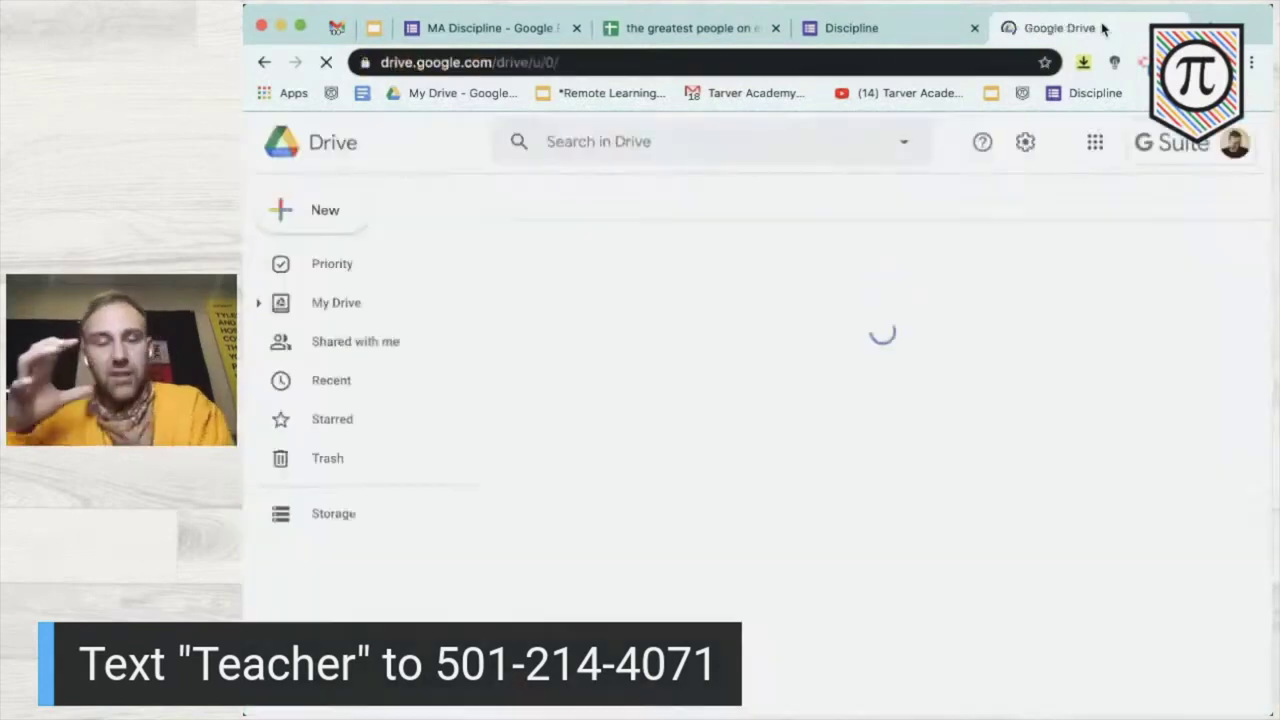
click(310, 211)
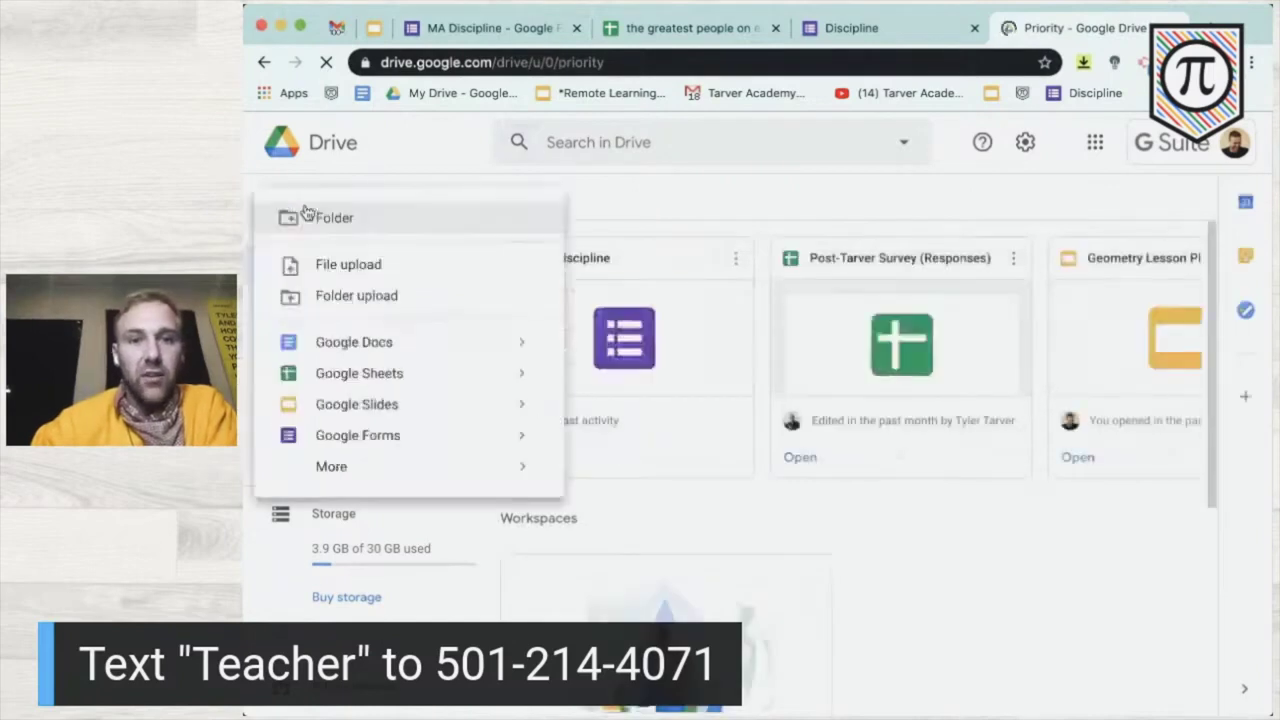
click(331, 347)
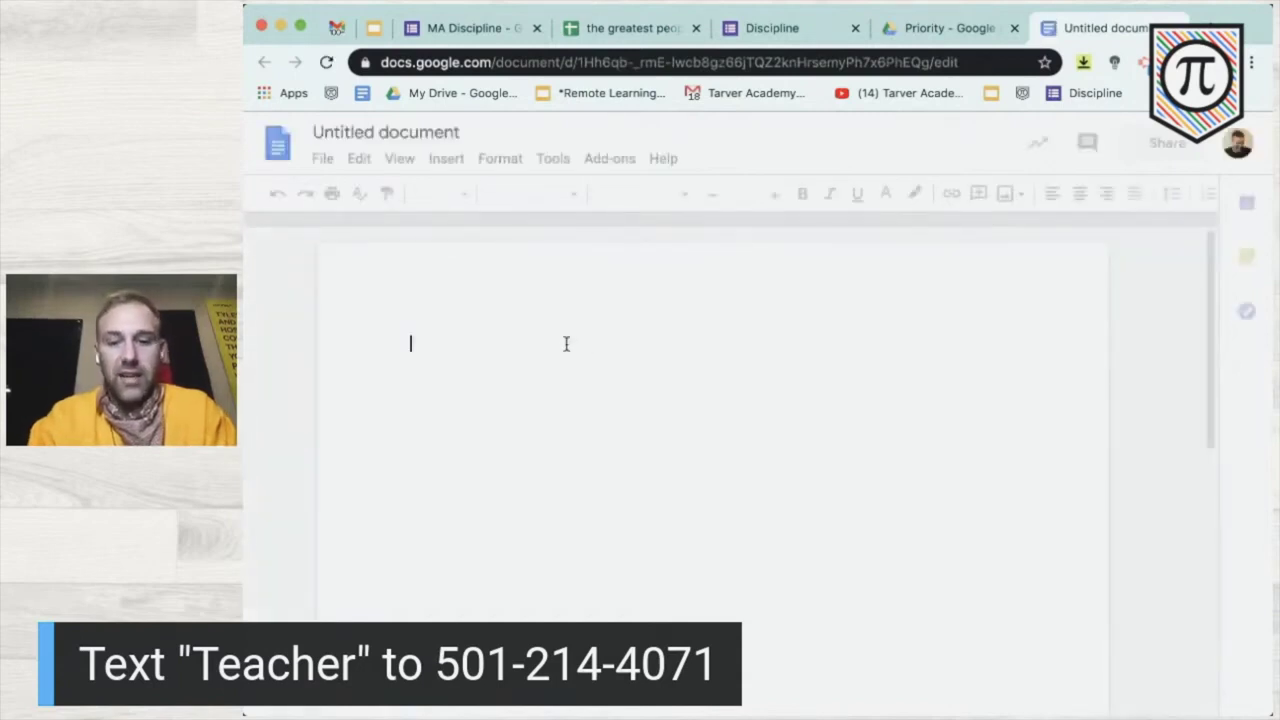
- Write "The case for 9th graders:" in the document and paste the Grade pie chart below it
text(The case for 9th graders)
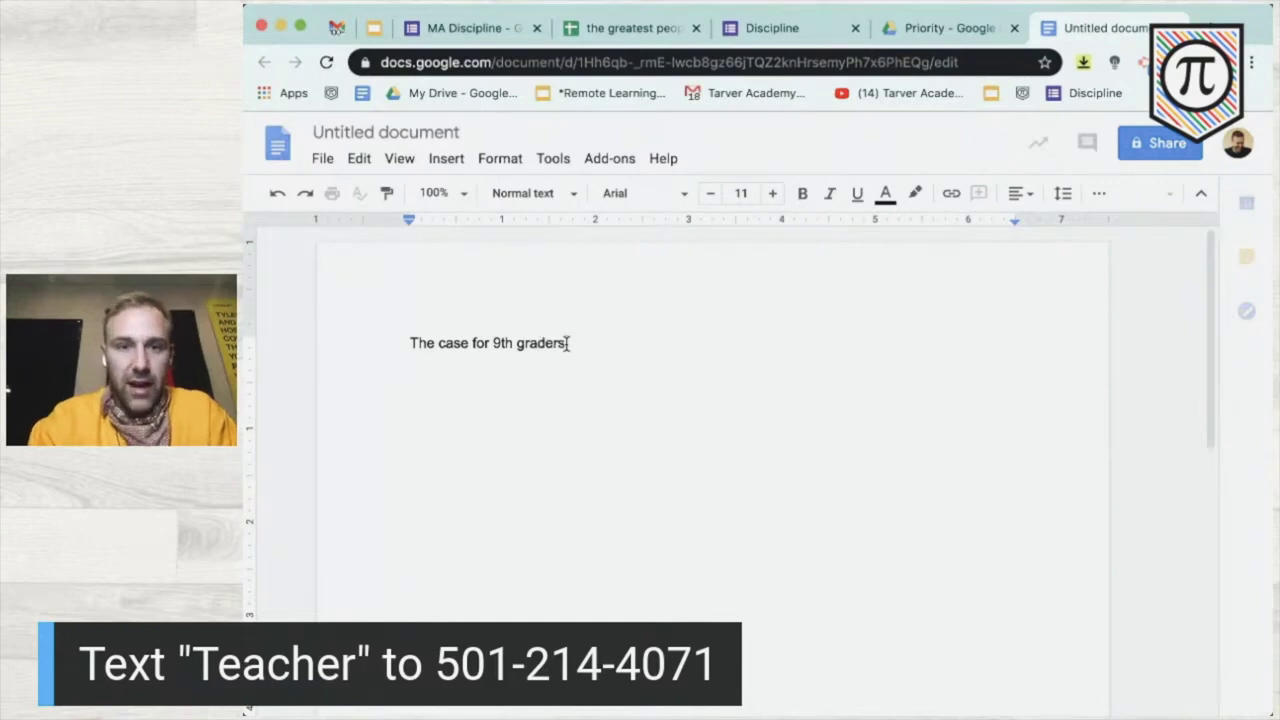
text(:)
key(Return)
key(super+v)
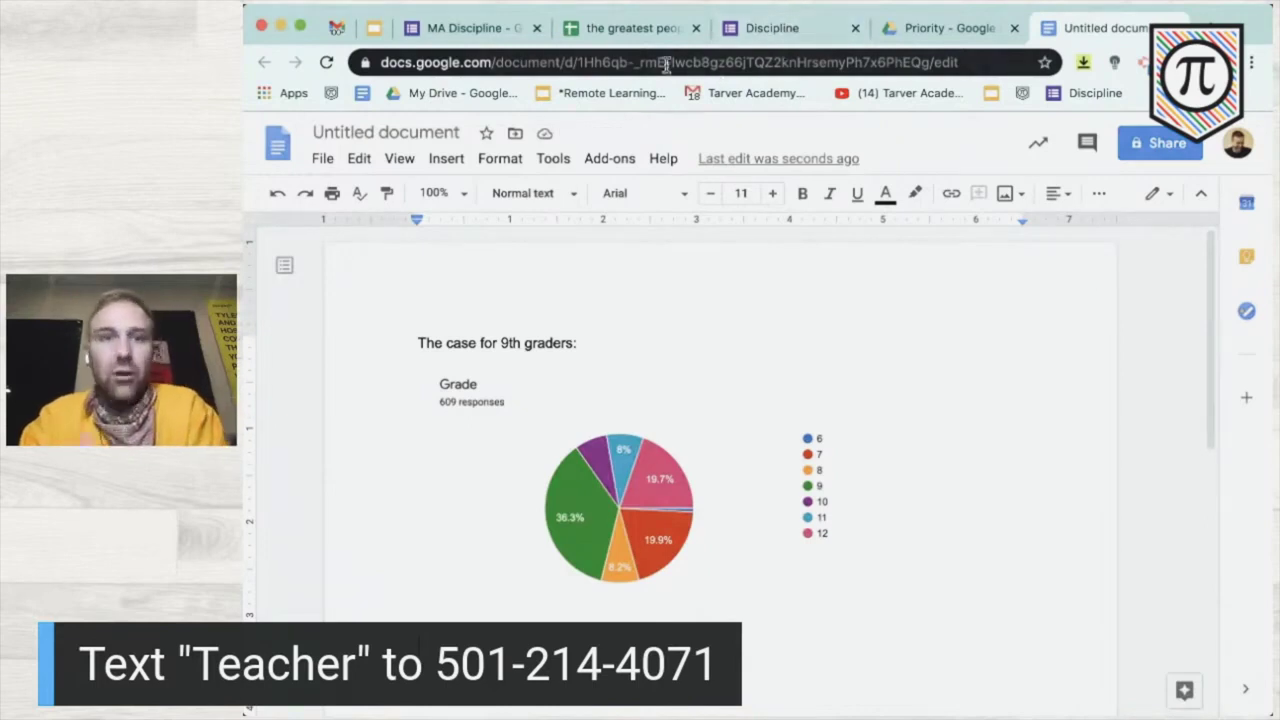
click(800, 30)
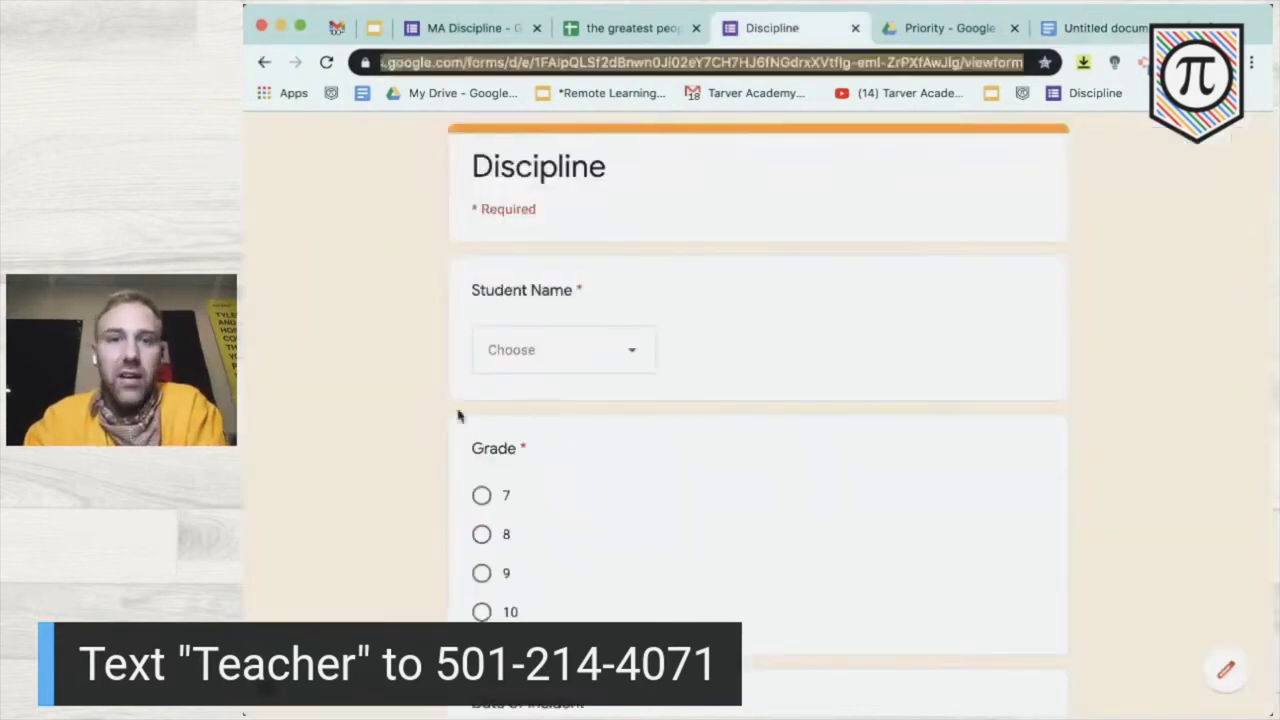
- Scroll the MA Discipline summary past the Aug 2014–May 2015 Date of Incident calendar to the Period chart
click(510, 33)
scroll(555, 525, down, 5)
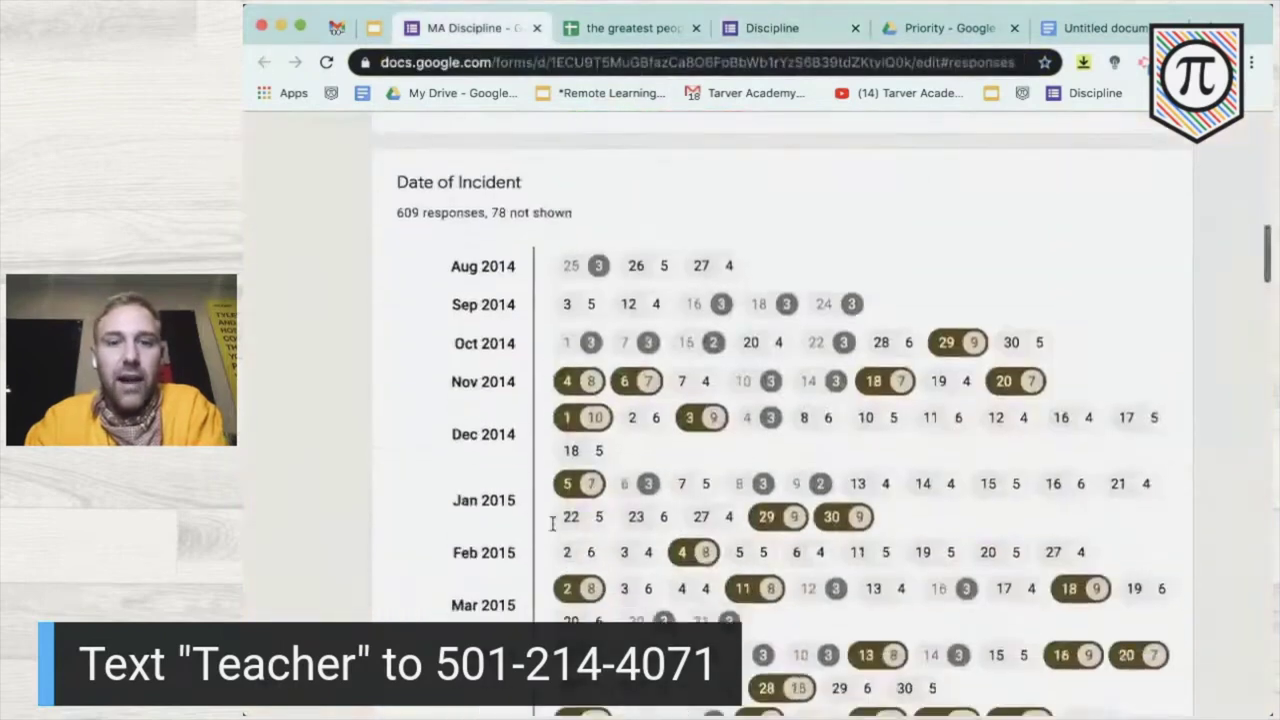
scroll(700, 412, down, 1)
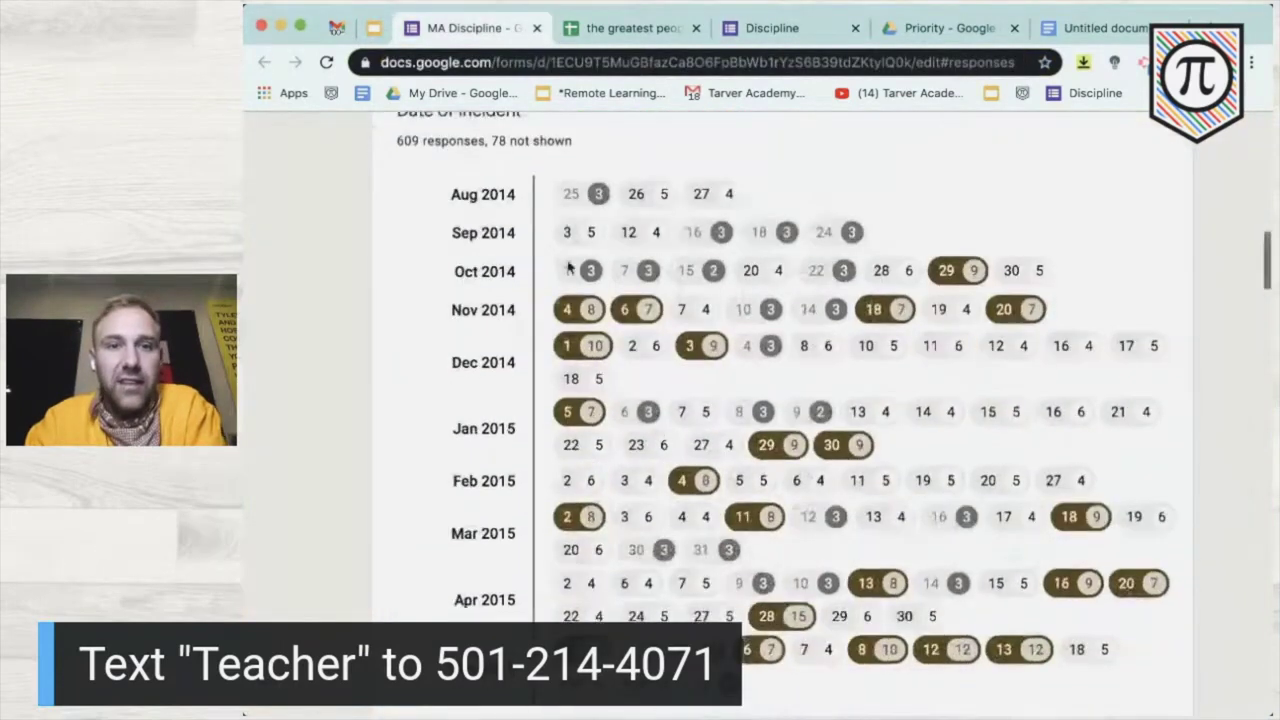
scroll(800, 550, down, 2)
scroll(777, 591, up, 1)
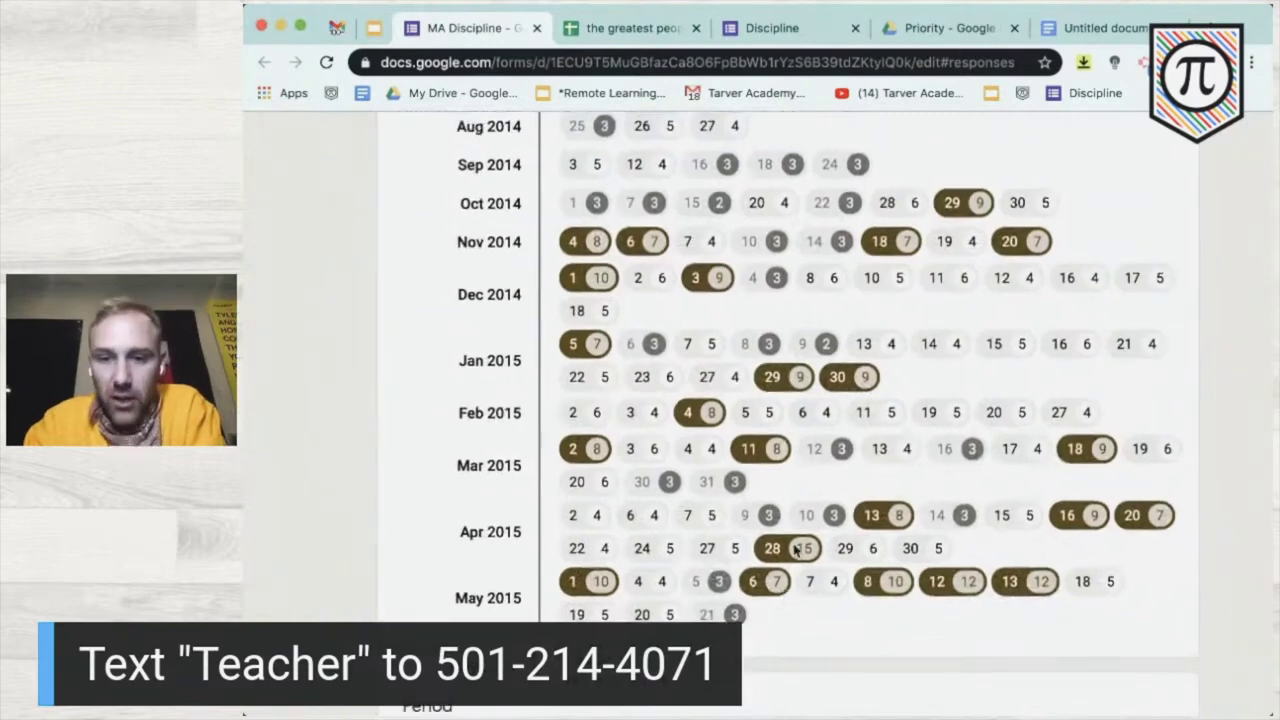
scroll(790, 552, up, 3)
scroll(797, 551, down, 3)
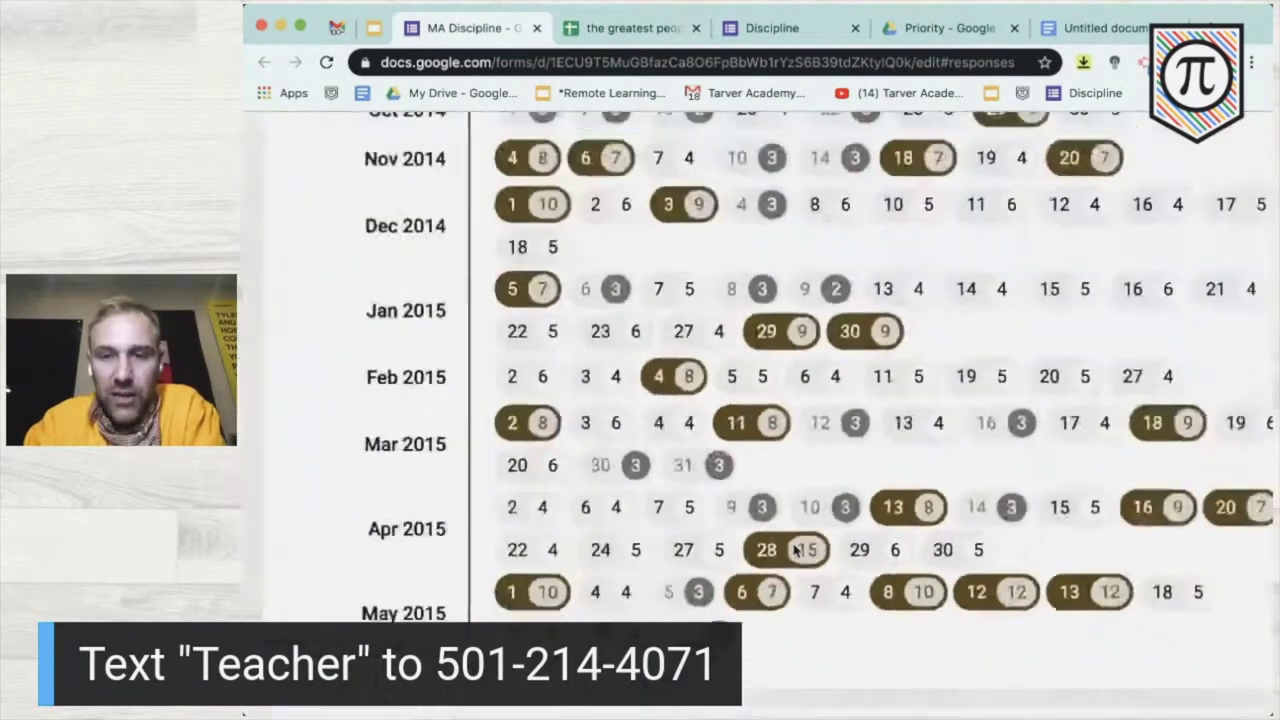
scroll(800, 538, down, 3)
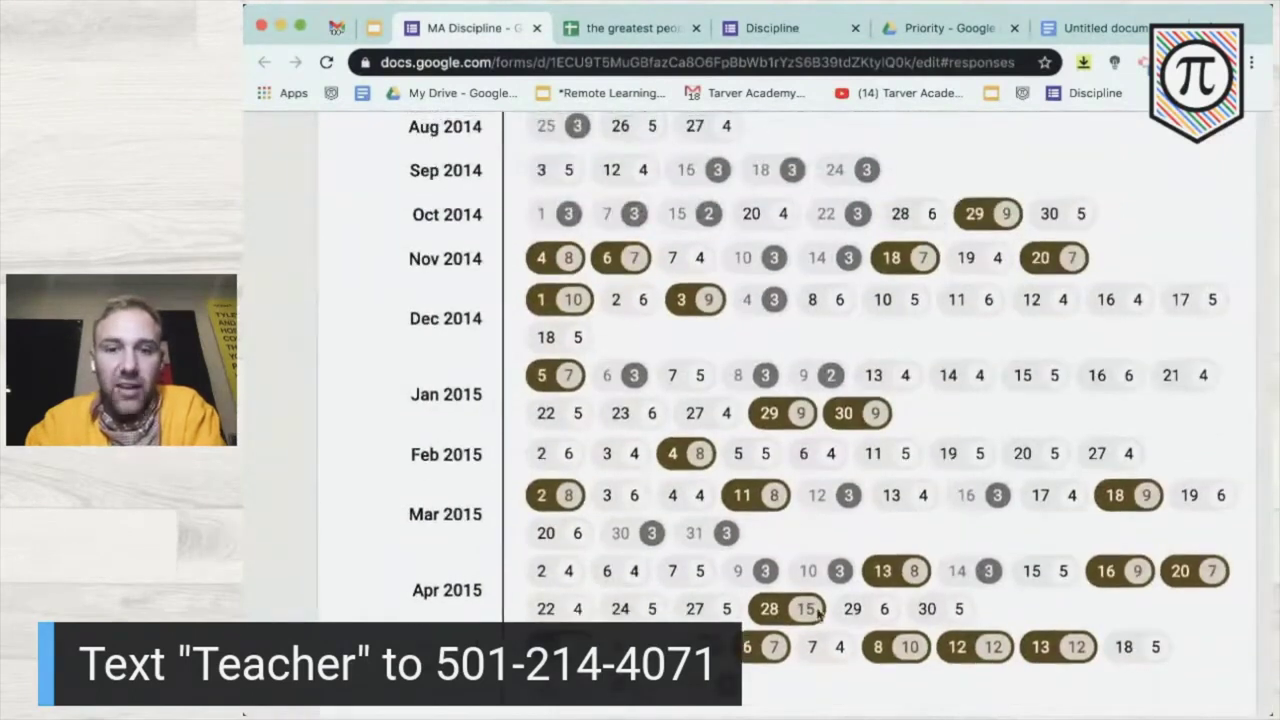
scroll(815, 612, down, 1)
scroll(760, 598, down, 2)
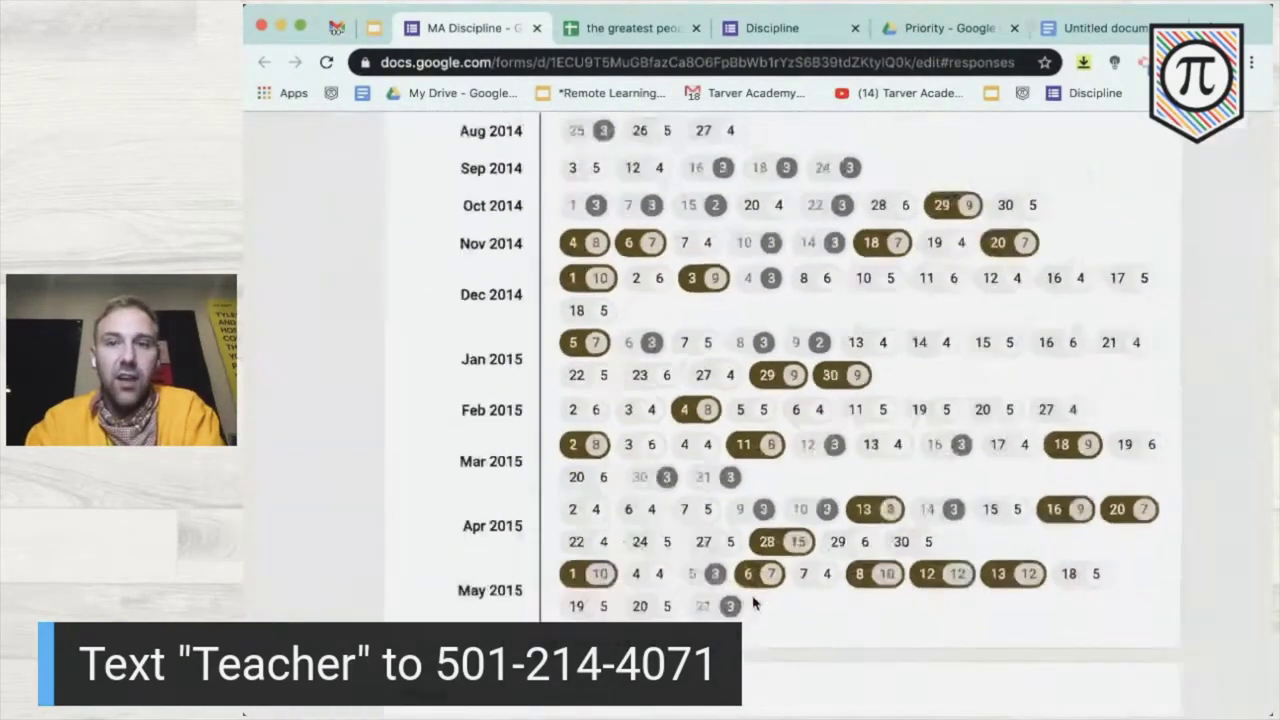
scroll(755, 603, up, 2)
scroll(755, 605, down, 2)
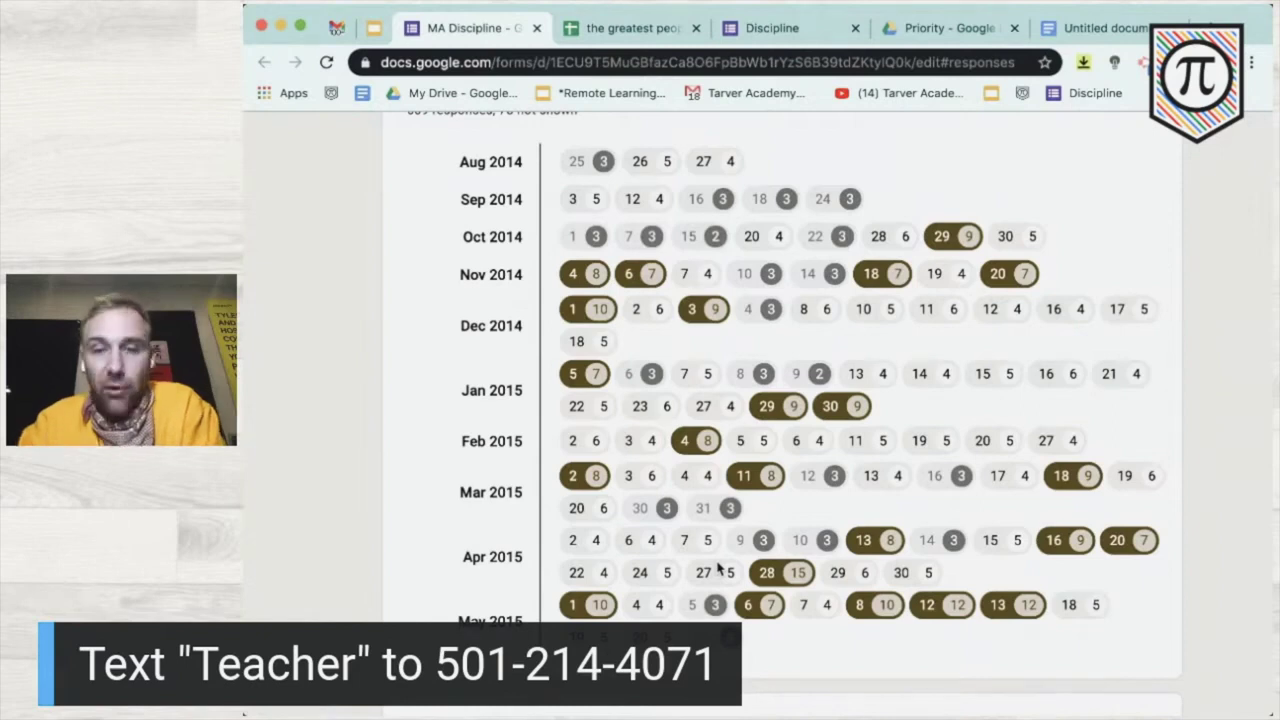
scroll(718, 567, down, 5)
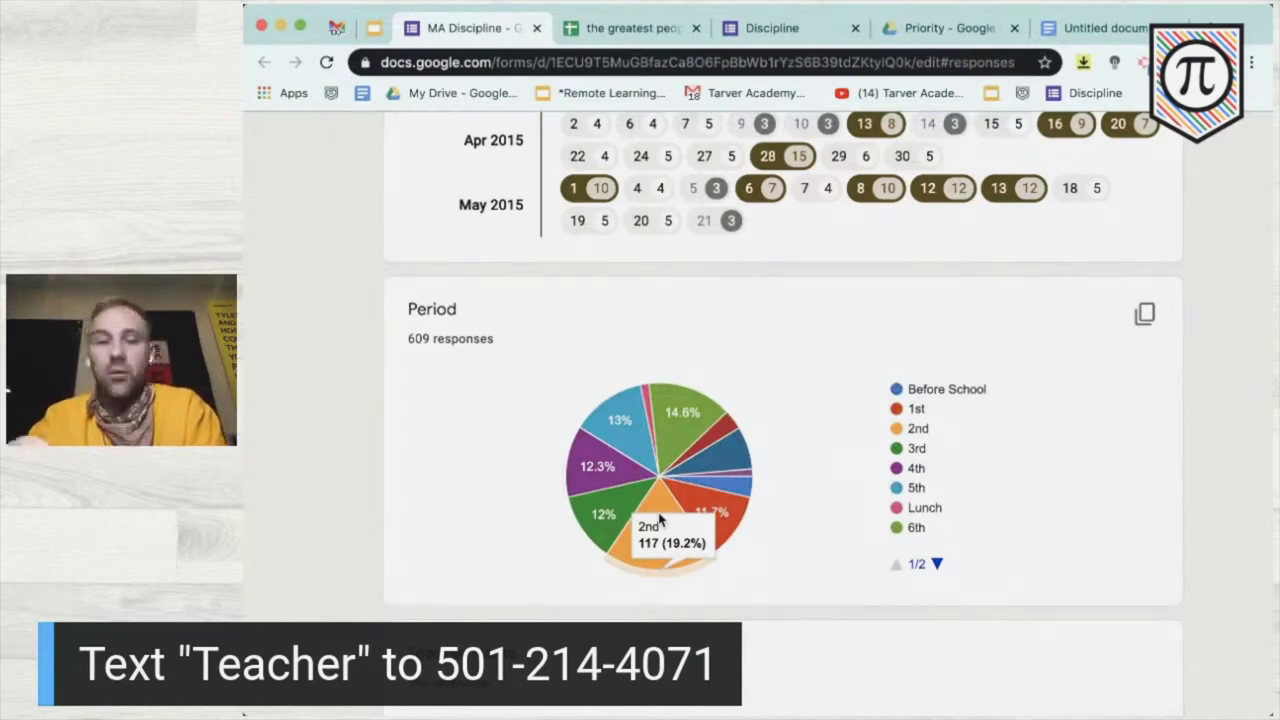
- Scroll through the Teacher Name, Behavior and Teacher Intervention charts down to the 578 incident descriptions
scroll(659, 519, down, 4)
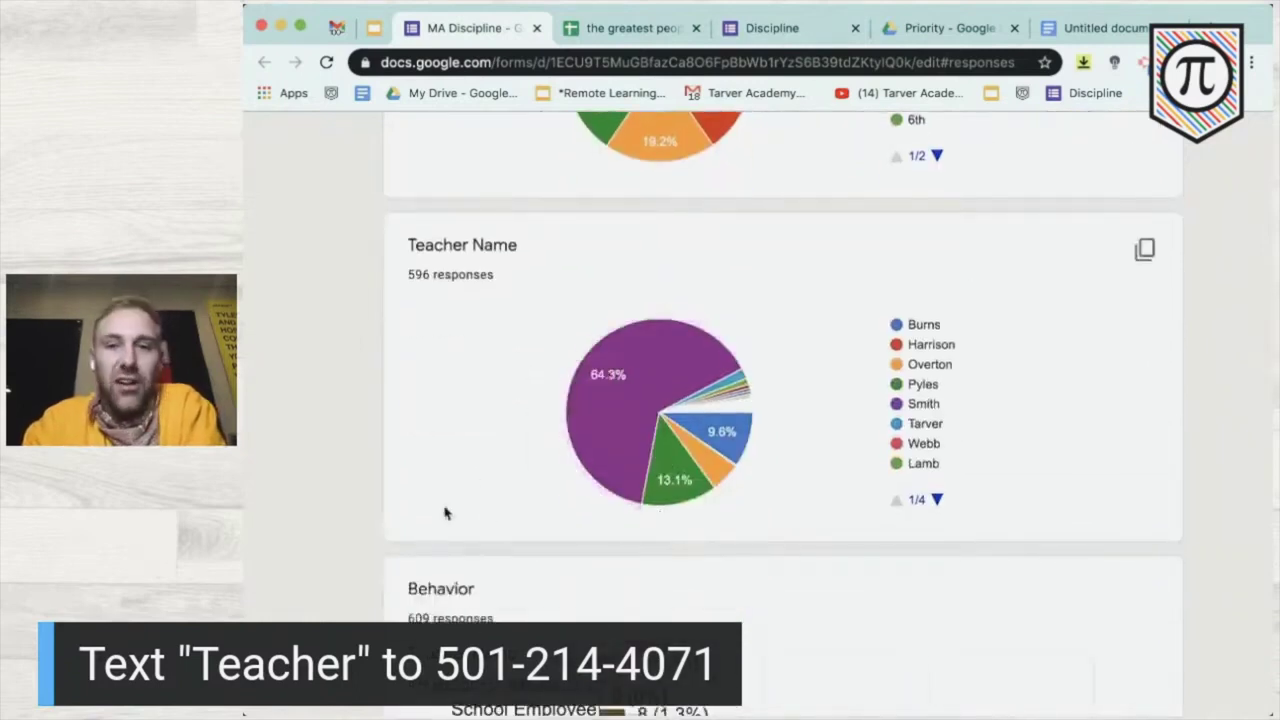
scroll(445, 510, down, 5)
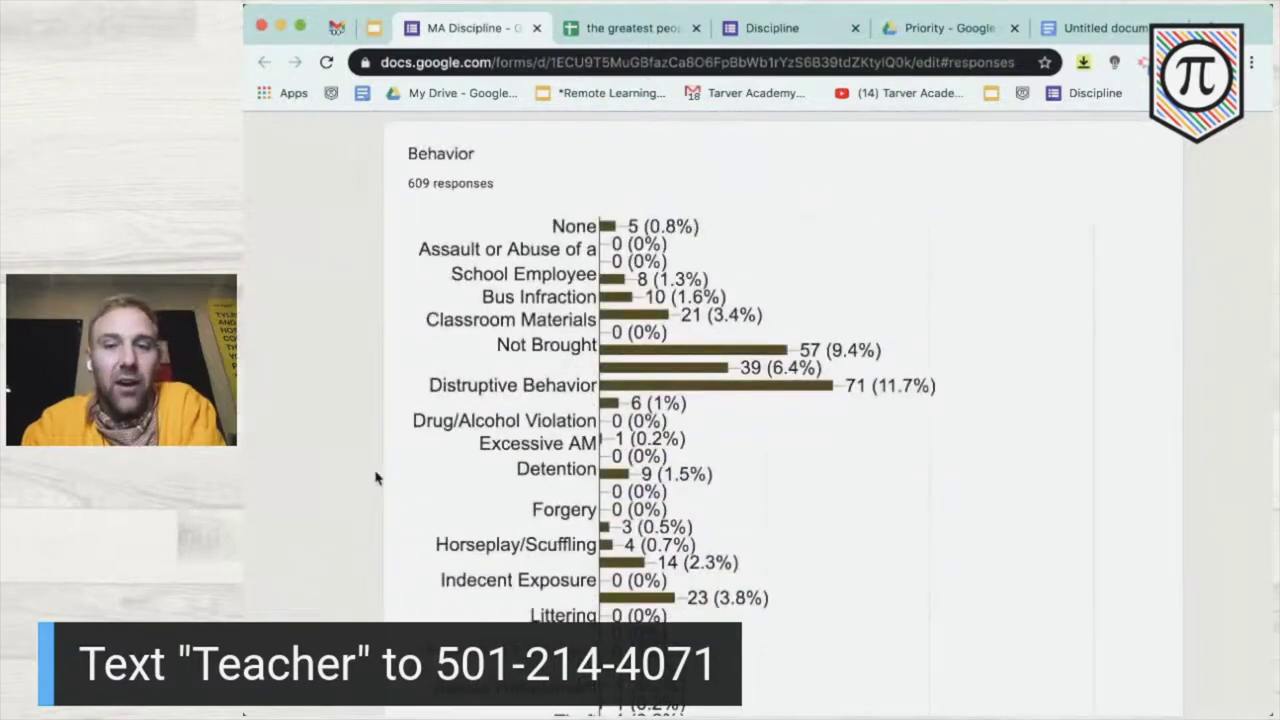
scroll(375, 478, down, 5)
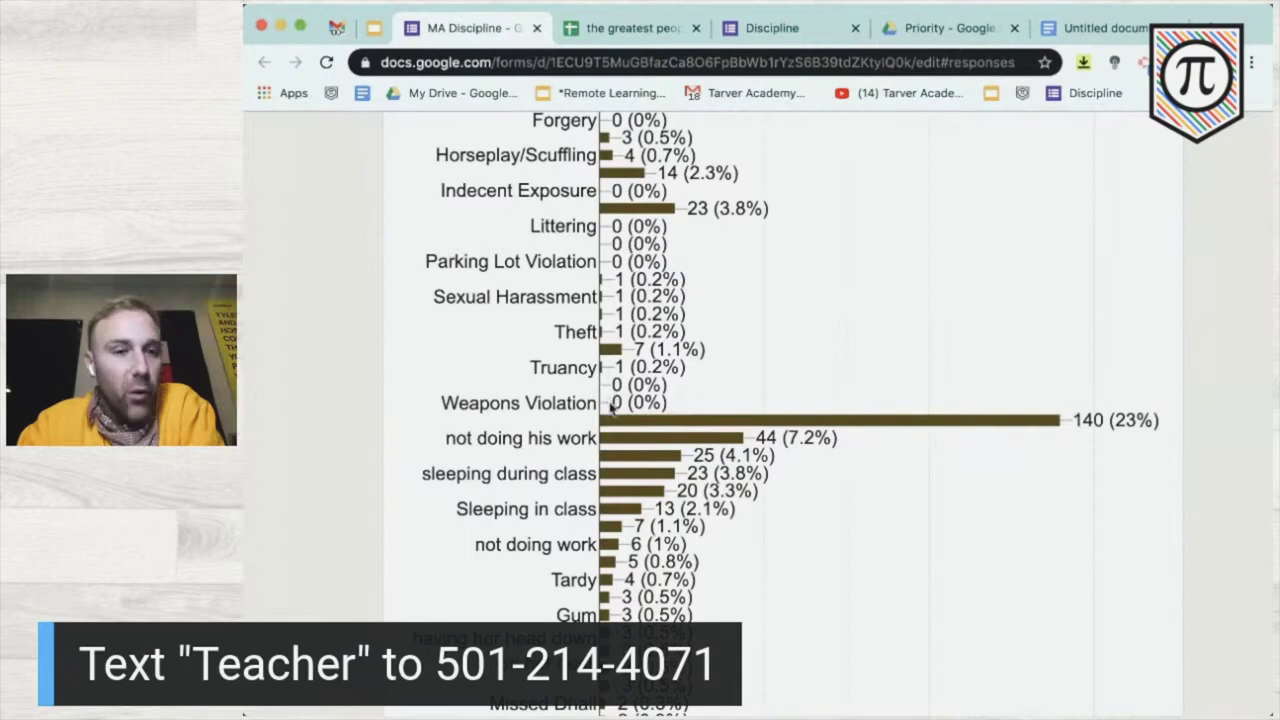
mouse_move(947, 429)
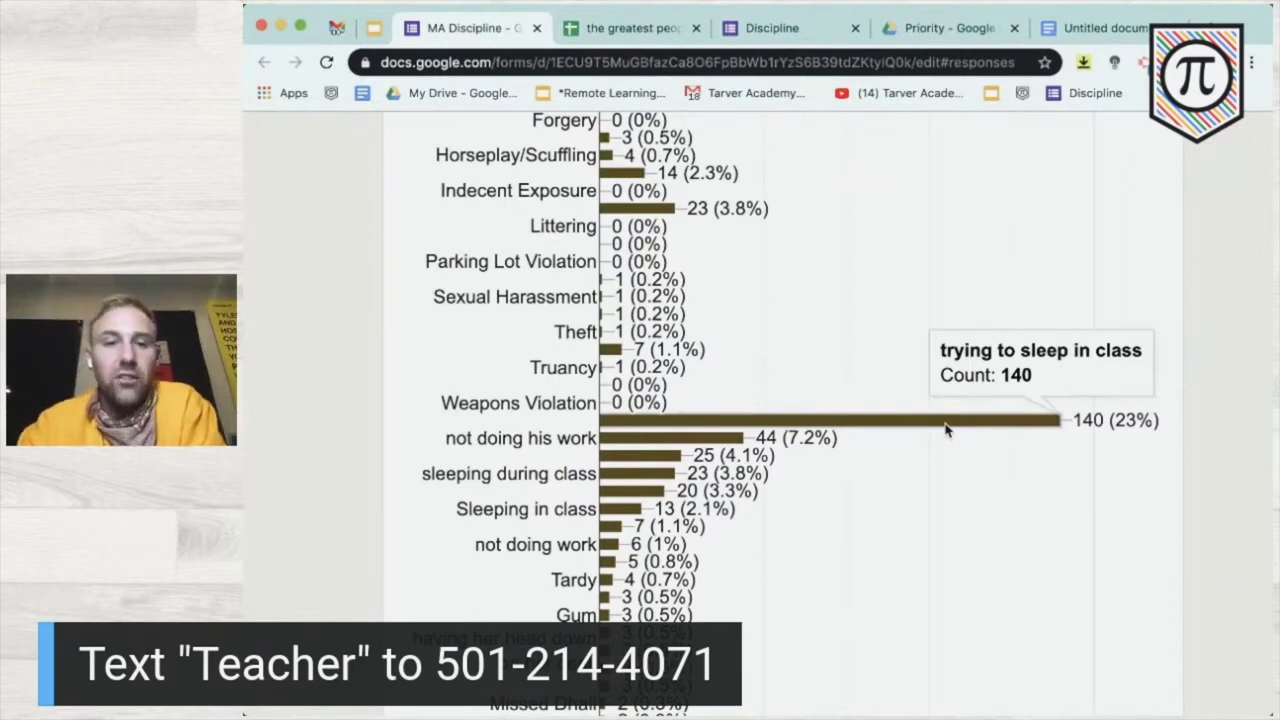
scroll(947, 429, down, 2)
scroll(733, 231, up, 4)
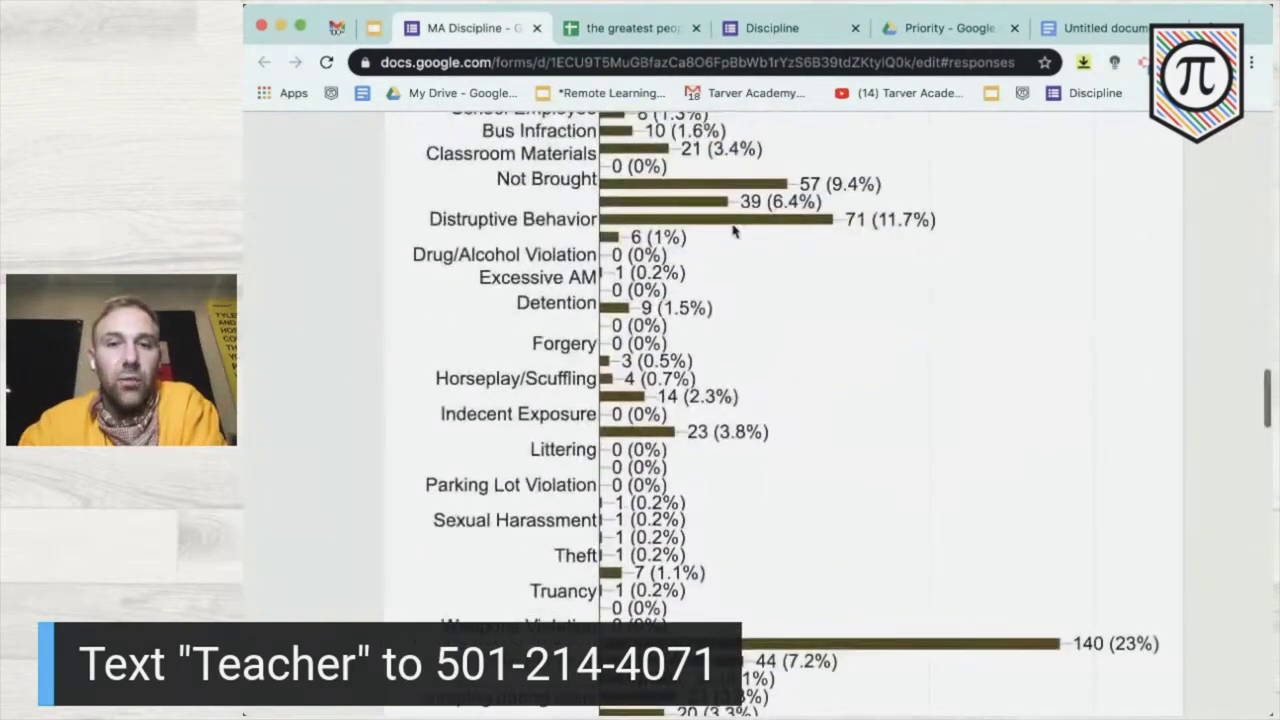
scroll(730, 230, up, 2)
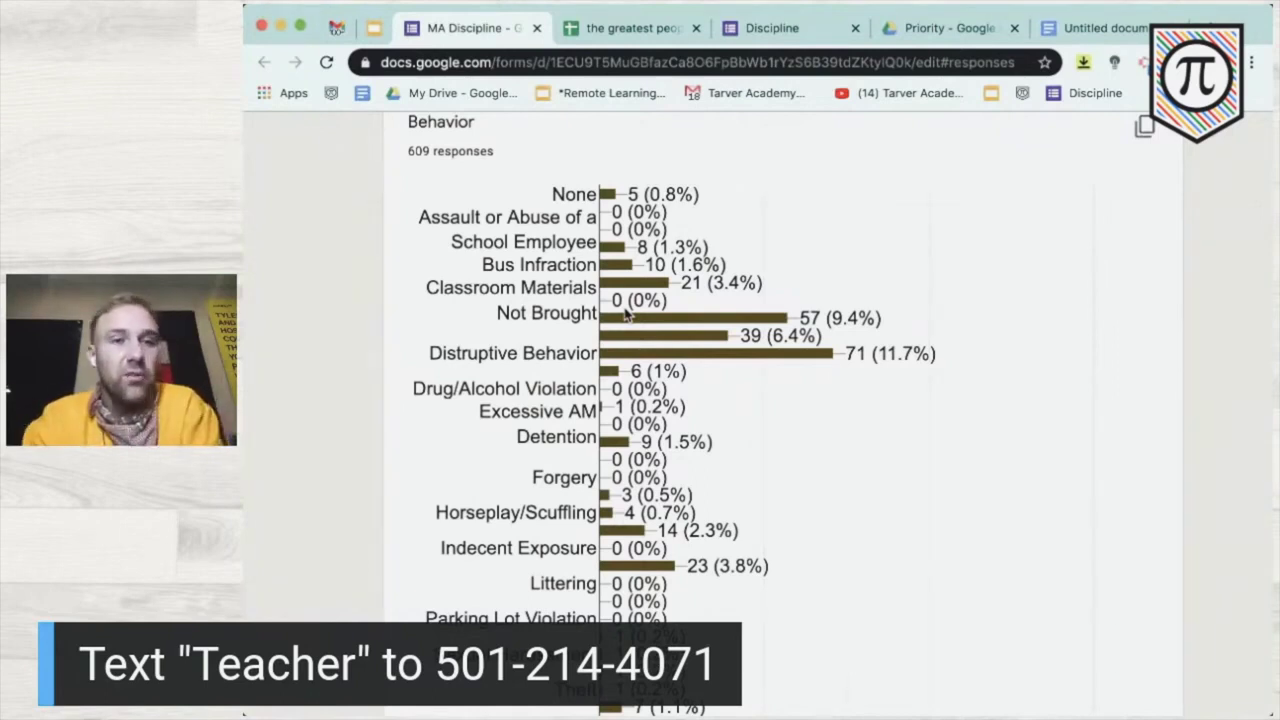
scroll(624, 314, down, 15)
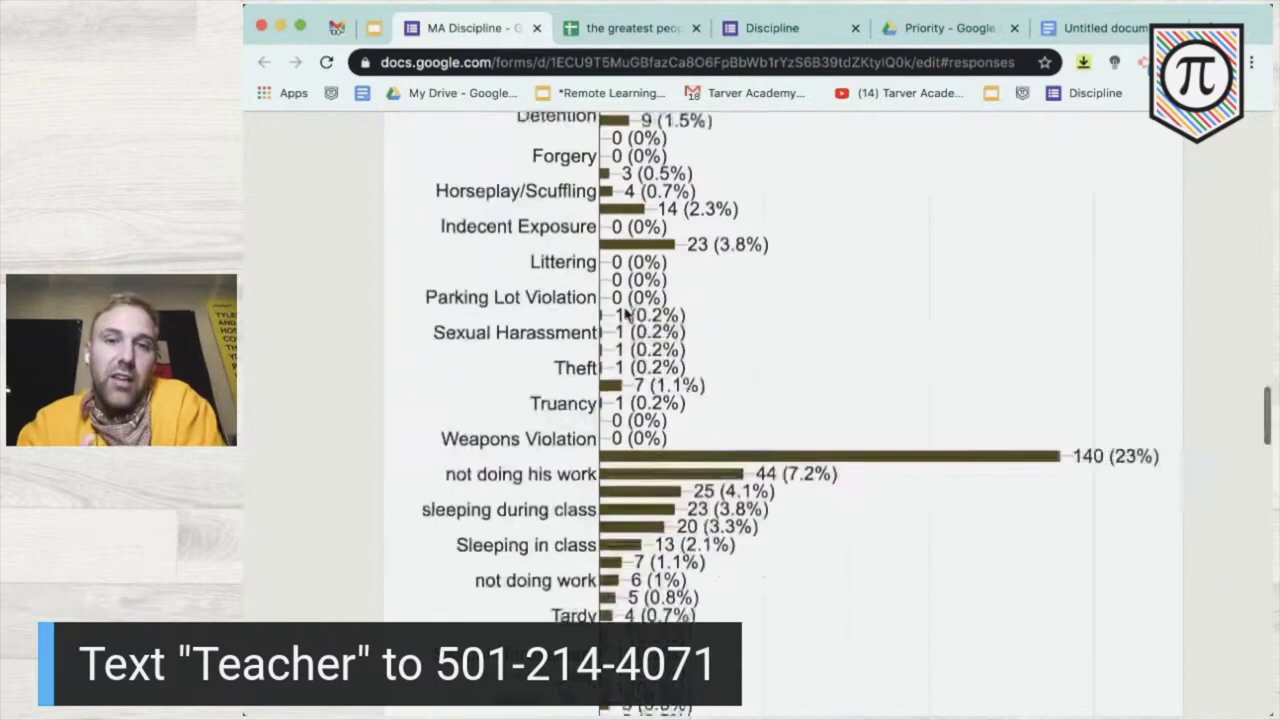
scroll(624, 314, up, 15)
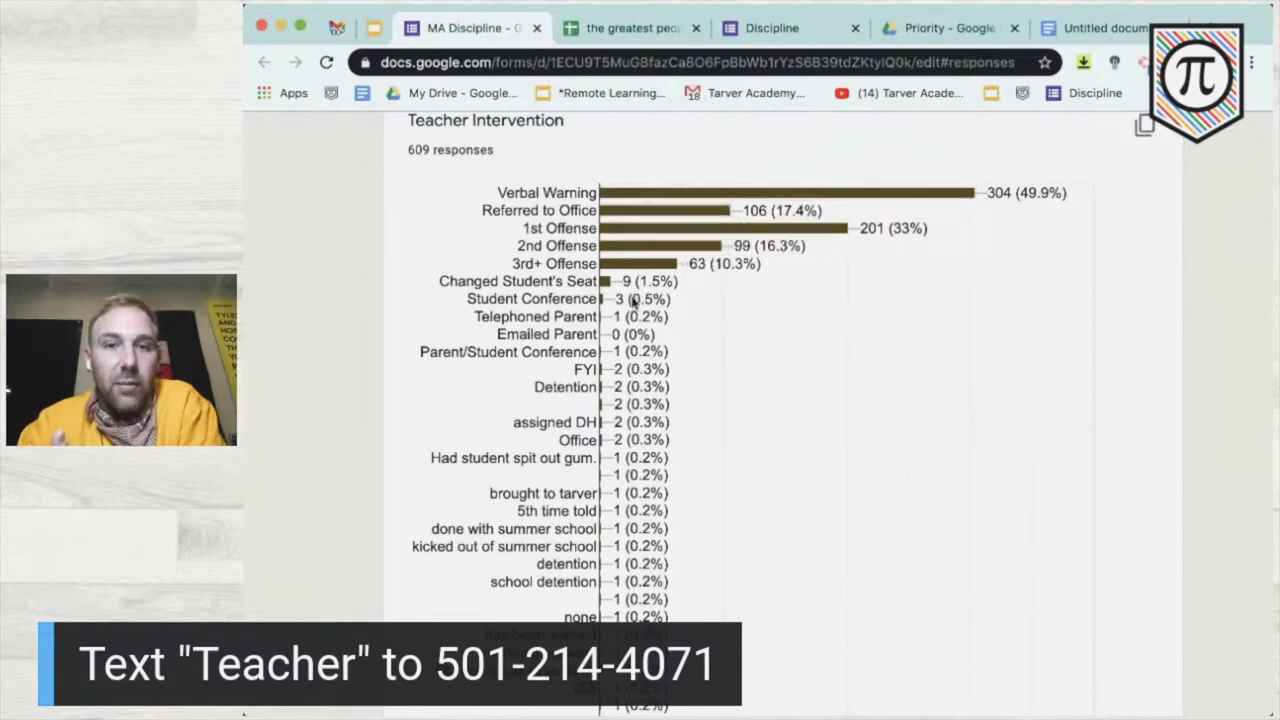
scroll(675, 318, down, 10)
scroll(675, 320, up, 10)
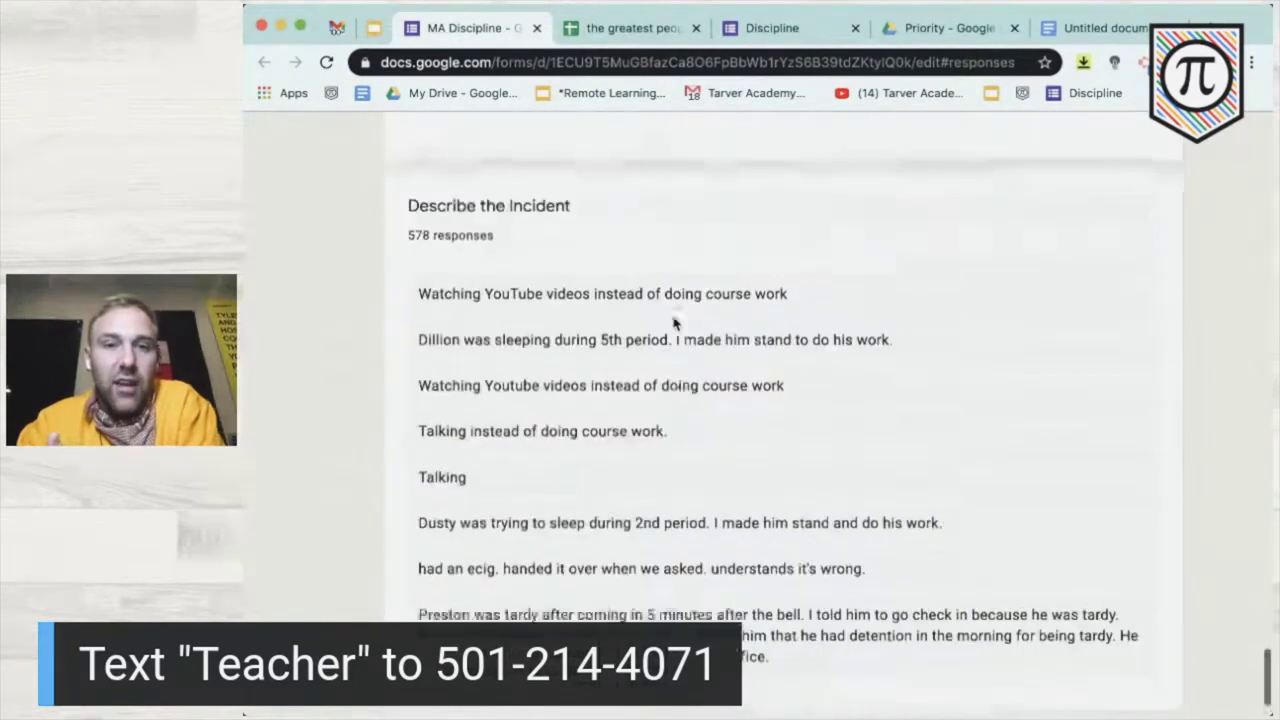
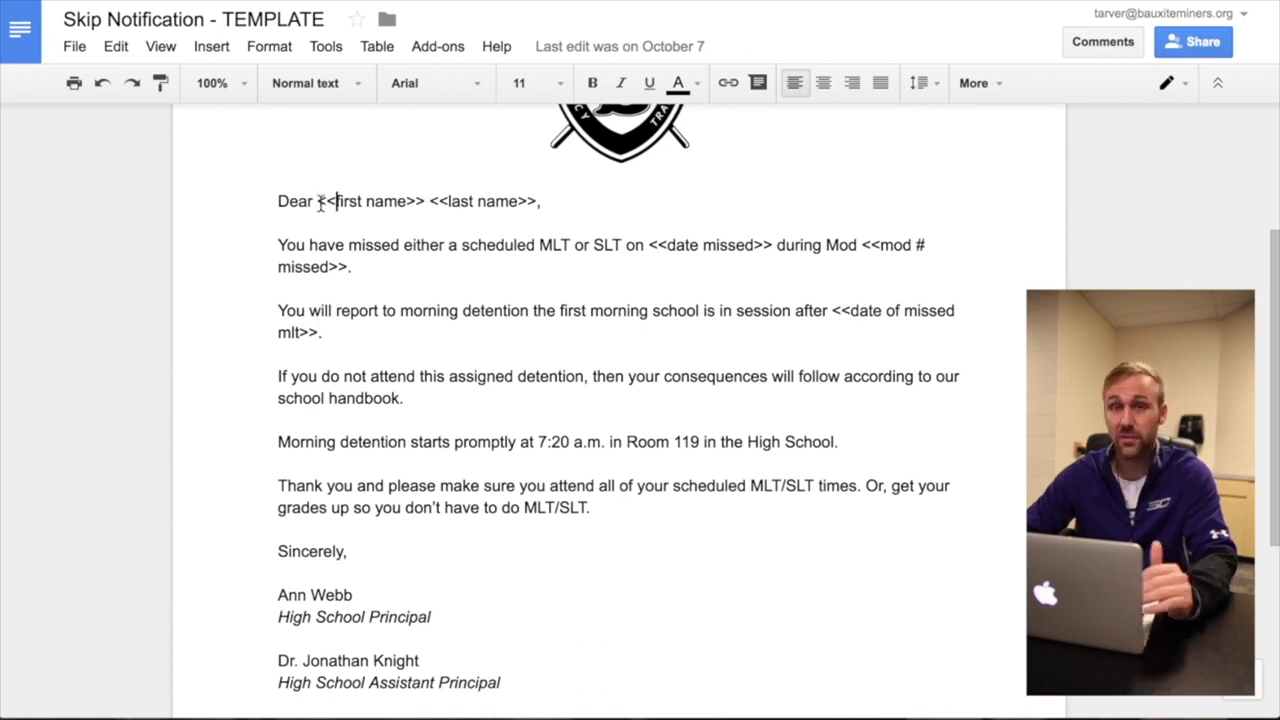
- Select the <<first name>> placeholder in the Skip Notification - TEMPLATE letter to show it
drag(320, 202, 421, 201)
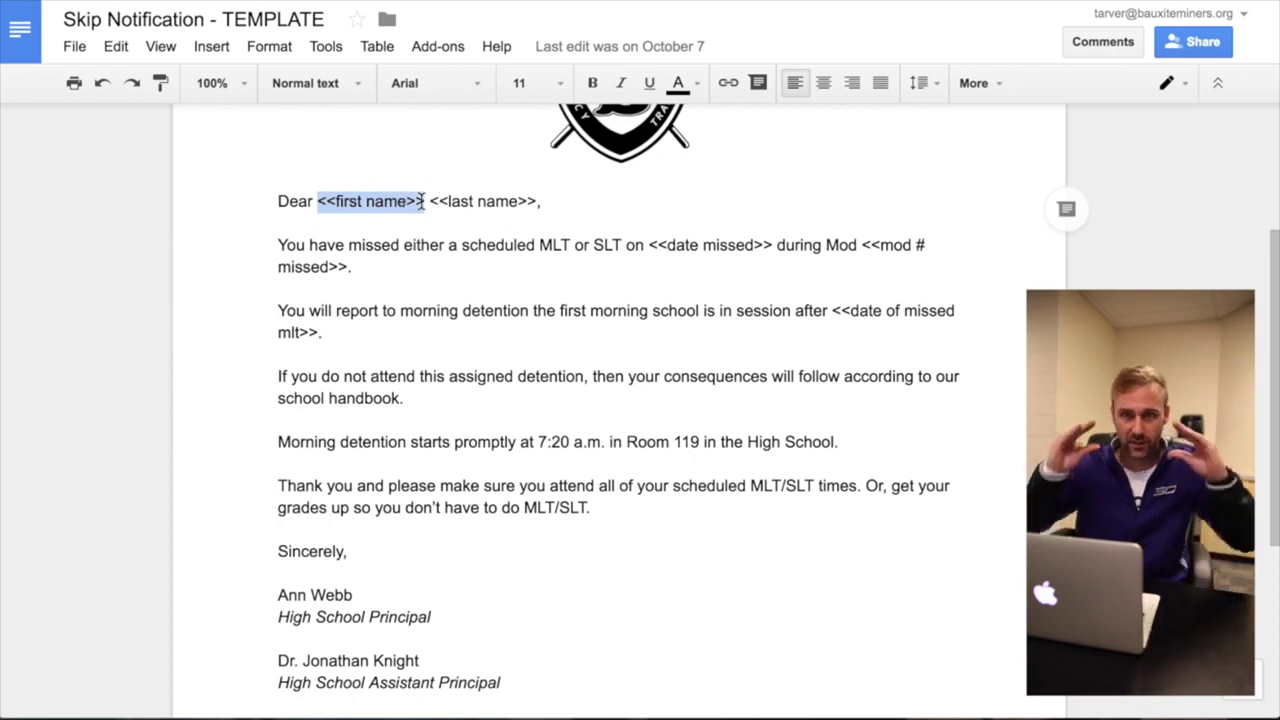
click(391, 206)
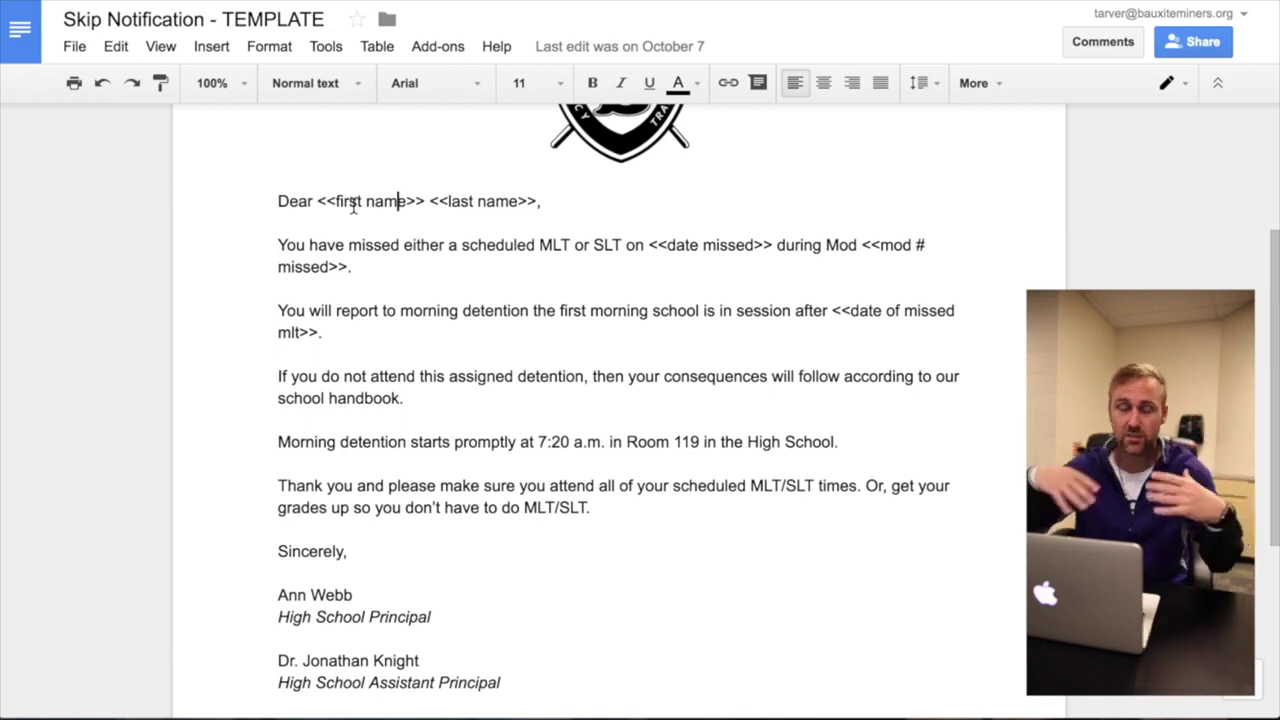
drag(318, 201, 426, 203)
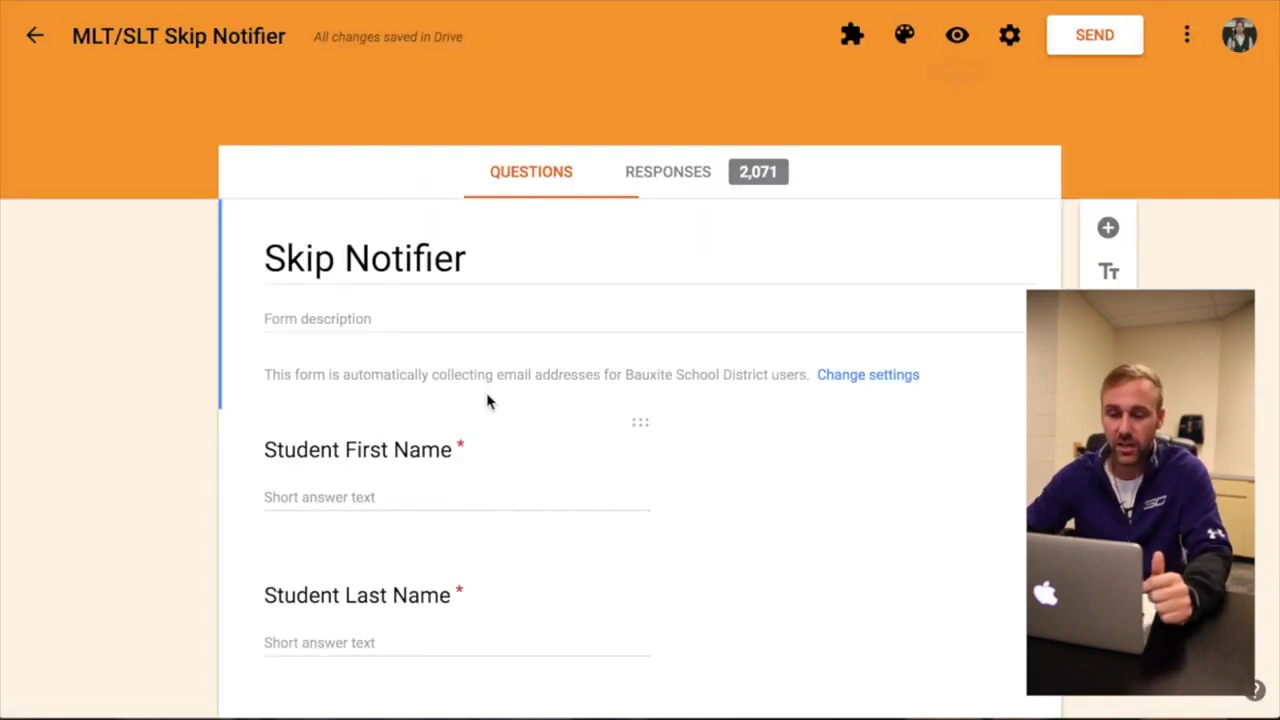
scroll(488, 400, down, 2)
scroll(488, 400, up, 1)
scroll(460, 190, up, 2)
scroll(384, 278, down, 3)
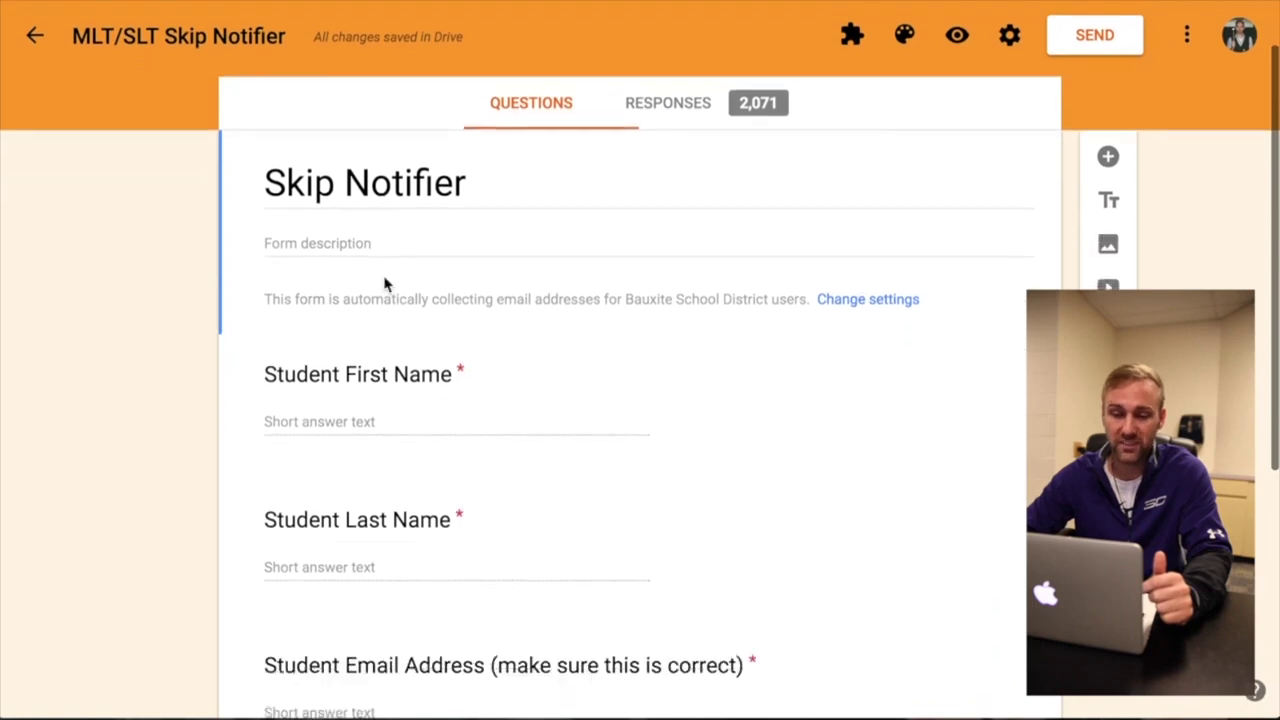
- Scroll through the Skip Notifier form's student name and email questions
scroll(386, 285, down, 3)
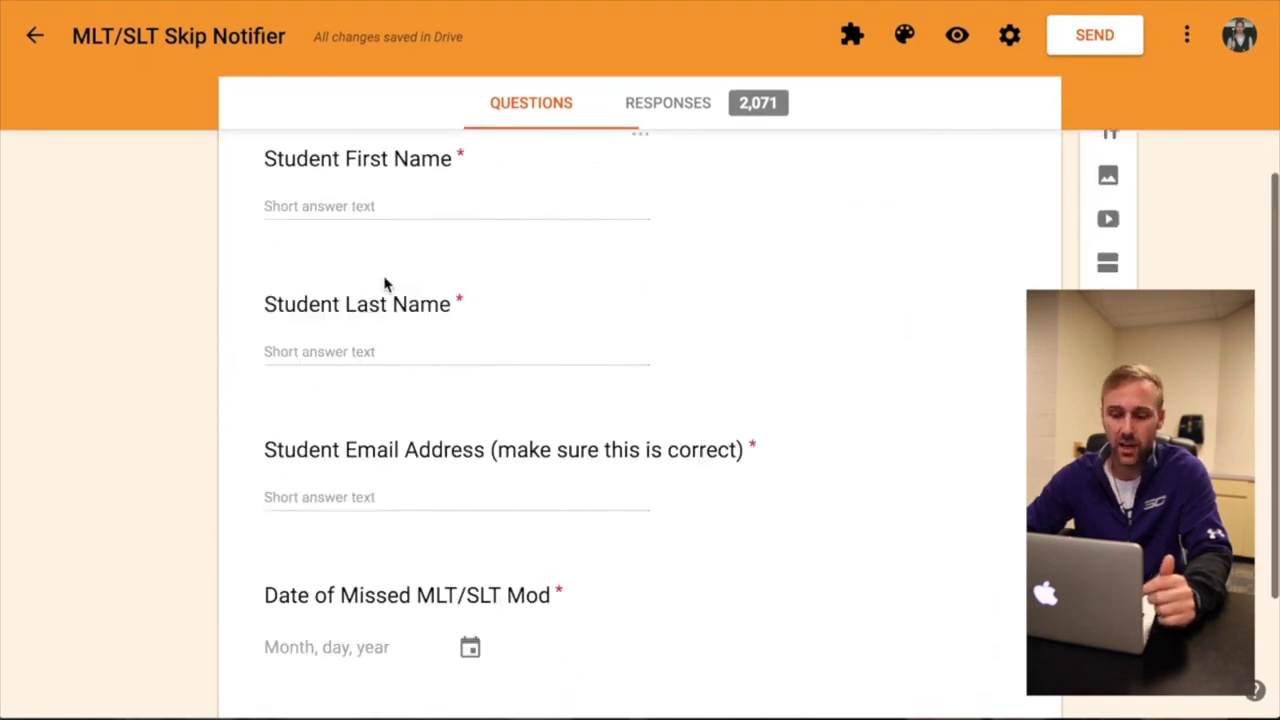
scroll(386, 285, up, 5)
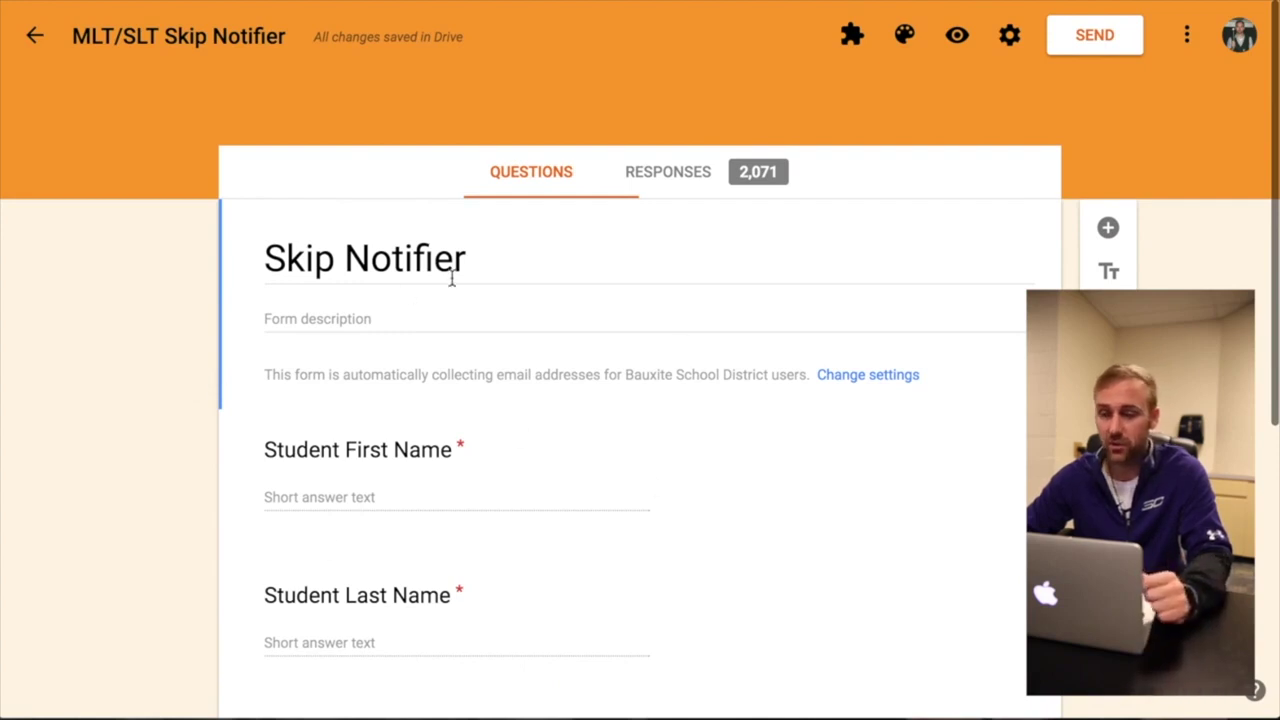
scroll(450, 280, down, 2)
scroll(452, 286, up, 2)
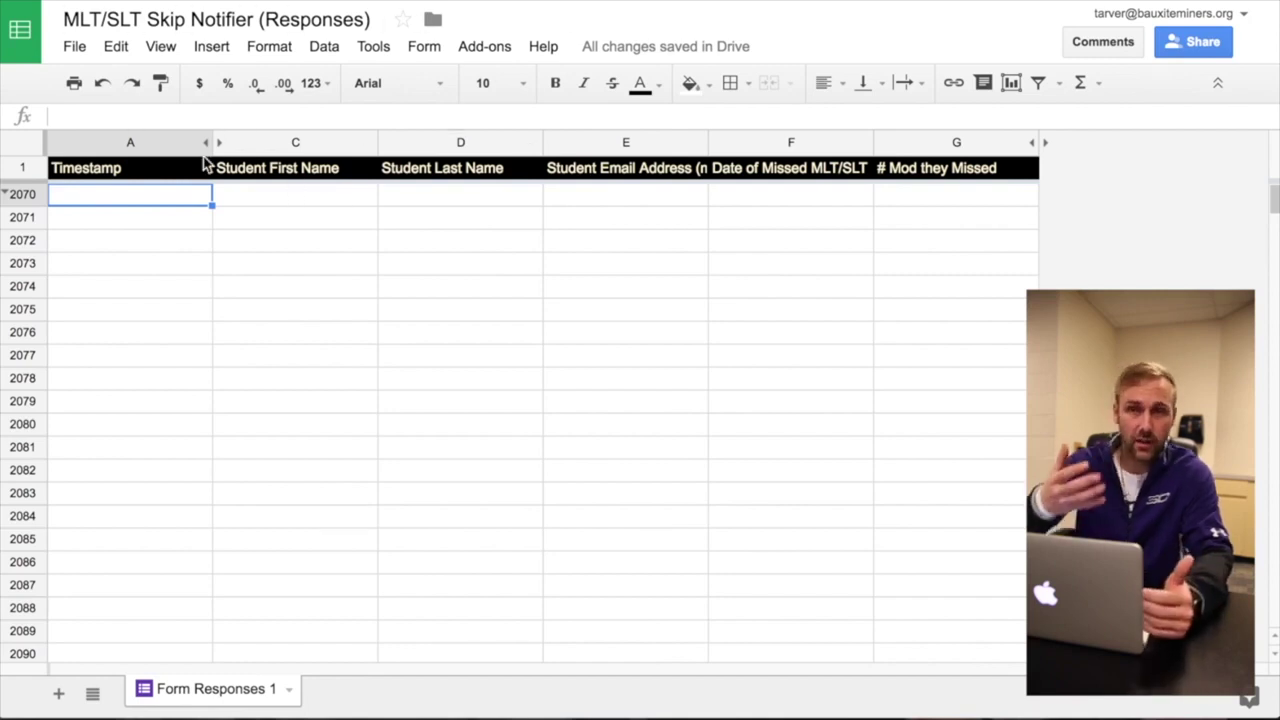
- Launch autoCrat from Add-ons and edit the existing MLT & SLT Skipper Letter job
click(503, 52)
mouse_move(520, 95)
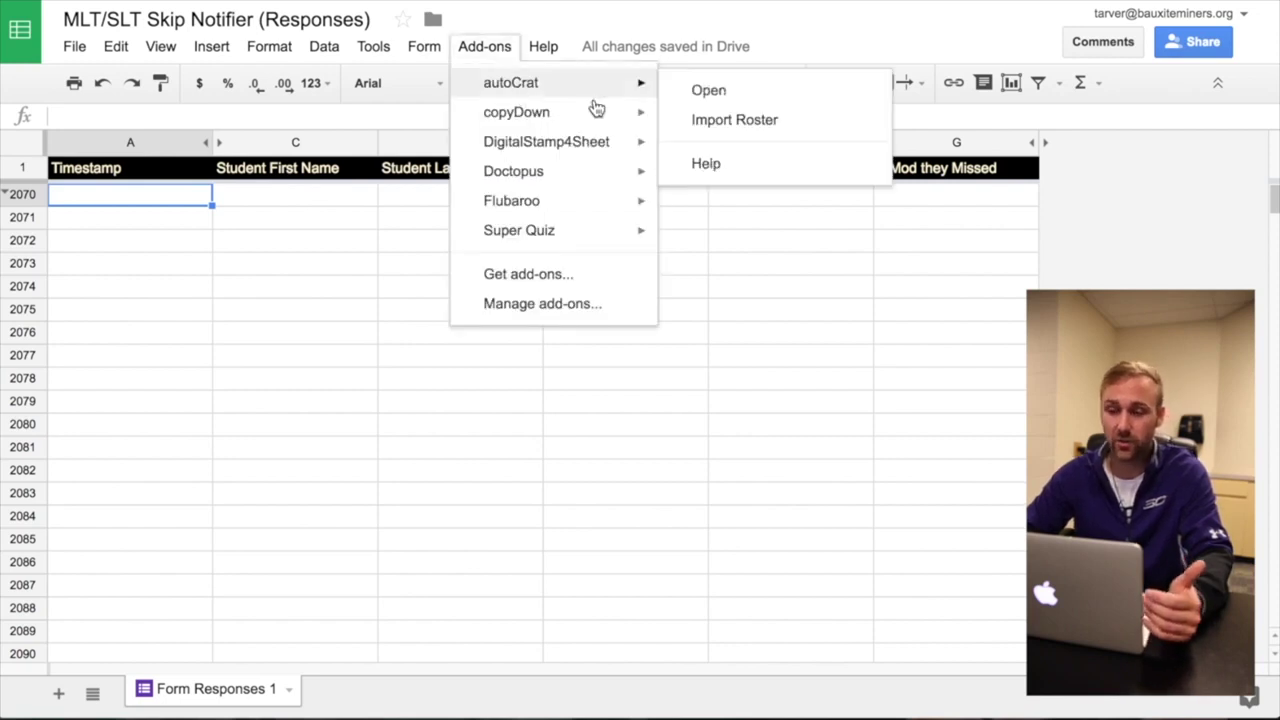
click(762, 90)
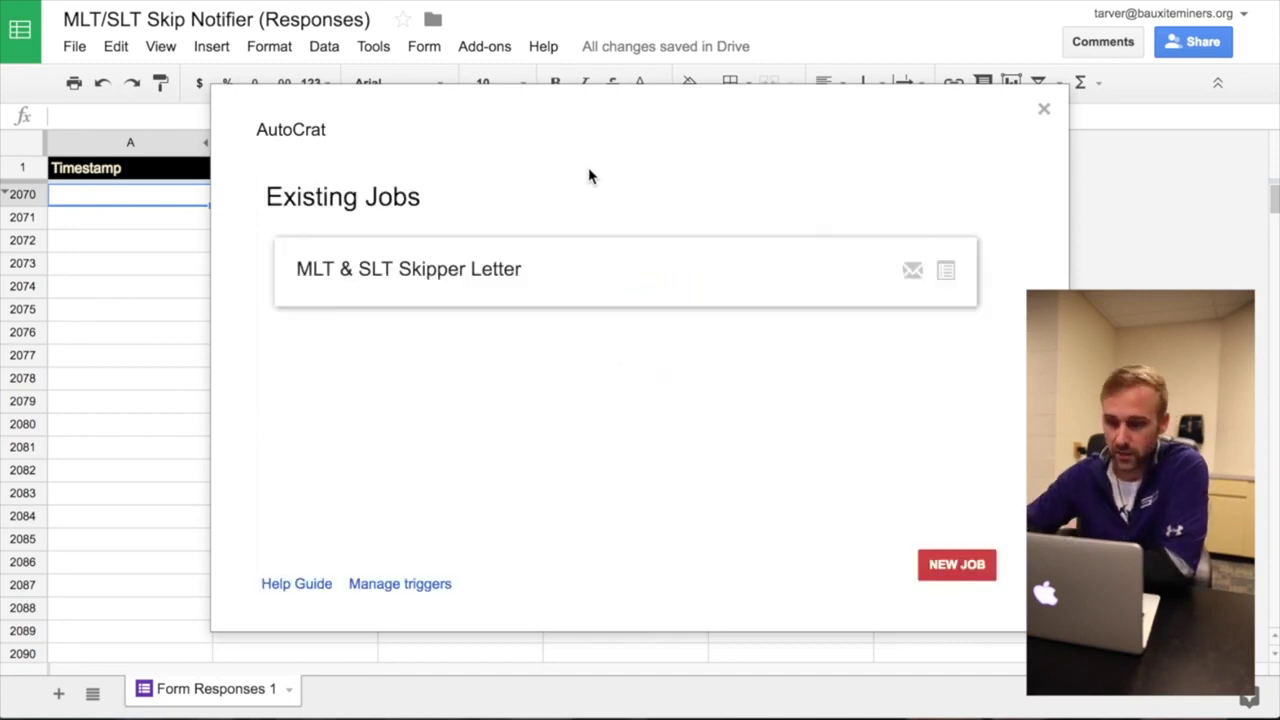
mouse_move(769, 283)
click(677, 280)
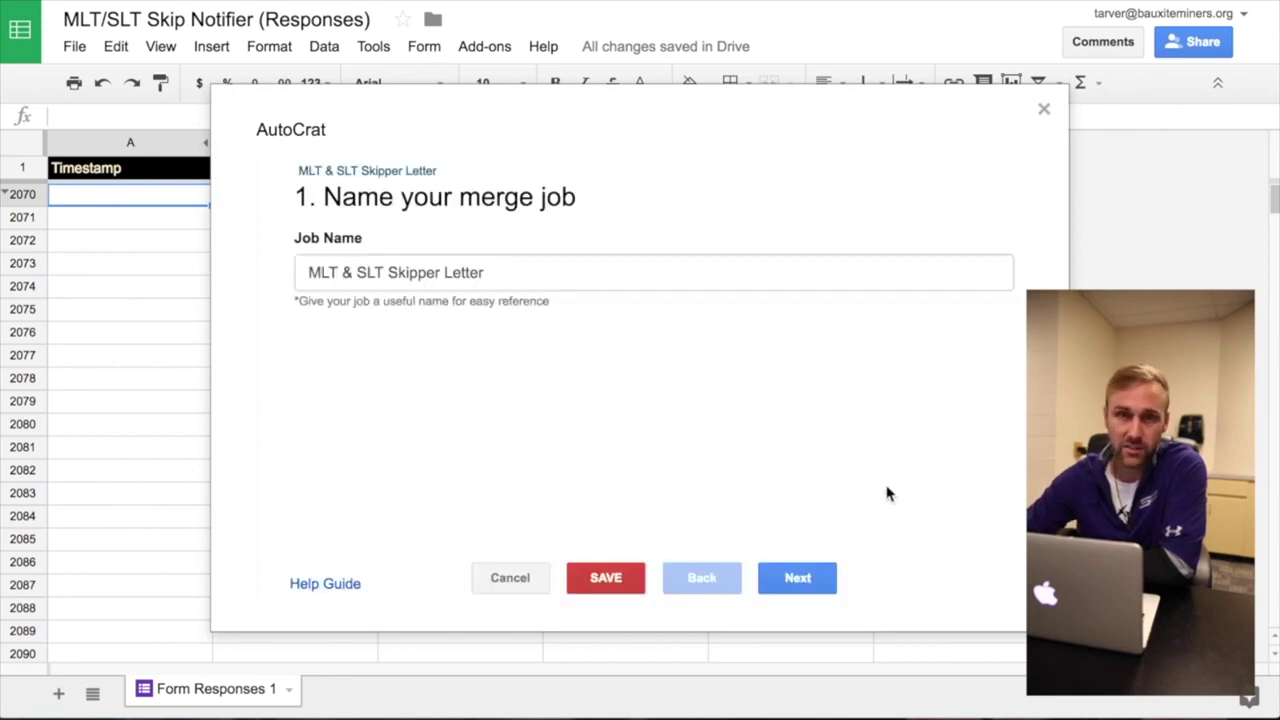
- Keep the job name and the Skip Notification - TEMPLATE document unchanged
click(800, 580)
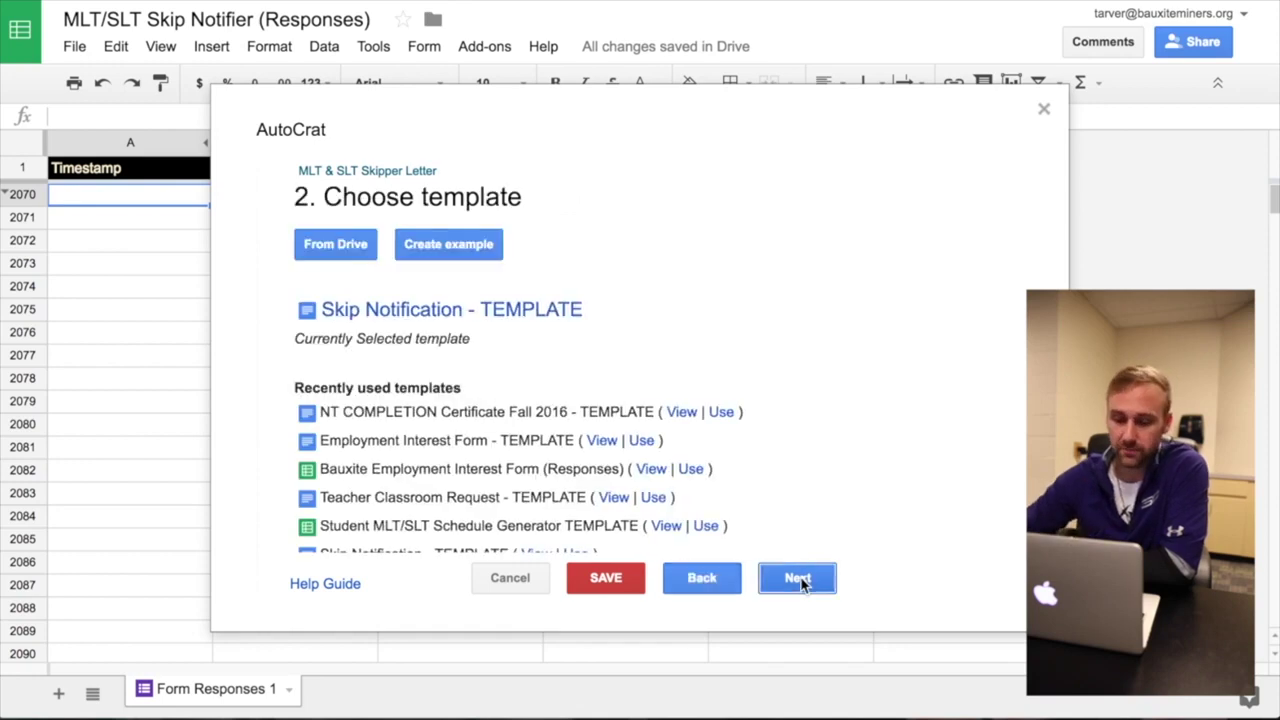
scroll(386, 340, down, 1)
scroll(386, 340, up, 1)
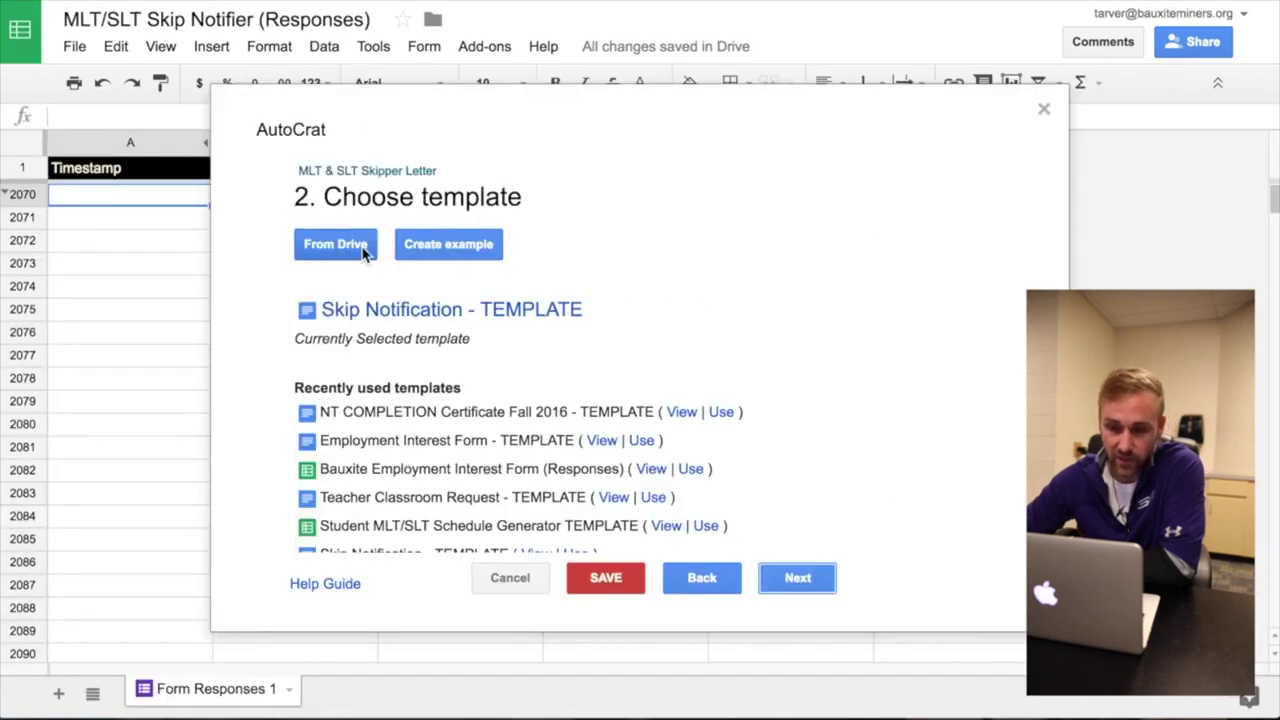
click(795, 580)
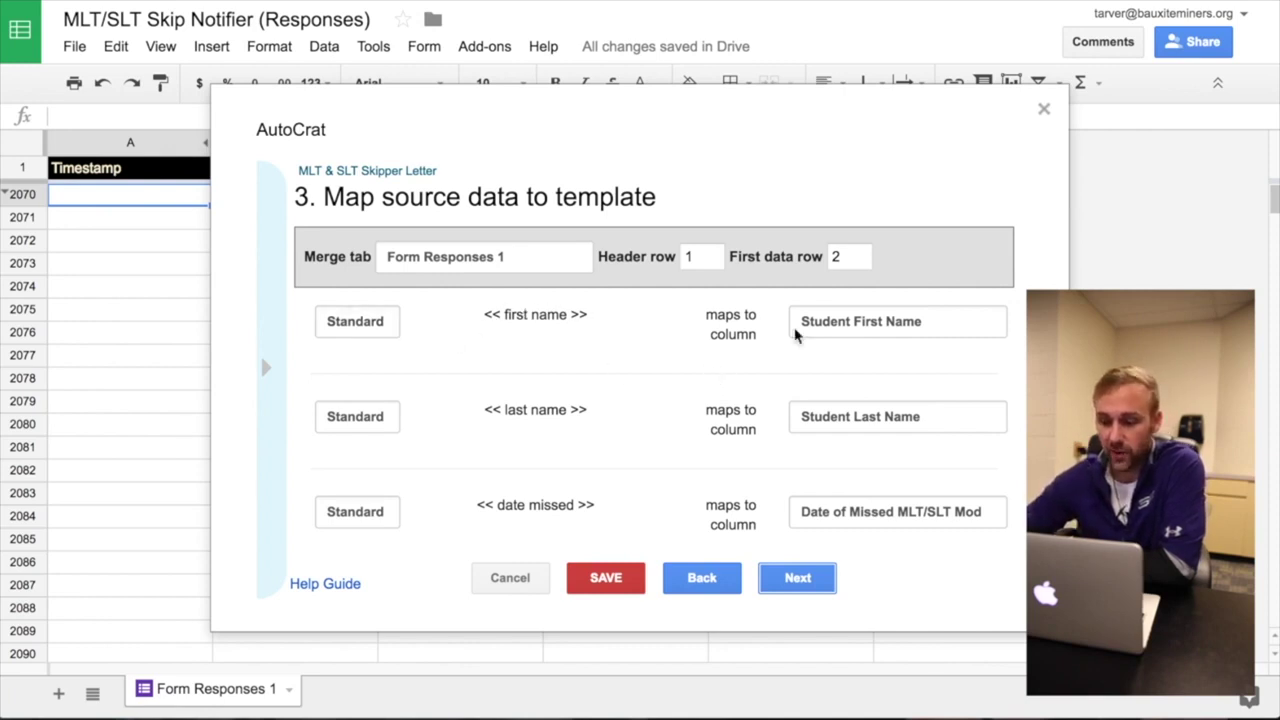
- Map the first name and last name tags to Student First Name and Student Last Name
click(893, 323)
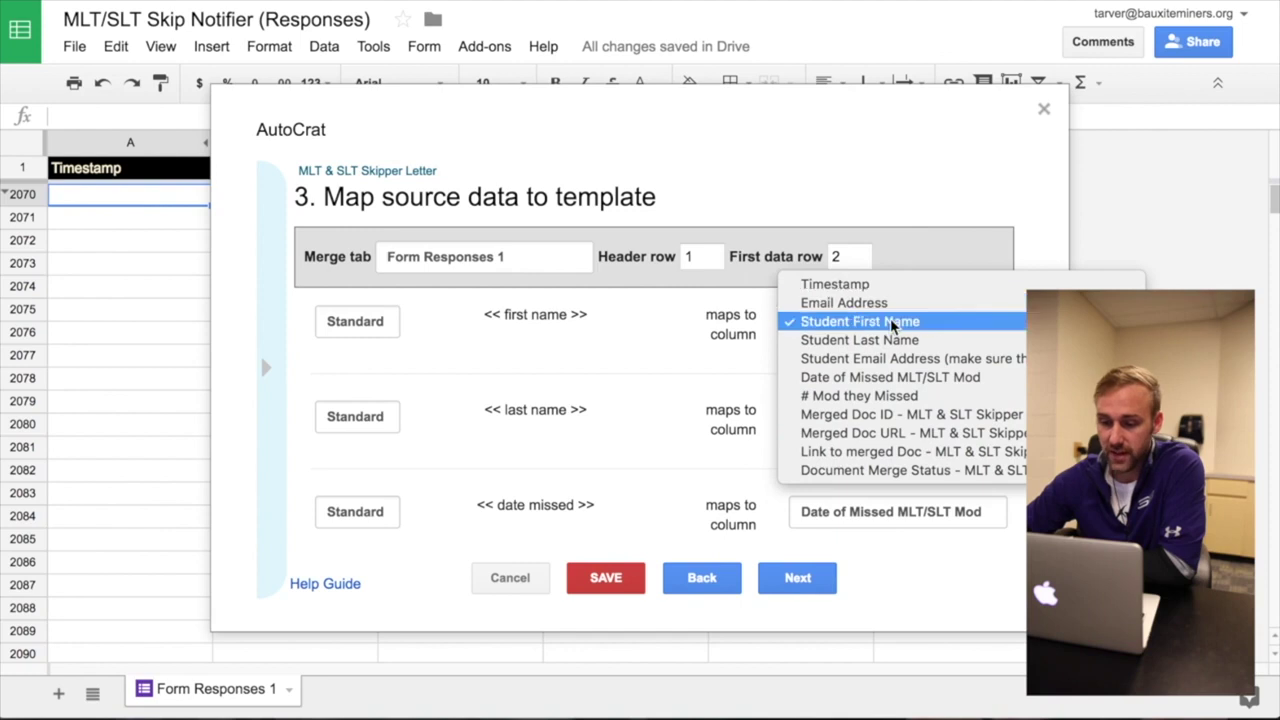
click(893, 321)
click(972, 419)
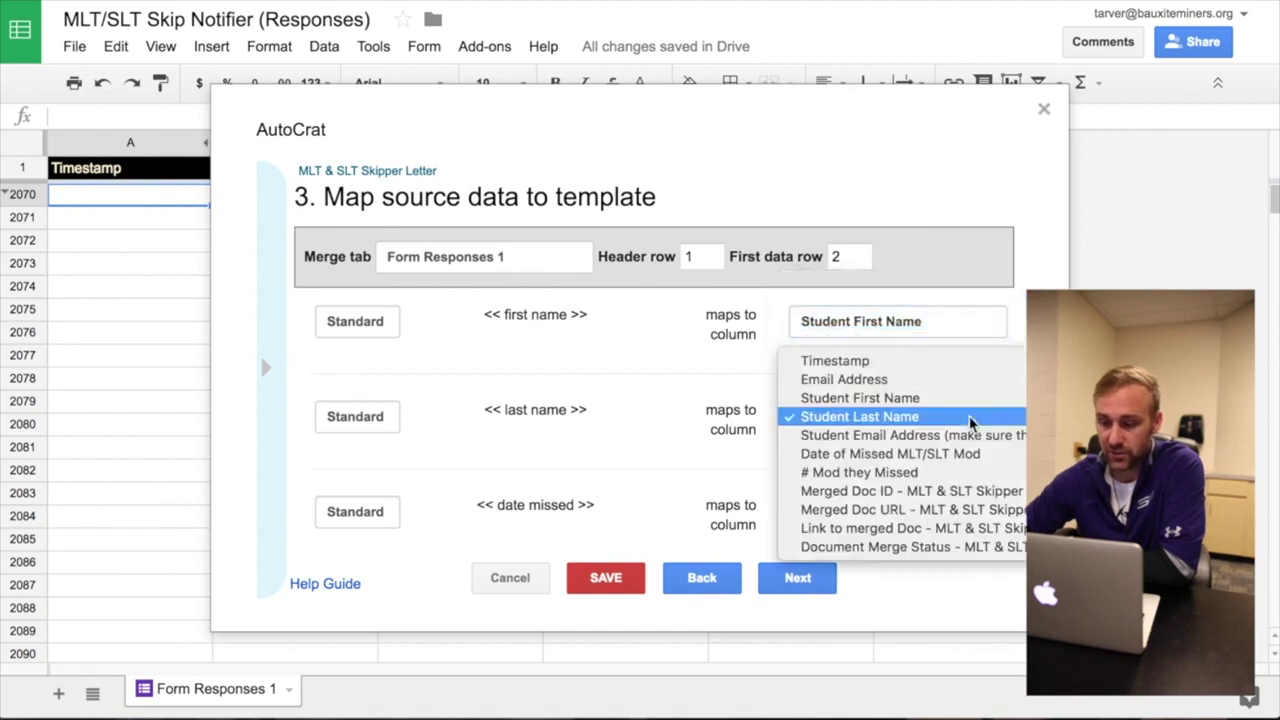
click(930, 418)
scroll(704, 446, down, 4)
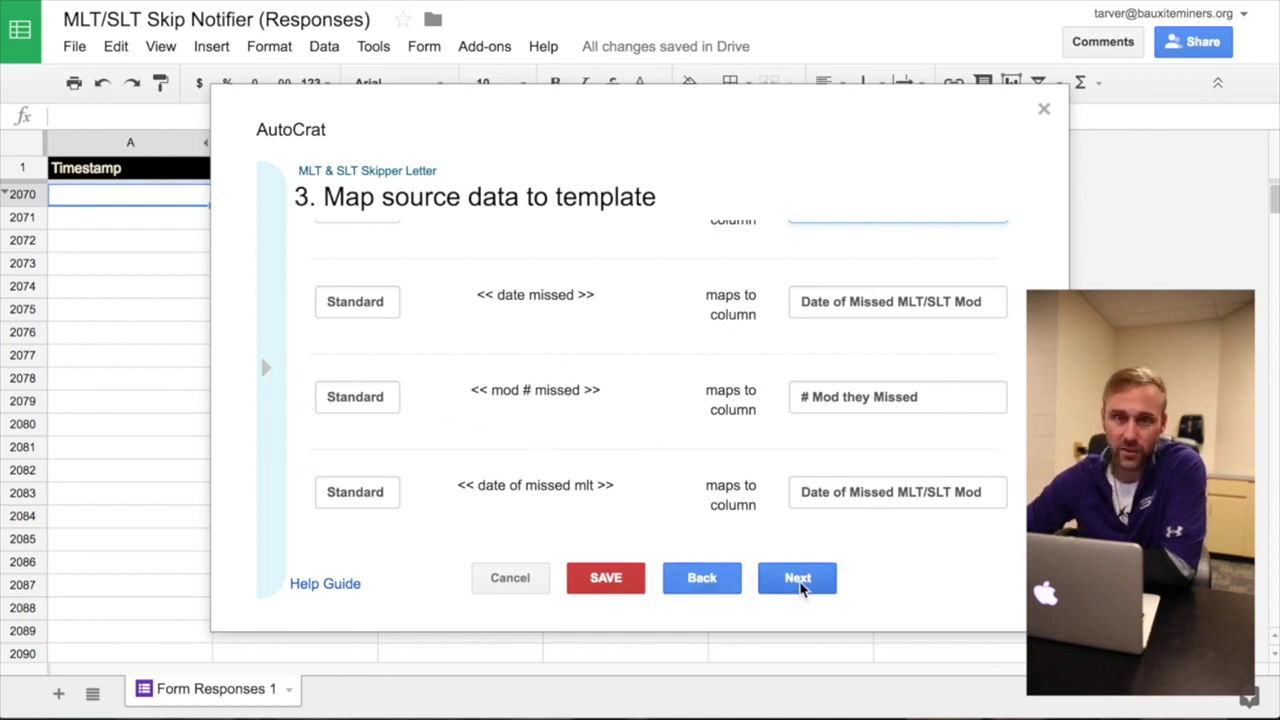
click(797, 578)
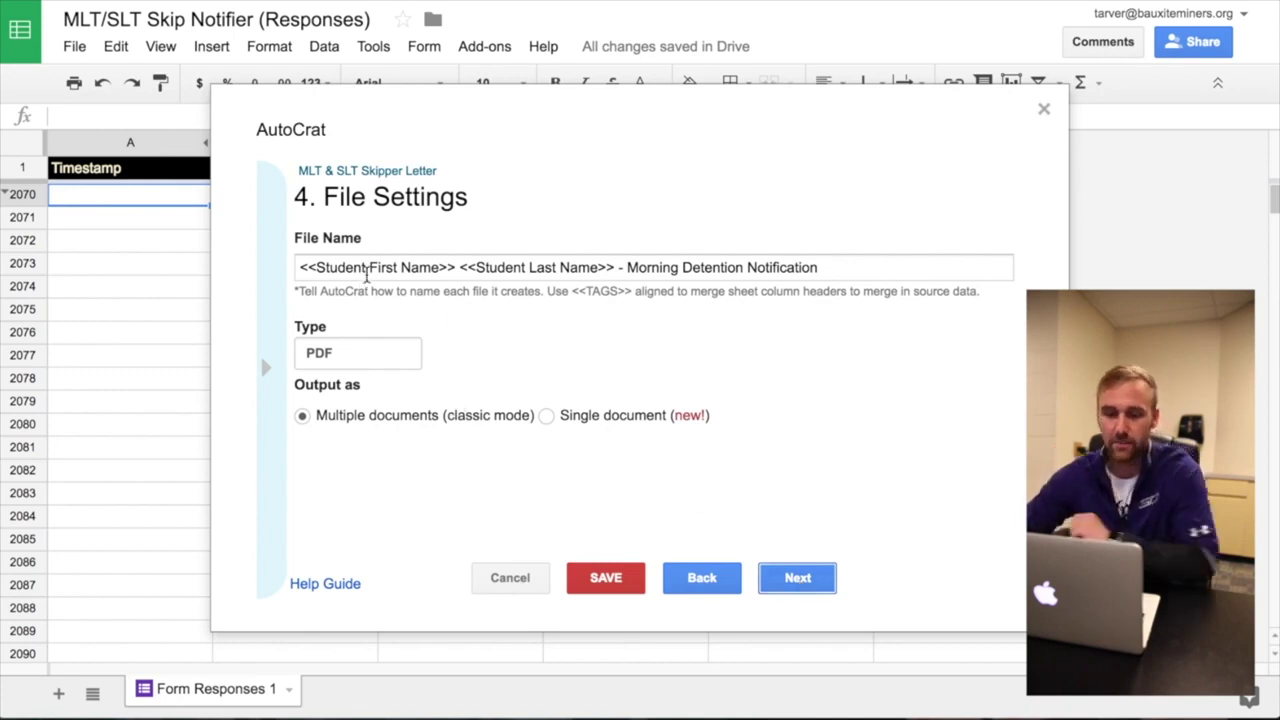
- Try appending the <<Email Address>> tag to the file name pattern, then undo it
click(335, 267)
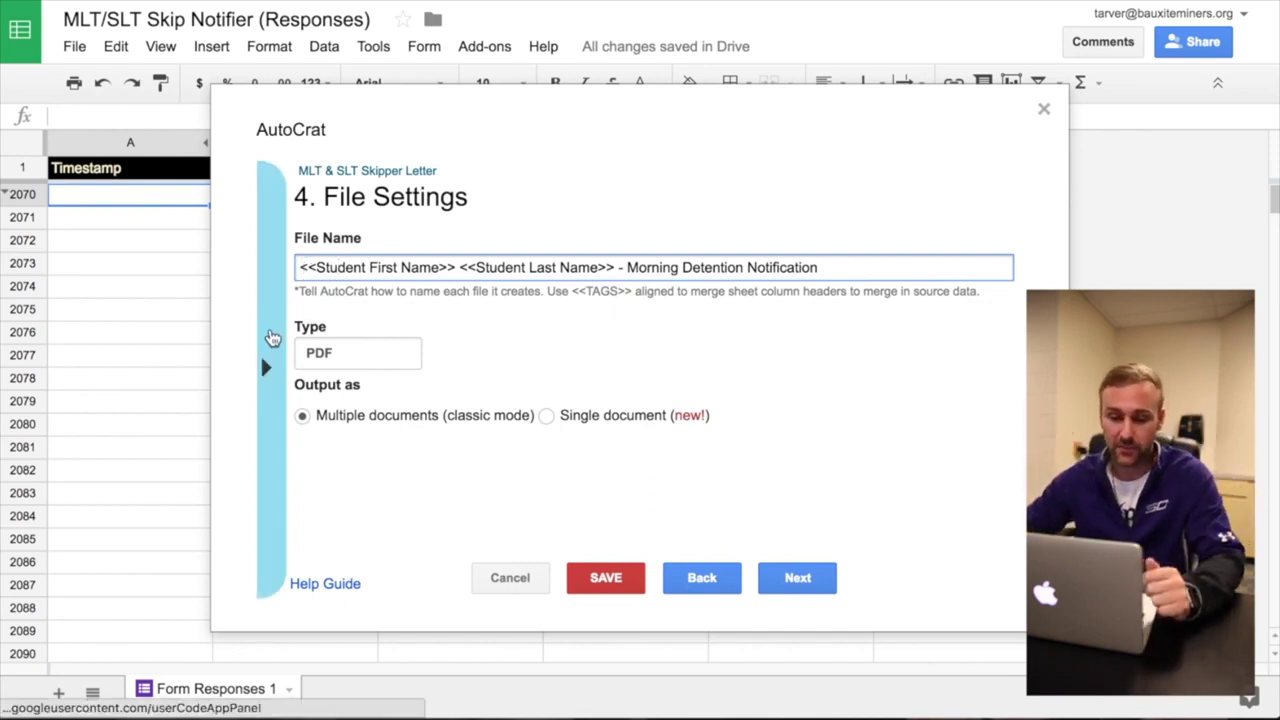
click(275, 335)
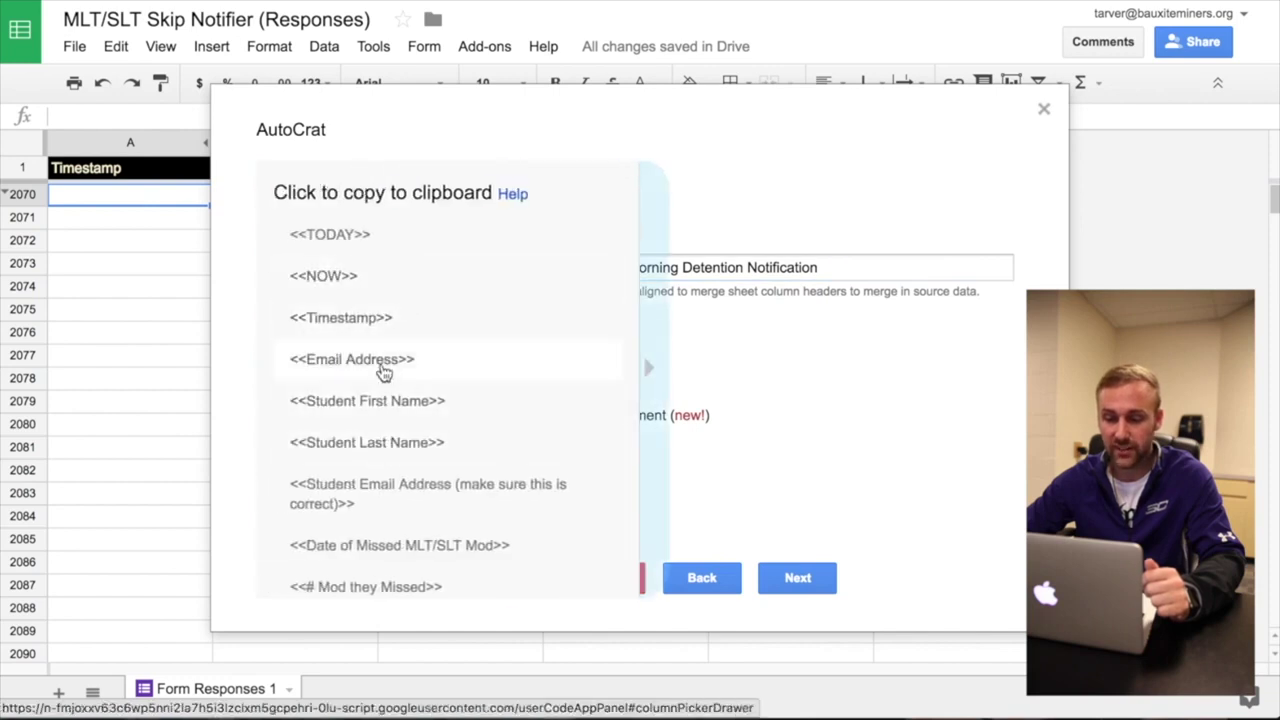
click(384, 368)
click(844, 273)
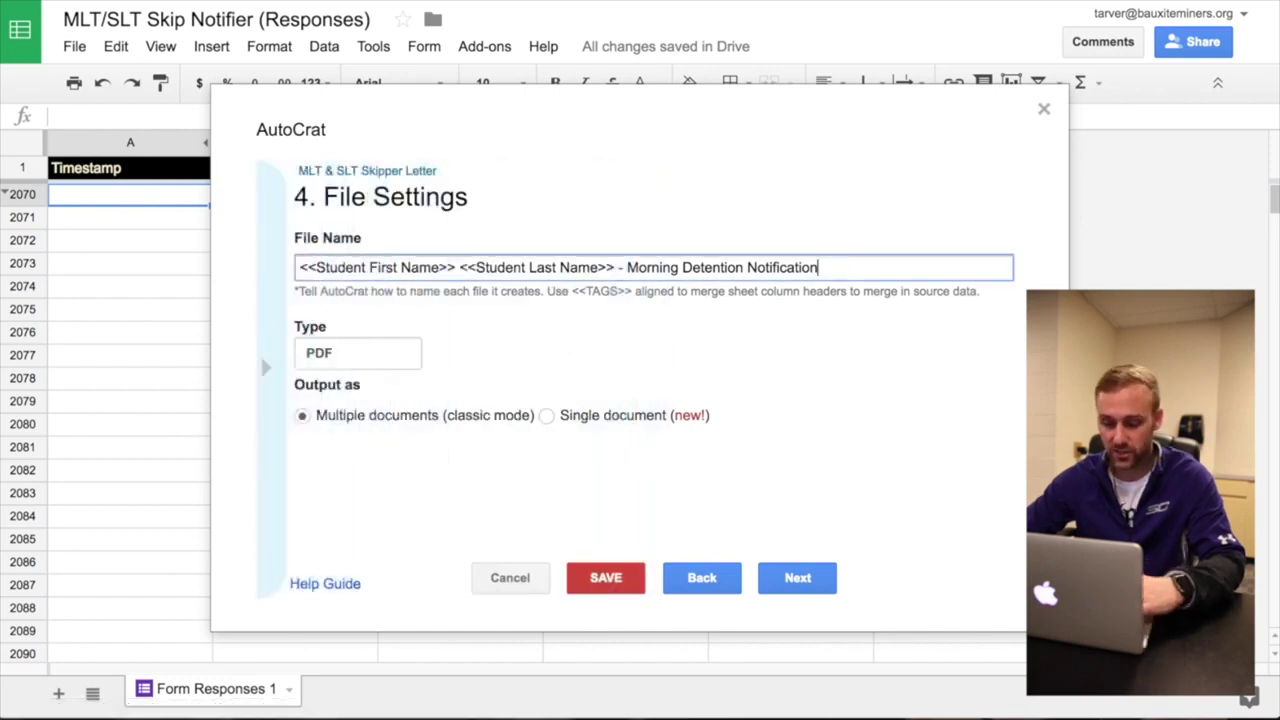
text(<<Email Address>>)
key(super+z)
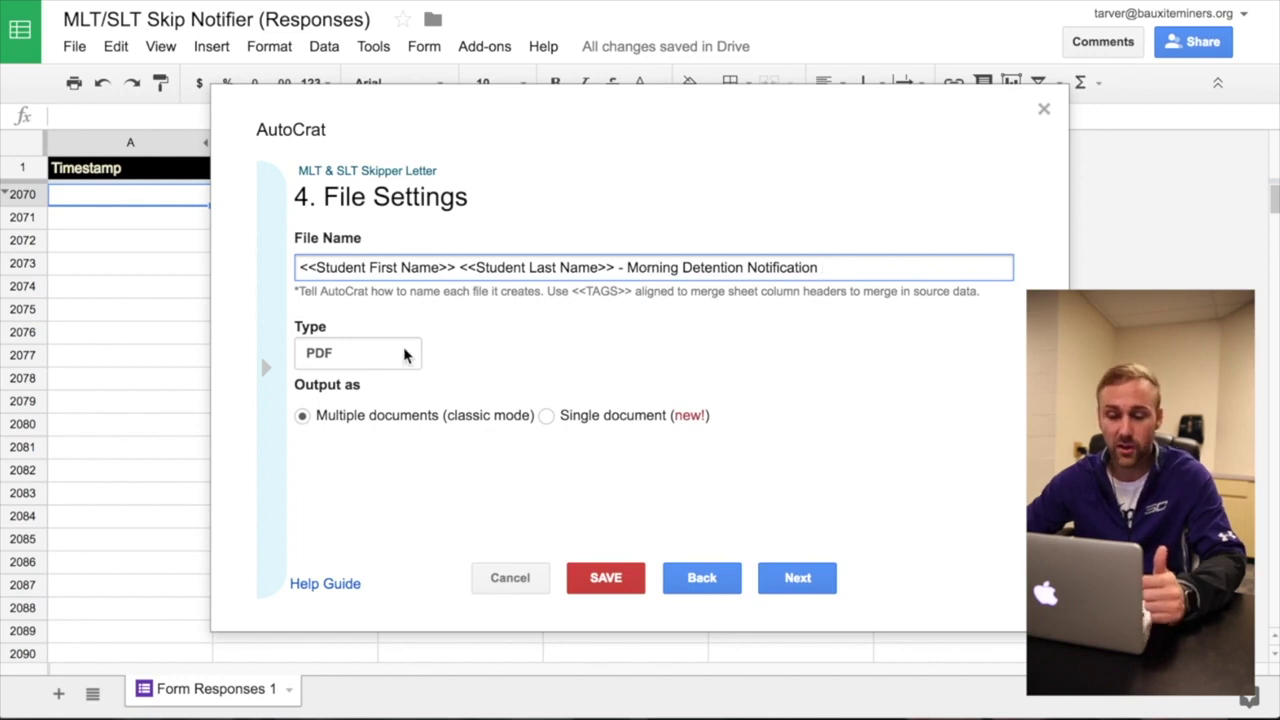
- Keep PDF as the merged file's output type
click(380, 355)
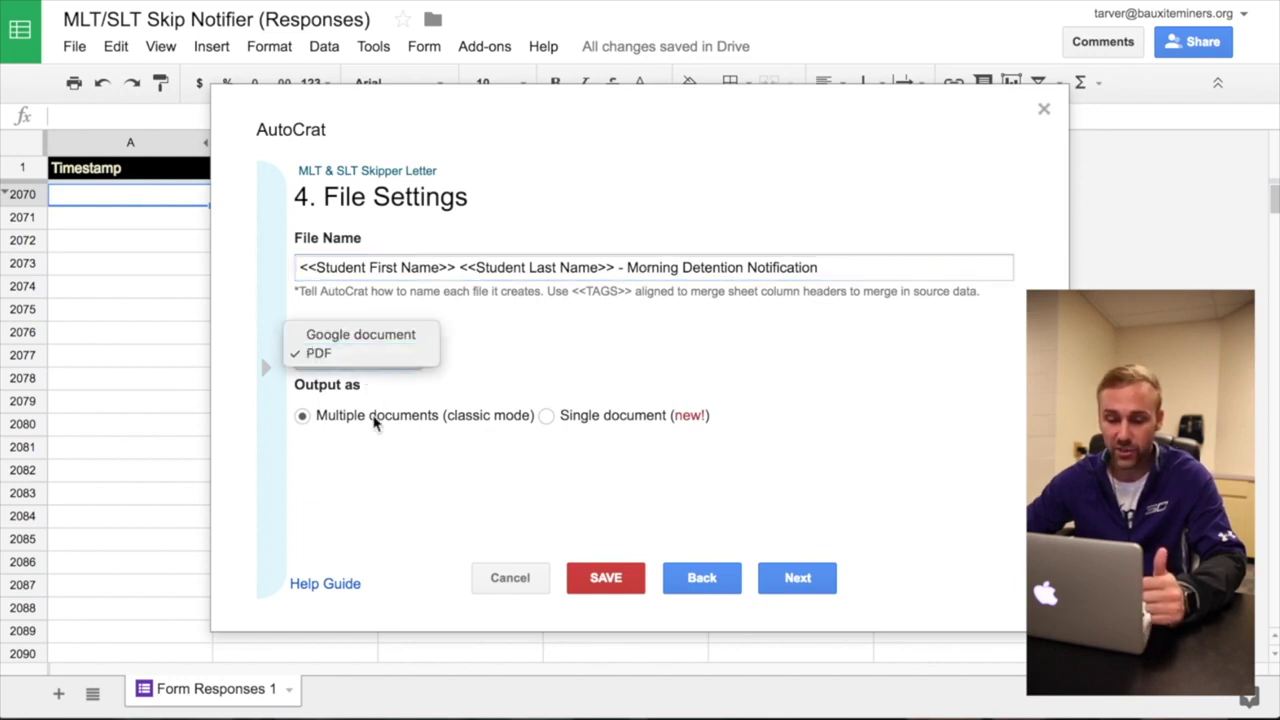
click(398, 360)
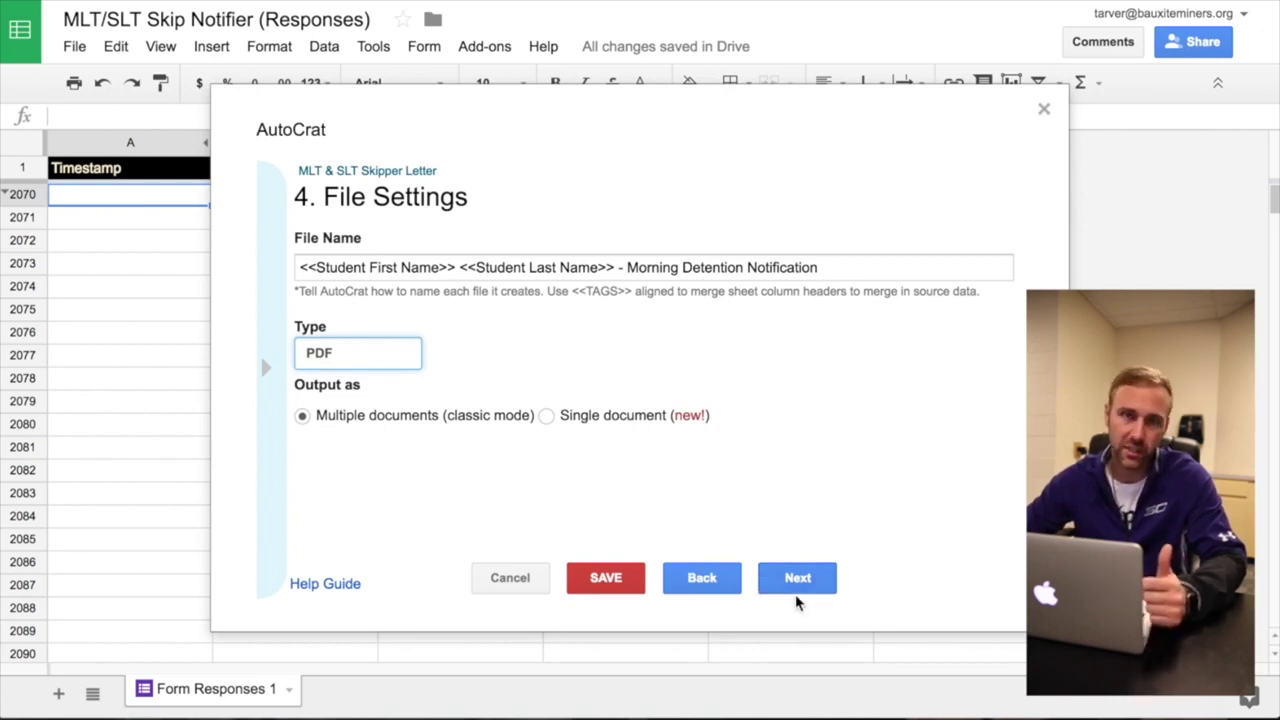
click(821, 584)
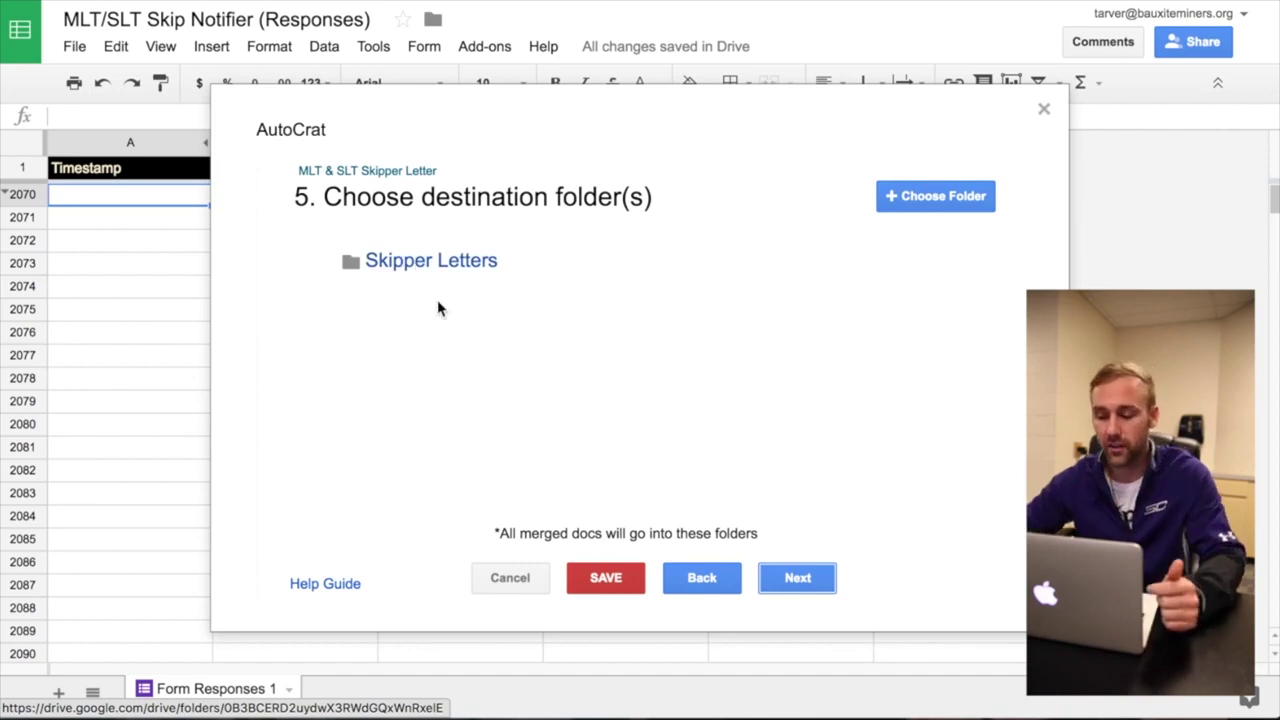
- Pass the destination folder, dynamic folder reference and merge condition steps without changes
click(828, 594)
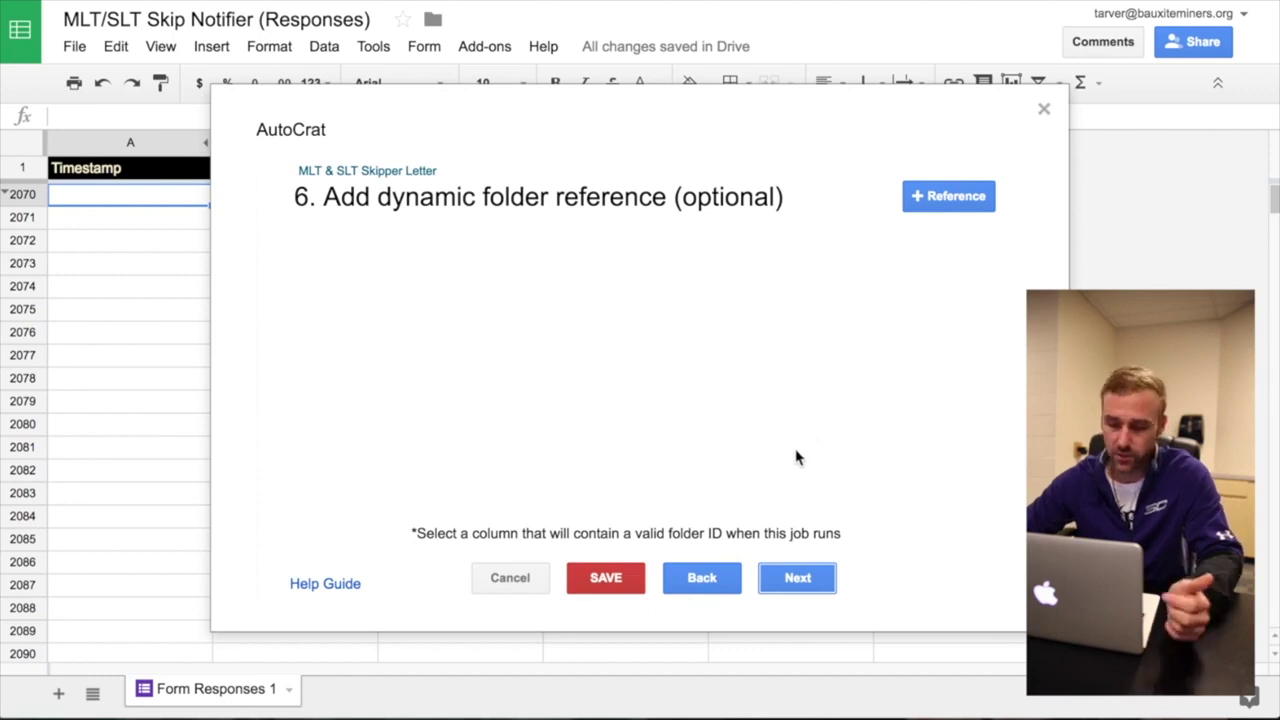
click(786, 578)
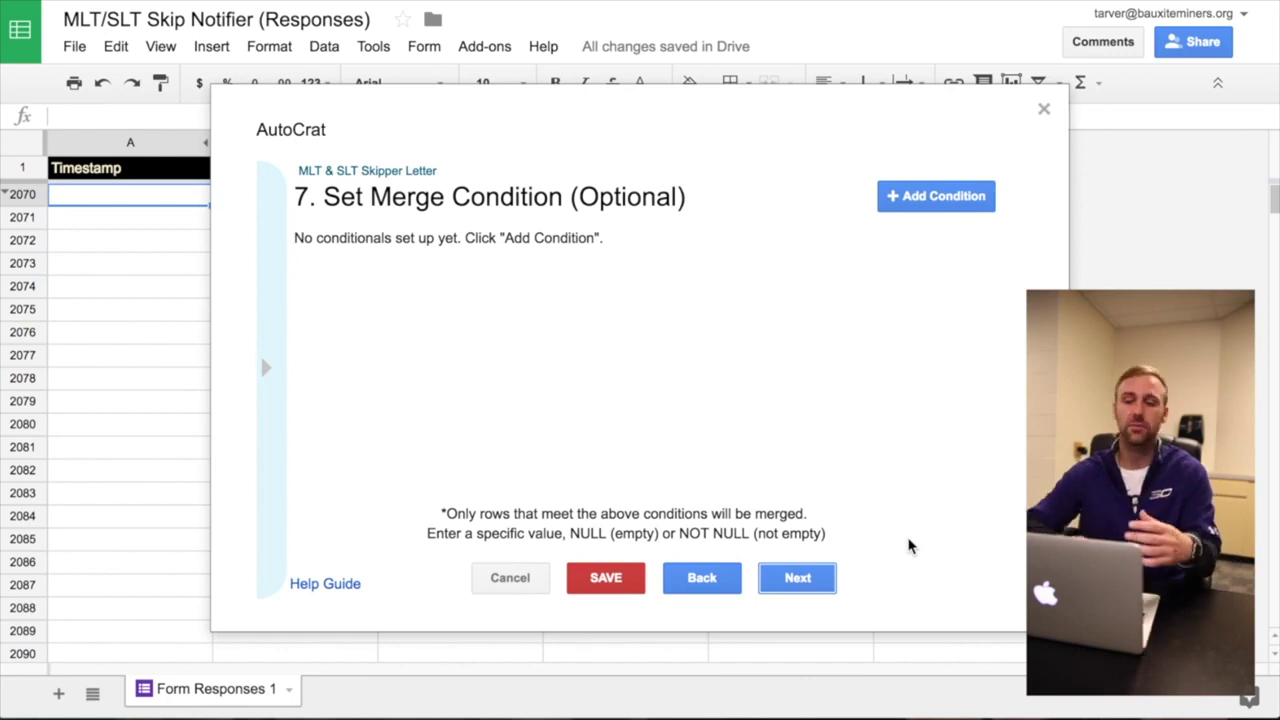
click(822, 579)
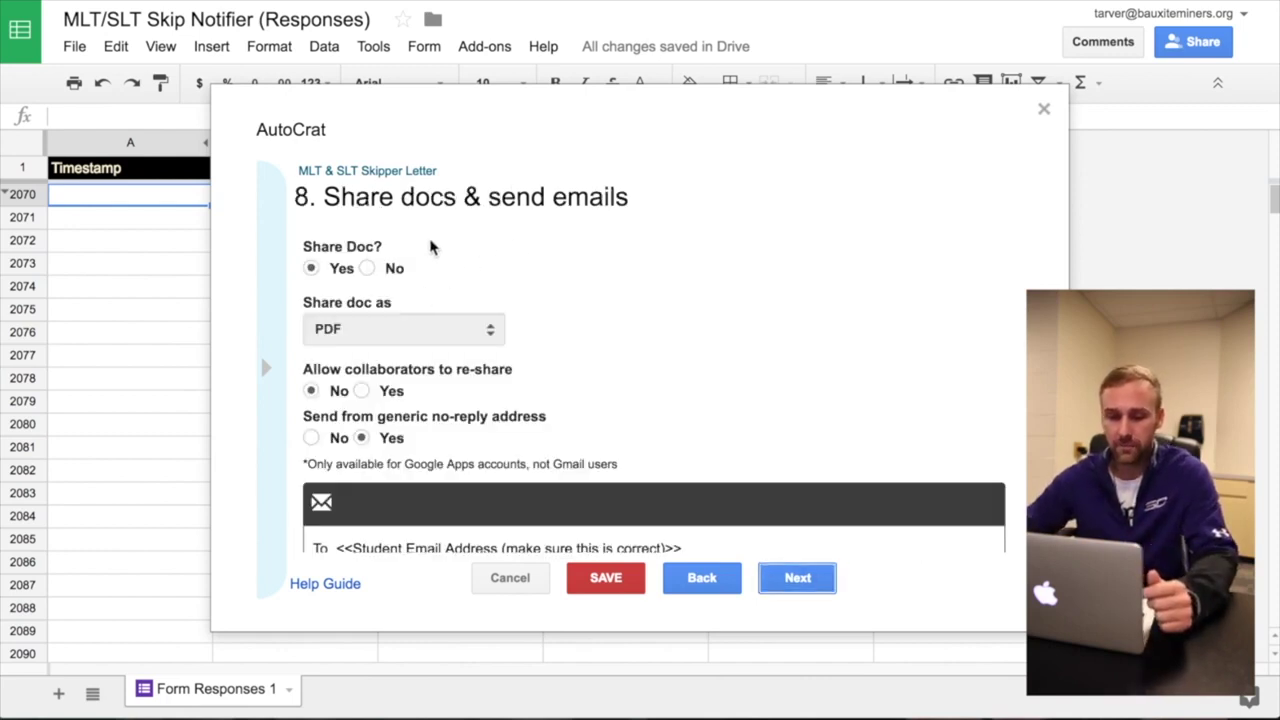
- Check the PDF sharing, recipient tag and empty Cc, keep the form-submit trigger, and save
scroll(432, 247, down, 1)
scroll(440, 252, up, 1)
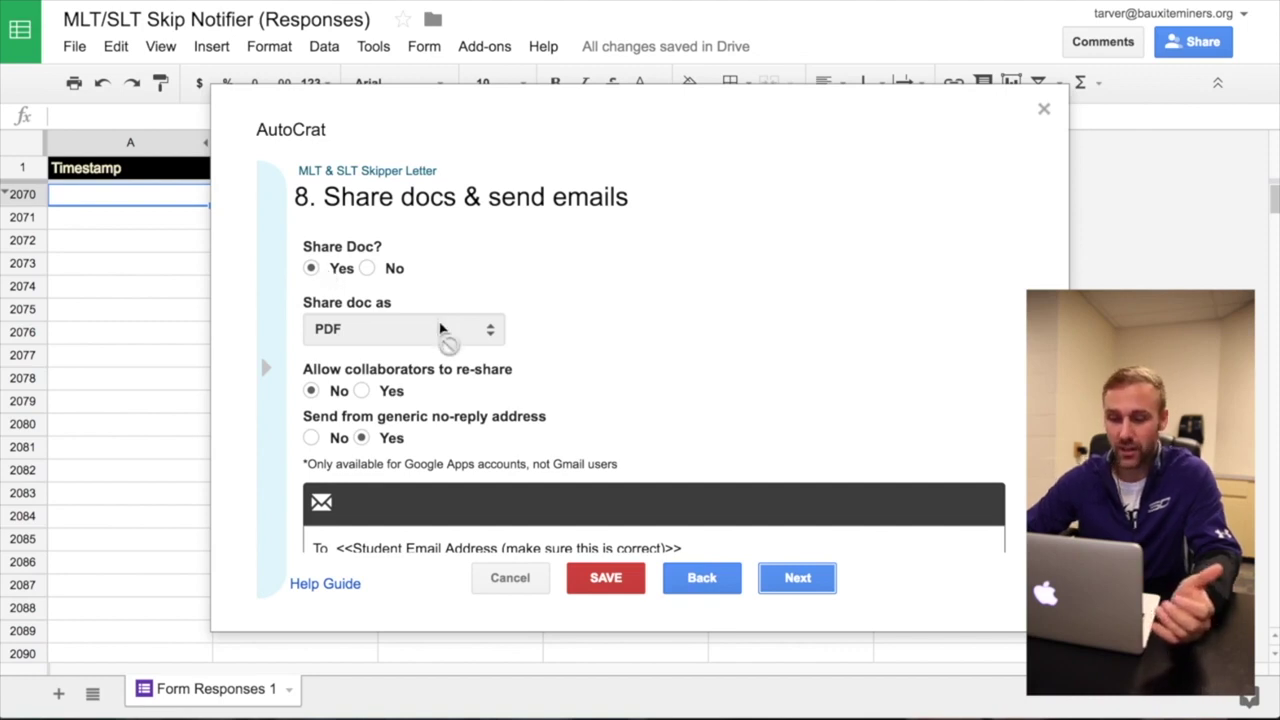
scroll(660, 294, down, 1)
scroll(660, 294, down, 5)
scroll(370, 295, down, 3)
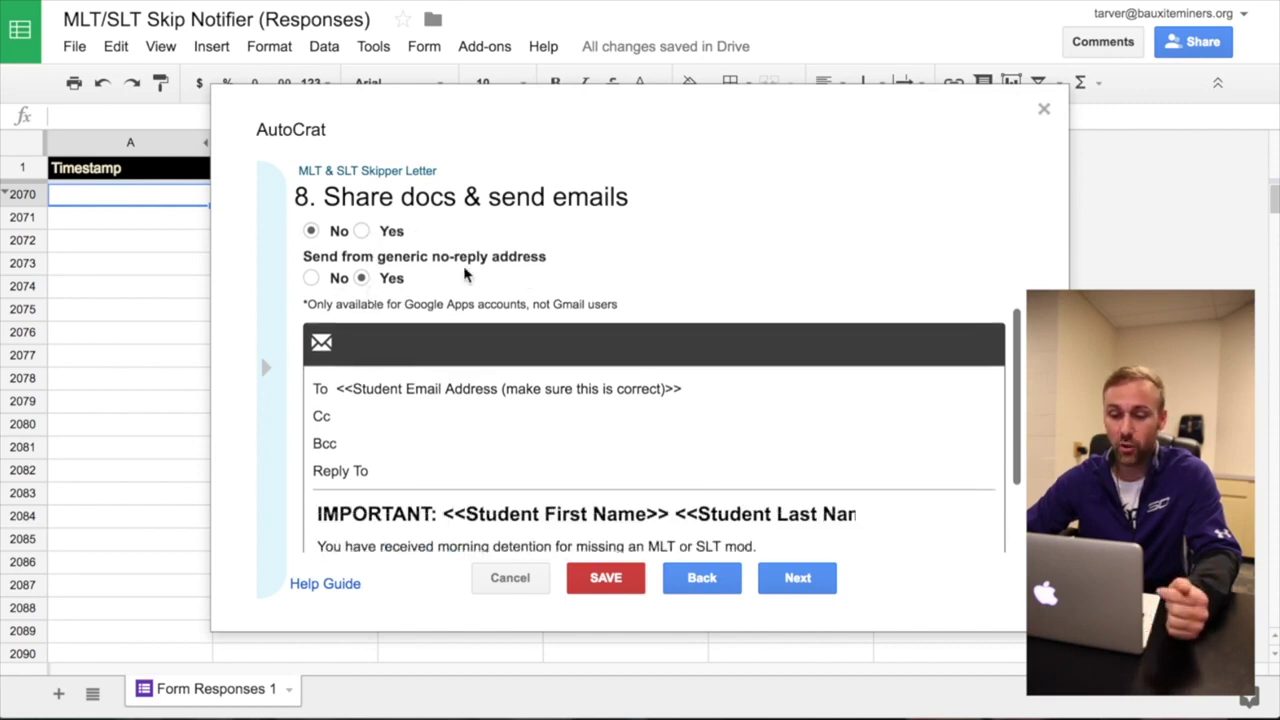
mouse_move(386, 282)
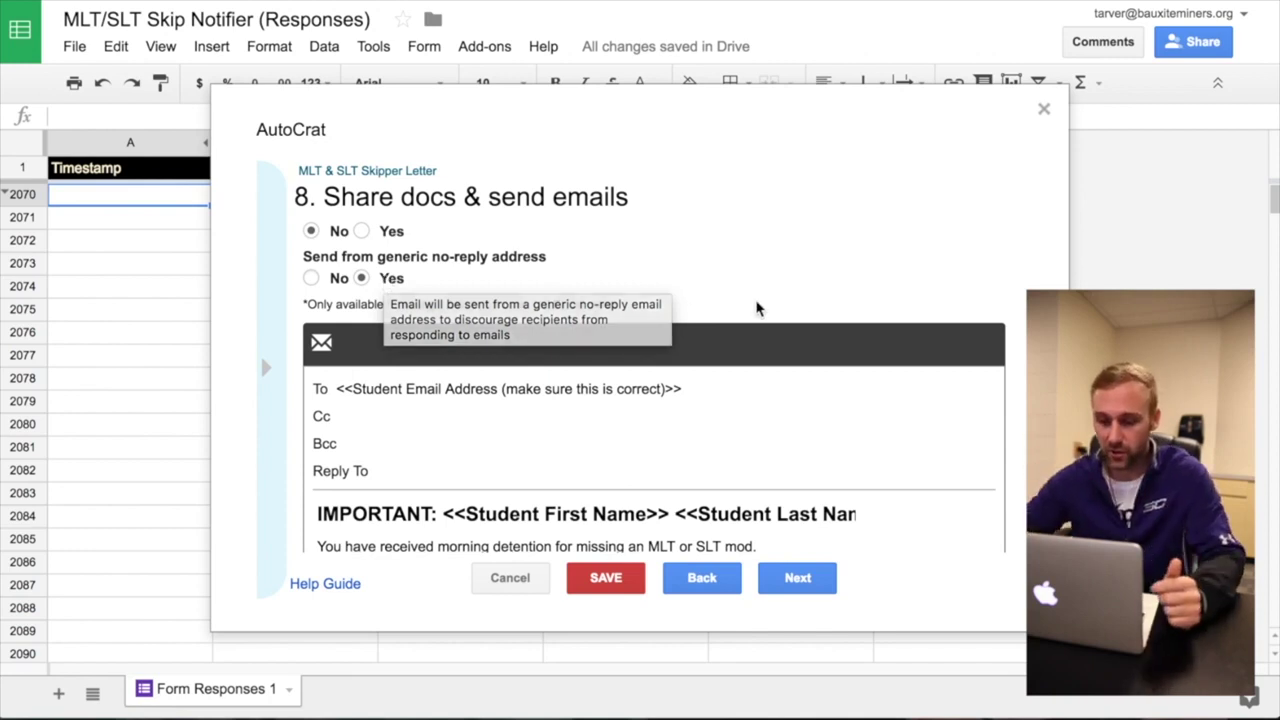
scroll(757, 306, down, 2)
click(390, 270)
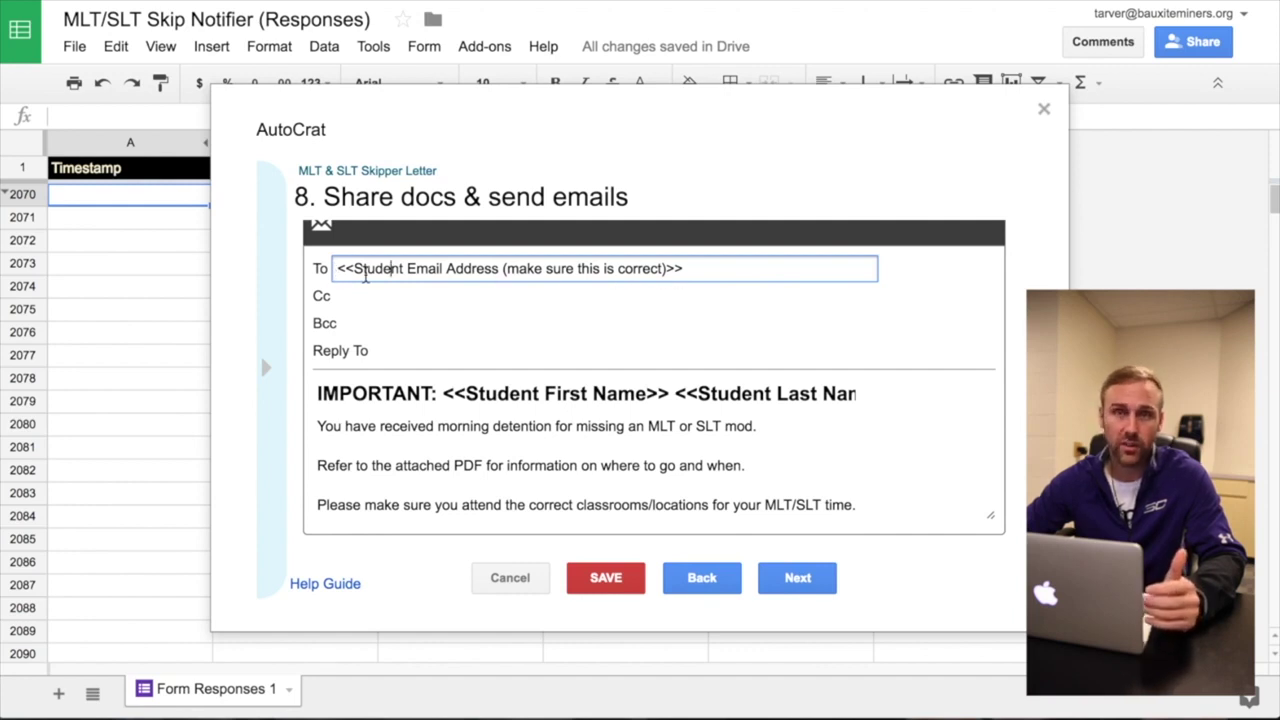
click(369, 300)
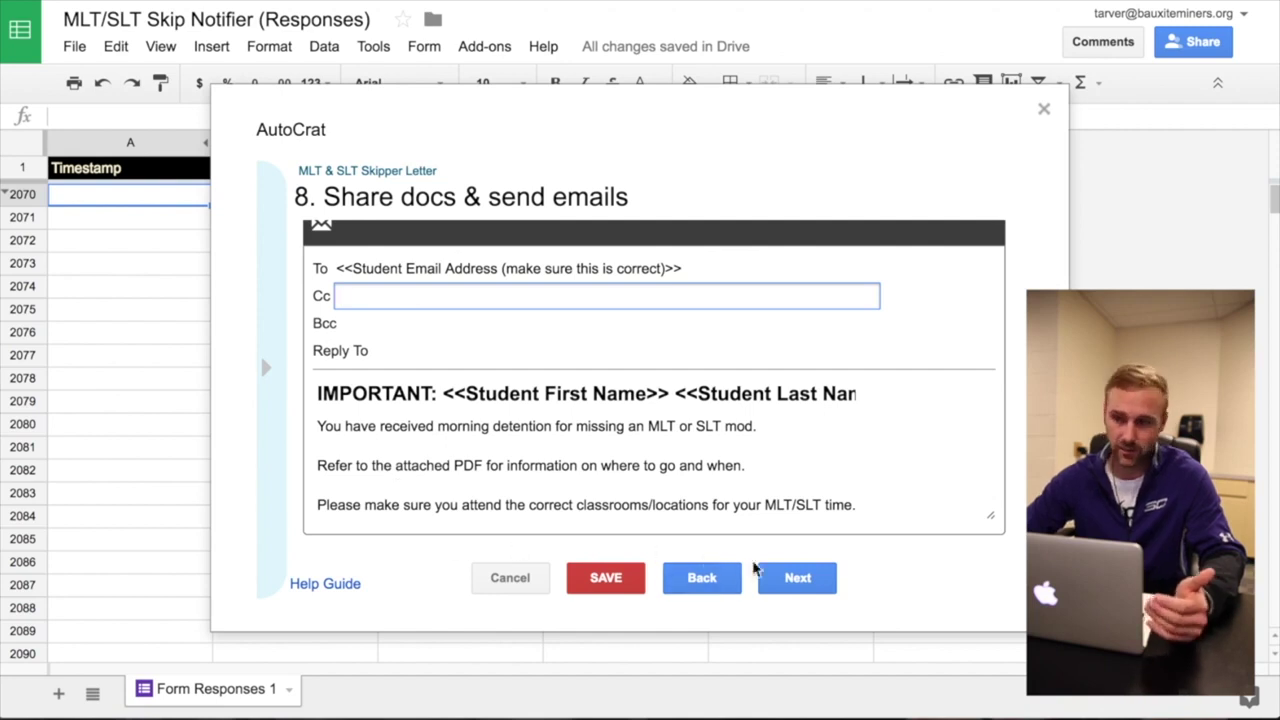
click(797, 578)
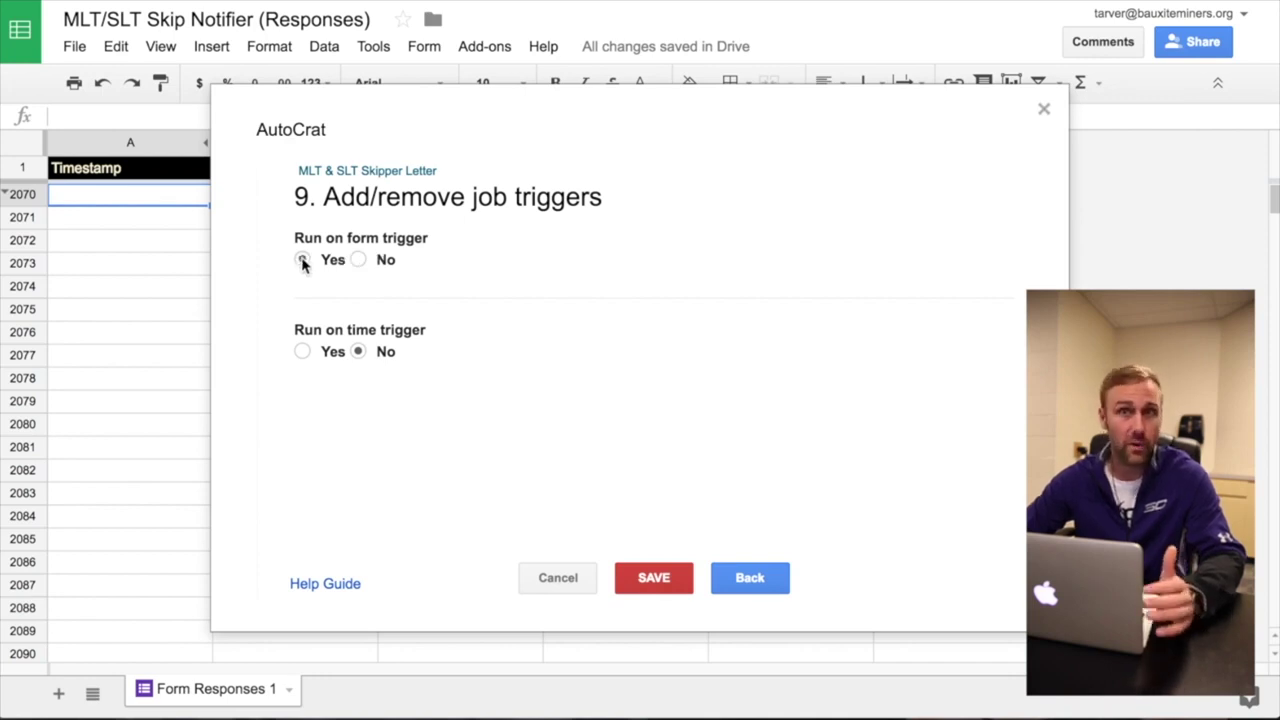
click(654, 580)
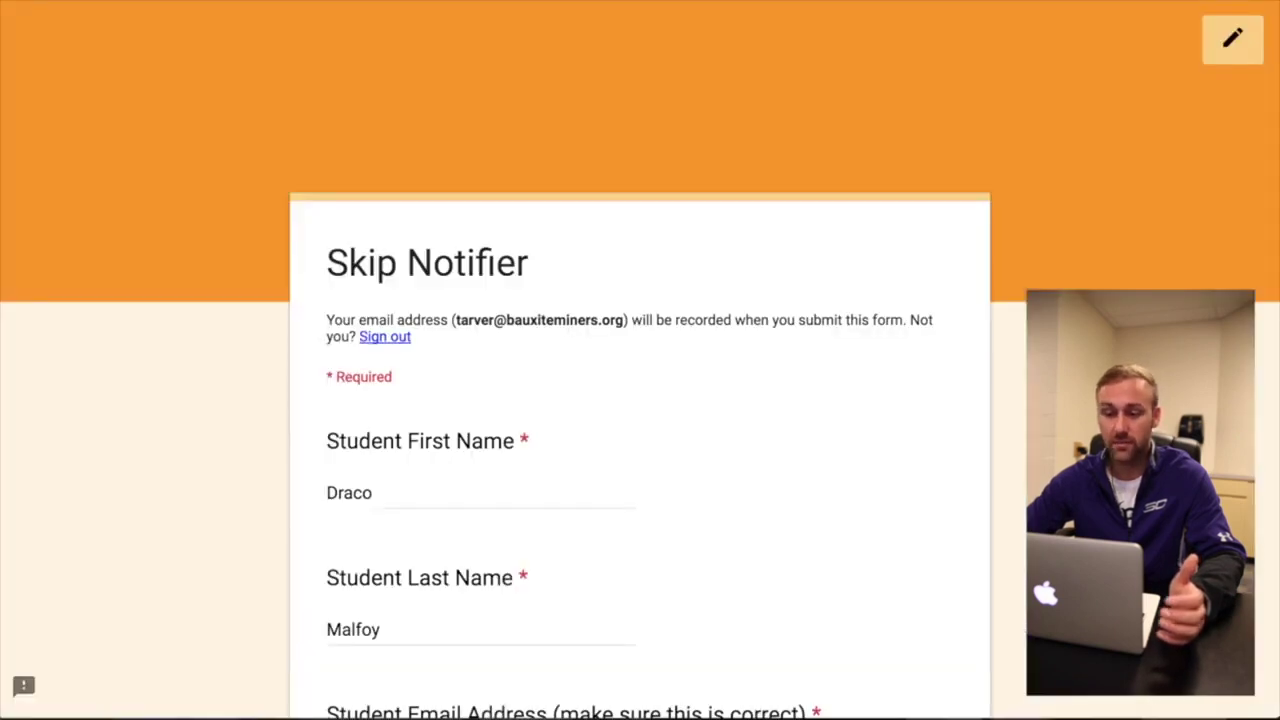
- Submit the test Skip Notifier response and postpone the update notice until tonight
scroll(451, 469, down, 10)
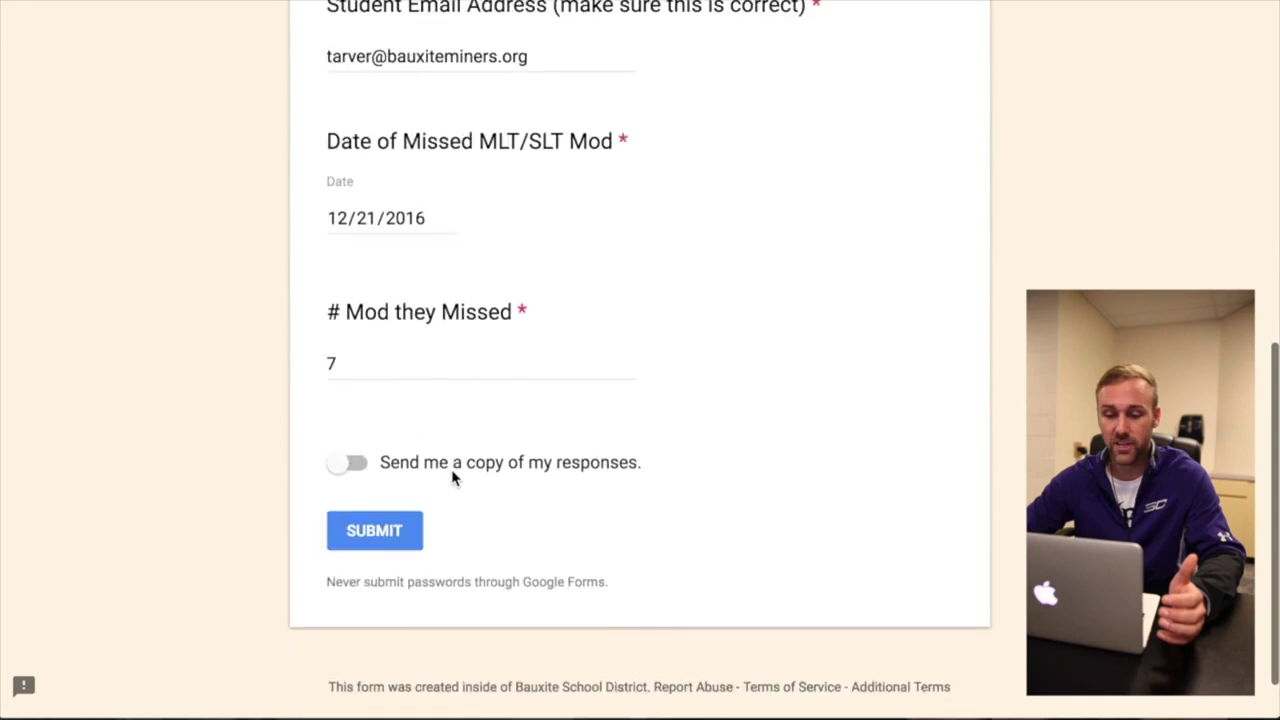
click(368, 469)
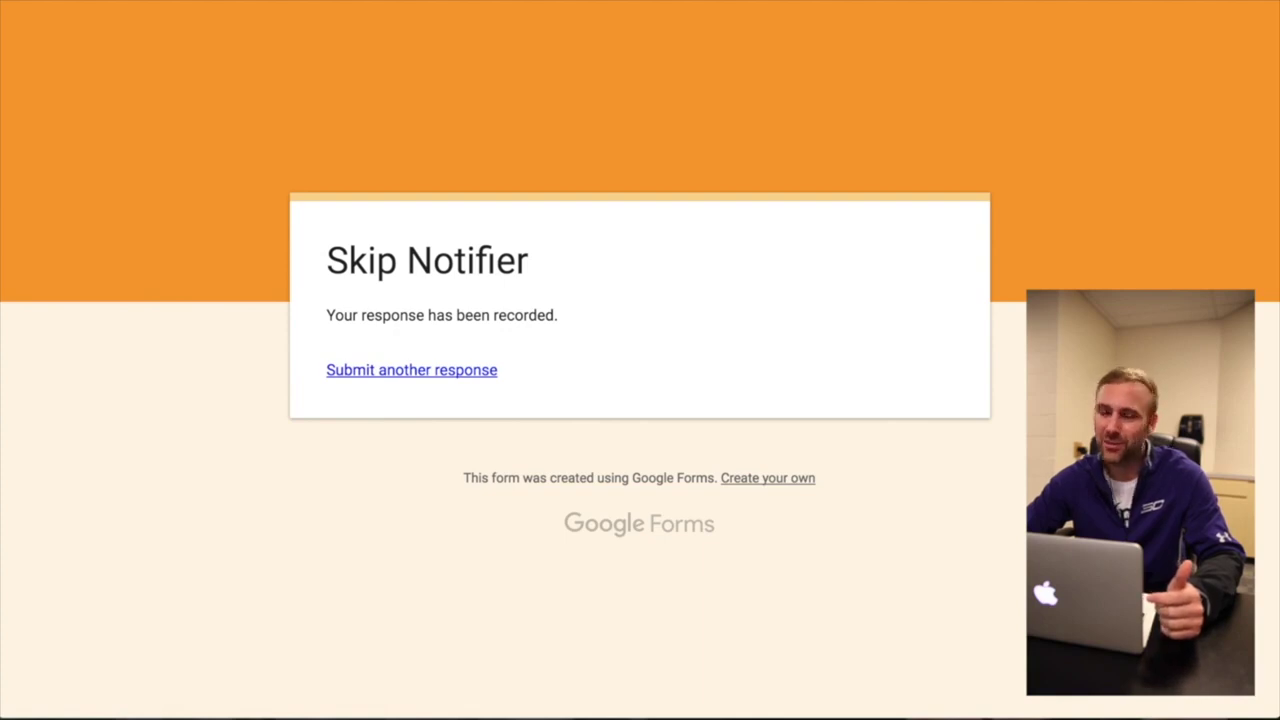
click(1205, 3)
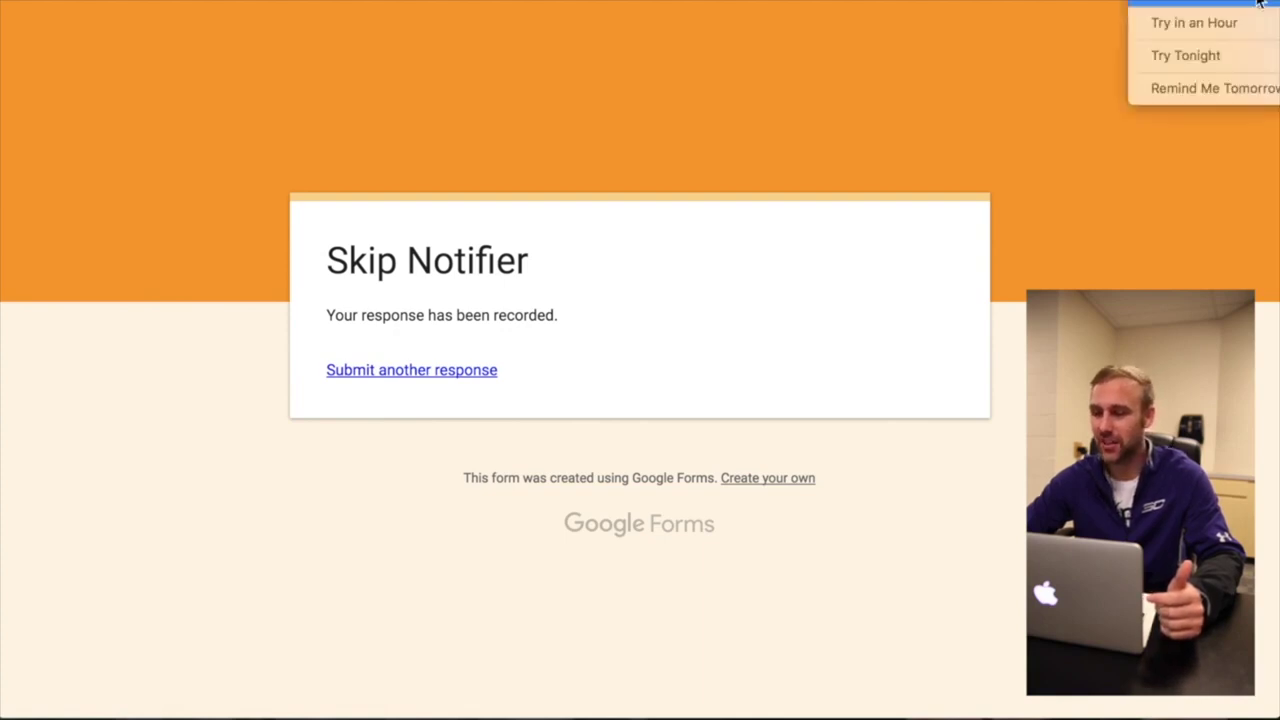
click(1180, 60)
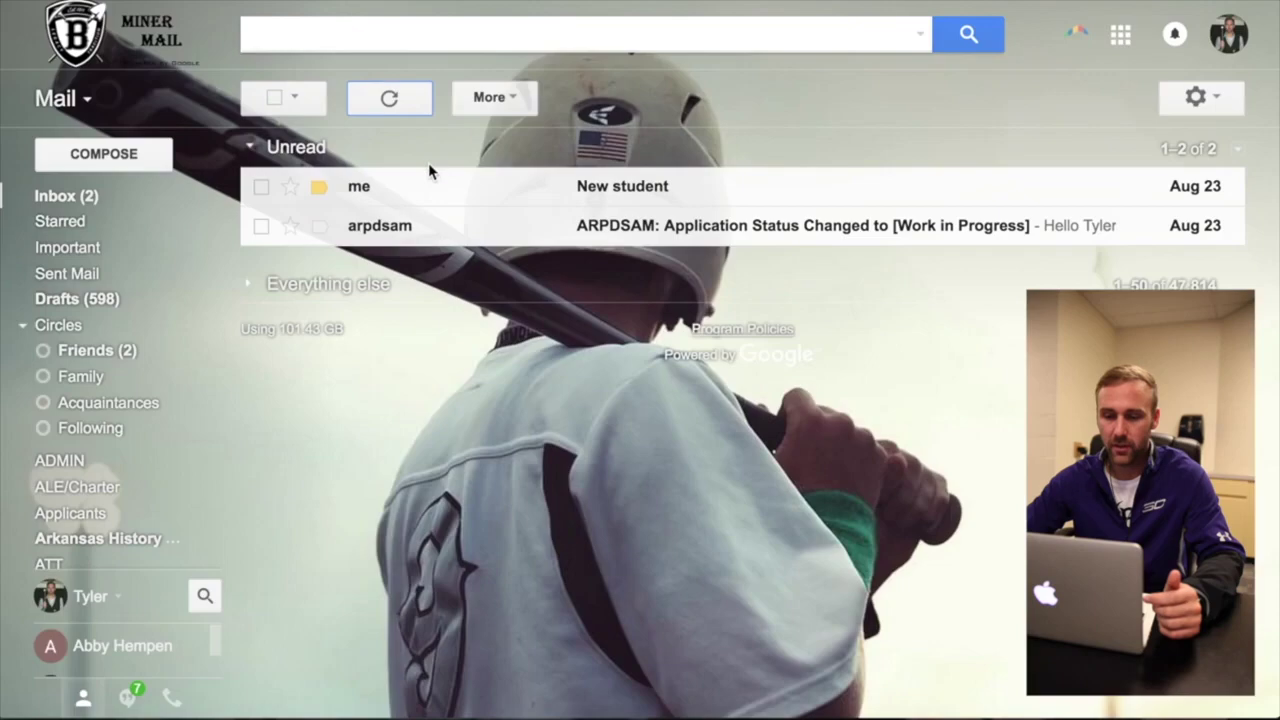
- Refresh Gmail repeatedly, closing the autoCrat jobs list, until the Morning Detention Notification arrives
click(390, 100)
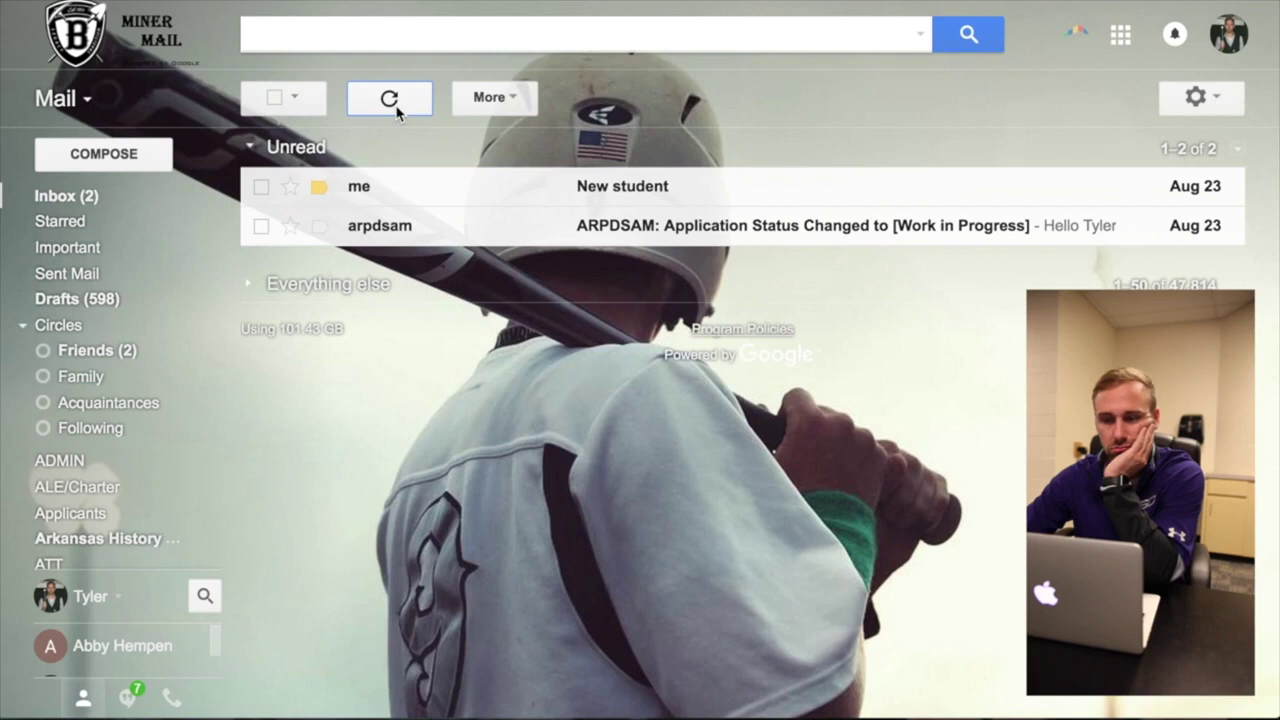
click(397, 109)
click(397, 109)
click(397, 109)
click(397, 109)
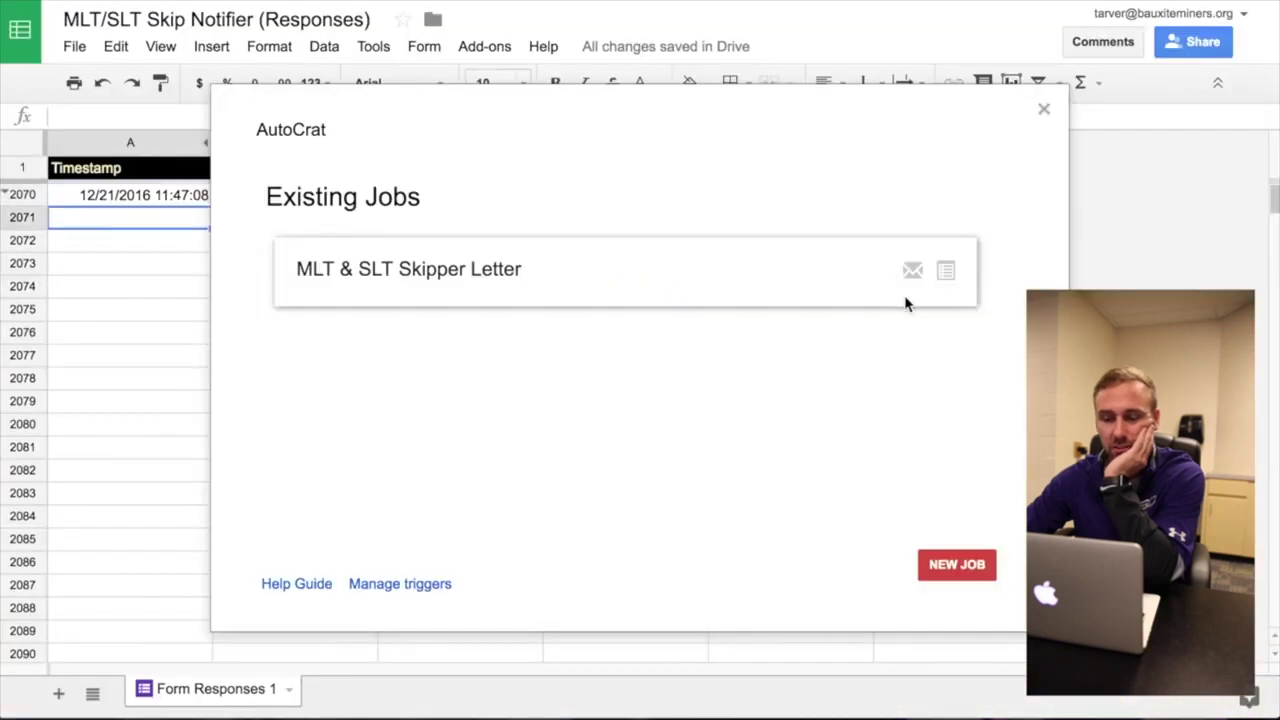
click(1044, 110)
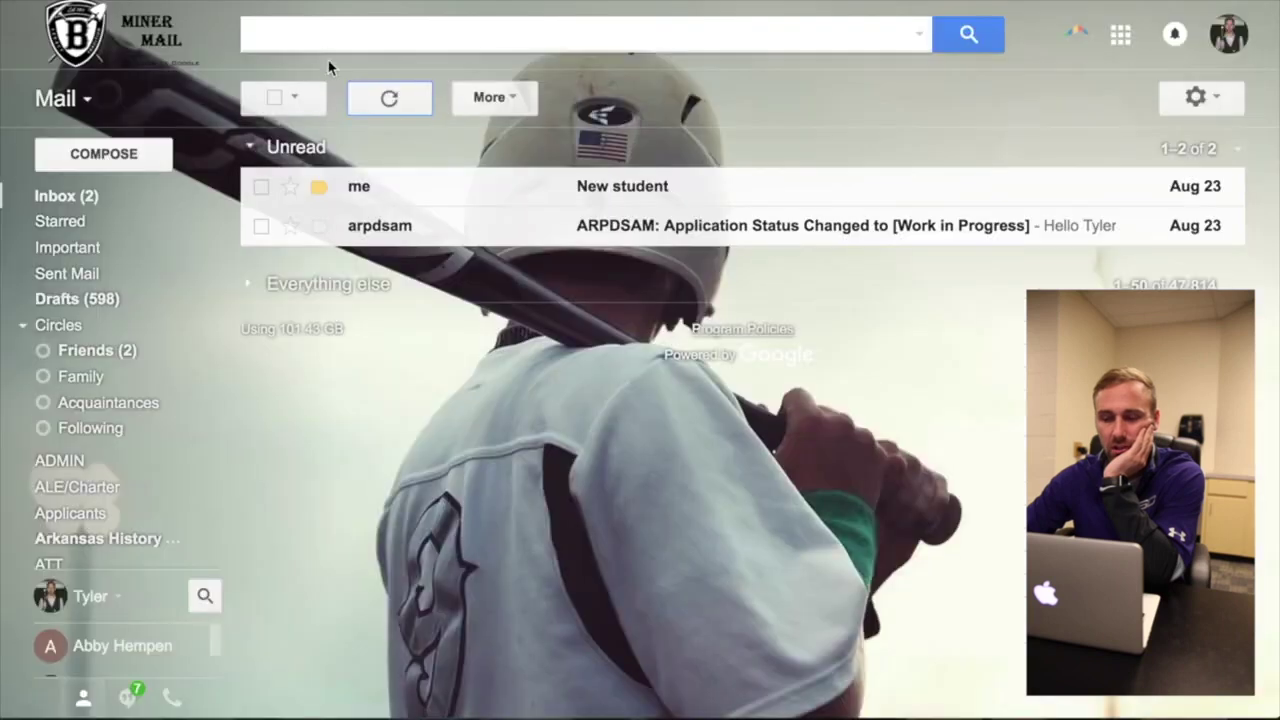
click(378, 102)
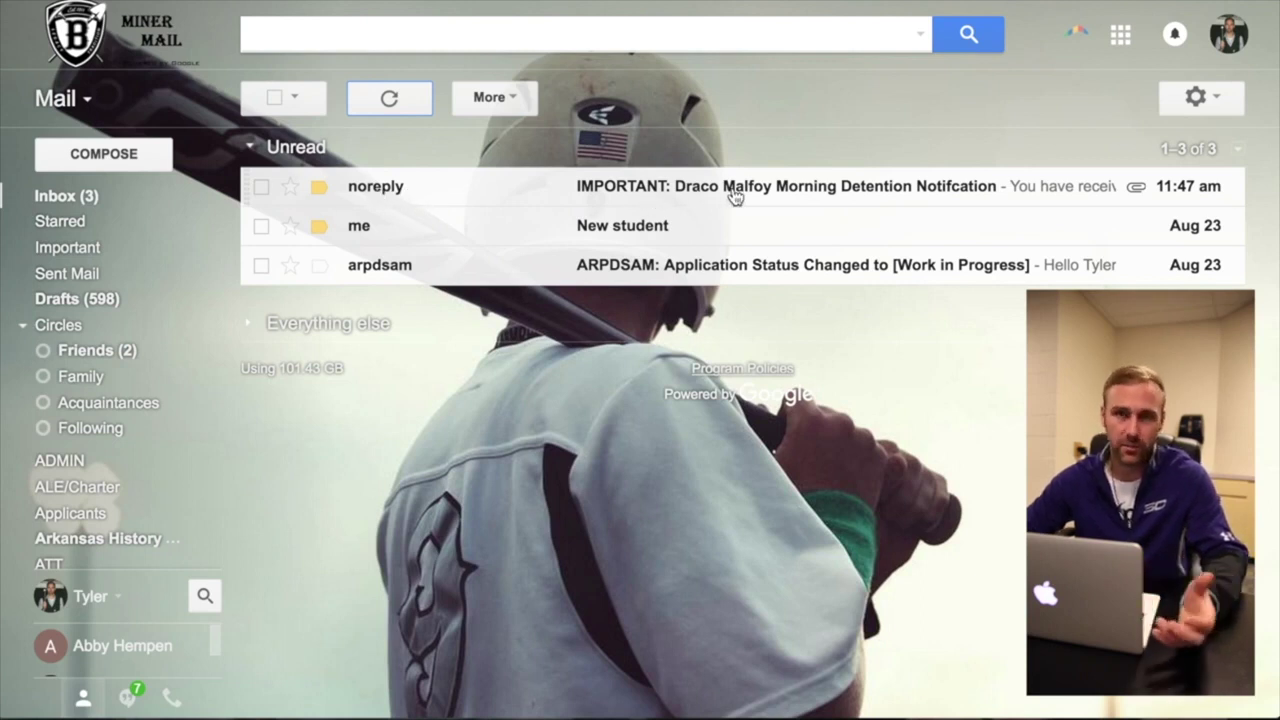
- Open the noreply detention email and review the attached Morning Detention Notification PDF for 12/21/2016, Mod 7
click(878, 200)
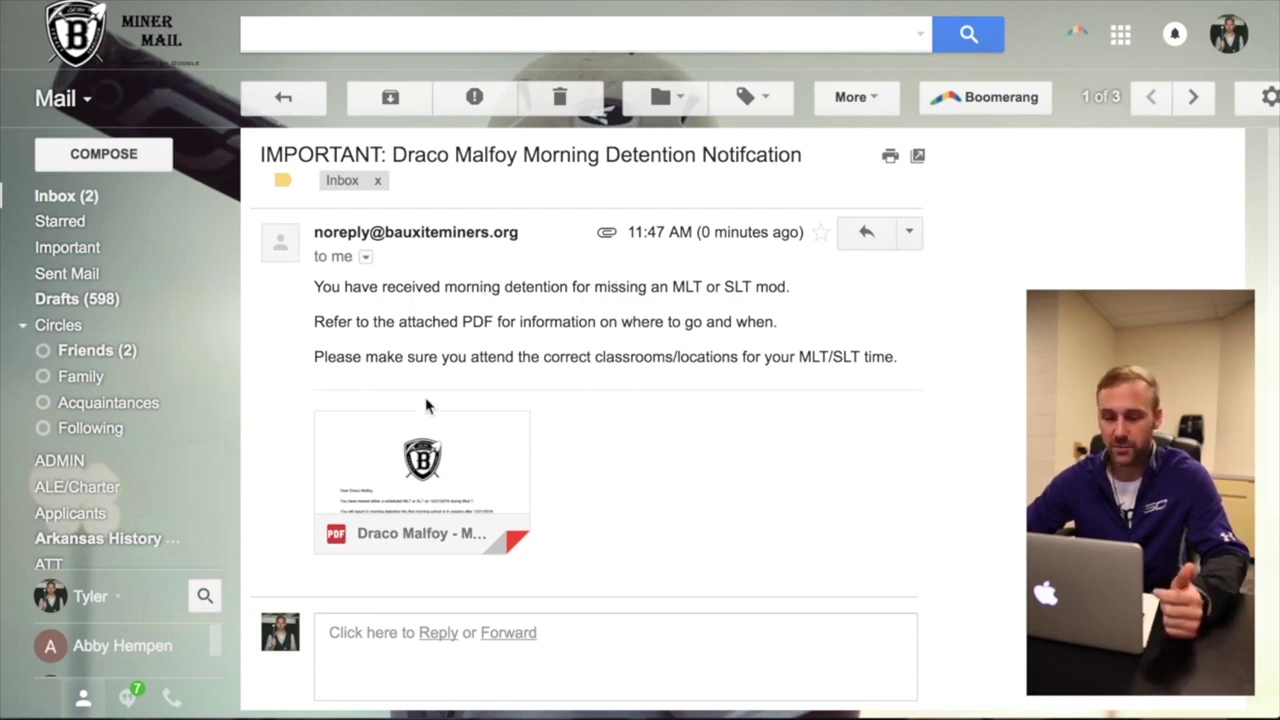
mouse_move(425, 470)
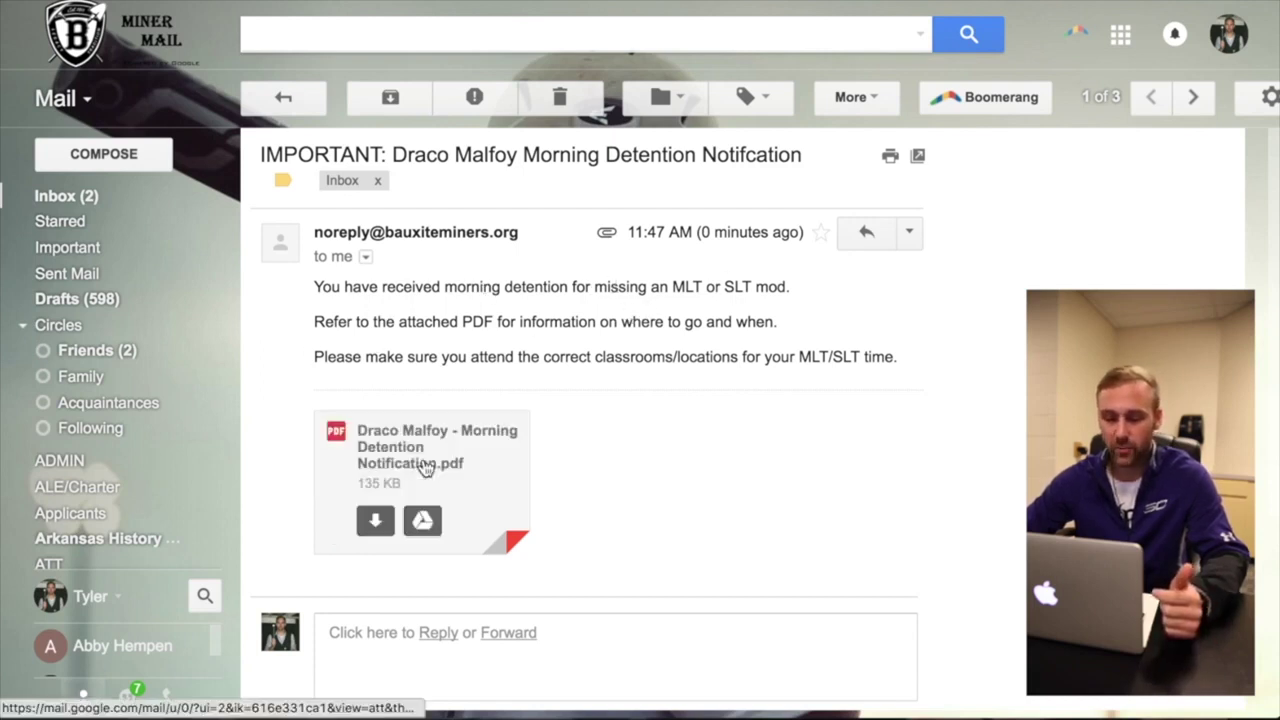
click(497, 496)
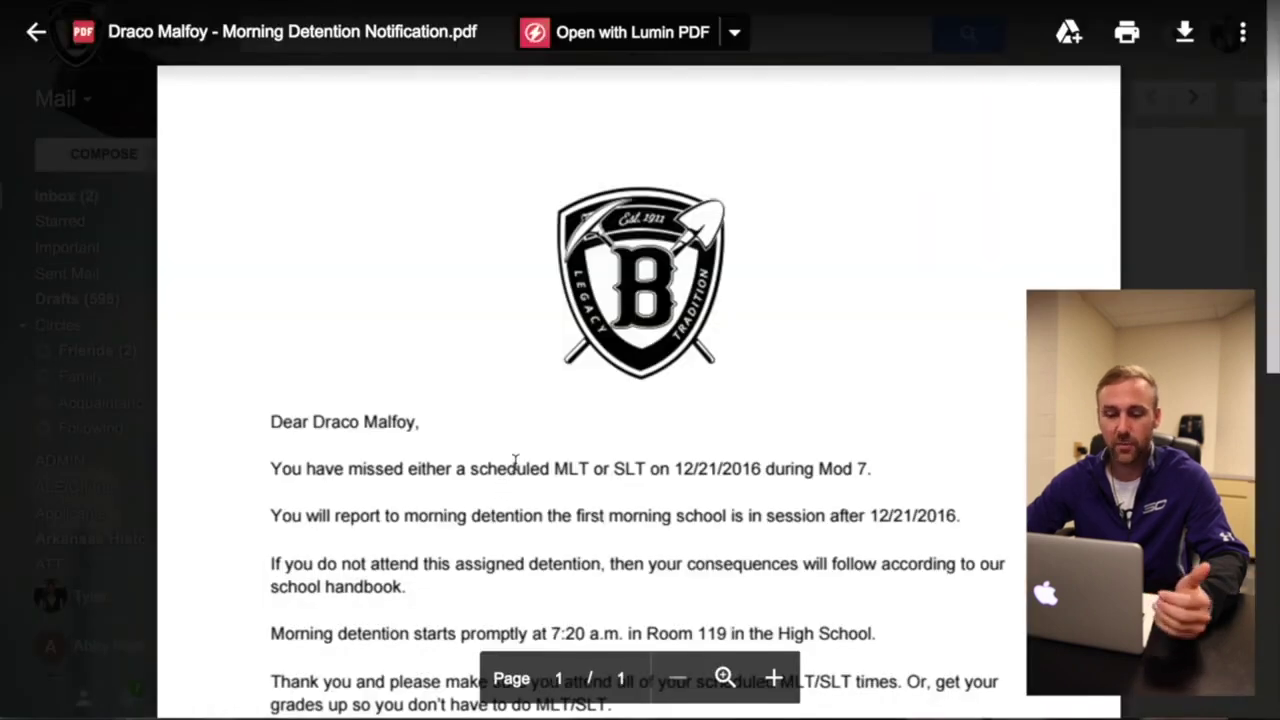
scroll(515, 462, down, 2)
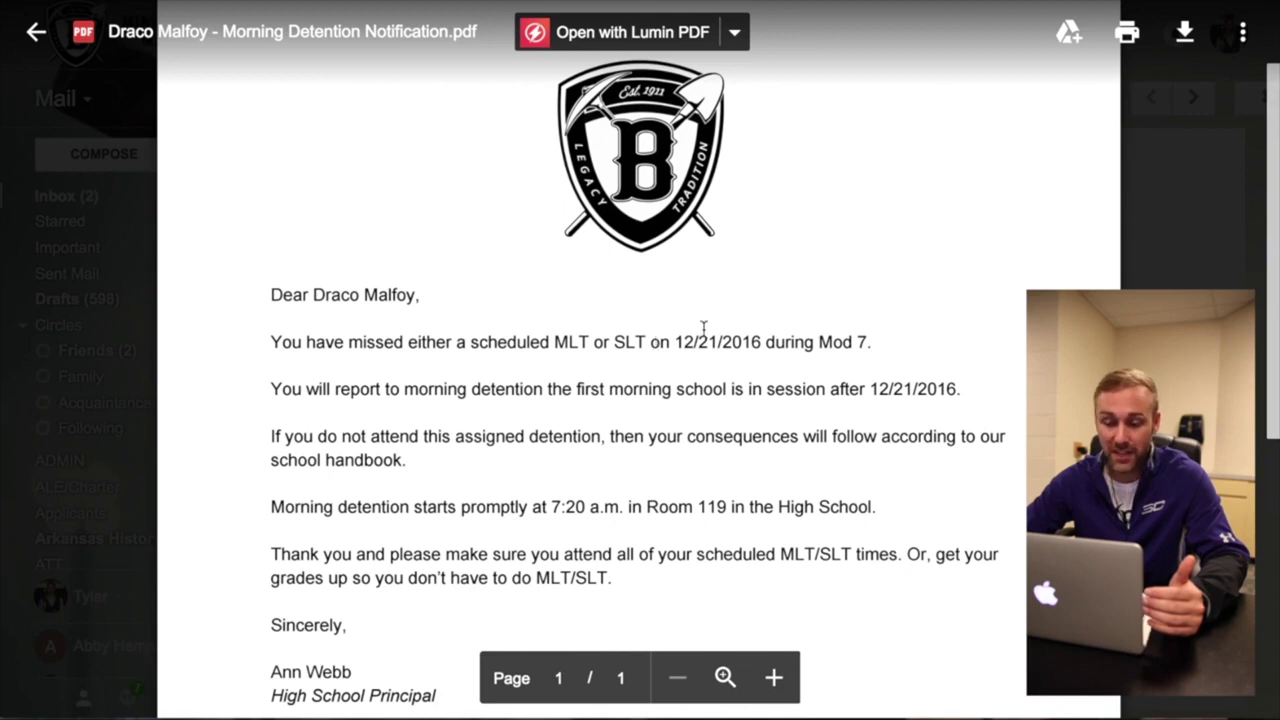
scroll(591, 372, down, 1)
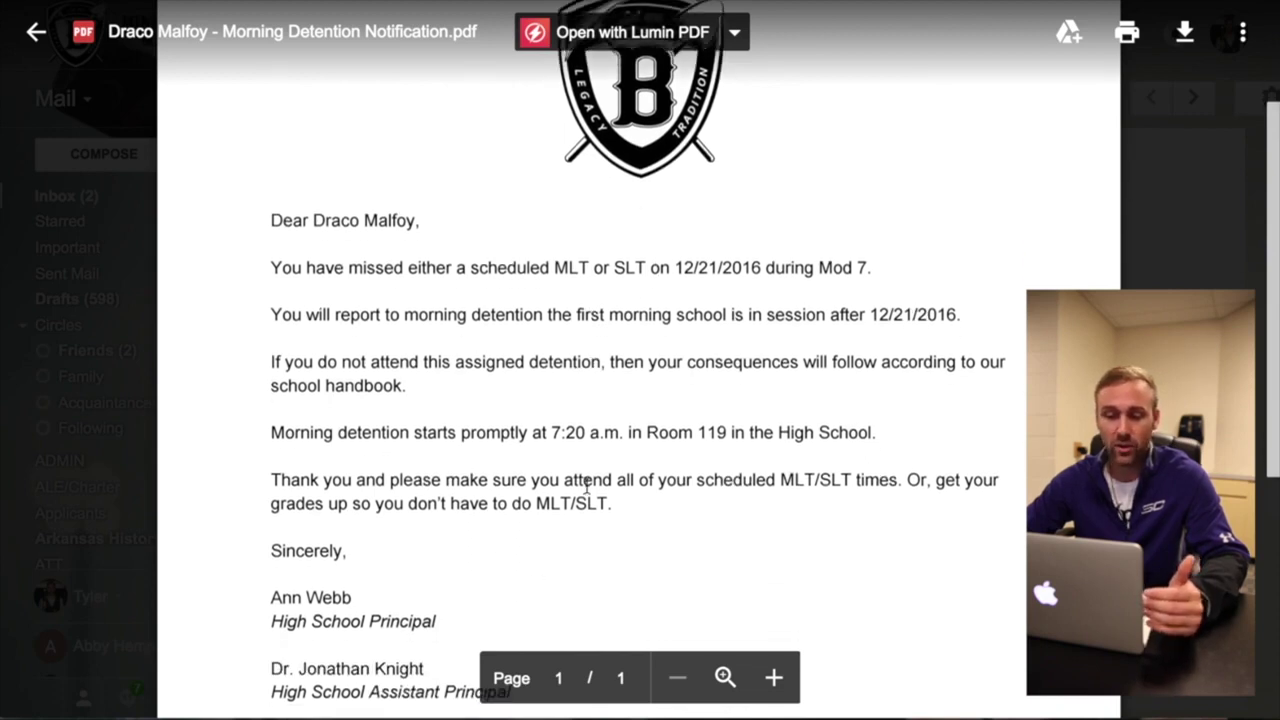
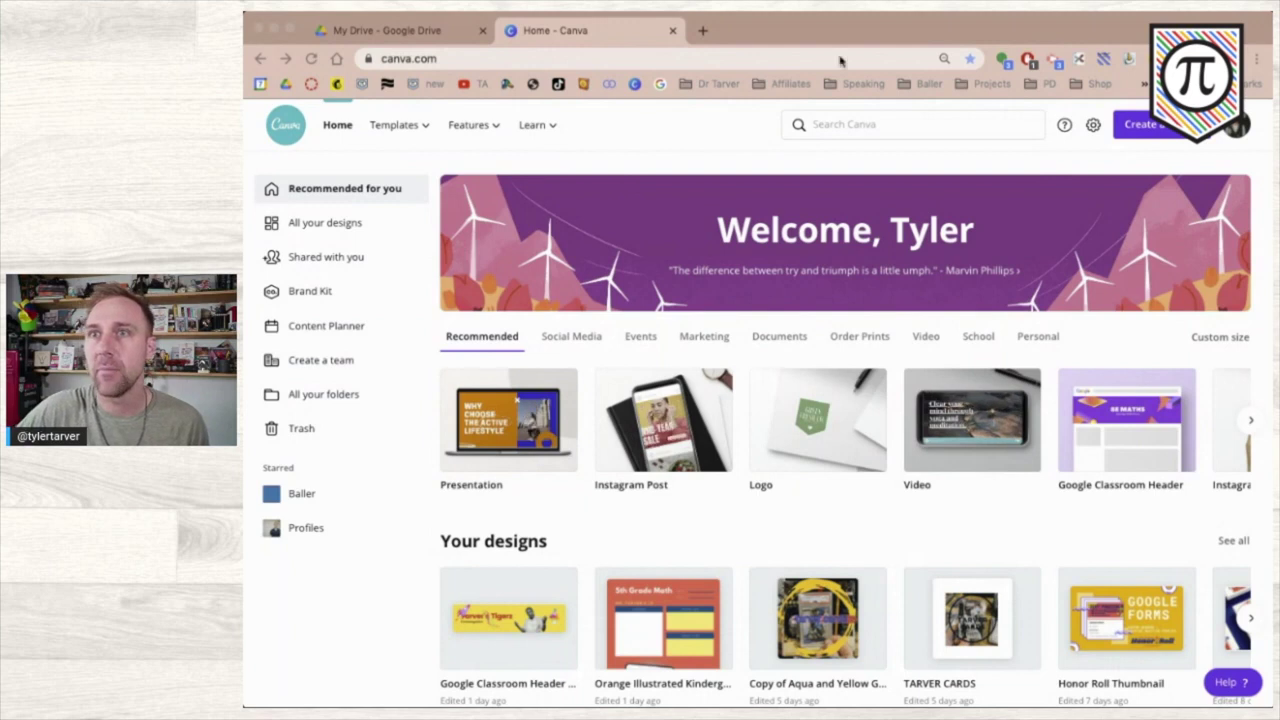
- Bring Chrome forward and start a search from the Search Canva box on the home page
click(757, 33)
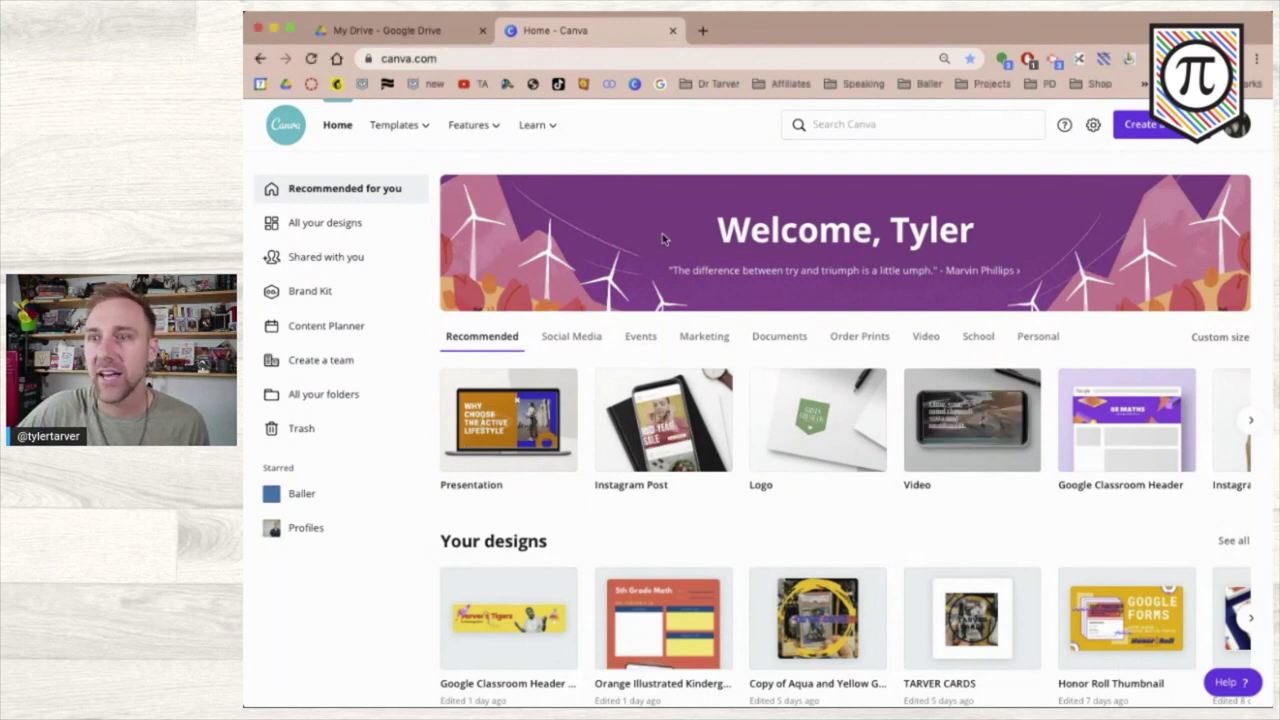
click(824, 125)
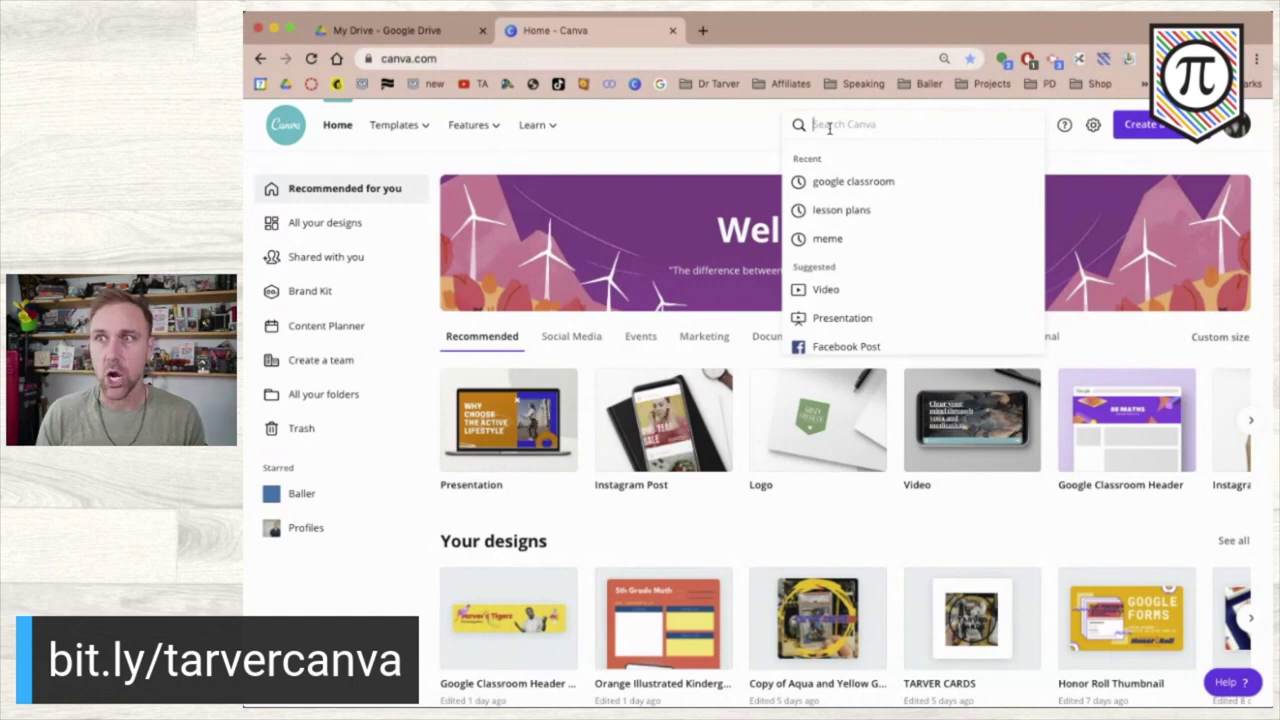
- Search 'lesson plan', browse the template results, and open the Lesson Plan '19 template
text(lesson)
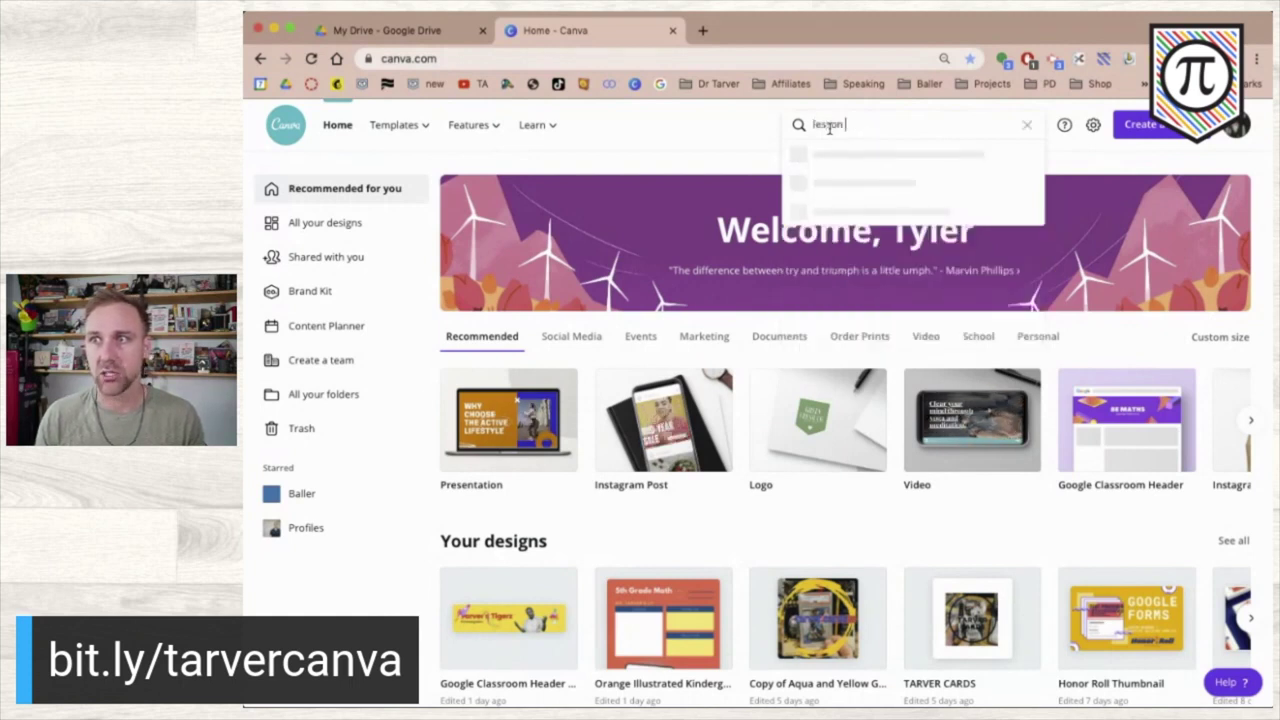
text( plan)
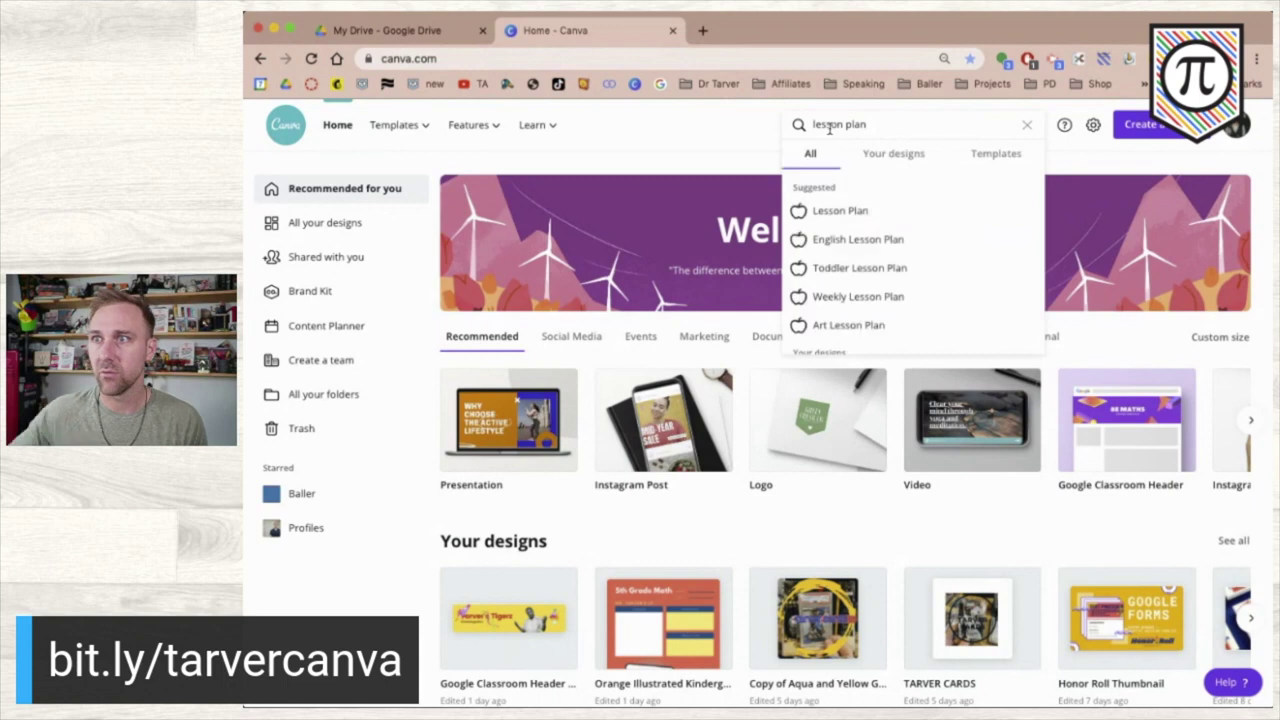
click(883, 218)
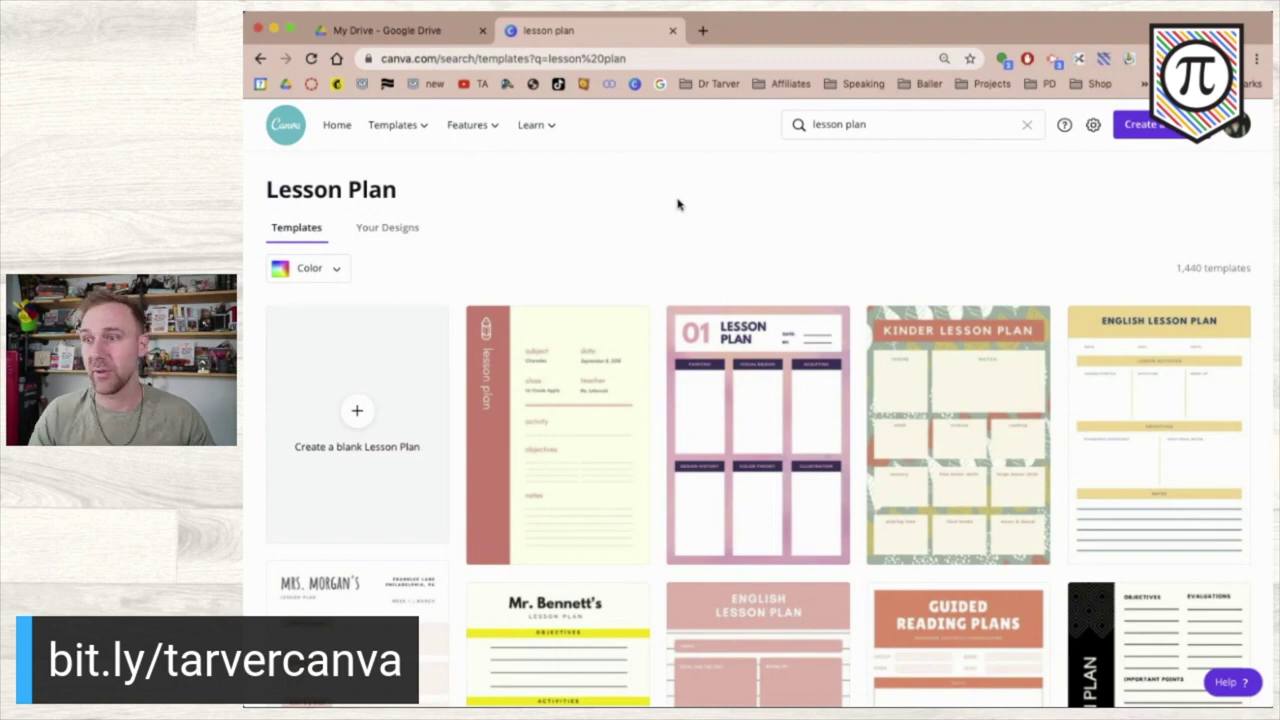
scroll(786, 449, down, 3)
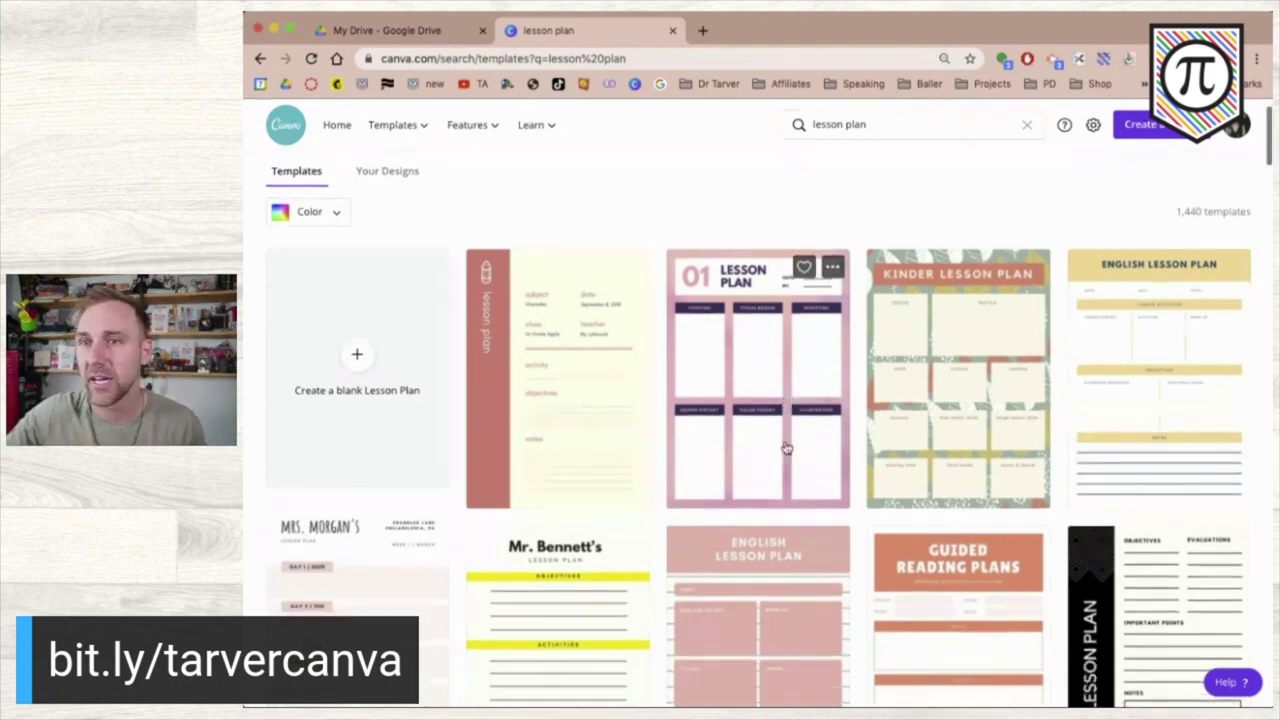
scroll(786, 447, down, 5)
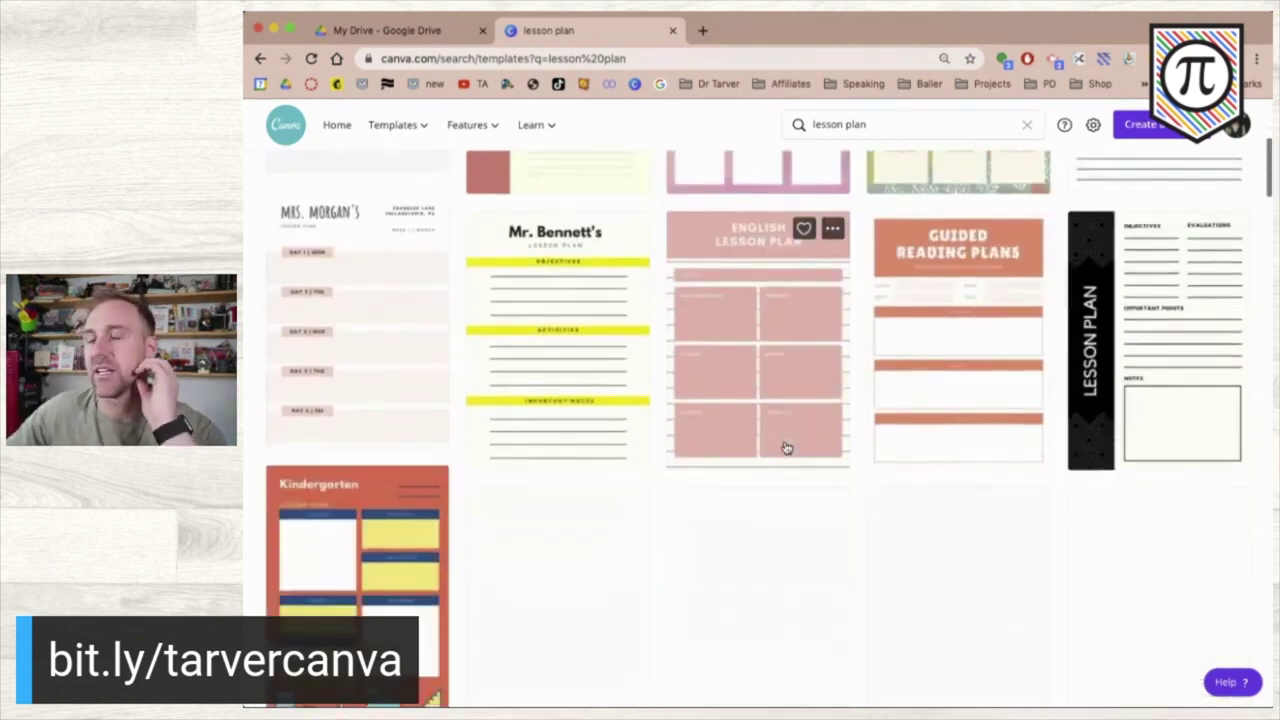
scroll(786, 449, down, 1)
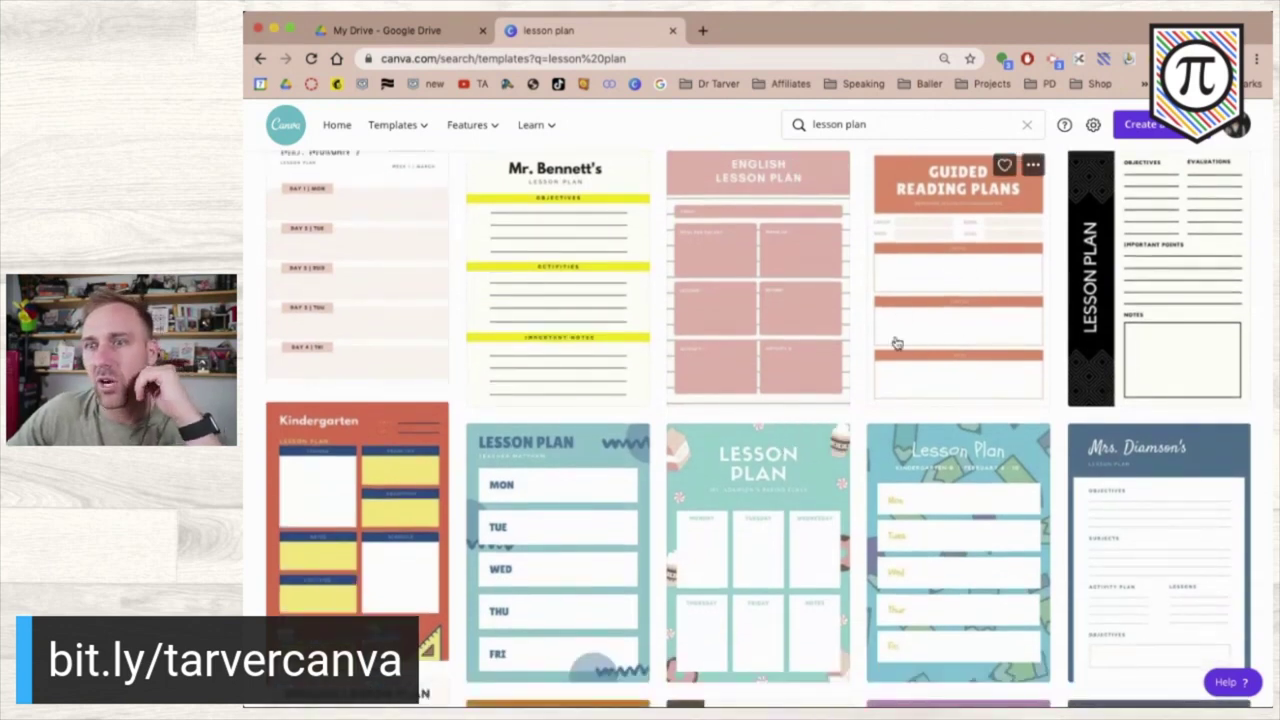
scroll(894, 343, down, 3)
scroll(896, 343, down, 3)
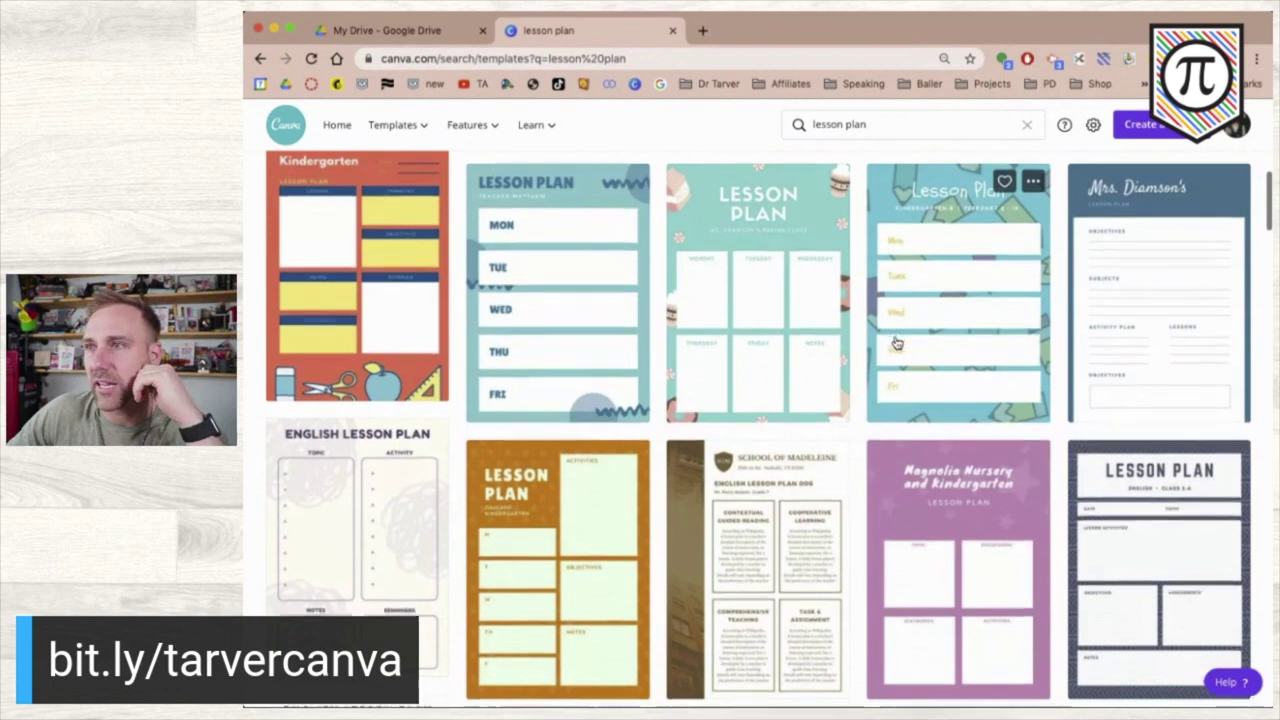
scroll(896, 343, down, 3)
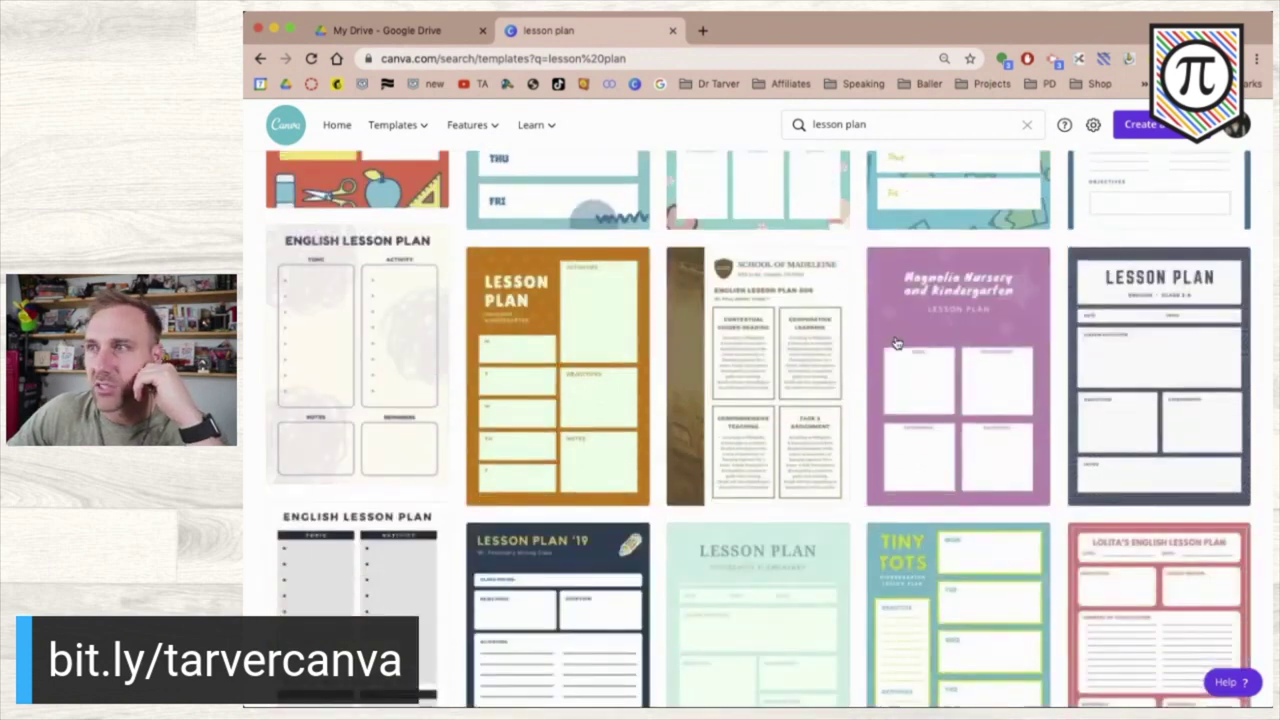
scroll(894, 343, down, 2)
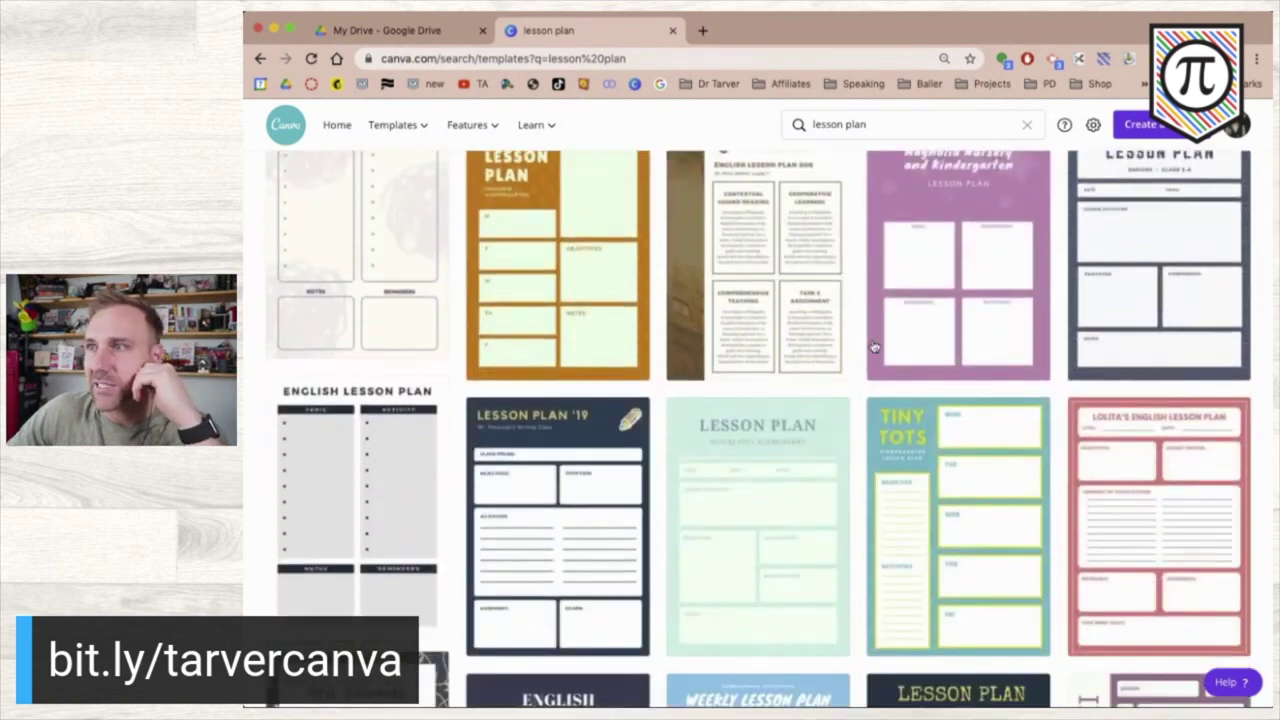
scroll(872, 345, up, 1)
scroll(872, 345, down, 1)
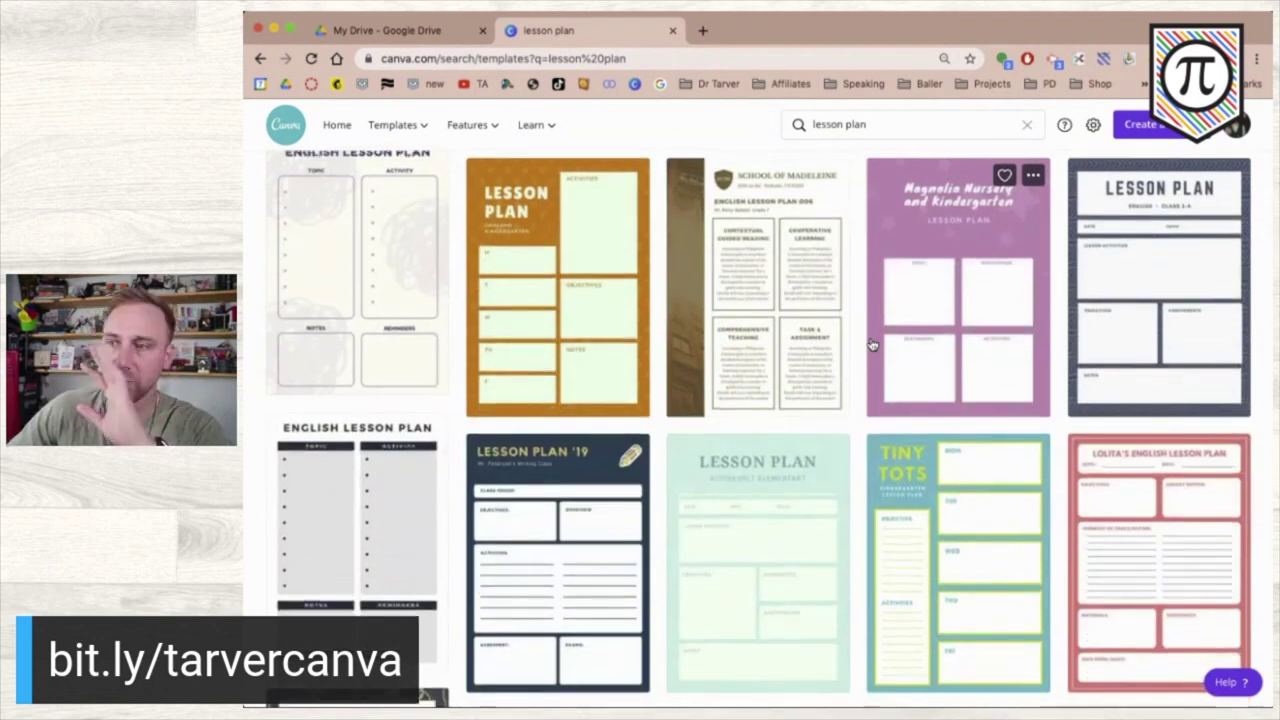
scroll(872, 345, down, 2)
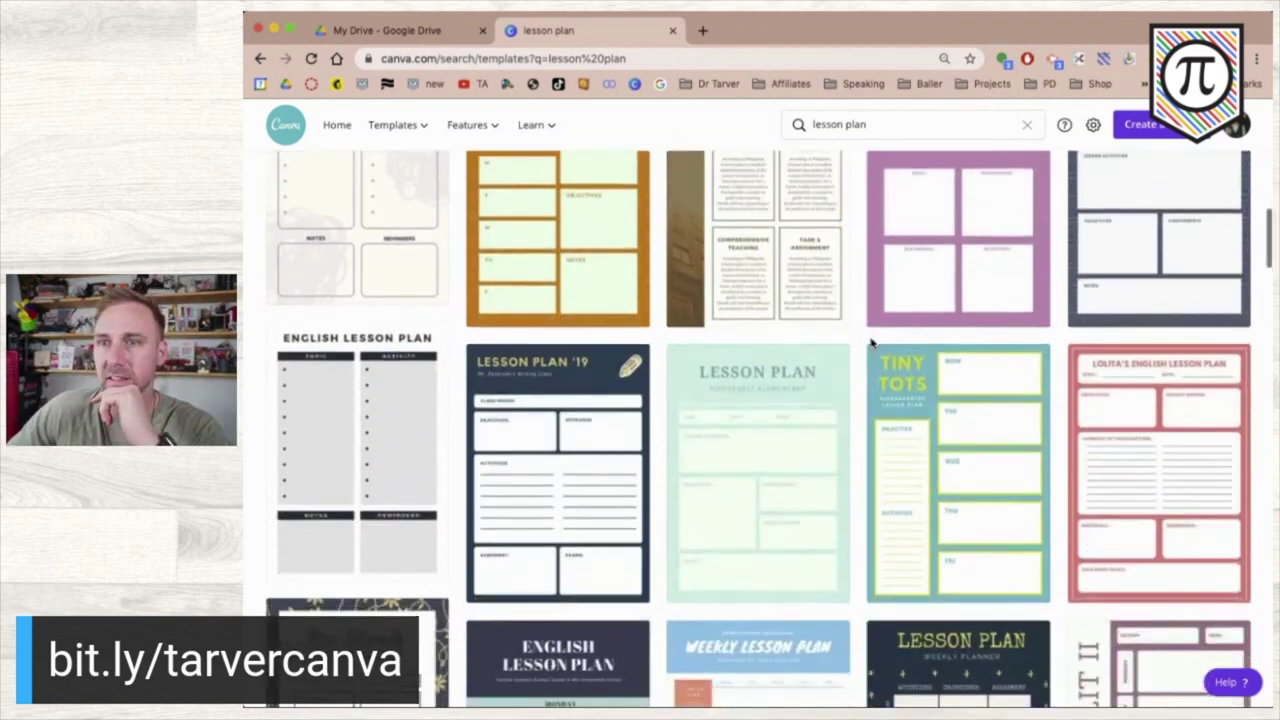
scroll(872, 345, down, 1)
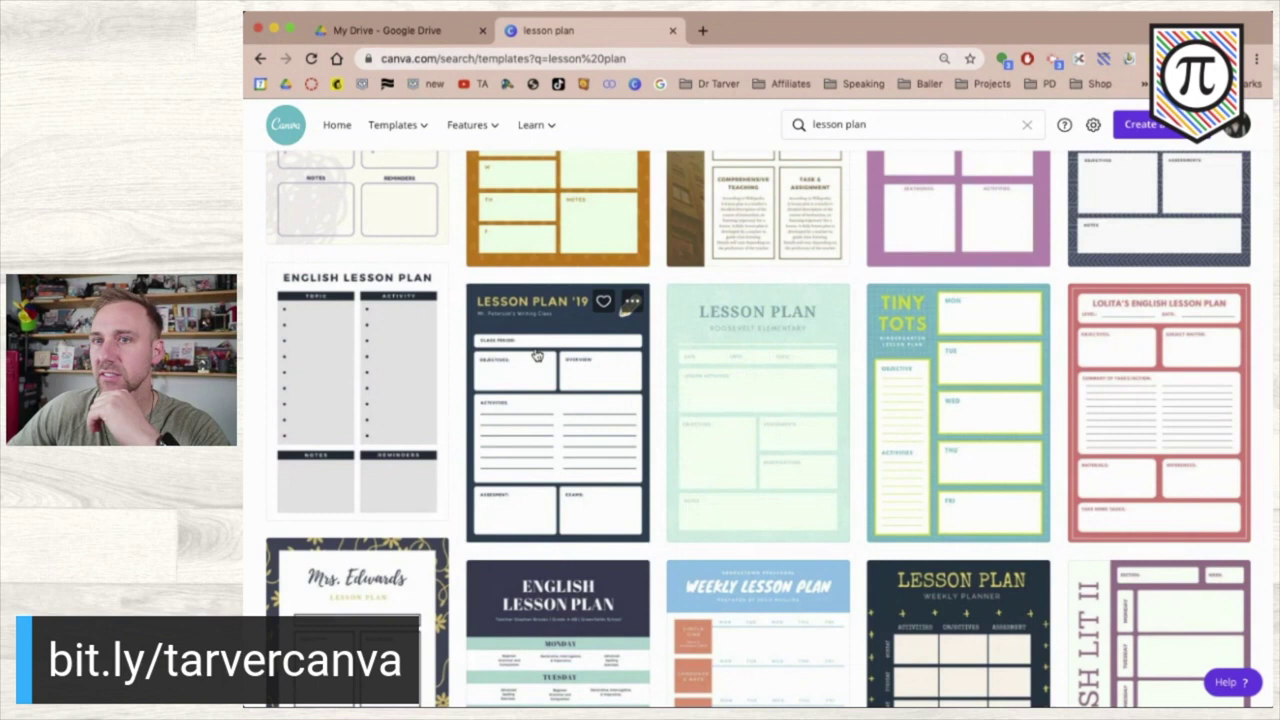
click(537, 356)
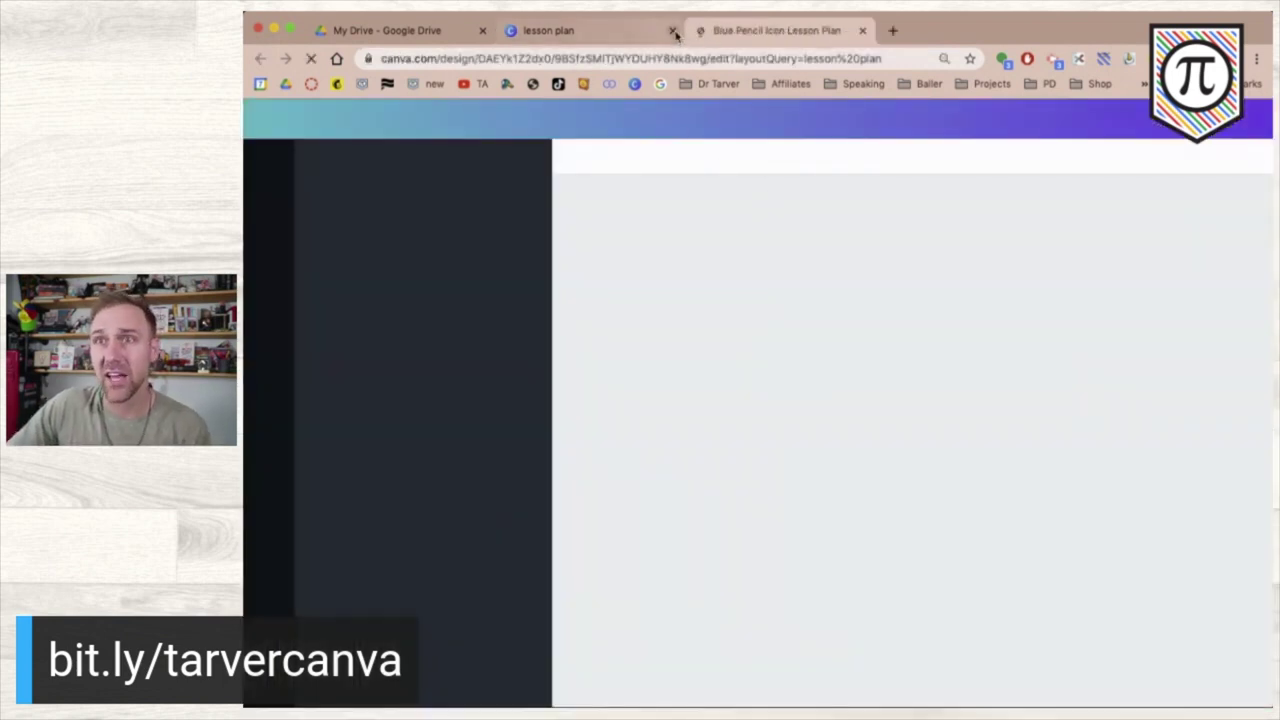
- Close the search results tab, hide the side panel, and delete '19 from the heading
click(673, 32)
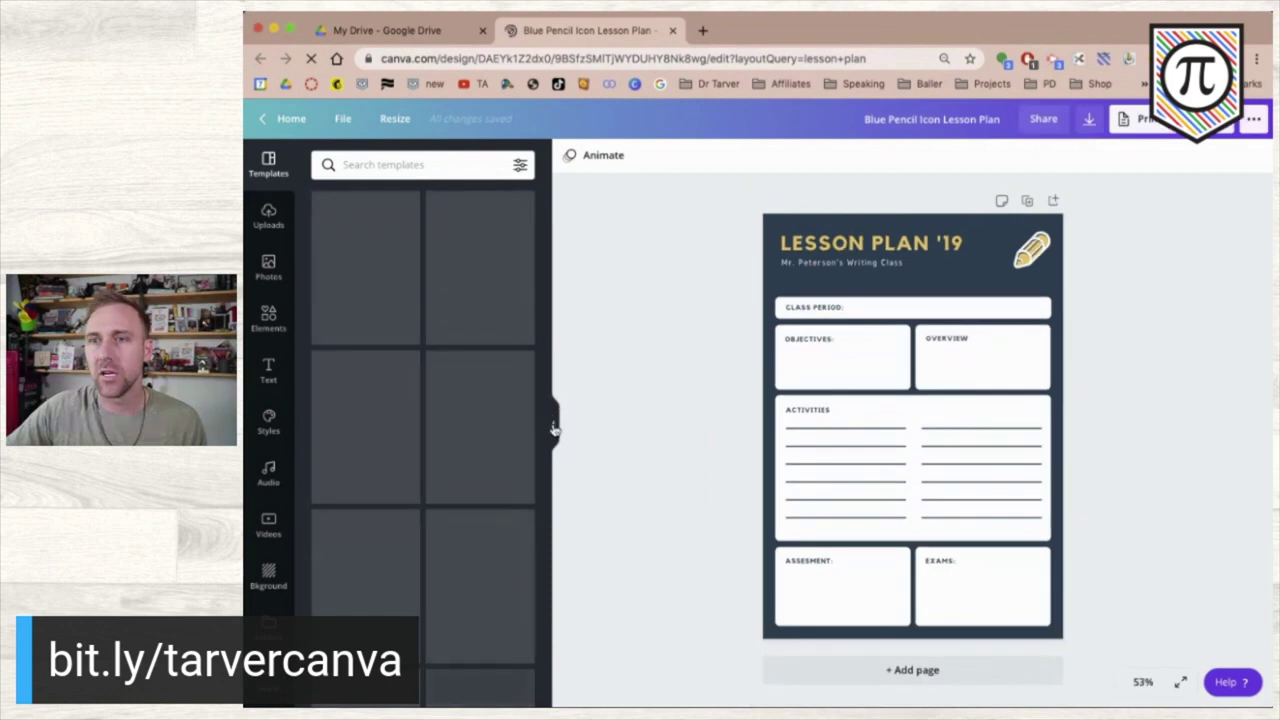
click(553, 420)
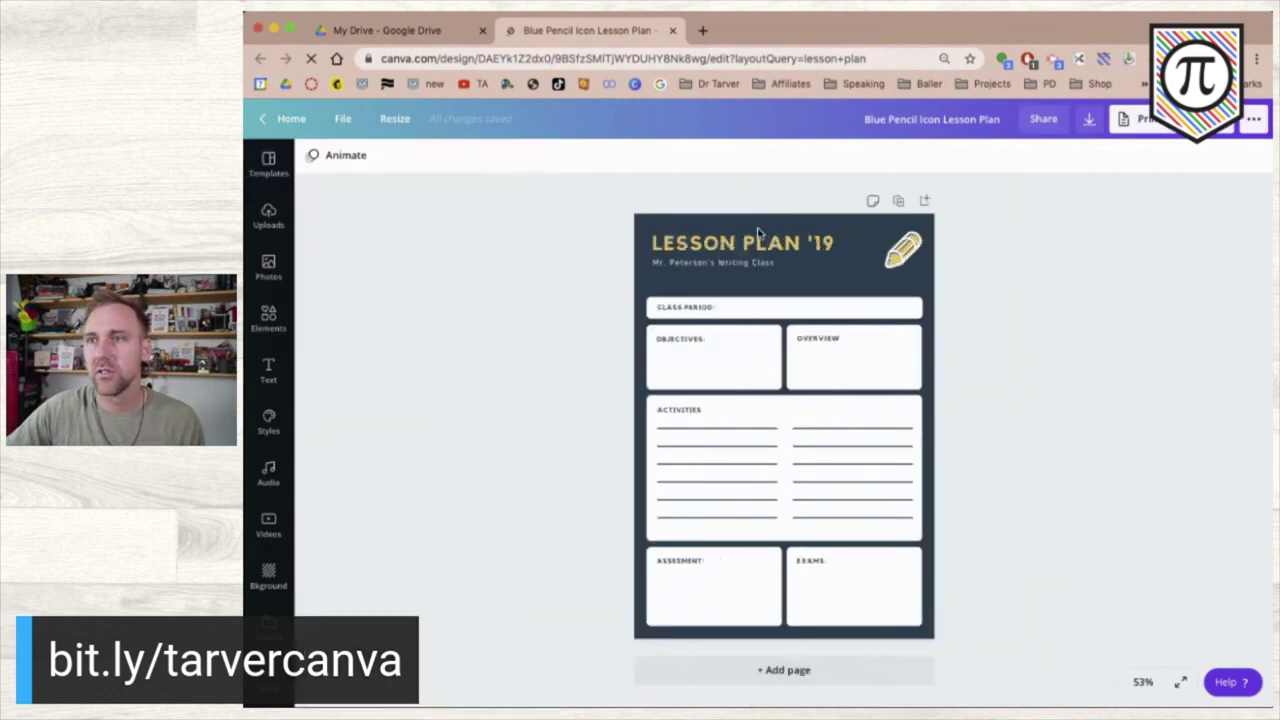
click(828, 248)
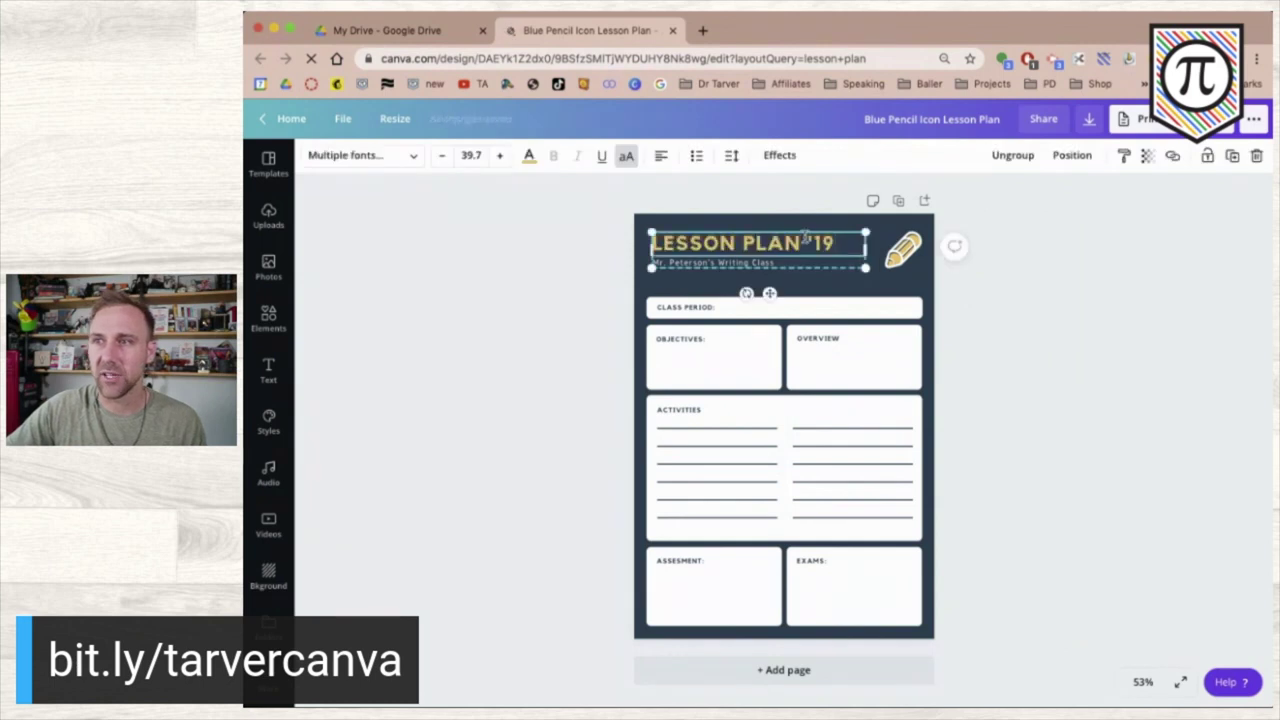
drag(803, 240, 836, 247)
key(BackSpace)
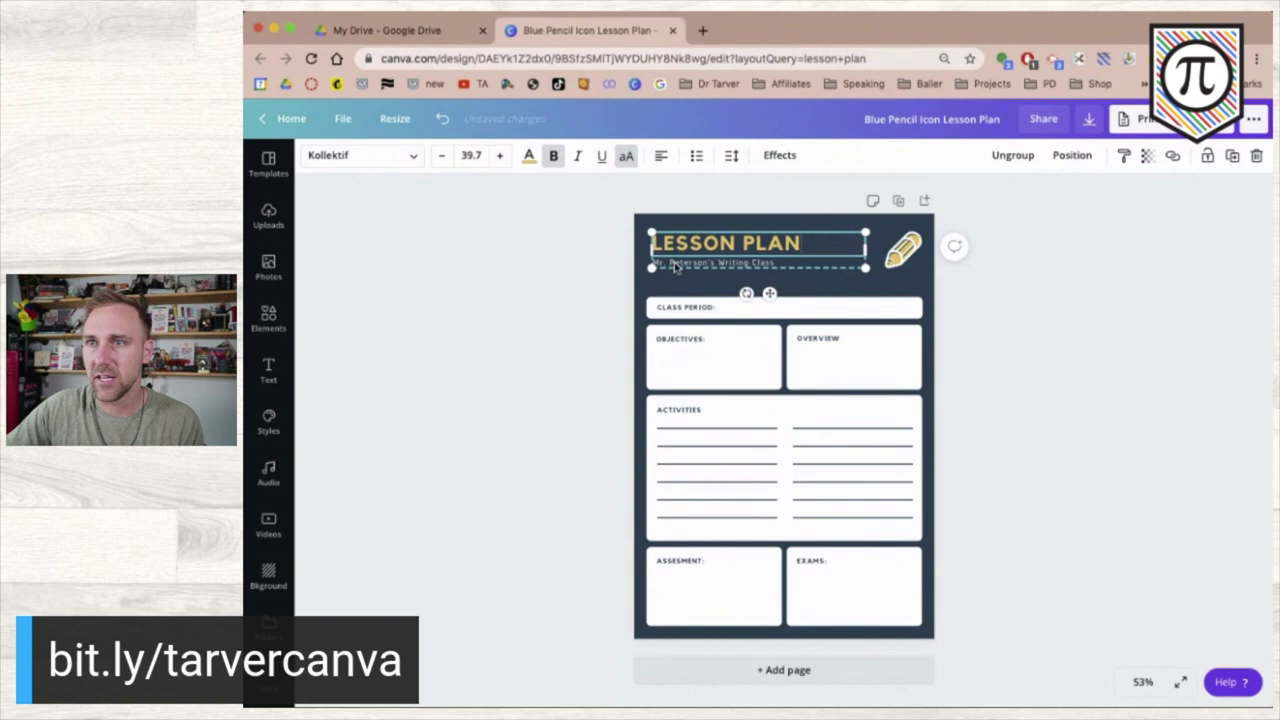
- Delete the subtitle line beneath the LESSON PLAN heading
triple_click(674, 264)
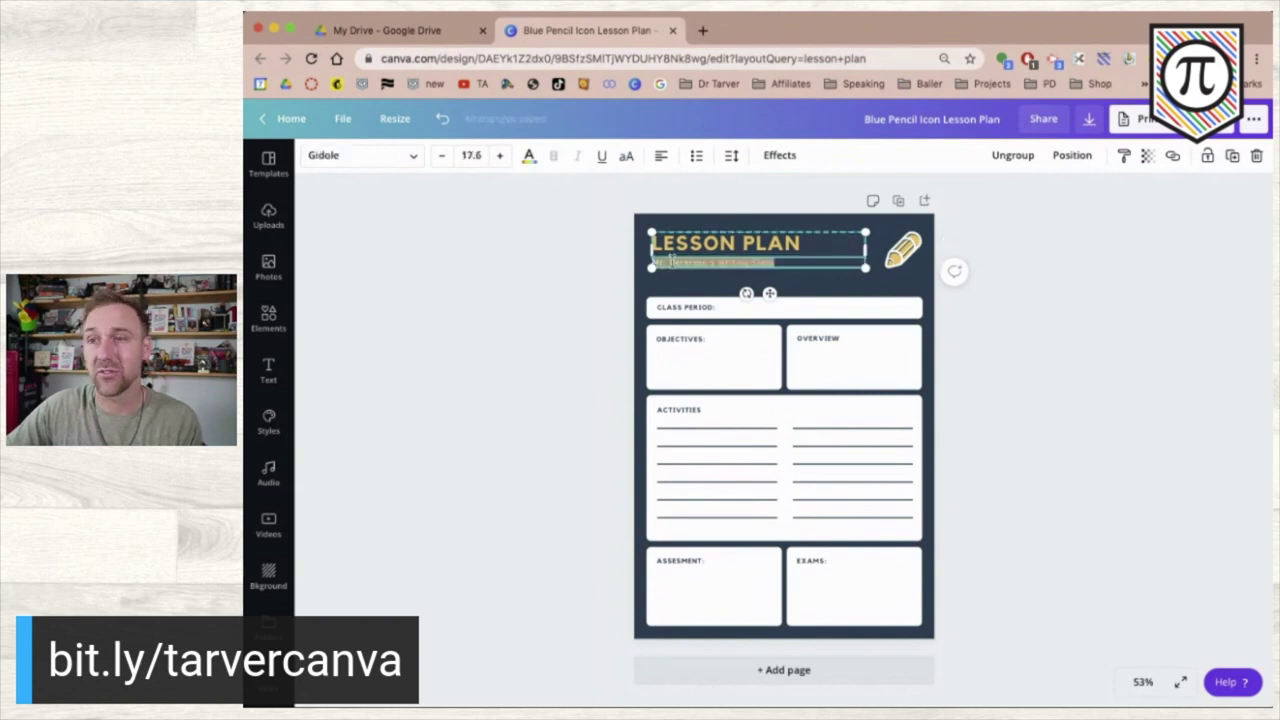
key(BackSpace)
click(593, 258)
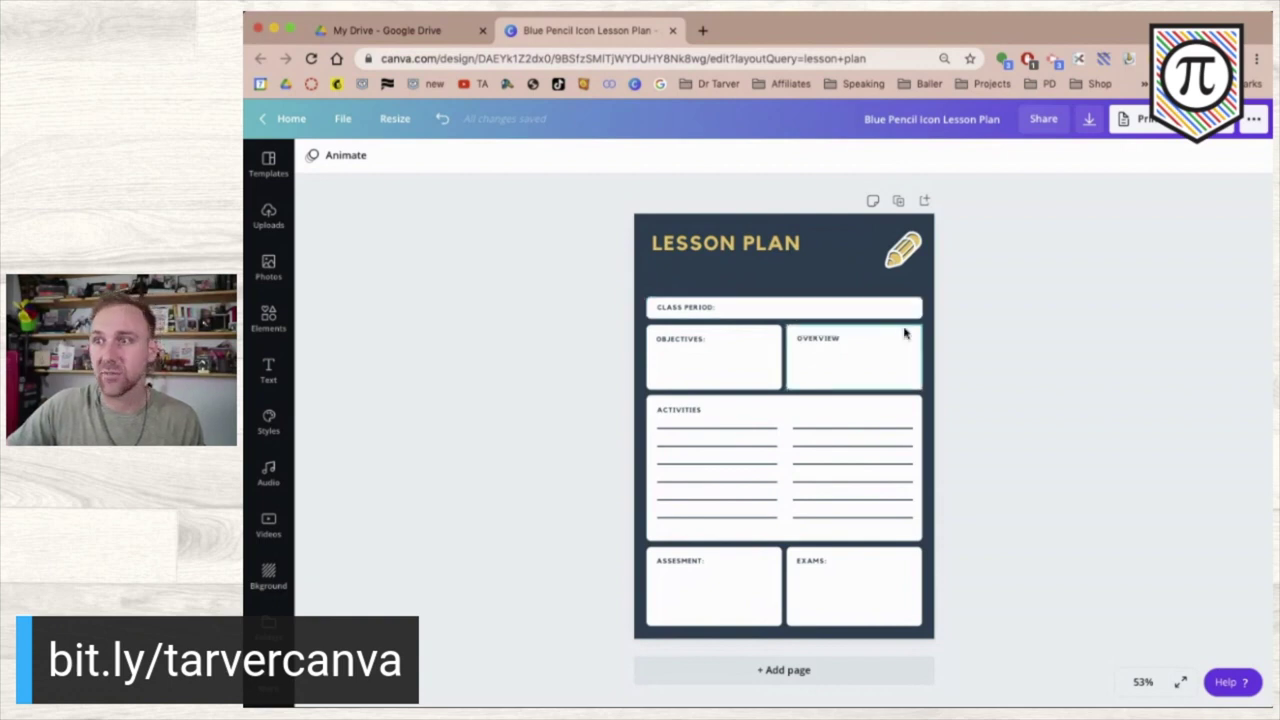
- Delete the pencil illustration and set the light wood photo as the page background
click(640, 217)
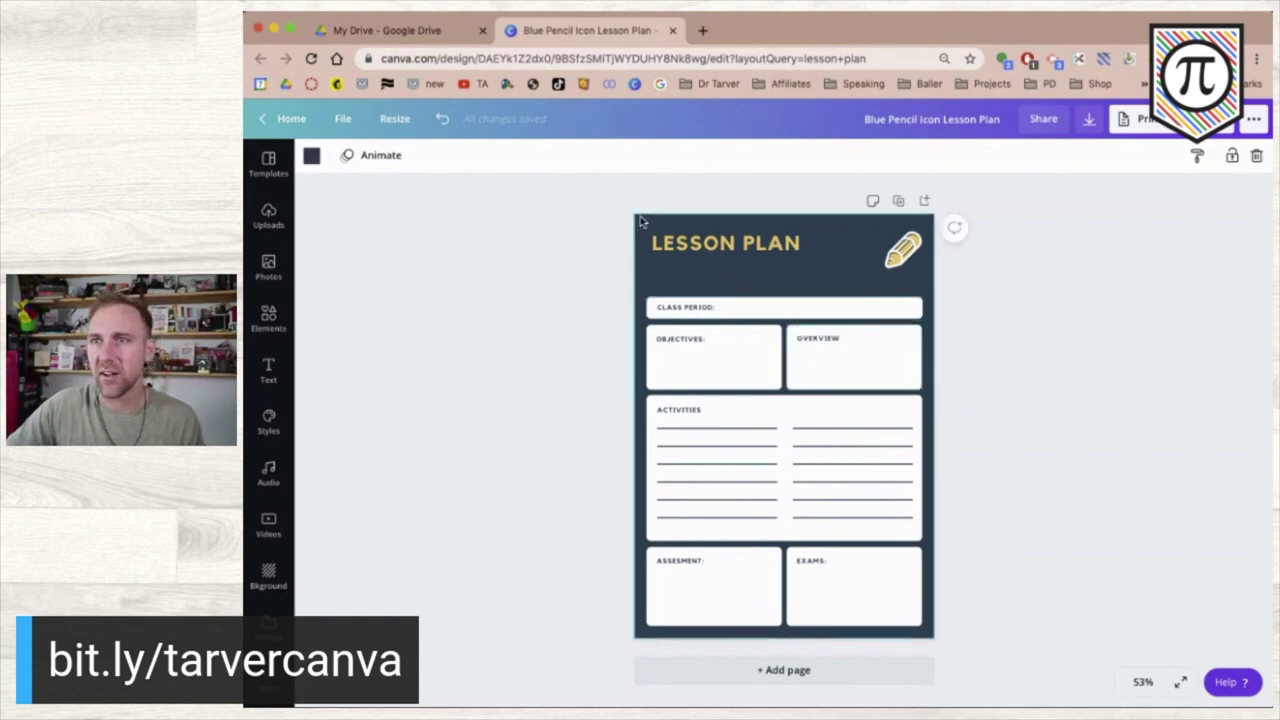
click(309, 156)
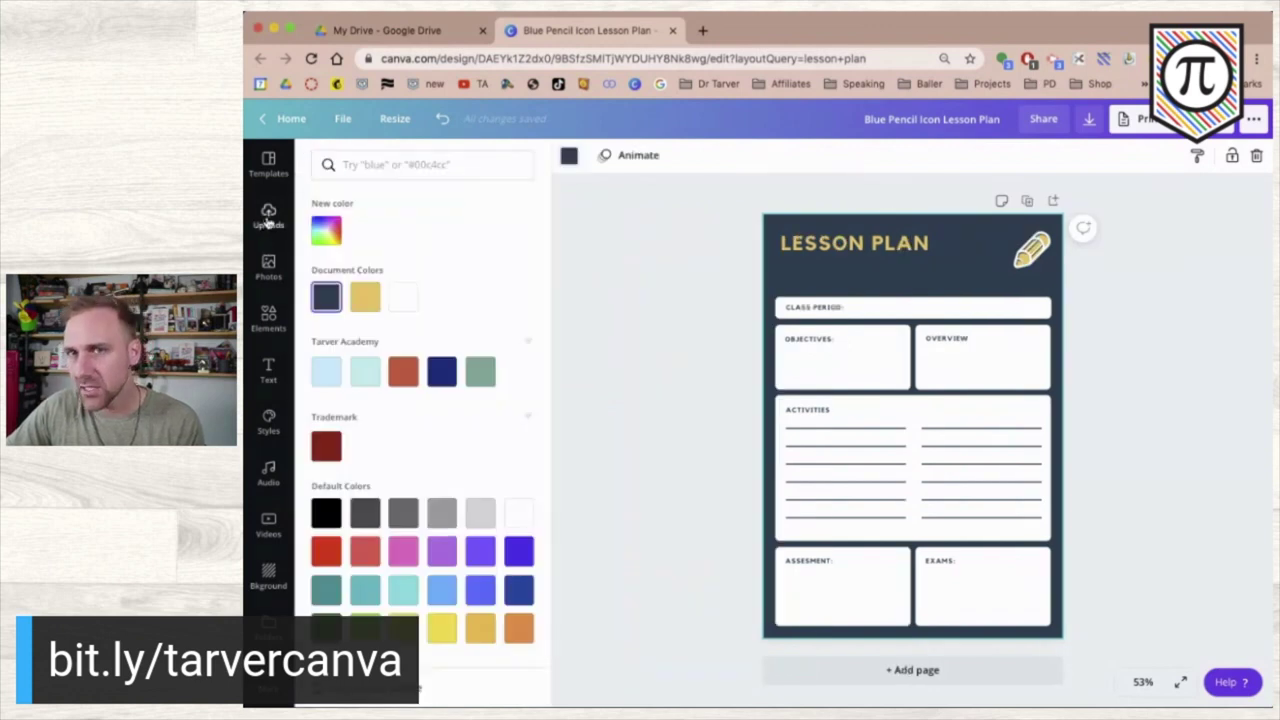
click(268, 628)
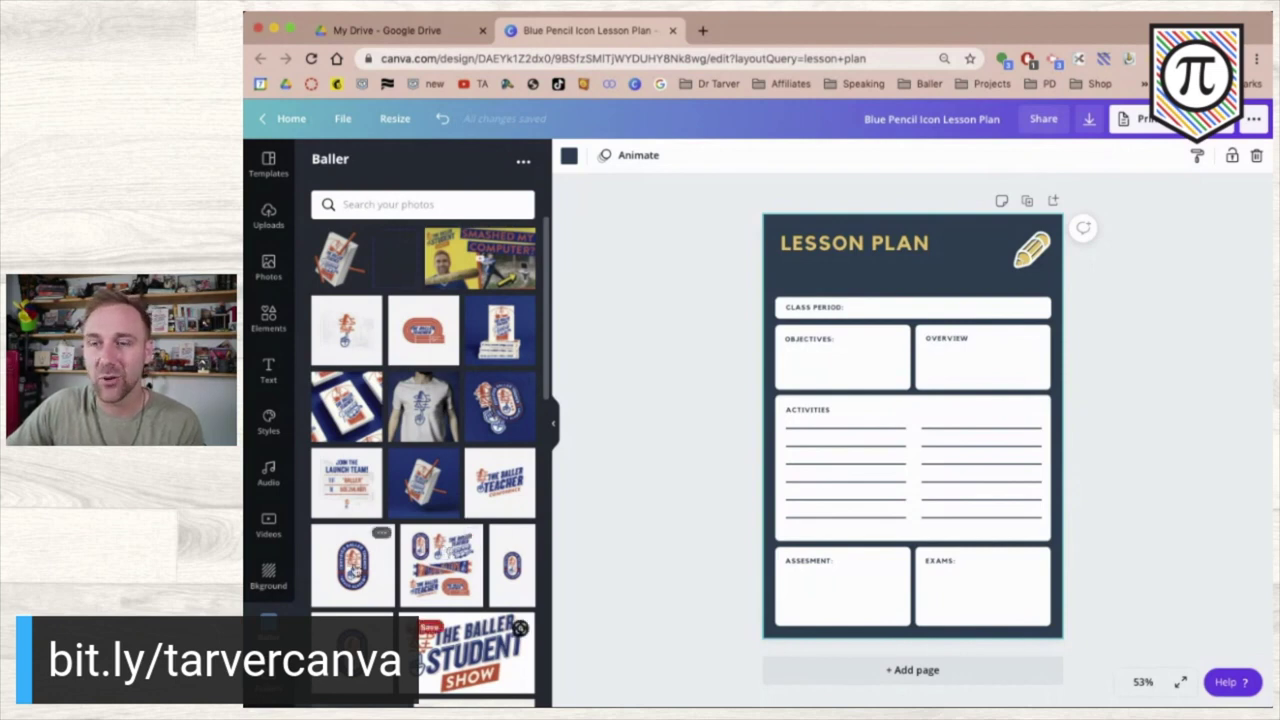
scroll(370, 566, down, 2)
scroll(355, 570, up, 2)
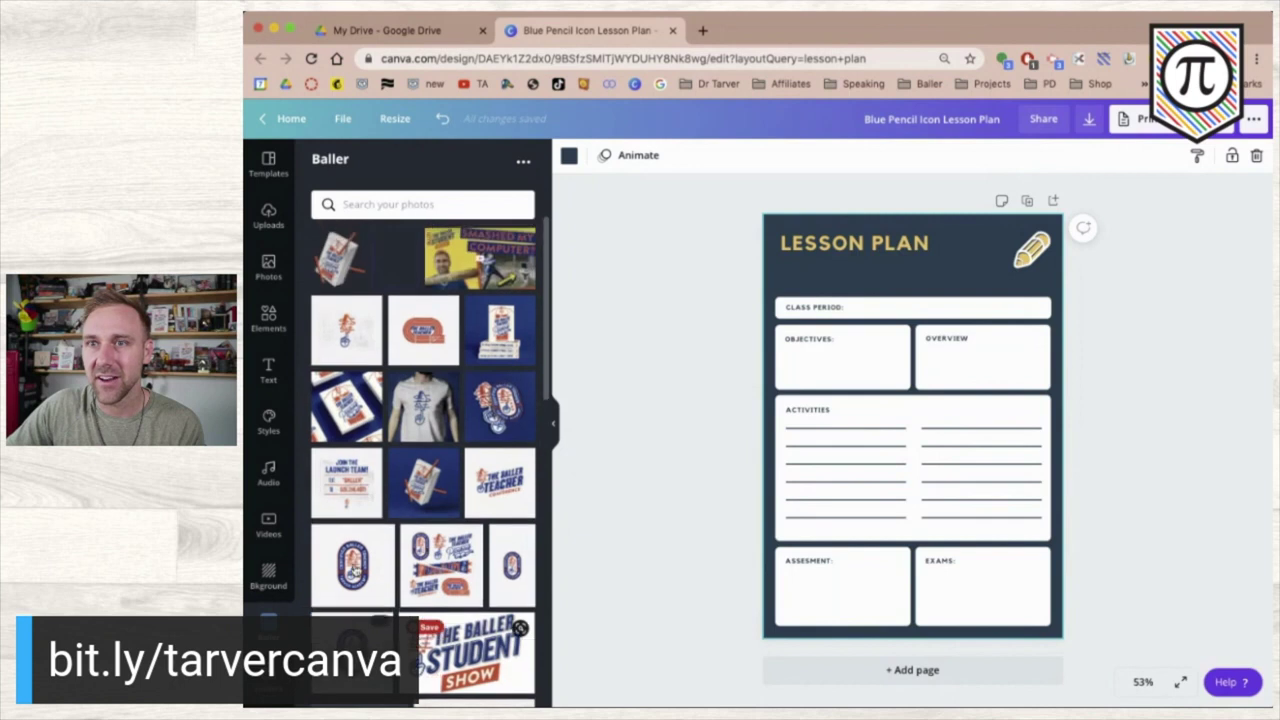
scroll(370, 540, down, 3)
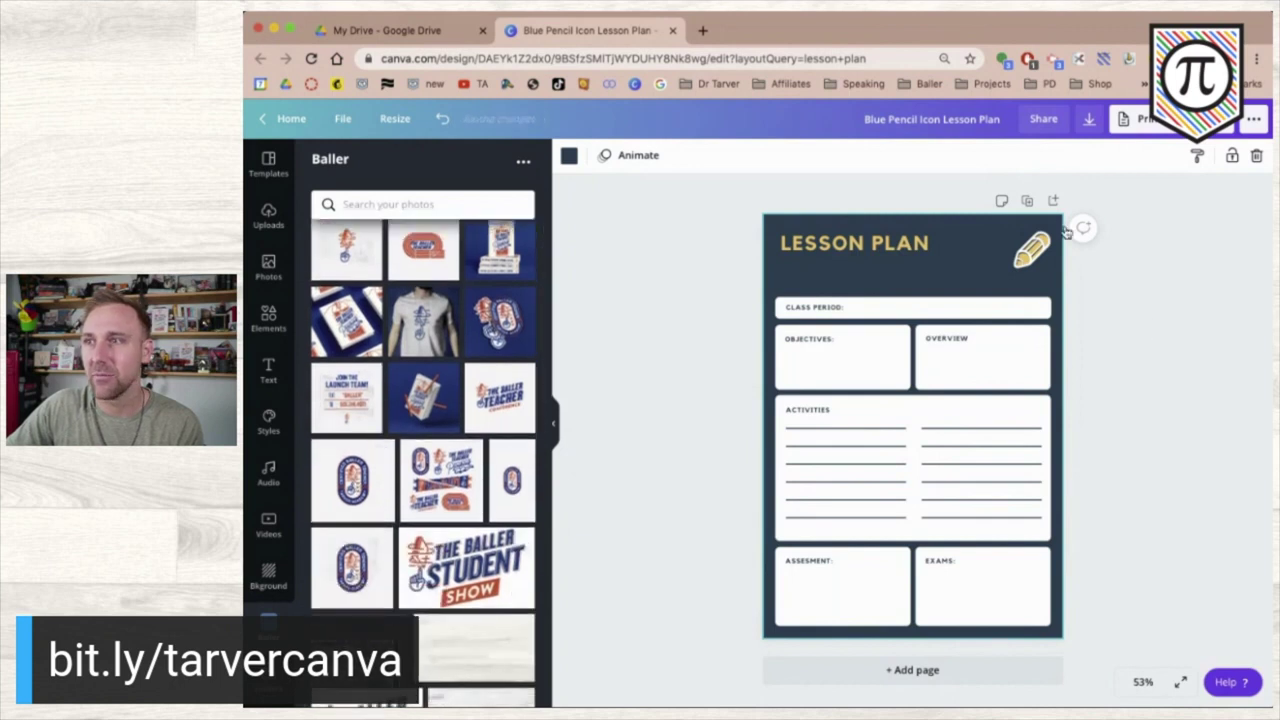
click(1032, 250)
key(Delete)
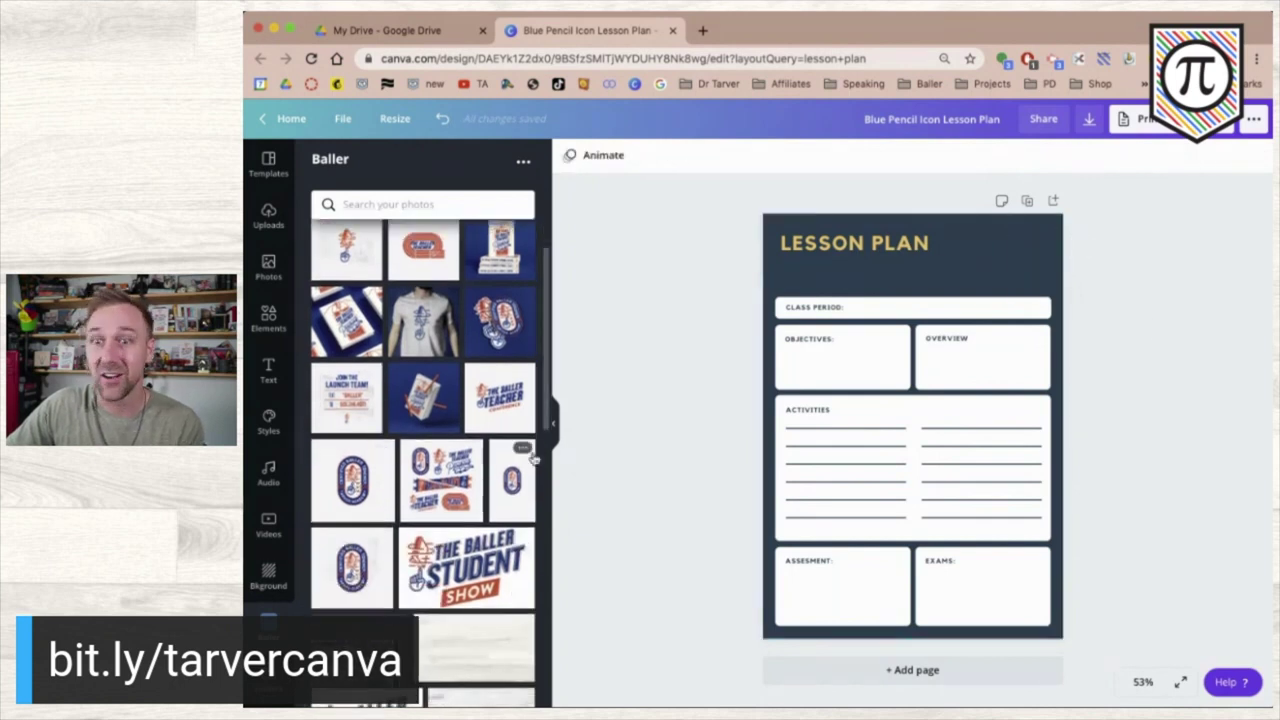
scroll(323, 497, down, 10)
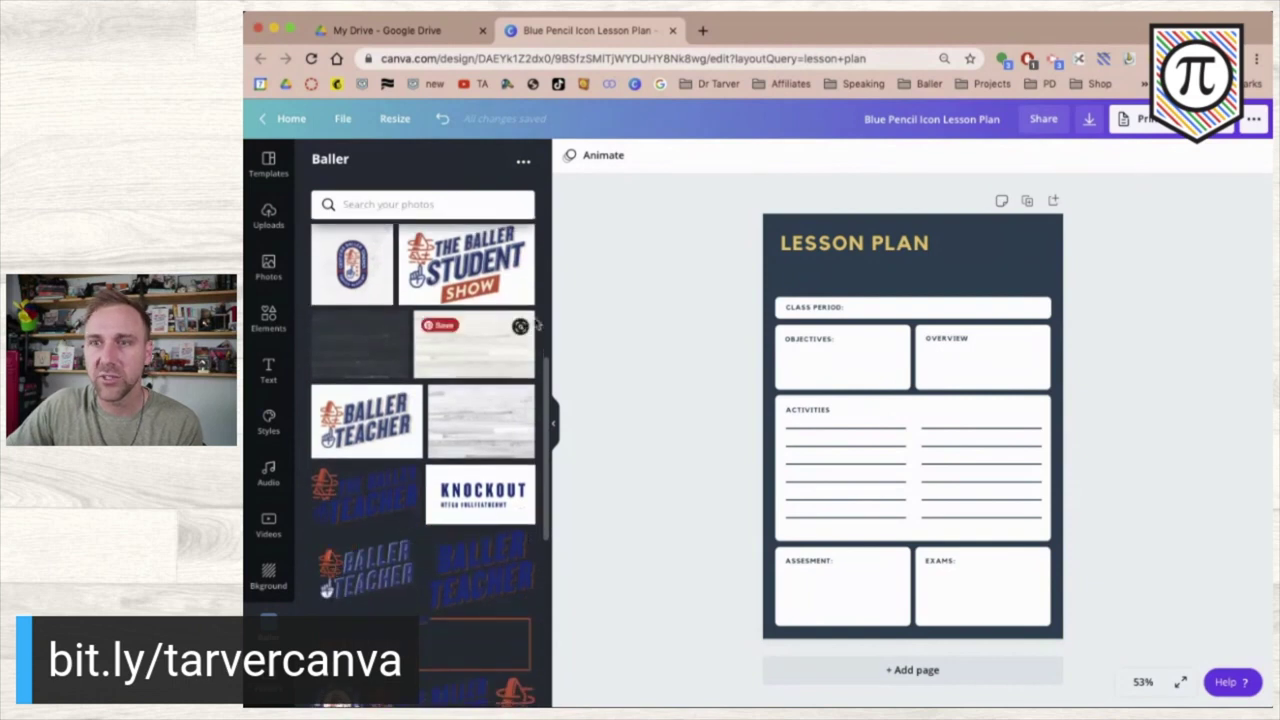
drag(467, 356, 810, 243)
- Recolour the LESSON PLAN heading to the orange brand colour
double_click(805, 247)
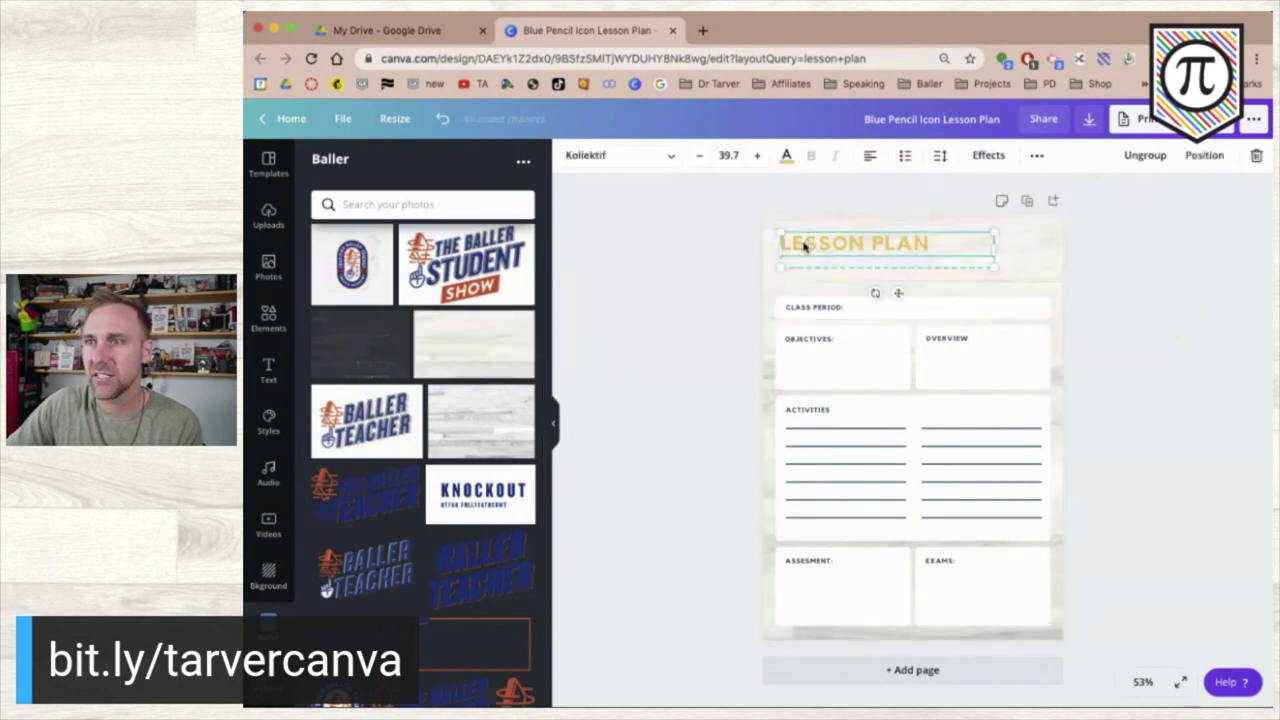
click(786, 156)
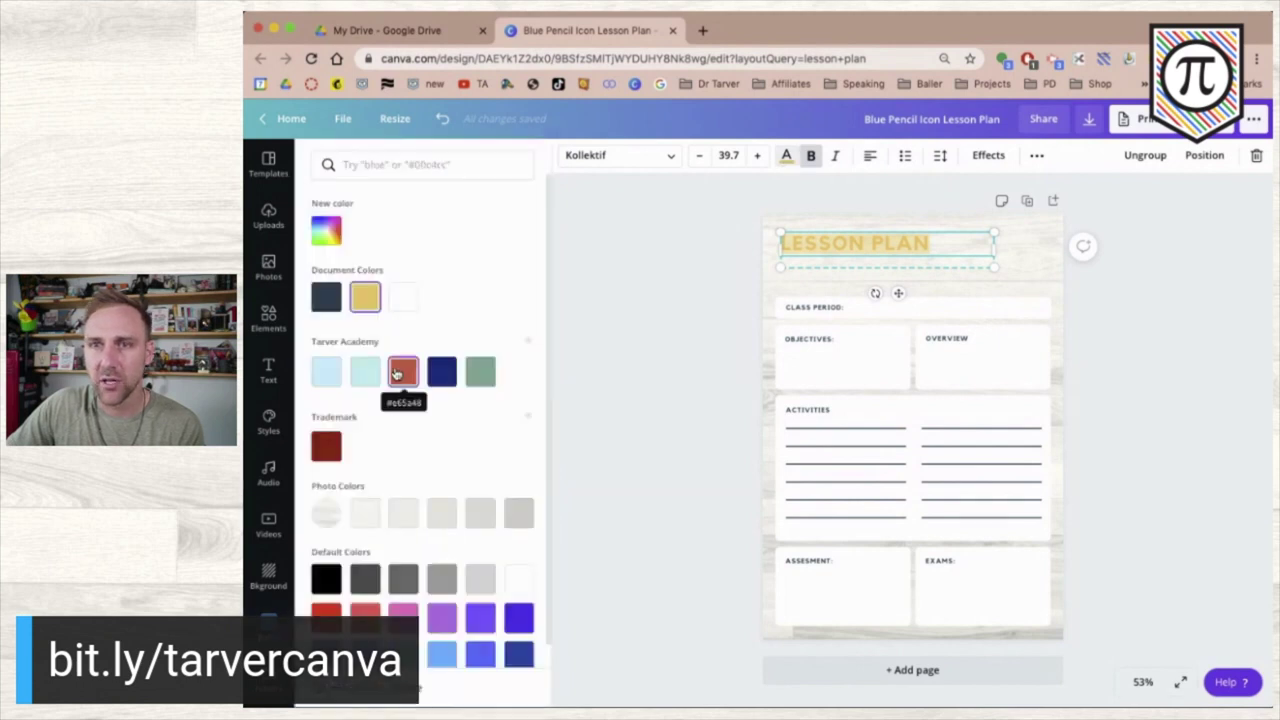
click(403, 372)
click(680, 358)
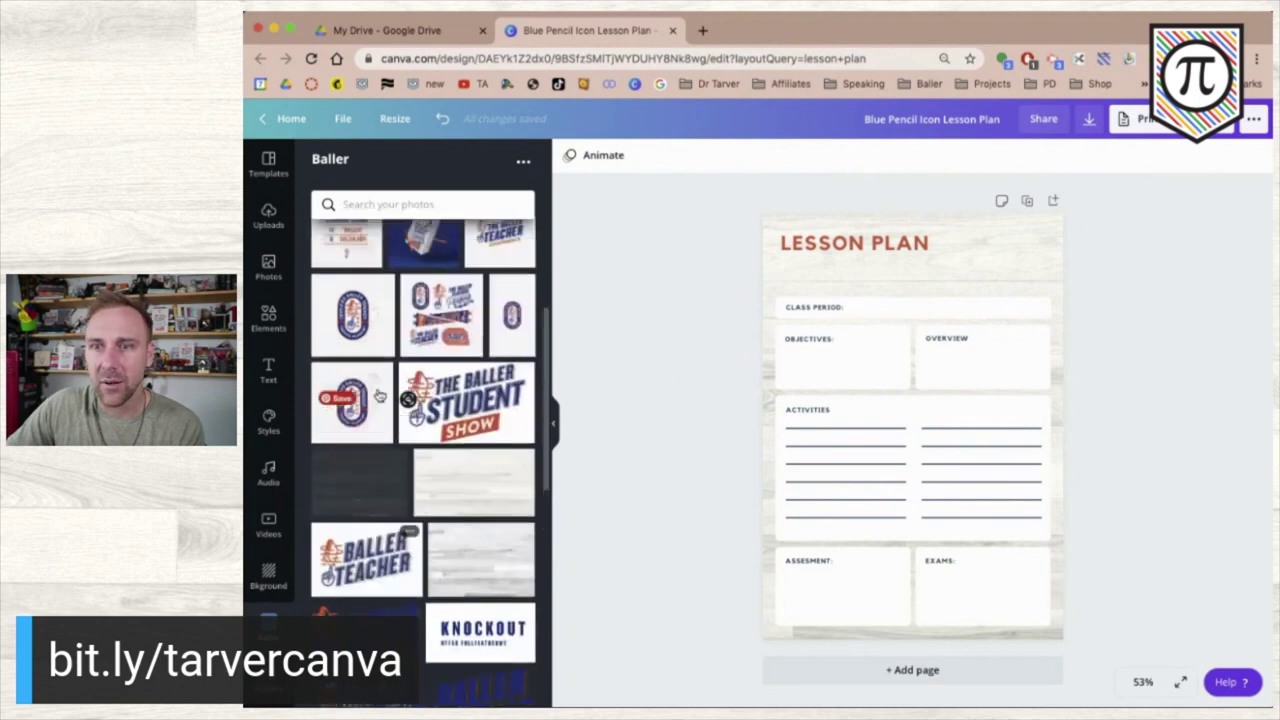
- Add the pencil-and-hand graphic from the Baller photos to the page
scroll(378, 397, down, 3)
scroll(400, 400, down, 2)
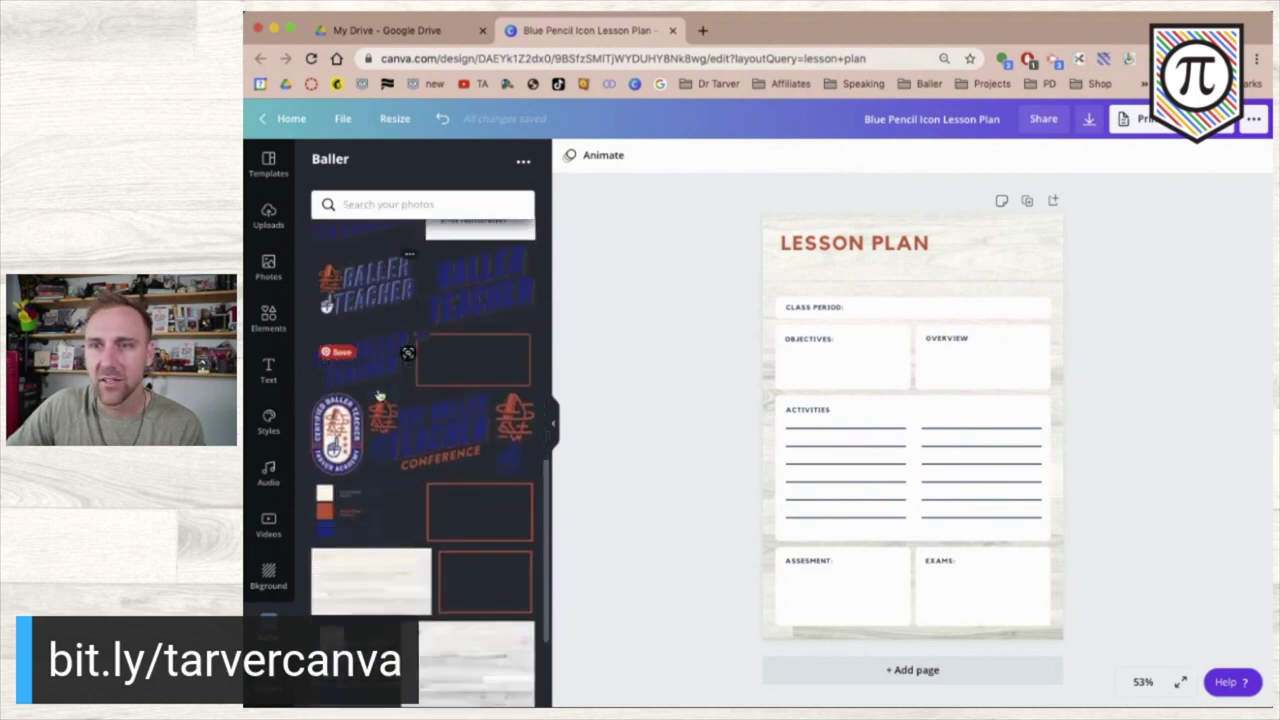
click(514, 460)
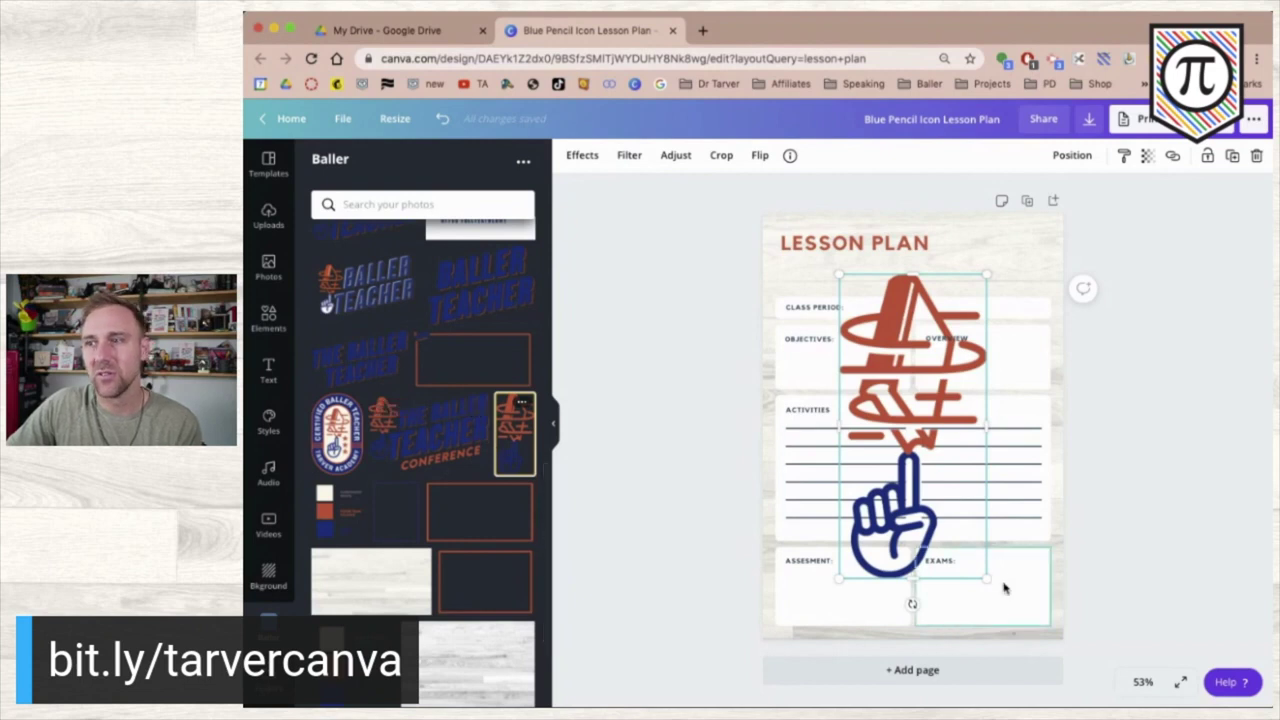
- Shrink the pencil graphic to a small icon beside the LESSON PLAN title
drag(984, 578, 877, 352)
mouse_move(862, 290)
mouse_down()
mouse_move(795, 240)
mouse_move(798, 223)
mouse_move(834, 224)
mouse_move(803, 236)
mouse_move(844, 244)
mouse_move(877, 272)
mouse_move(860, 272)
mouse_up()
click(743, 223)
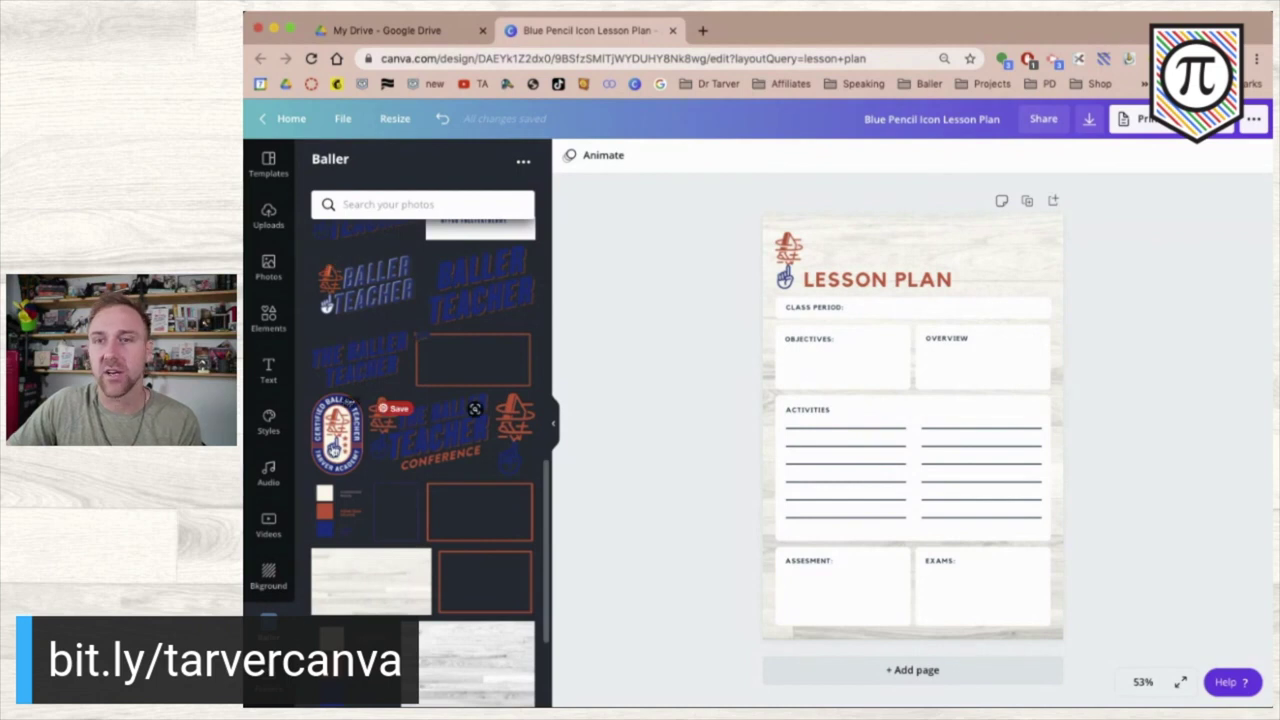
- Add the certified teacher badge, shrink it, and place it in the top-right corner
click(333, 450)
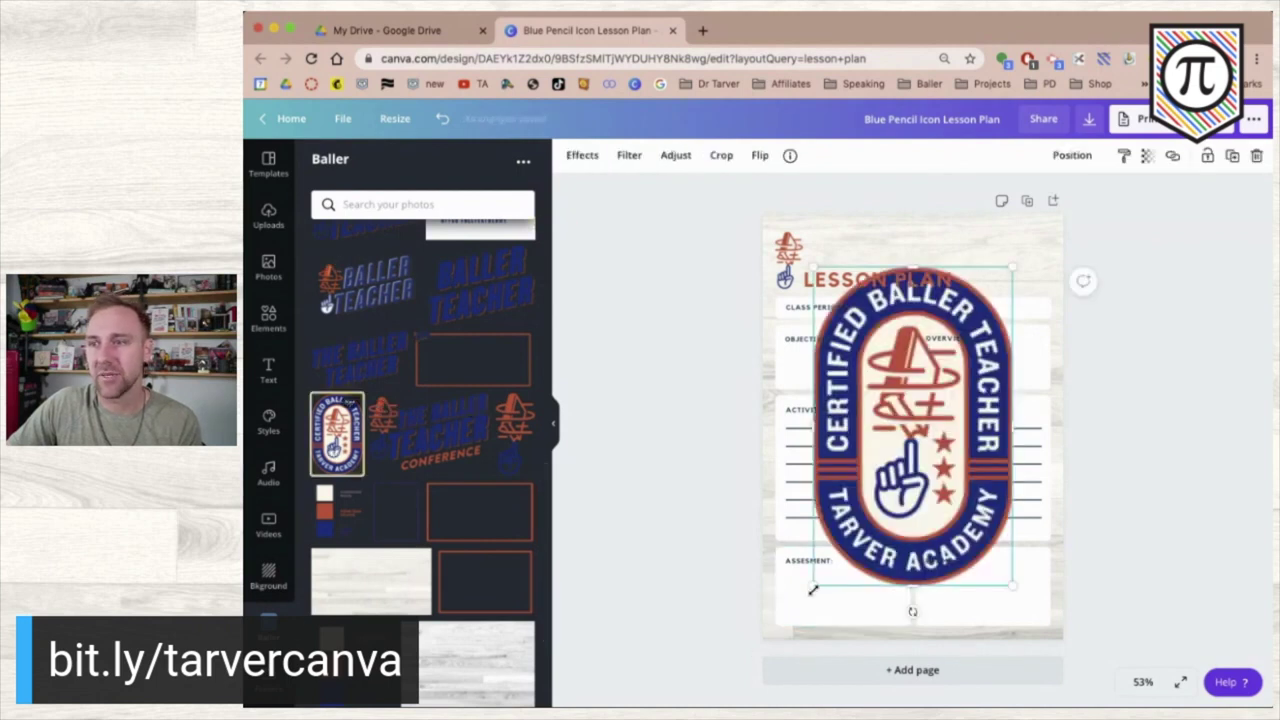
drag(814, 585, 995, 372)
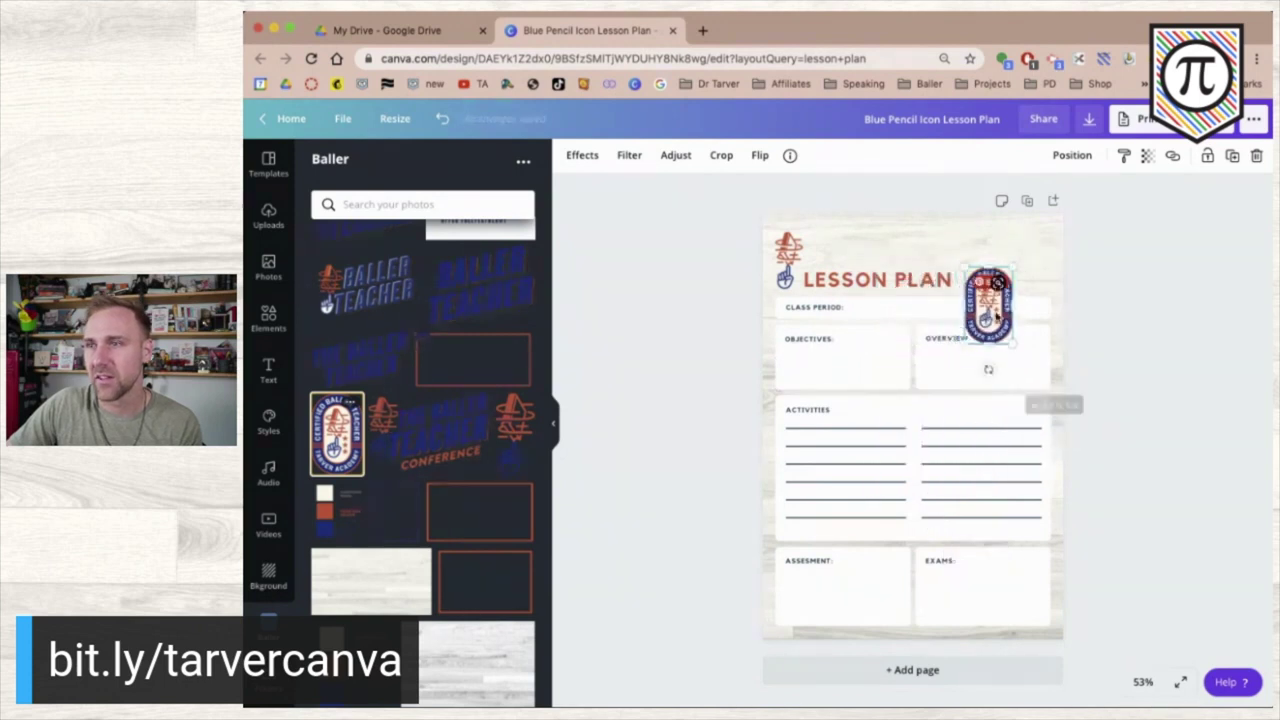
drag(995, 315, 1010, 291)
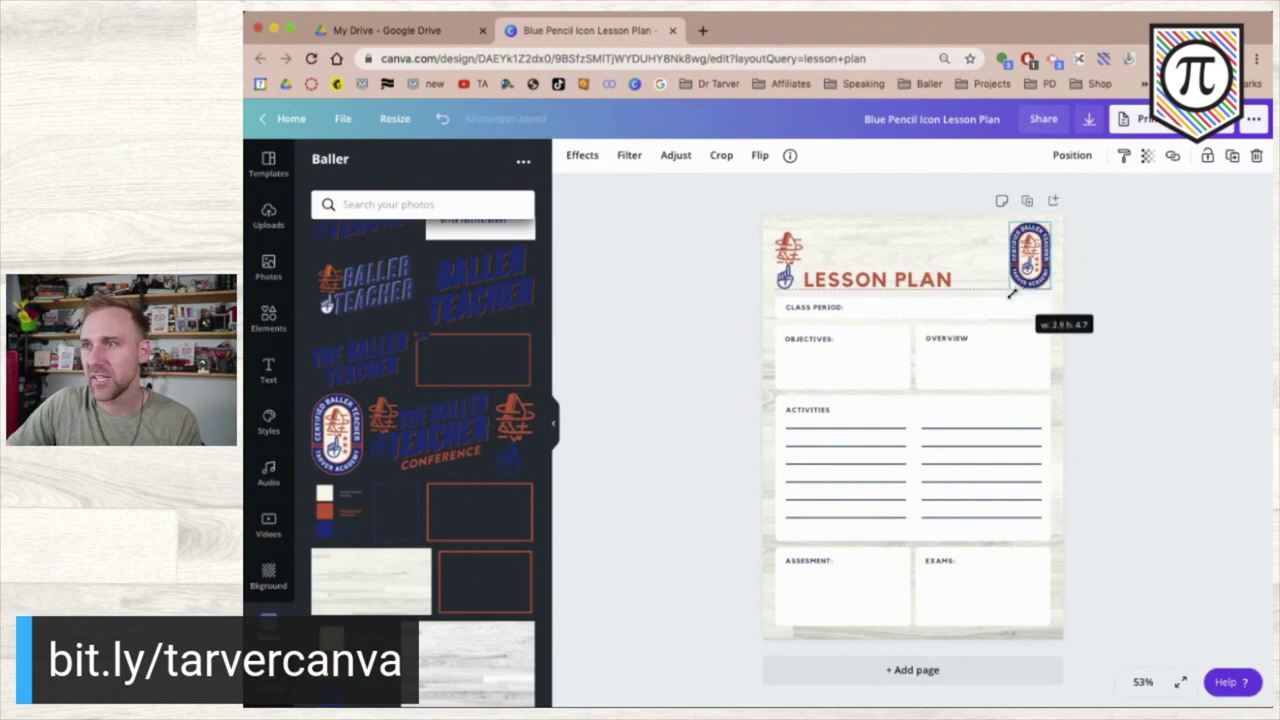
click(1160, 310)
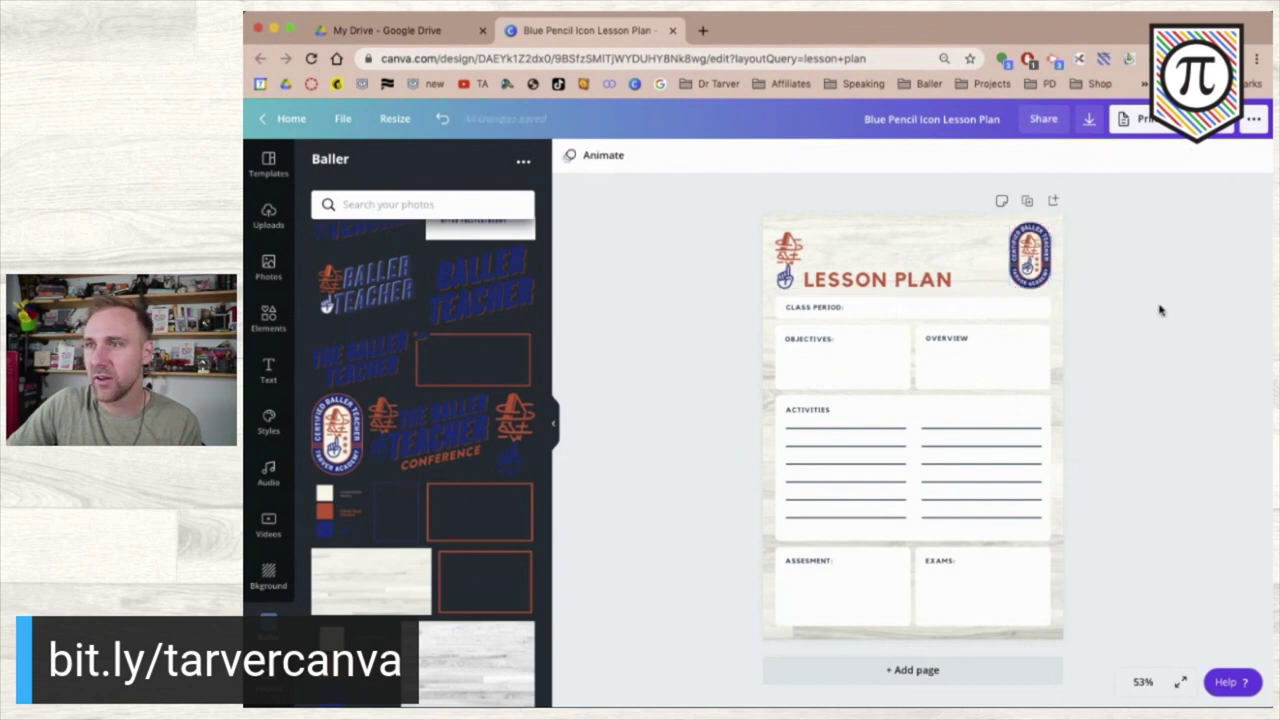
- Delete the pencil icon and move the LESSON PLAN title up to the page top
click(792, 274)
key(Delete)
mouse_move(840, 282)
mouse_down()
mouse_move(823, 229)
mouse_move(808, 239)
mouse_up()
key(Escape)
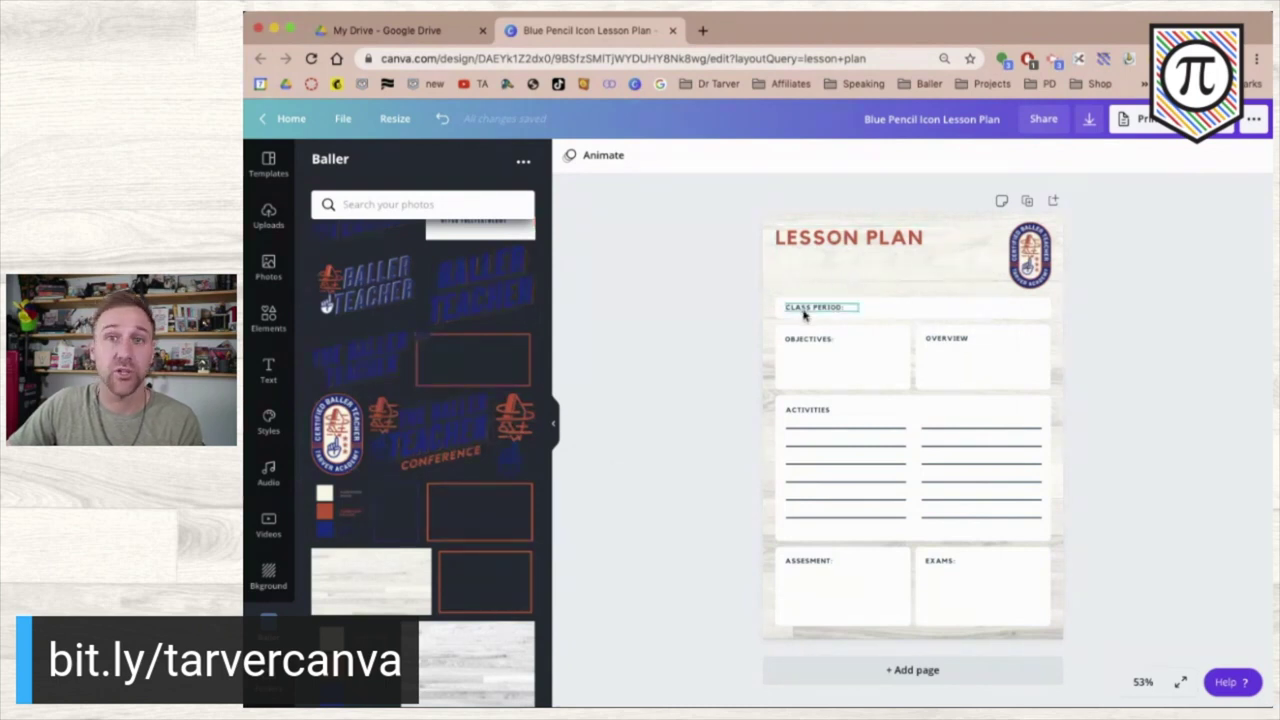
- Narrow the CLASS PERIOD box to half width and duplicate the field above it
click(965, 313)
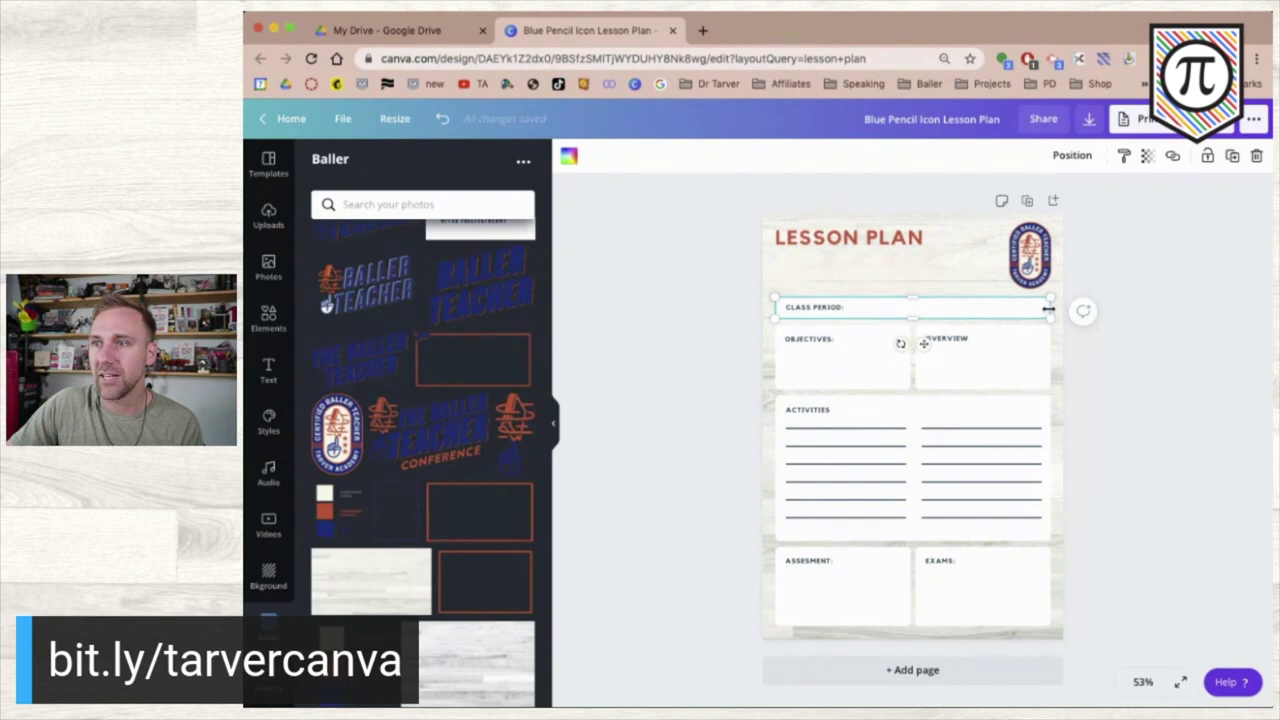
drag(1046, 309, 908, 306)
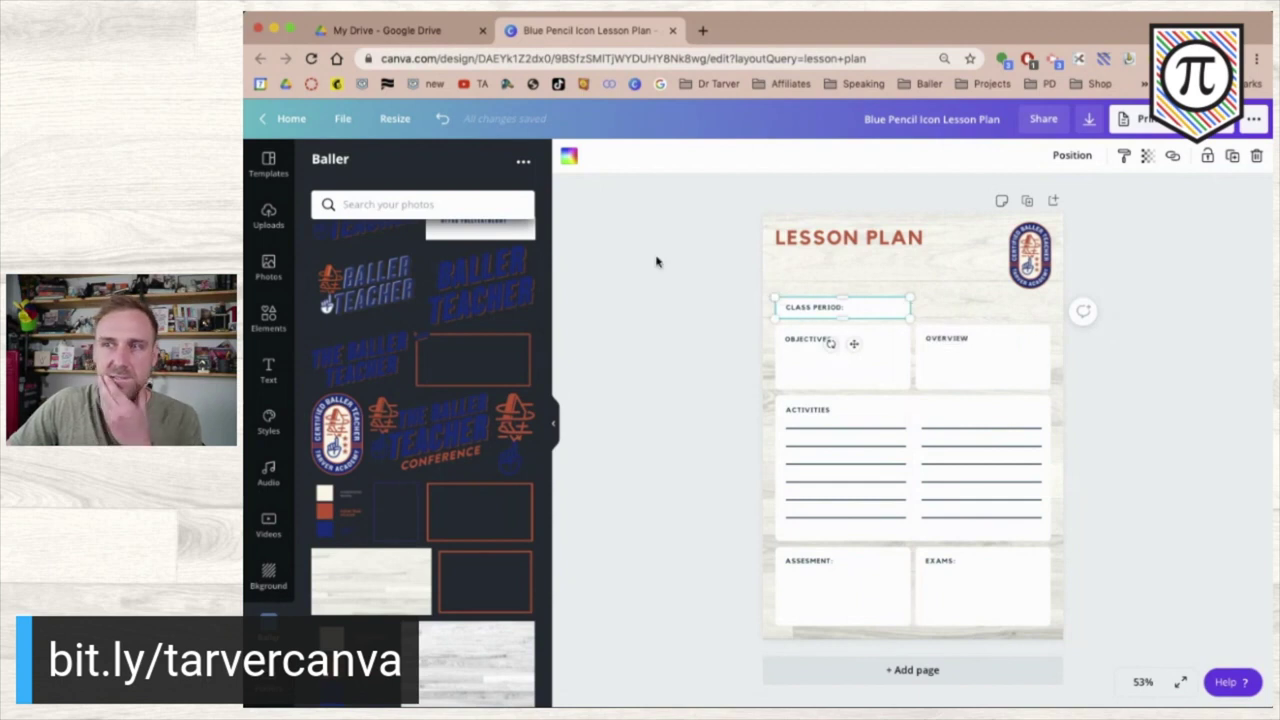
drag(713, 307, 845, 313)
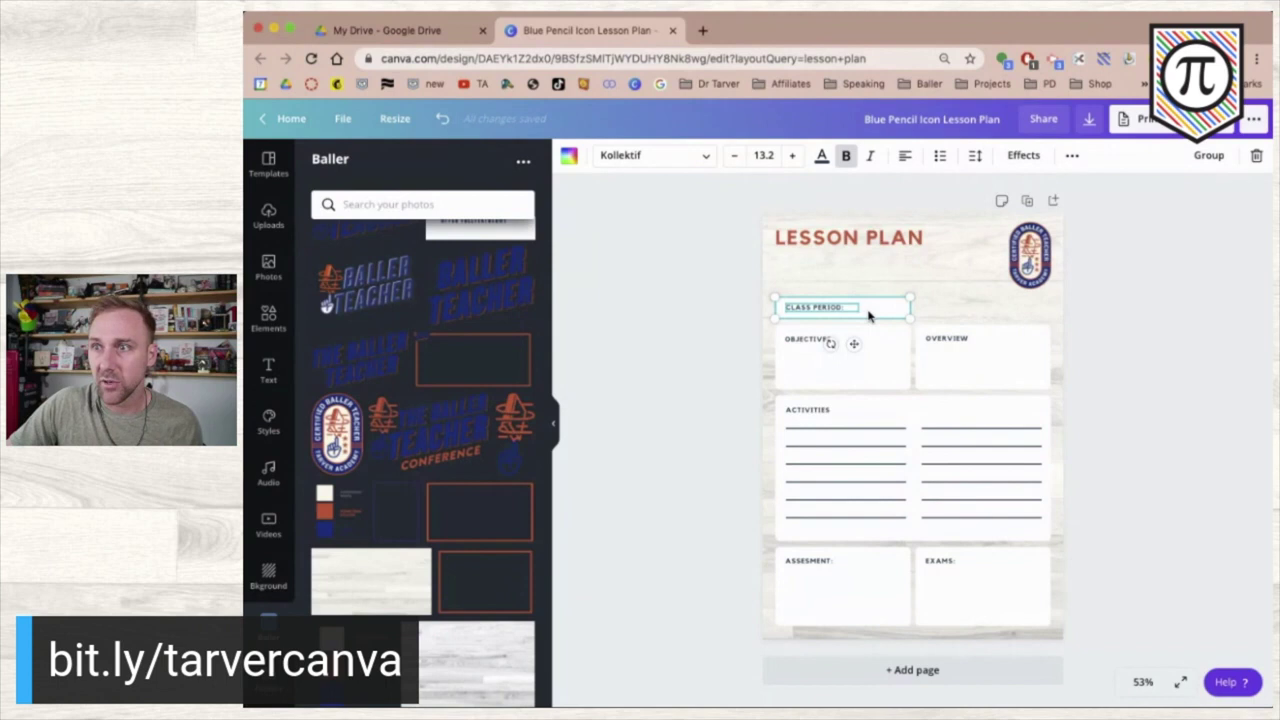
drag(870, 310, 869, 285)
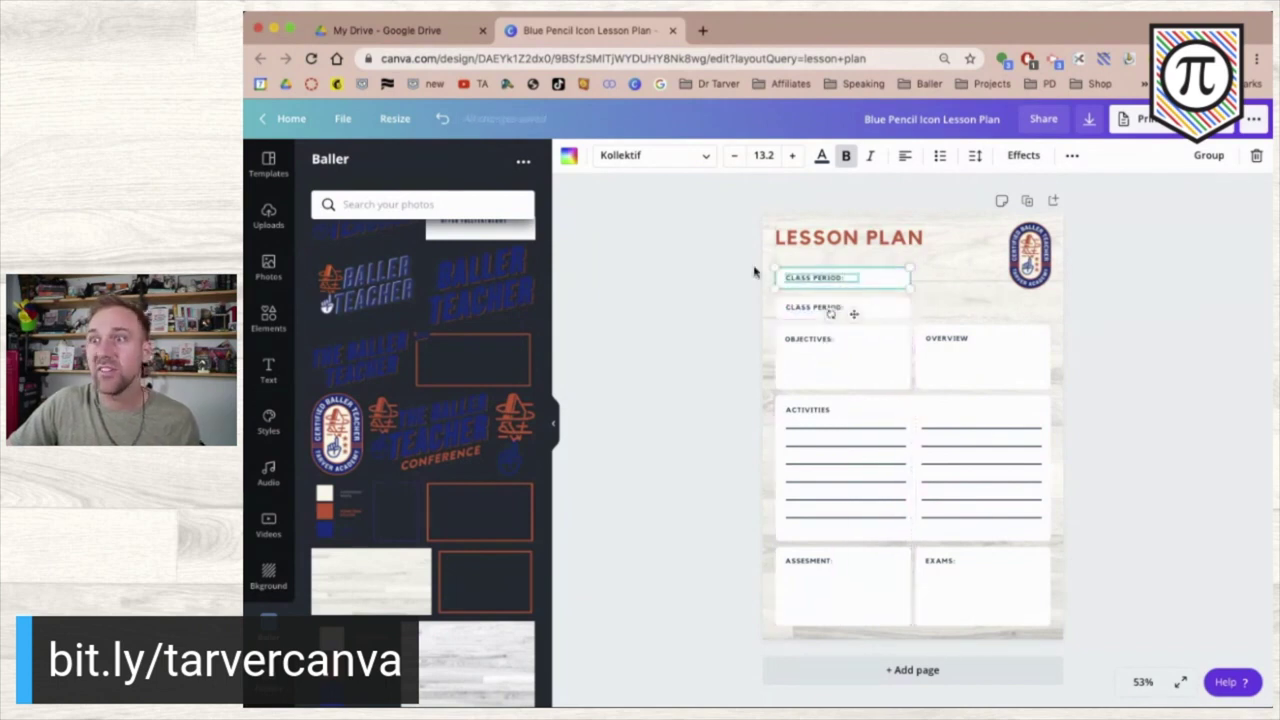
click(706, 295)
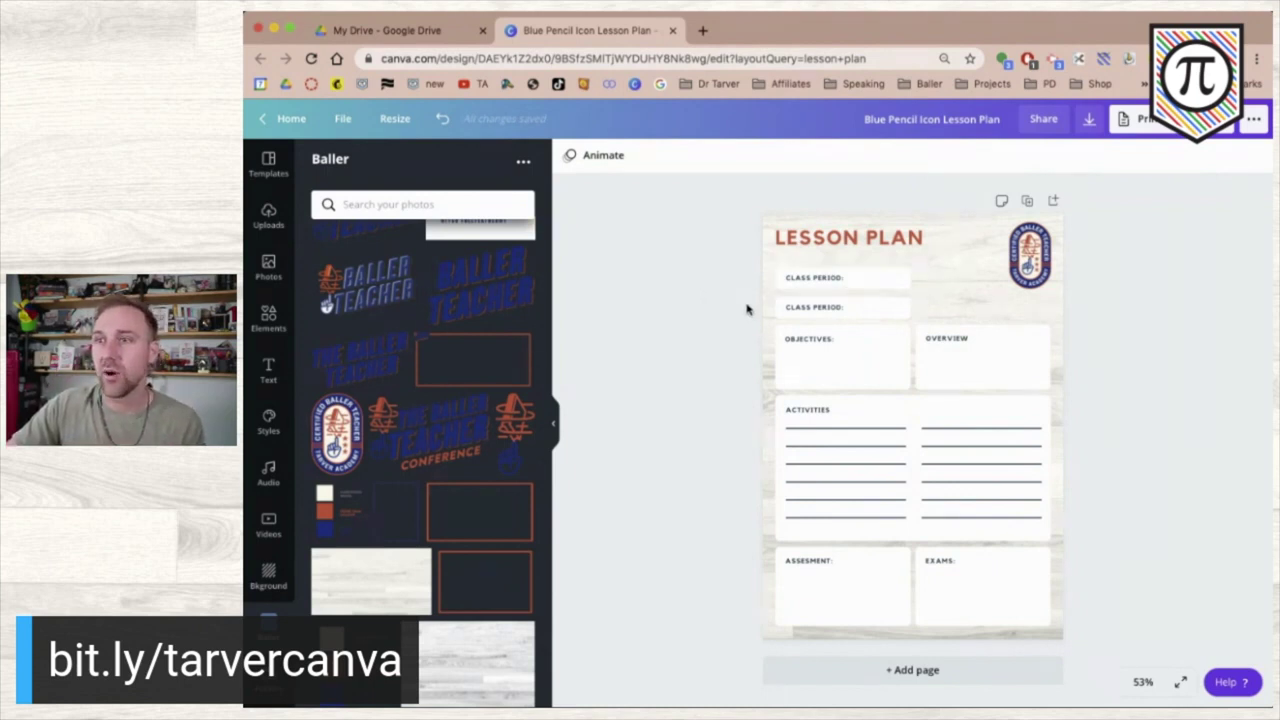
- Place a second copy of the CLASS PERIOD field to the right of the original
double_click(840, 320)
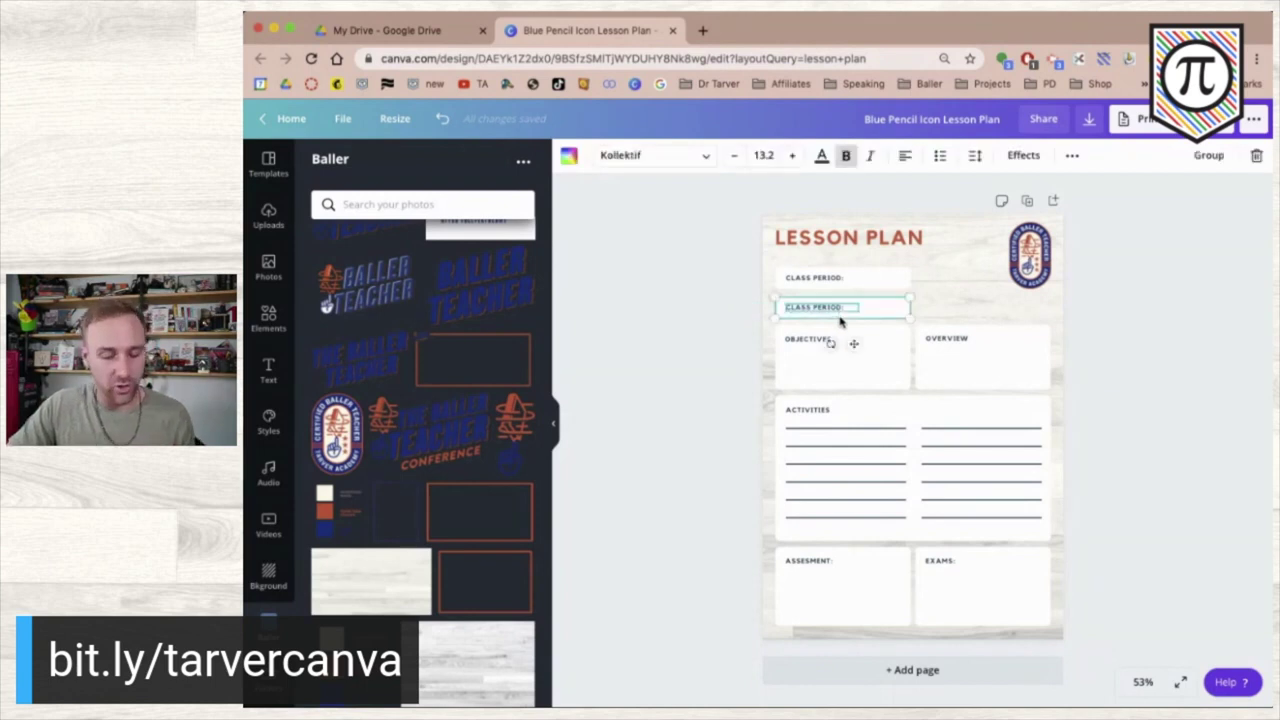
drag(866, 314, 1003, 306)
click(1103, 337)
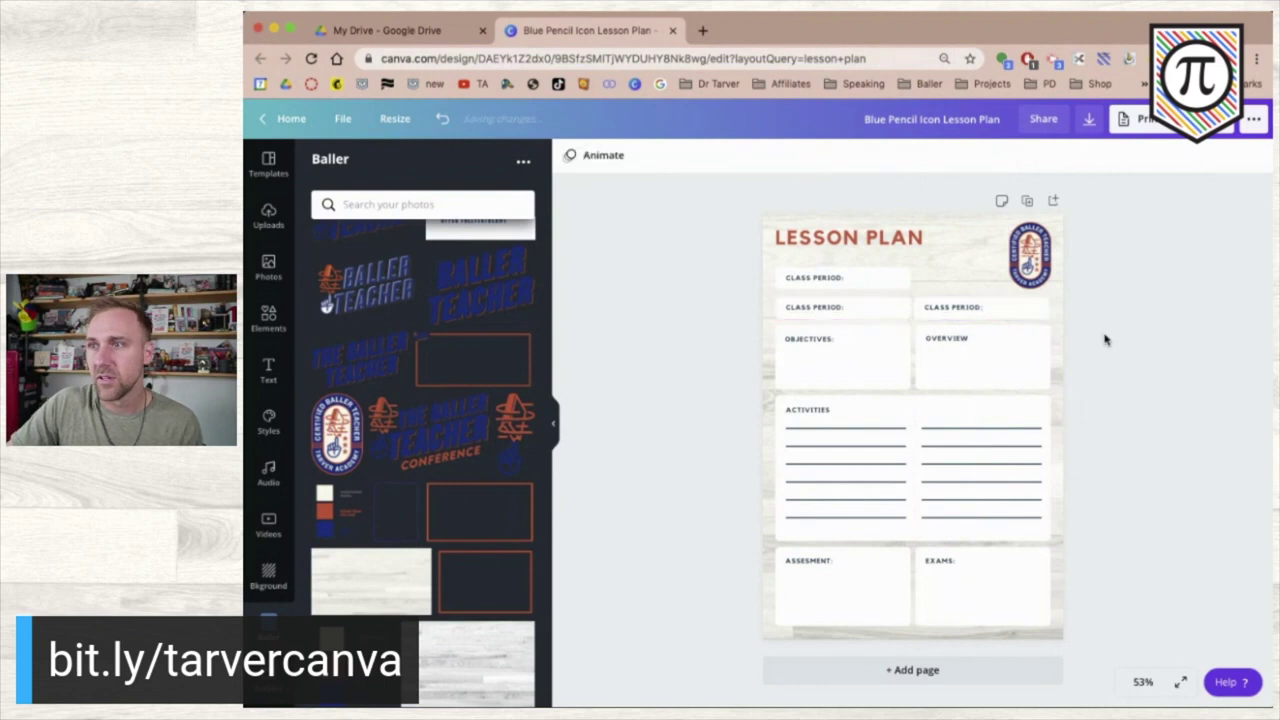
click(940, 311)
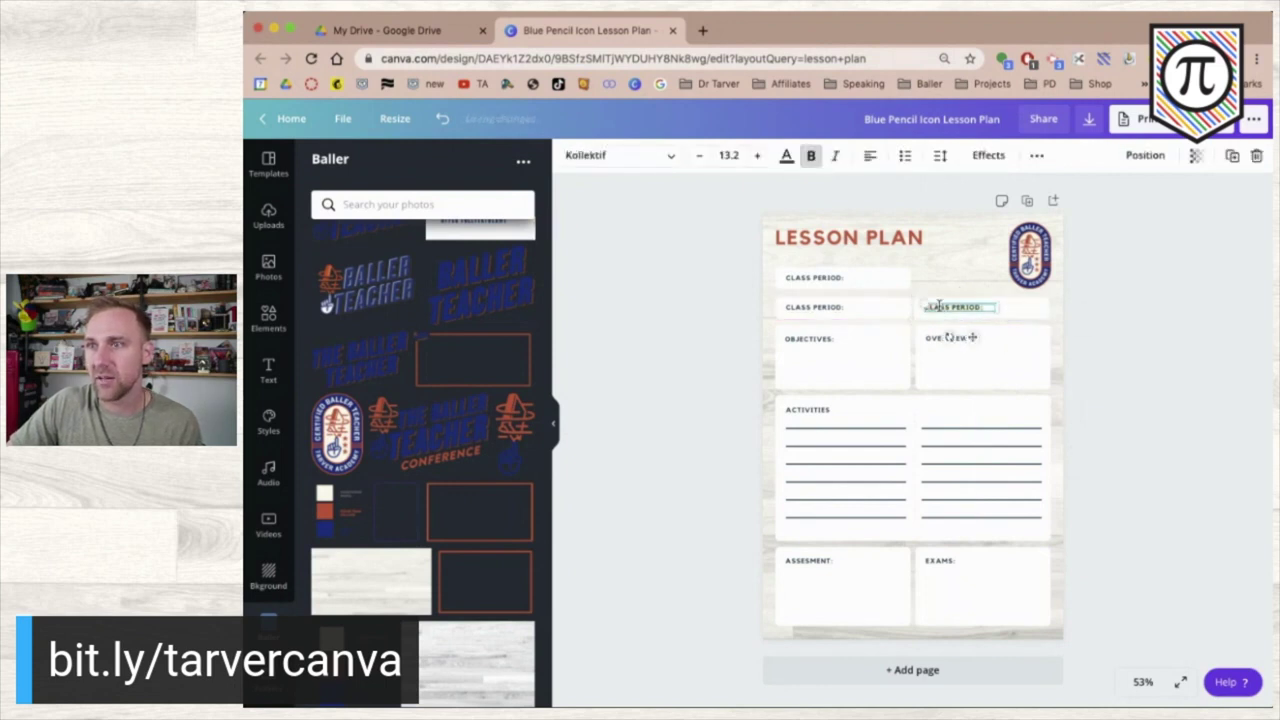
- Relabel the top copied field as WEEK#
click(803, 279)
key(BackSpace)
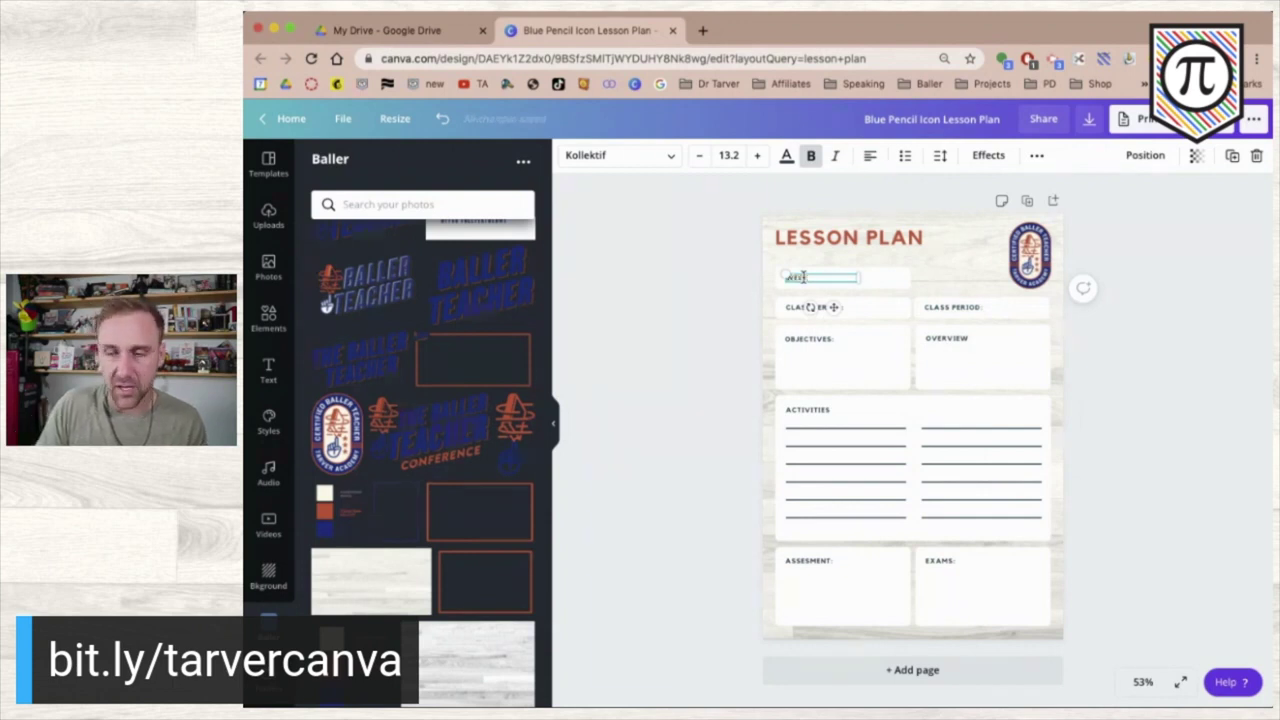
click(725, 342)
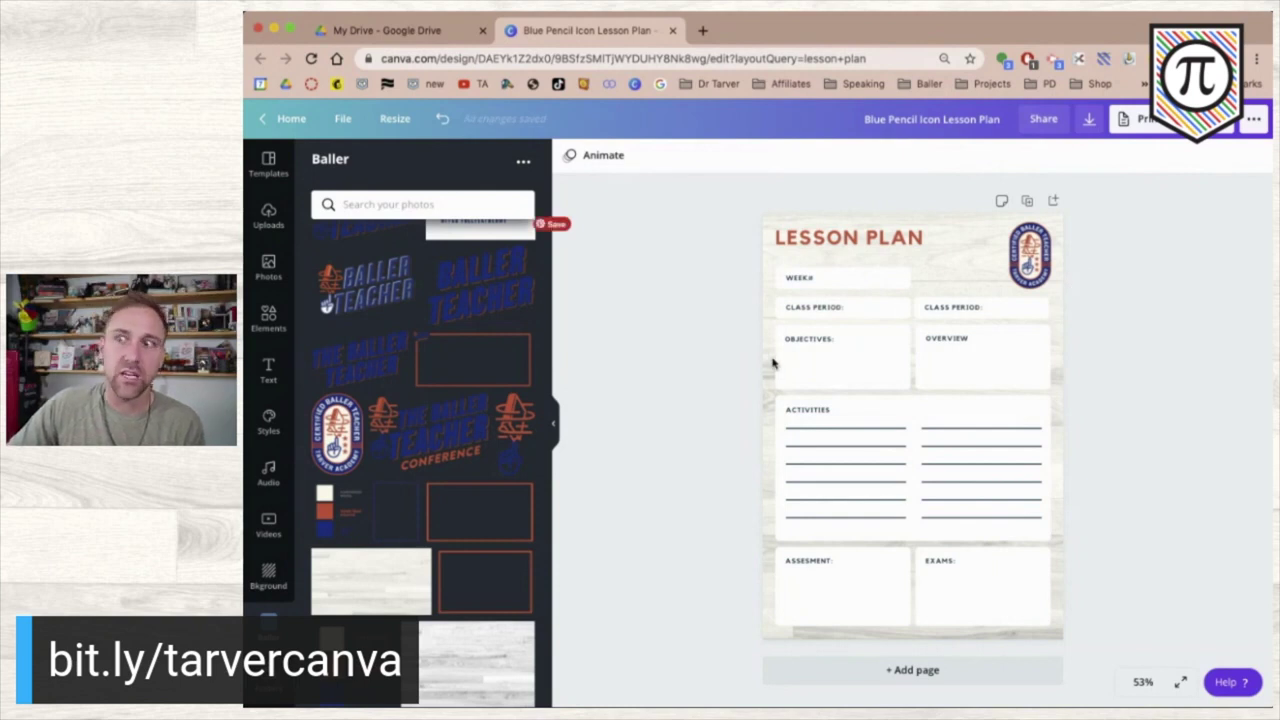
- Retype the right-hand label as DAY, undoing an accidental enlargement
double_click(955, 306)
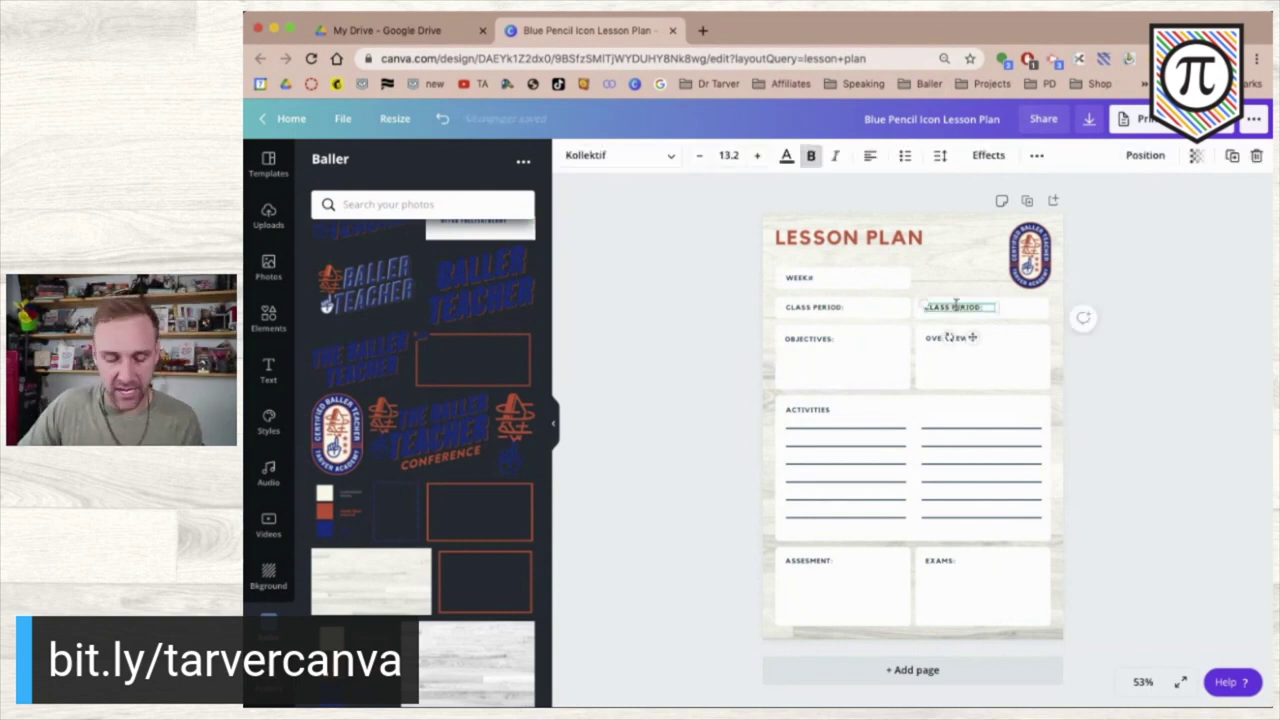
text(DAY)
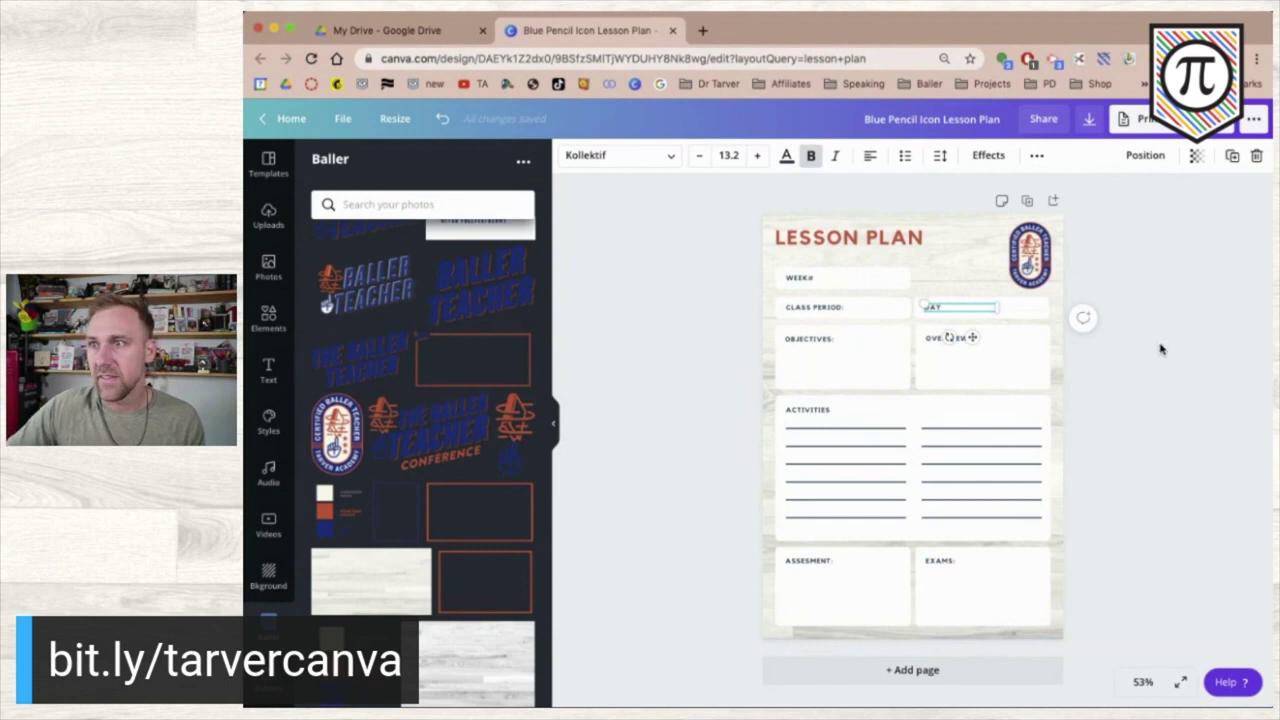
click(1160, 349)
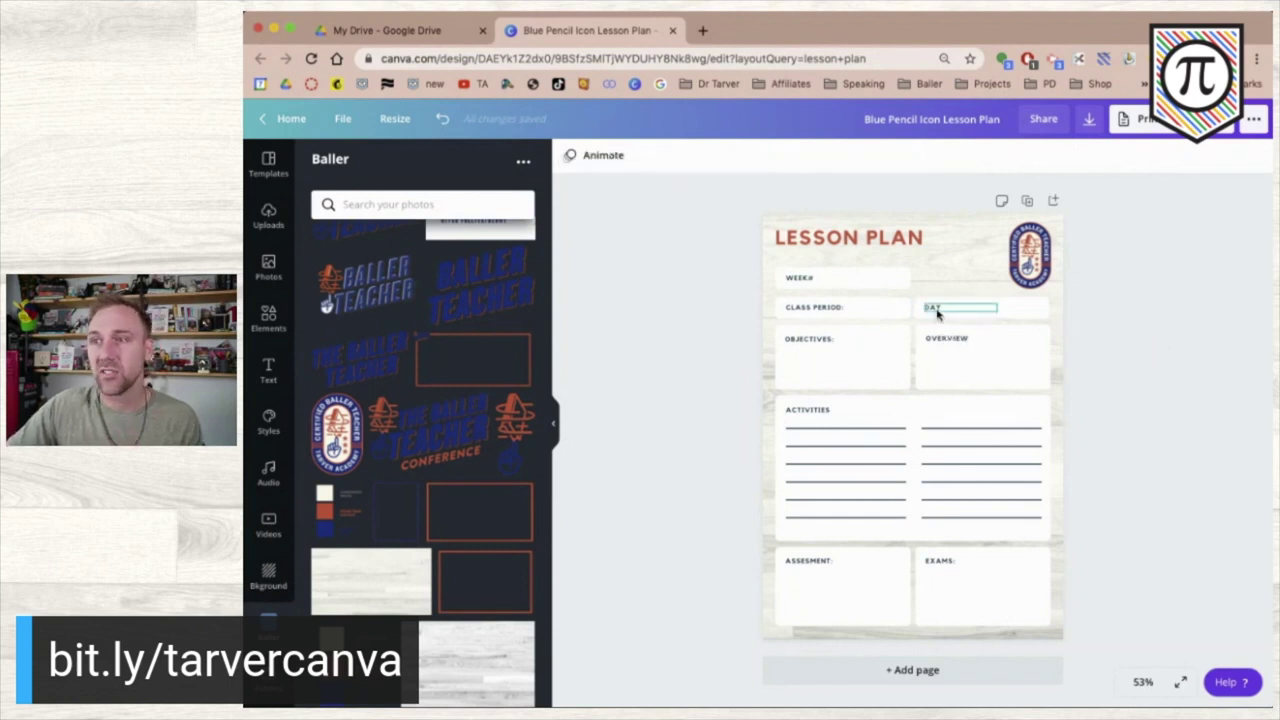
click(951, 312)
drag(996, 307, 1040, 311)
key(super+z)
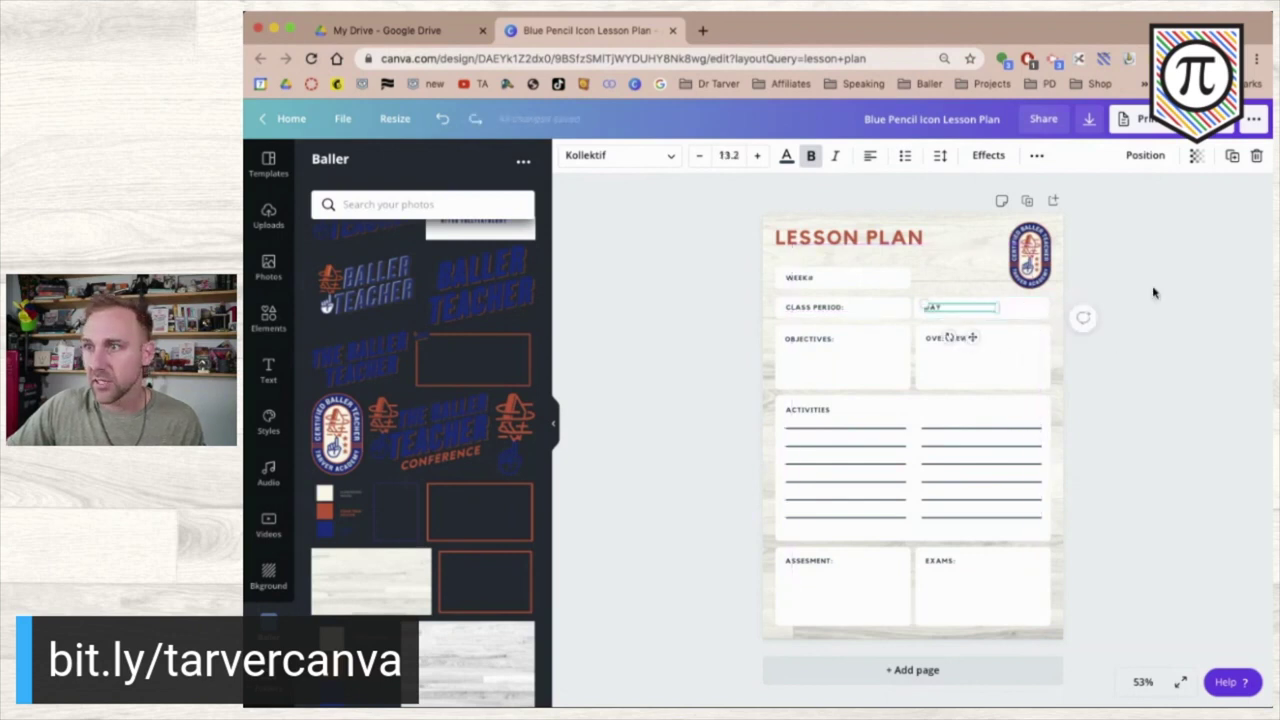
click(1148, 296)
click(955, 309)
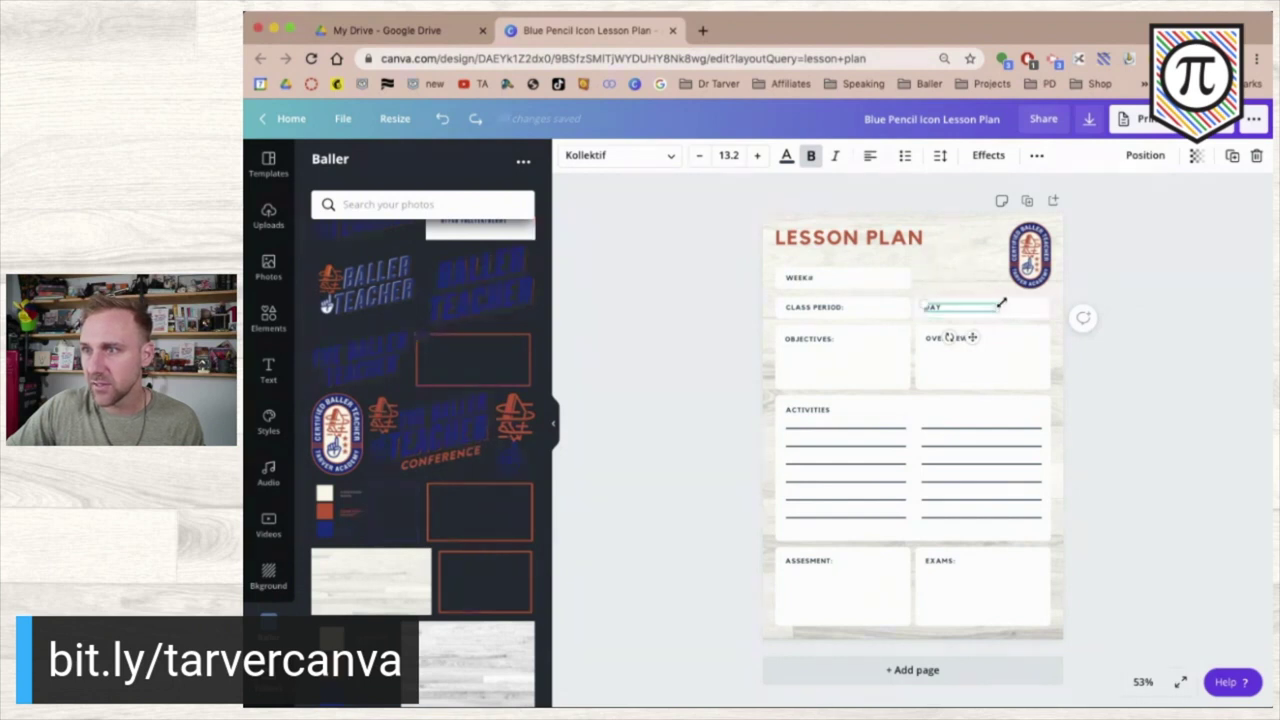
- Set the DAY label's font size to 13.2 so it matches the WEEK# label
scroll(998, 306, up, 5)
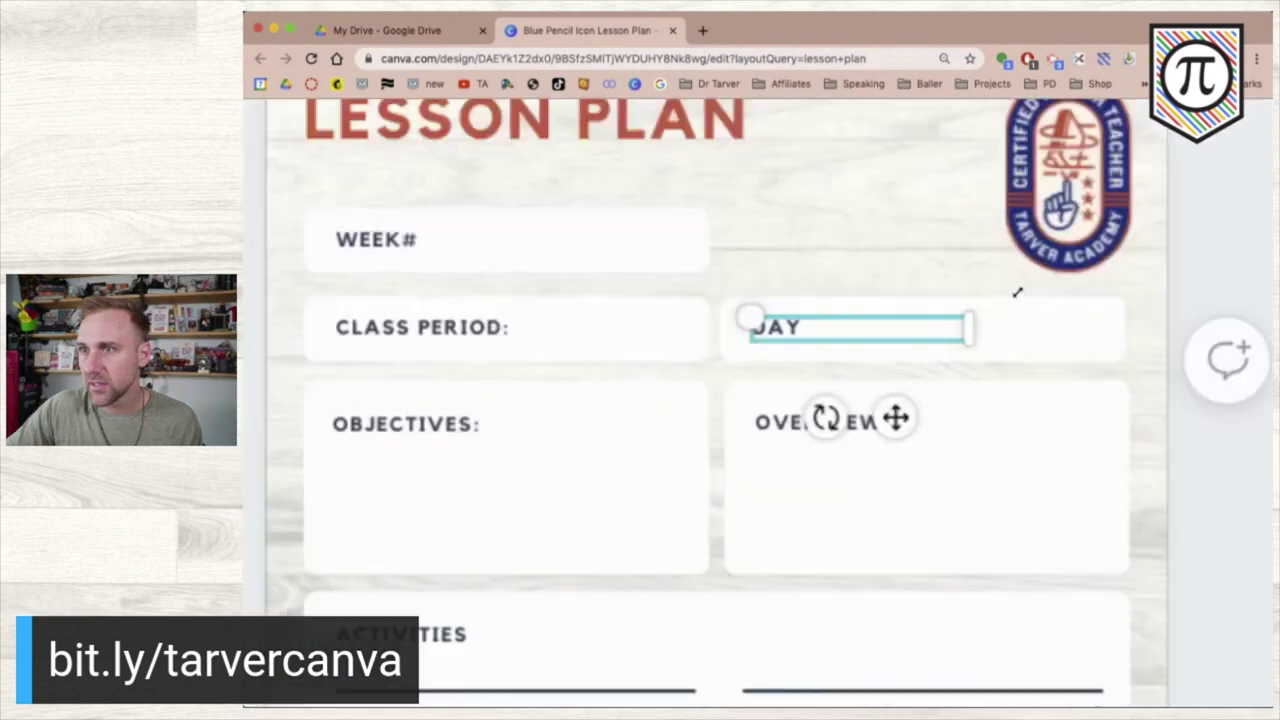
drag(970, 330, 1106, 352)
scroll(1106, 352, down, 5)
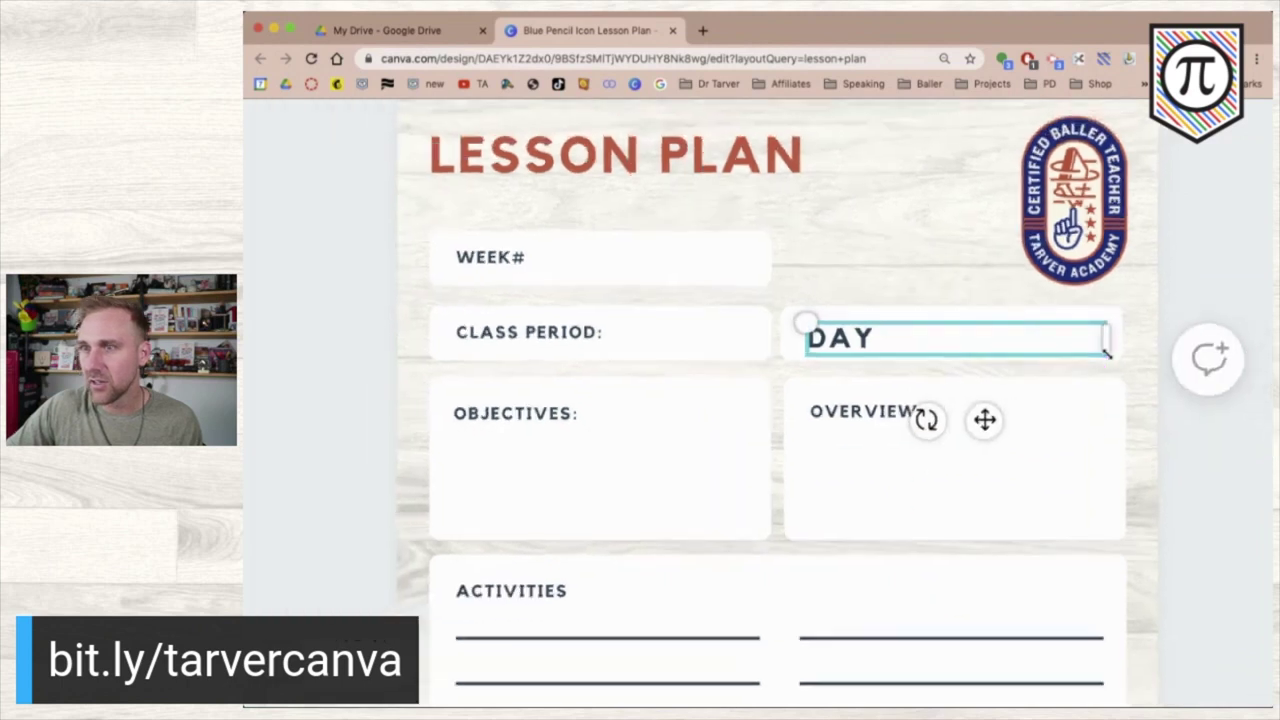
scroll(1106, 352, down, 3)
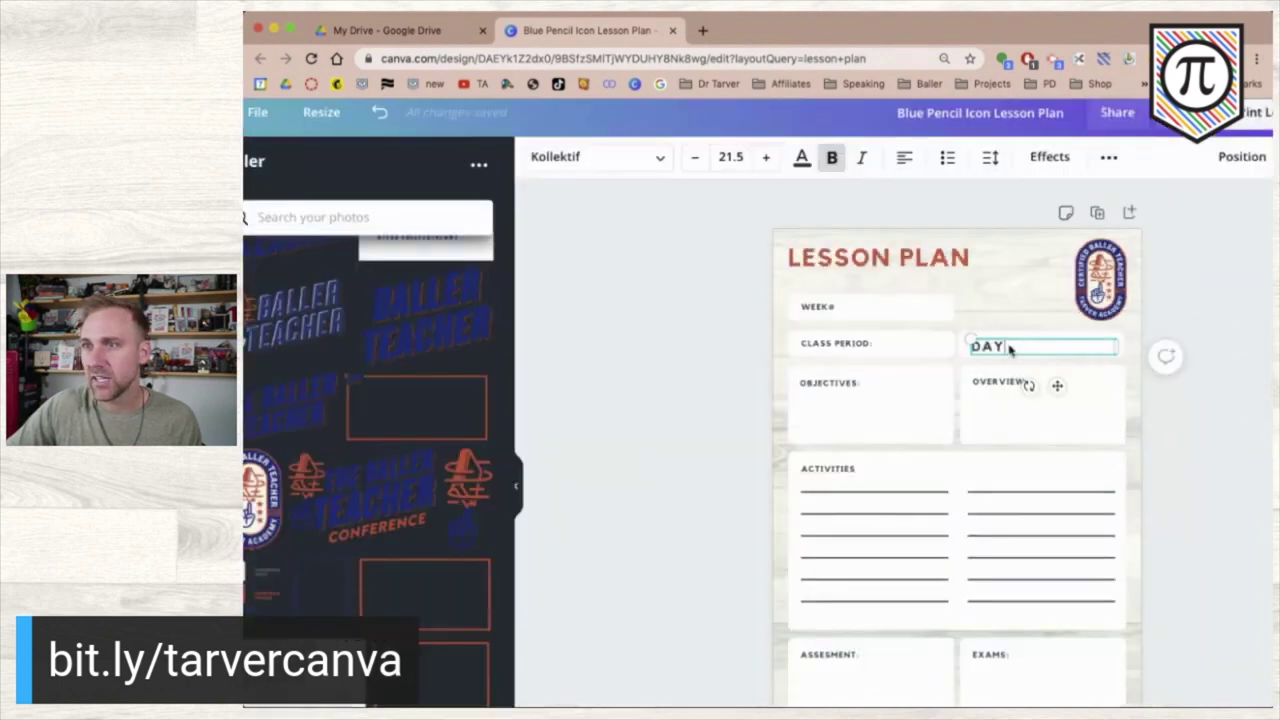
click(827, 309)
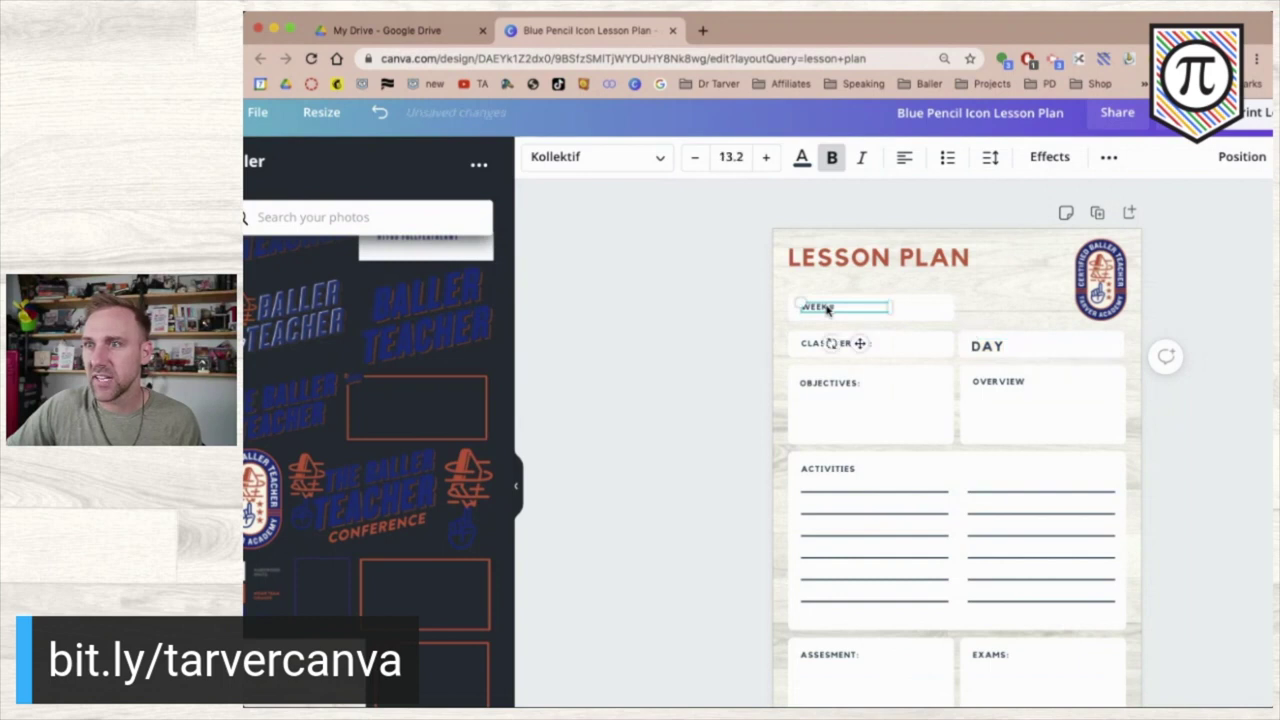
click(985, 350)
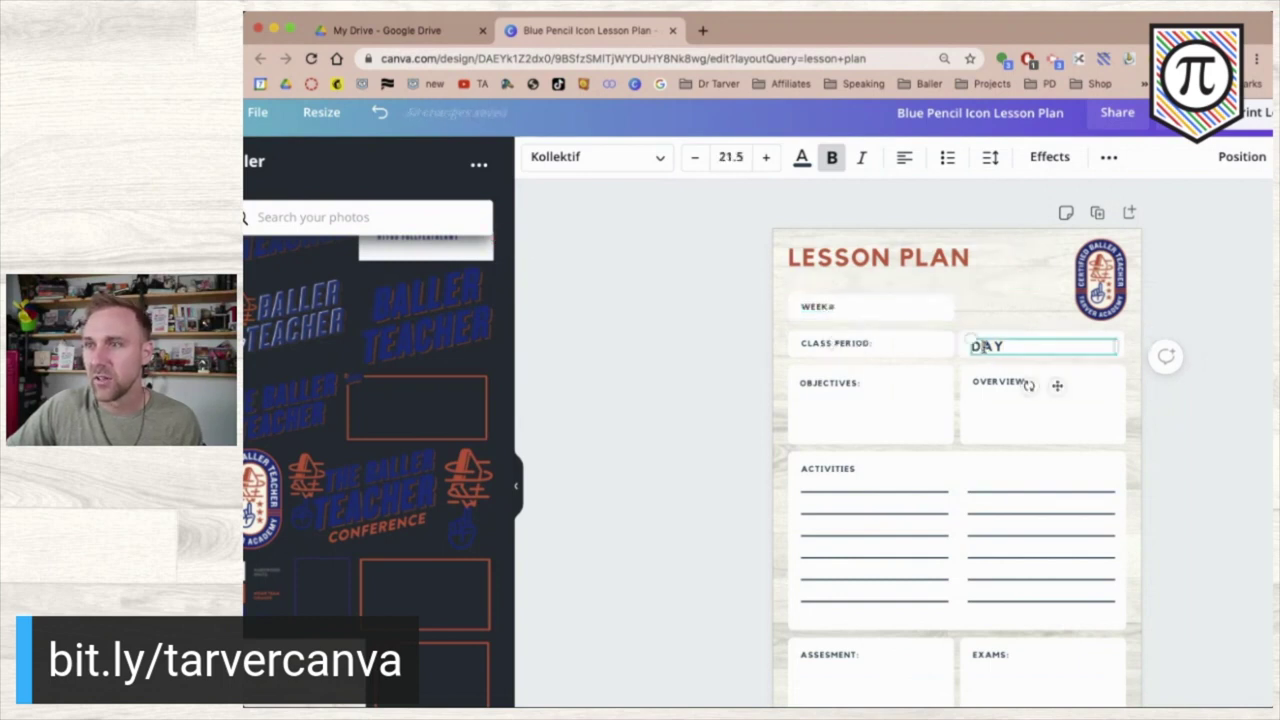
click(733, 156)
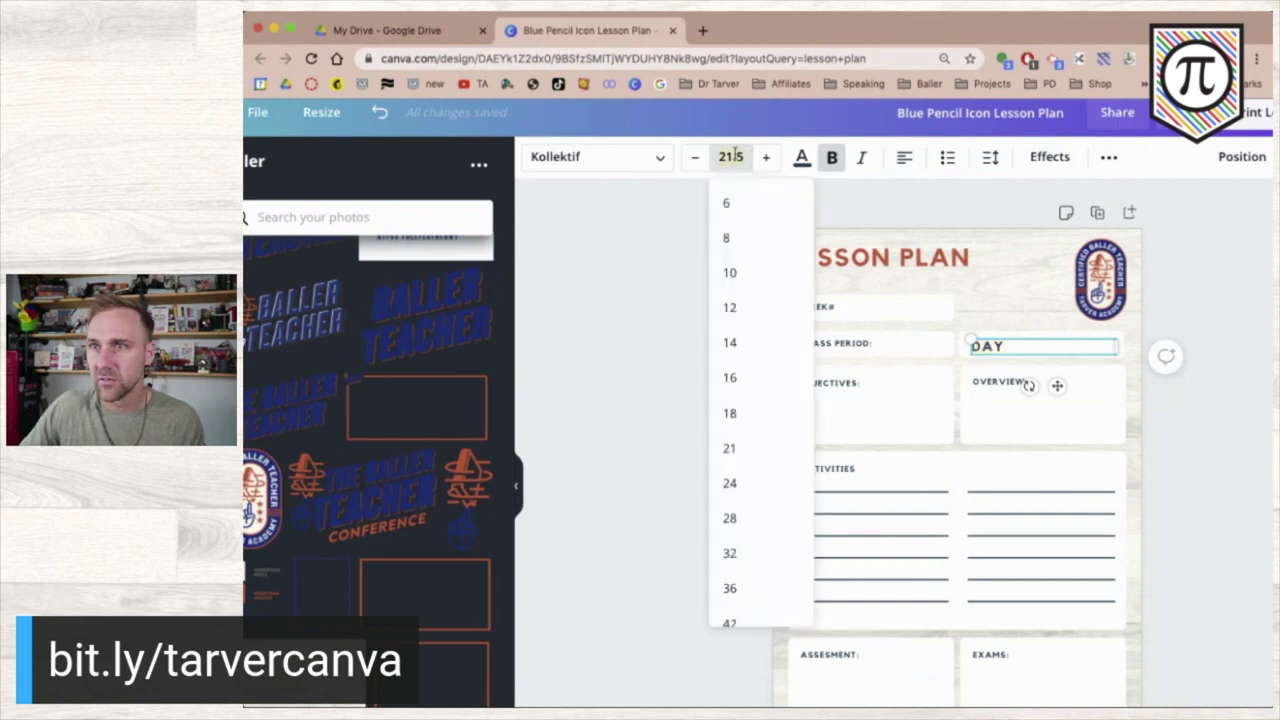
text(13.2)
key(Return)
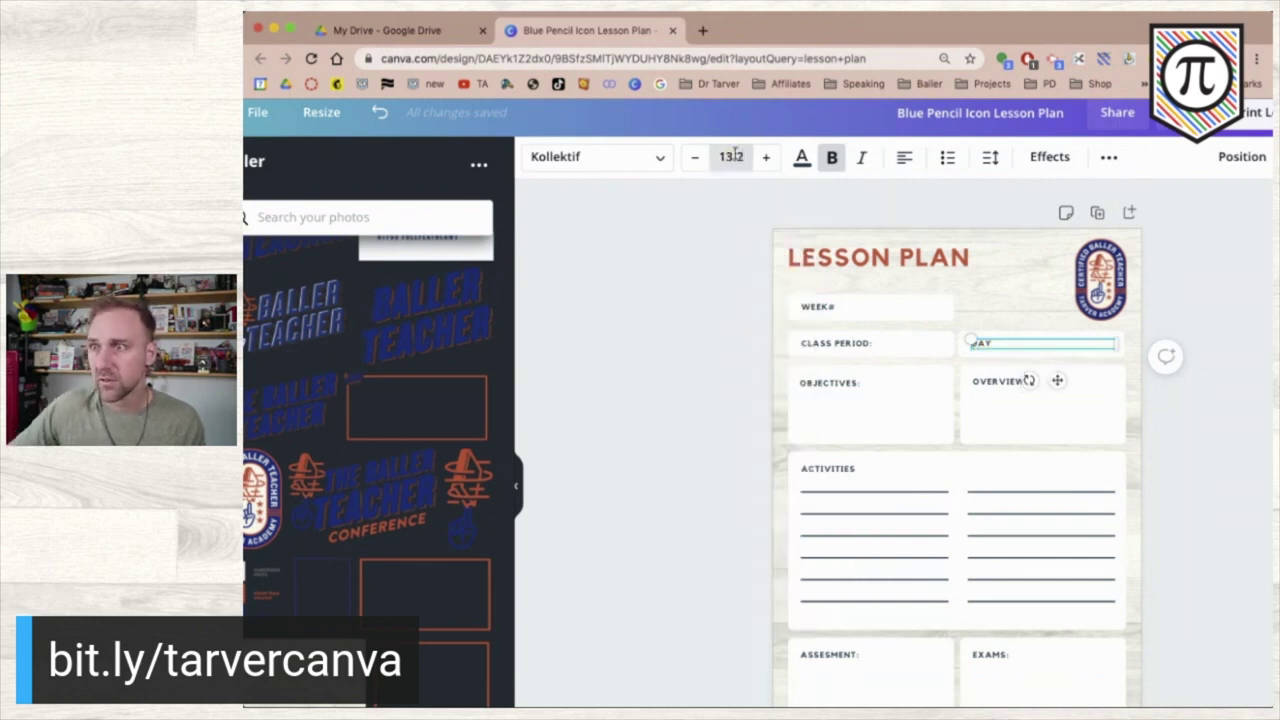
click(1178, 310)
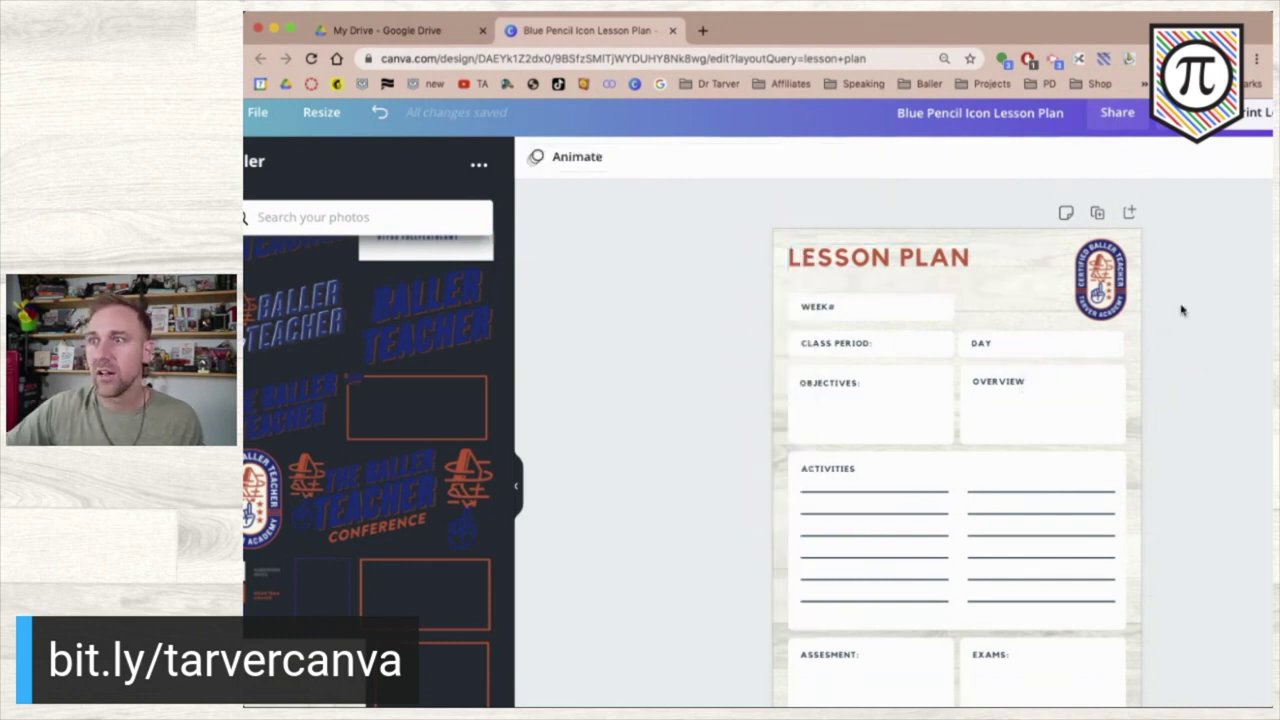
click(1002, 346)
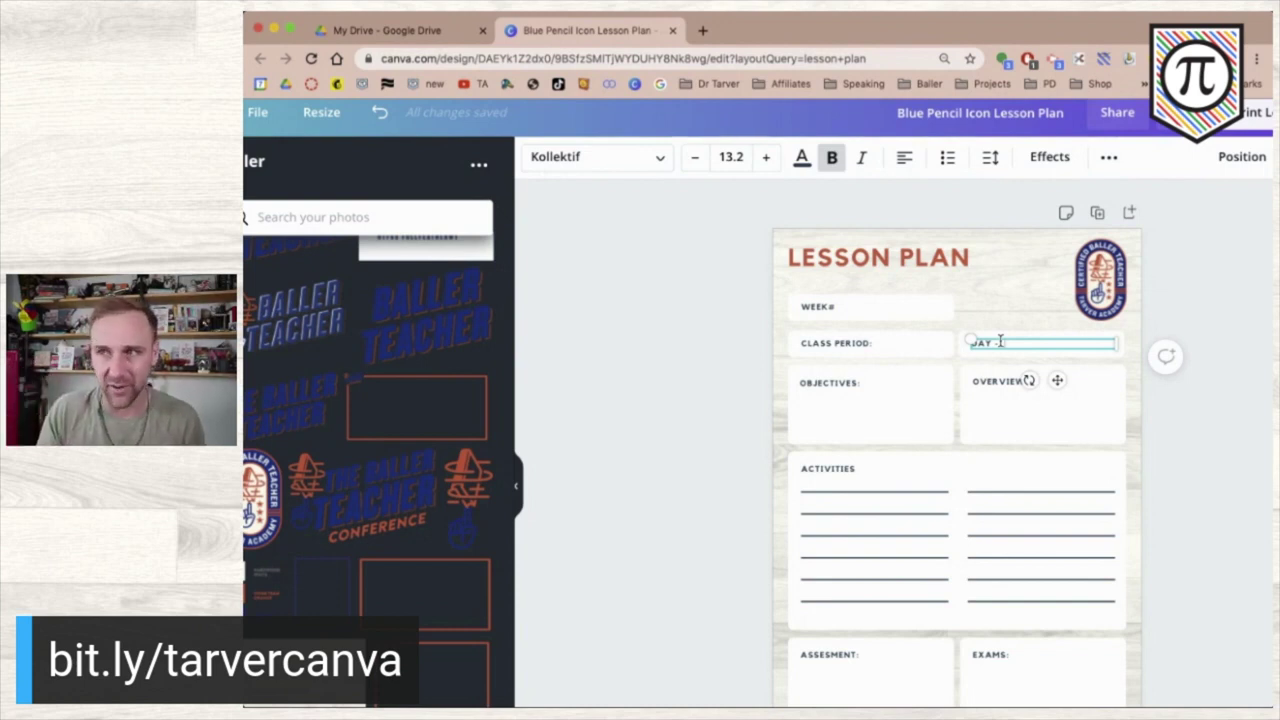
- Type the weekday letters M T W TH F after DAY and widen the gaps between them
text(M)
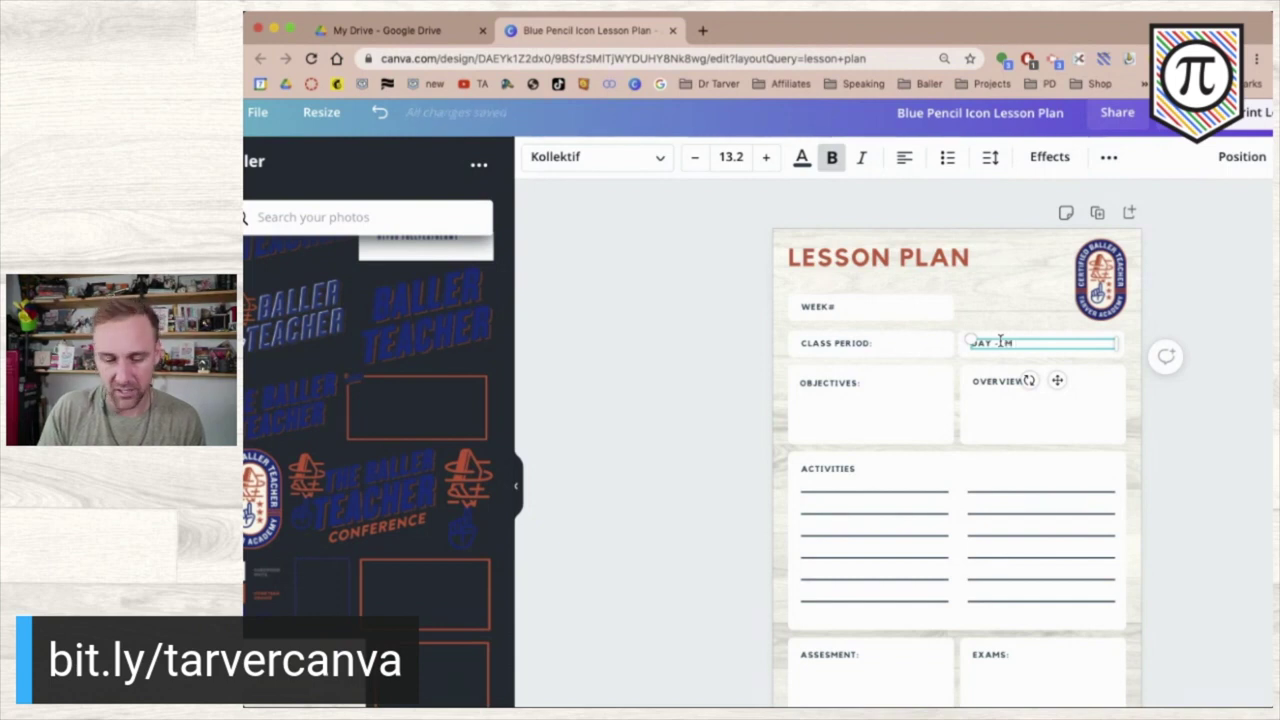
text( T)
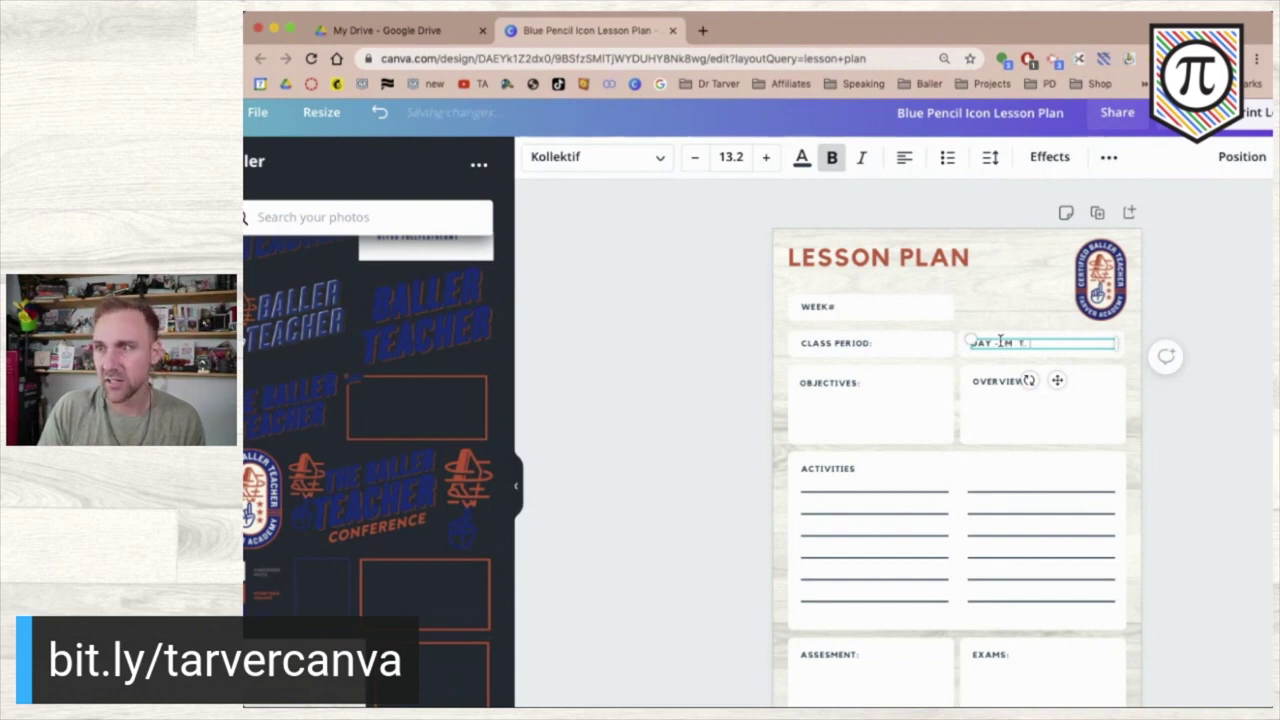
text(T)
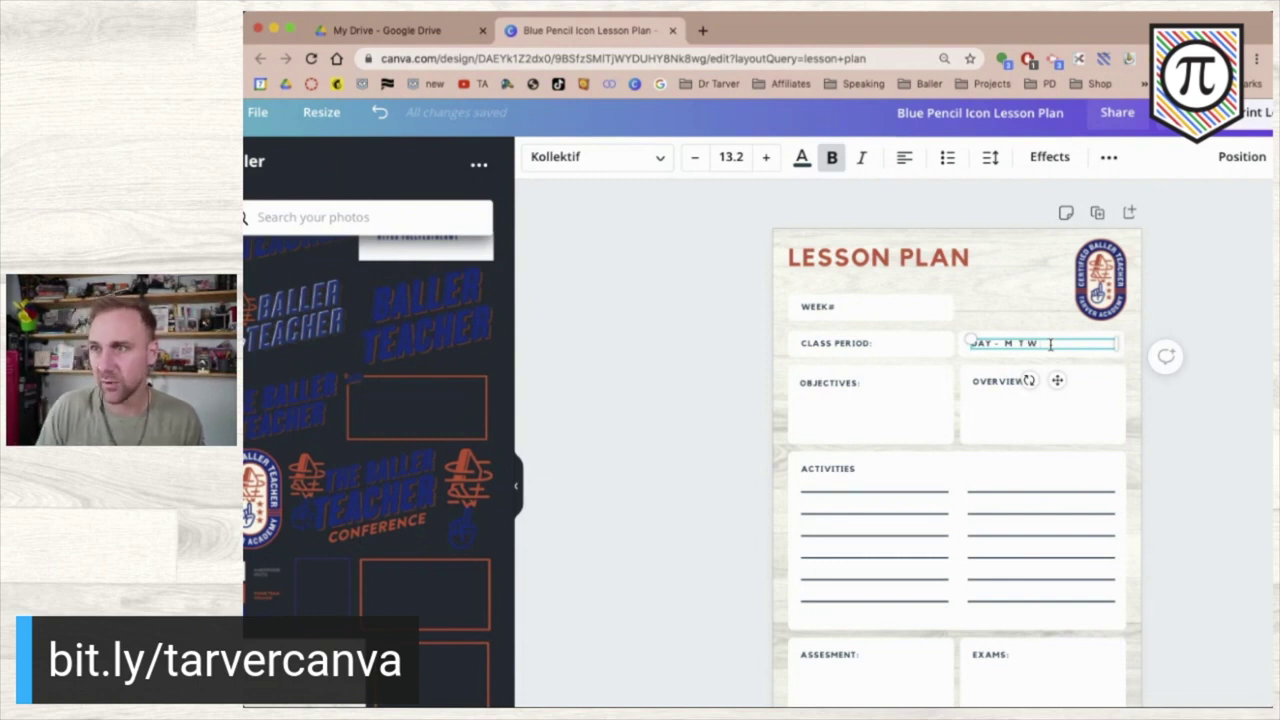
text(TH F)
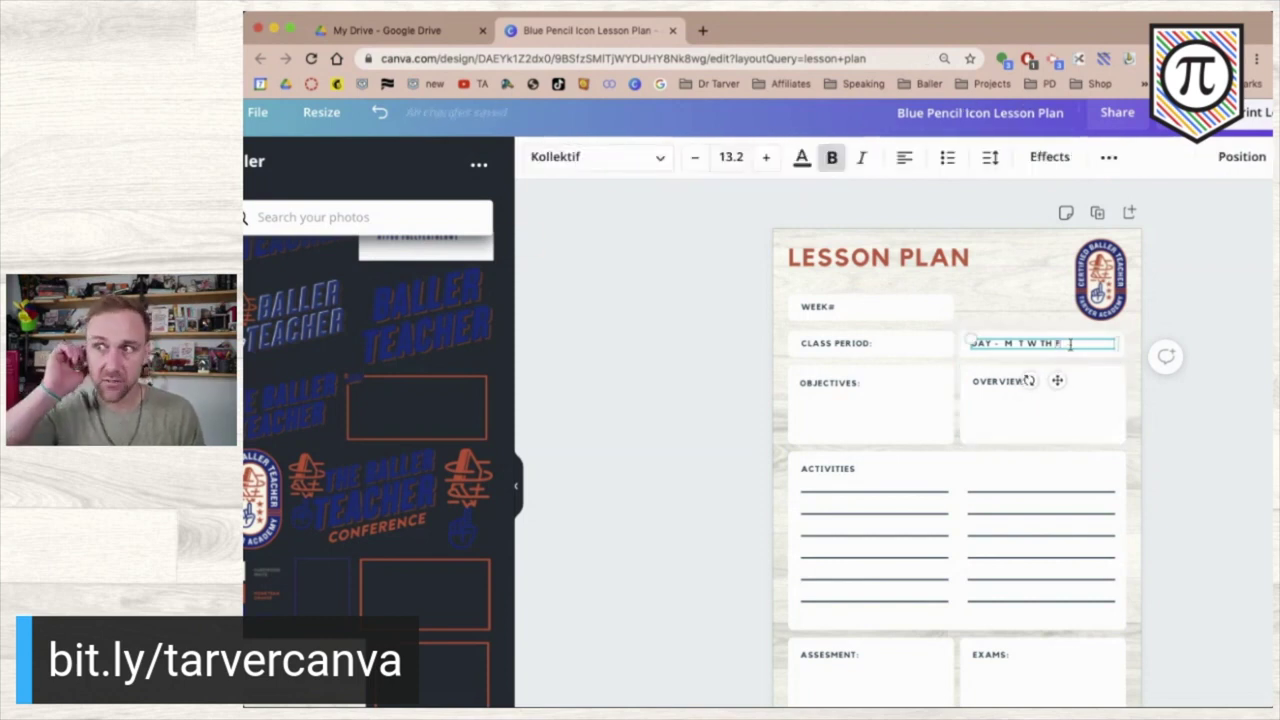
click(1018, 343)
click(1030, 343)
click(1058, 343)
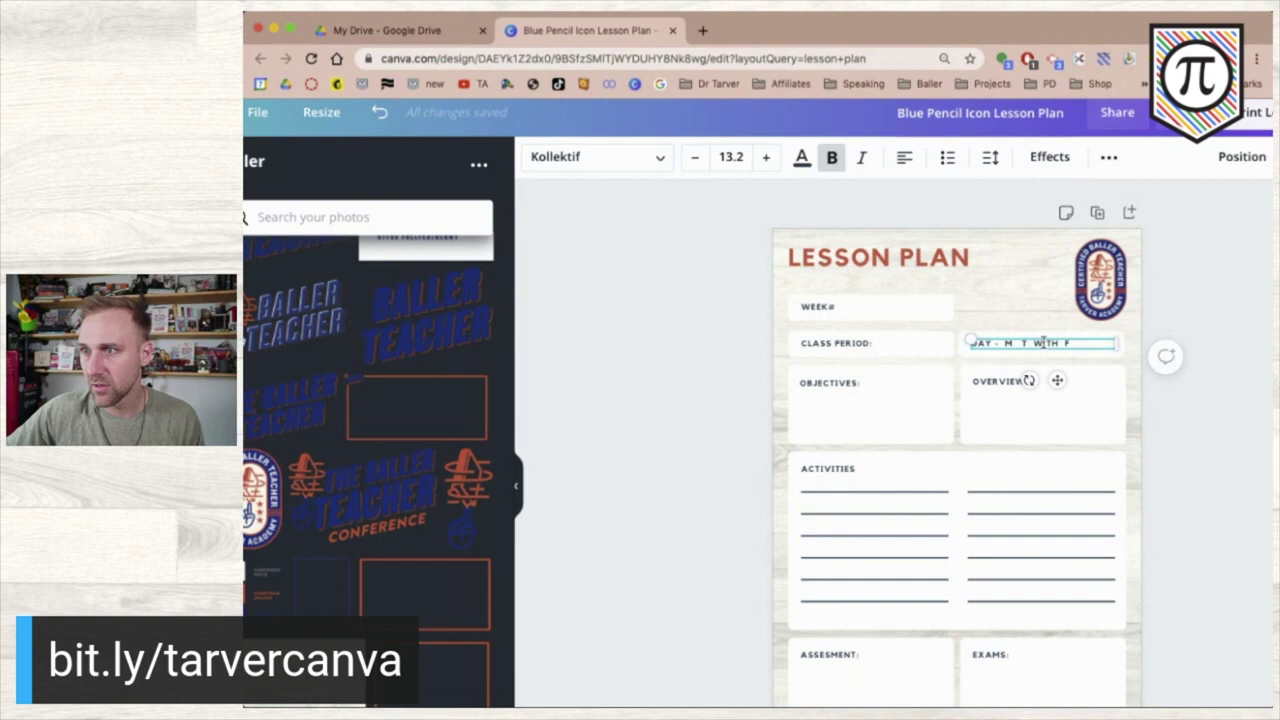
click(1045, 344)
click(1035, 343)
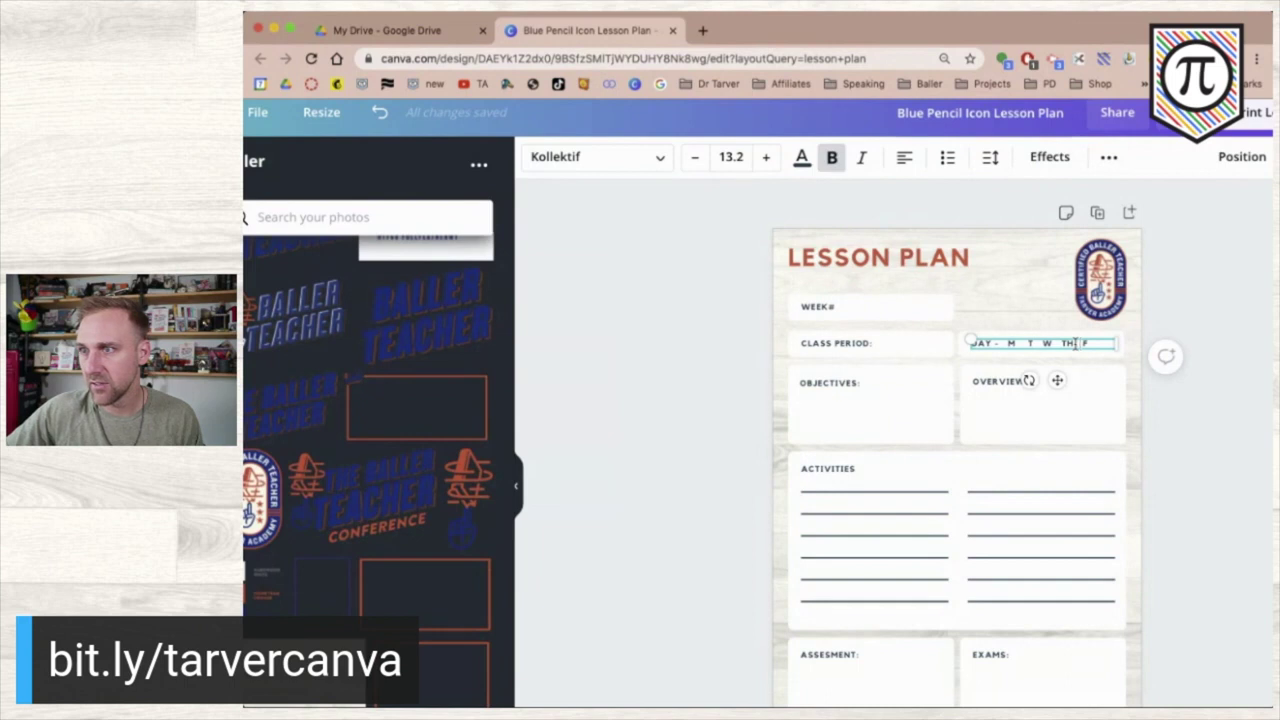
click(1067, 343)
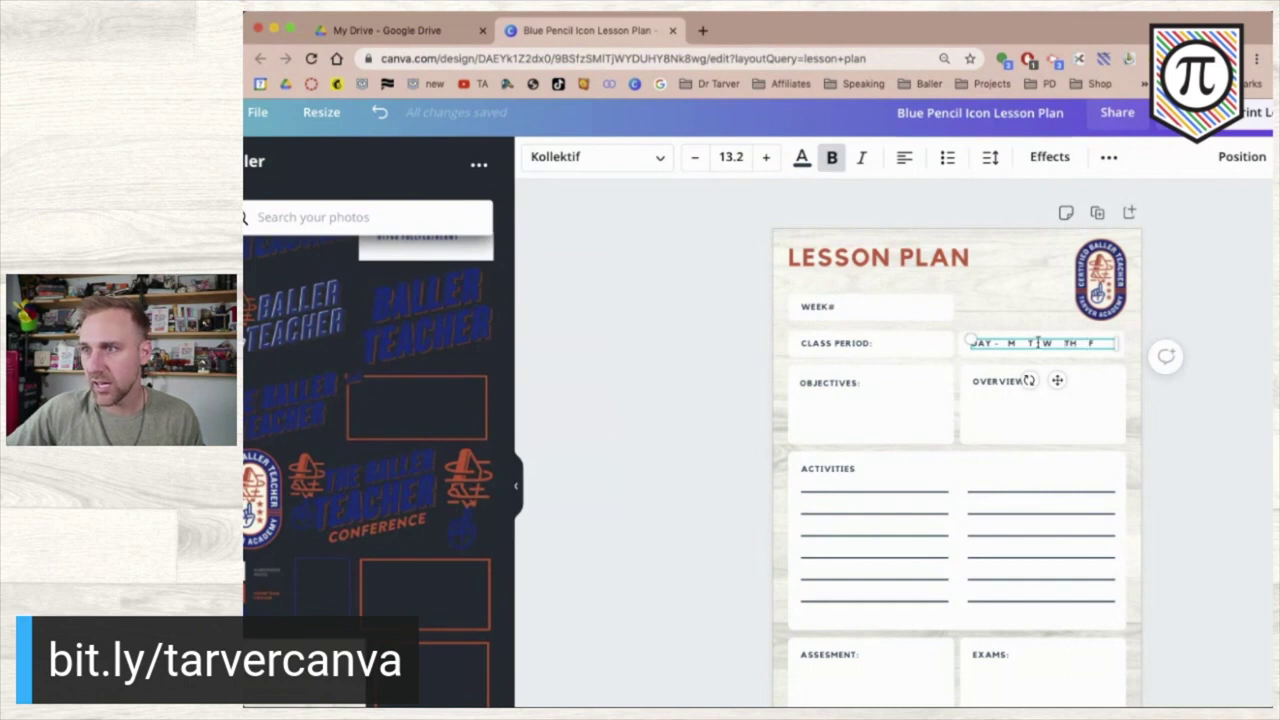
click(1018, 343)
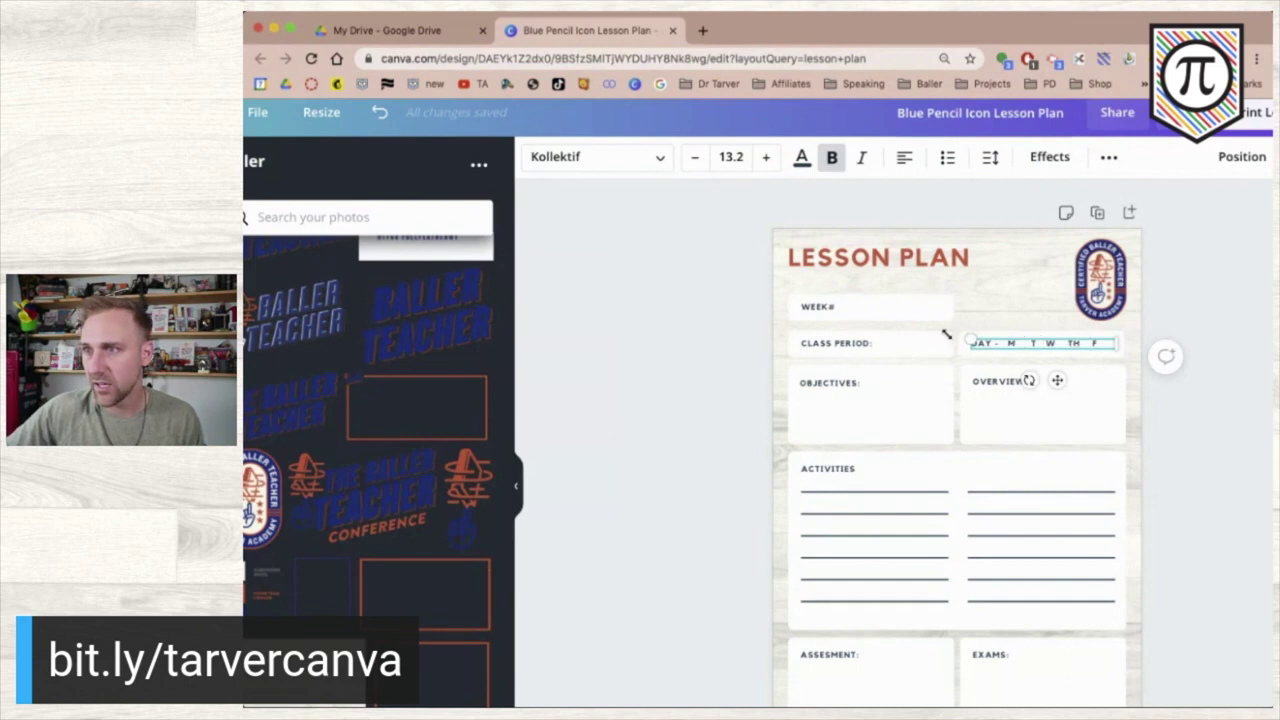
- Check the weekday text and its rounded box, then undo the last change
click(716, 417)
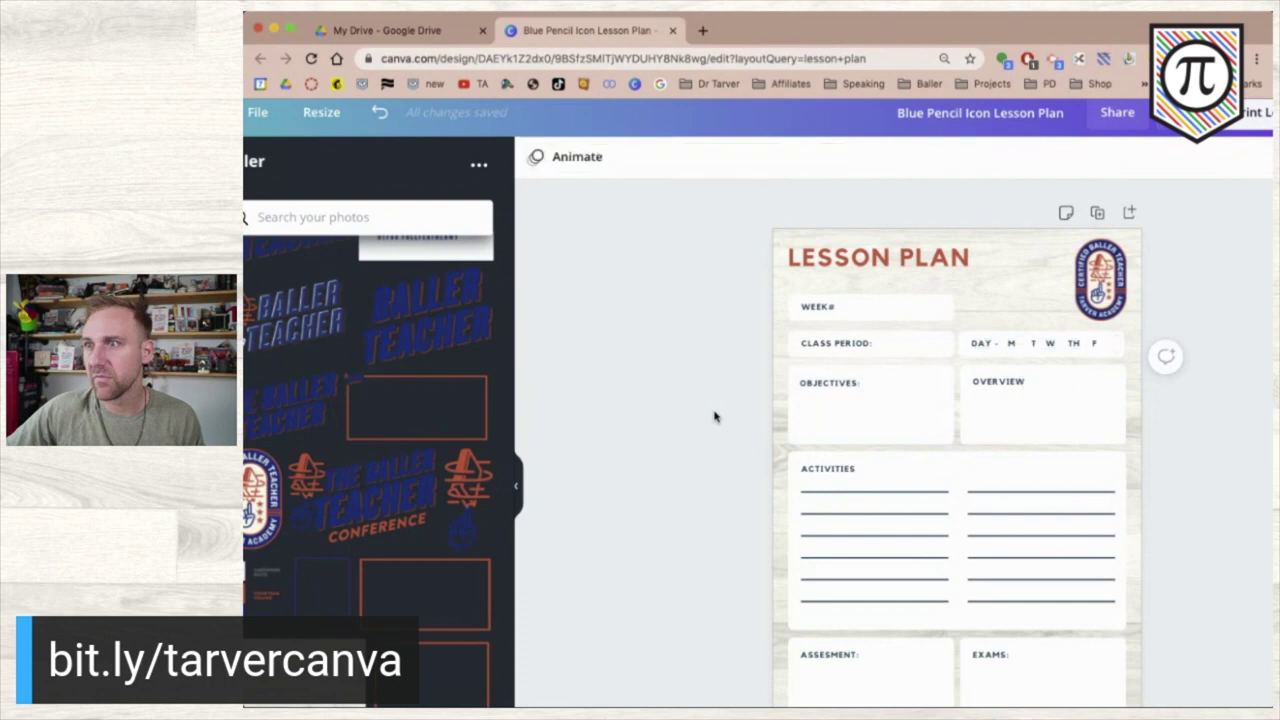
click(1044, 344)
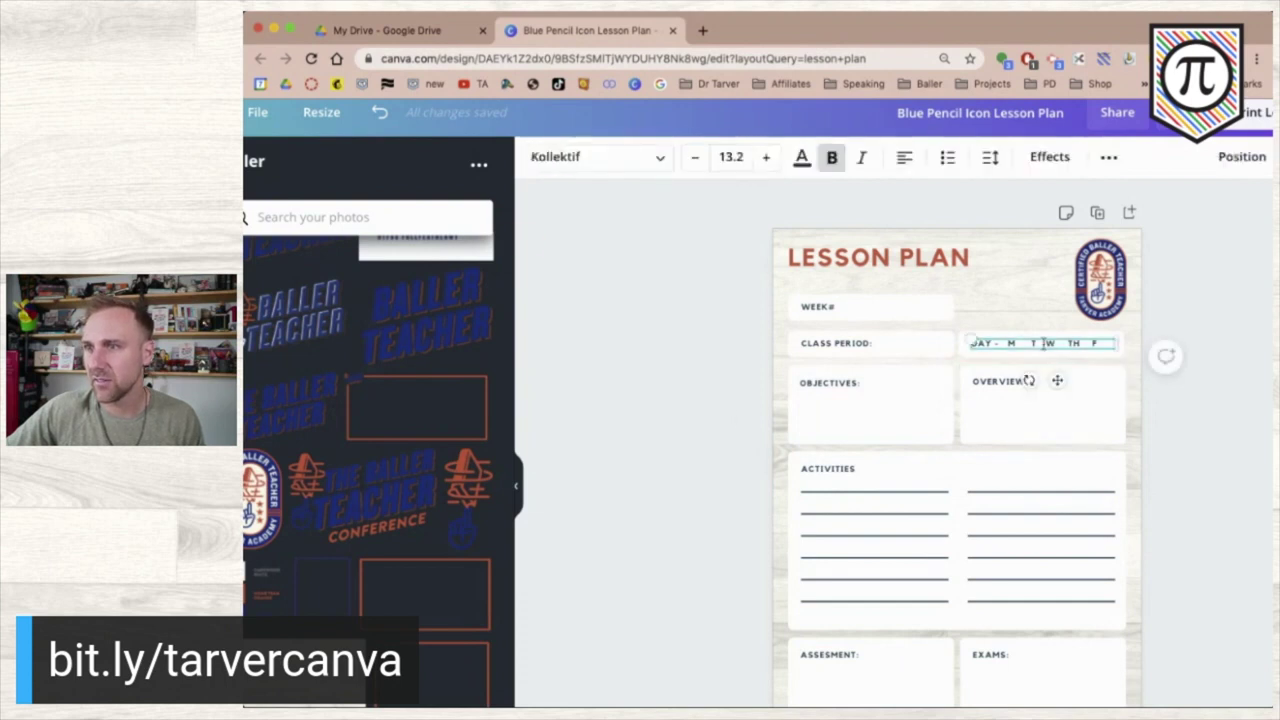
click(1240, 348)
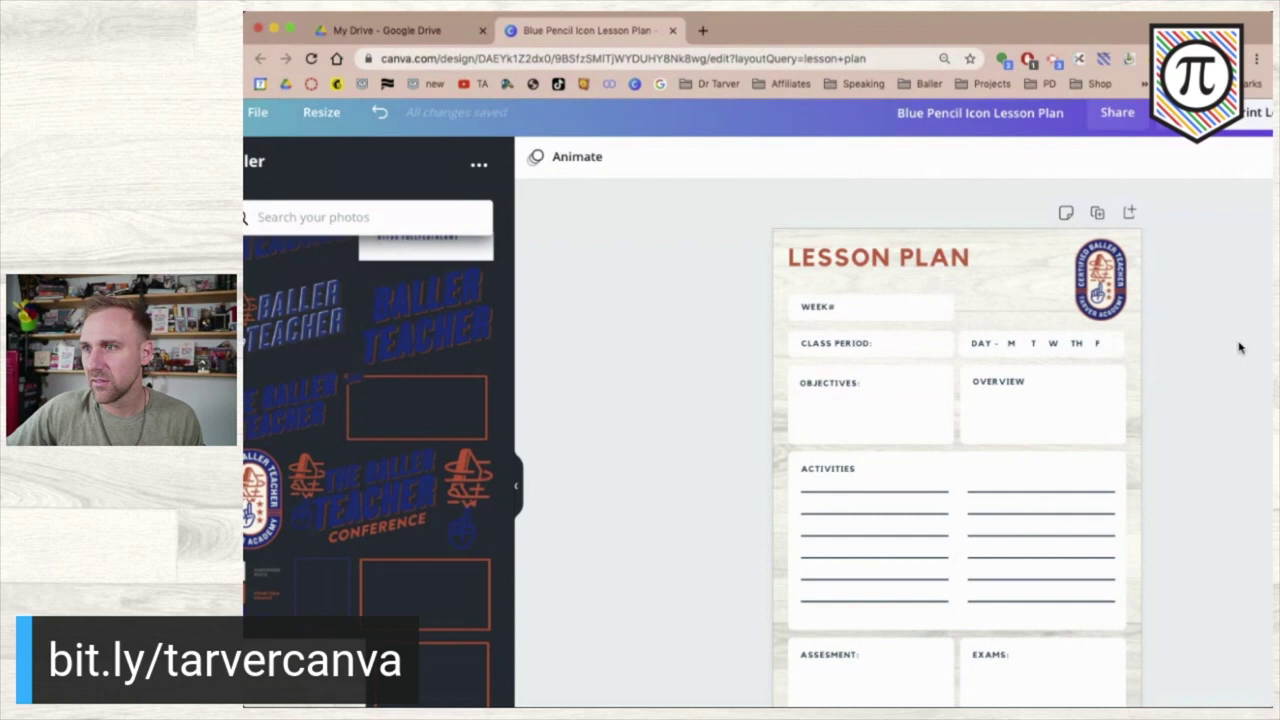
click(1073, 344)
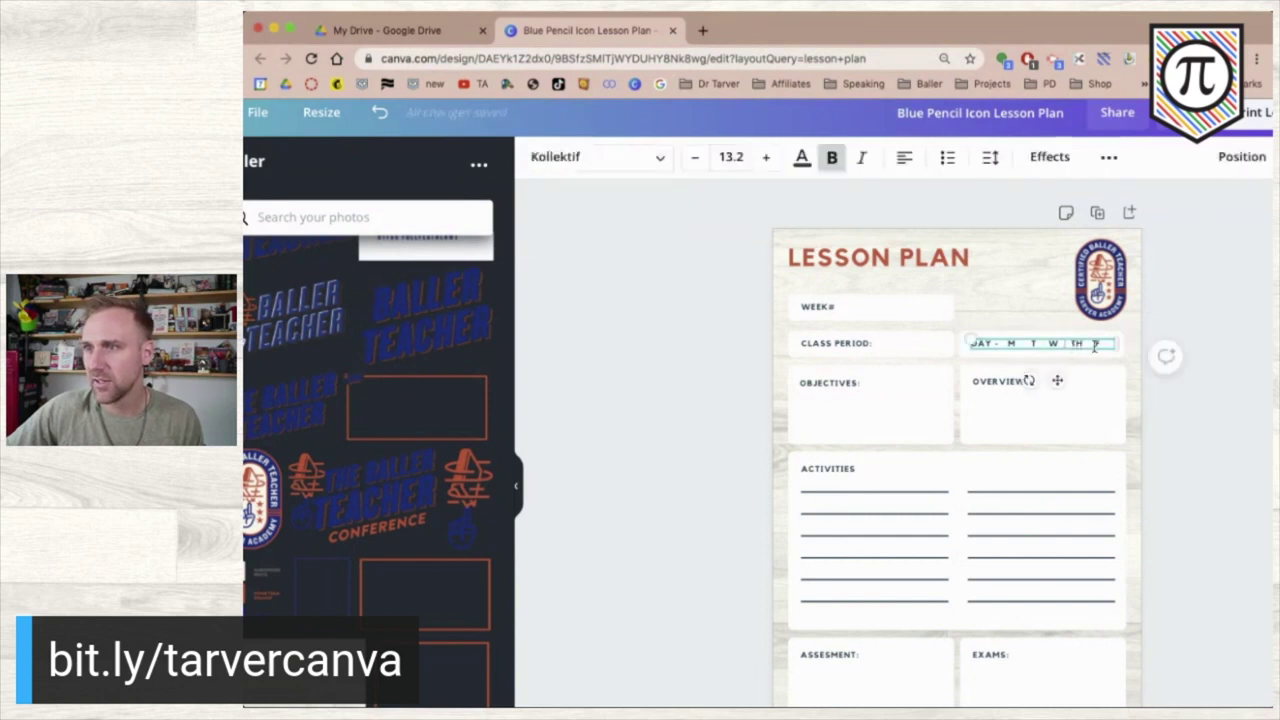
click(1094, 345)
click(1094, 345)
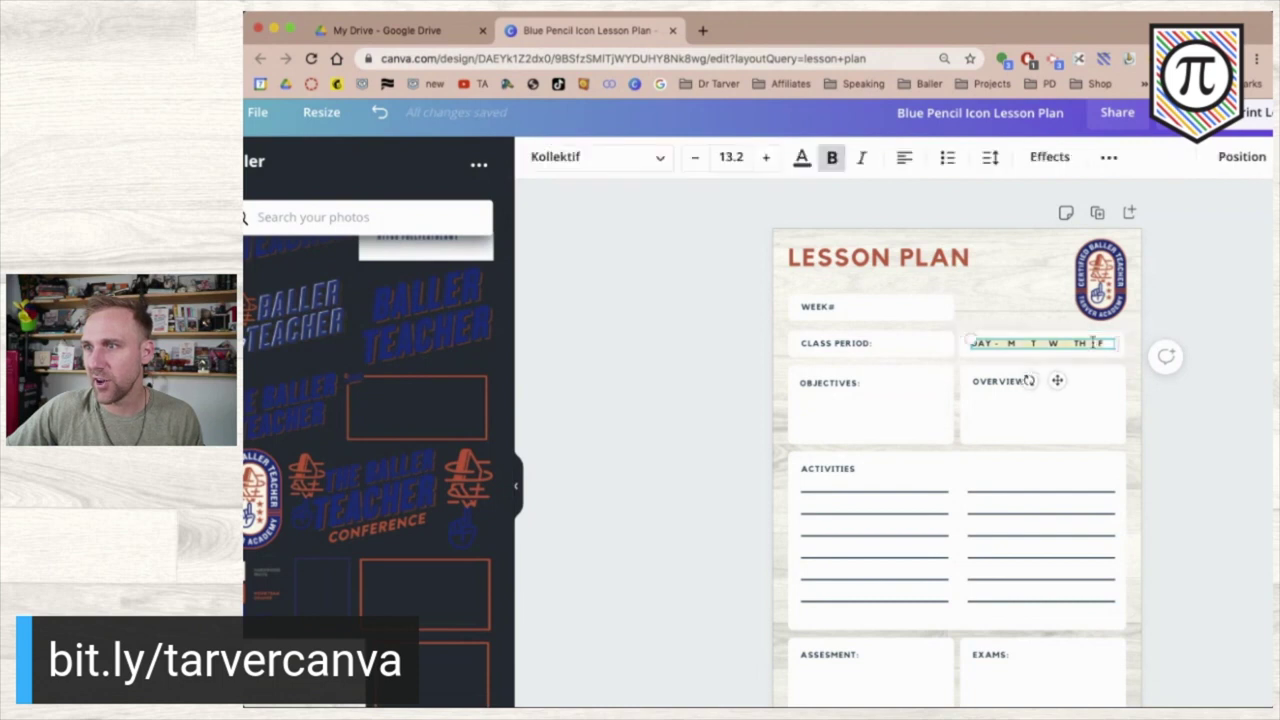
key(Escape)
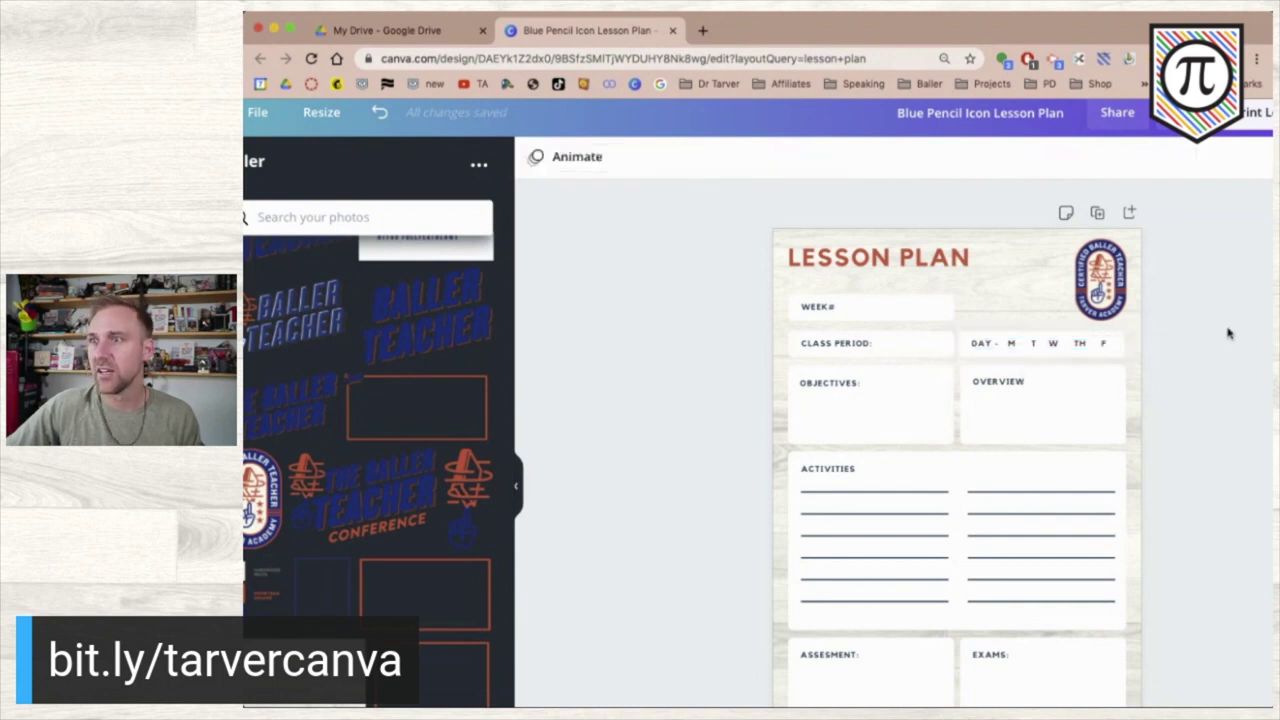
key(super+z)
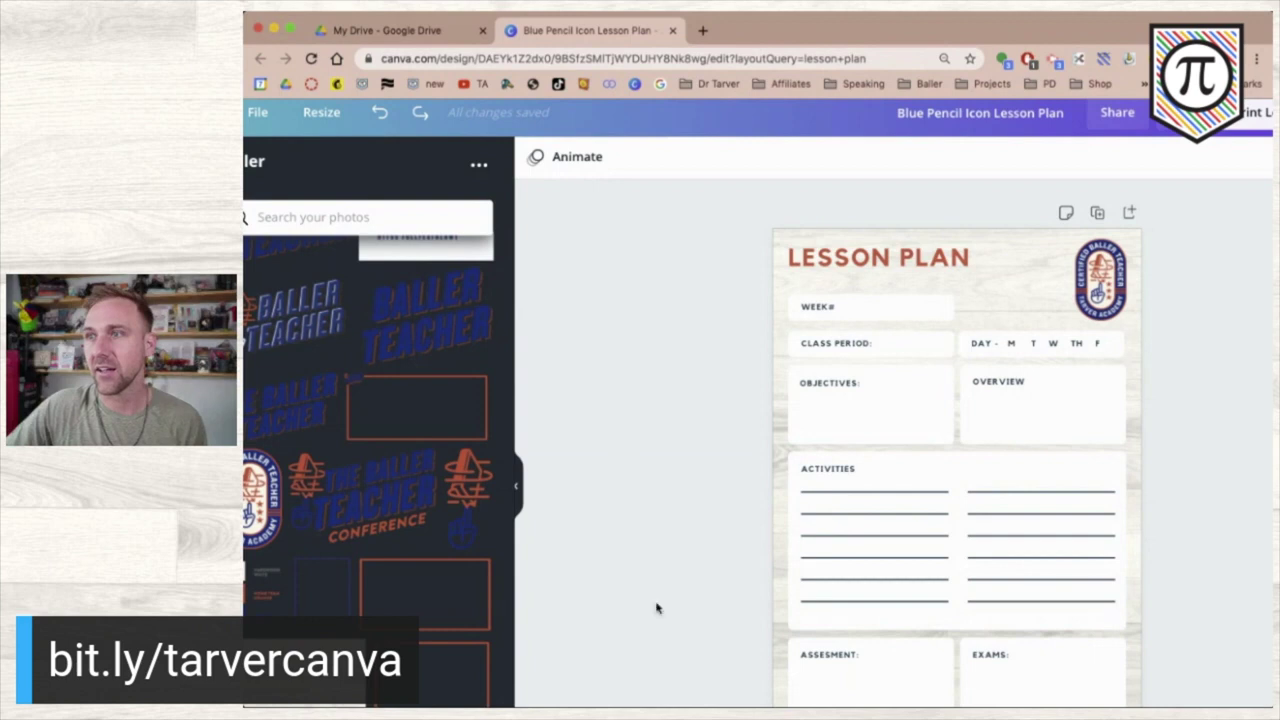
click(1099, 285)
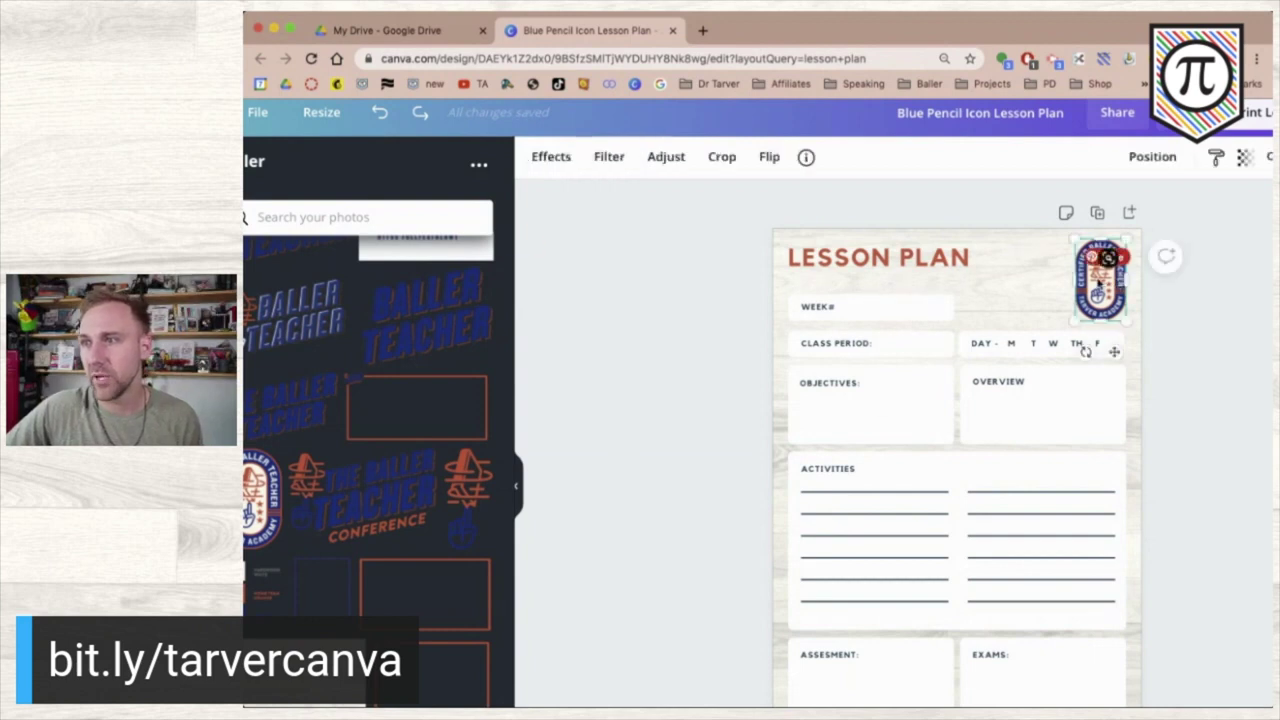
drag(1097, 285, 1095, 282)
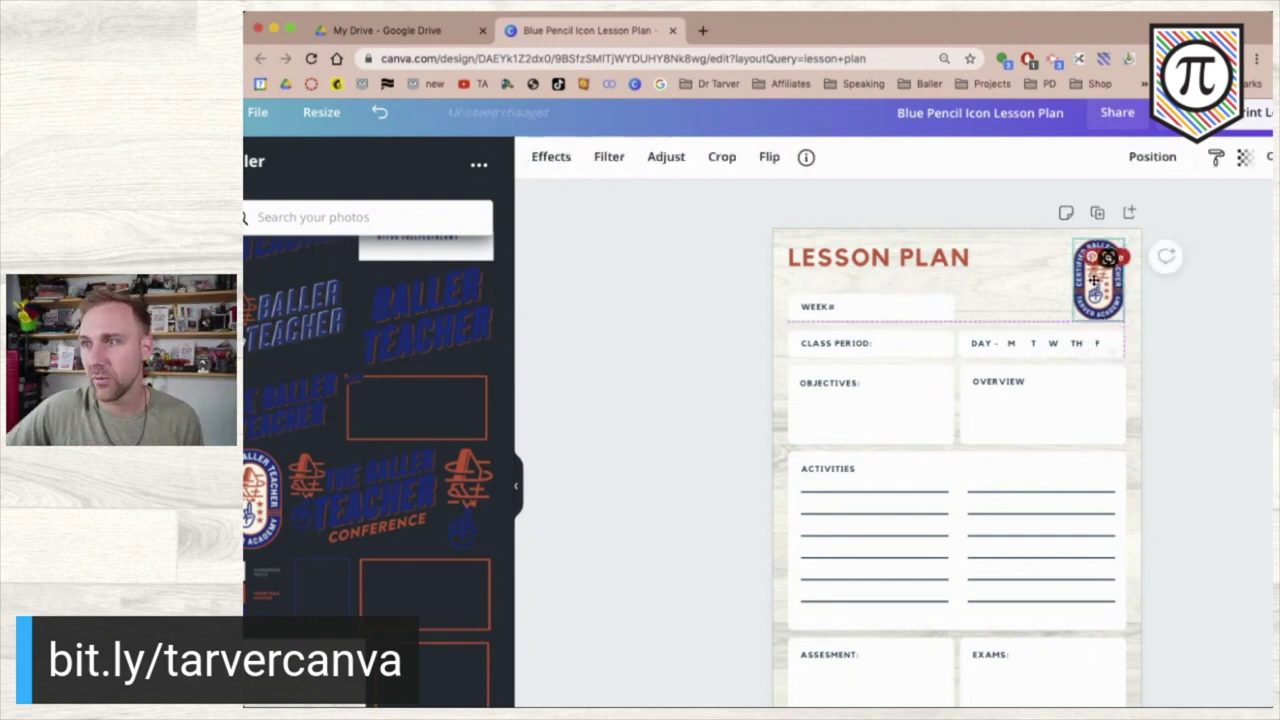
click(1221, 315)
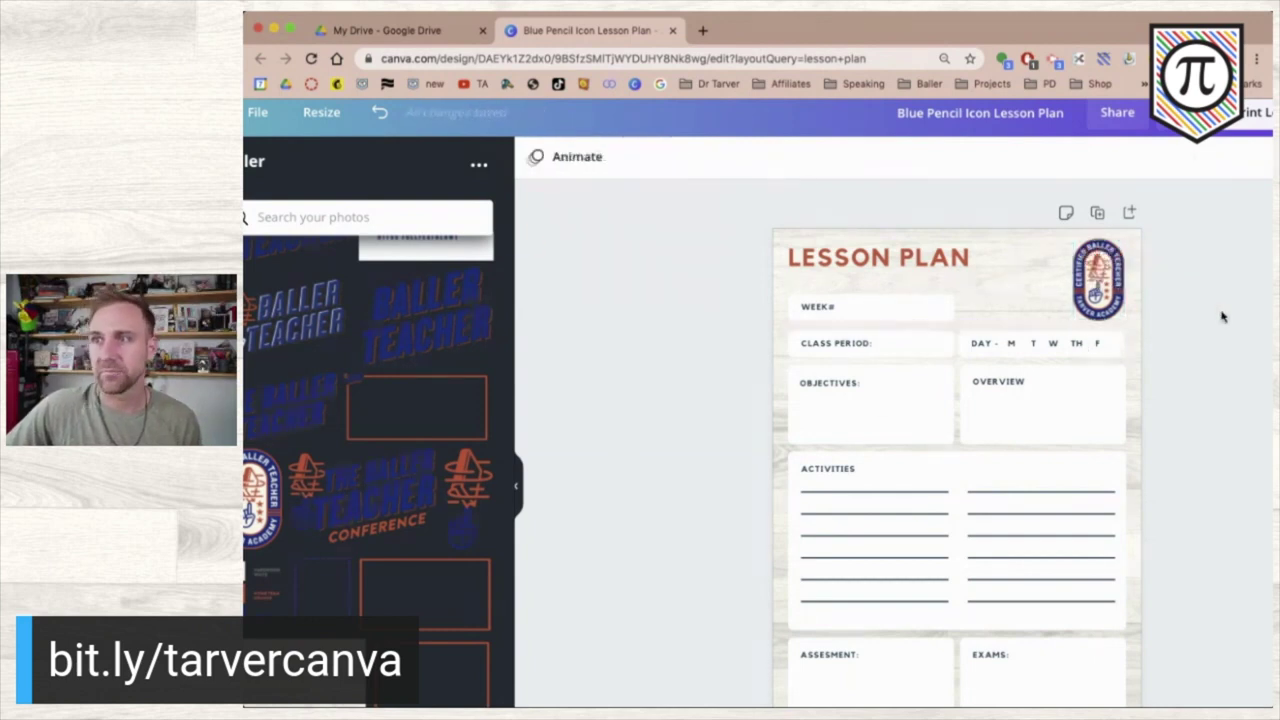
click(942, 255)
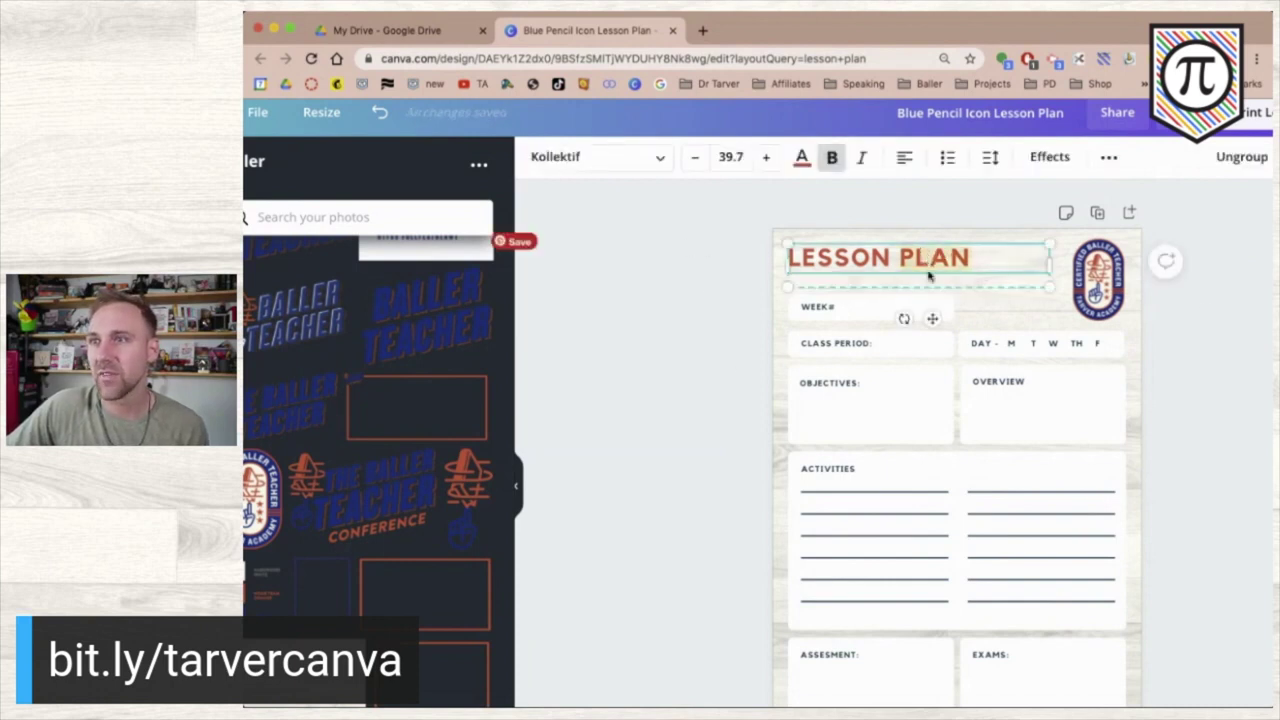
click(643, 293)
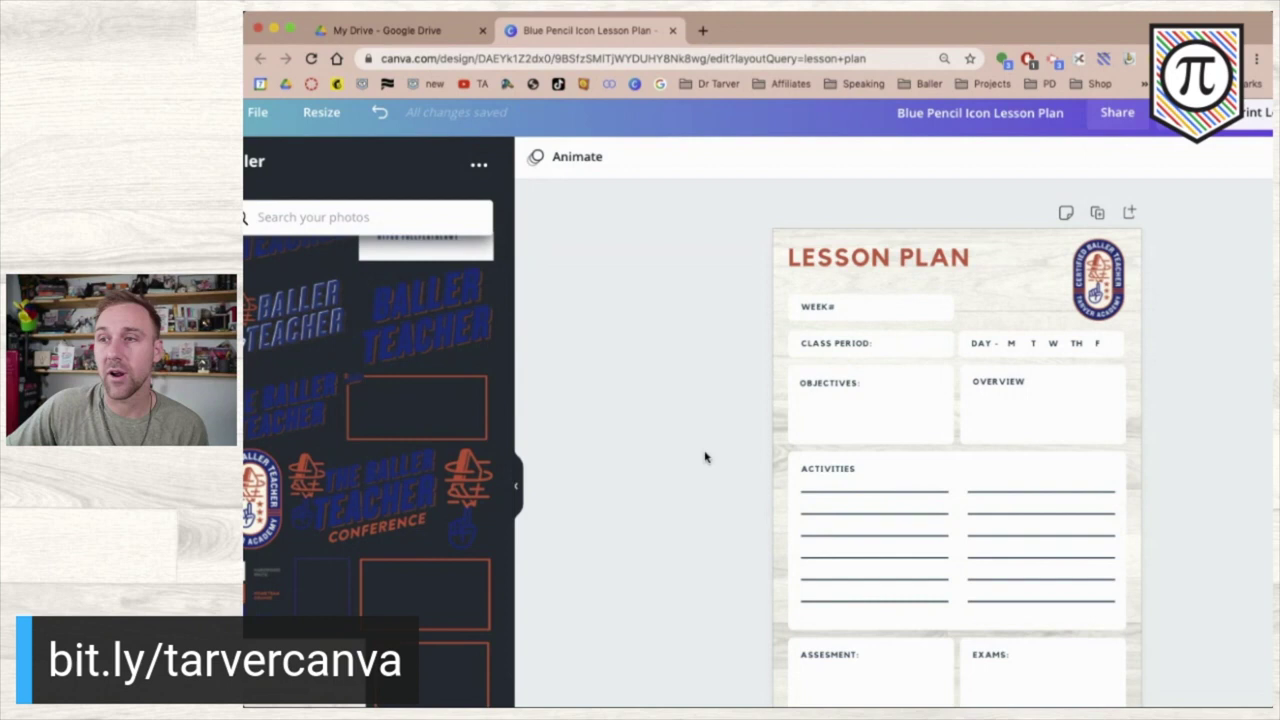
scroll(712, 475, down, 2)
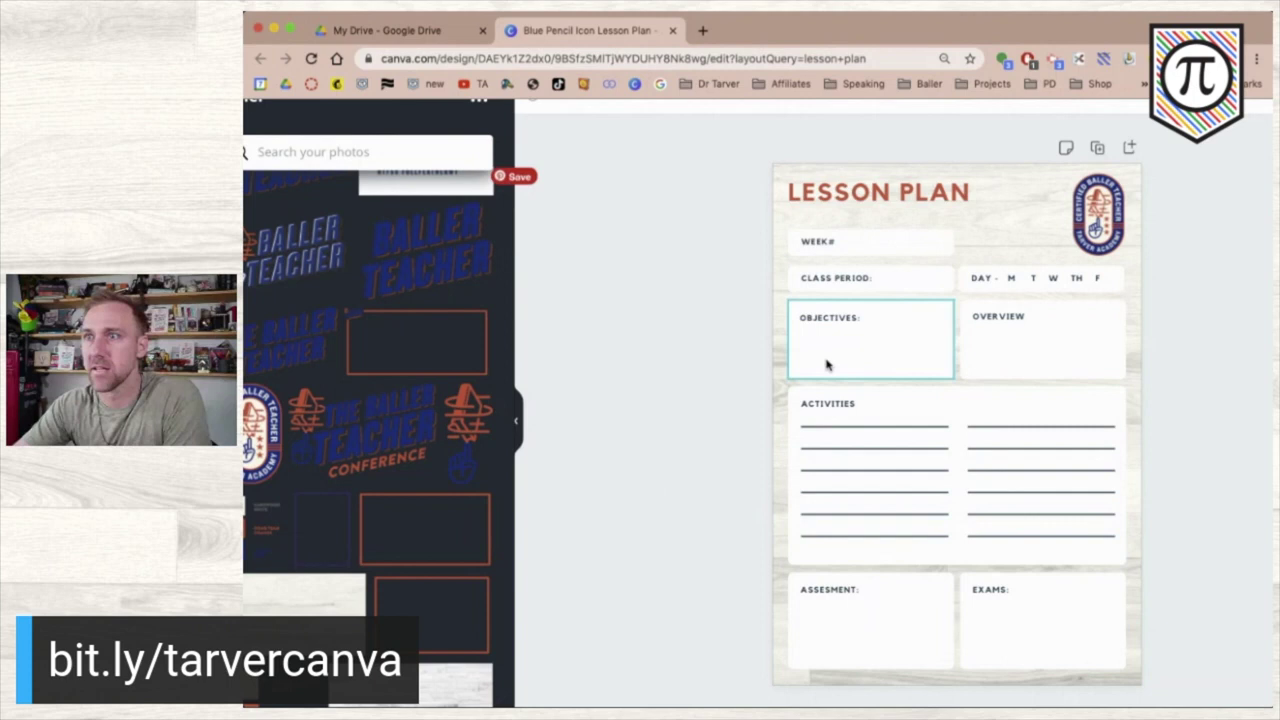
- Add the Baller Teacher graphic at top-left, shrunk to about 5.6 × 4, beside the title
click(868, 200)
drag(868, 200, 930, 212)
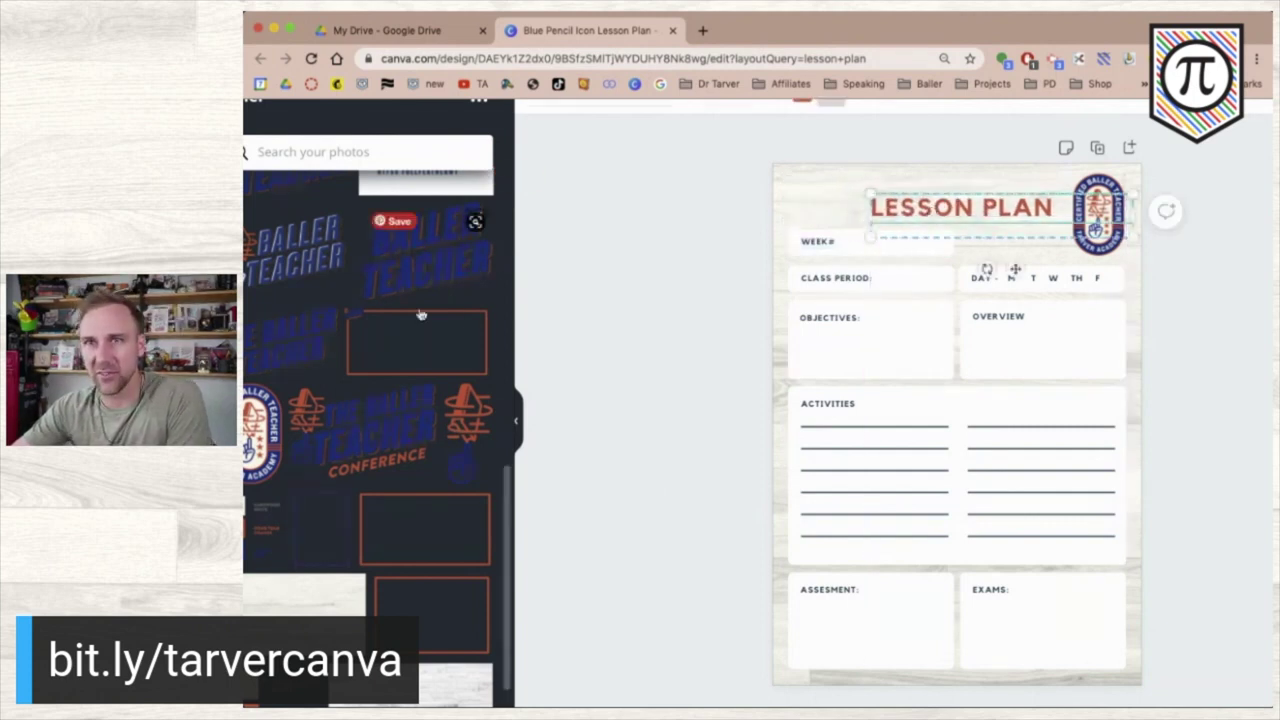
scroll(420, 314, up, 3)
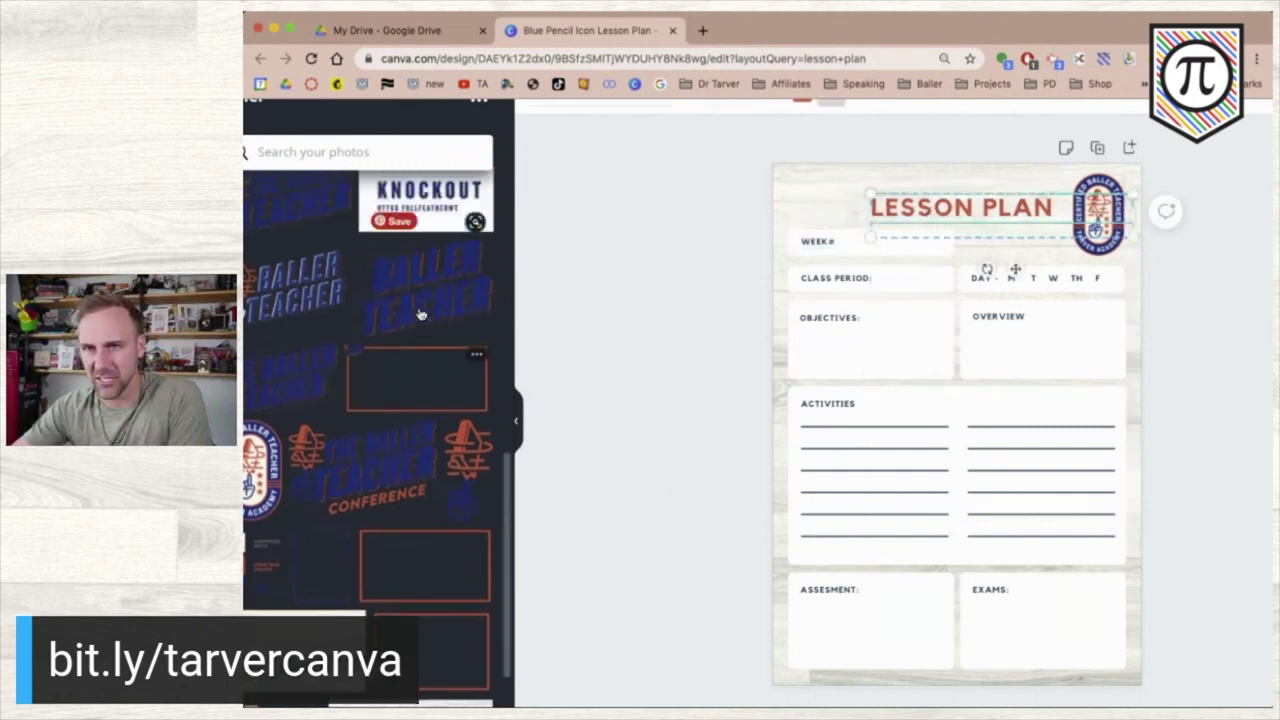
click(300, 316)
drag(1070, 507, 840, 207)
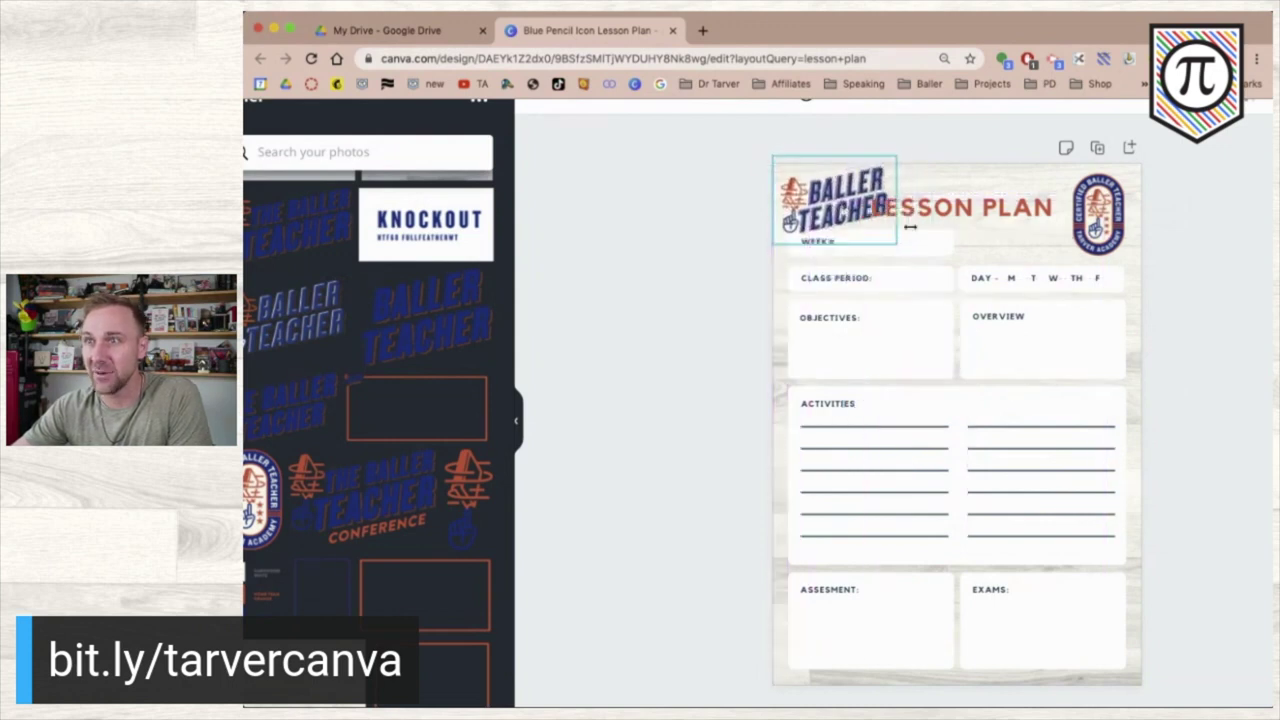
drag(896, 242, 818, 212)
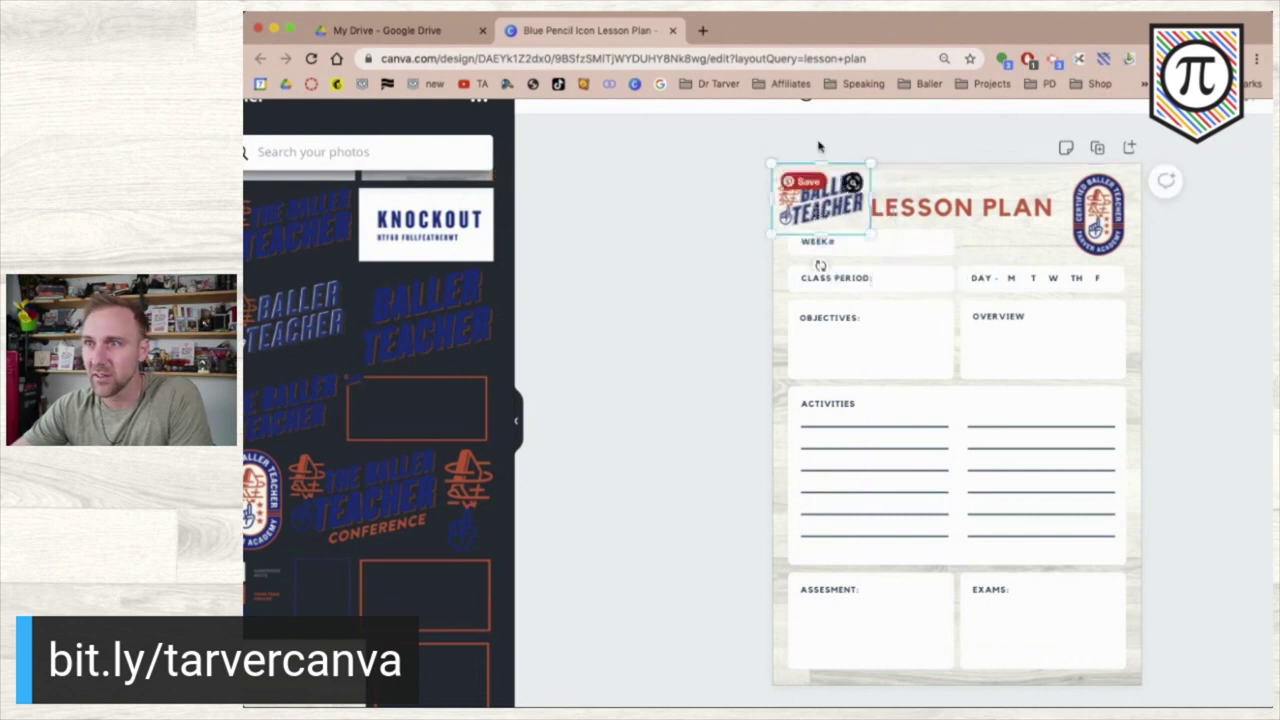
drag(940, 215, 942, 201)
click(677, 200)
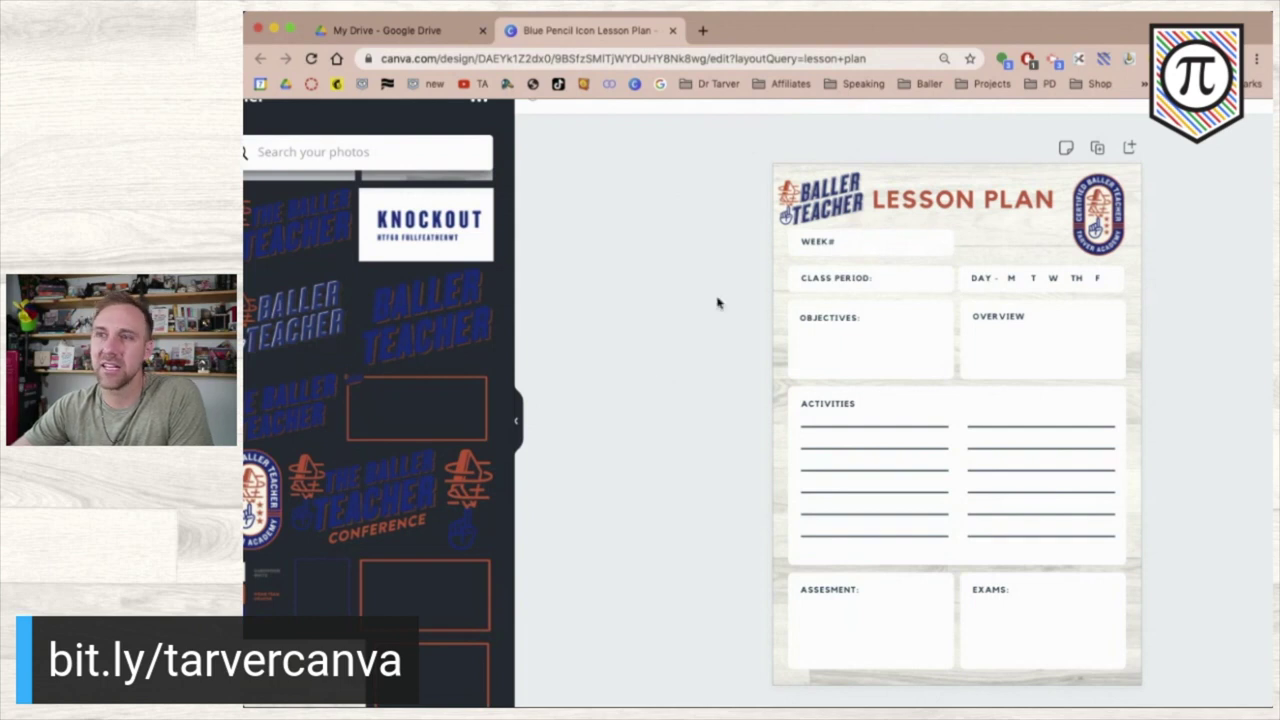
- Fine-tune the logo size and the LESSON PLAN heading position
click(823, 205)
drag(775, 230, 827, 203)
click(924, 214)
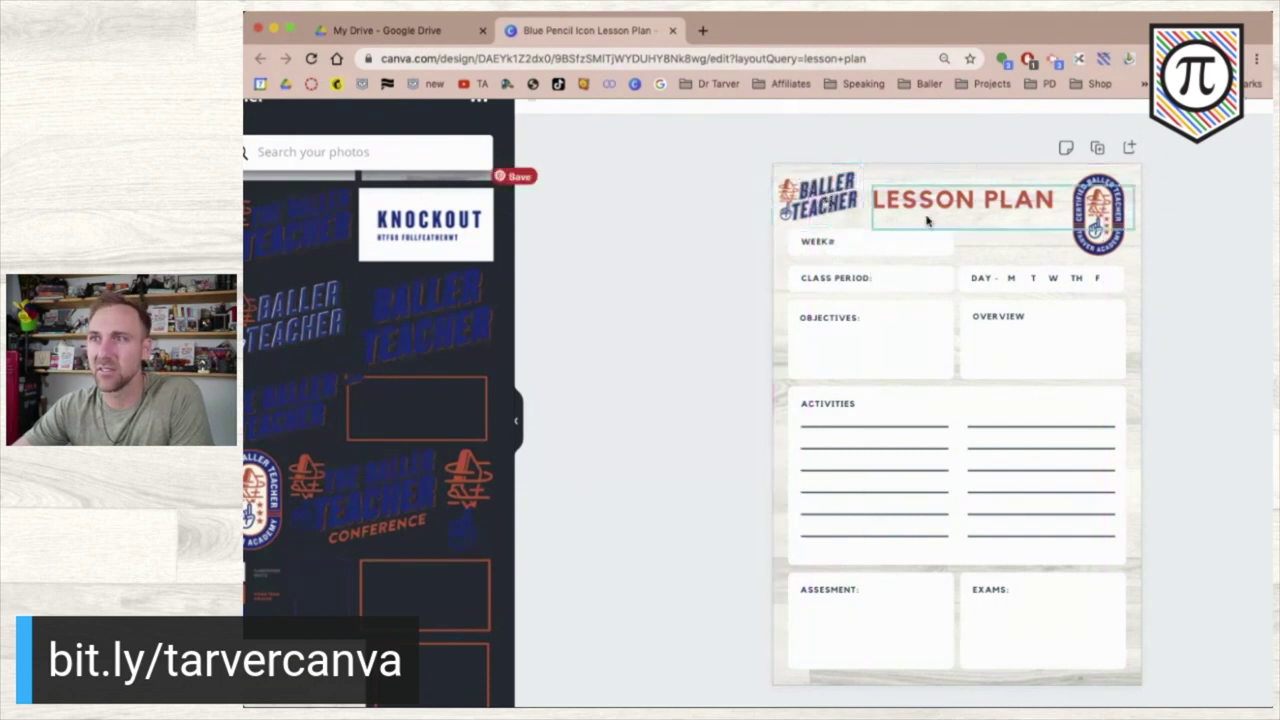
mouse_move(912, 203)
mouse_down()
mouse_move(894, 216)
mouse_move(909, 206)
mouse_up()
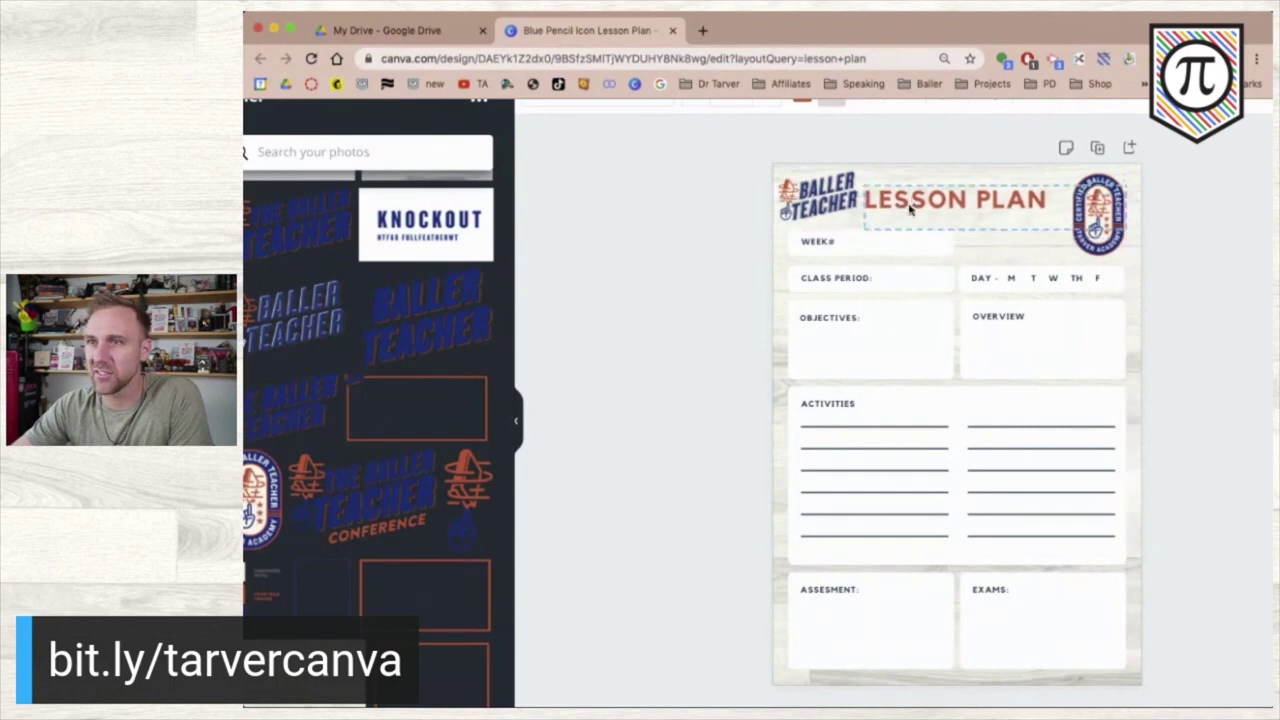
click(682, 218)
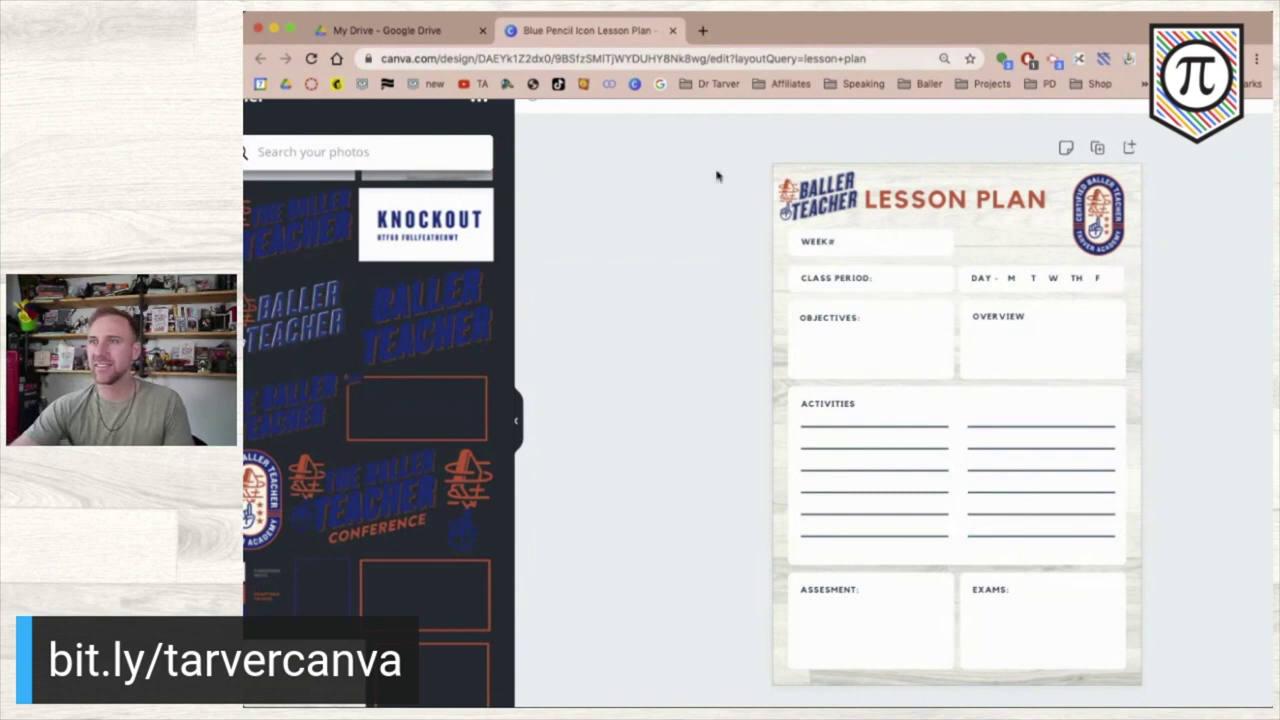
- Delete the small logo and slide LESSON PLAN to the page's left edge
click(823, 206)
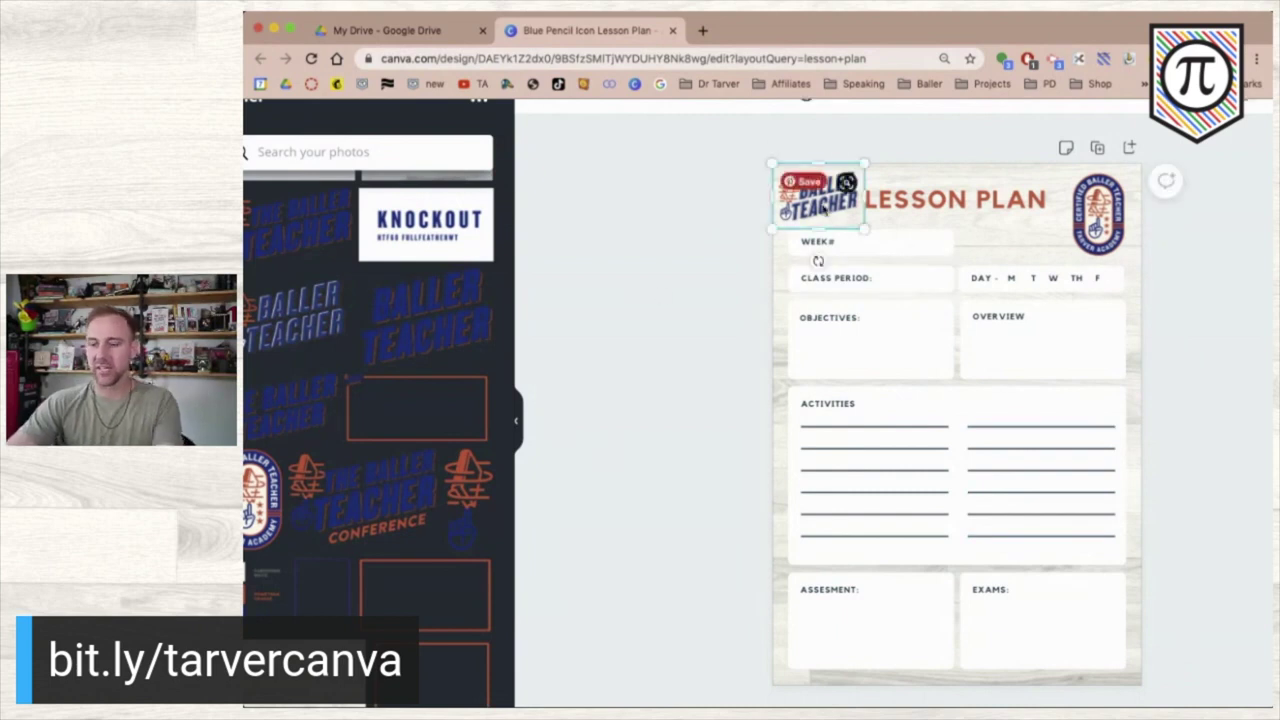
key(Delete)
drag(897, 208, 818, 196)
- Stack the WEEK#, DAY and CLASS PERIOD fields in a left column under the title
click(690, 202)
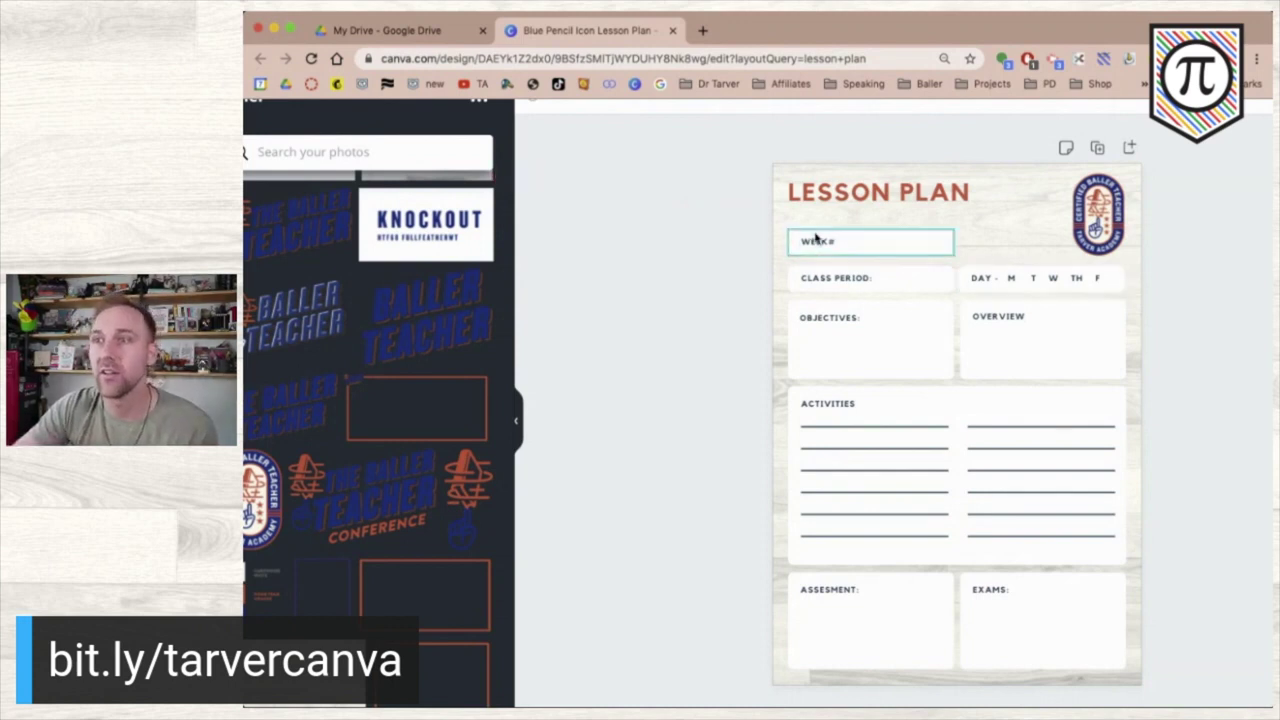
drag(737, 231, 851, 262)
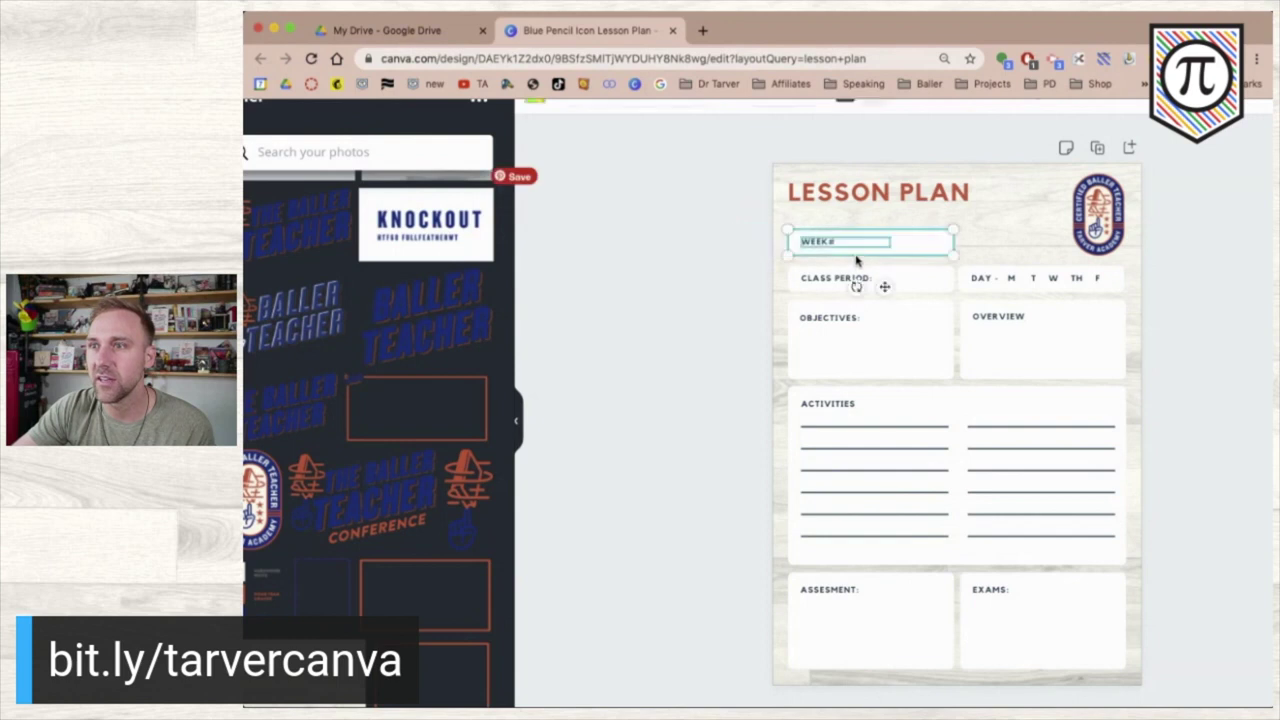
drag(906, 228, 908, 226)
drag(1183, 282, 835, 252)
click(631, 271)
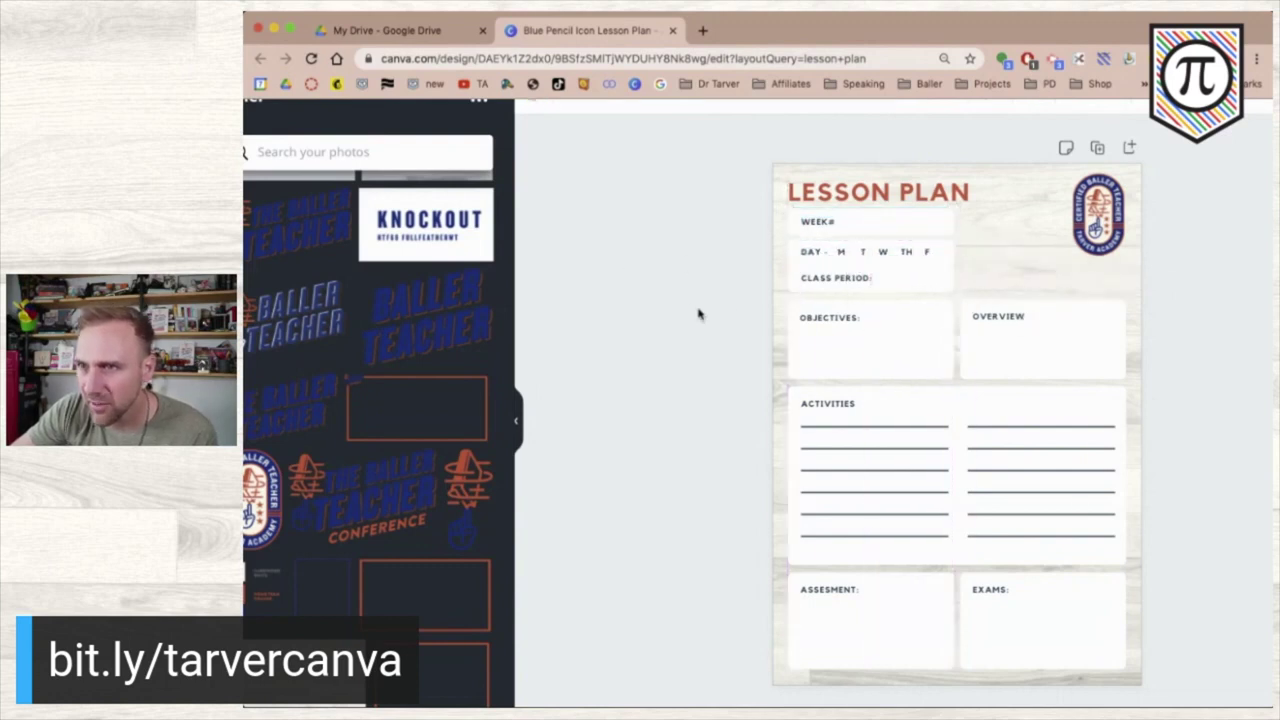
click(916, 288)
drag(916, 285, 917, 290)
key(Up)
key(Up)
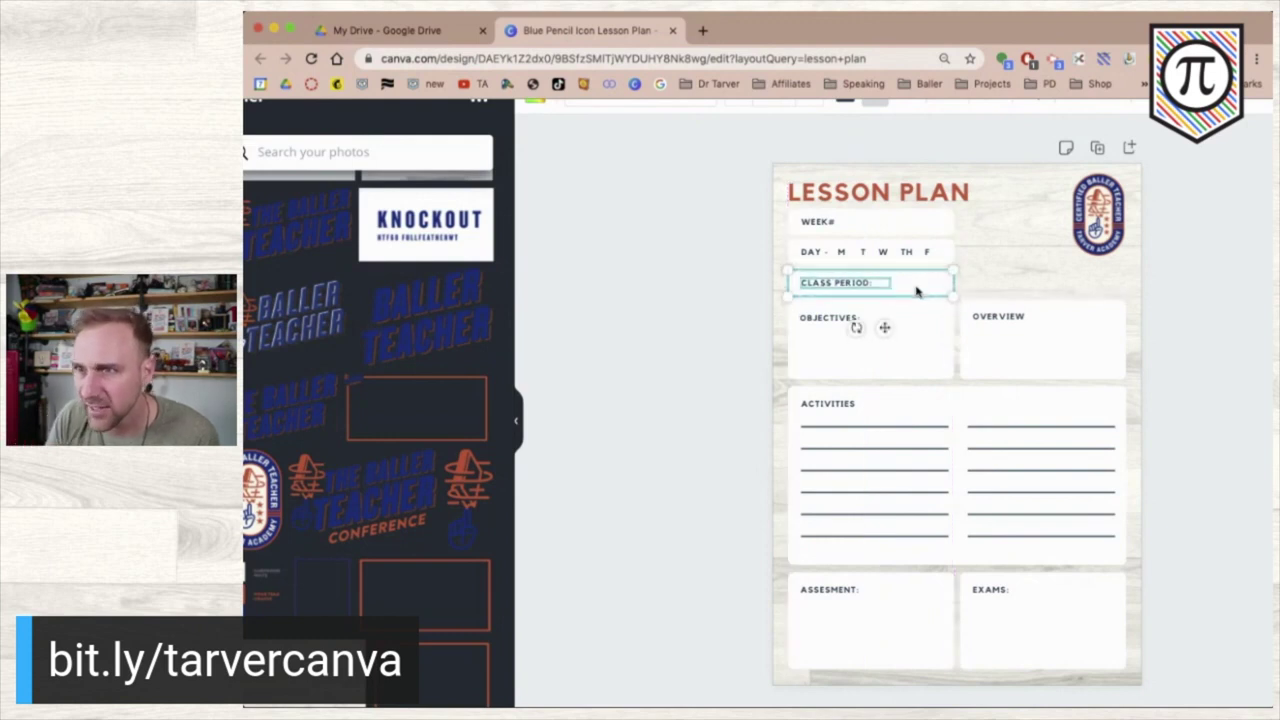
click(675, 350)
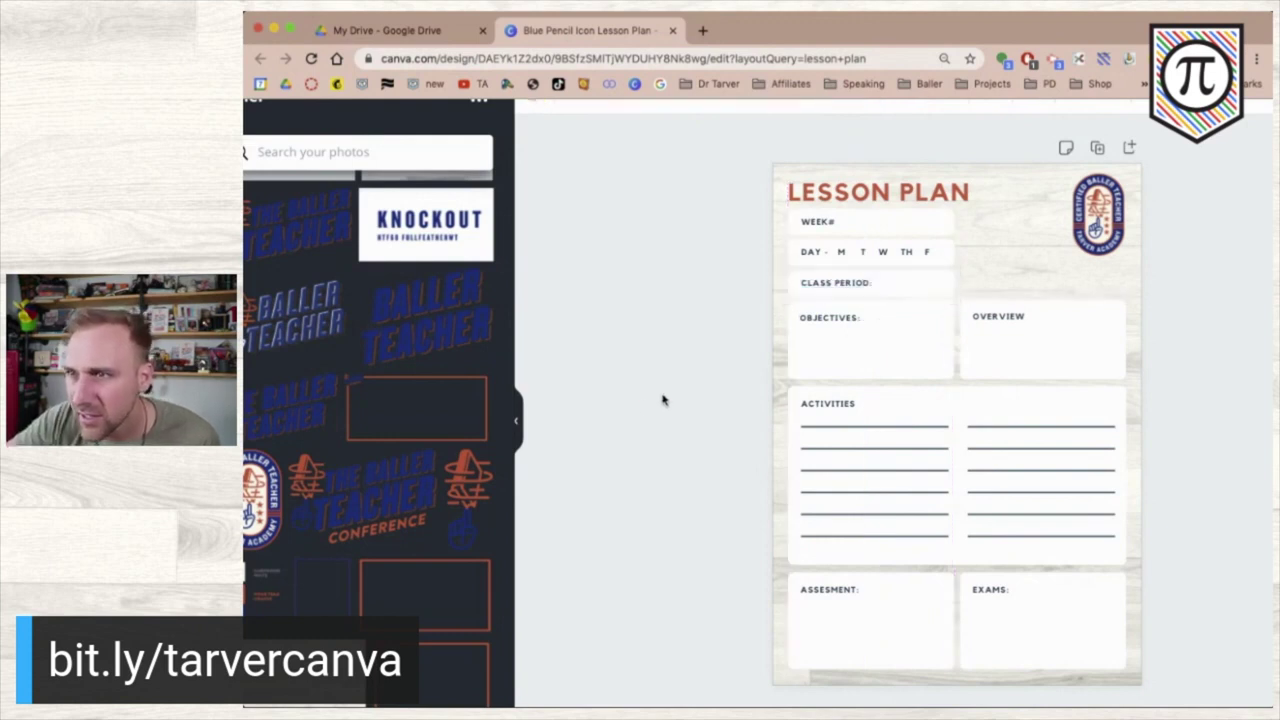
- Nudge the OBJECTIVES and OVERVIEW boxes down and place a CLASS PERIOD copy to the right
drag(720, 321, 1150, 357)
key(Down)
key(Down)
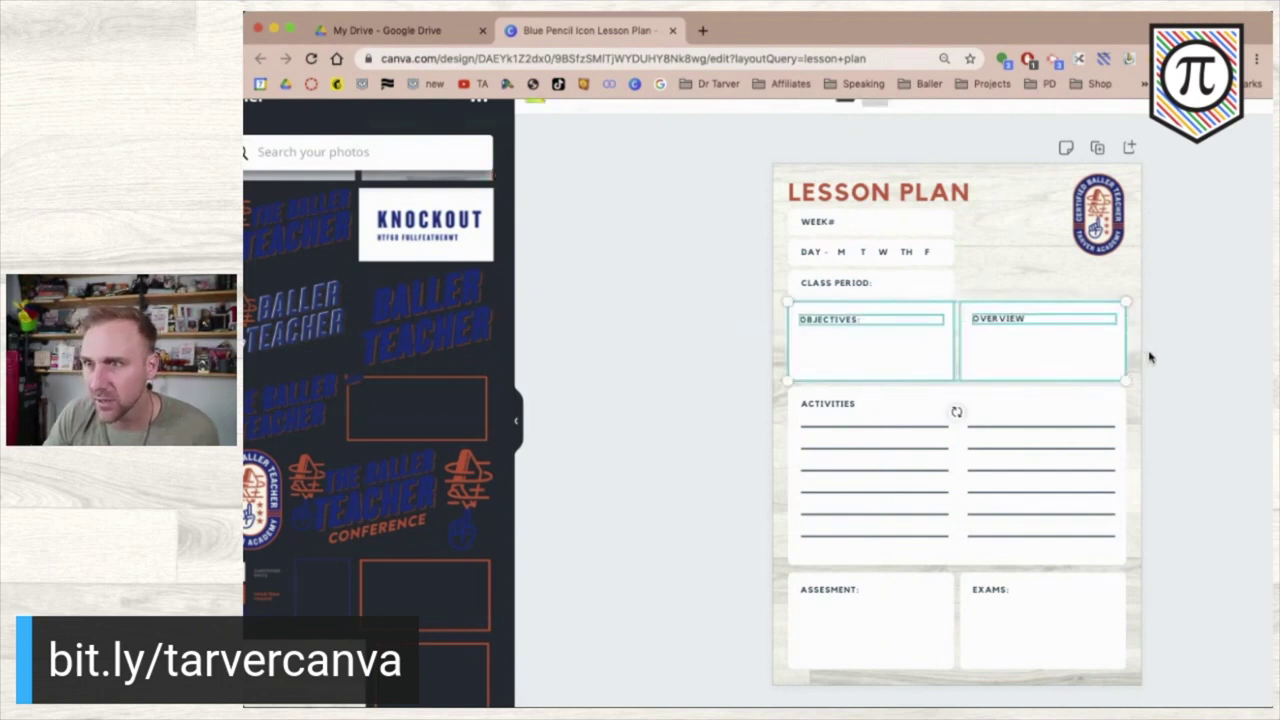
click(690, 398)
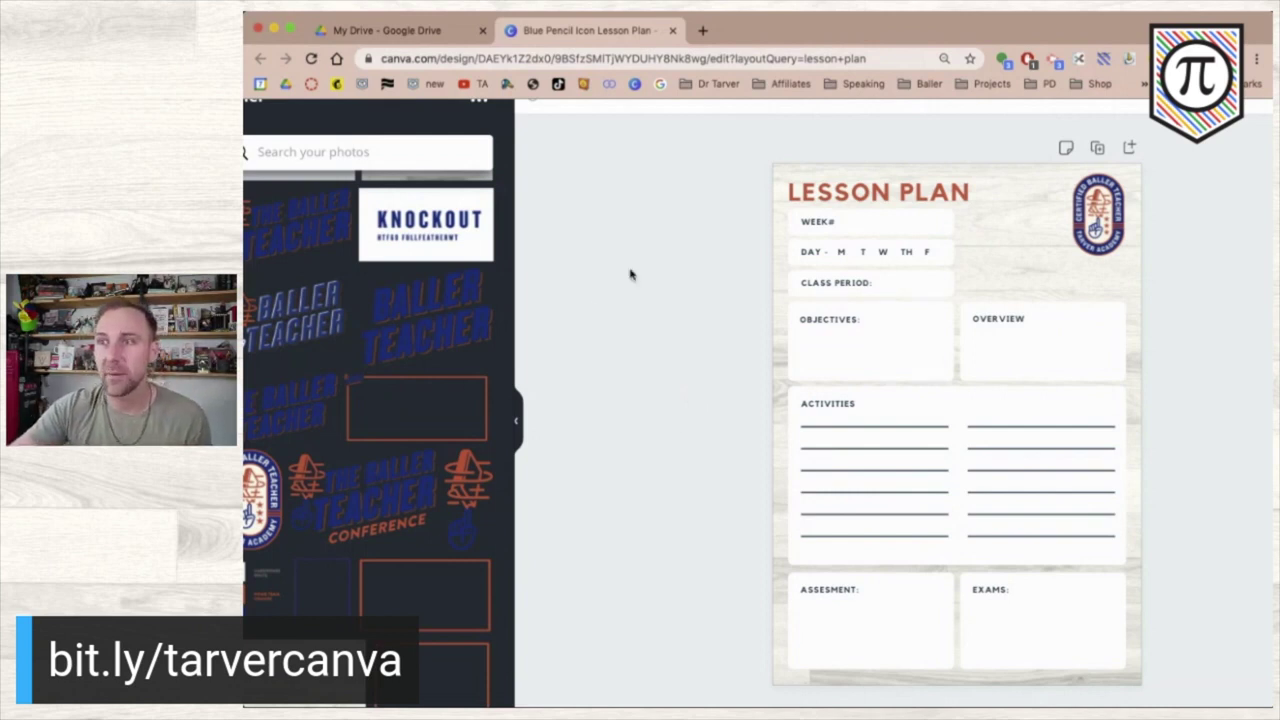
drag(737, 277, 889, 283)
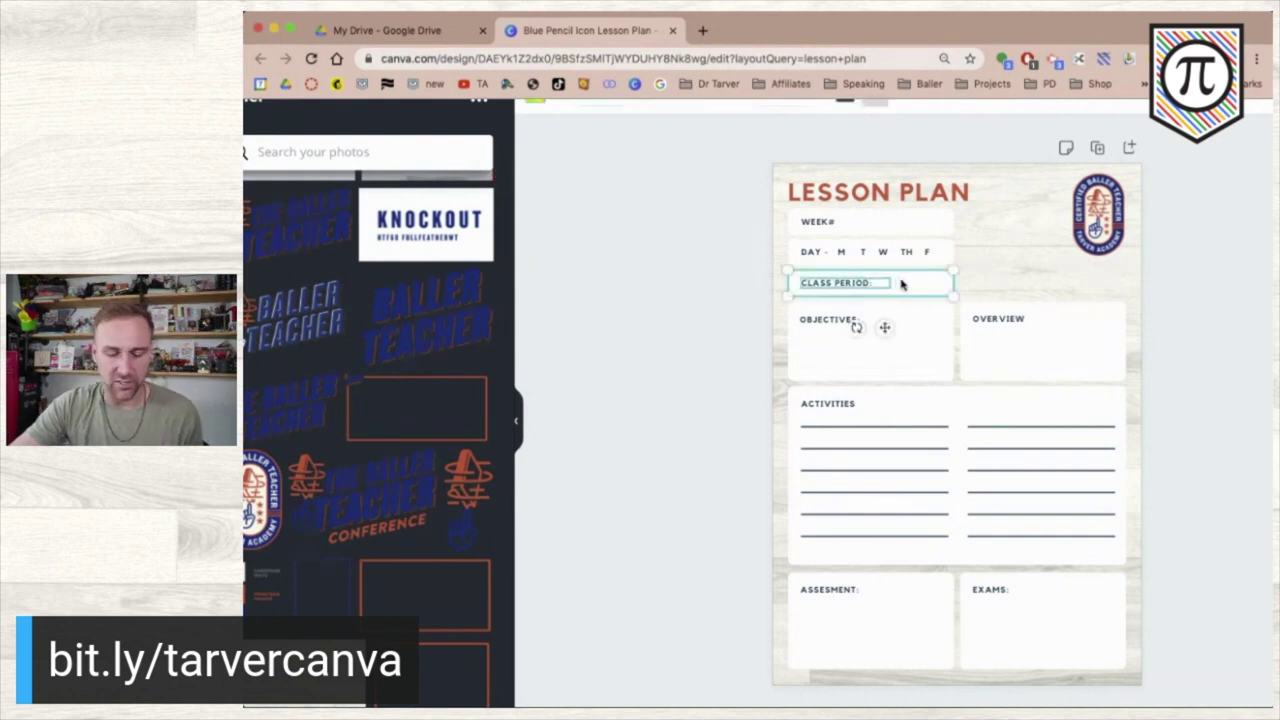
drag(899, 284, 1072, 279)
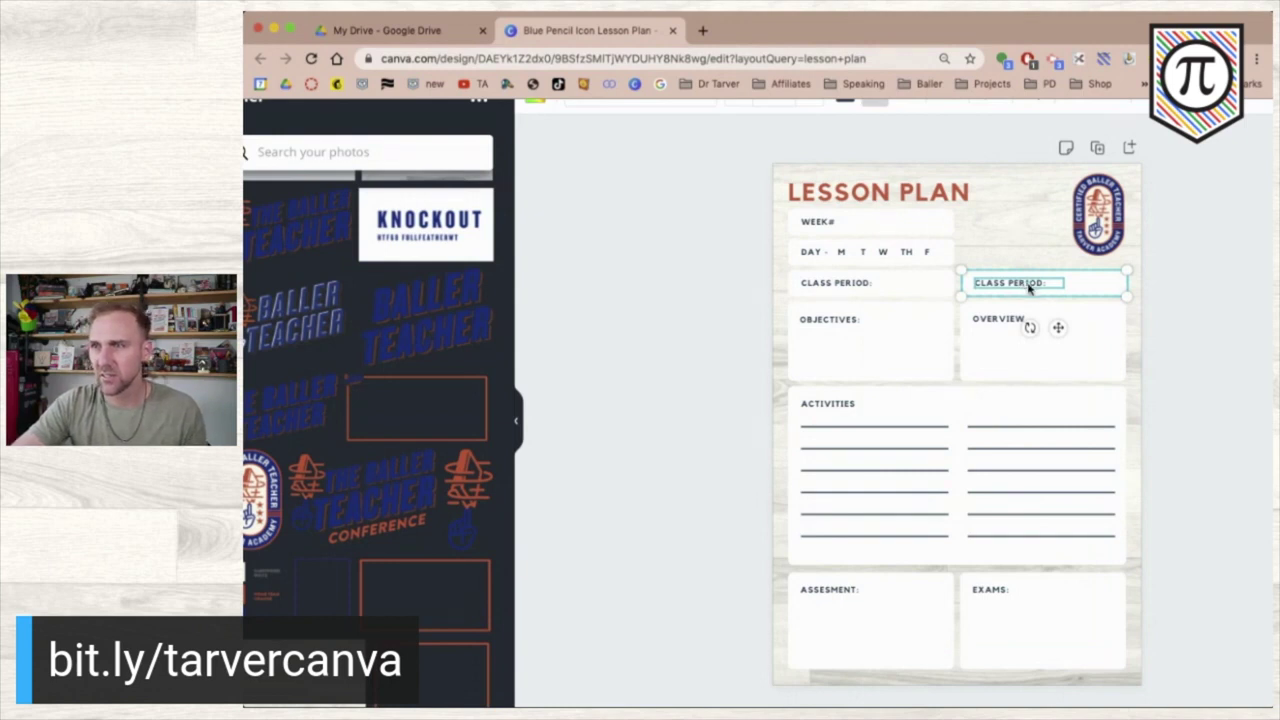
- Relabel the copied CLASS PERIOD field as UNIT:
click(627, 277)
double_click(974, 285)
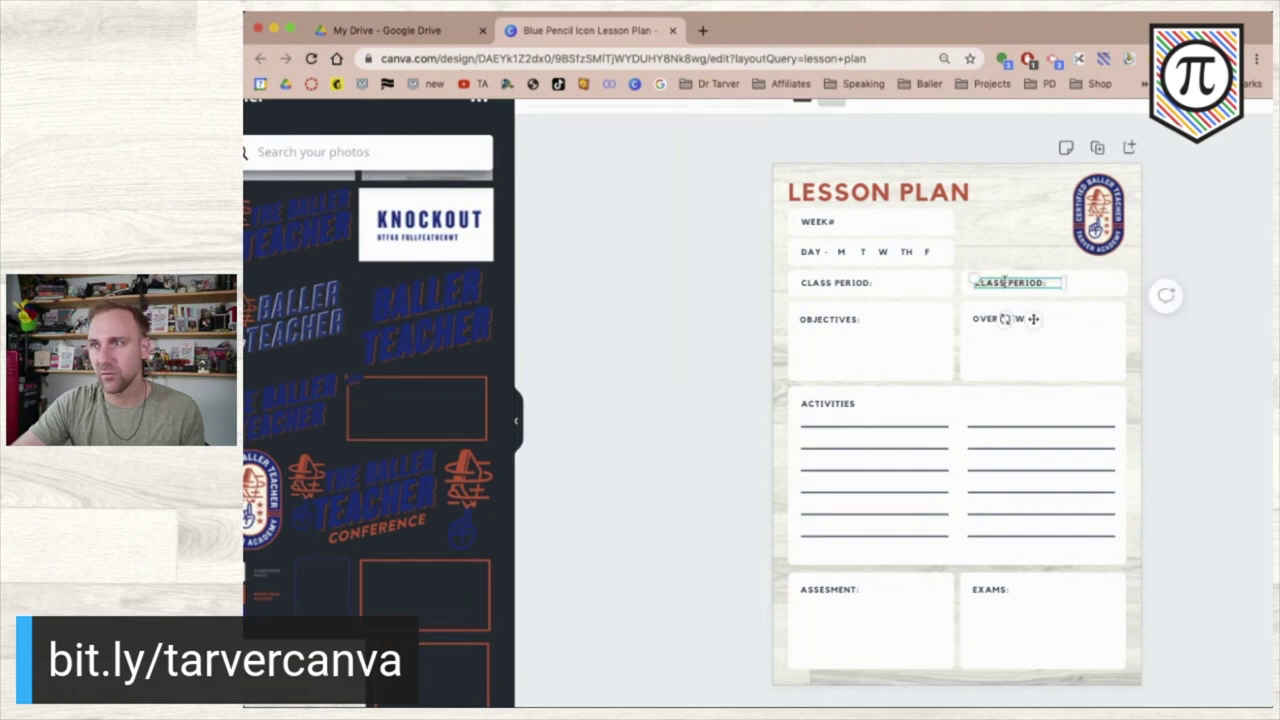
text(UNIT:)
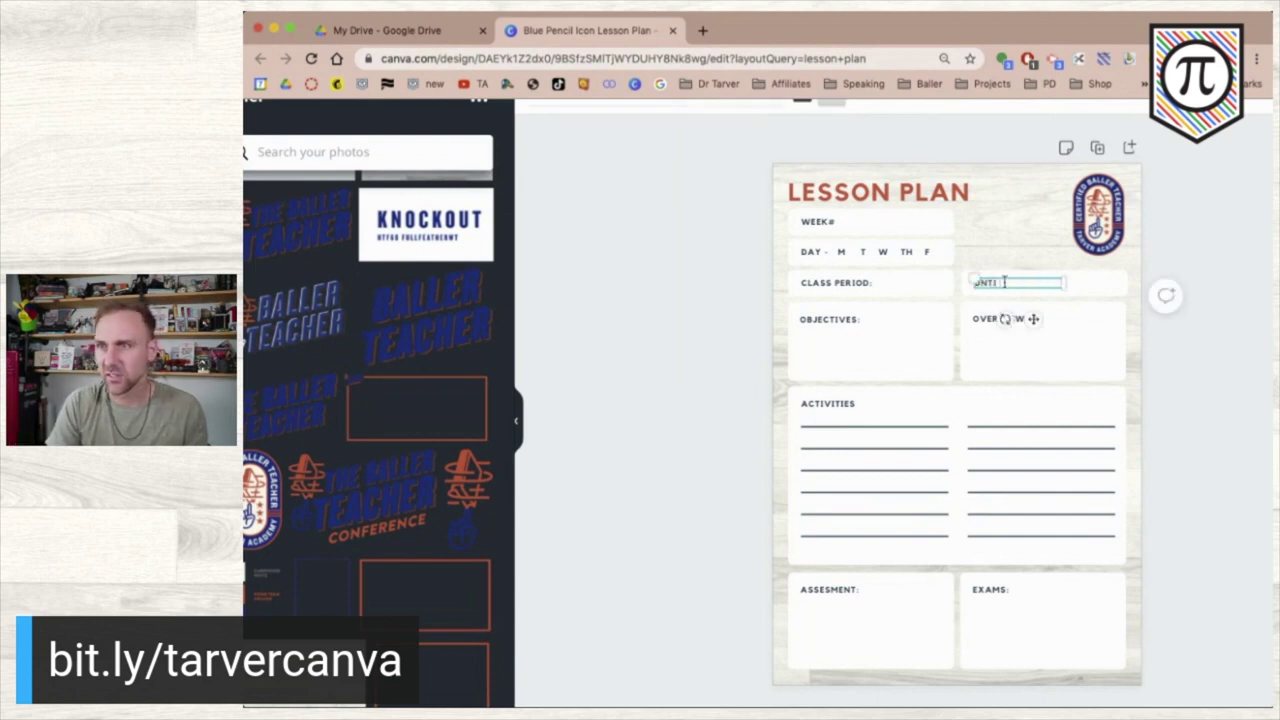
key(BackSpace)
key(BackSpace)
key(BackSpace)
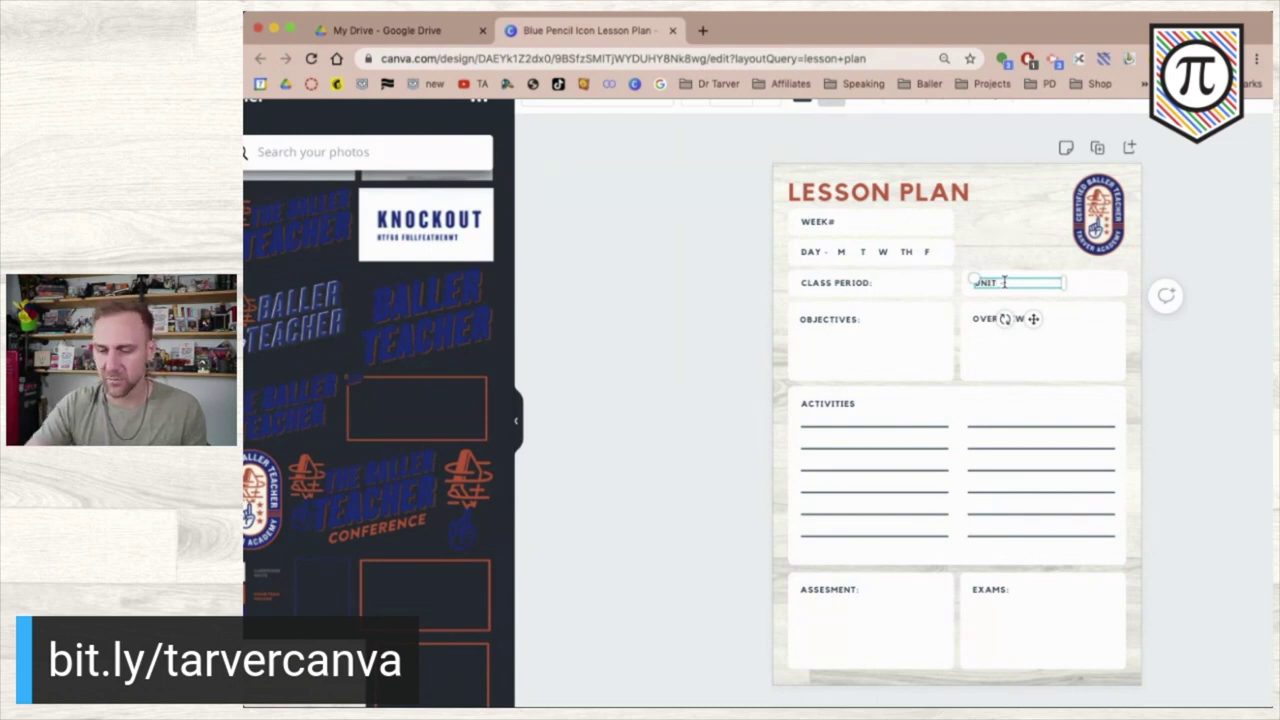
click(645, 262)
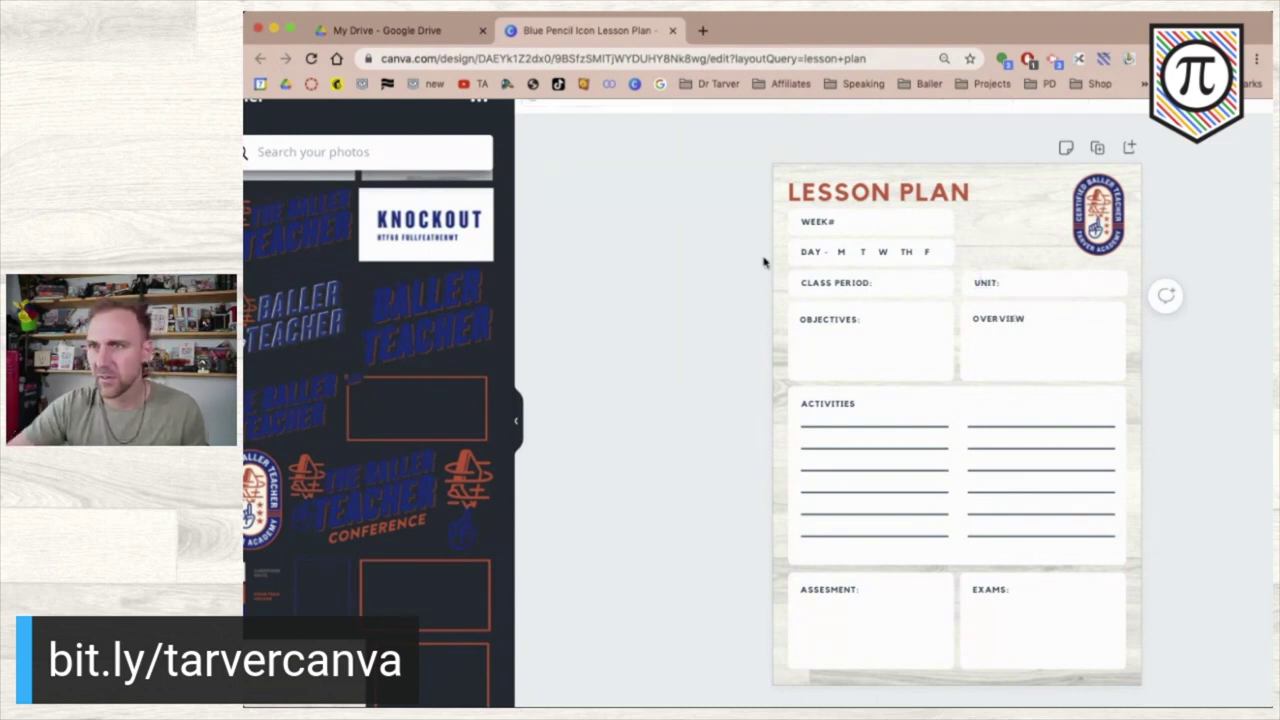
- Remove the extra space in the DAY row and add a colon after DAY
click(826, 257)
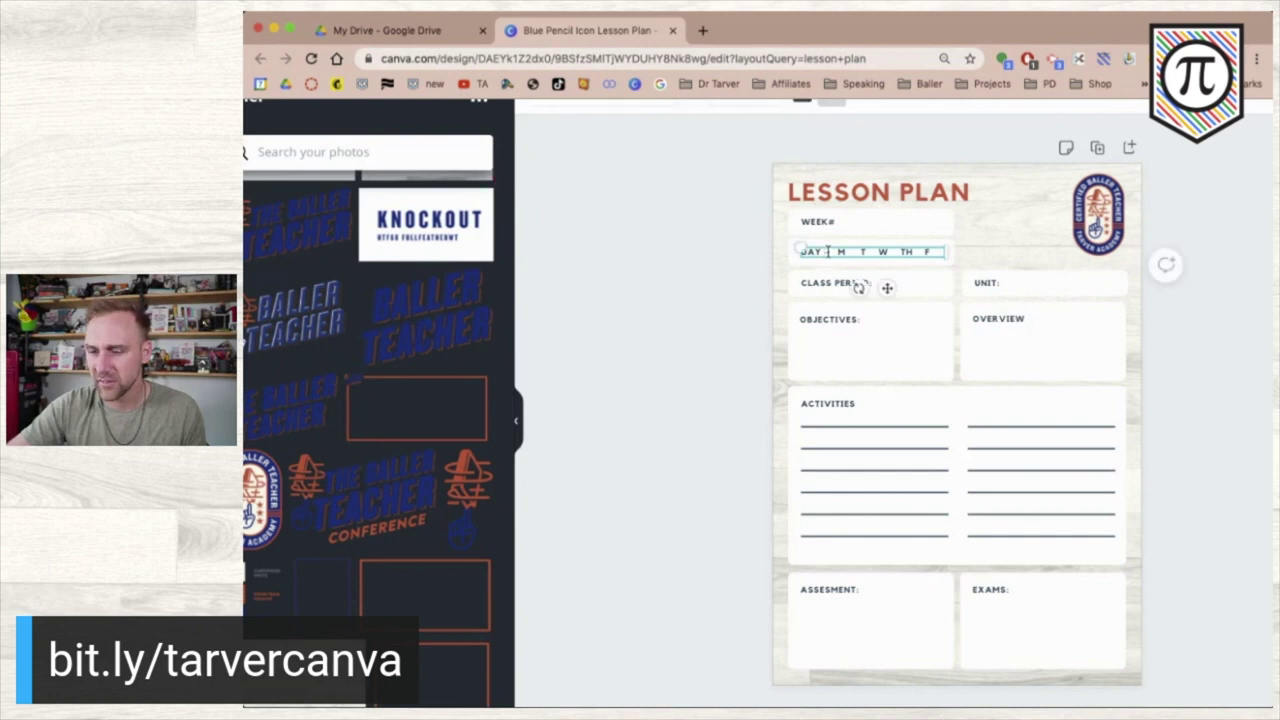
key(BackSpace)
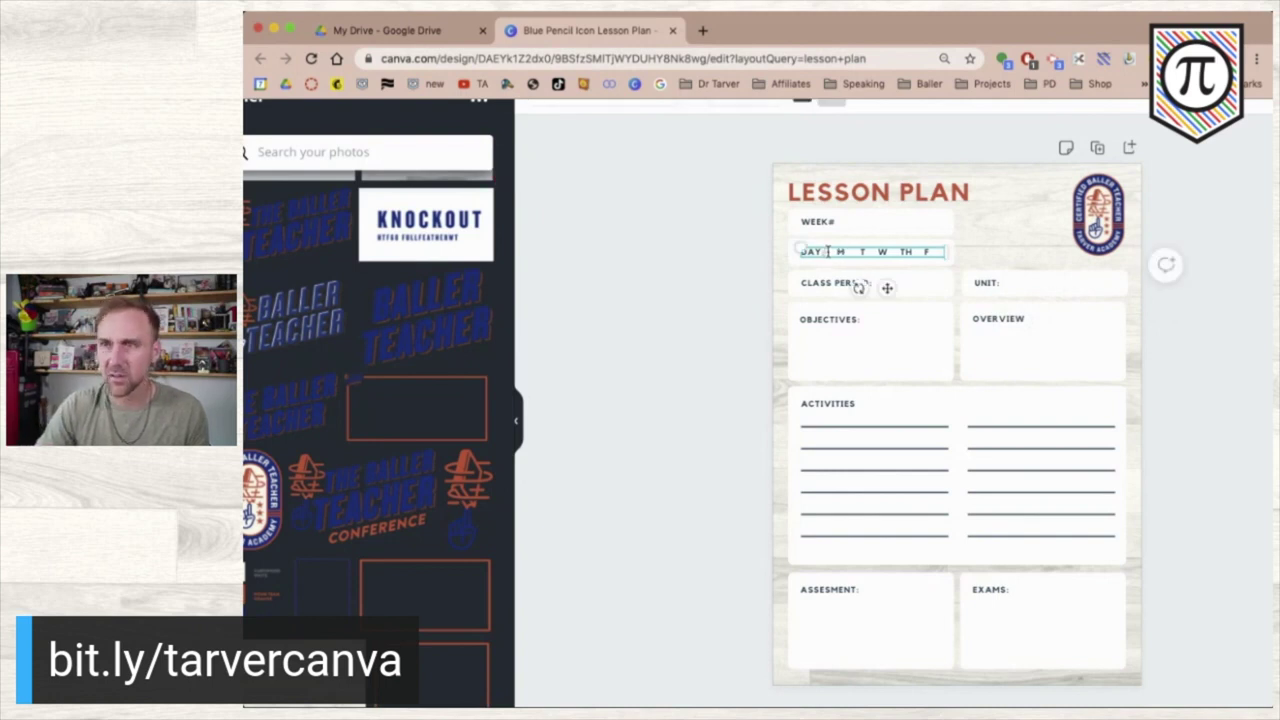
text(:)
click(663, 306)
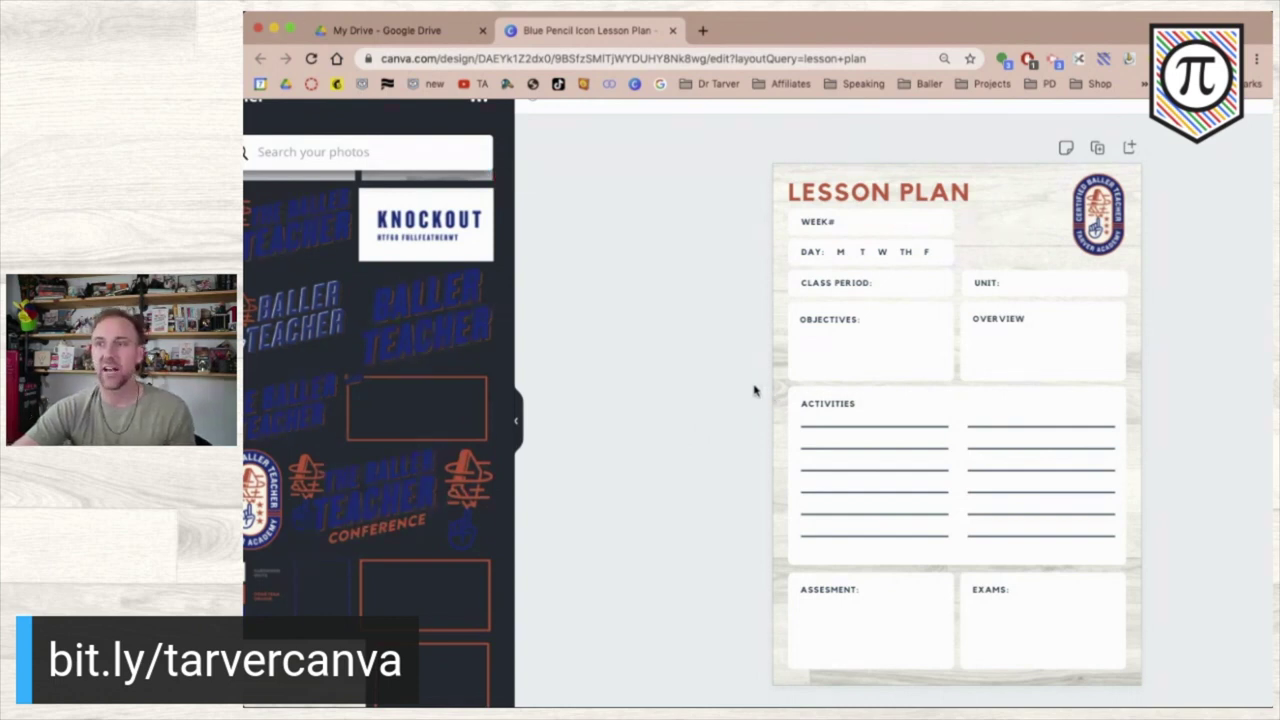
- Delete both groups of activity lines and shrink the Activities box to a thin strip
click(849, 431)
key(Delete)
click(716, 430)
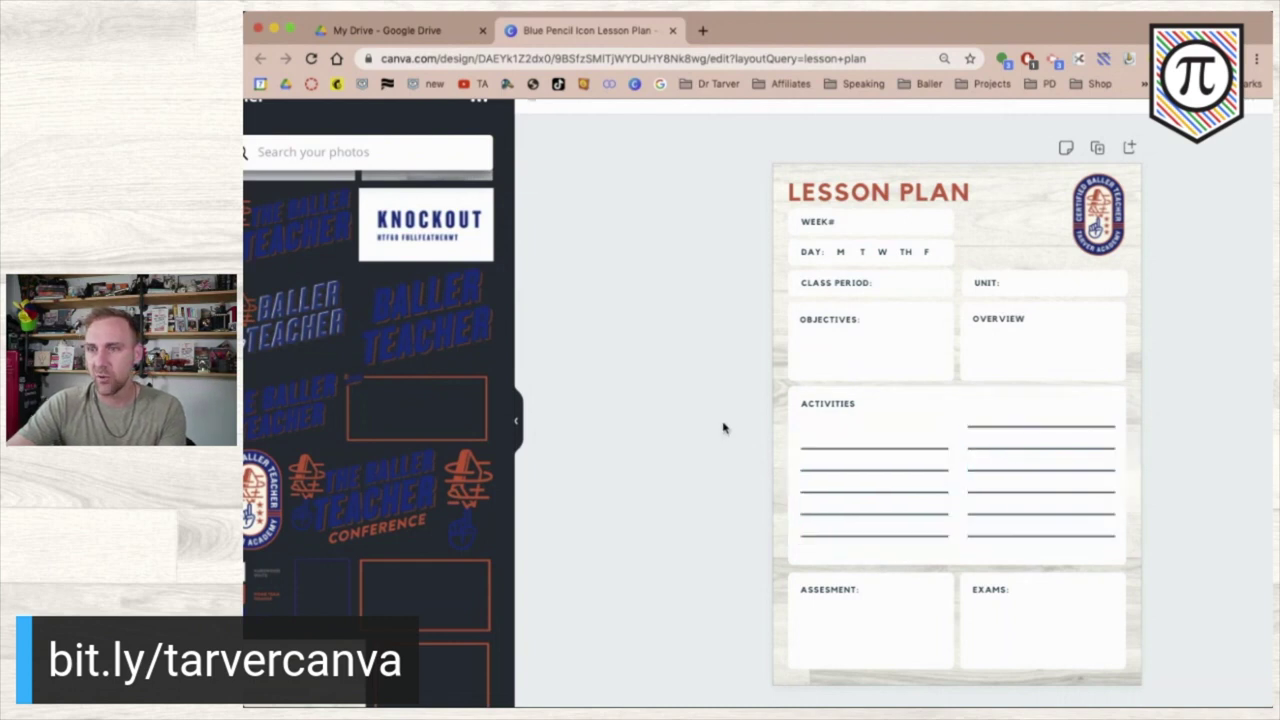
drag(716, 425, 1049, 500)
click(751, 471)
click(880, 480)
key(Delete)
key(Delete)
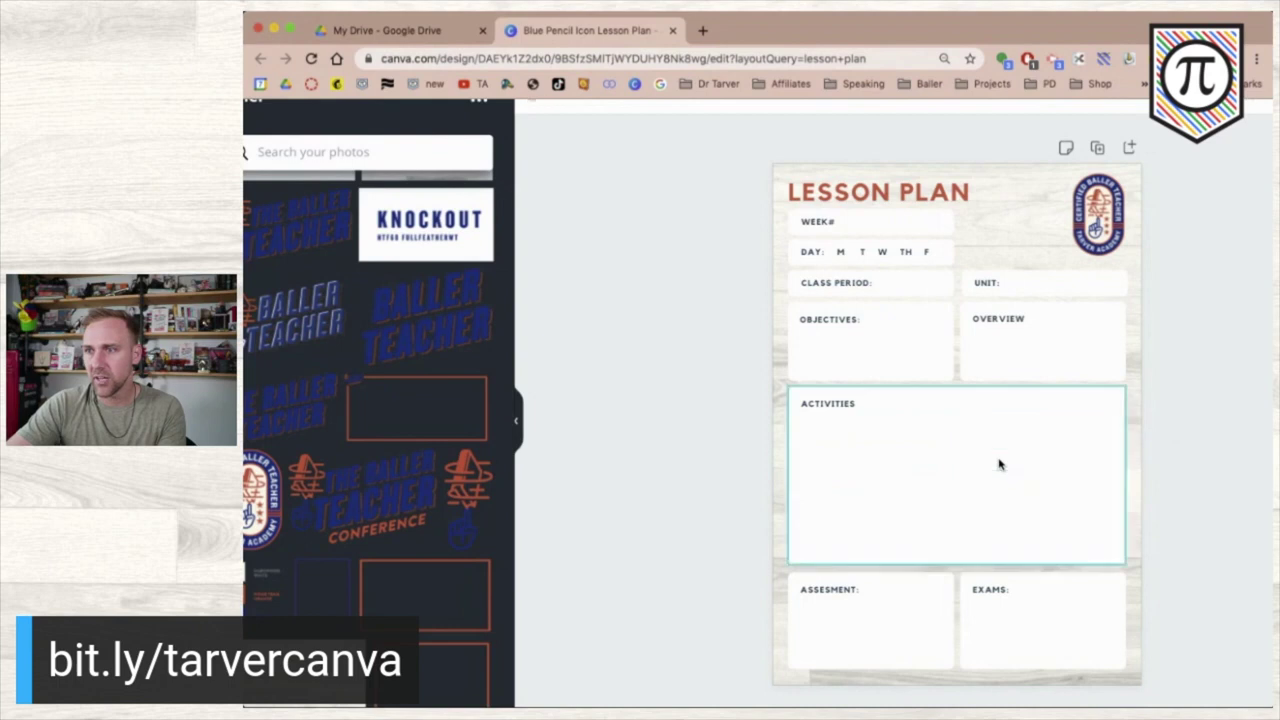
click(1026, 503)
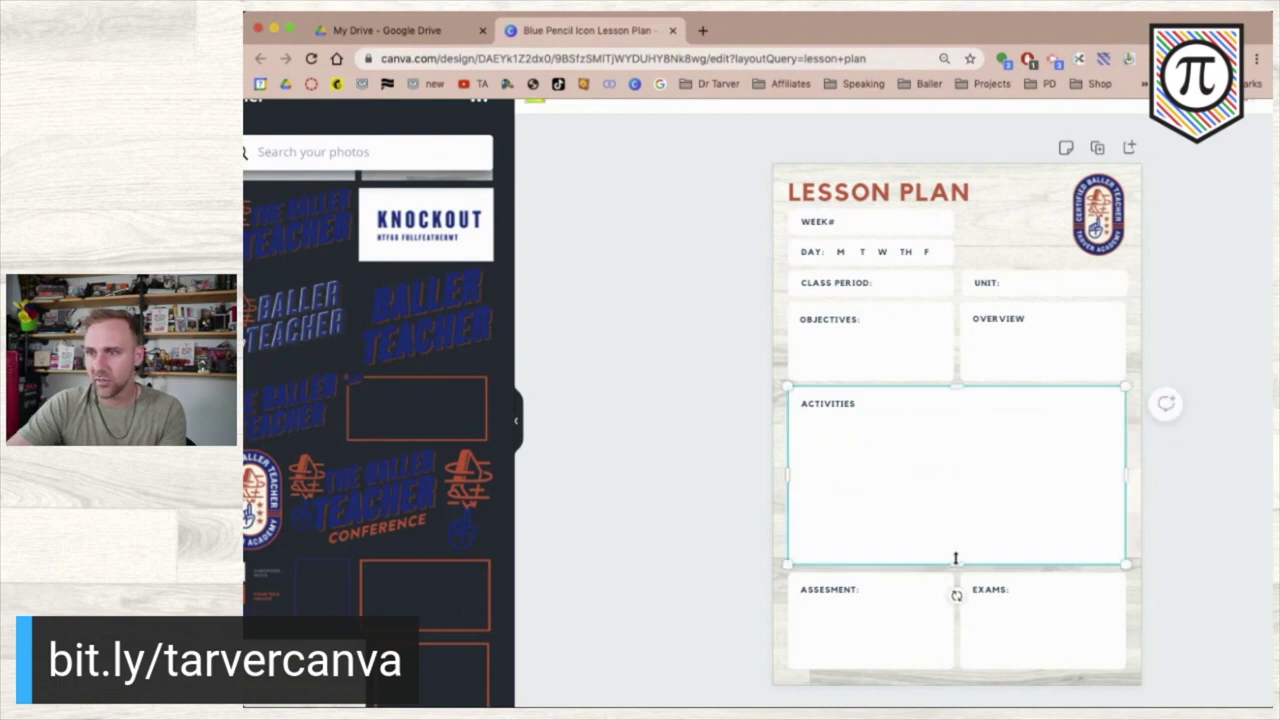
drag(955, 560, 966, 417)
- Rename OVERVIEW to STANDARDS and ACTIVITIES to WARM-UP
click(829, 405)
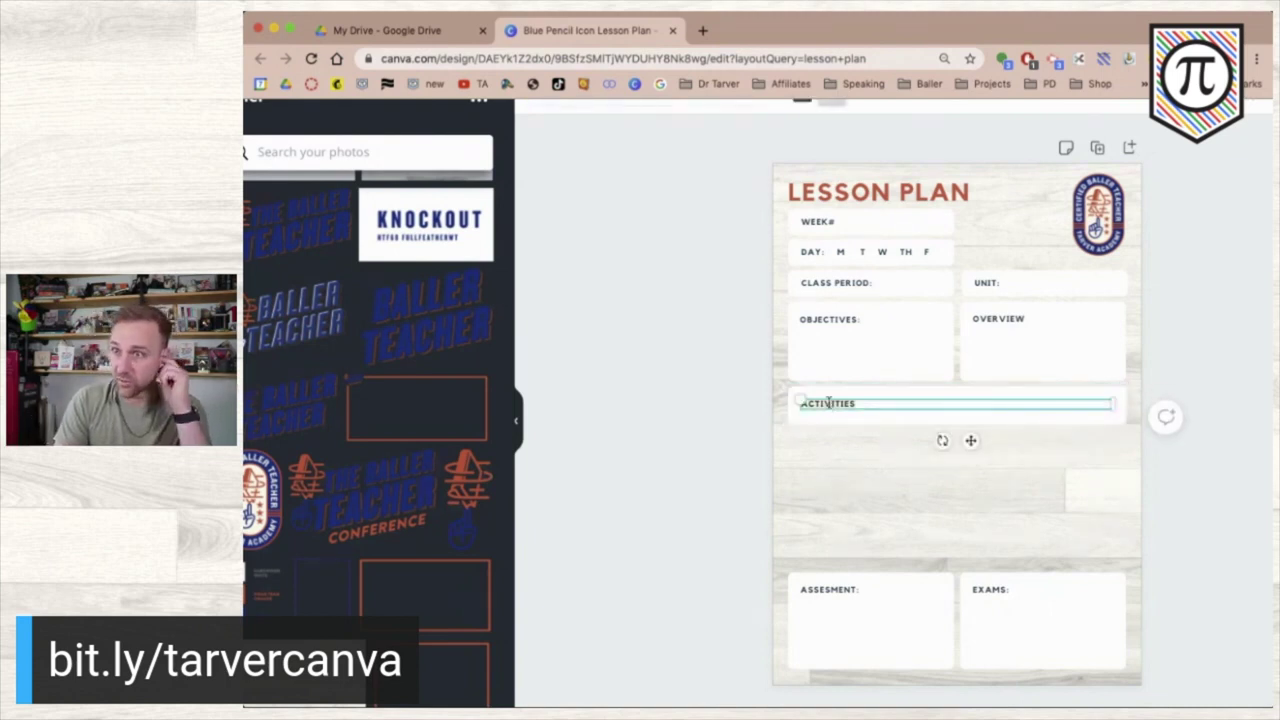
click(1043, 320)
click(1034, 318)
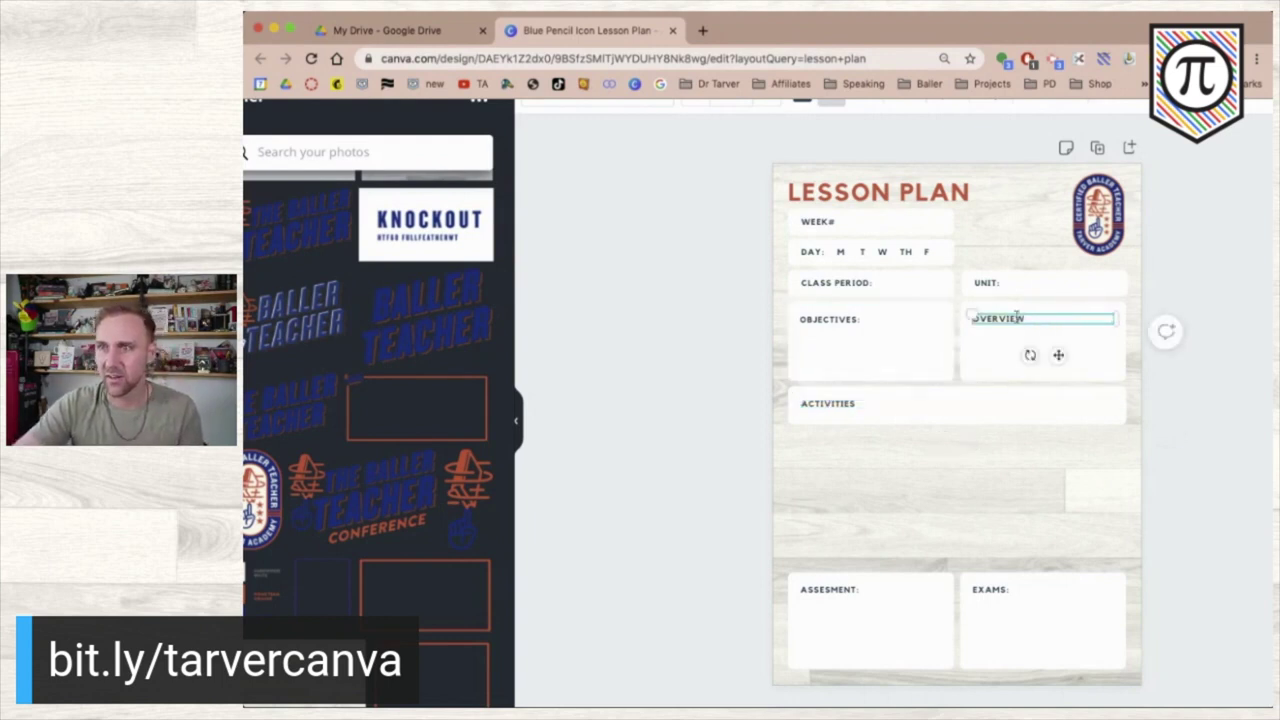
text(STANDAR)
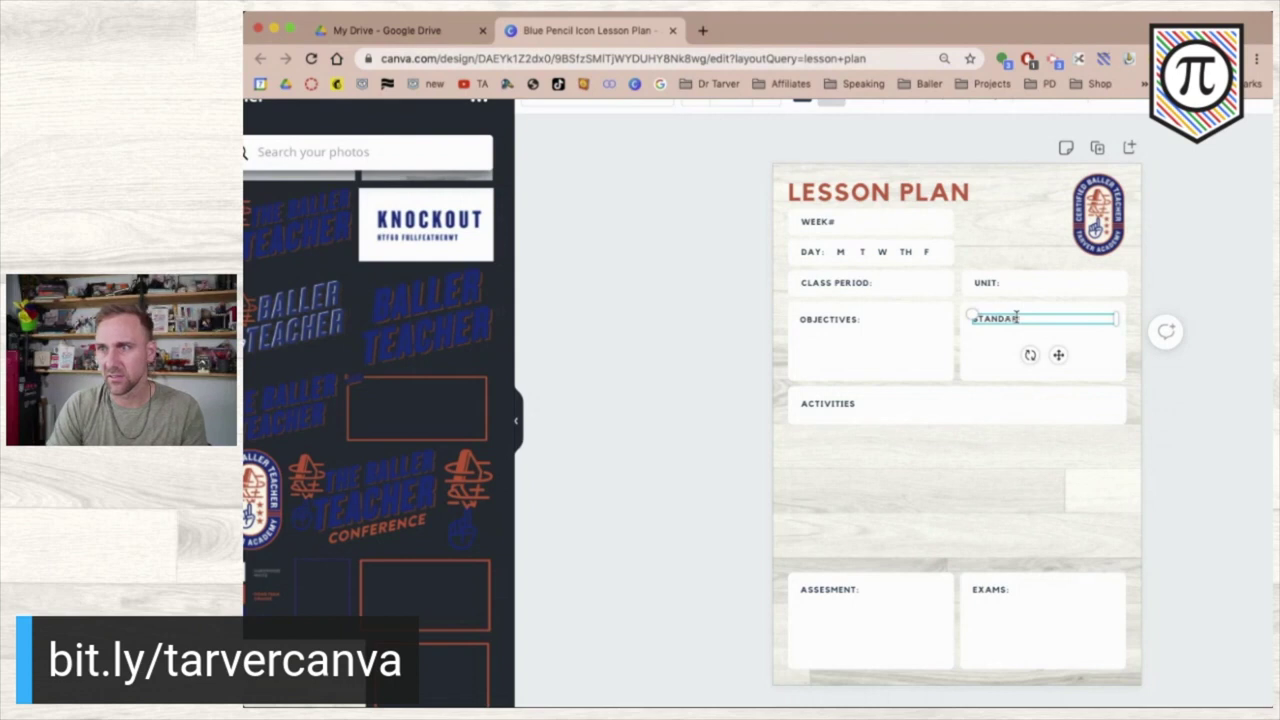
text(DS:)
click(740, 392)
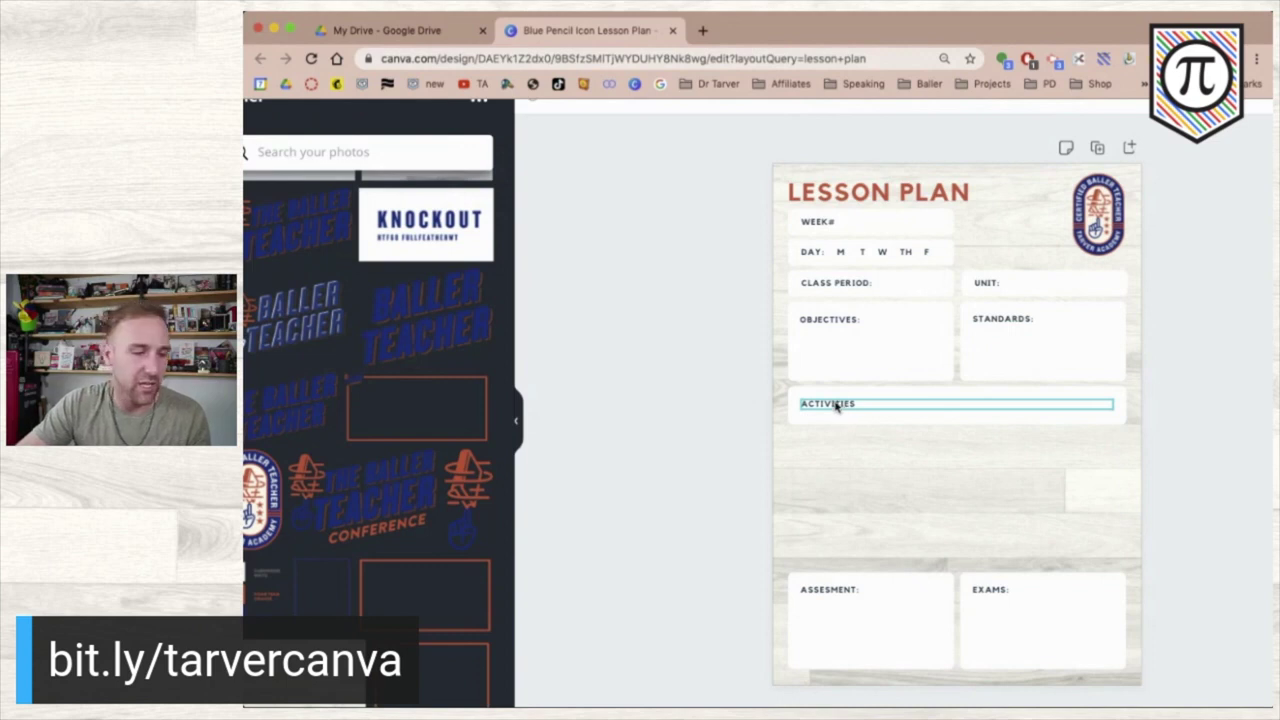
click(836, 405)
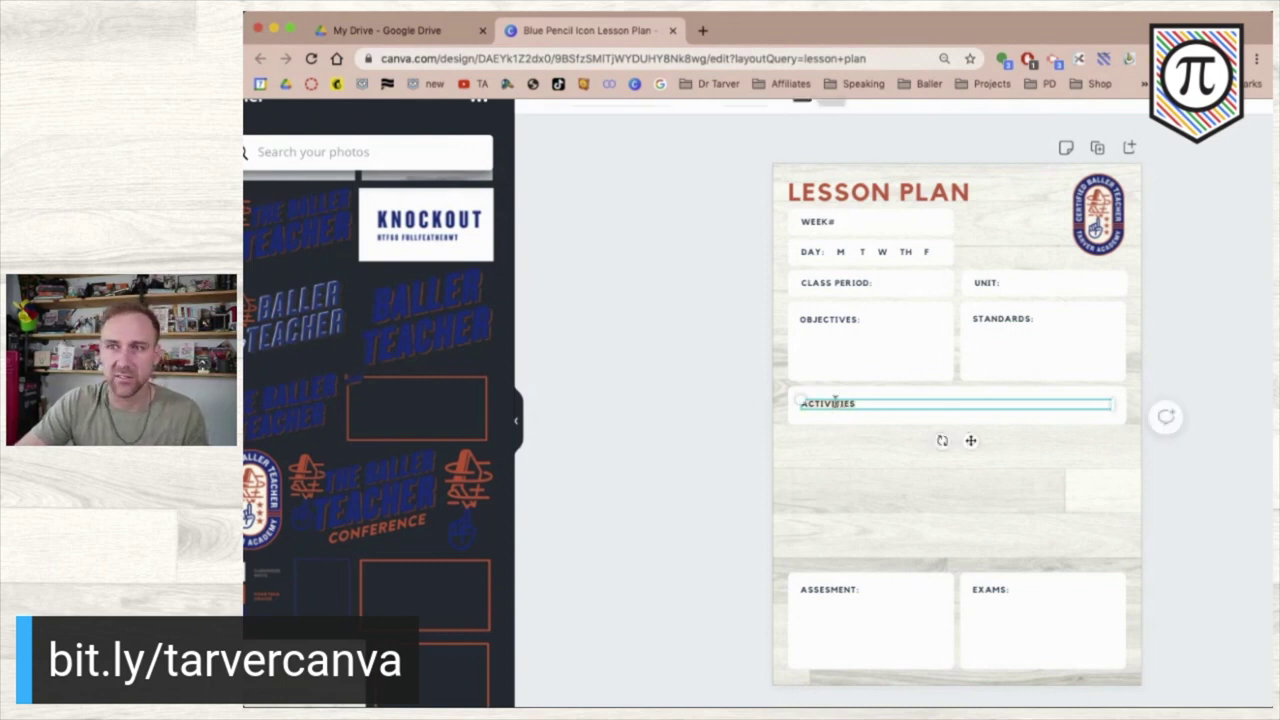
key(BackSpace)
text(WARM-UP)
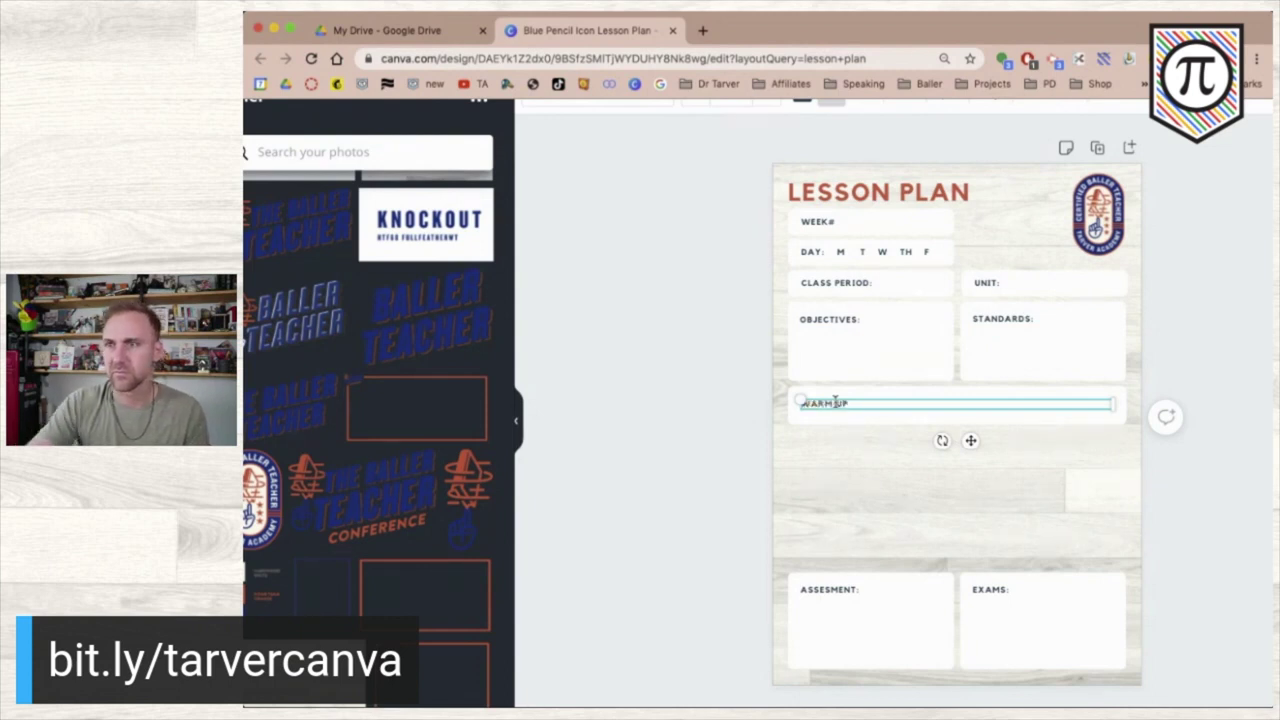
click(857, 331)
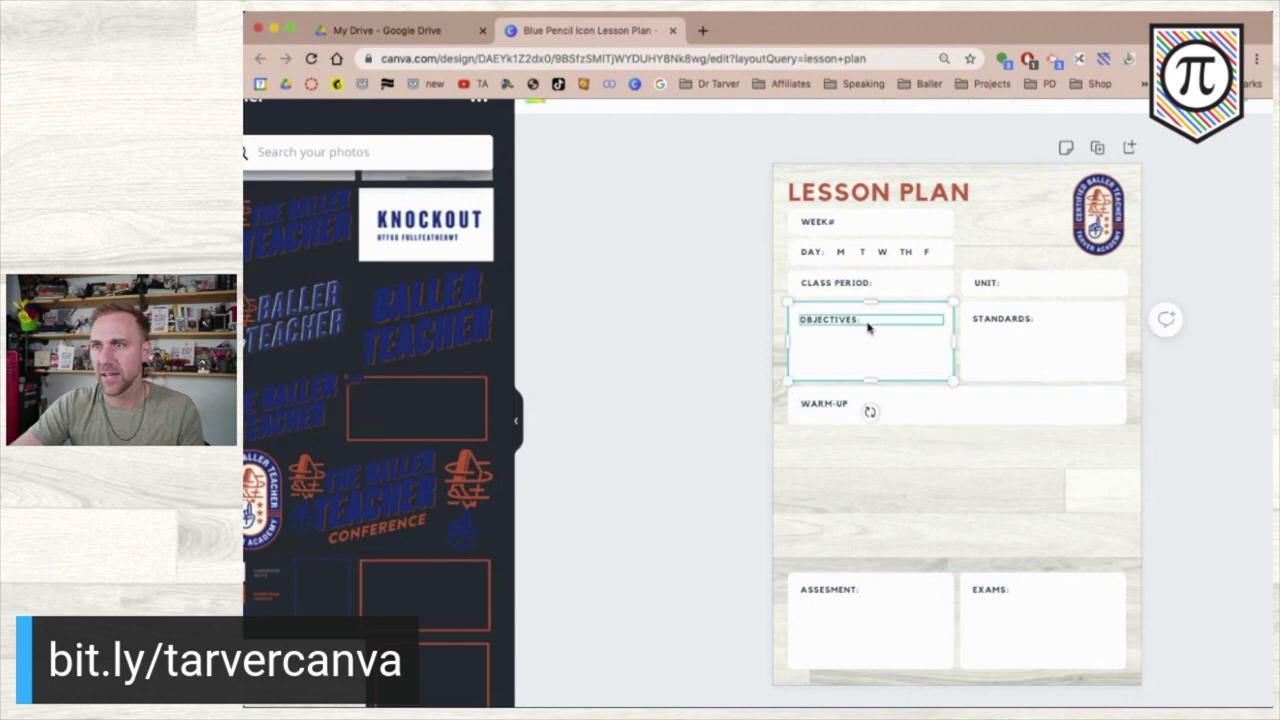
- Remove the colons from the OBJECTIVES, STANDARDS, UNIT and CLASS PERIOD labels
click(866, 321)
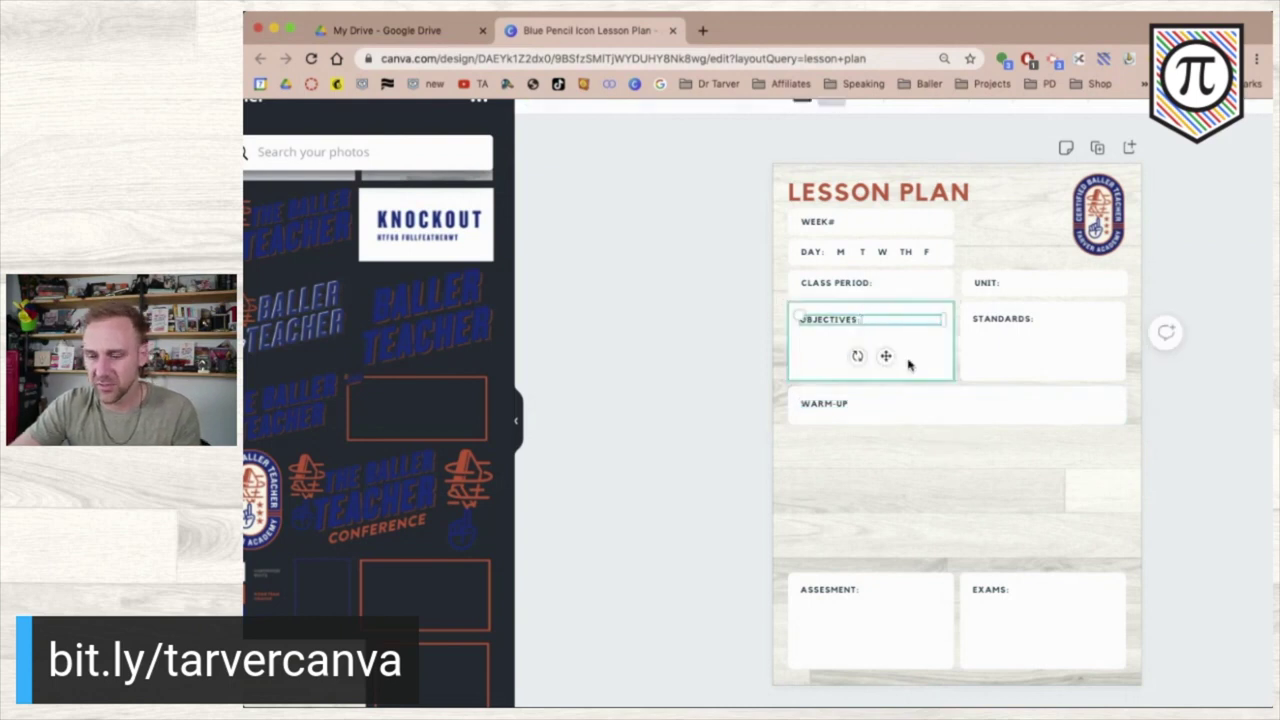
click(1024, 328)
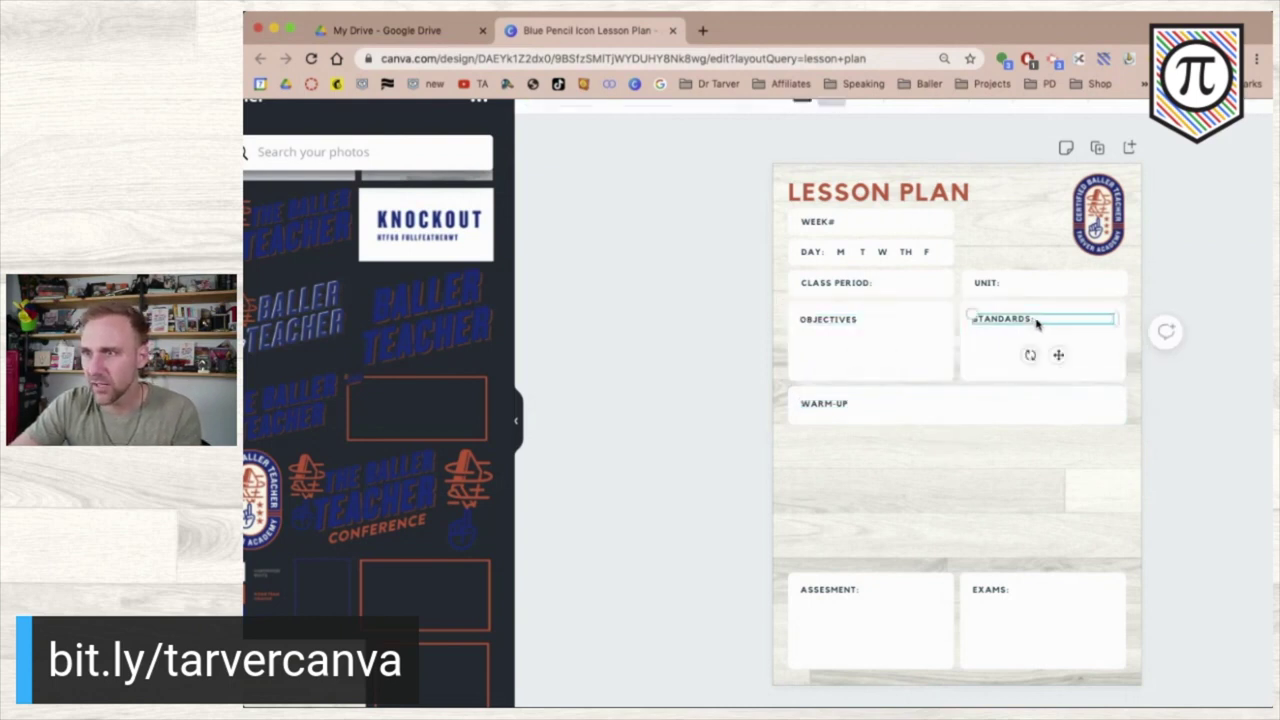
click(1004, 284)
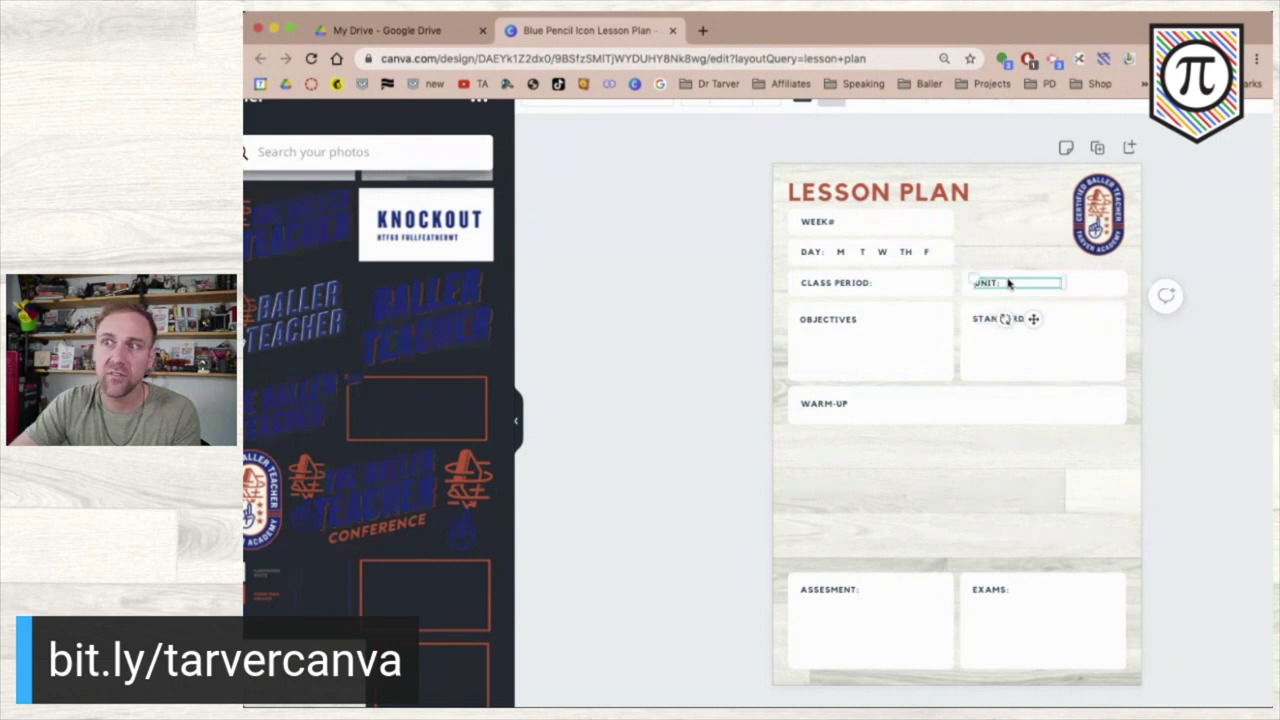
click(858, 279)
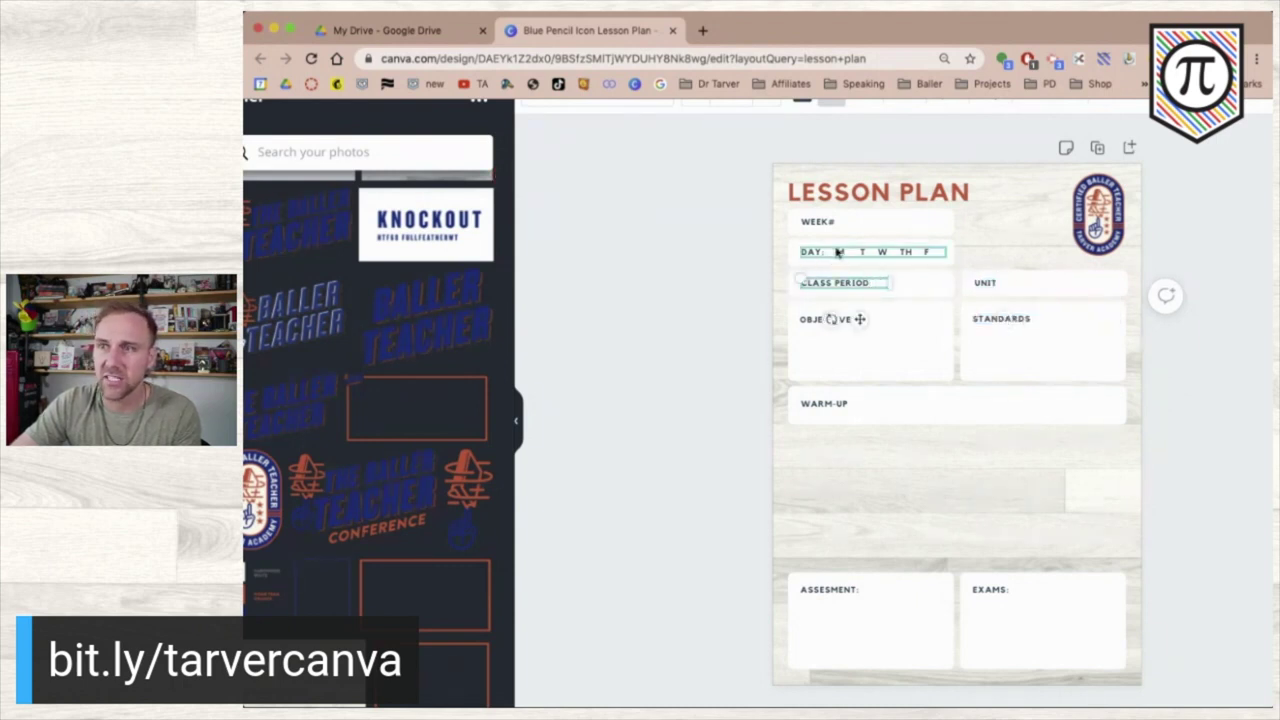
click(716, 386)
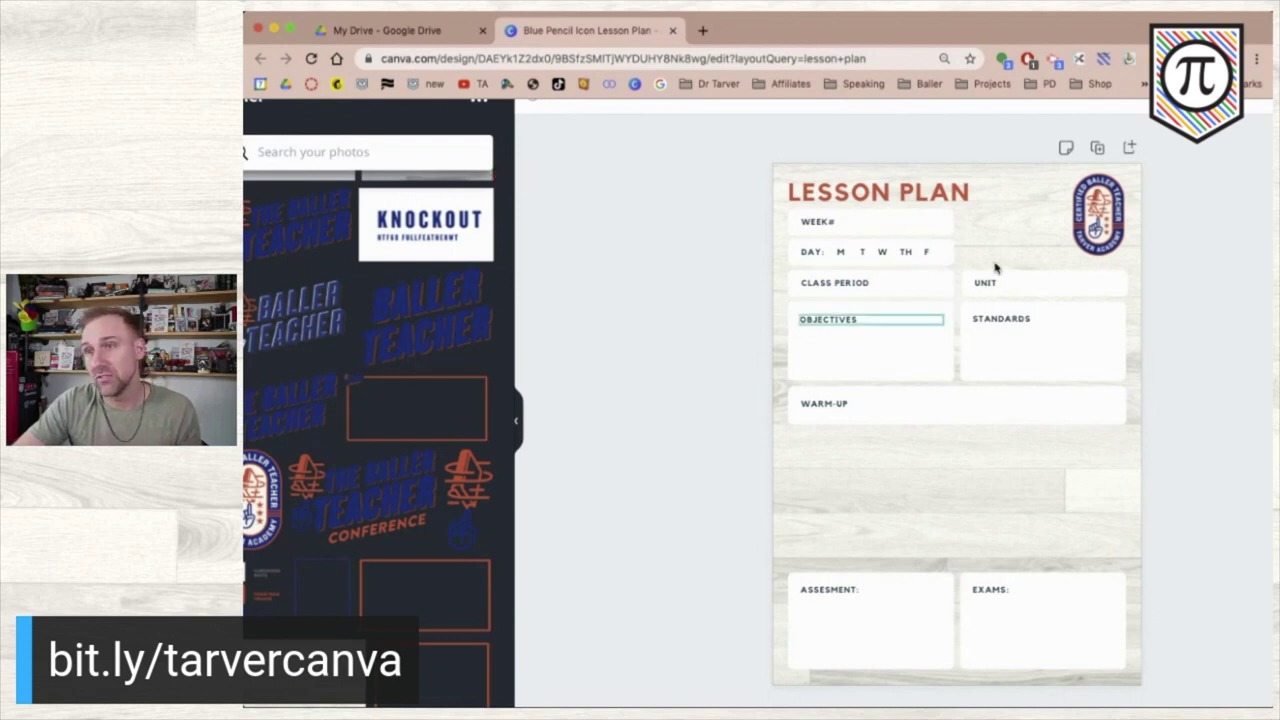
- Nudge the LESSON PLAN title into place and duplicate the WARM-UP box twice below it
click(882, 193)
drag(882, 190, 883, 187)
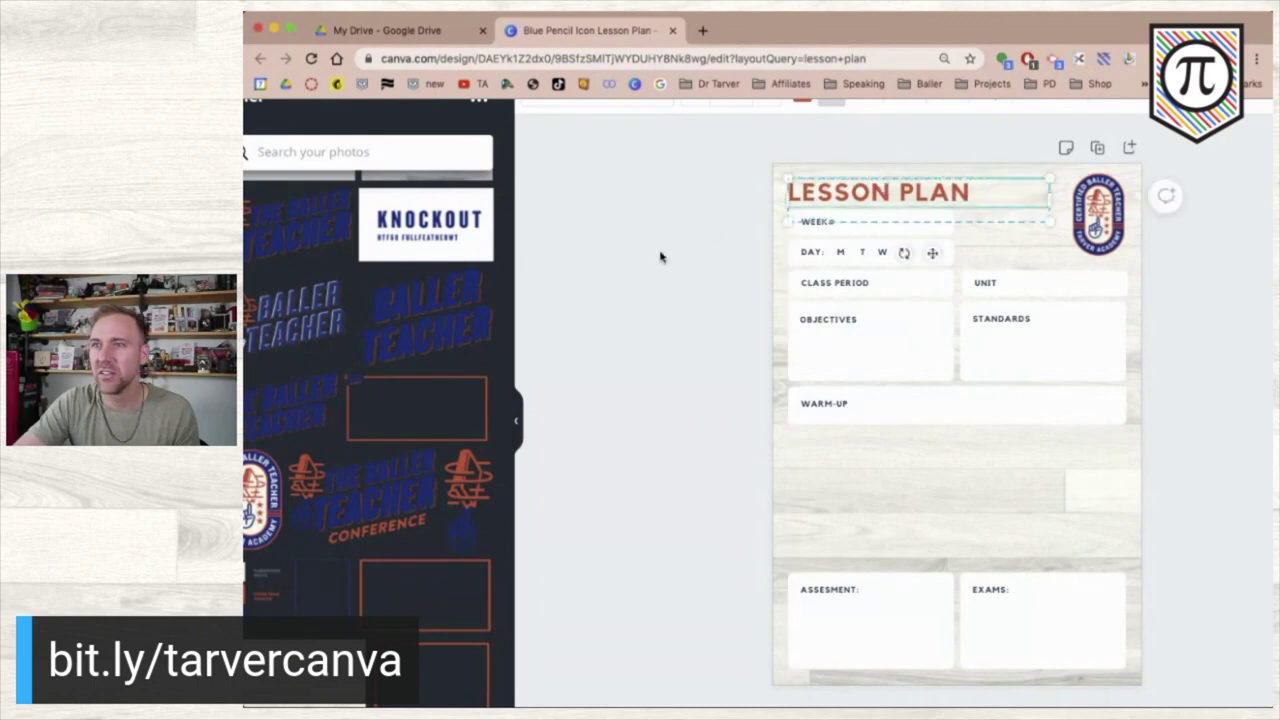
drag(720, 397, 905, 505)
click(743, 443)
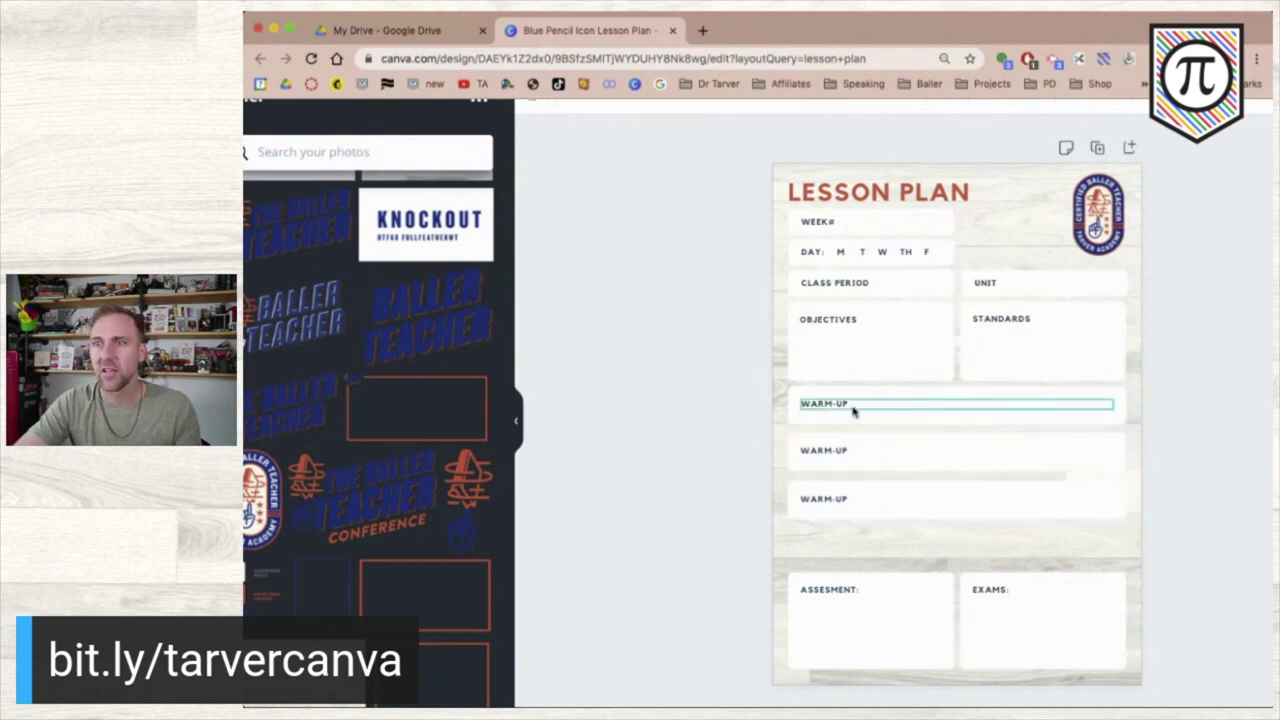
- Relabel the two WARM-UP copies PRESENTATION and SUPPLEMENTARY
click(838, 403)
double_click(838, 403)
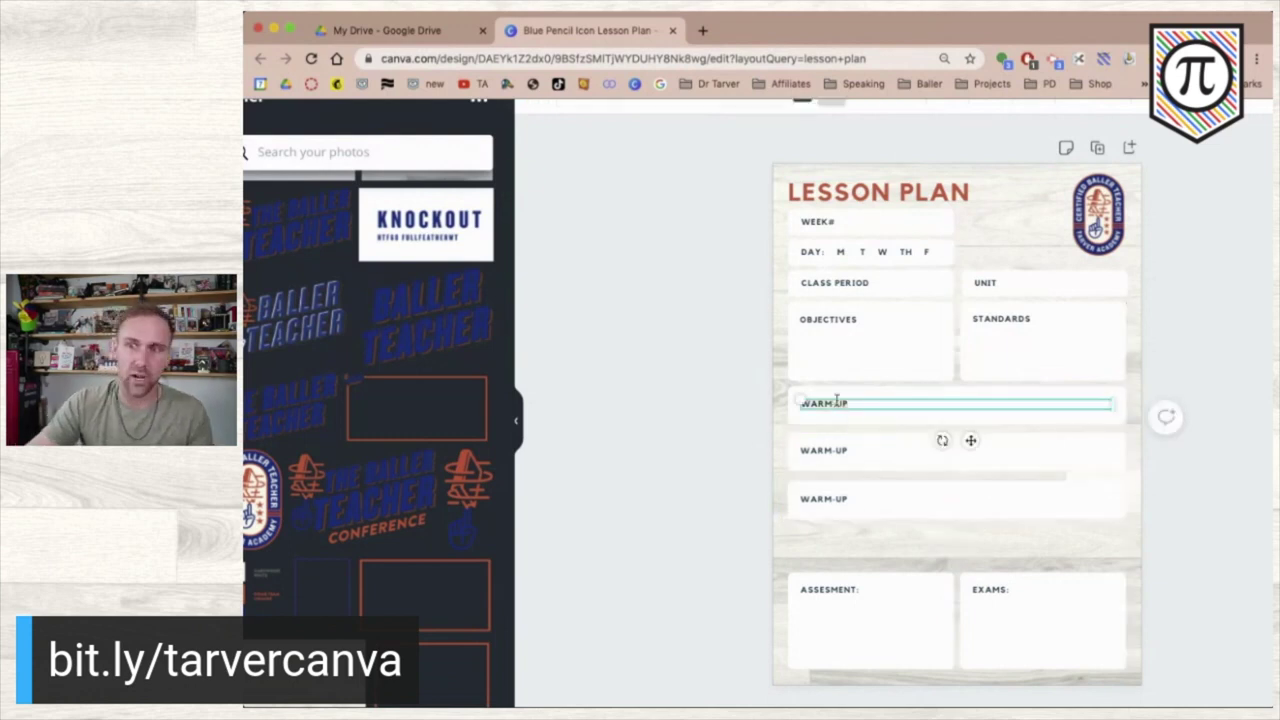
double_click(825, 450)
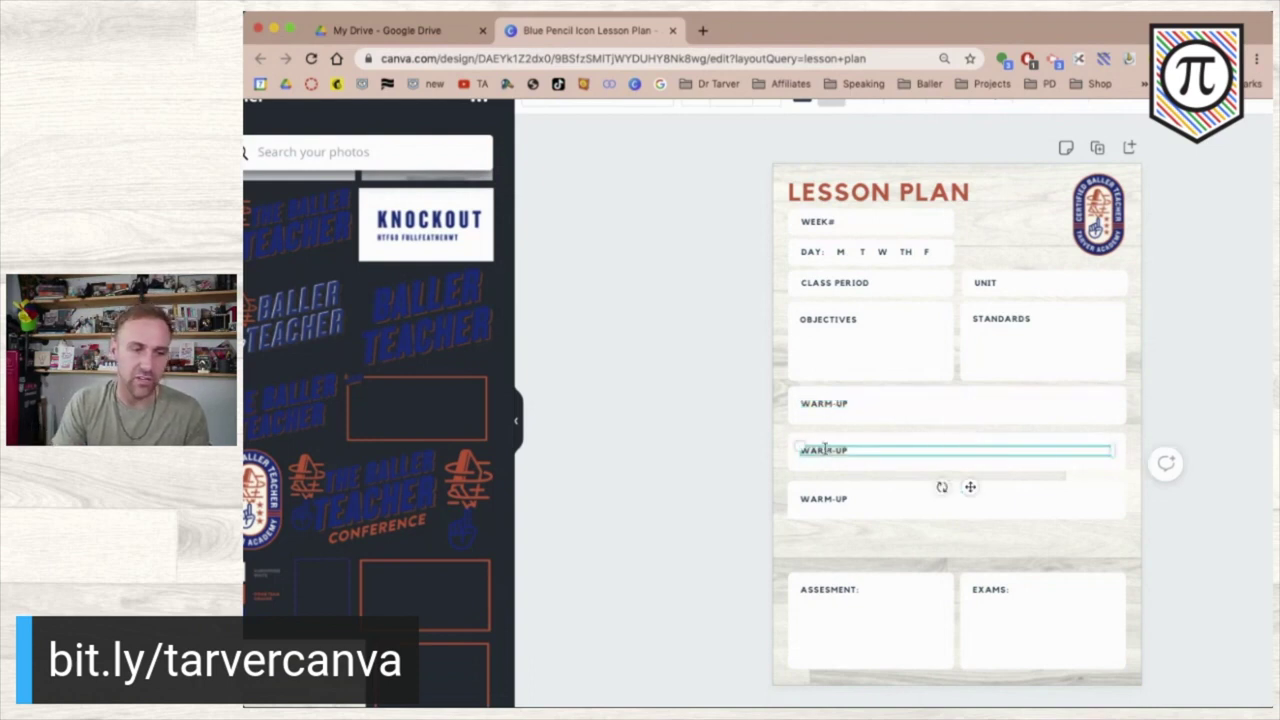
text(PRES)
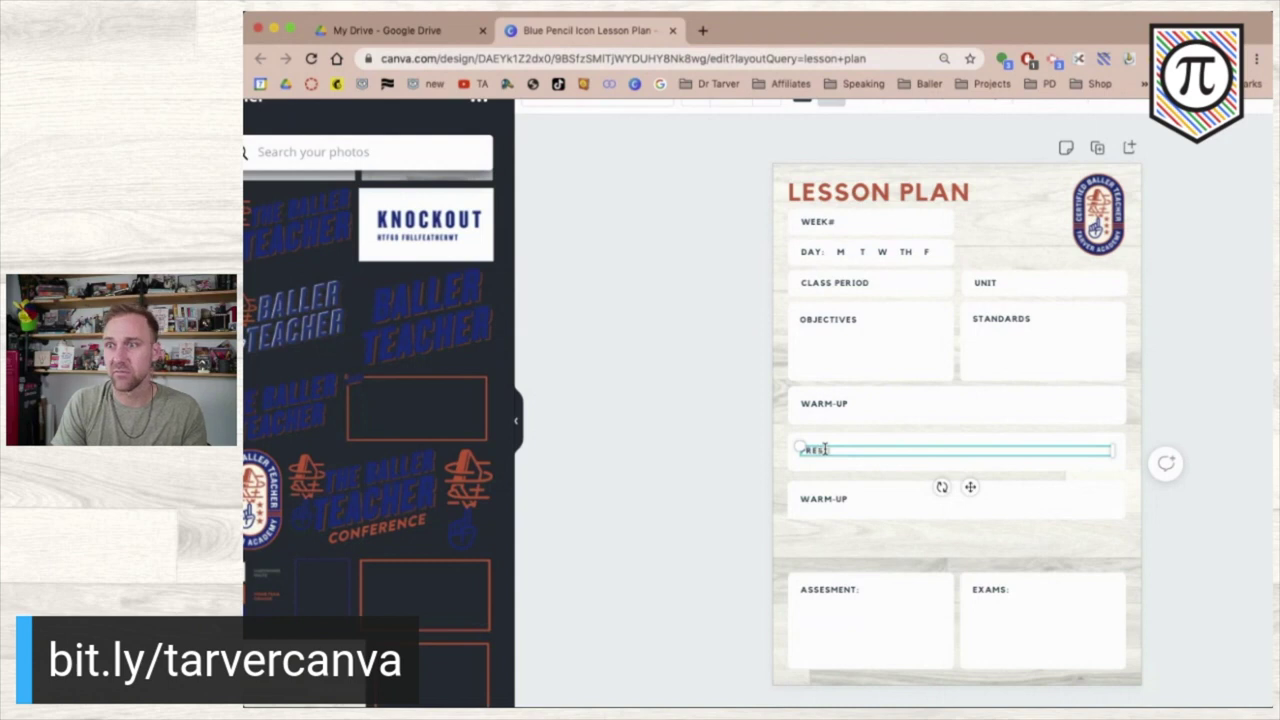
text(ENTATION)
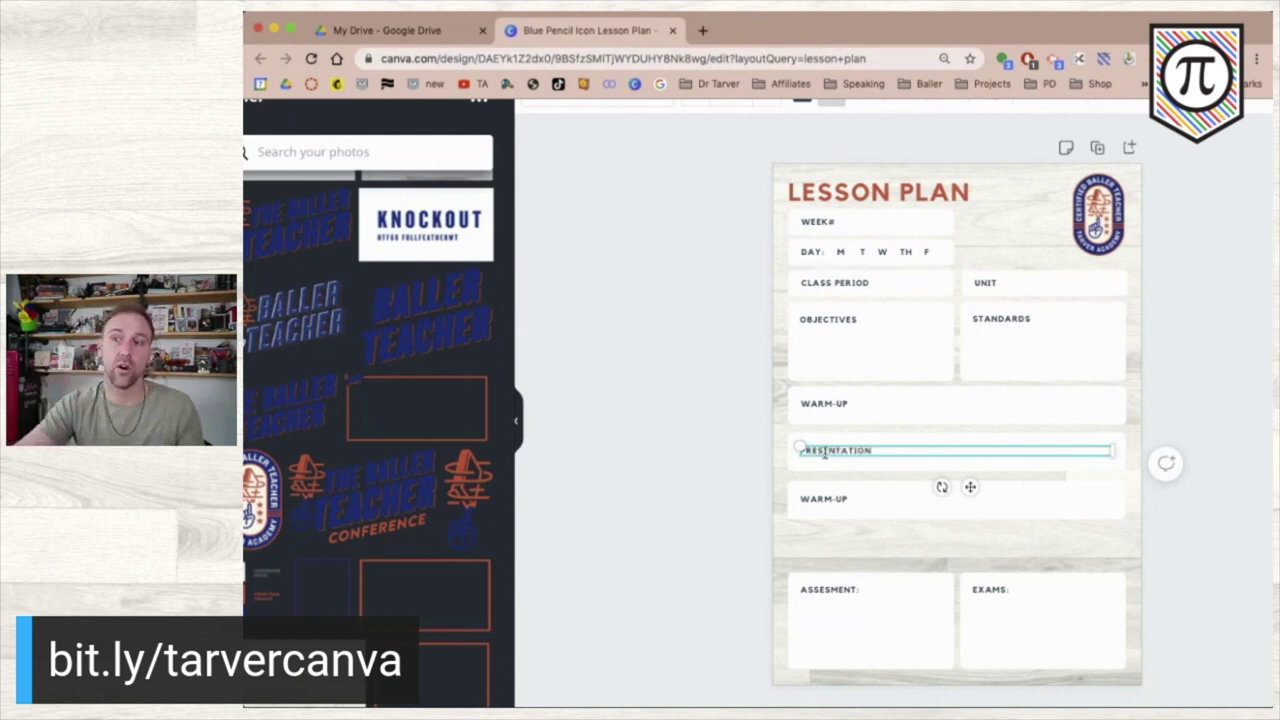
click(837, 497)
double_click(837, 497)
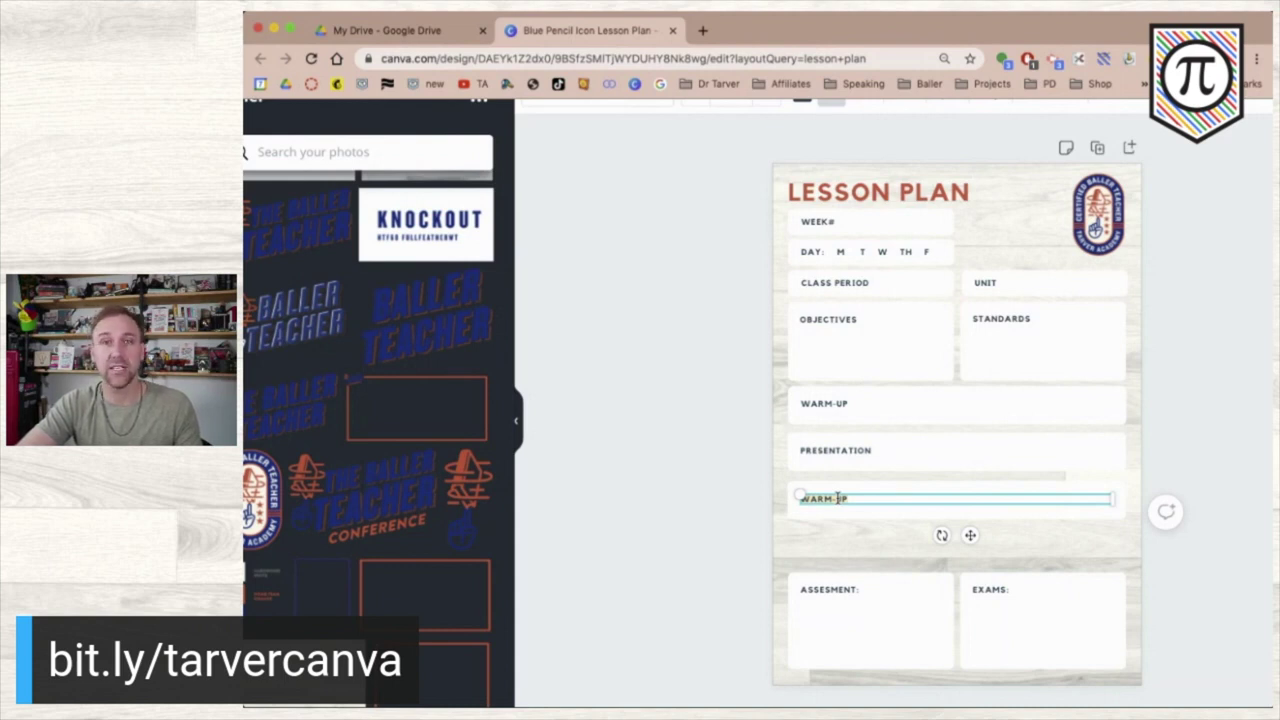
key(BackSpace)
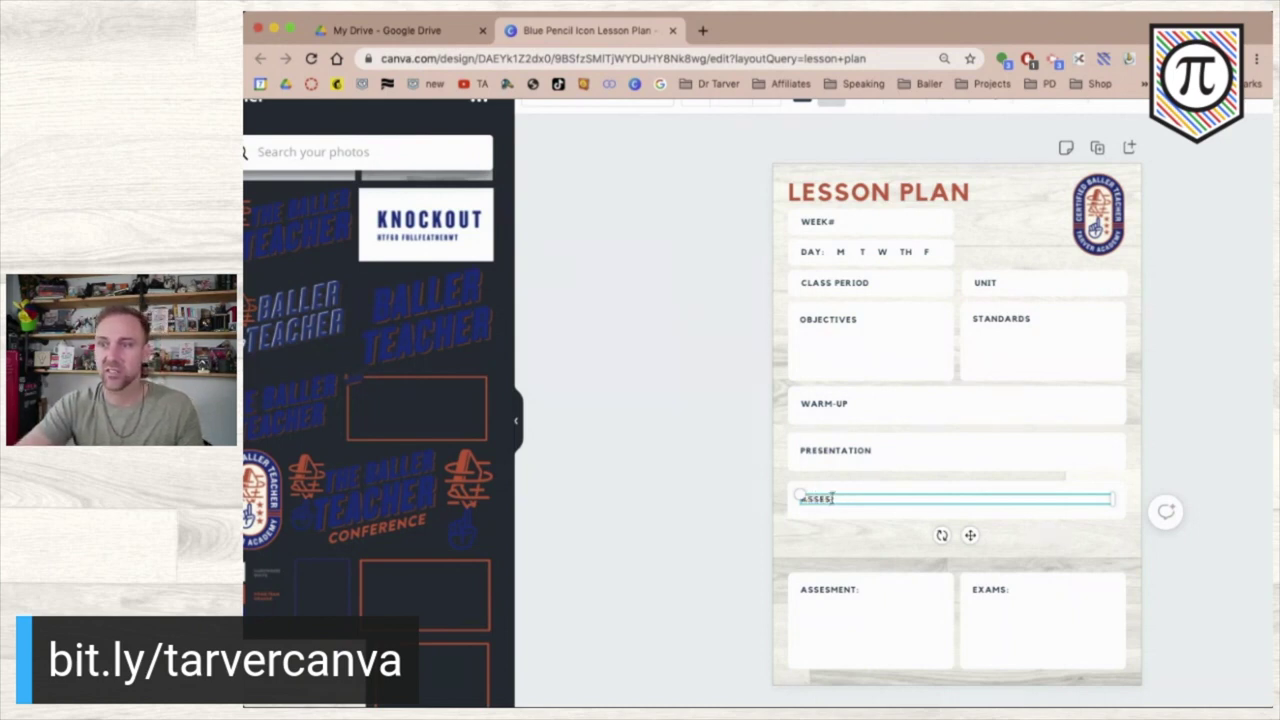
key(BackSpace)
key(BackSpace)
key(BackSpace)
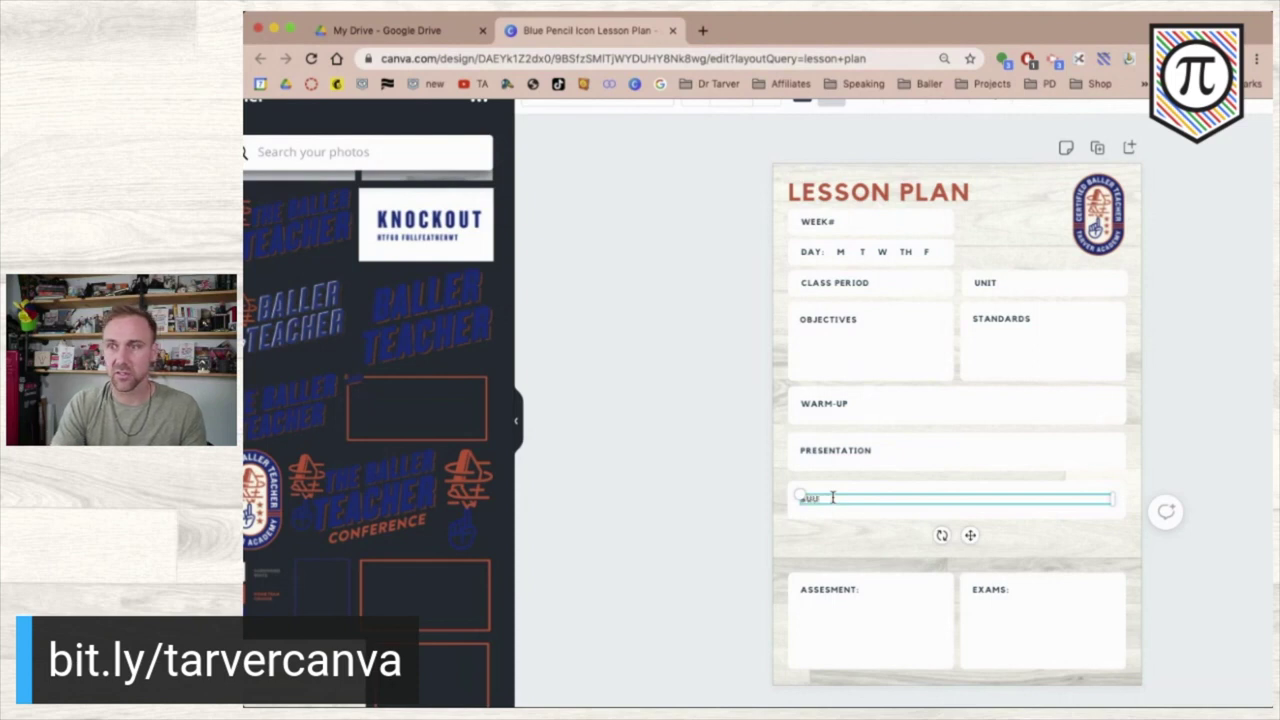
text(LEMENTARY RESO)
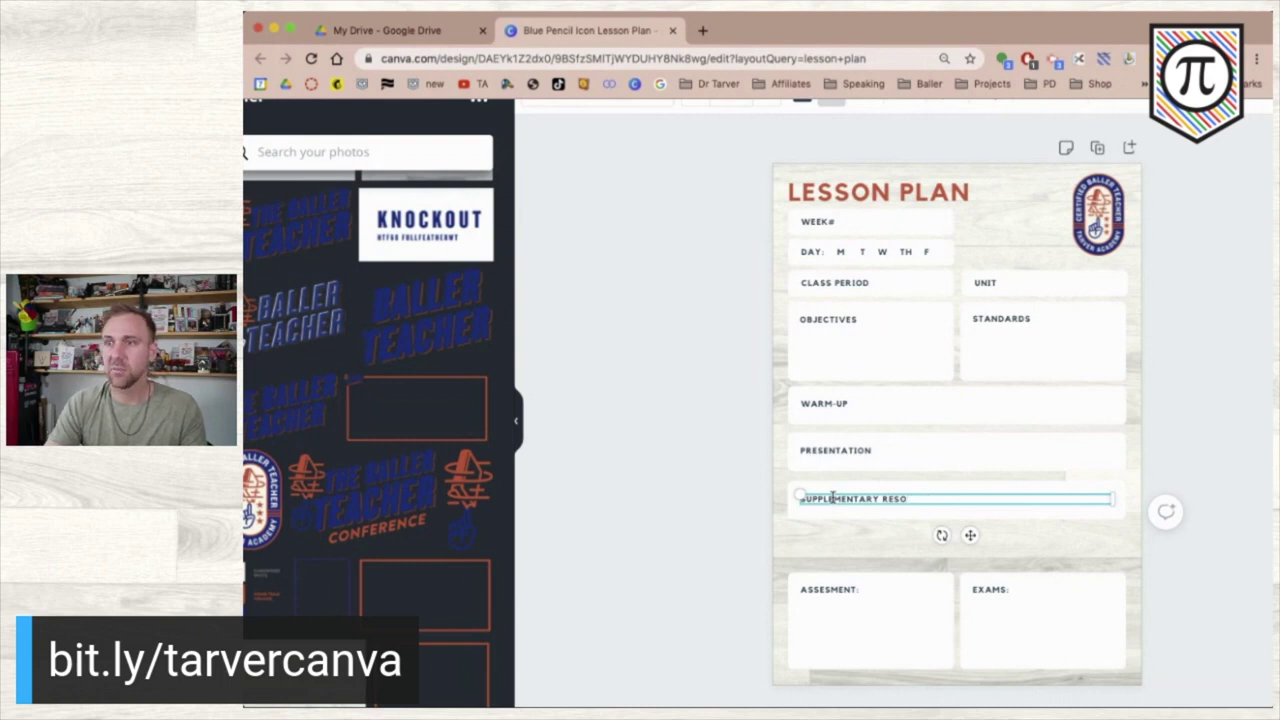
click(714, 520)
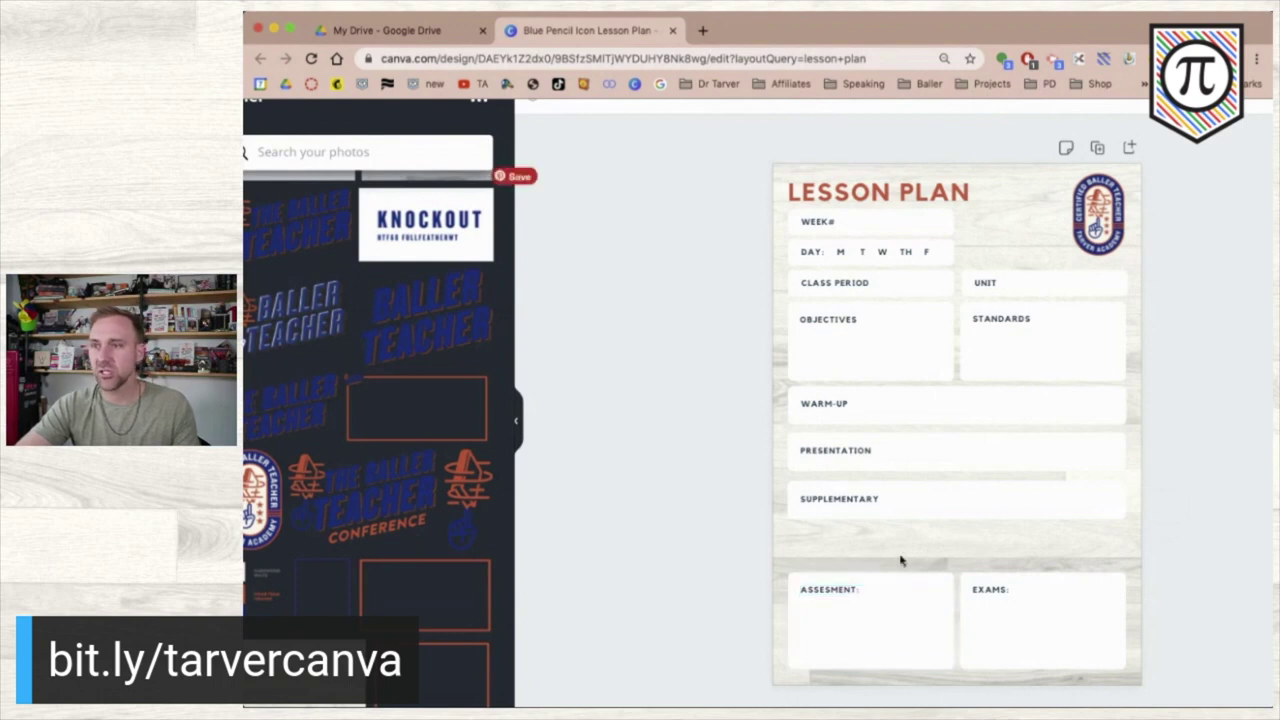
- Move the ASSESMENT and EXAMS boxes up under SUPPLEMENTARY and rename EXAMS to REFLECTION
drag(757, 568, 1178, 693)
drag(1046, 613, 1044, 583)
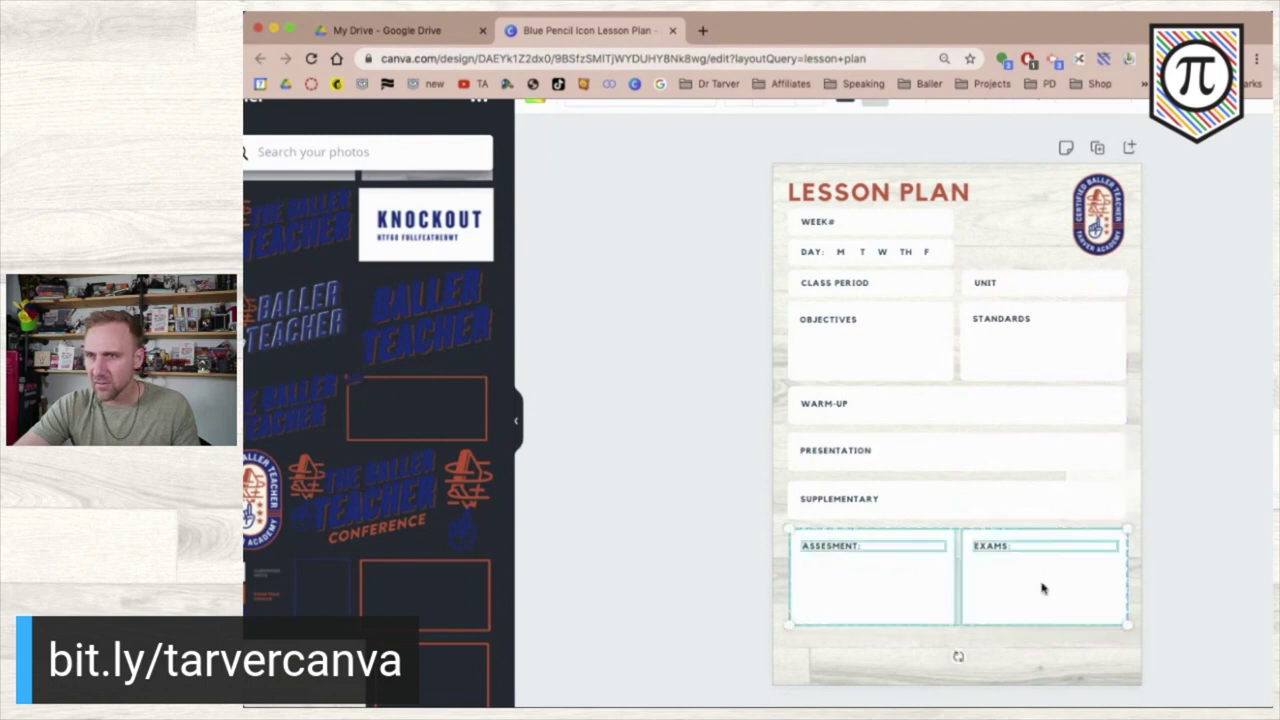
click(757, 568)
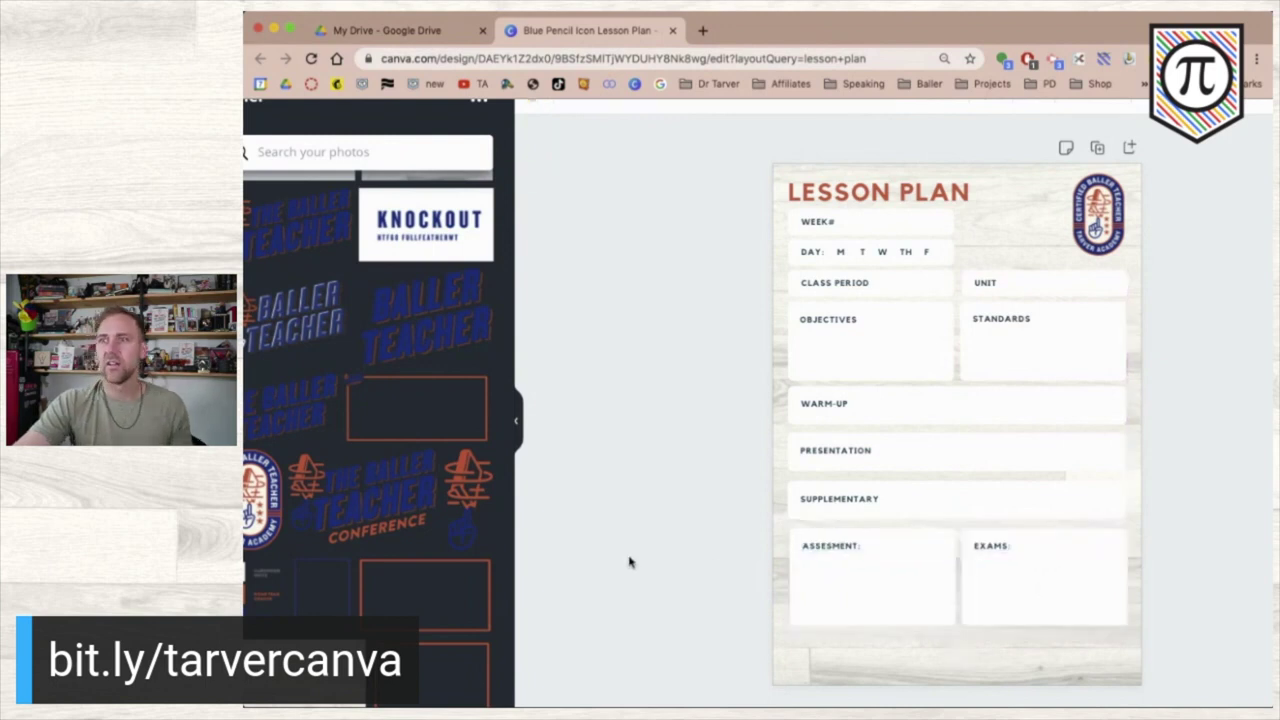
click(999, 556)
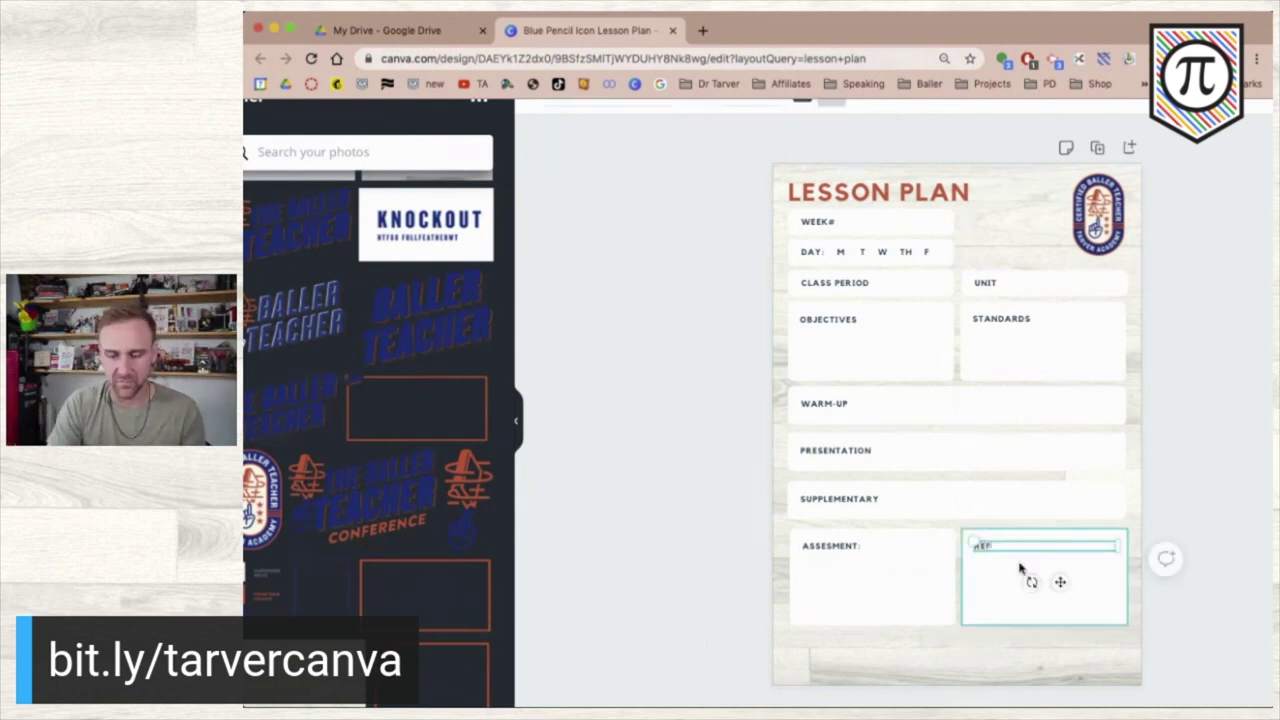
click(873, 547)
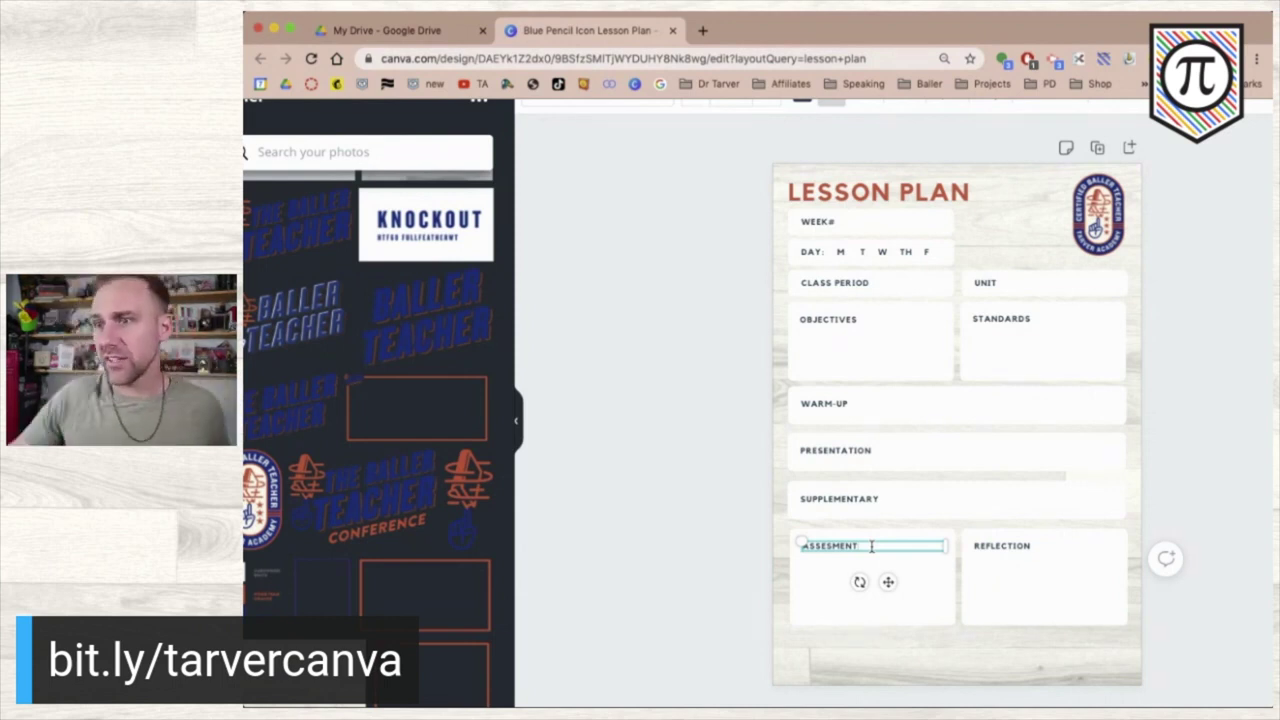
- Shift all the boxes down below the title and hide the photos side panel
drag(745, 218, 957, 560)
click(597, 500)
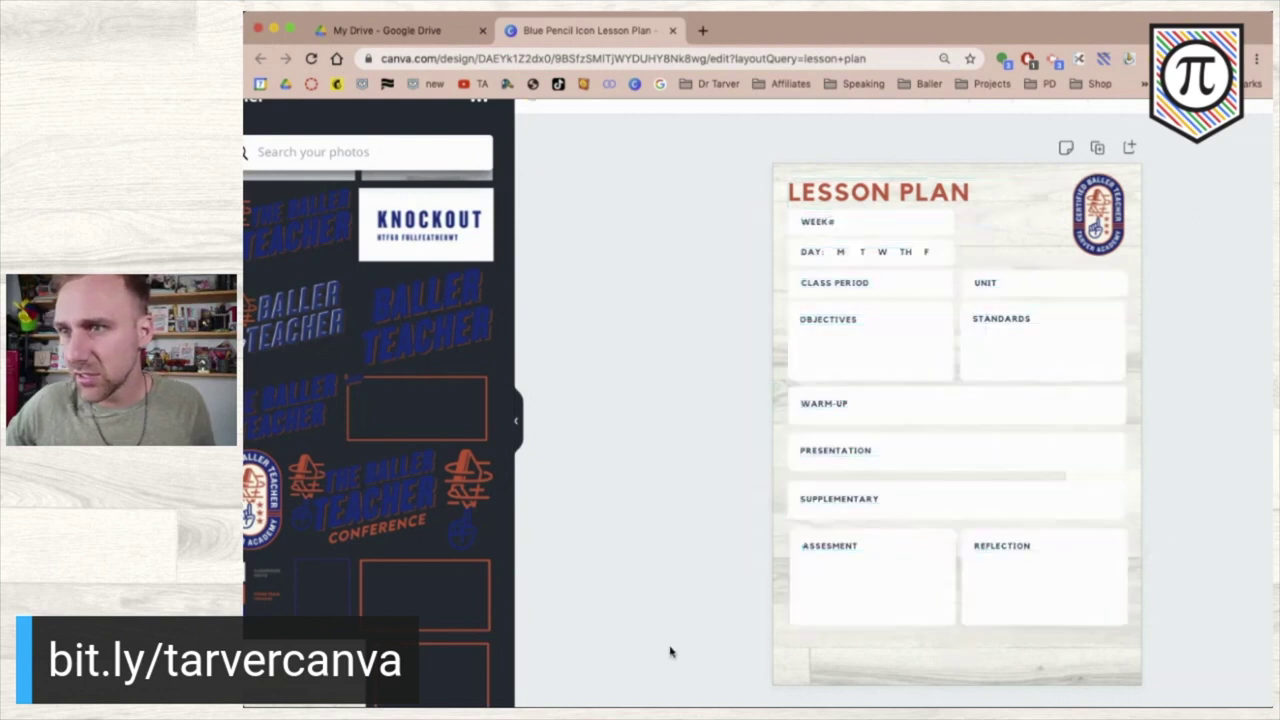
drag(704, 668, 1000, 229)
mouse_move(924, 359)
mouse_down()
mouse_move(924, 387)
mouse_move(924, 372)
mouse_up()
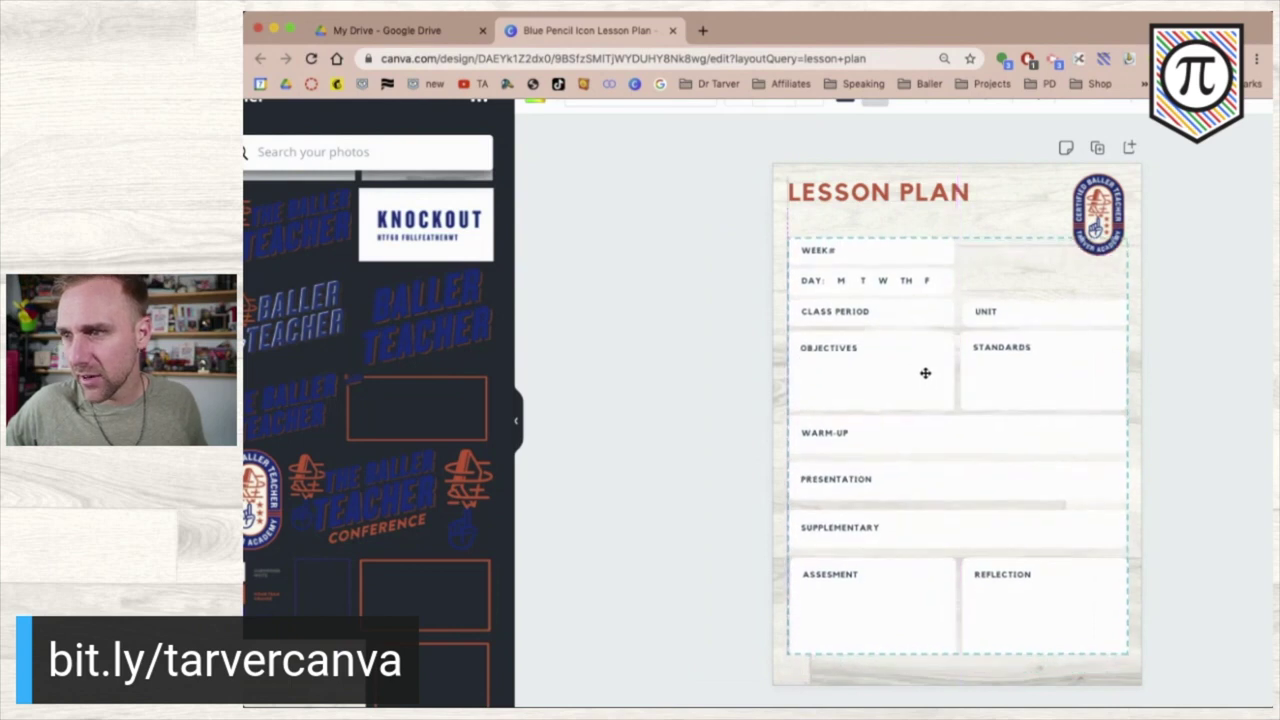
click(1202, 318)
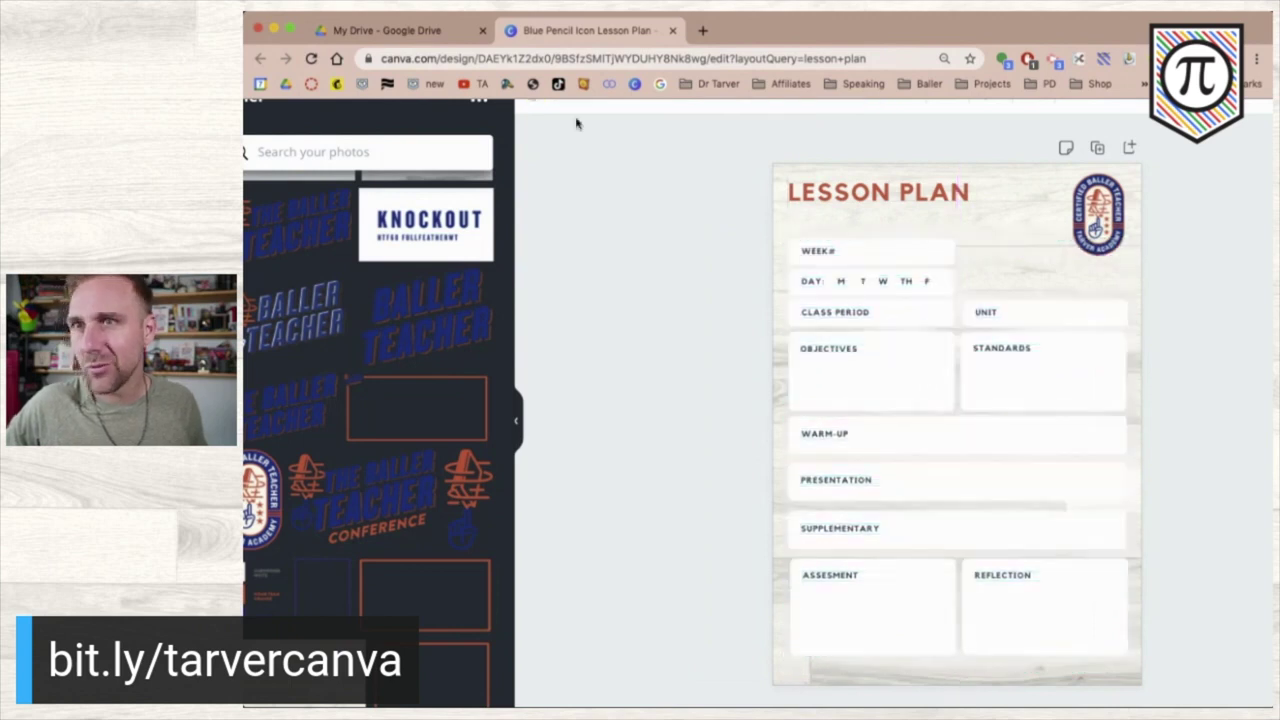
click(517, 415)
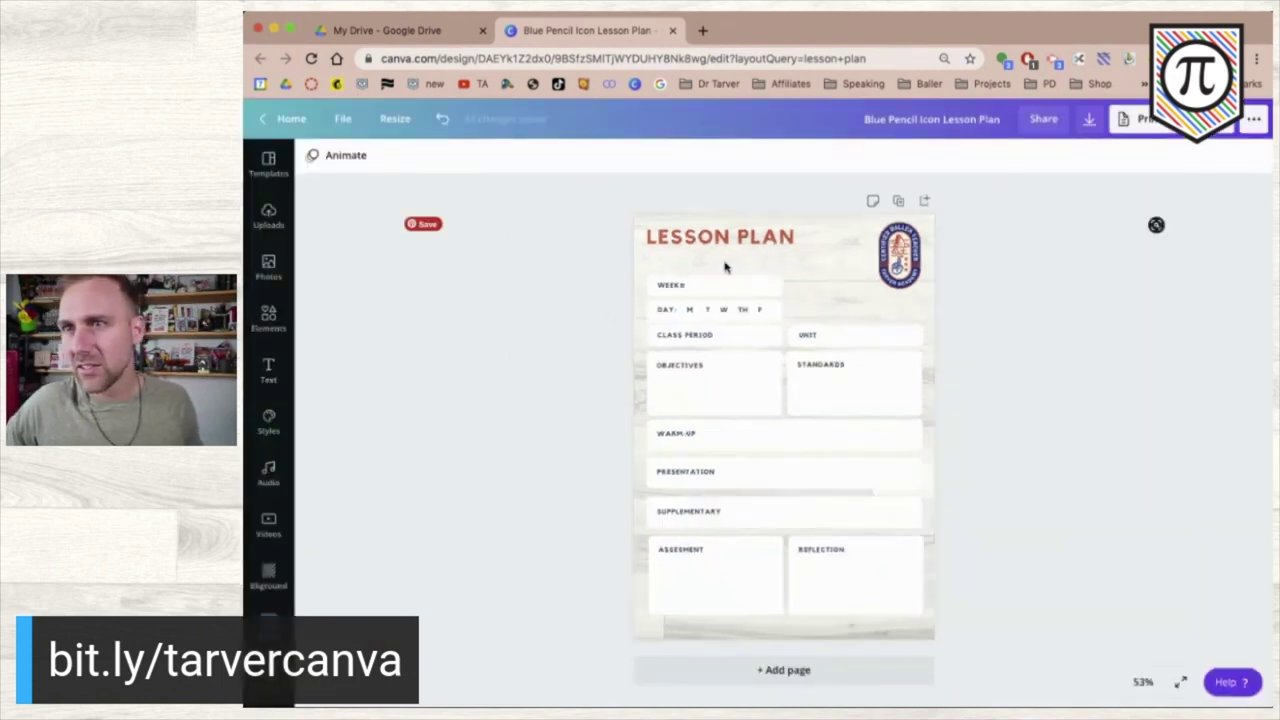
- Copy the title to the page bottom with the creator's handle and website at about 11.7 size
click(680, 237)
drag(680, 237, 688, 613)
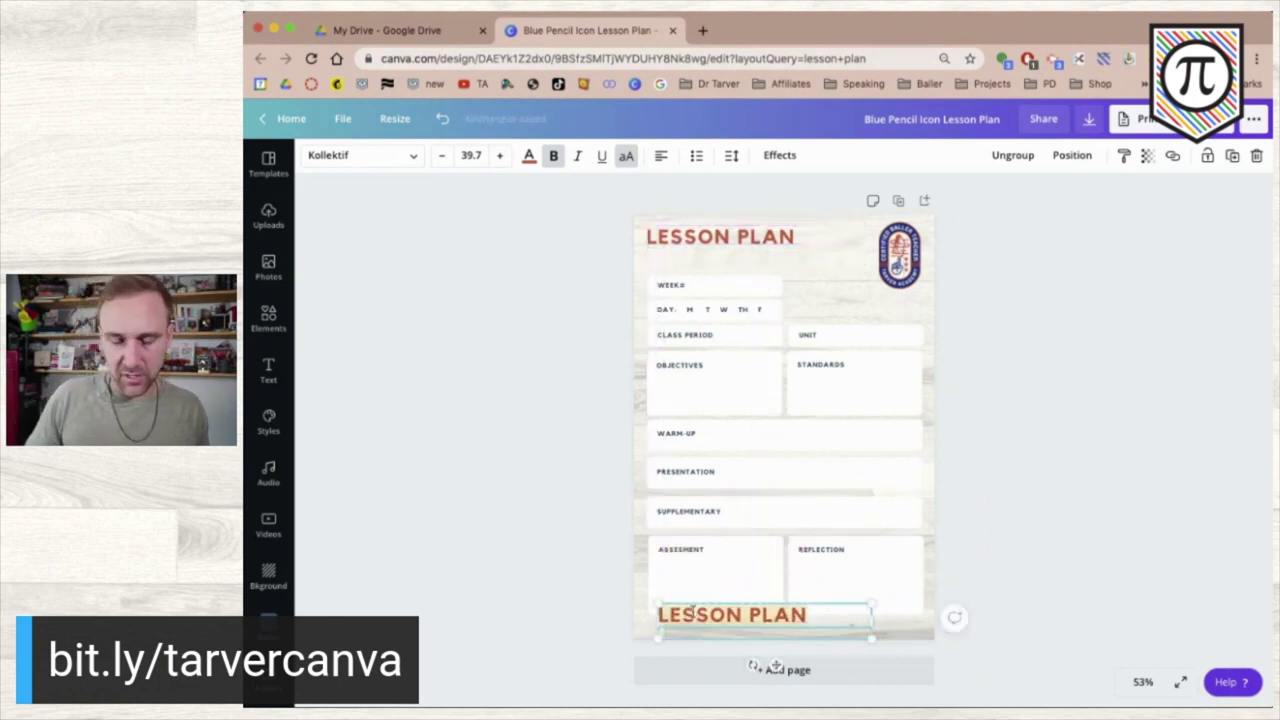
text(@TYLERTAR)
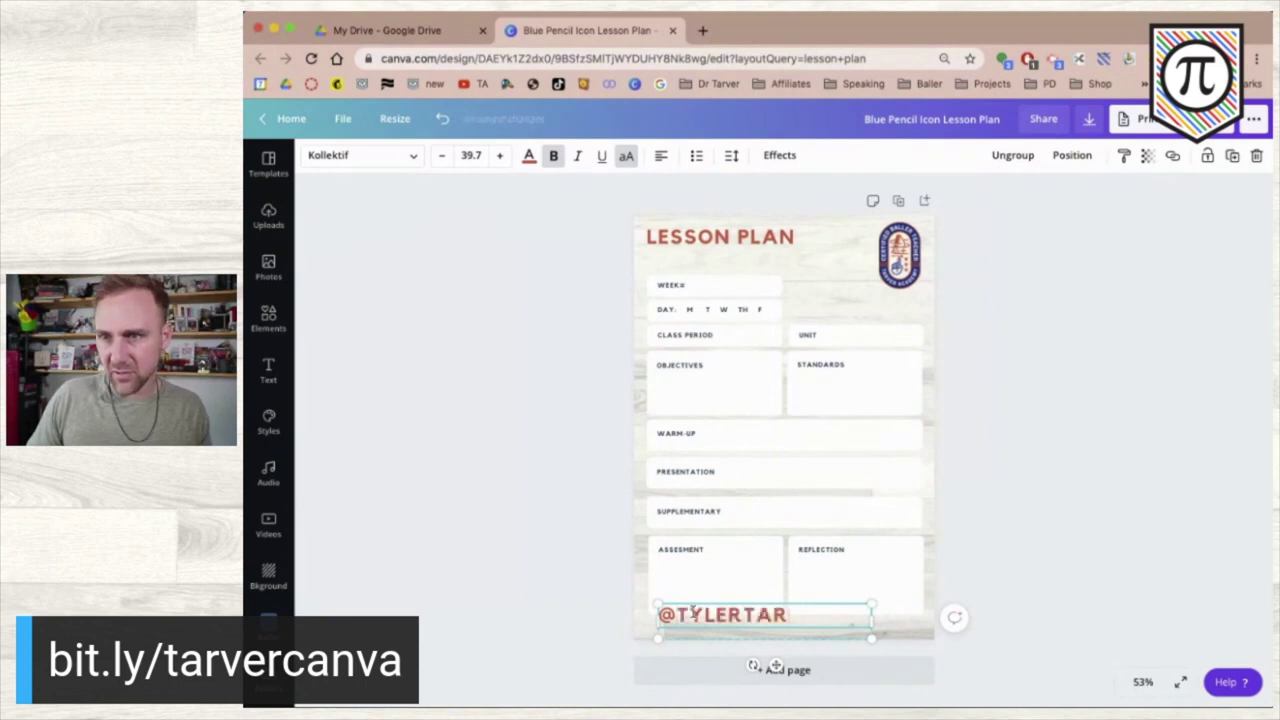
text(VER //)
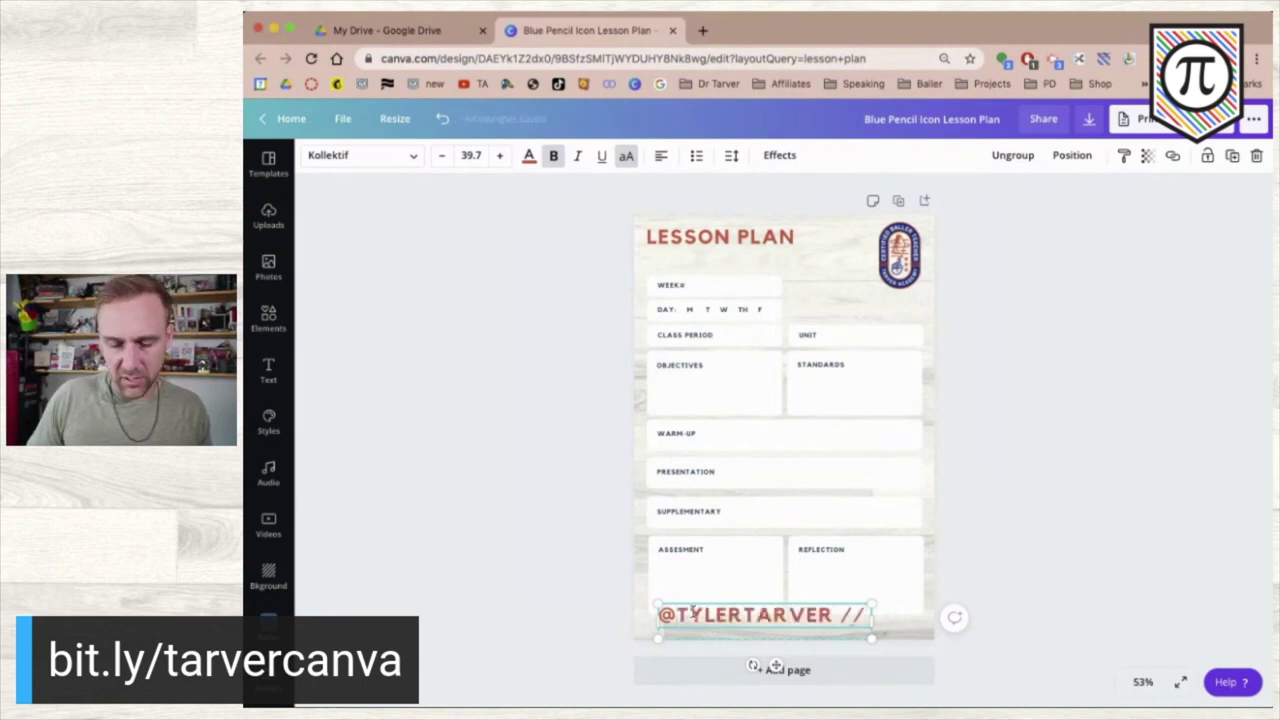
text( TARVERACADEMY.)
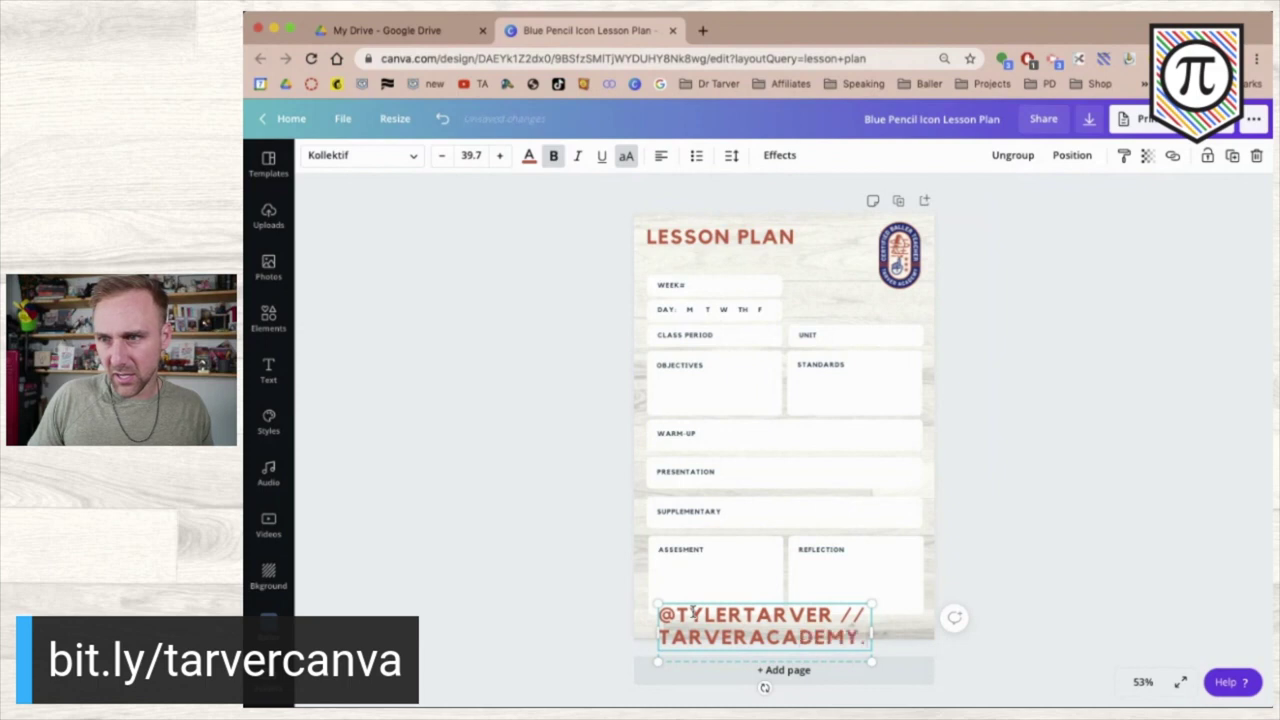
text(COM)
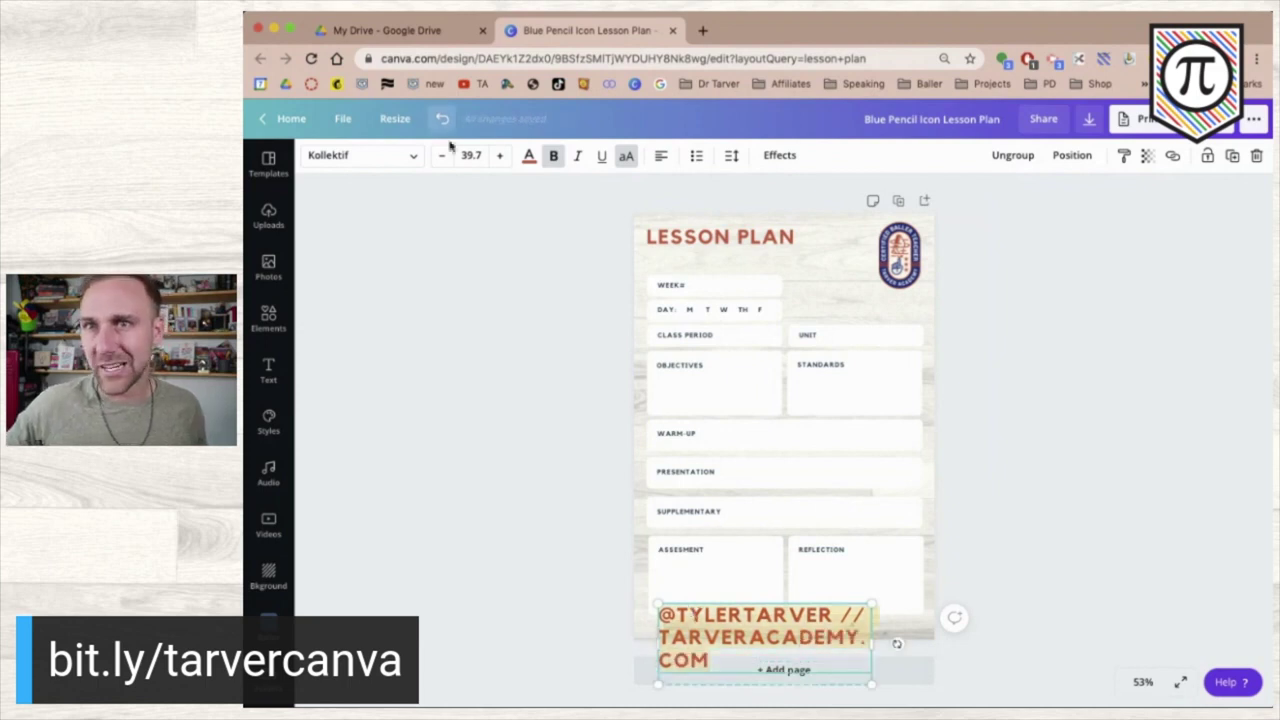
click(440, 156)
click(440, 156)
click(440, 156)
click(440, 156)
click(440, 156)
click(440, 156)
click(440, 156)
click(440, 156)
click(440, 156)
click(440, 156)
click(440, 156)
click(440, 156)
click(440, 156)
click(440, 156)
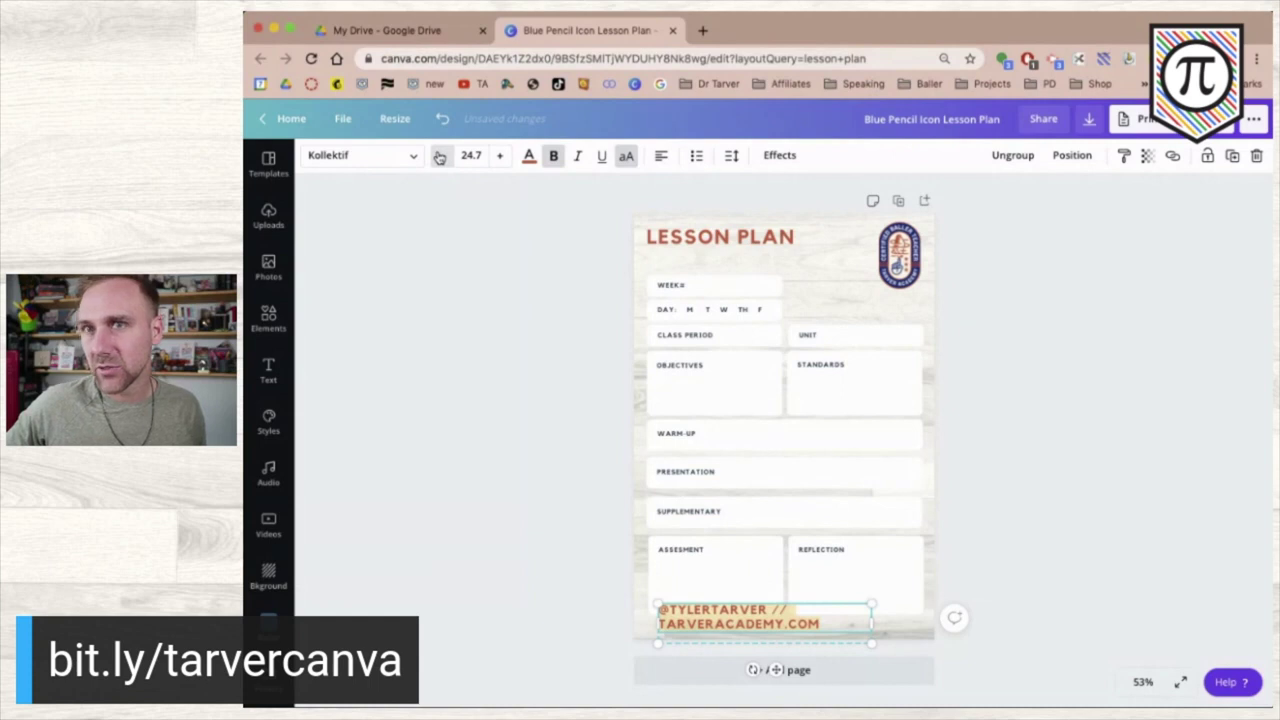
click(439, 156)
click(439, 156)
click(439, 156)
click(439, 156)
click(439, 156)
click(439, 156)
click(439, 156)
click(439, 156)
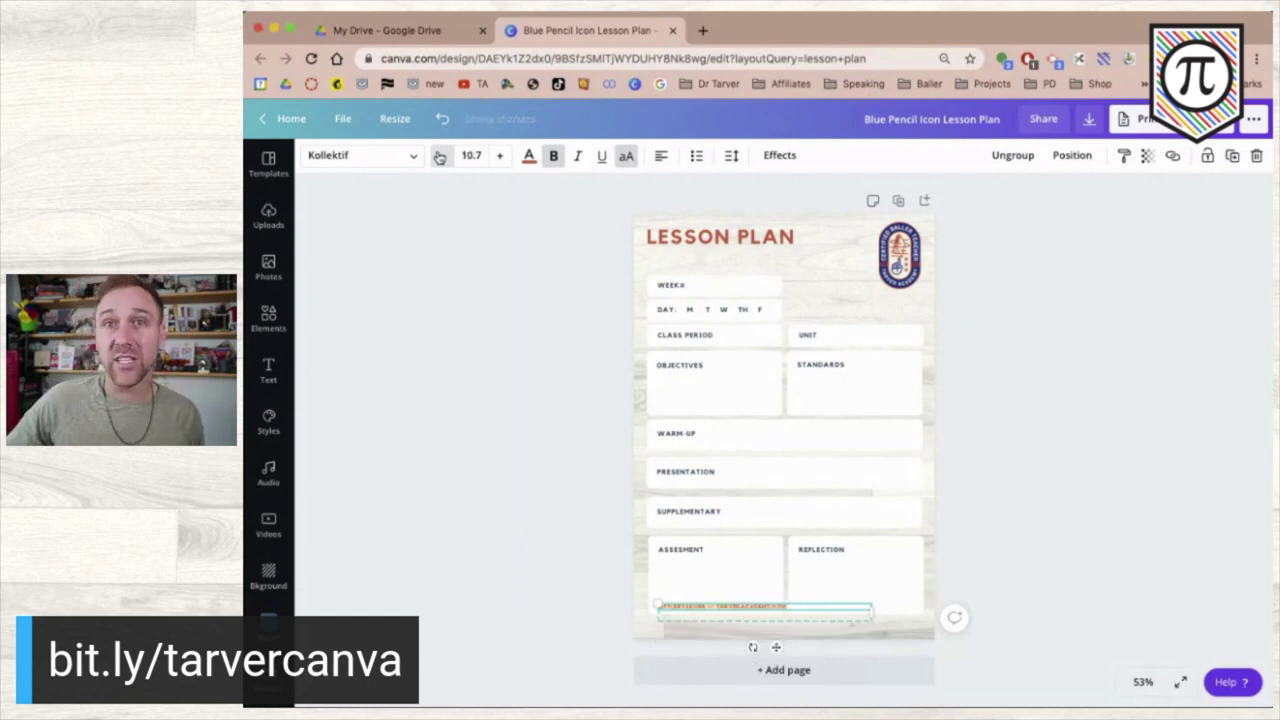
click(499, 156)
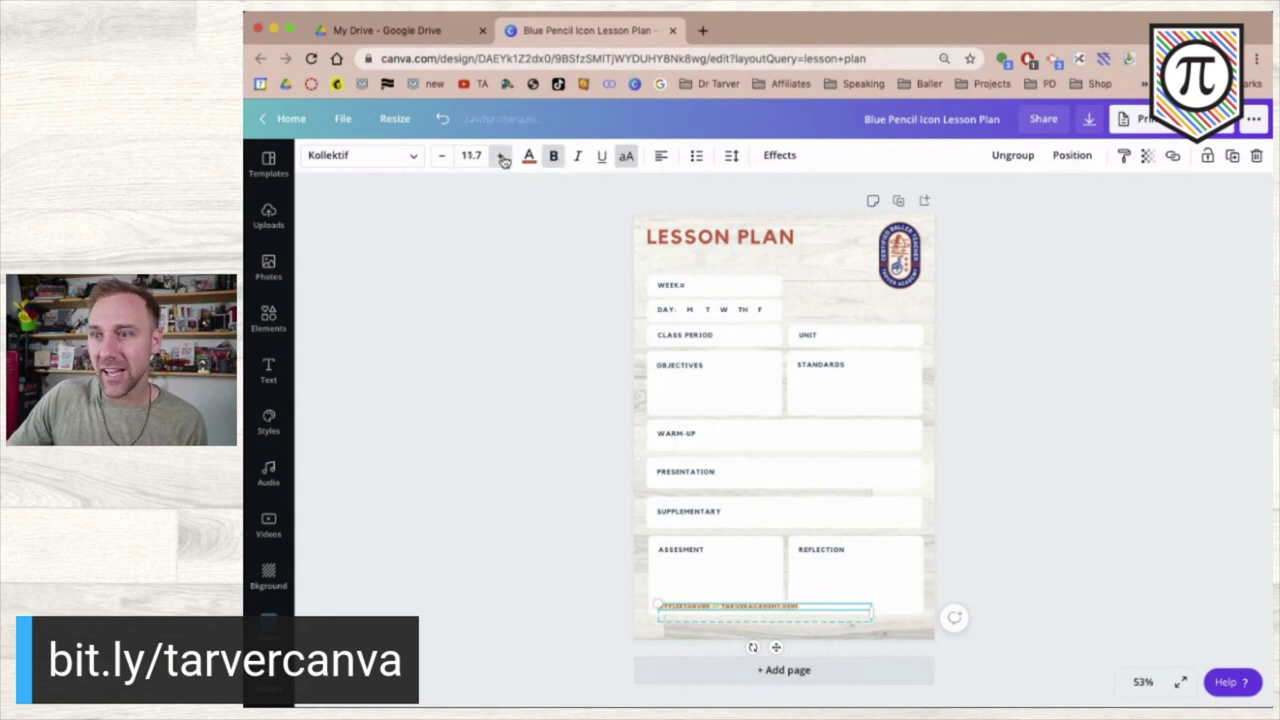
- Narrow the footer text box and centre it at the bottom of the page
click(466, 451)
drag(682, 612, 740, 631)
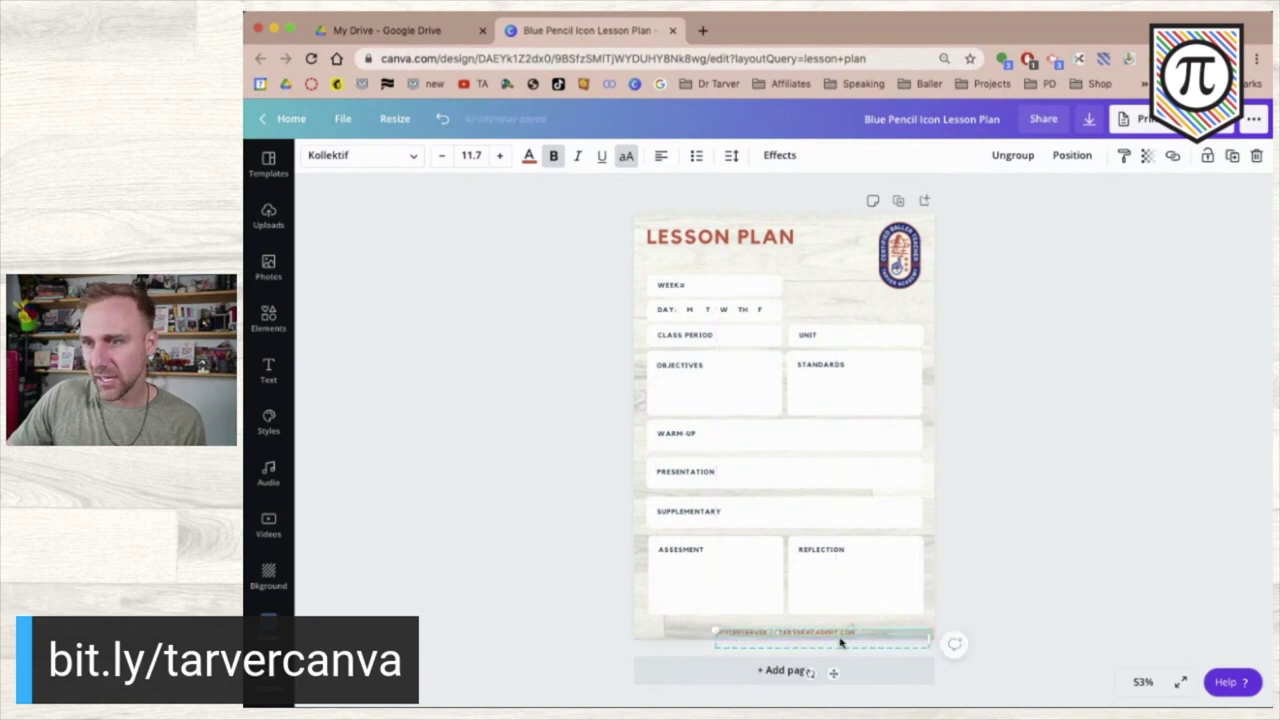
drag(928, 640, 860, 636)
click(483, 557)
drag(762, 636, 778, 627)
click(502, 573)
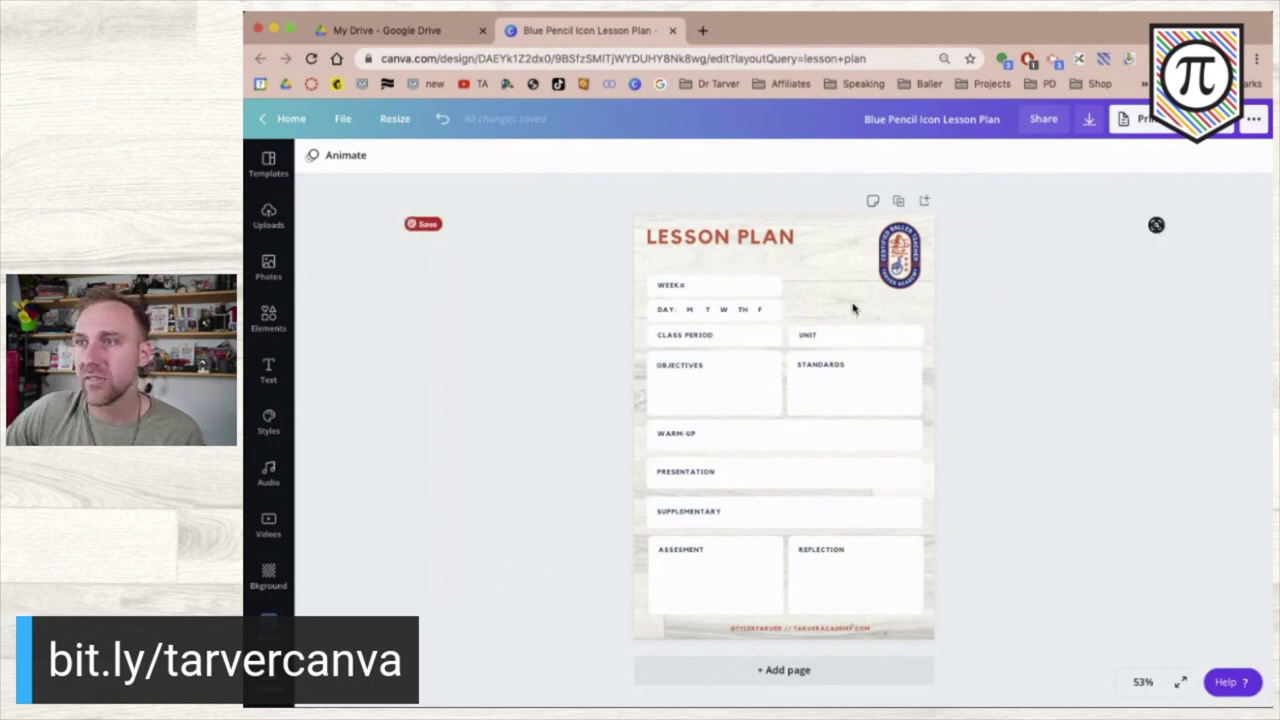
- Resize the round badge and check the WEEK# box's text colour options without changing them
click(900, 250)
drag(874, 290, 842, 313)
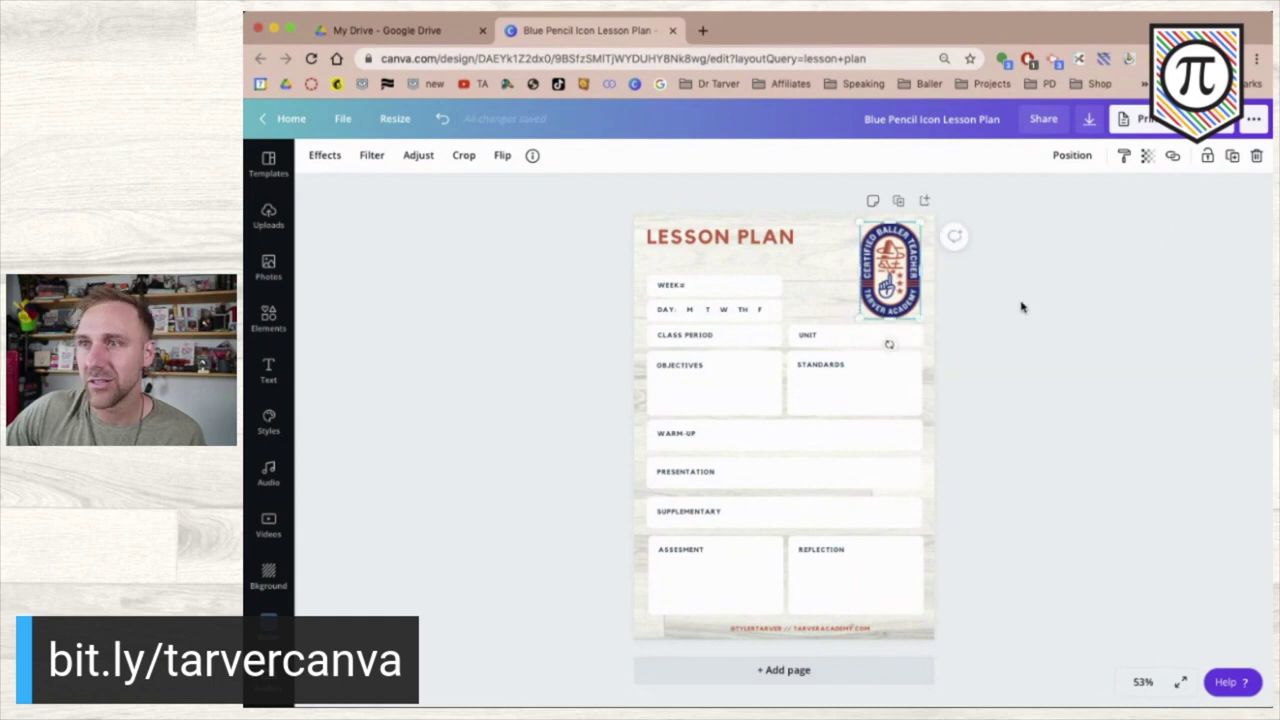
click(1020, 303)
click(697, 287)
click(757, 277)
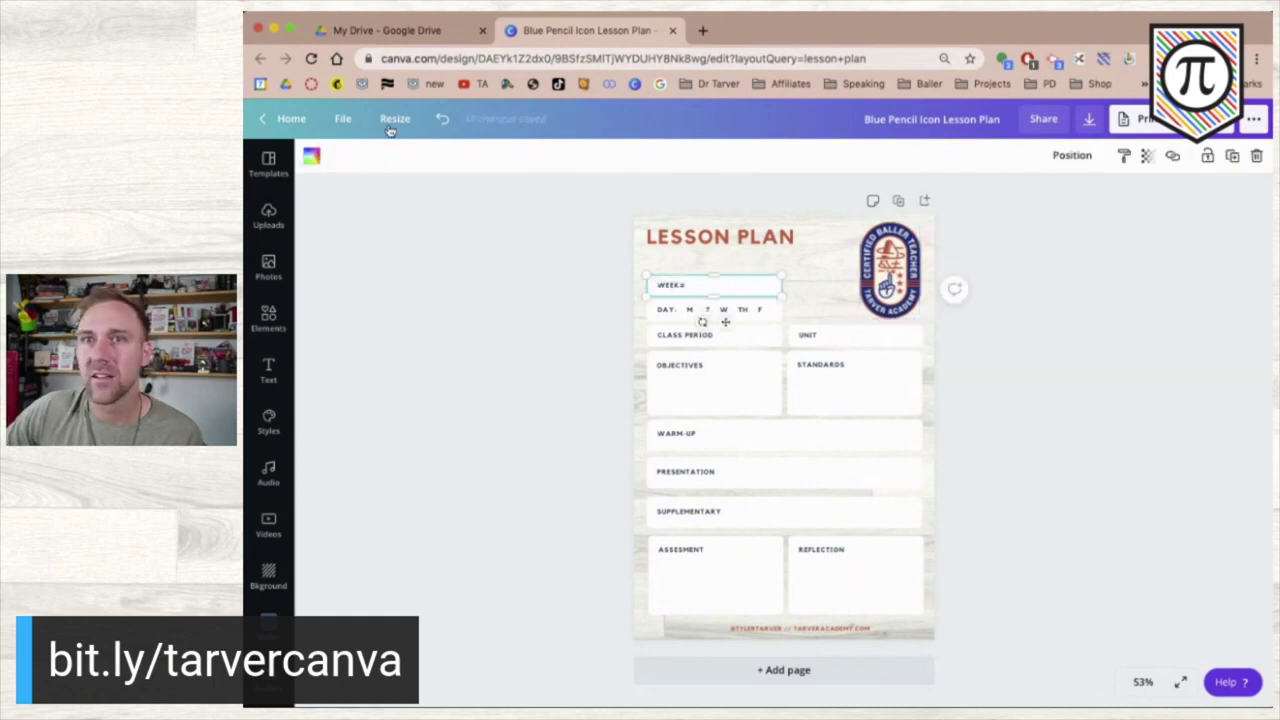
click(312, 157)
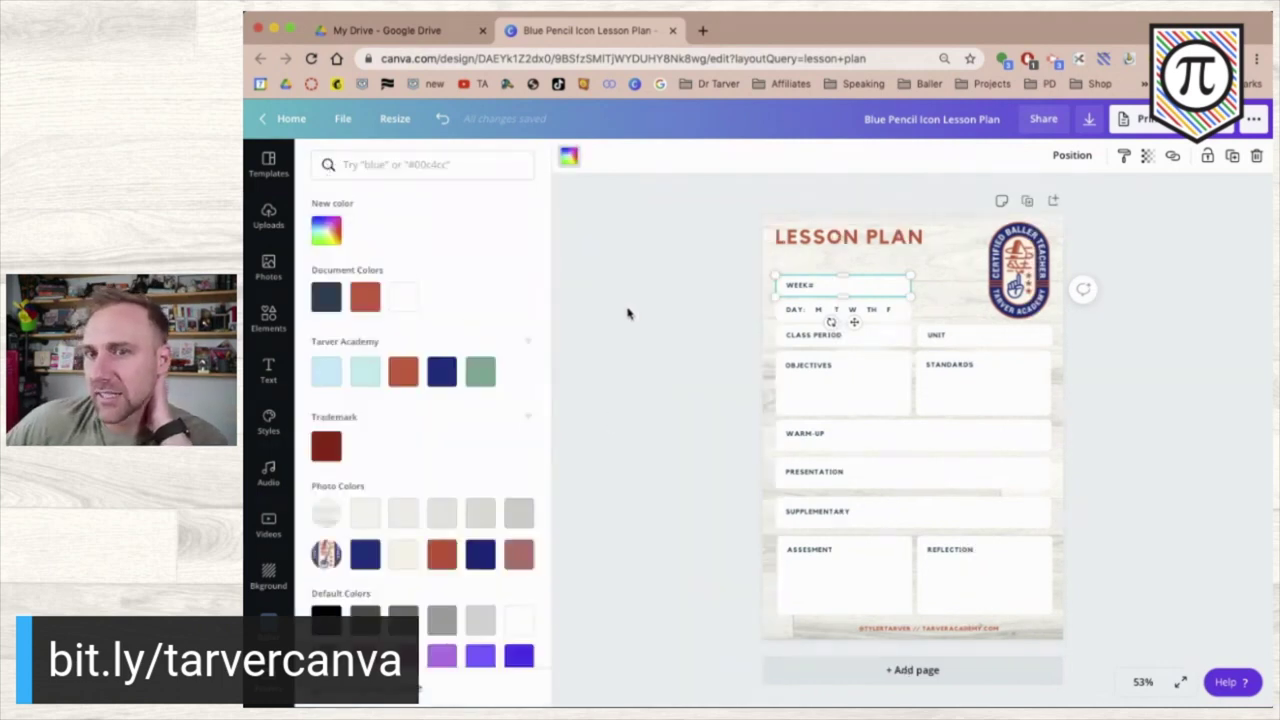
key(Escape)
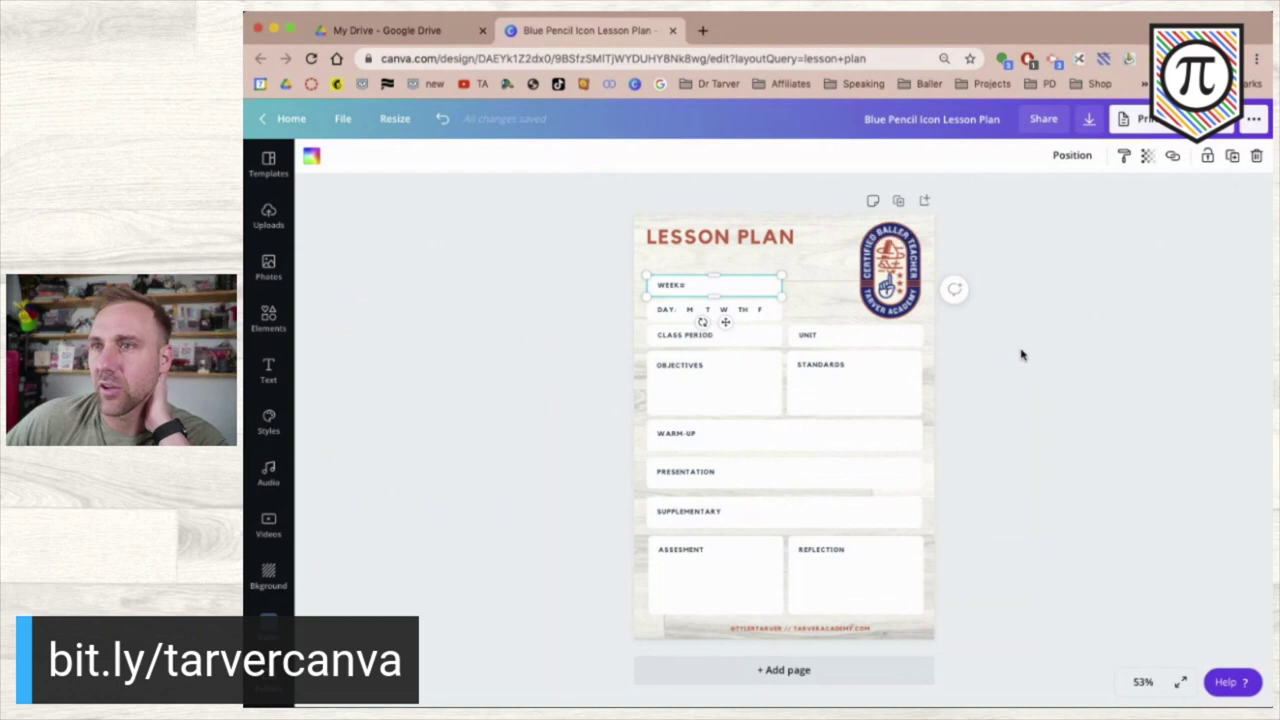
click(1021, 354)
- Nudge the UNIT box slightly left and inspect the WEEK# and DAY text boxes
scroll(791, 320, up, 5)
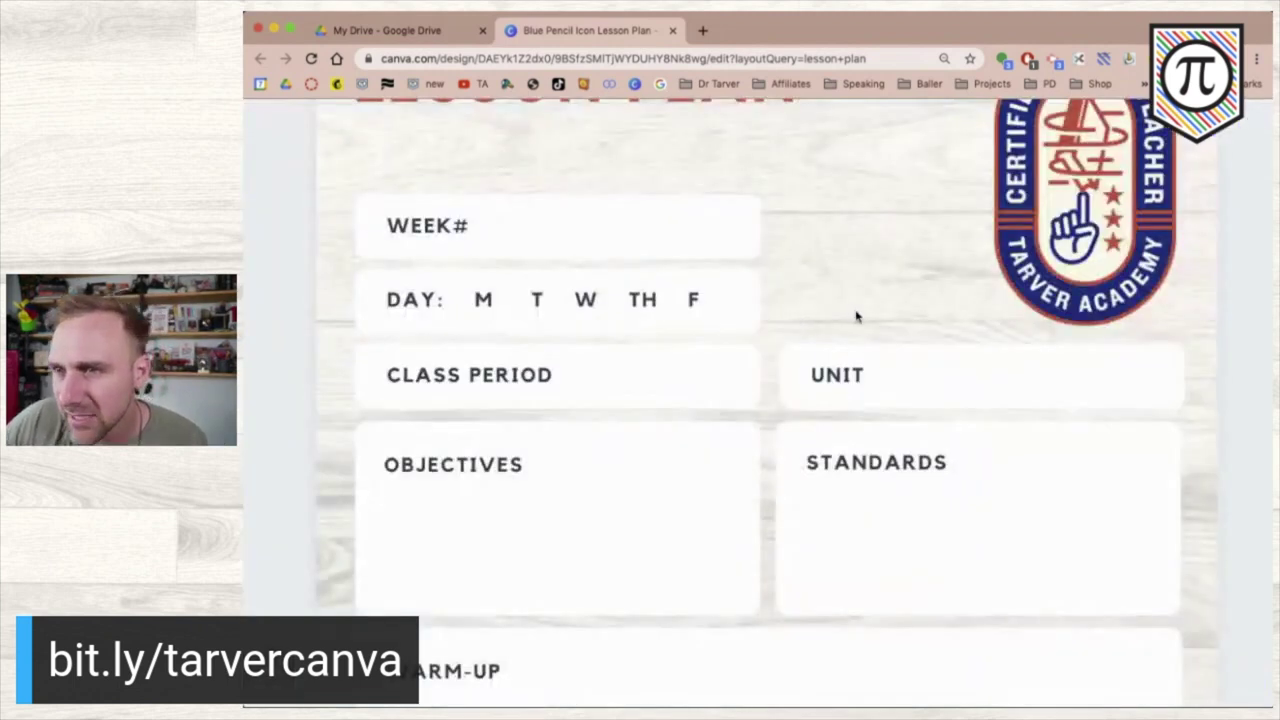
click(906, 373)
drag(1036, 368, 1036, 368)
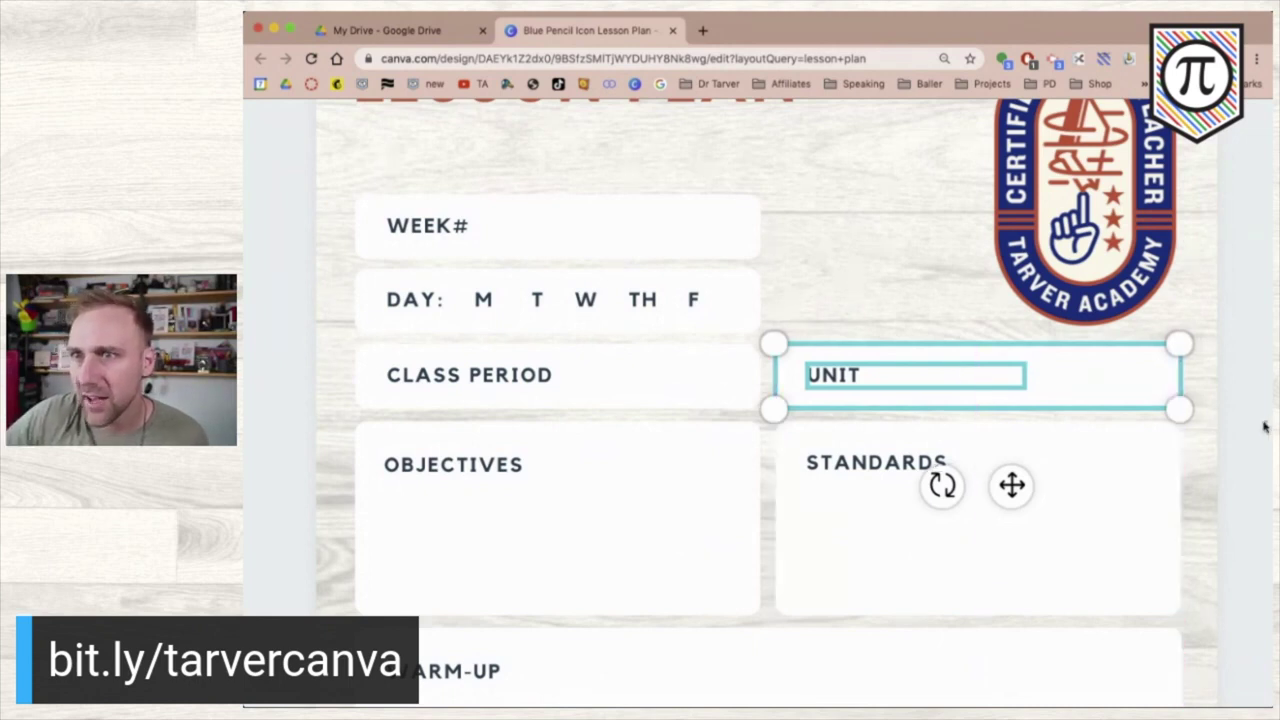
click(1265, 427)
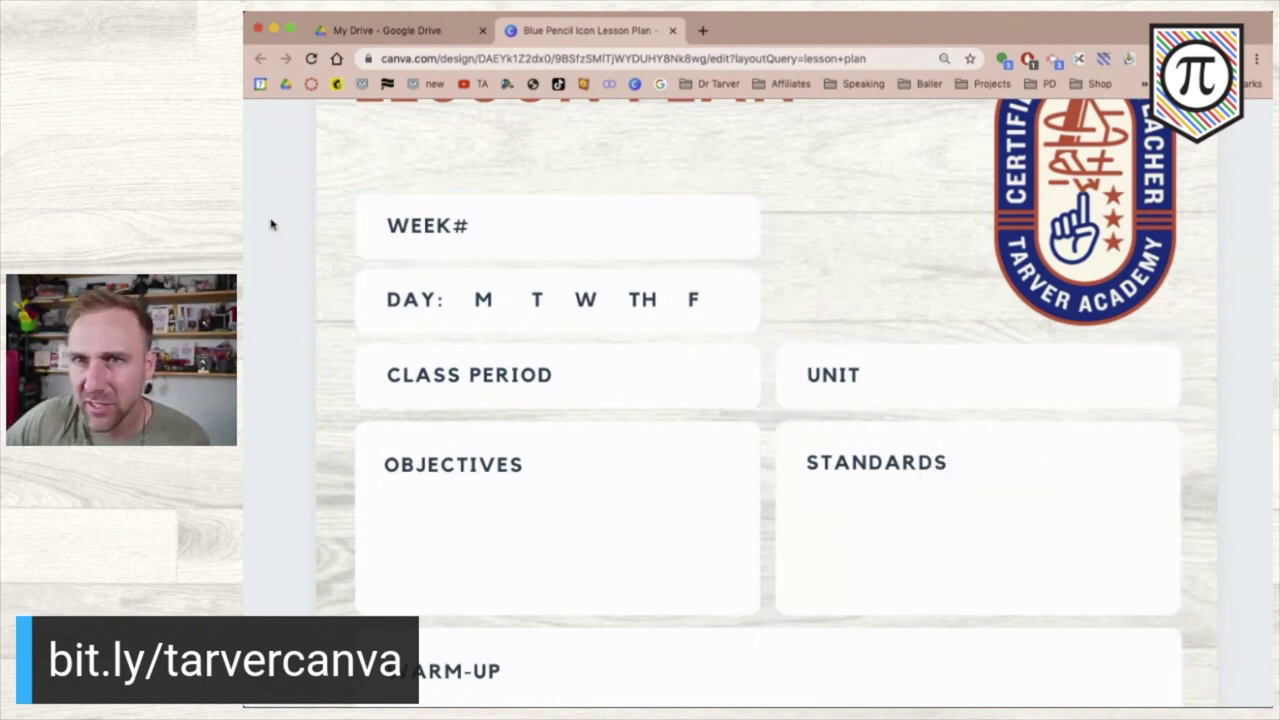
drag(276, 214, 466, 258)
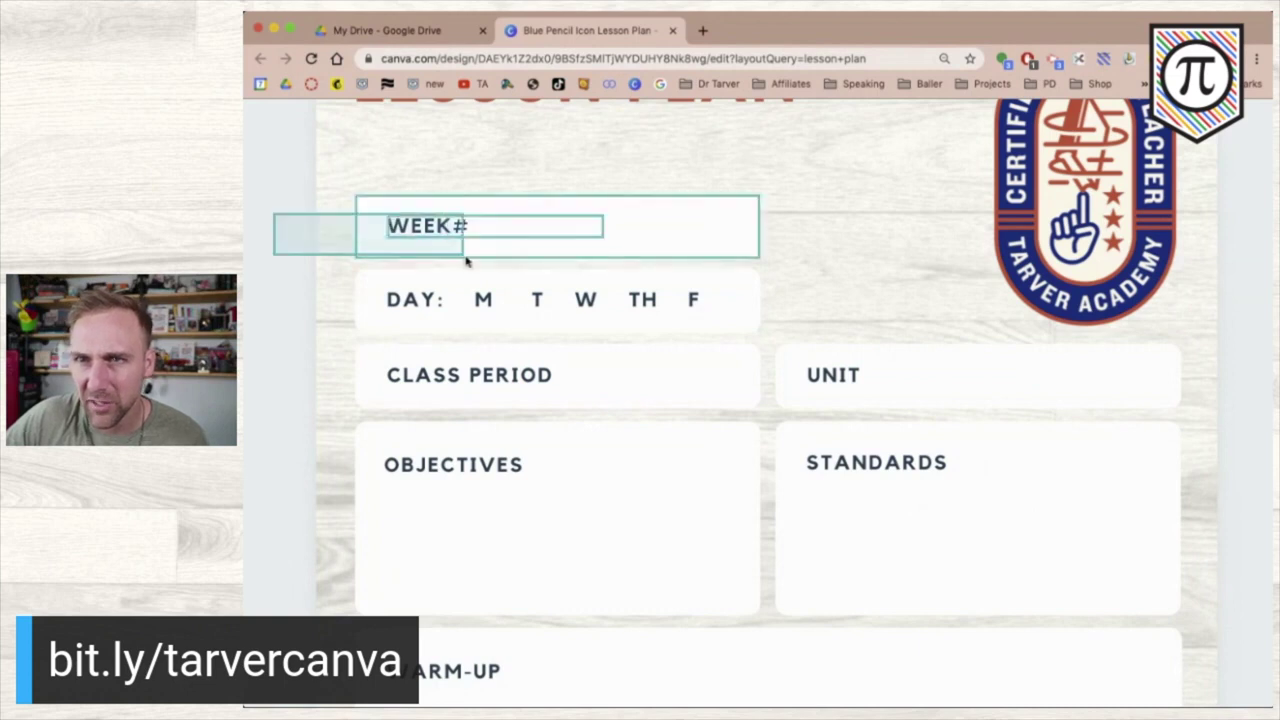
drag(571, 221, 607, 228)
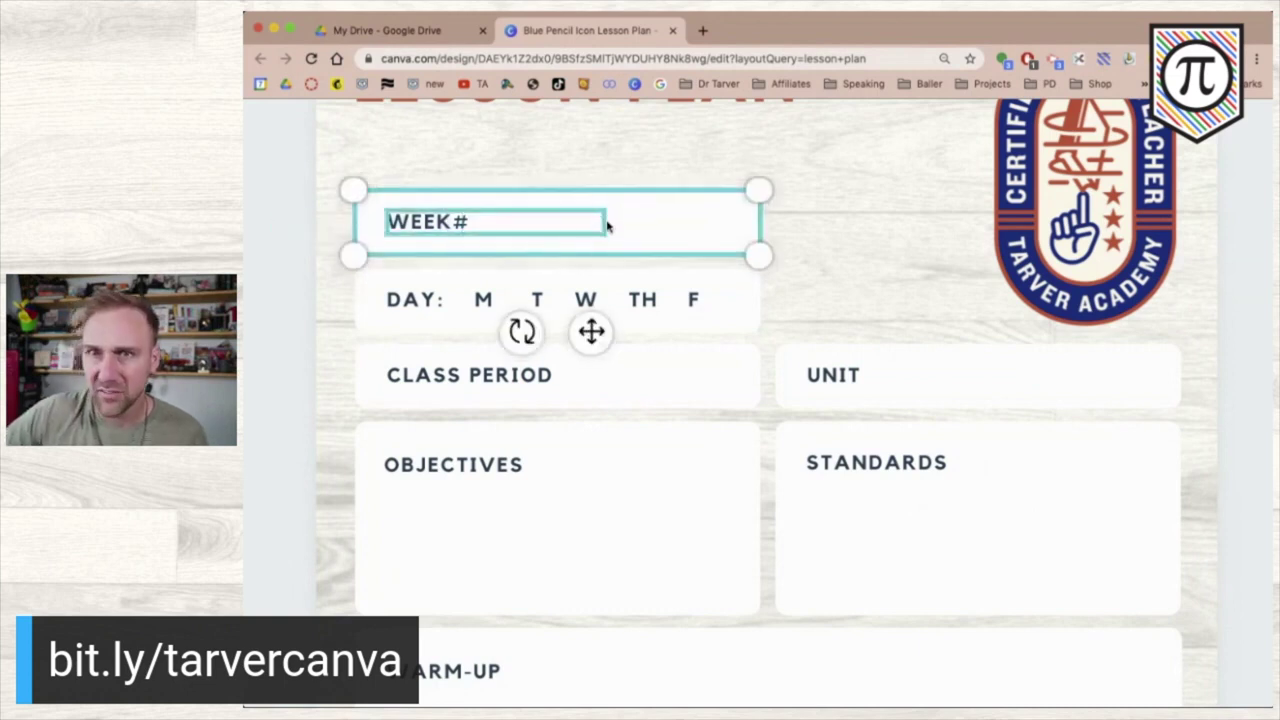
click(295, 366)
drag(318, 262, 641, 314)
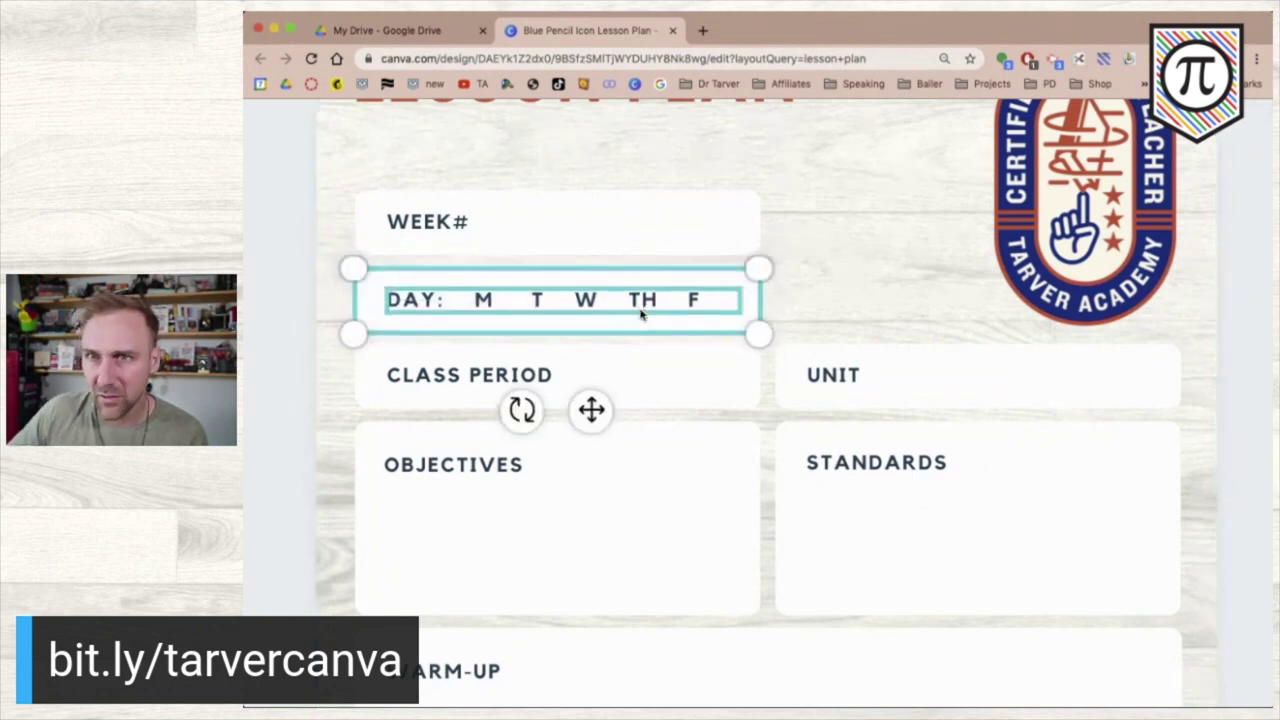
click(276, 474)
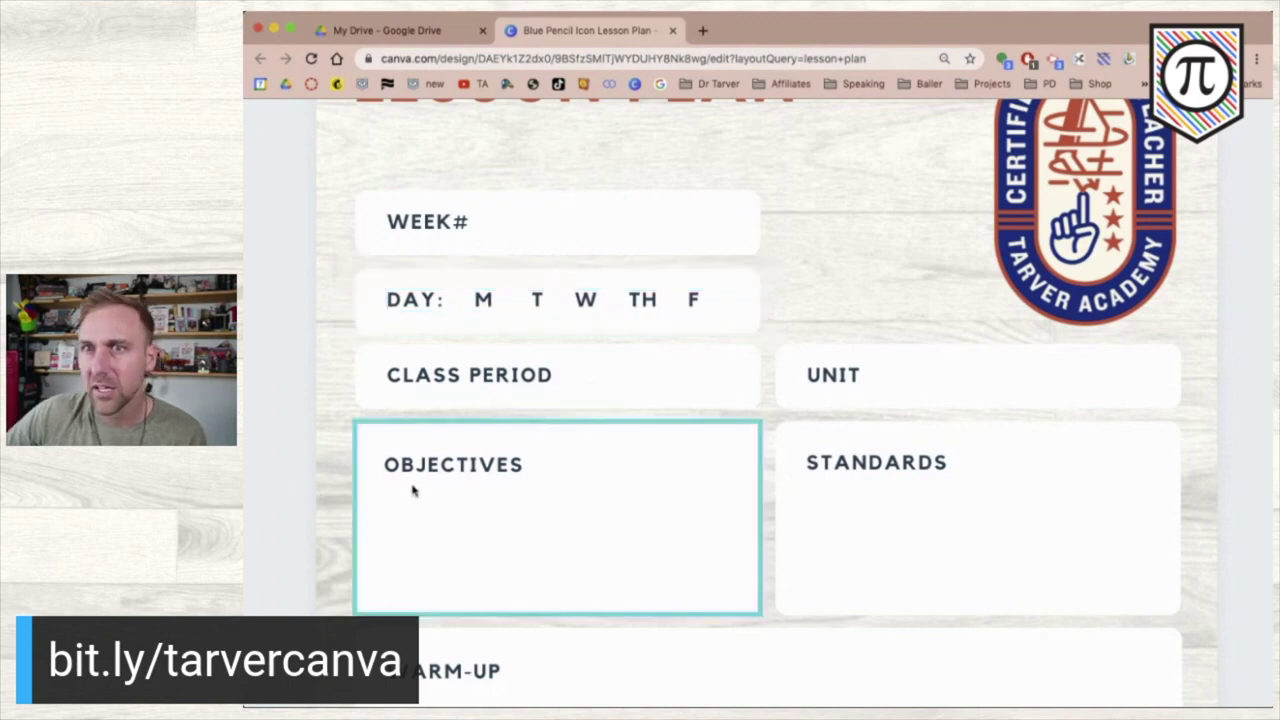
scroll(412, 490, down, 5)
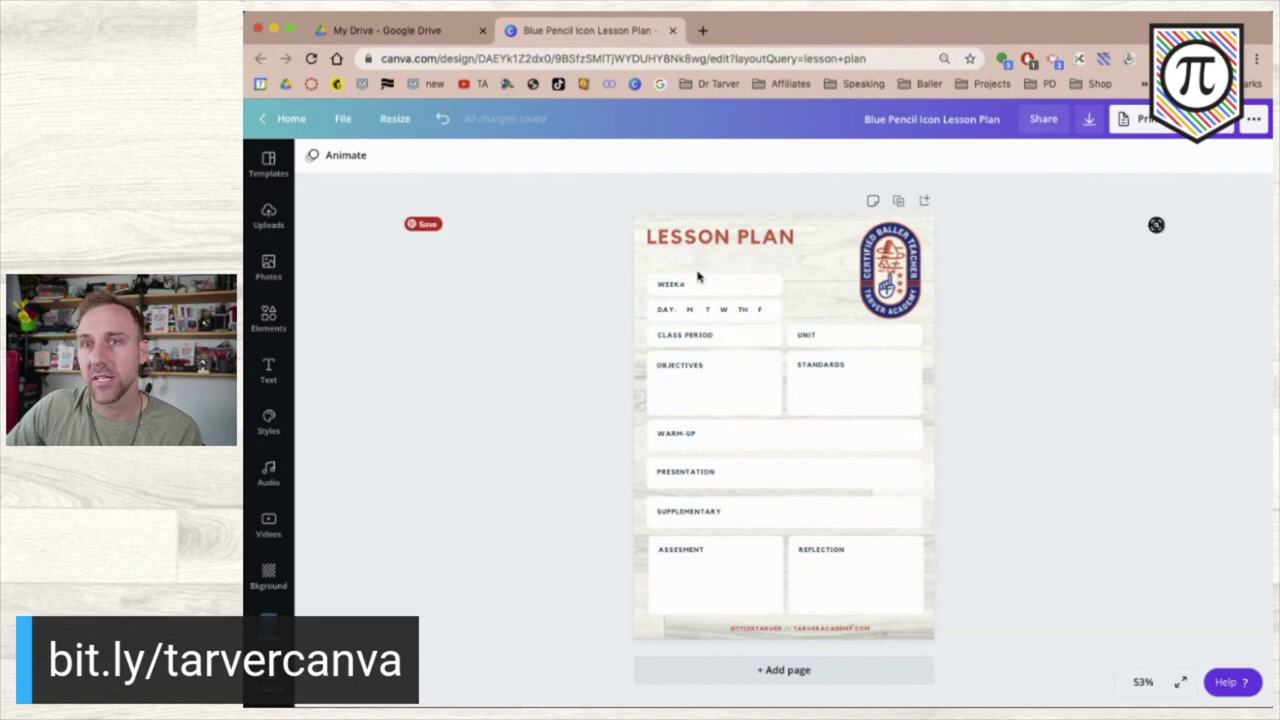
drag(613, 270, 730, 292)
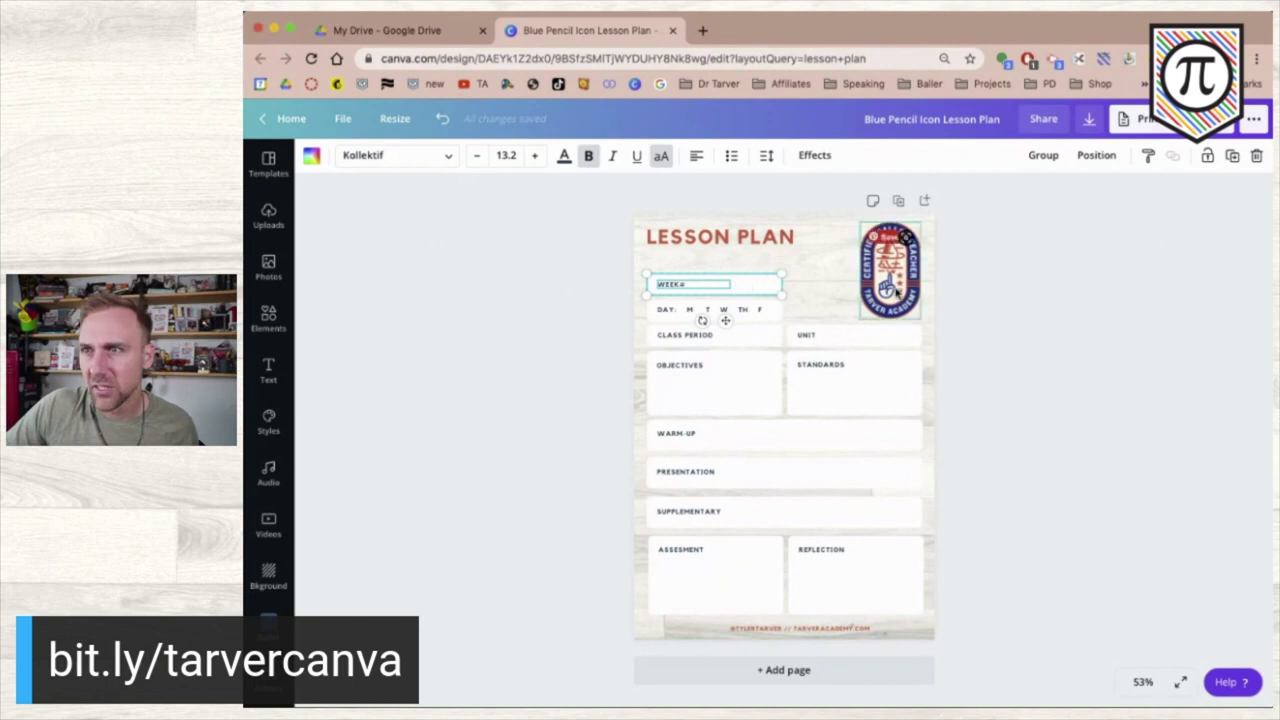
click(1156, 224)
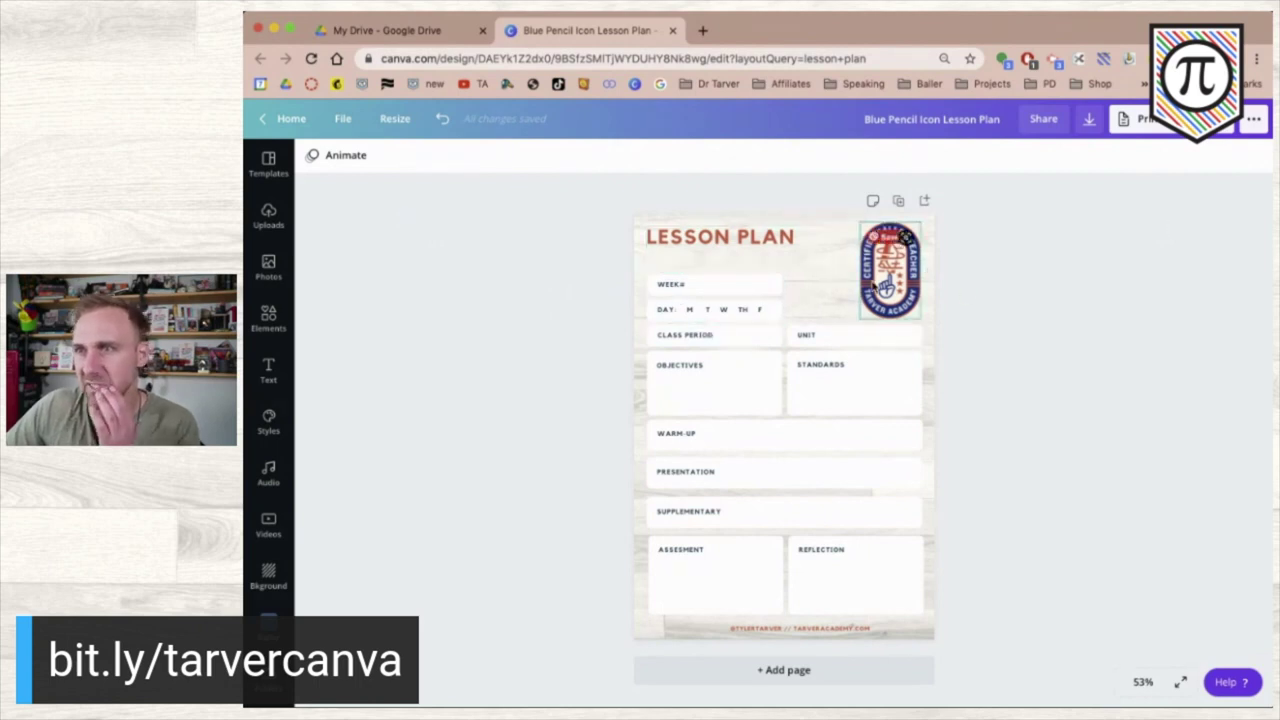
- Shrink the round Tarver Academy badge in the top-right corner
click(885, 288)
drag(861, 318, 877, 295)
click(995, 324)
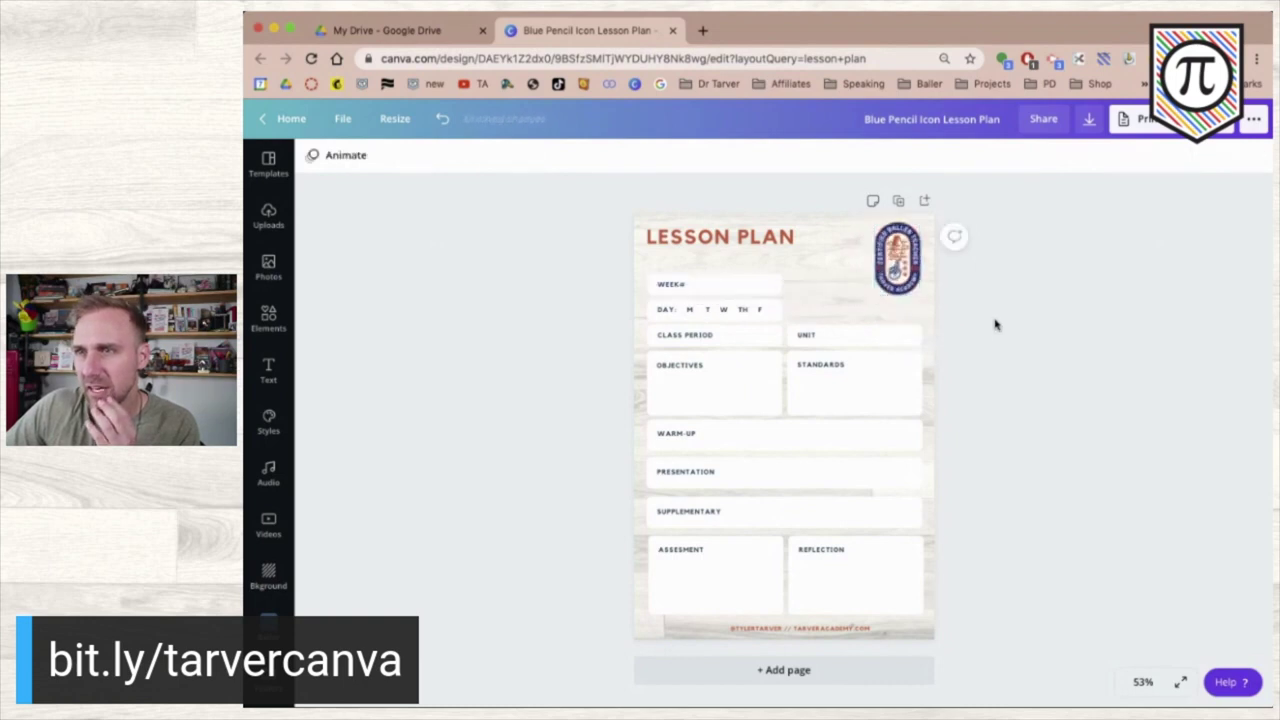
- Place a UNIT copy beside the DAY row, relabel it SUBJECT, and zoom out to the whole page
click(833, 330)
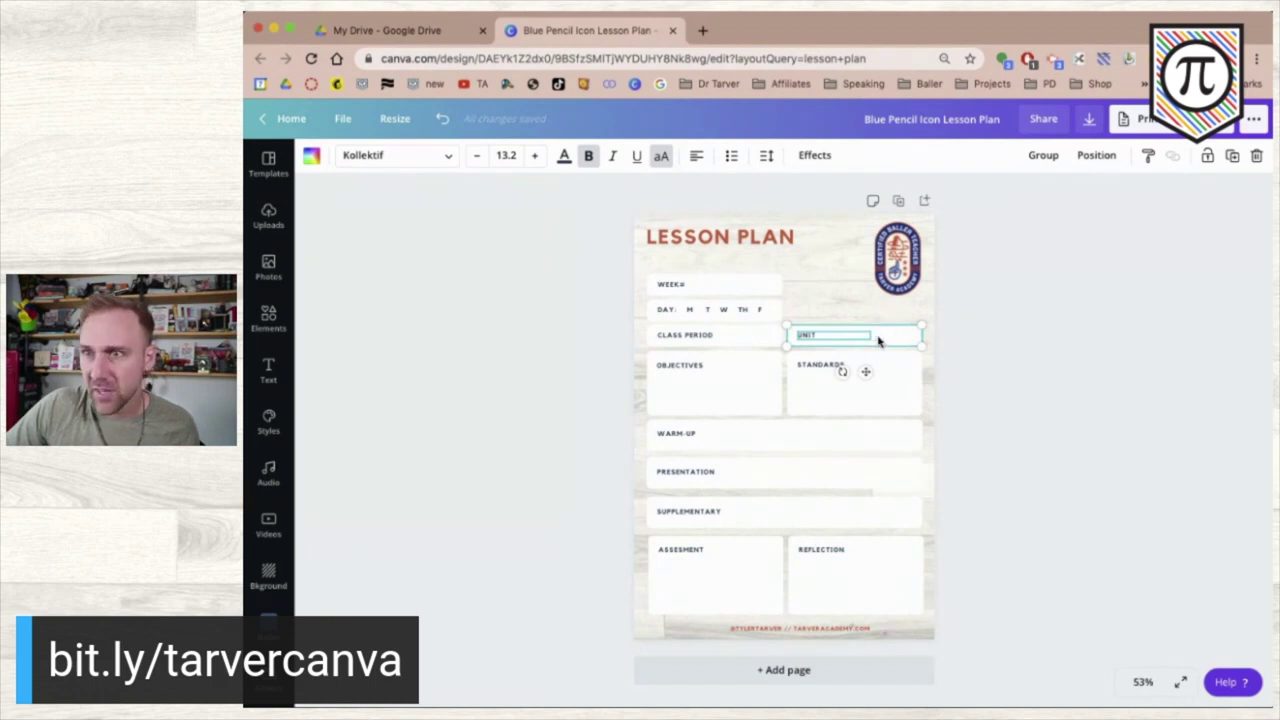
drag(878, 340, 877, 316)
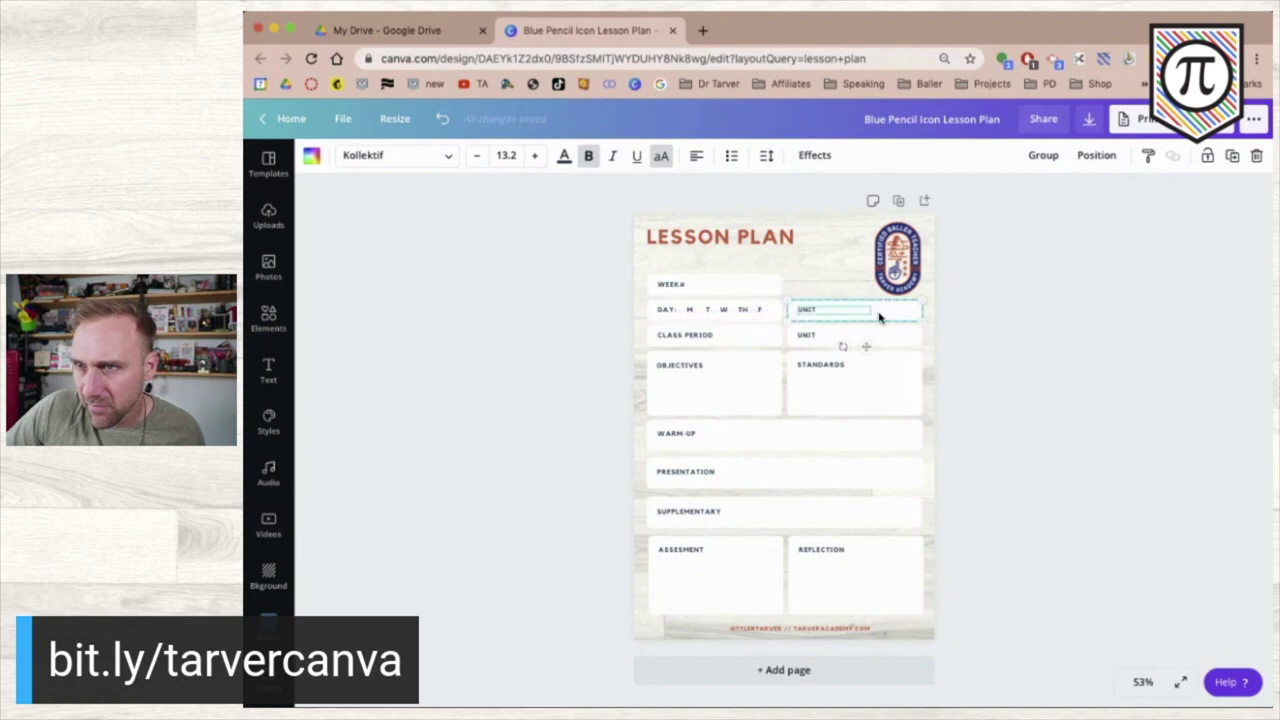
click(594, 337)
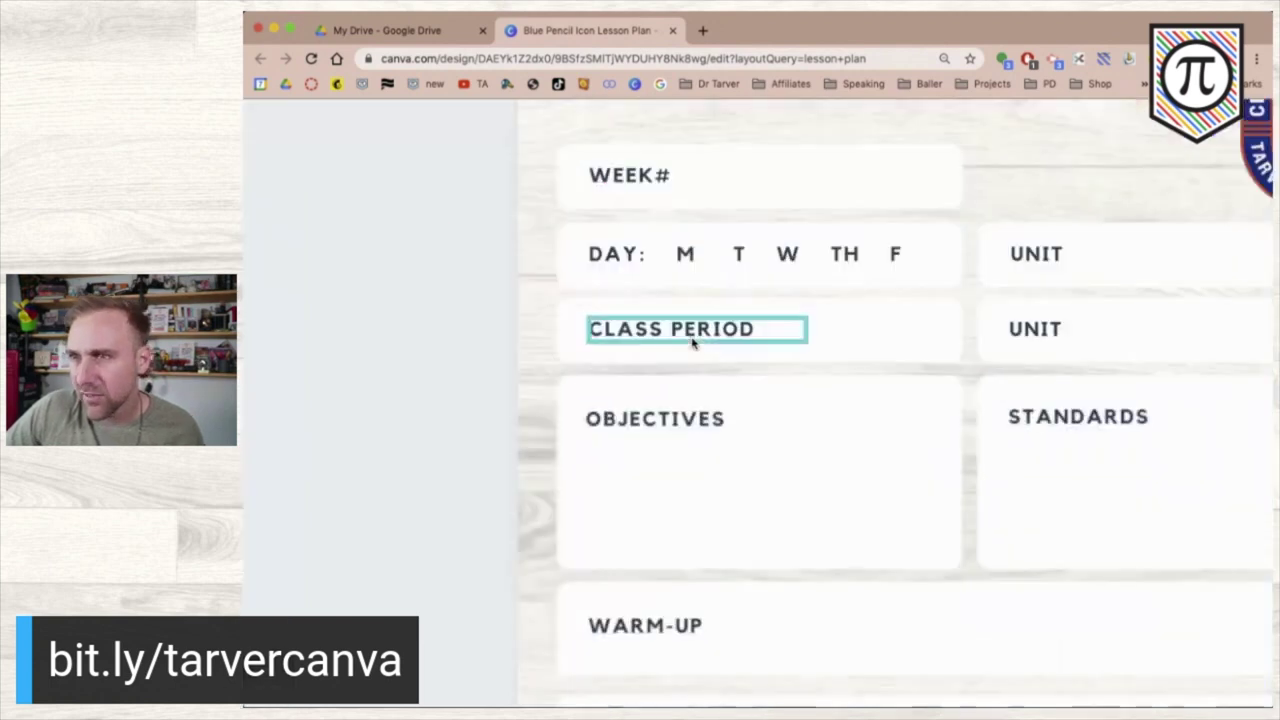
scroll(692, 342, right, 3)
click(826, 252)
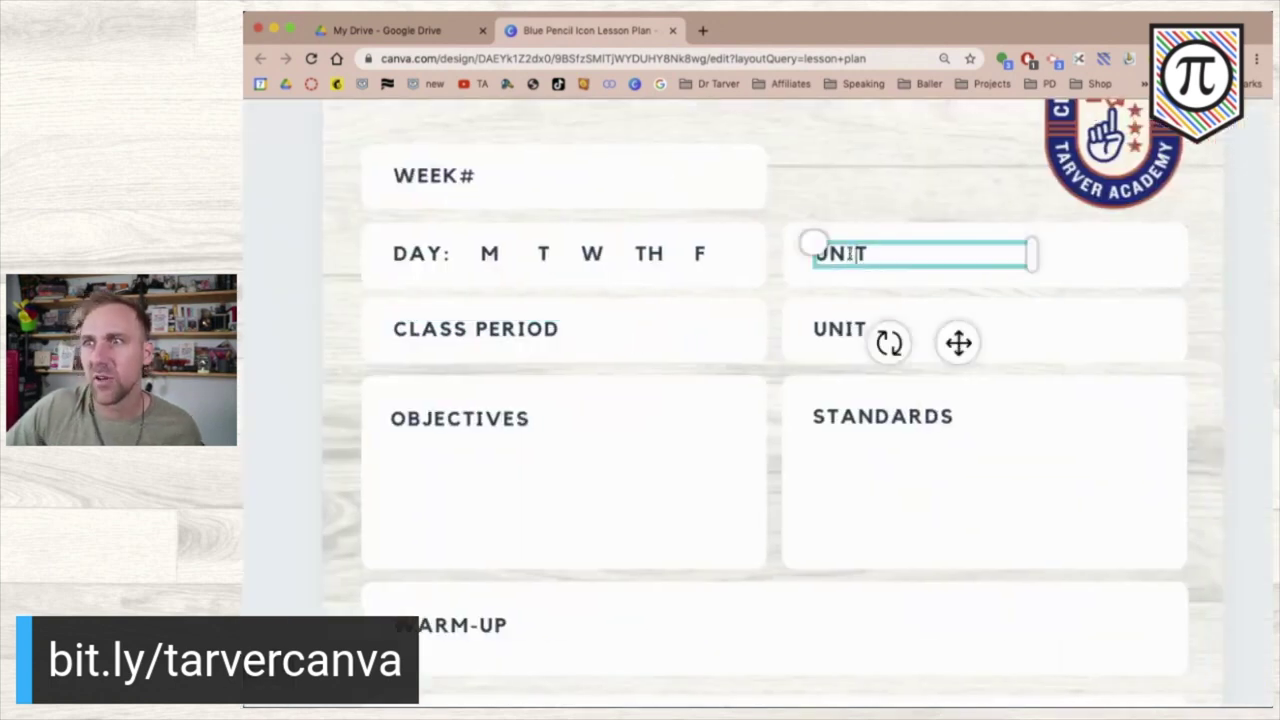
double_click(849, 254)
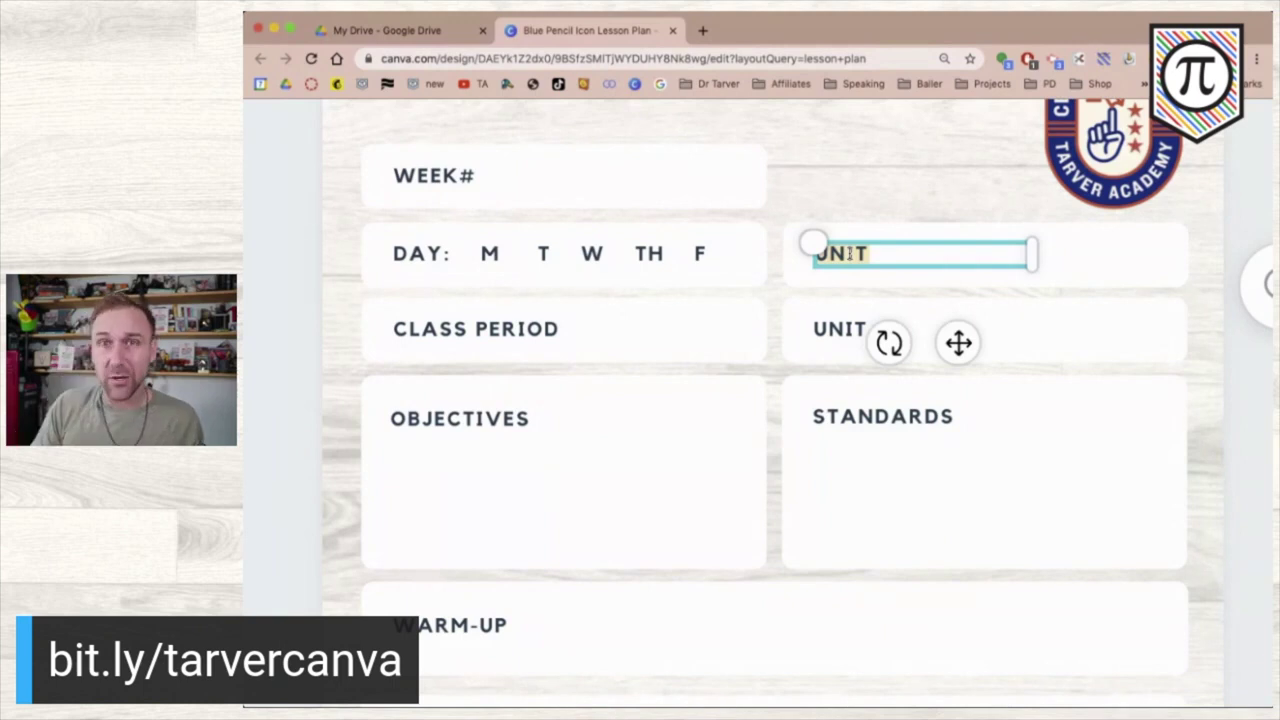
text(SUBJEC)
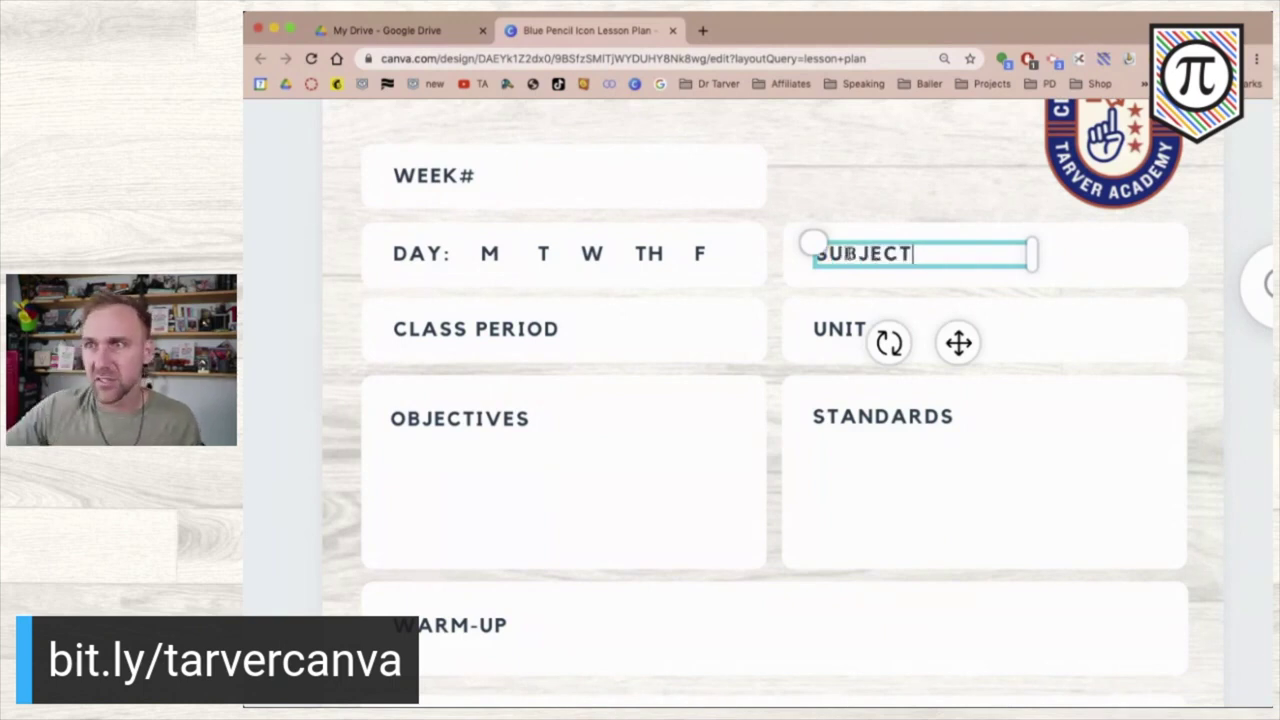
click(286, 469)
key(super+0)
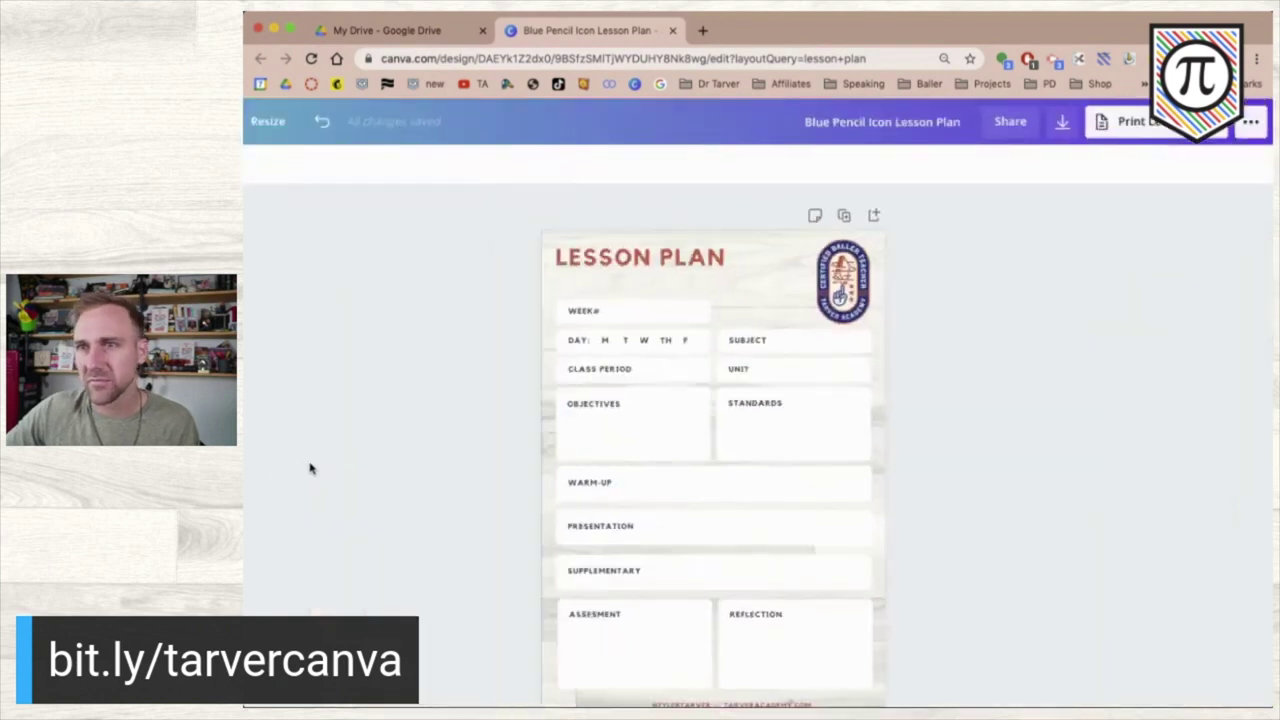
- Change the SUBJECT label beside the DAY row to read COURSE
click(737, 341)
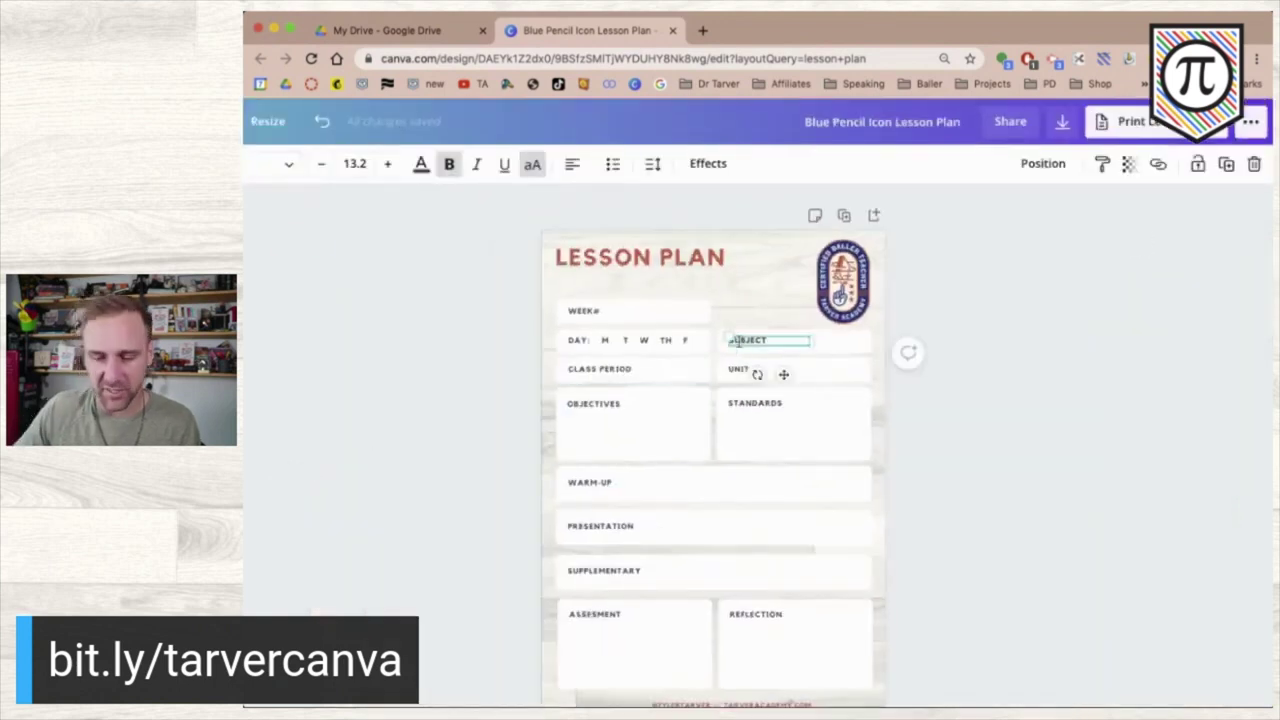
click(975, 396)
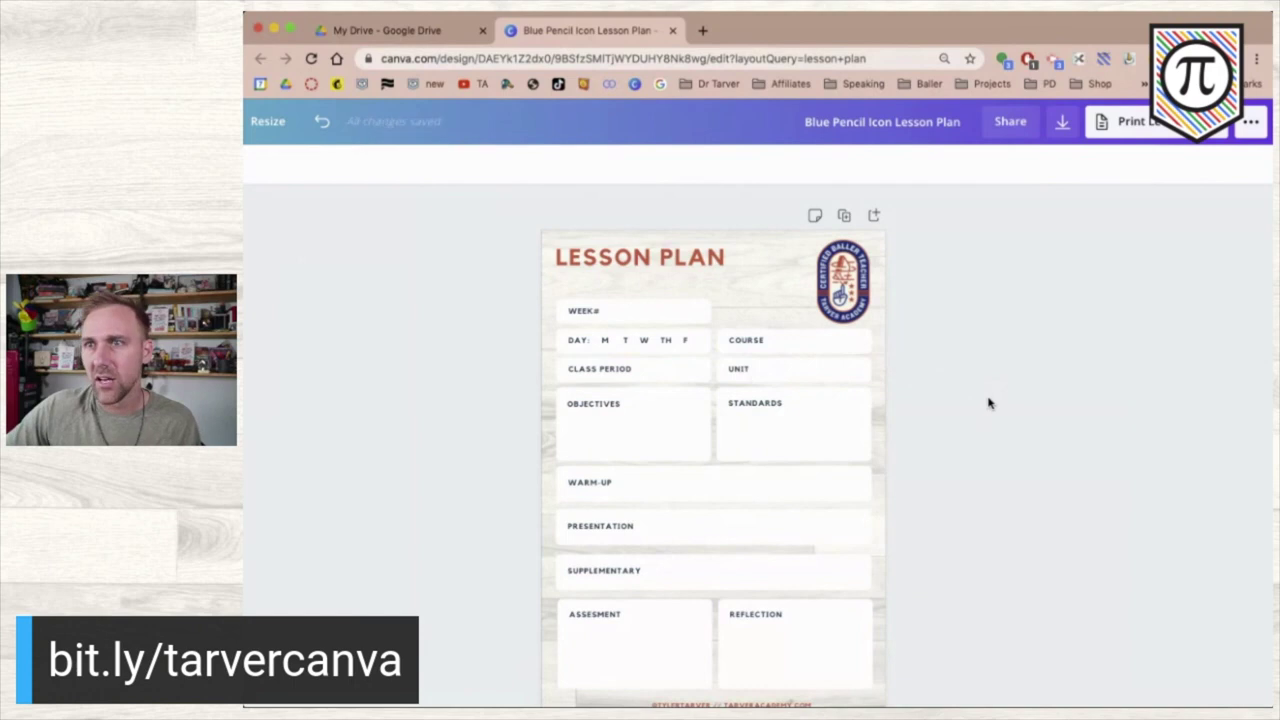
click(746, 343)
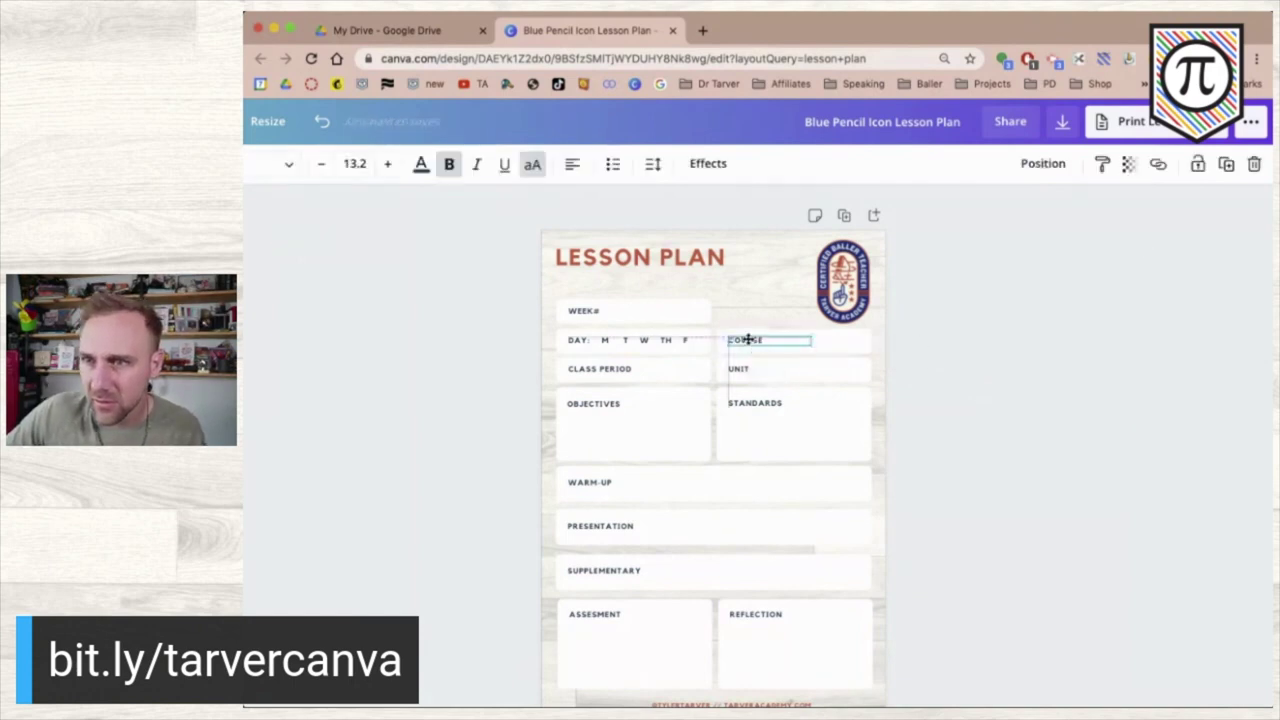
click(1026, 386)
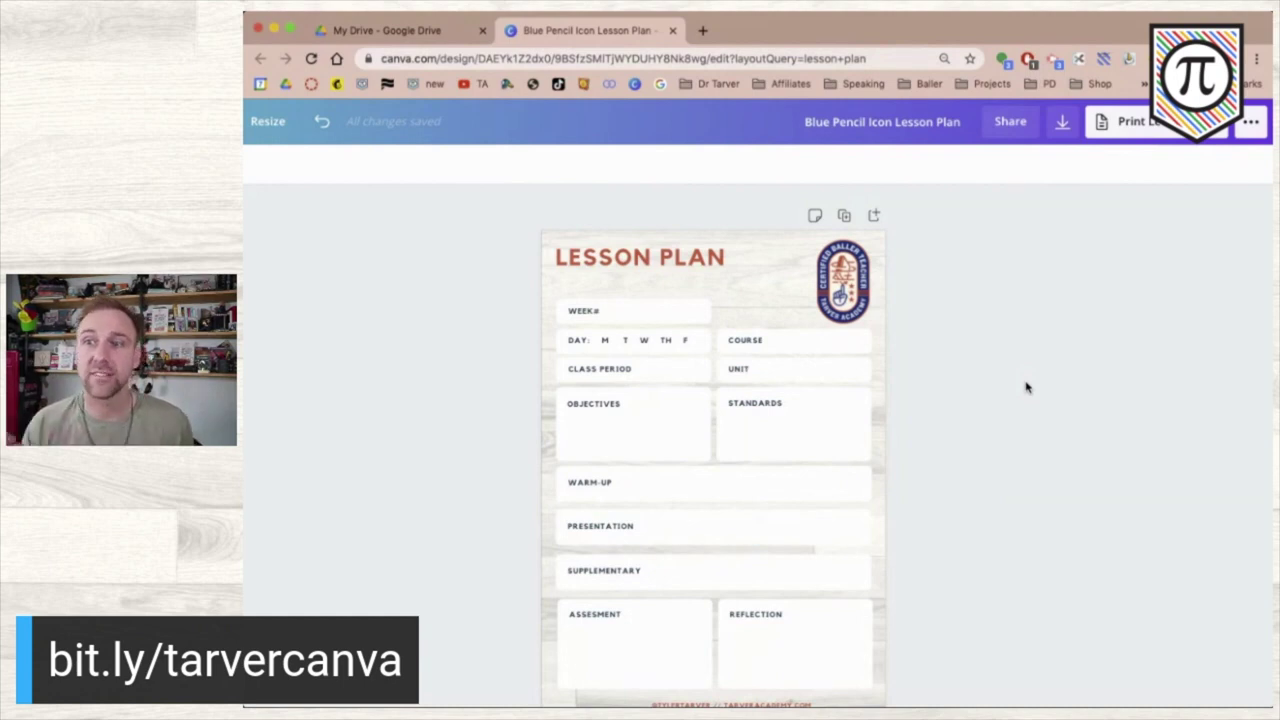
click(630, 344)
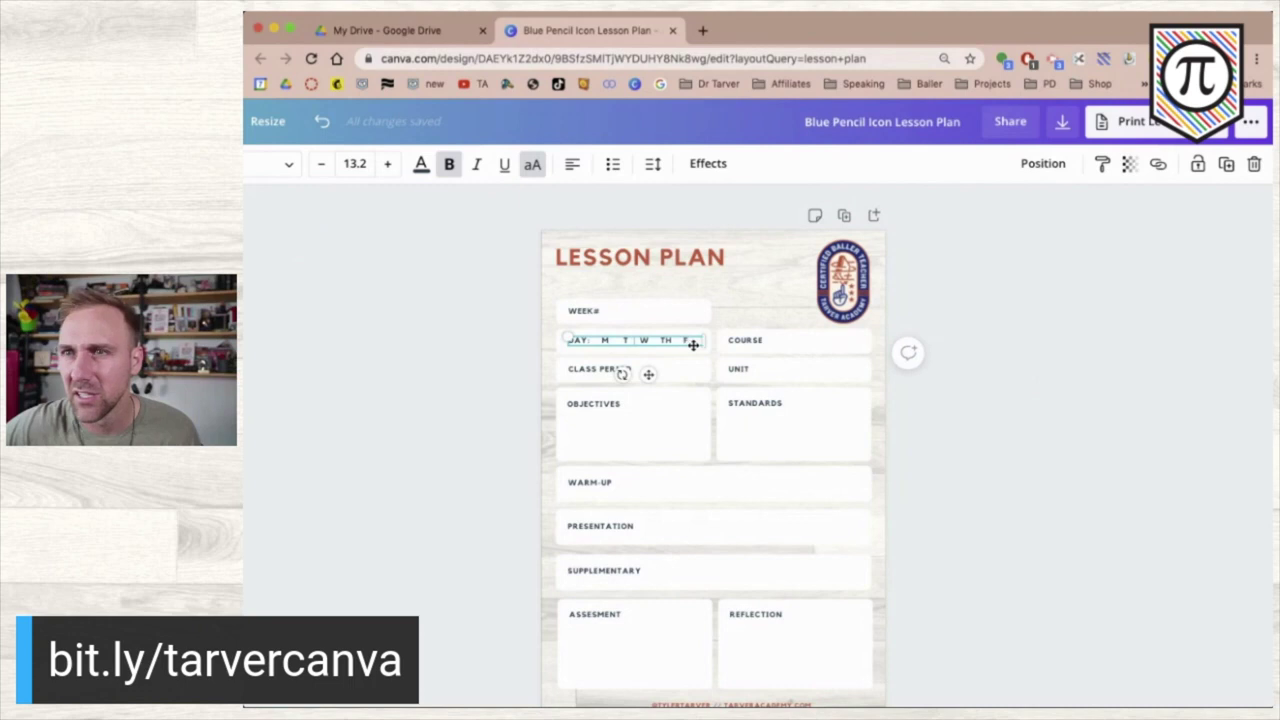
- Colour the day letters M T W TH F red
drag(601, 340, 698, 341)
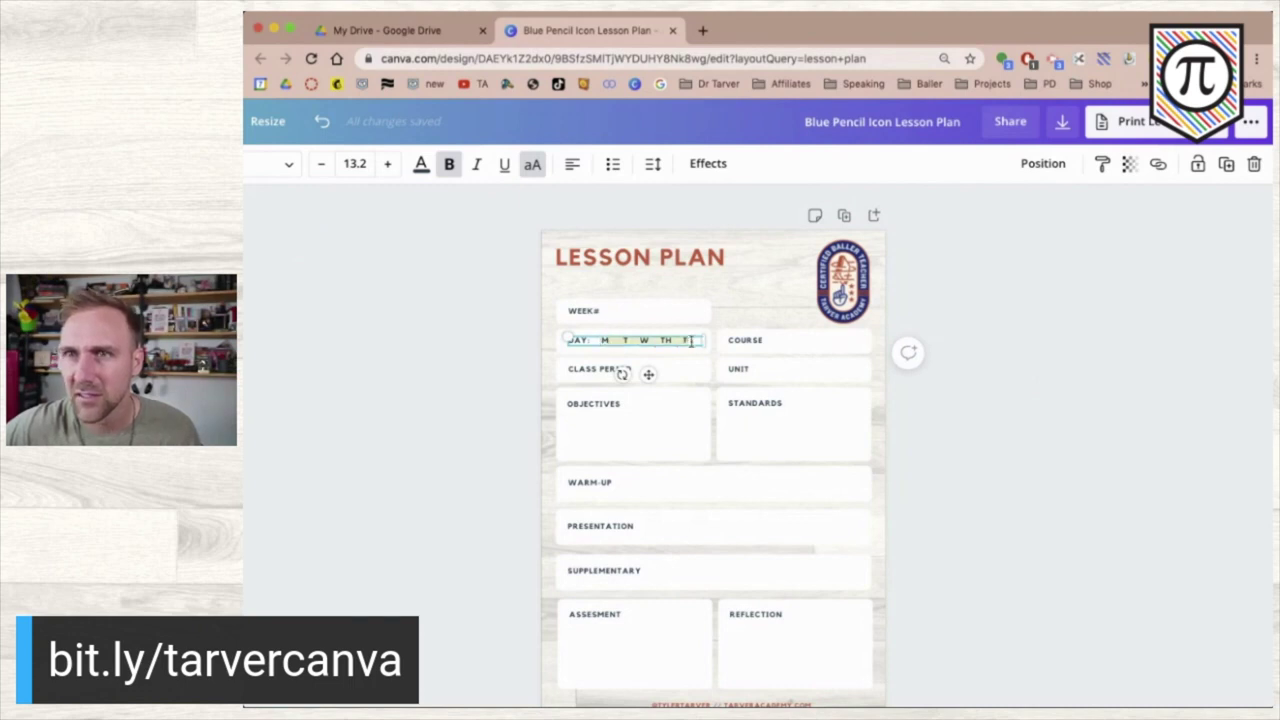
click(421, 164)
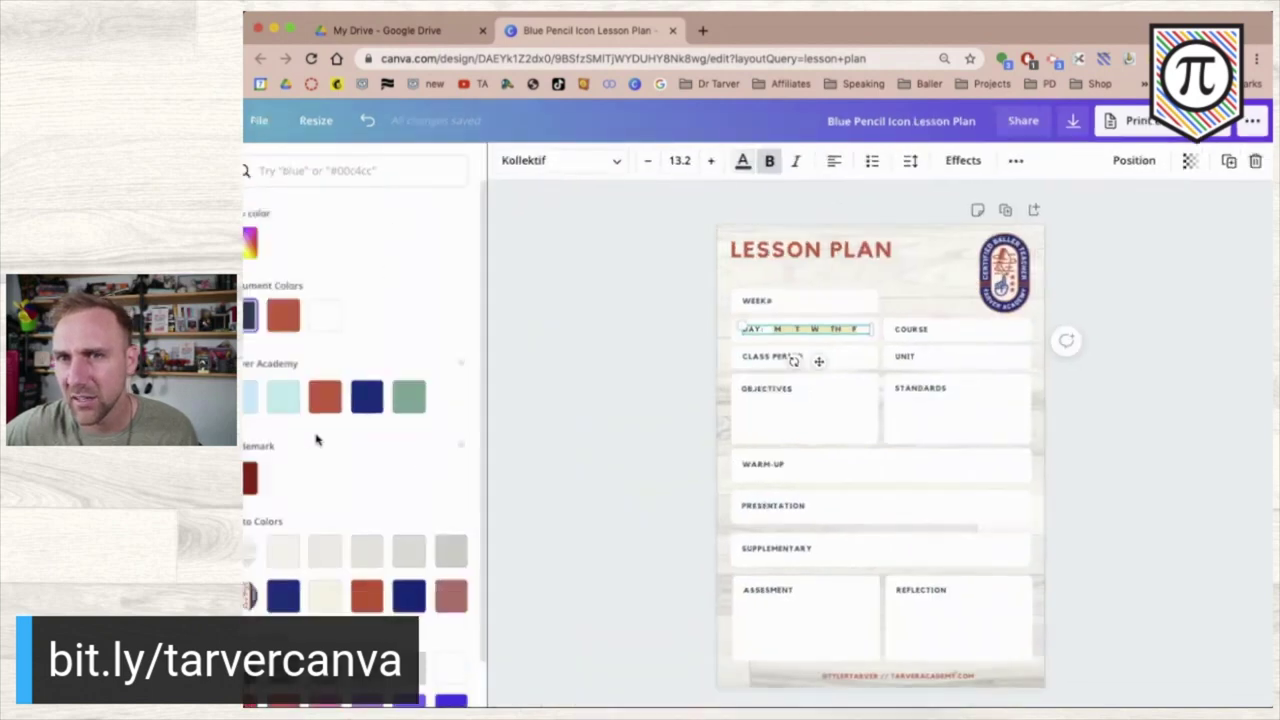
click(443, 556)
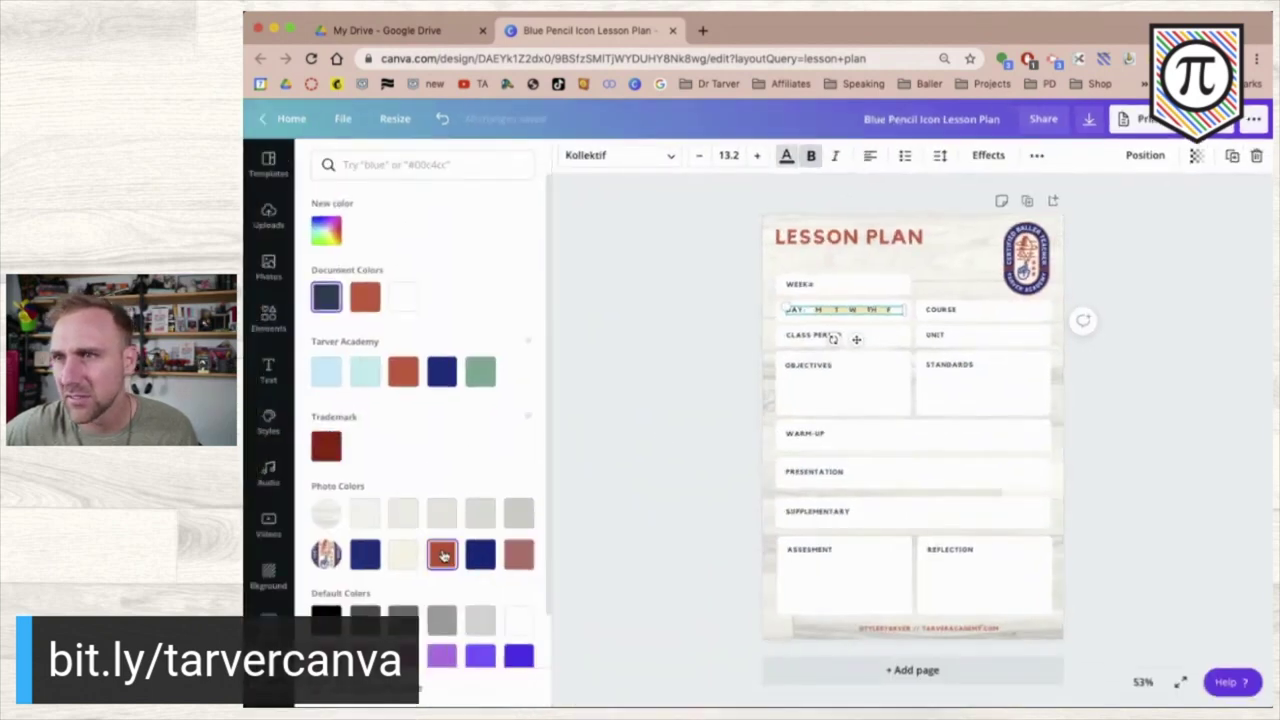
click(690, 360)
click(542, 378)
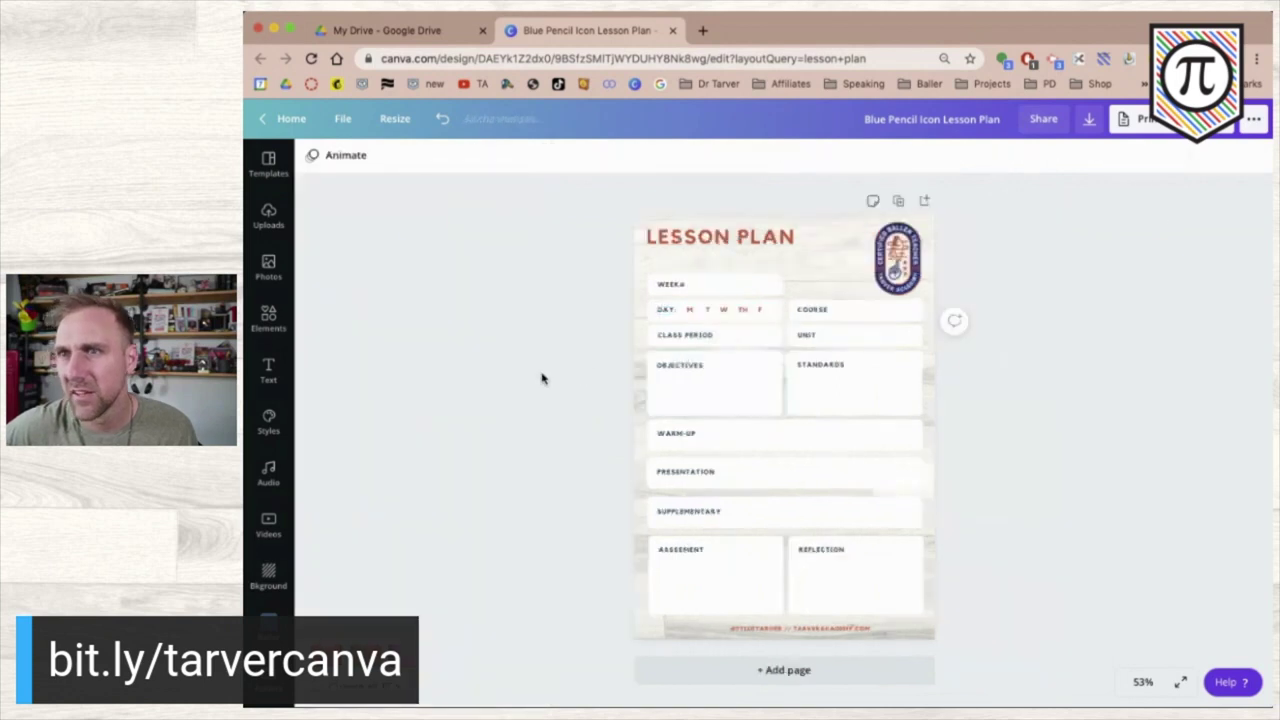
- Adjust the spacing of the day letters in the DAY row
click(757, 313)
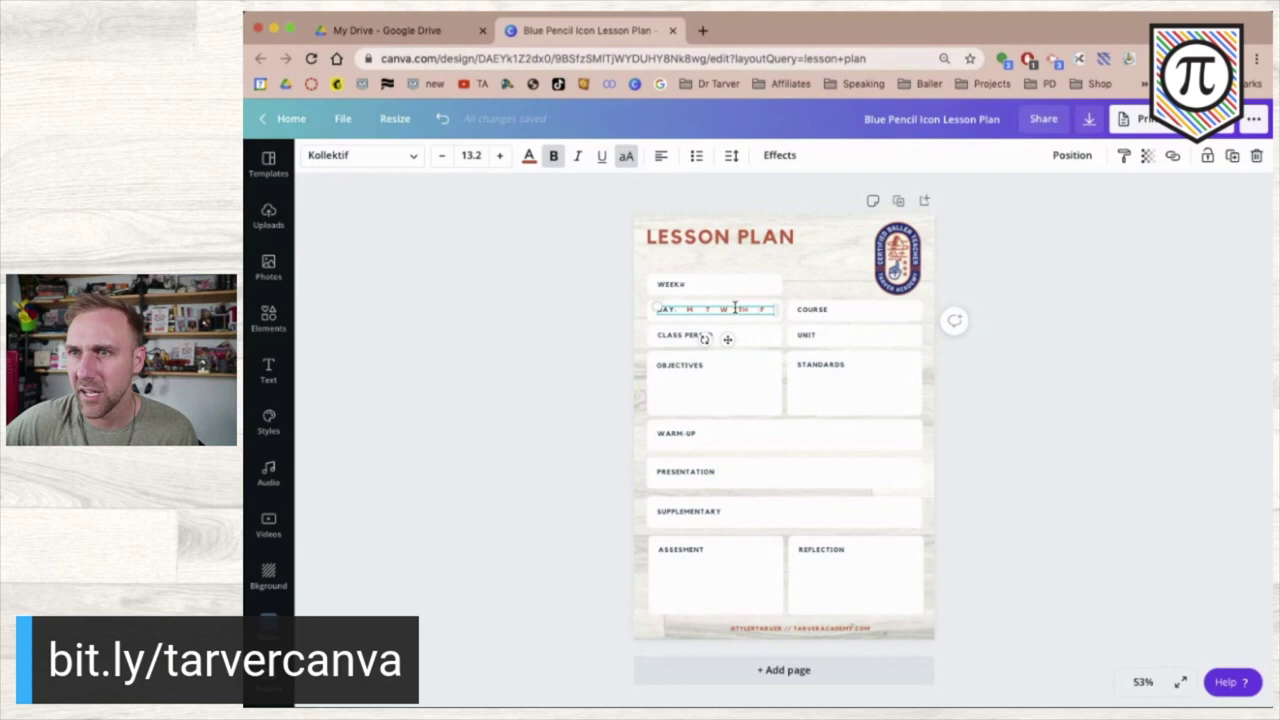
click(697, 309)
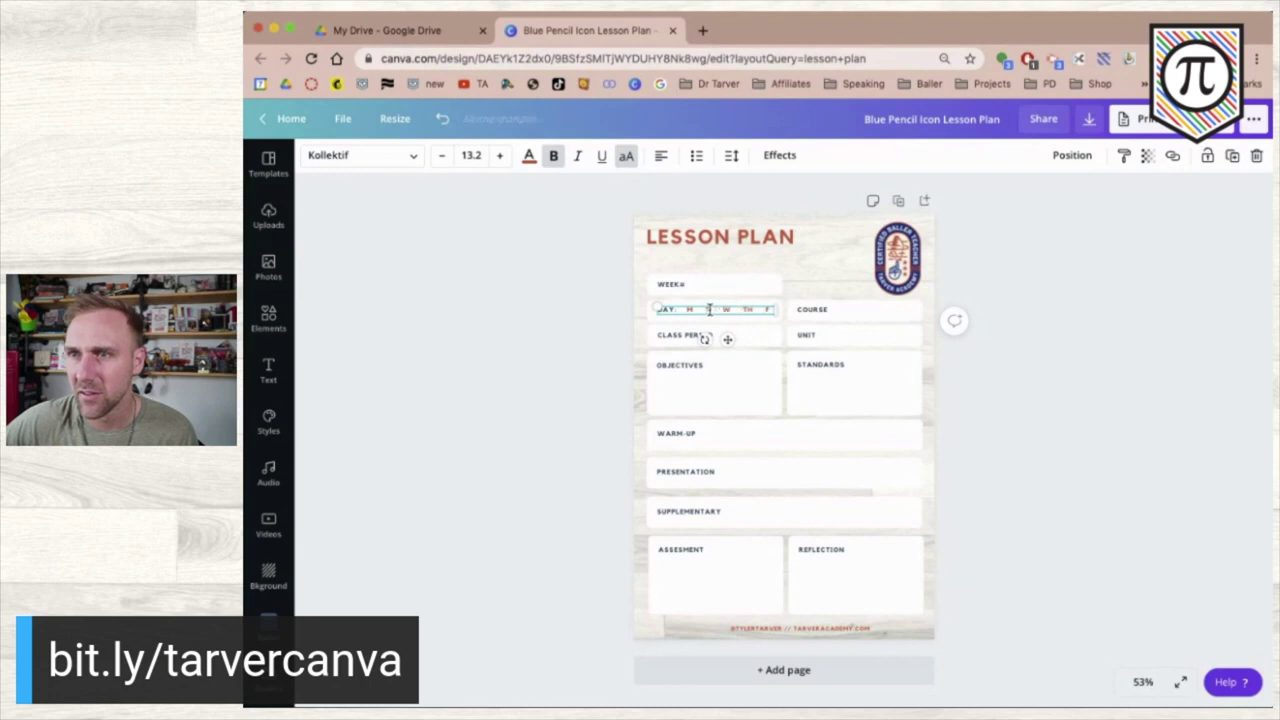
click(559, 314)
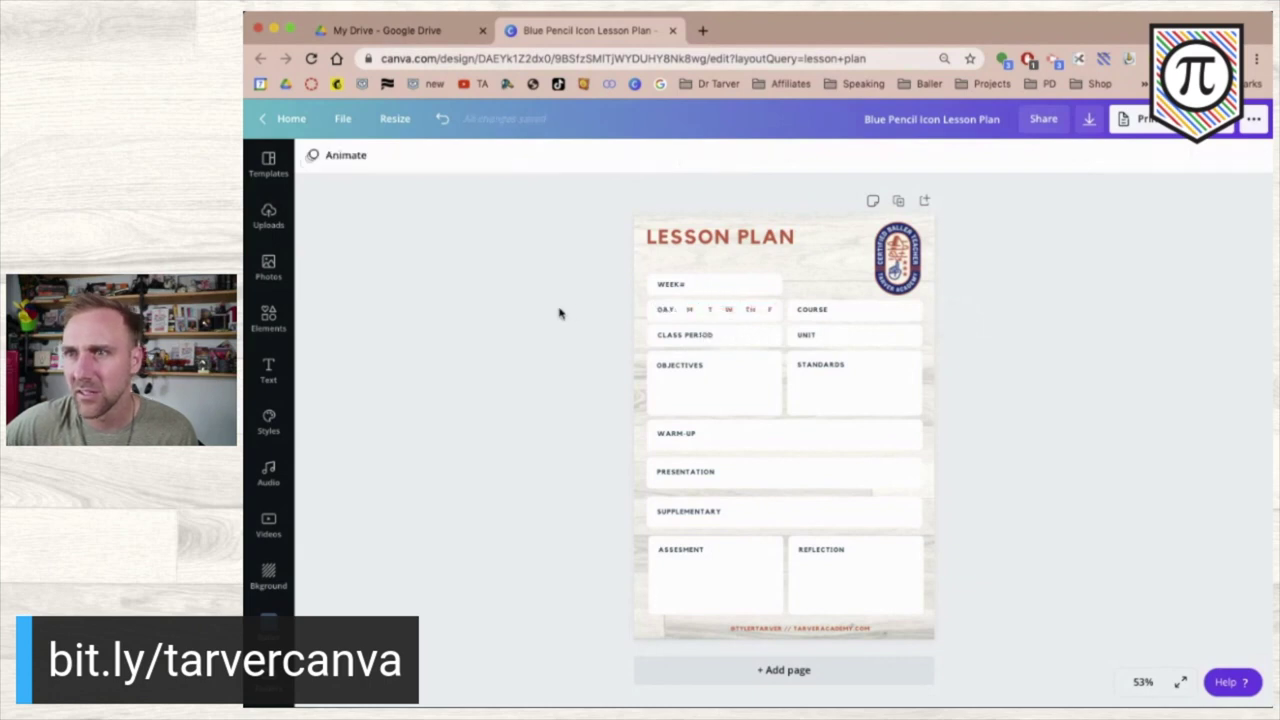
click(703, 309)
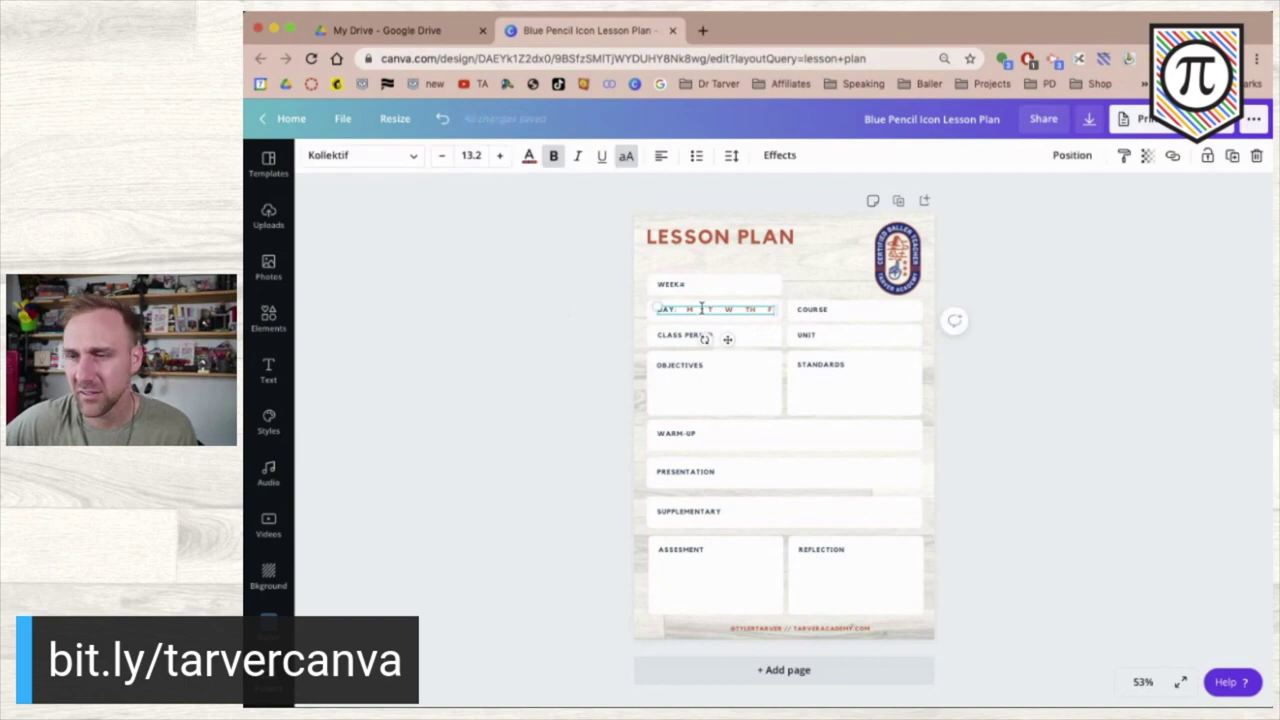
click(572, 320)
double_click(724, 309)
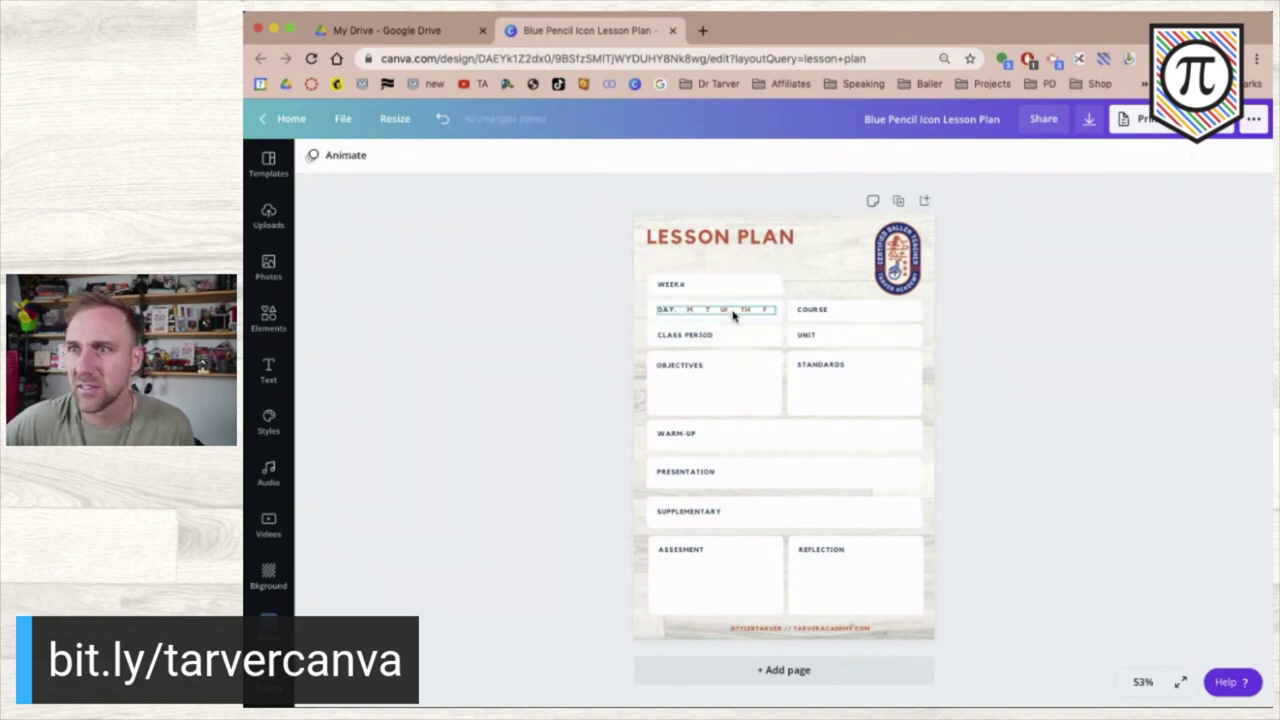
click(523, 366)
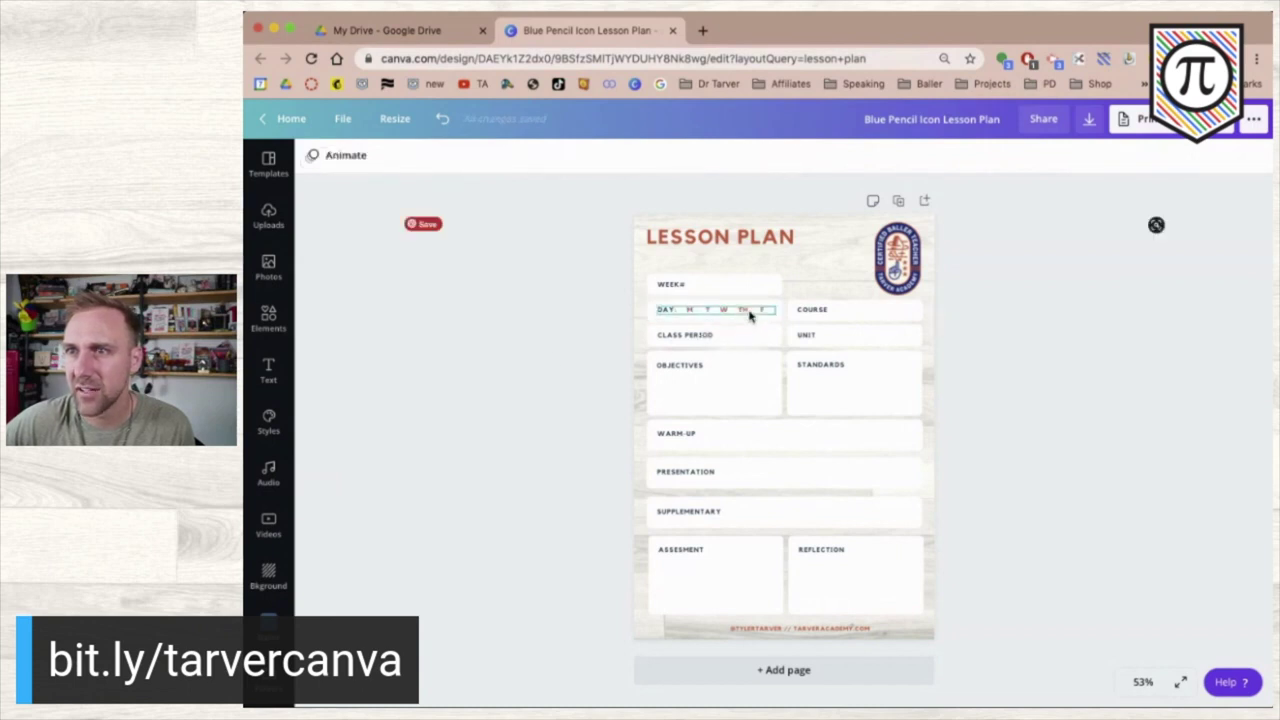
click(756, 309)
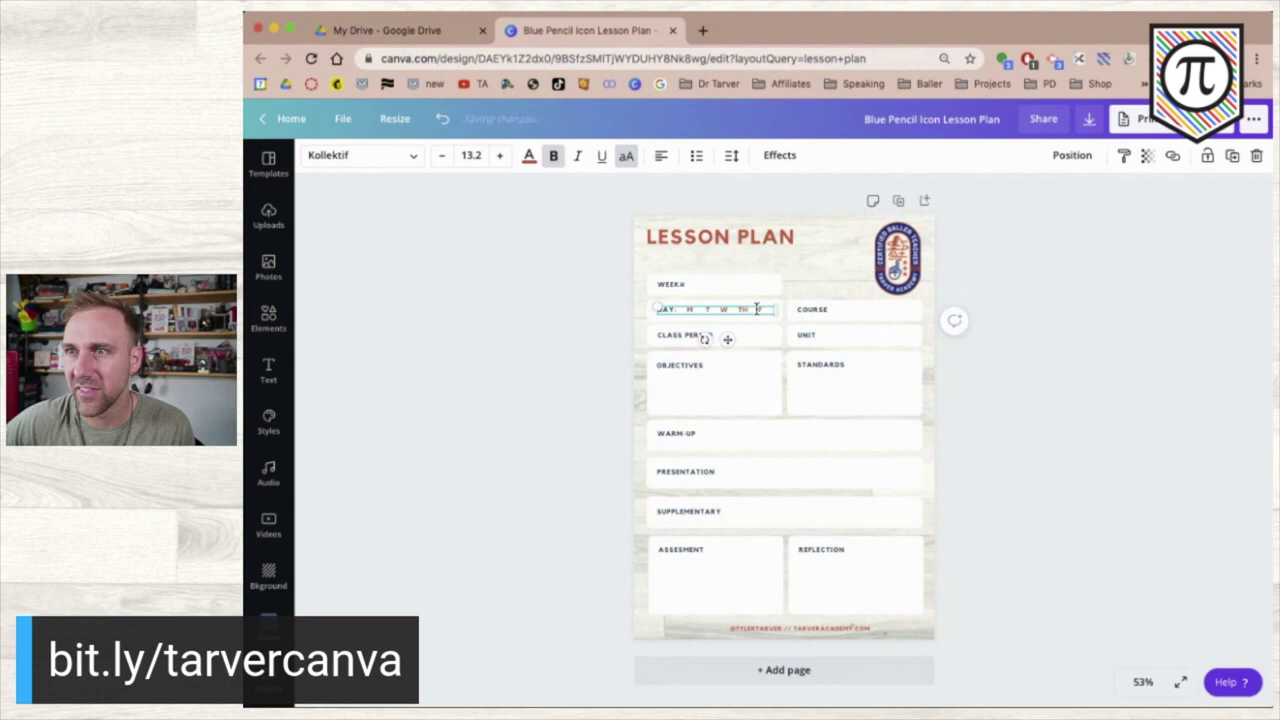
click(528, 430)
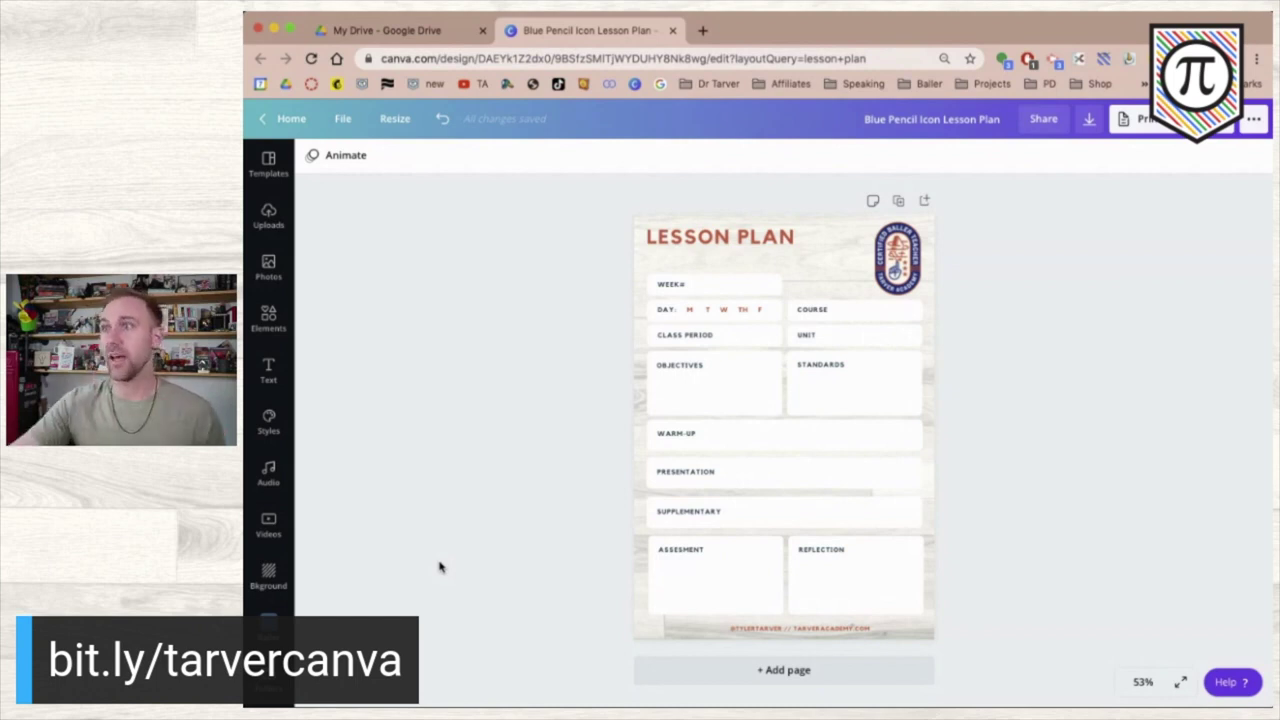
- Download the lesson plan with file type PNG instead of PDF Print, then return to My Drive
click(1092, 119)
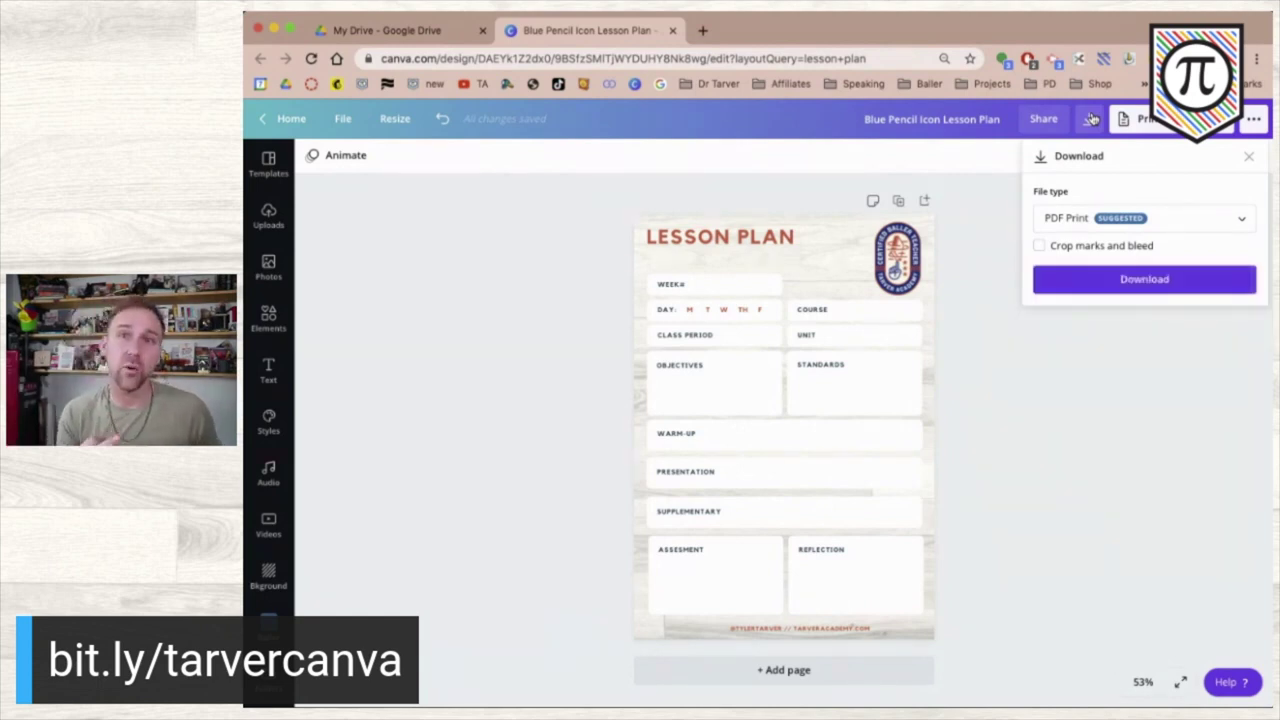
click(1155, 217)
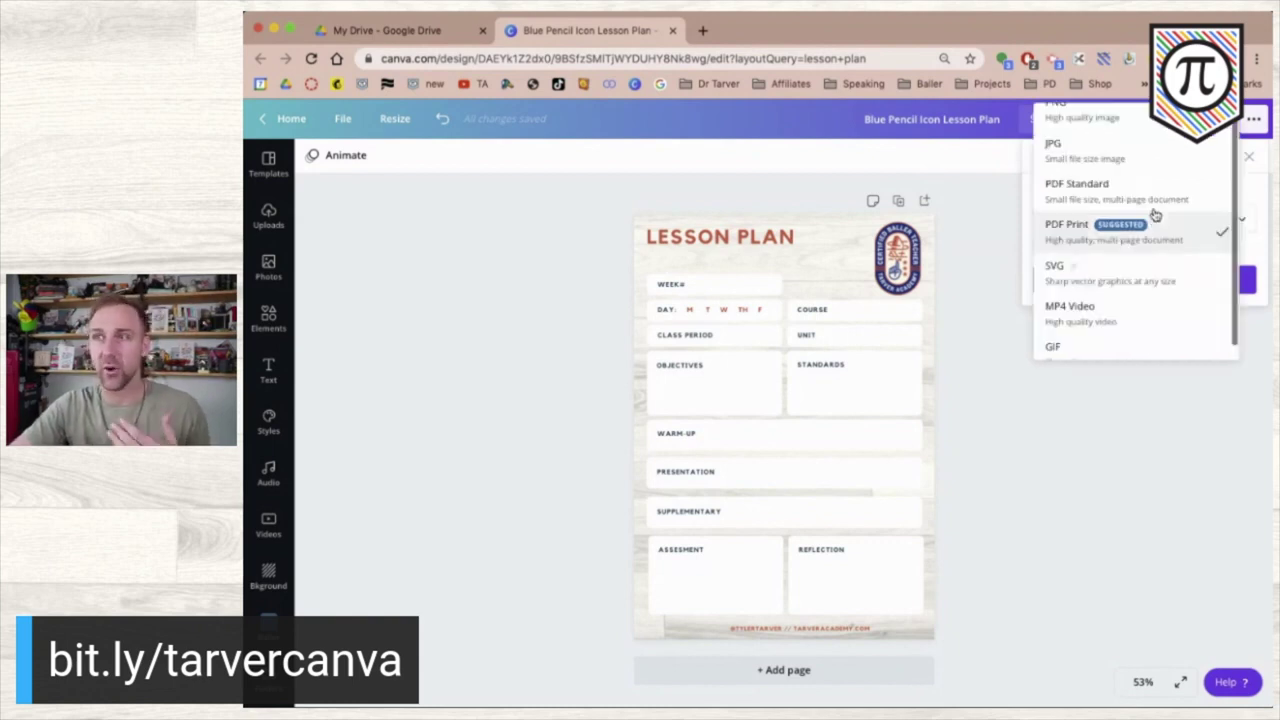
scroll(1150, 210, up, 1)
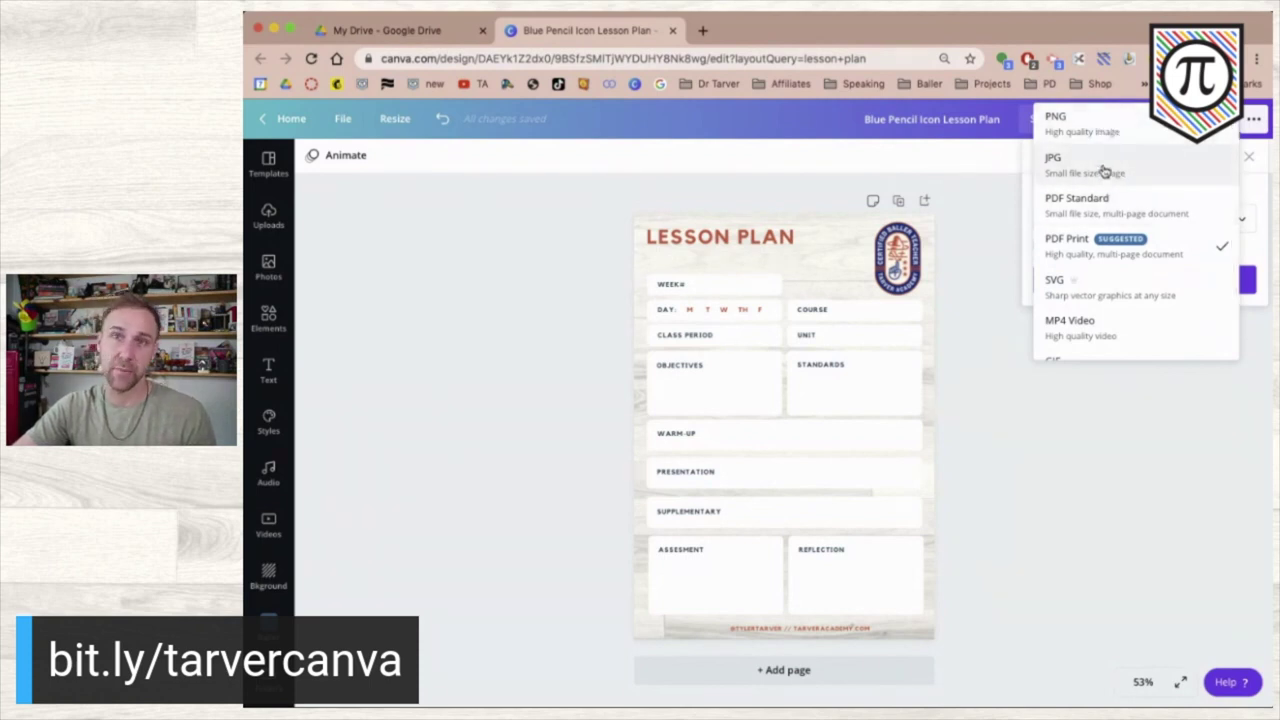
click(1160, 137)
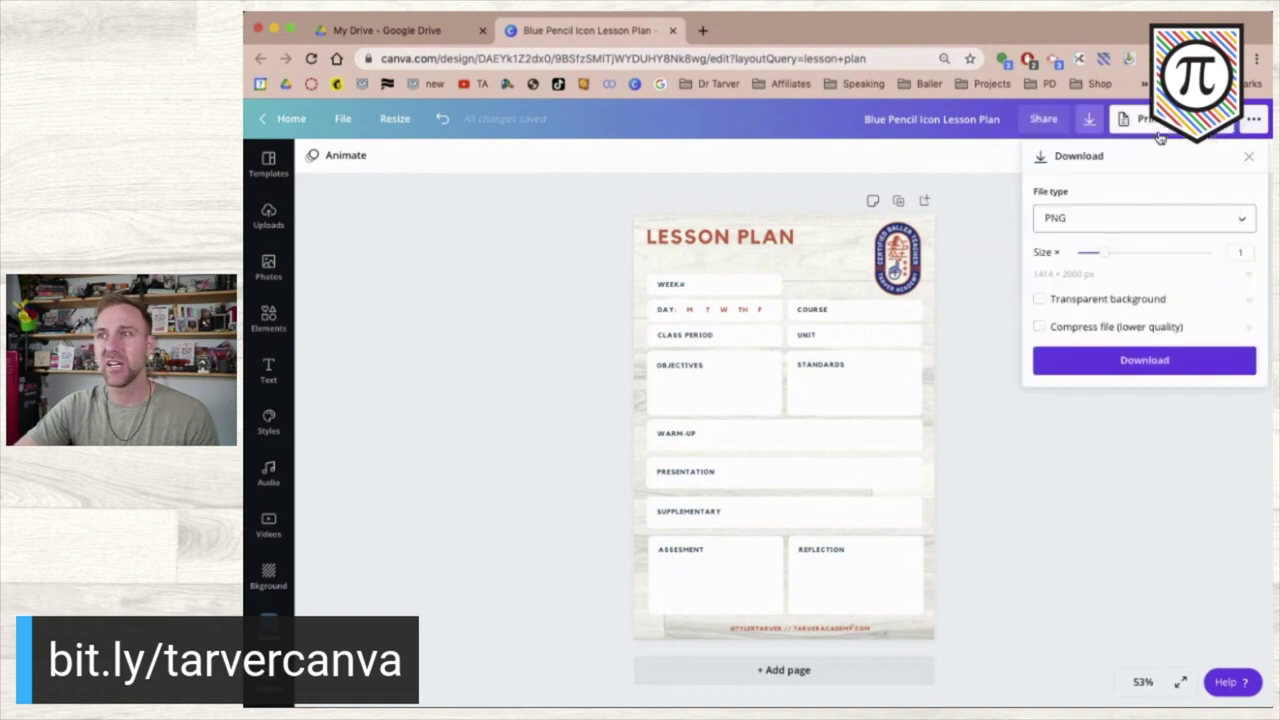
click(1123, 368)
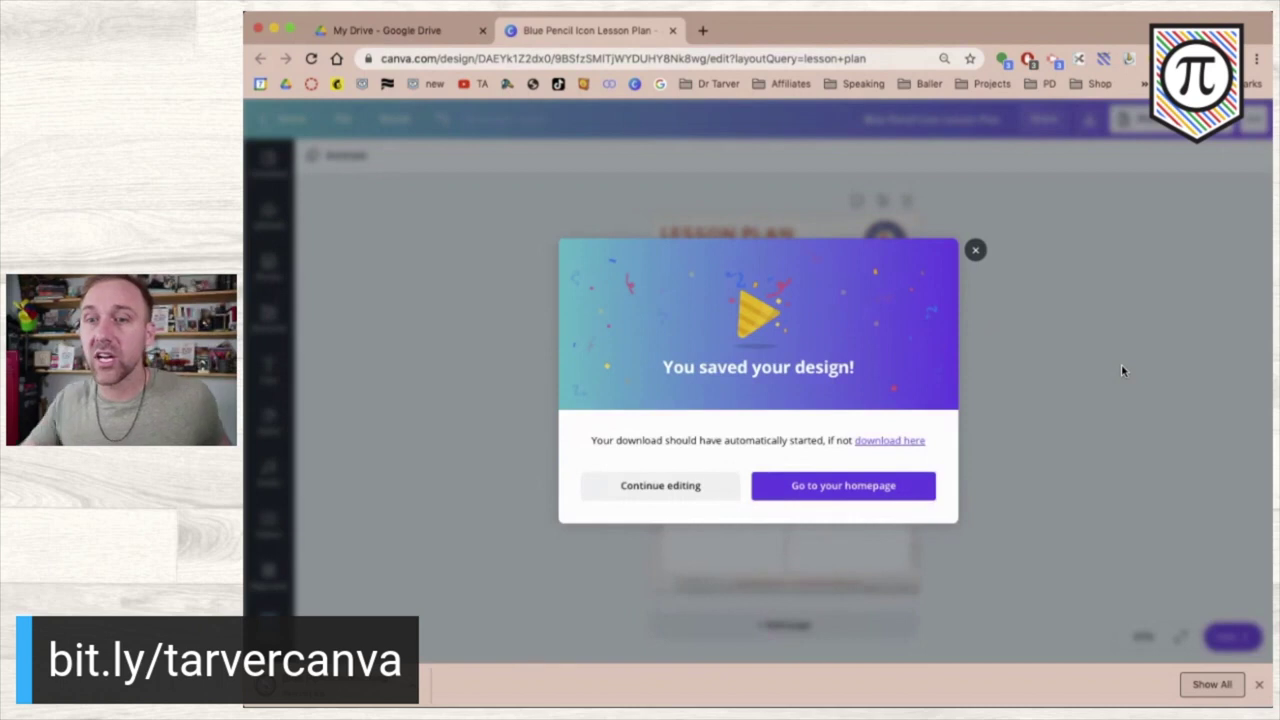
click(976, 251)
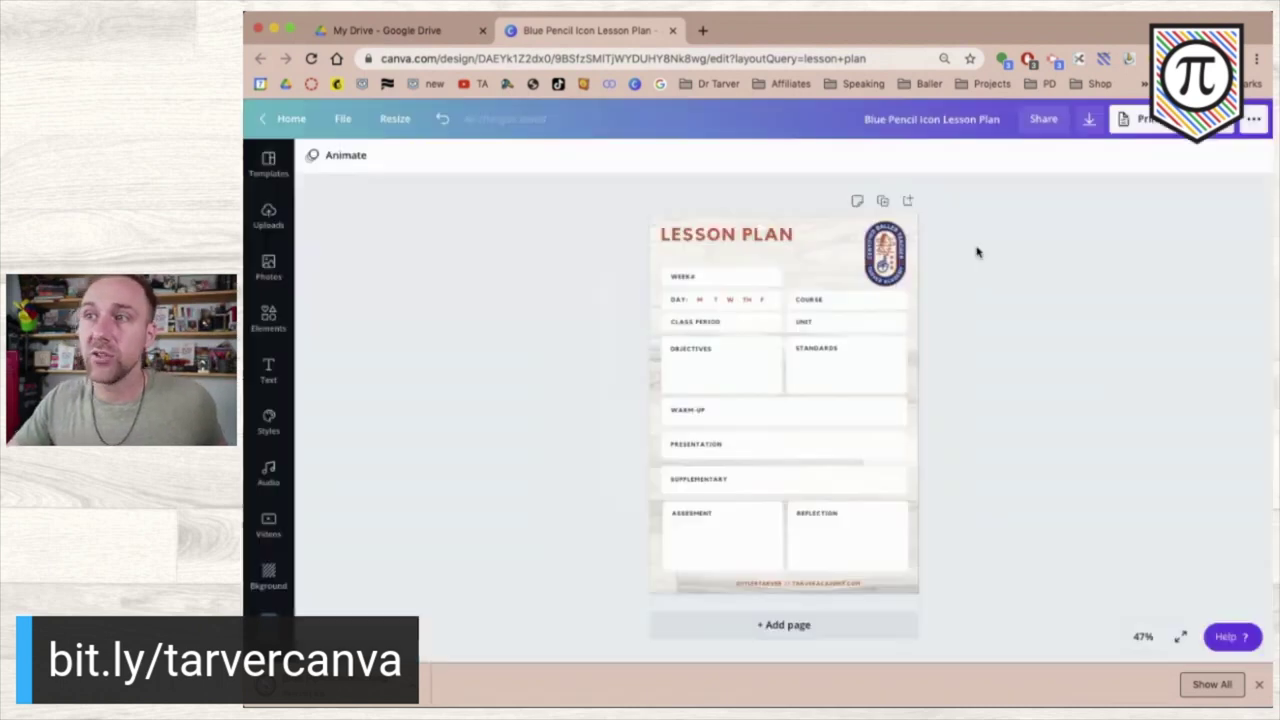
click(393, 38)
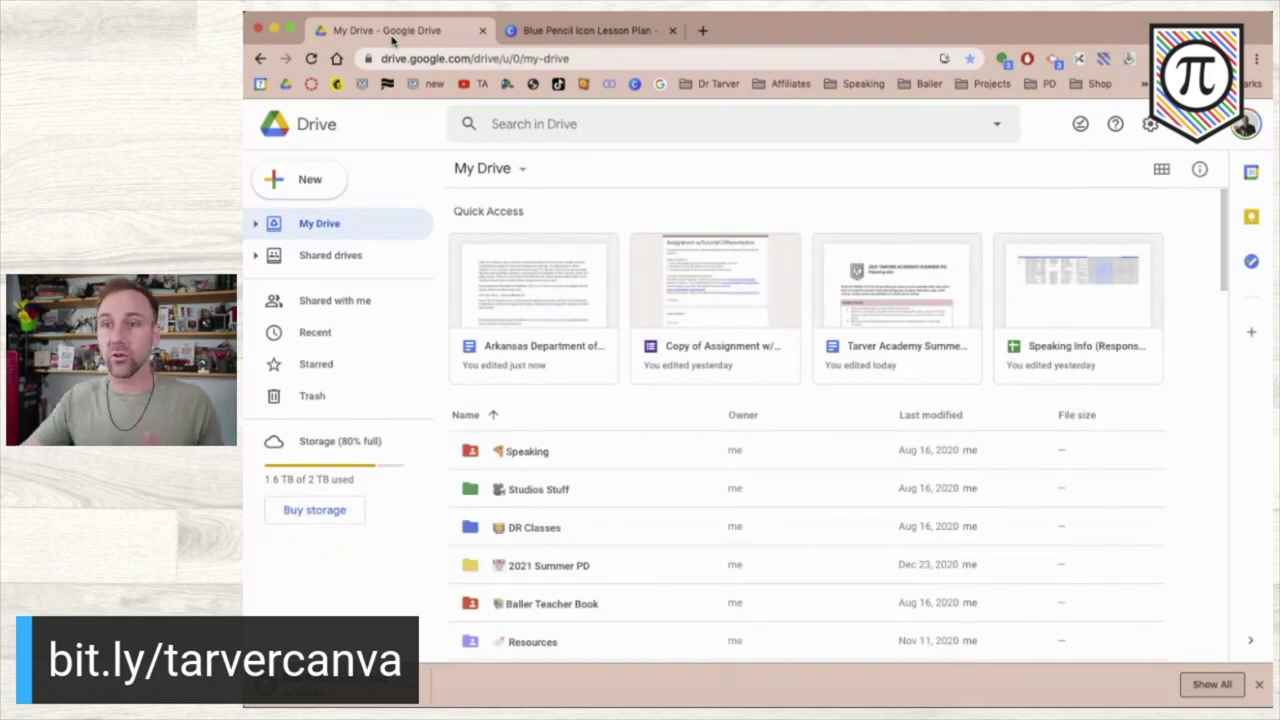
- Navigate into the Resources folder and then its Templates - Slides subfolder
scroll(575, 465, down, 1)
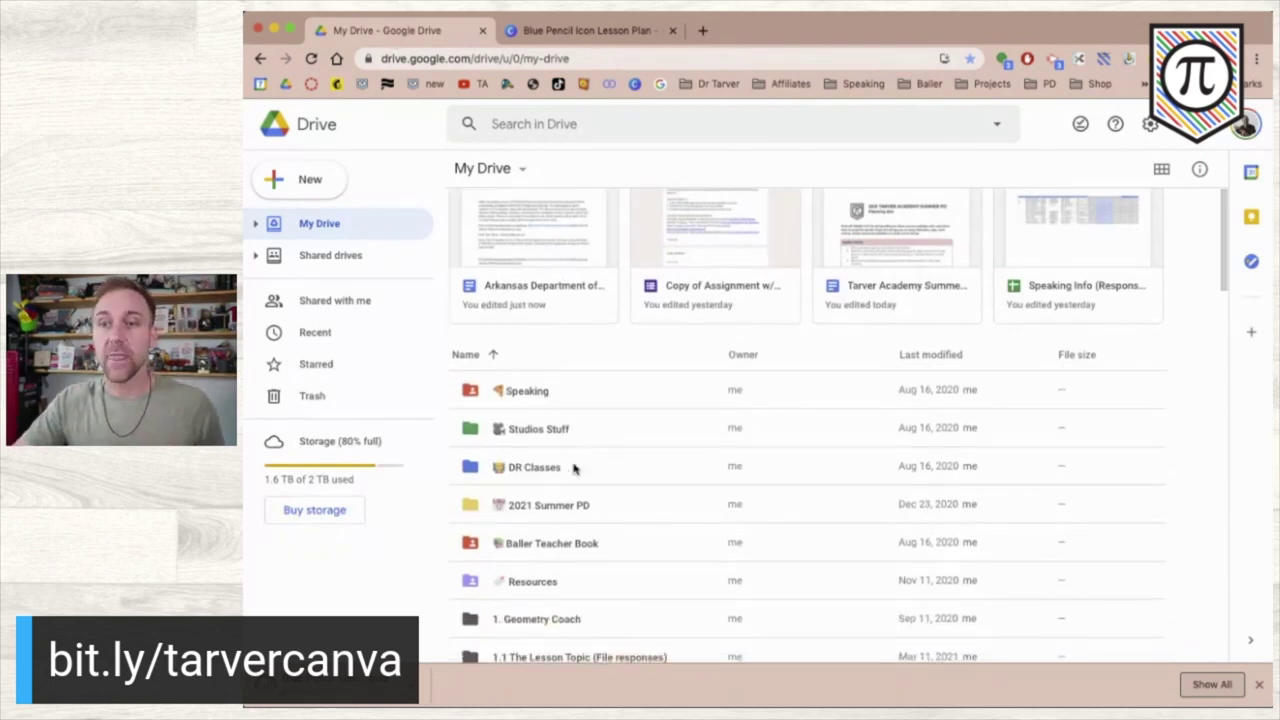
double_click(530, 582)
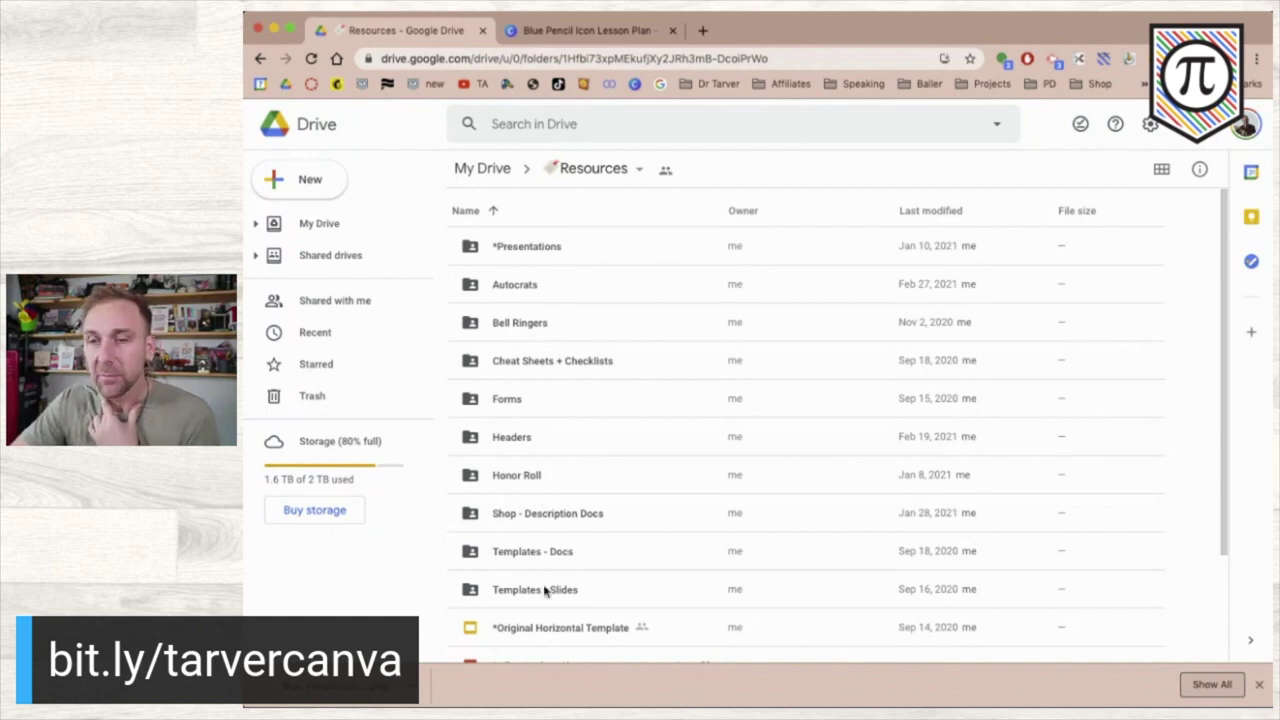
scroll(545, 585, down, 1)
click(530, 560)
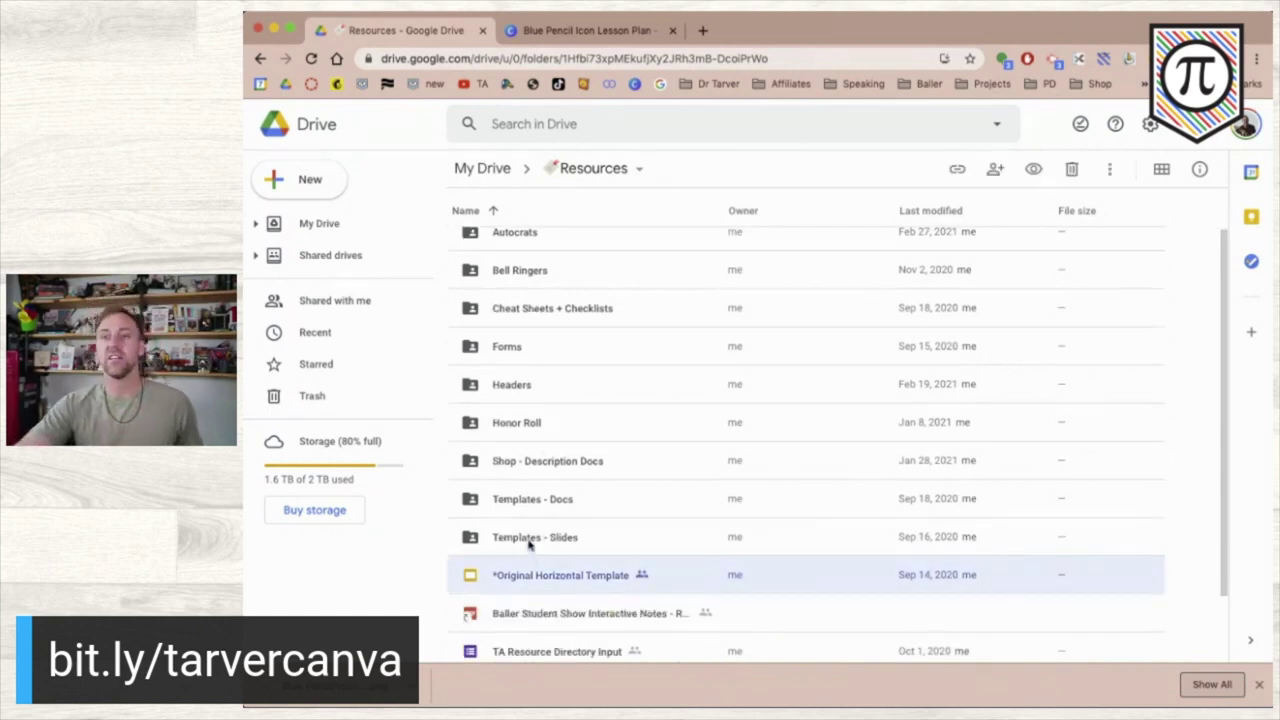
double_click(530, 540)
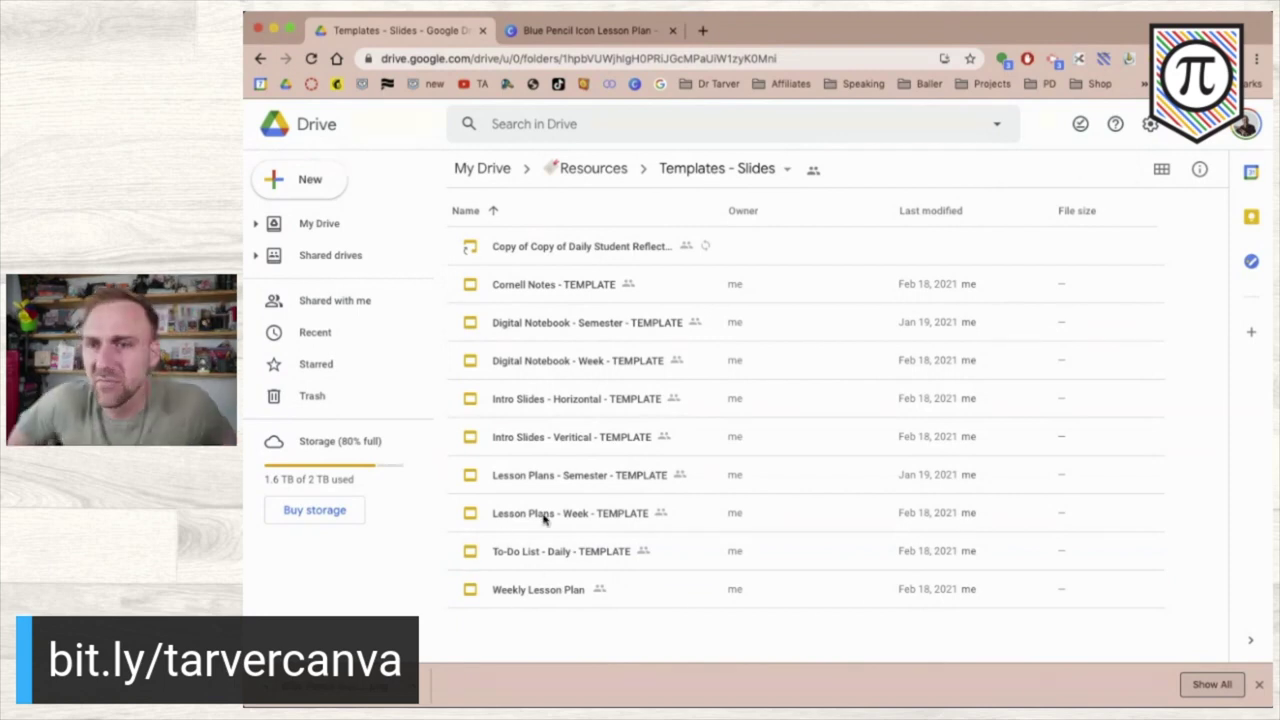
- Make a copy of Lesson Plans - Week - TEMPLATE and open the new copy
click(545, 517)
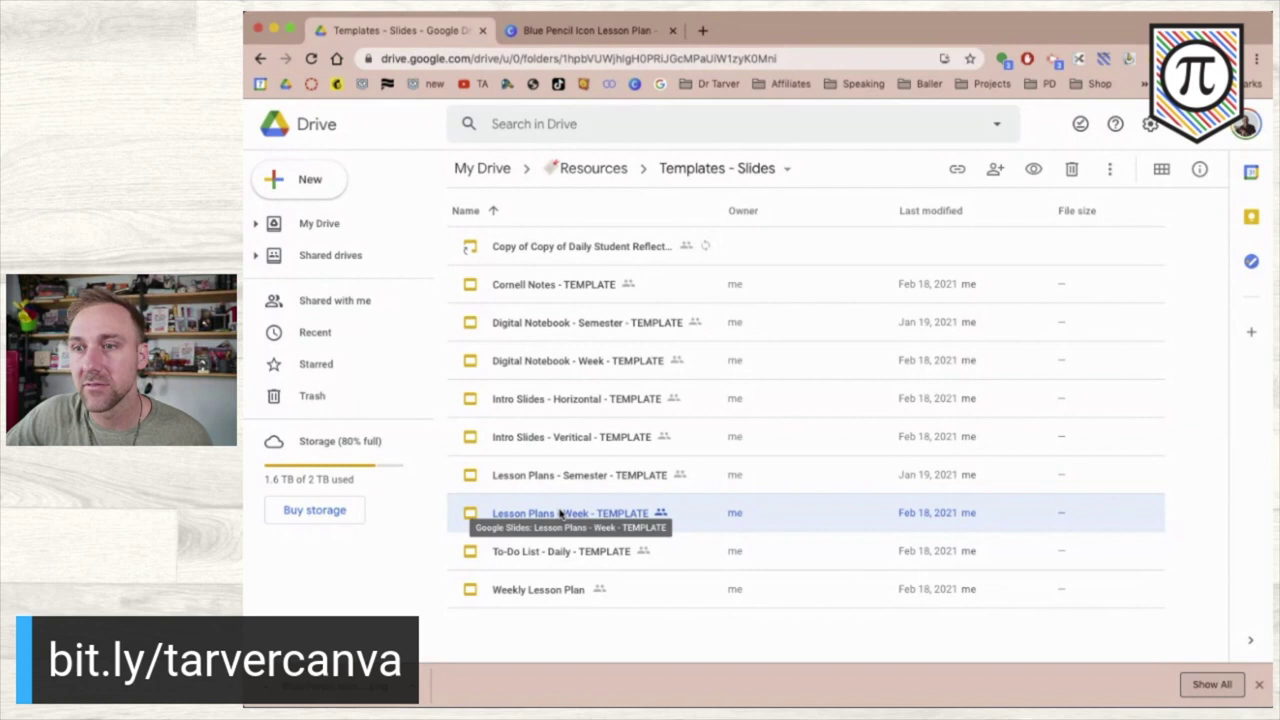
right_click(560, 512)
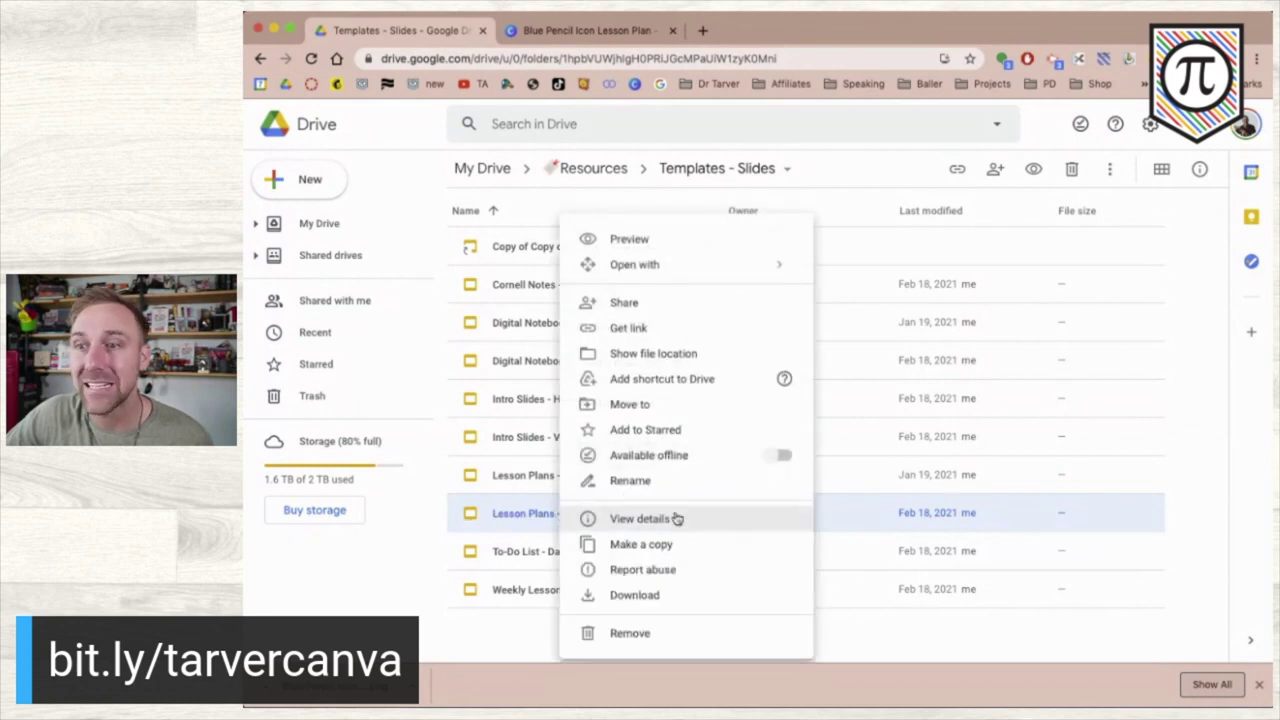
click(675, 540)
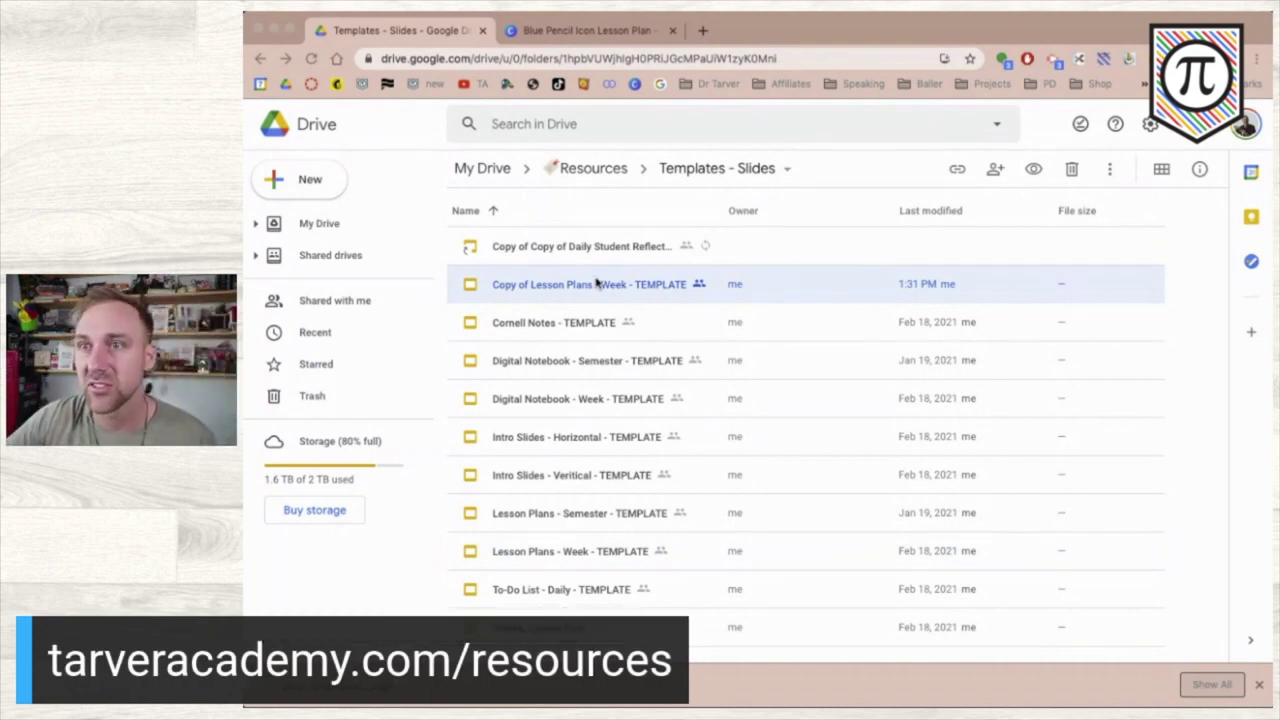
double_click(597, 284)
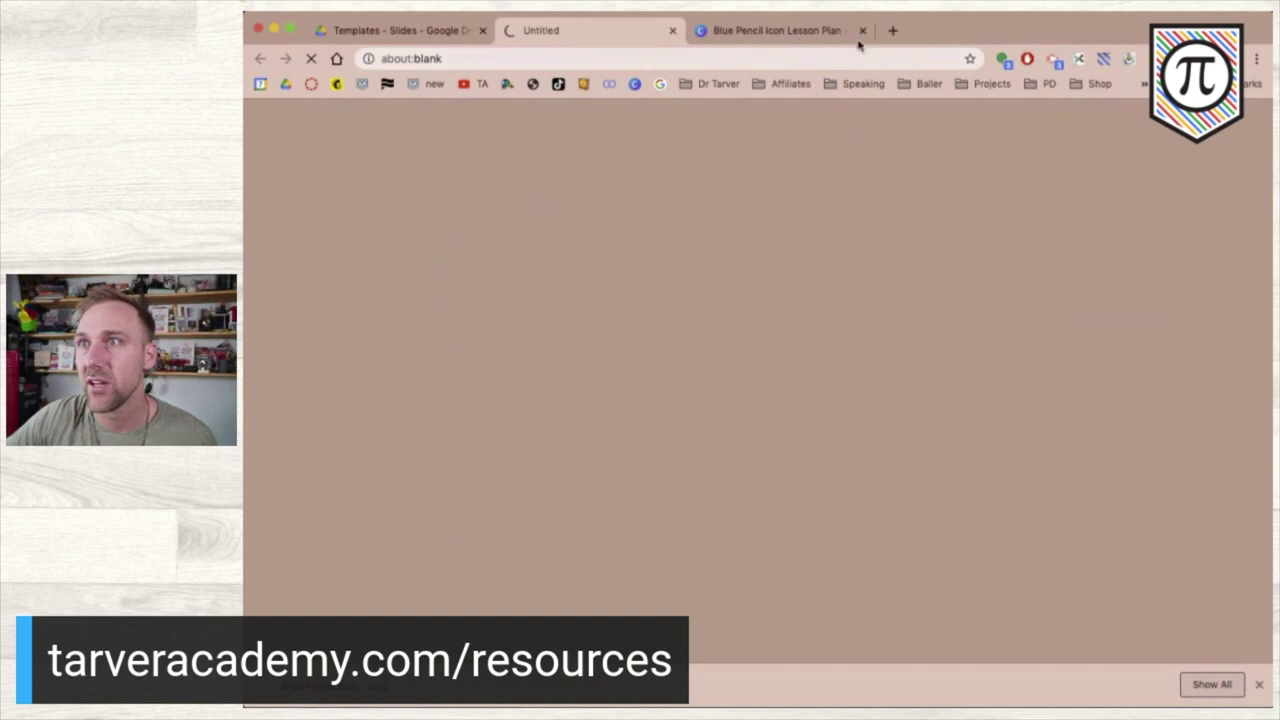
- Close the Canva tab and retitle the copy 'Lesson Plans HS - Week - TEMPLATE'
click(862, 31)
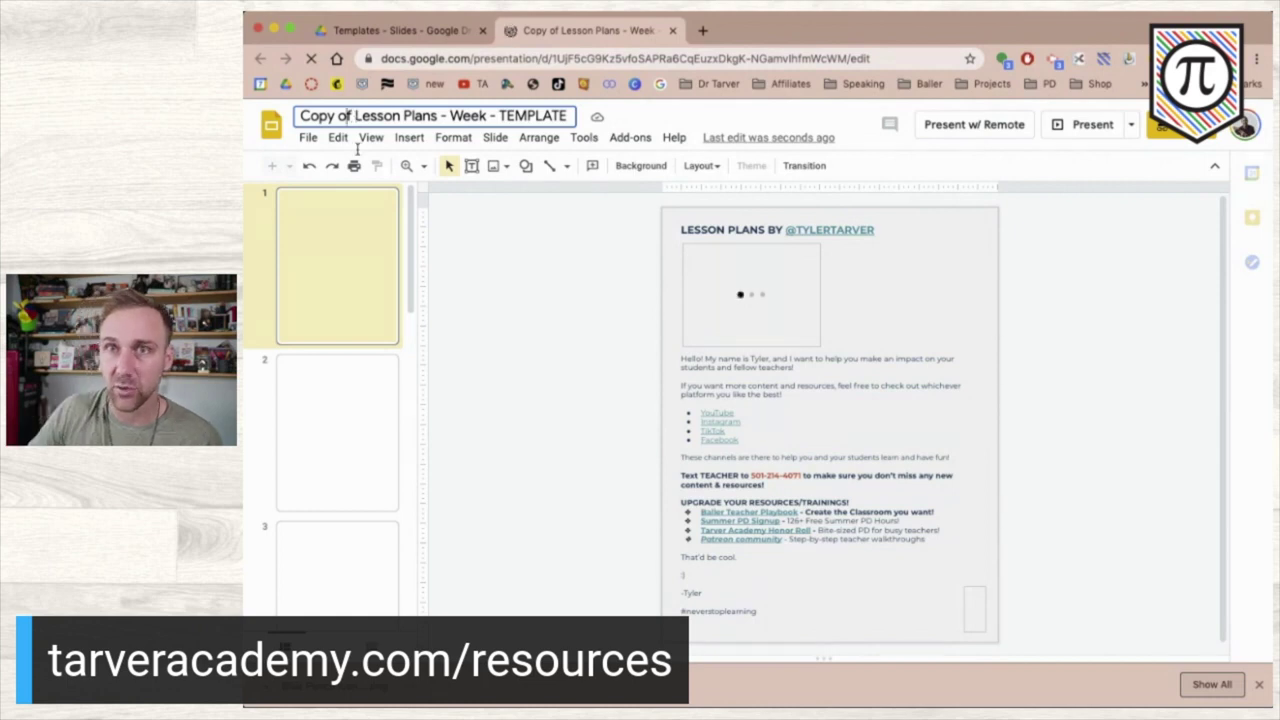
key(BackSpace)
key(BackSpace)
key(BackSpace)
key(BackSpace)
key(BackSpace)
key(BackSpace)
key(Delete)
key(Delete)
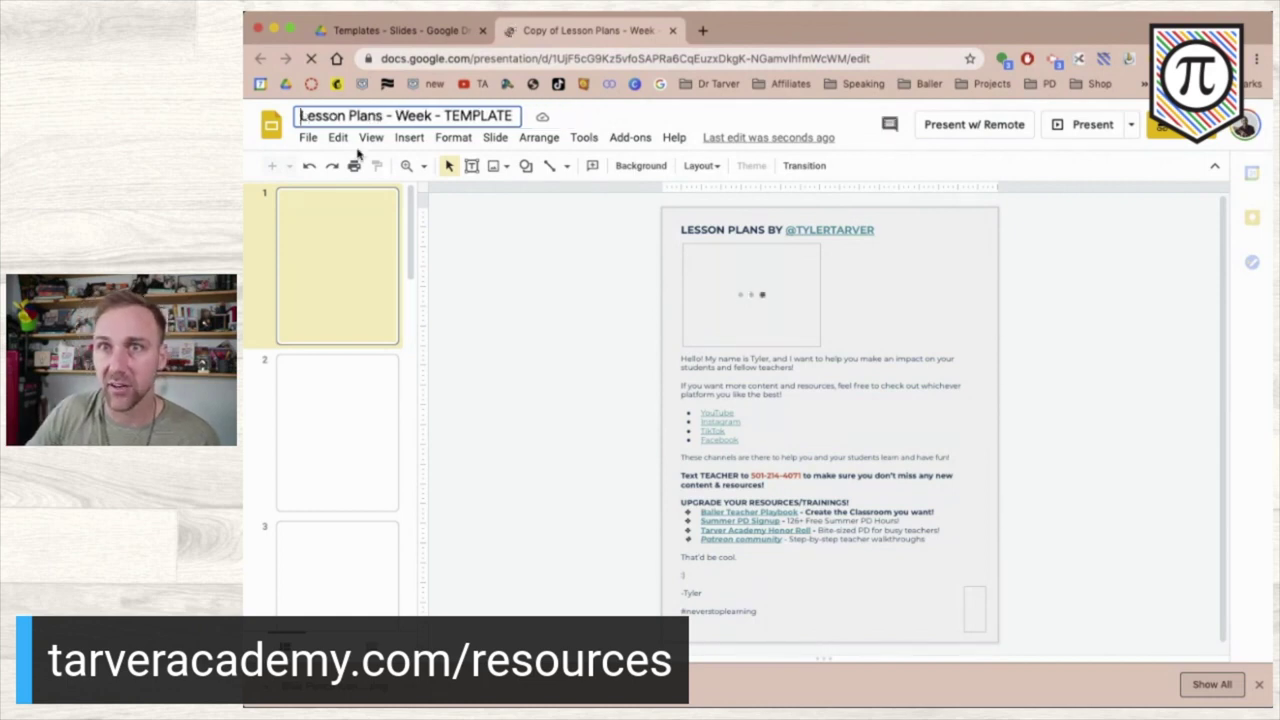
click(387, 116)
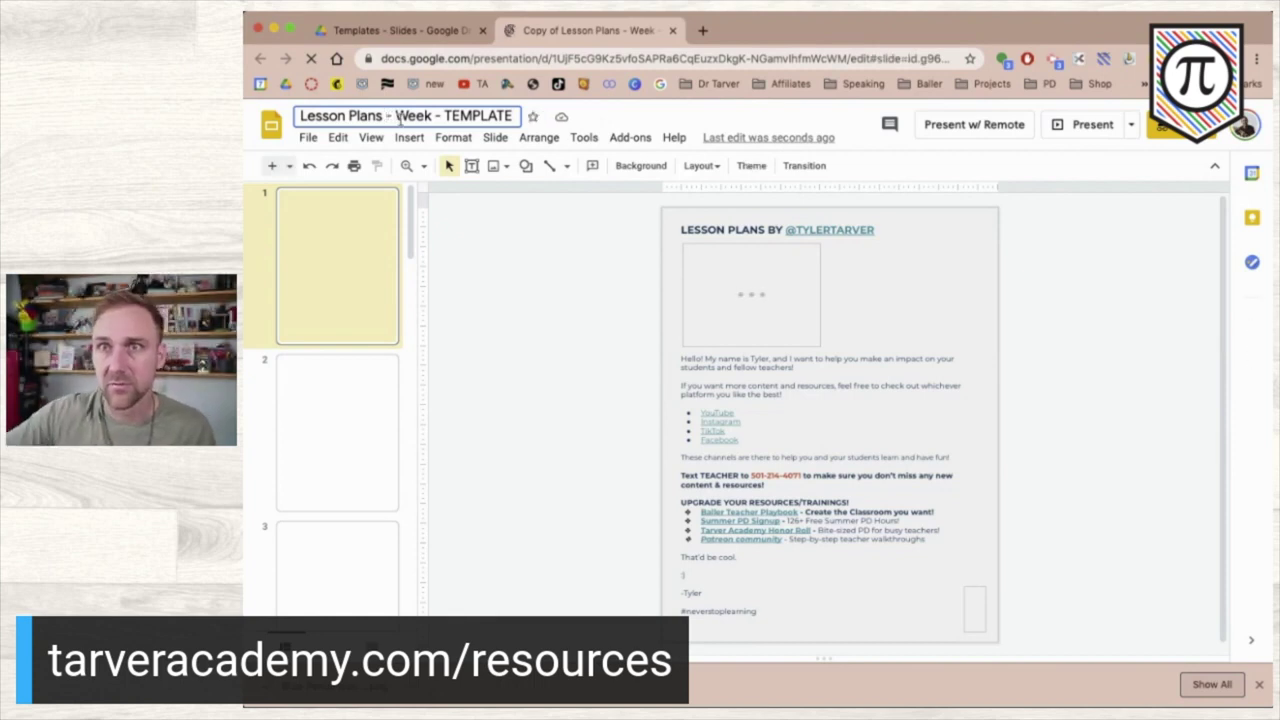
text(HS)
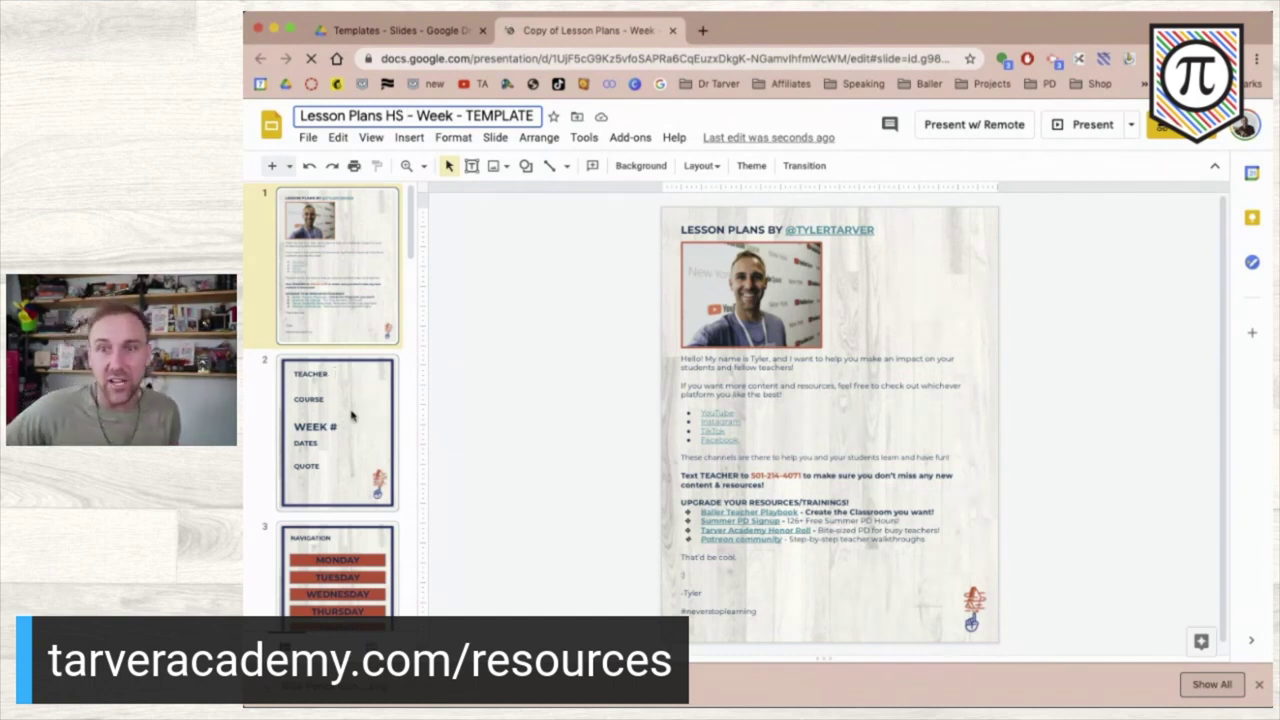
- View slide 2 with the Teacher and Course fields, checking layouts without adding a slide
click(352, 415)
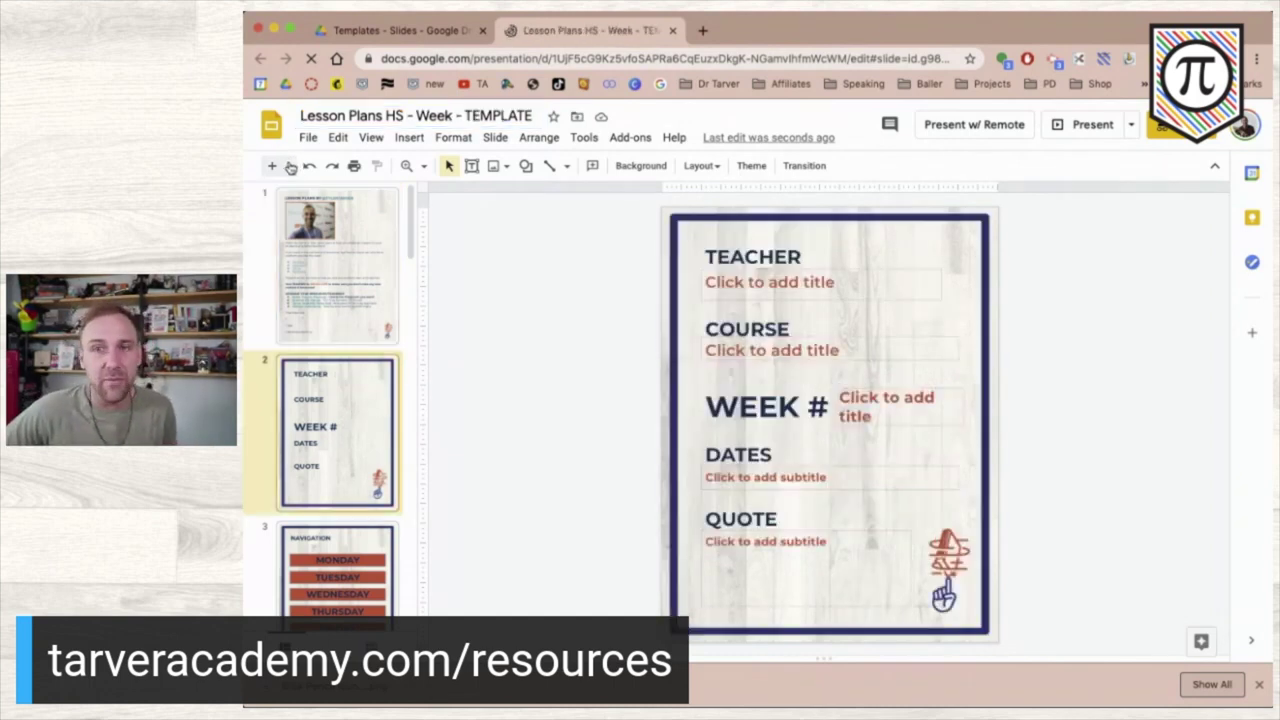
click(362, 372)
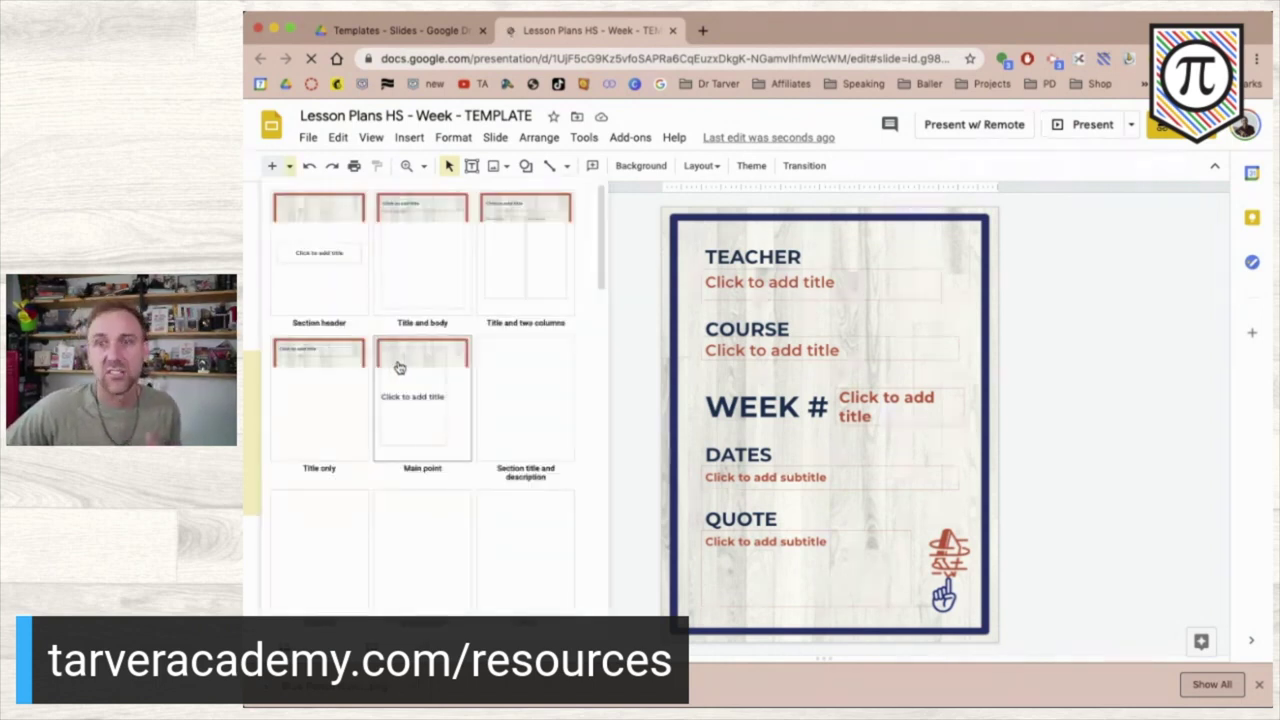
click(1122, 418)
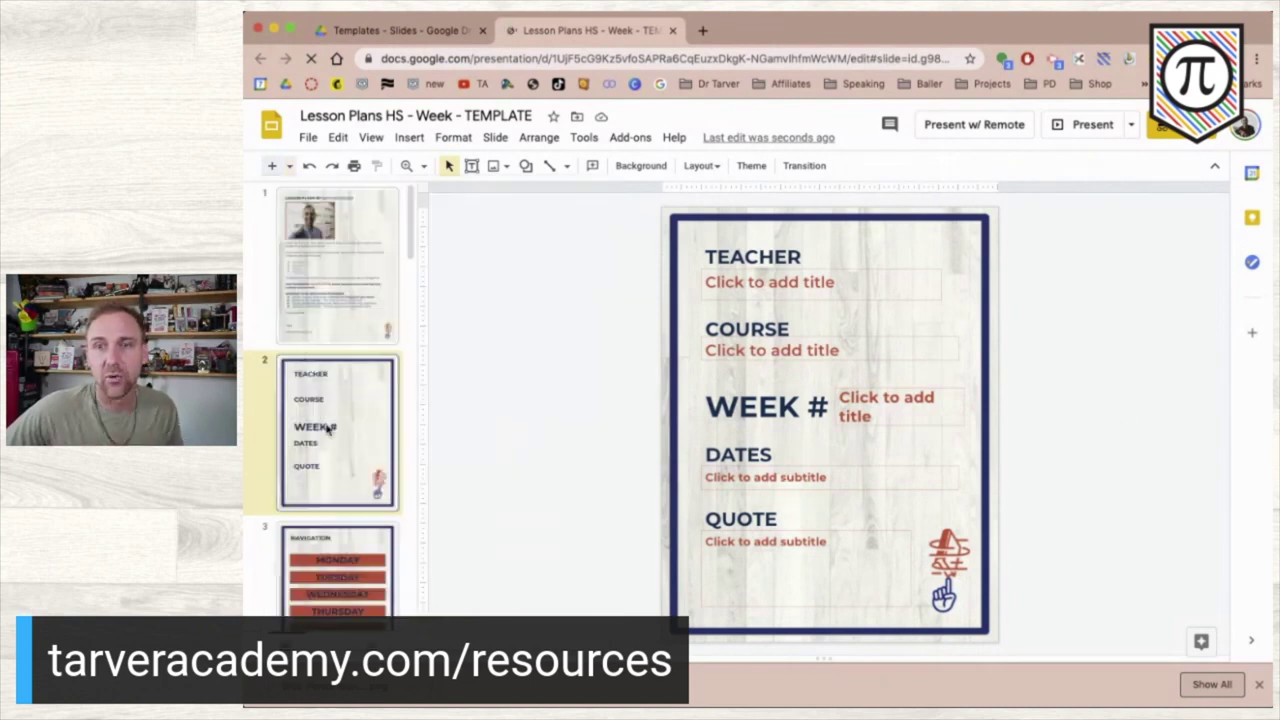
scroll(328, 428, down, 1)
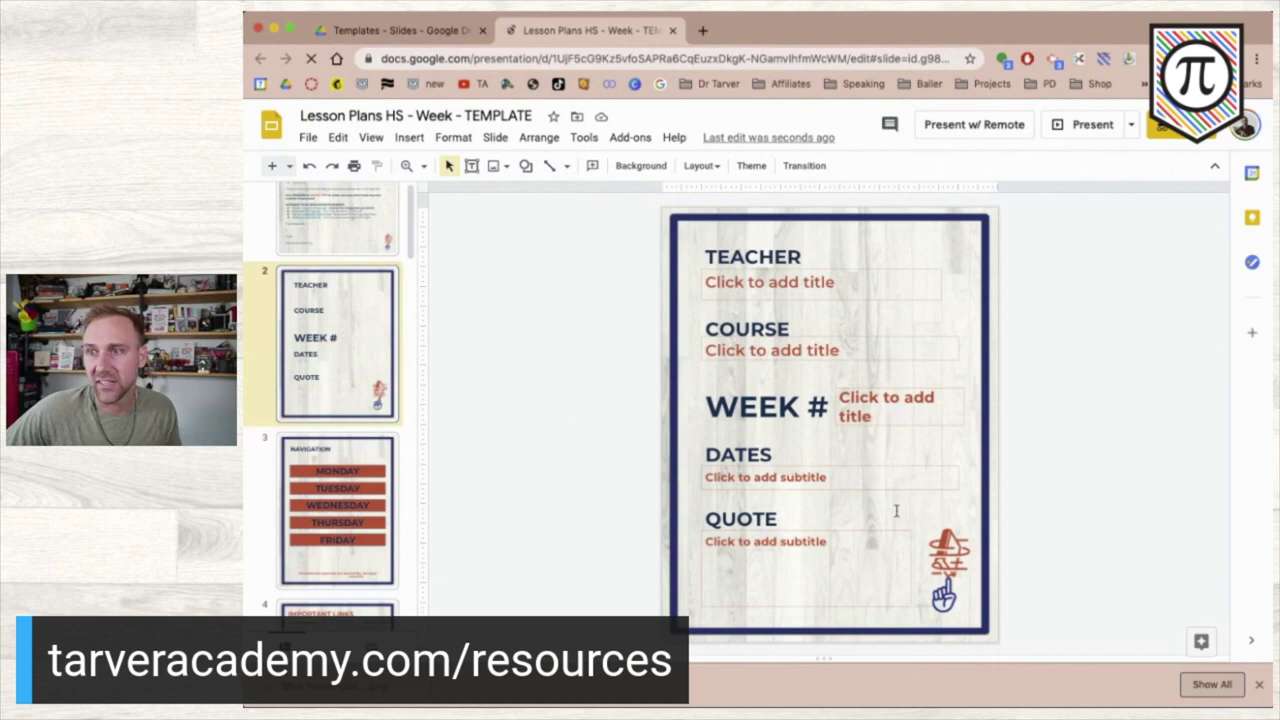
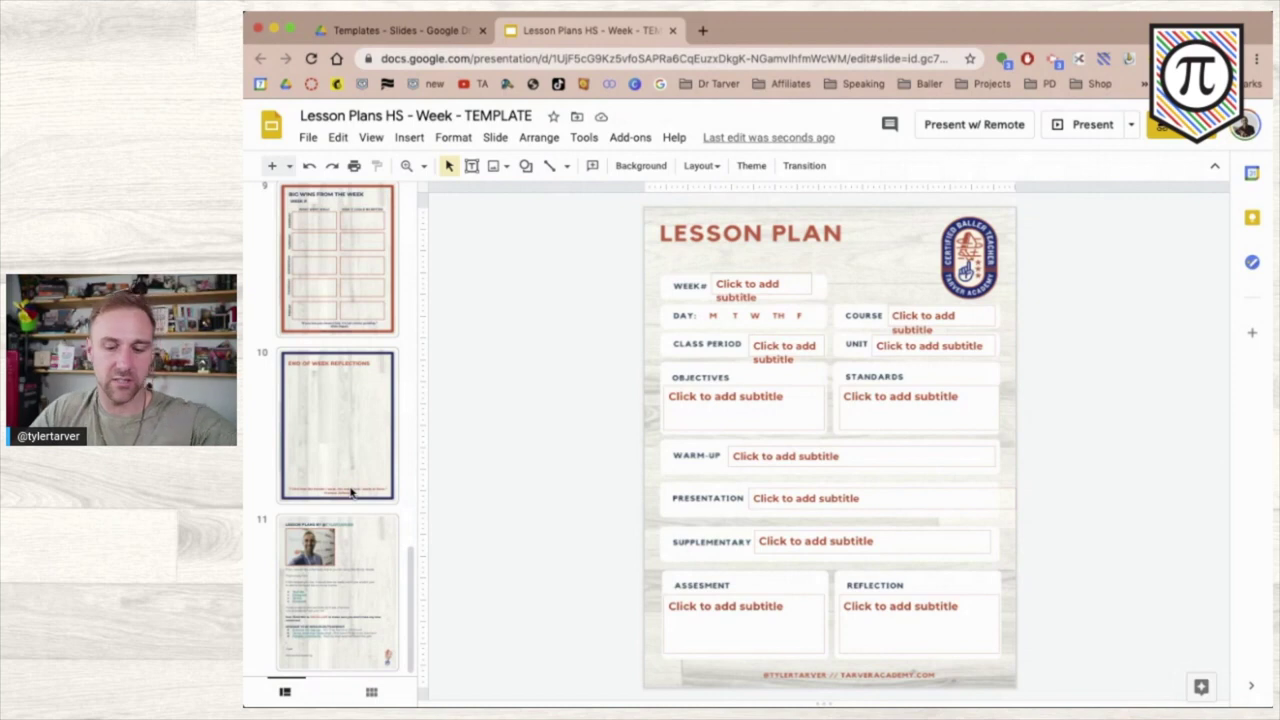
- Scroll the filmstrip to bring the Lesson Plan slide (slide 5) into view
scroll(351, 491, up, 10)
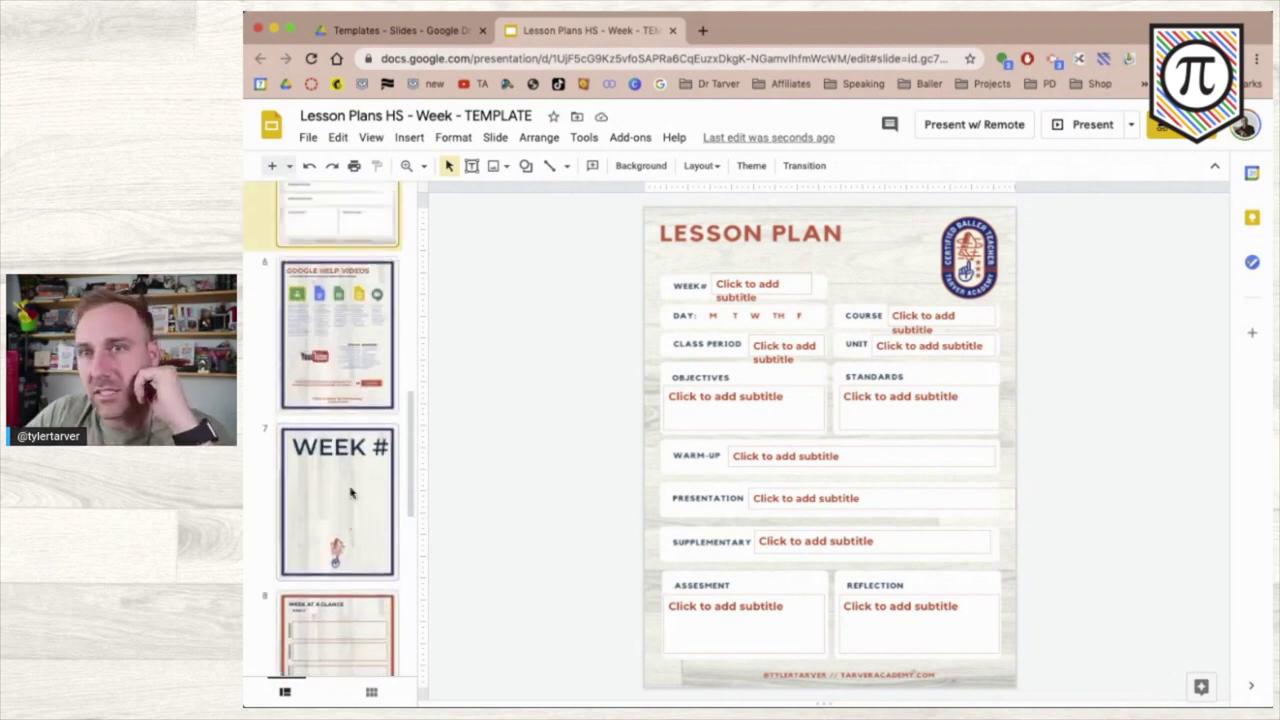
scroll(351, 491, down, 2)
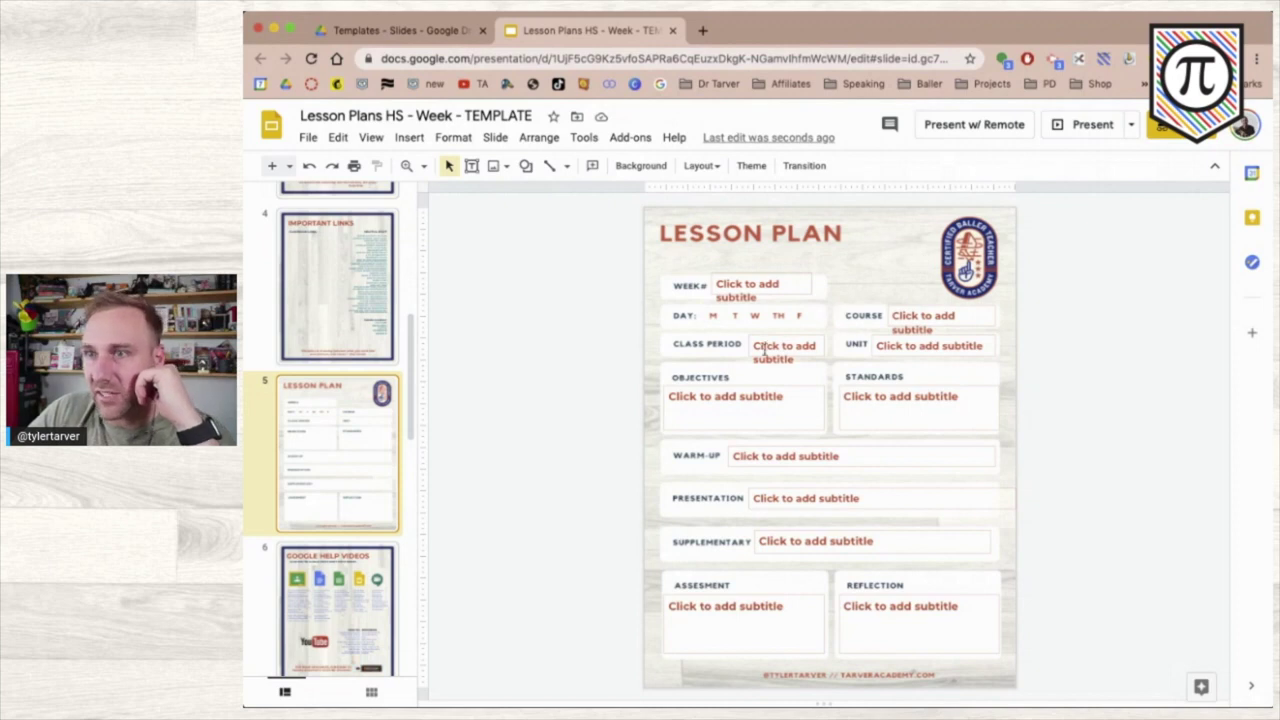
- Draw an oval beside the Lesson Plan slide and shrink it to a small circle
click(525, 166)
mouse_move(580, 200)
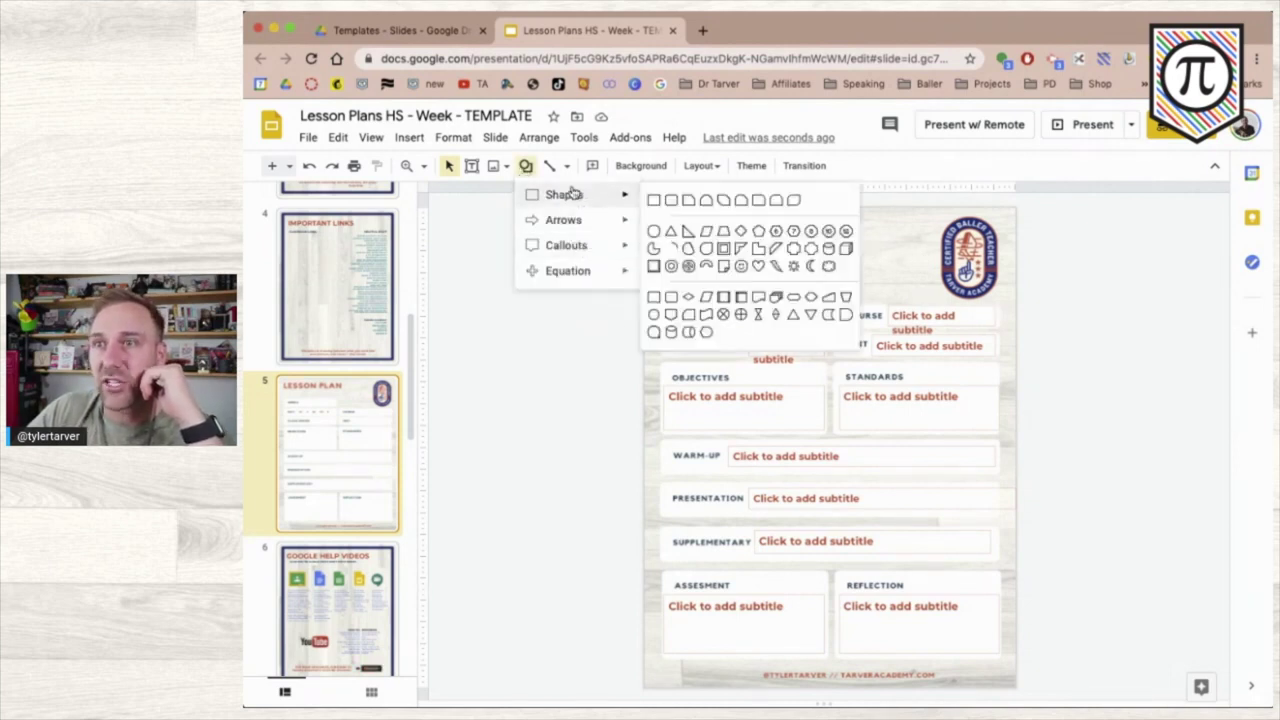
click(653, 232)
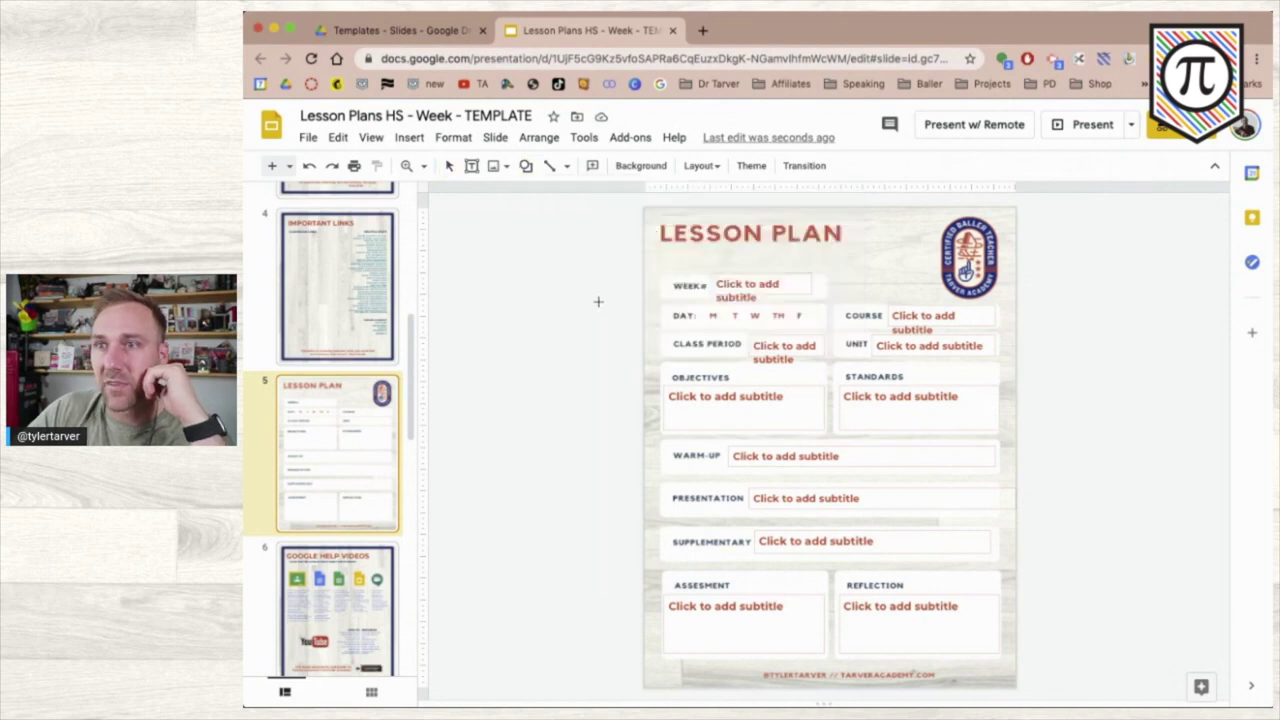
drag(582, 273, 636, 326)
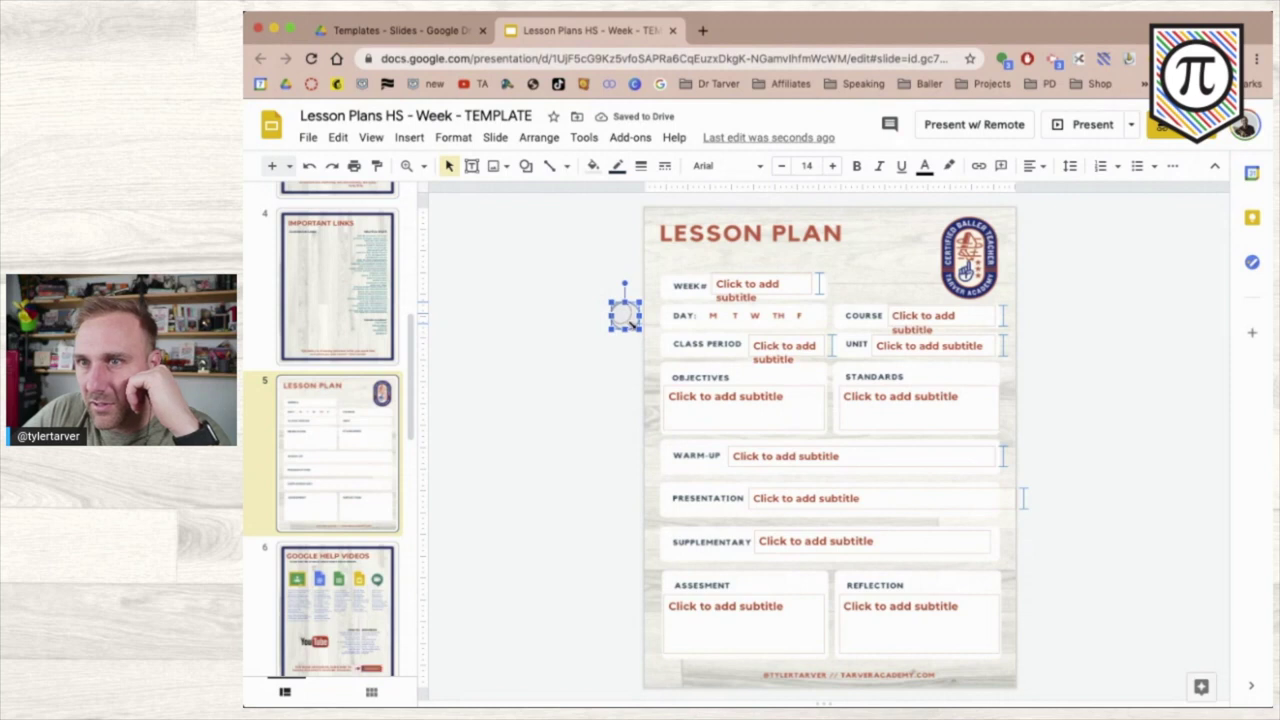
drag(639, 329, 633, 325)
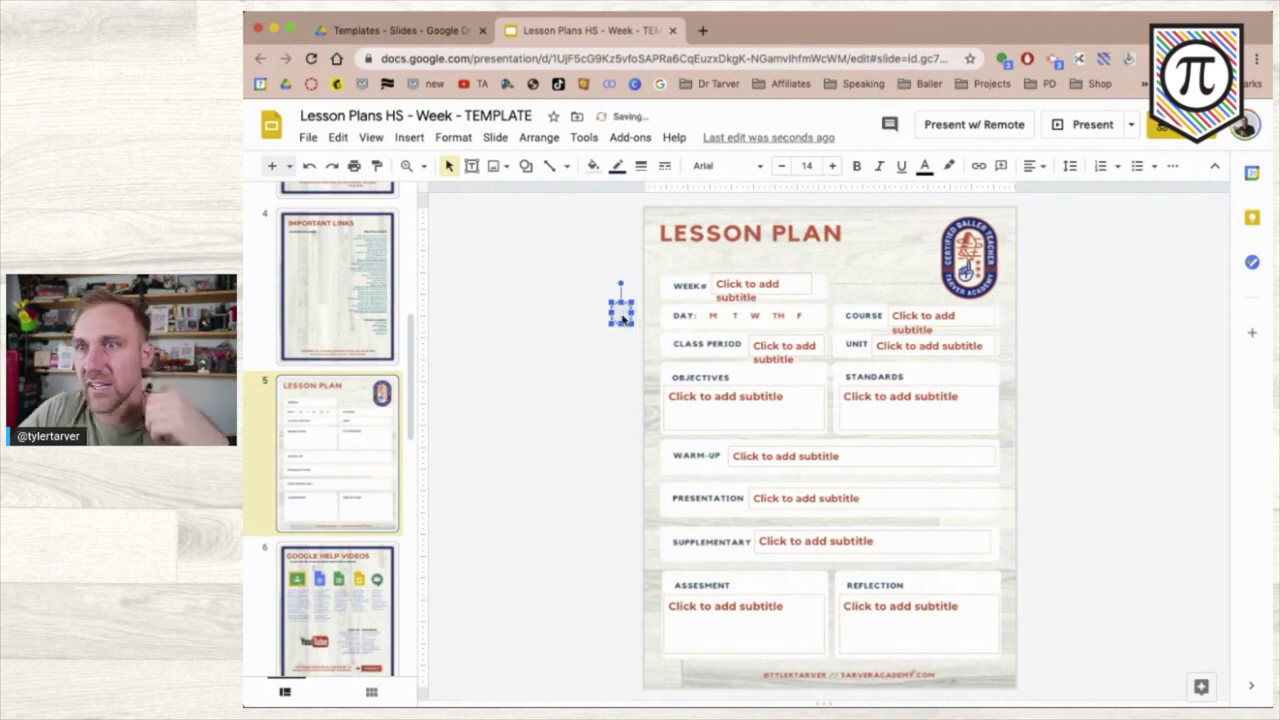
- Give the circle a transparent fill, a dark navy outline and an adjusted border weight
click(592, 166)
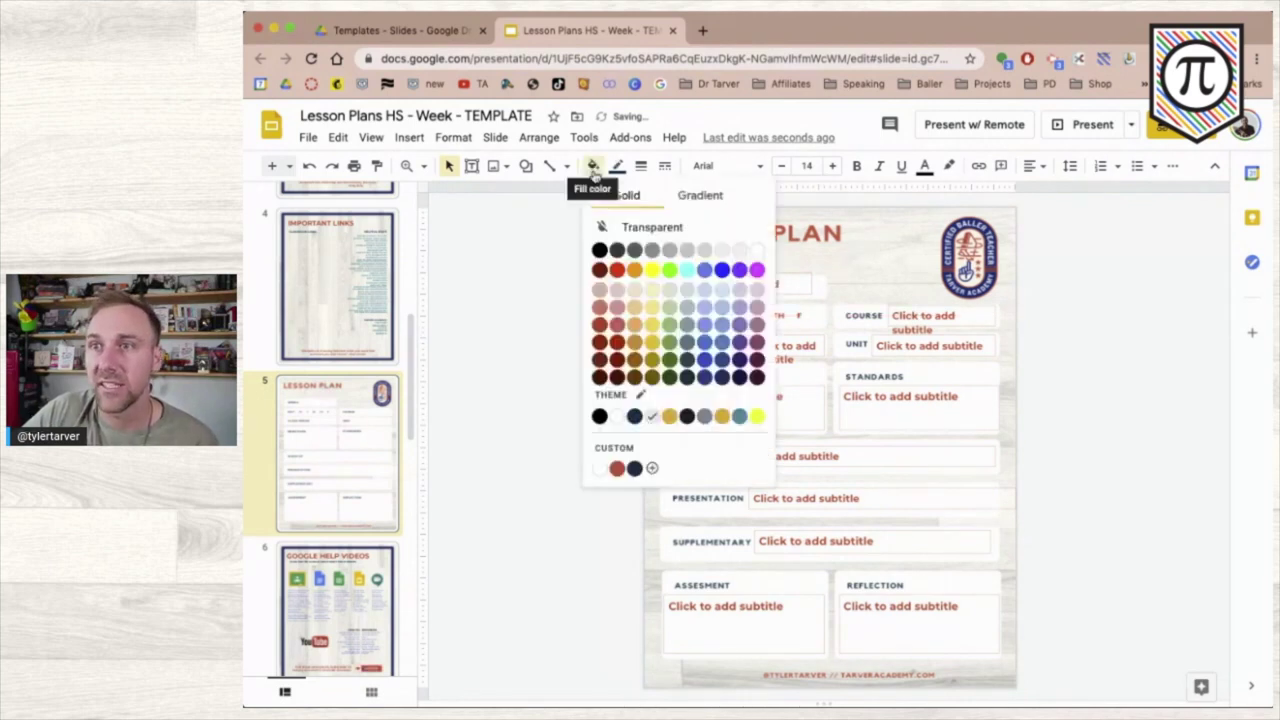
click(633, 228)
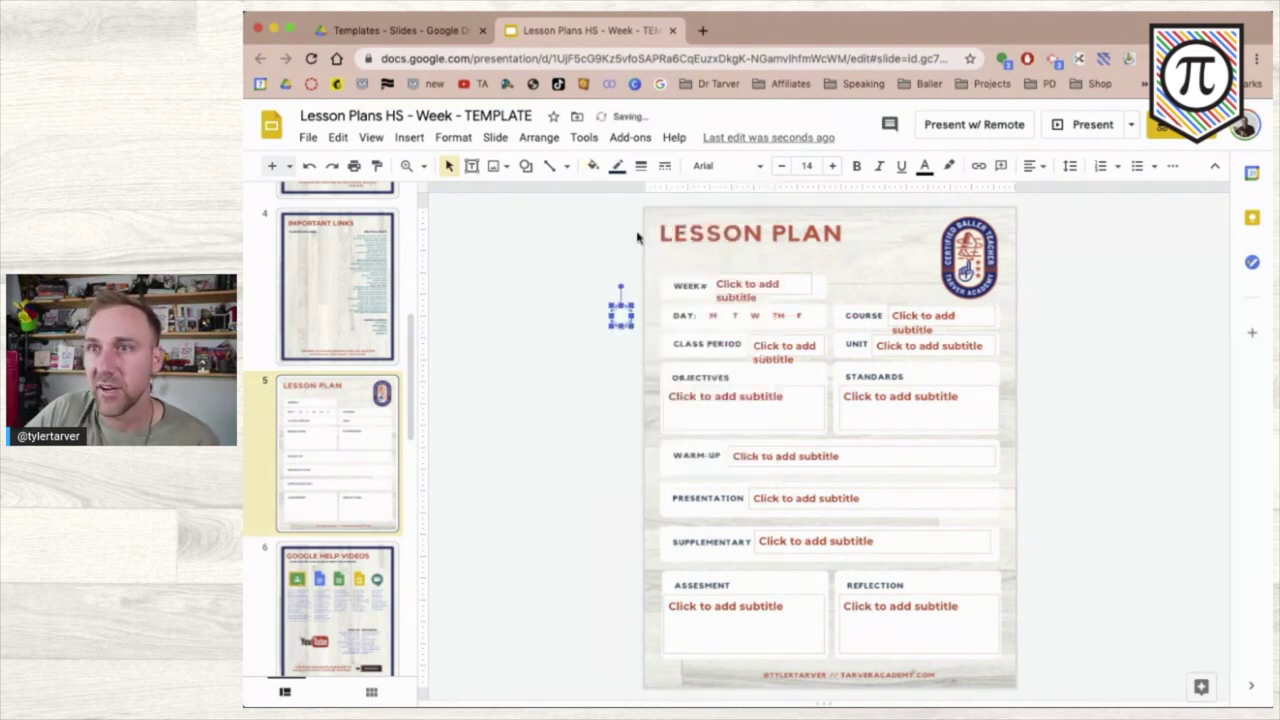
click(617, 166)
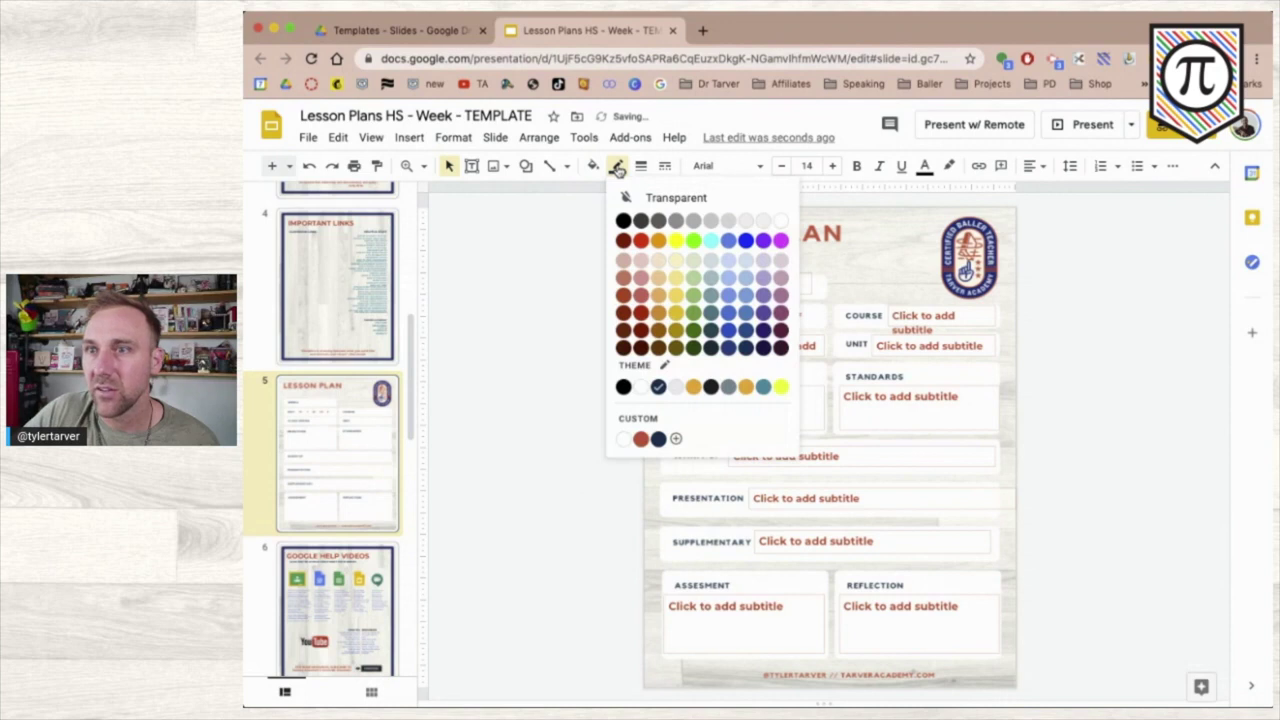
click(641, 440)
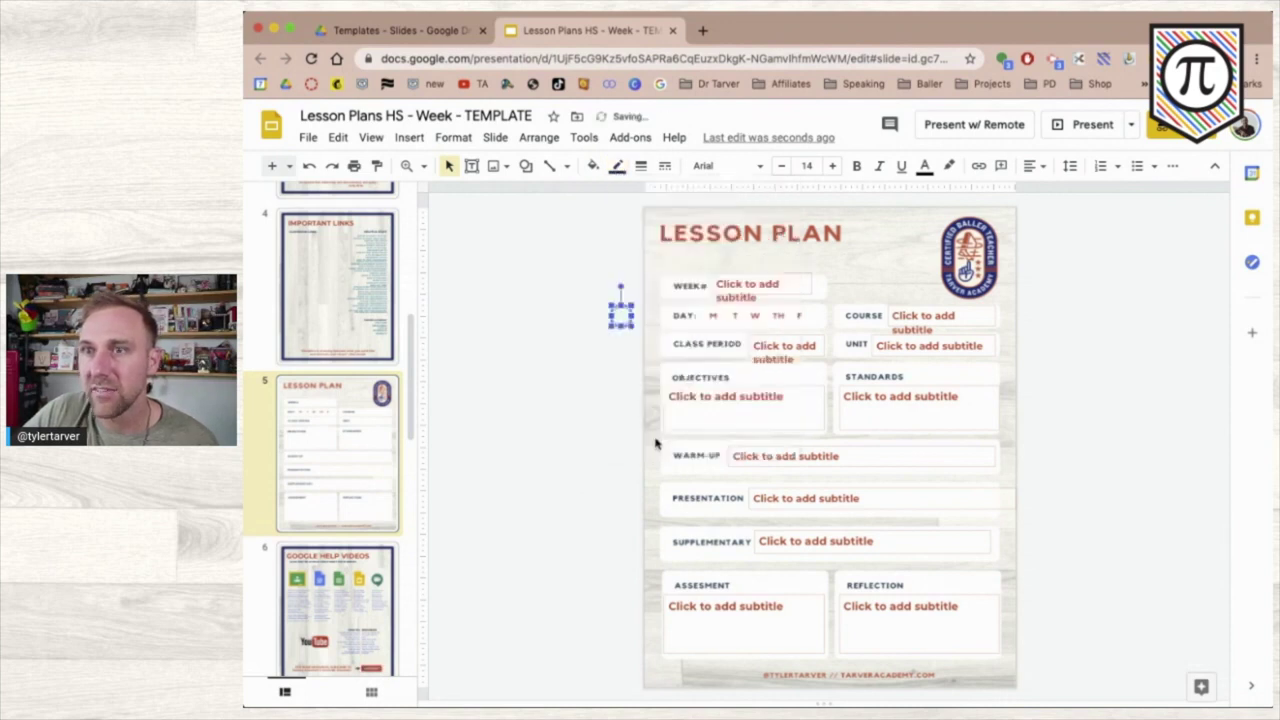
click(620, 167)
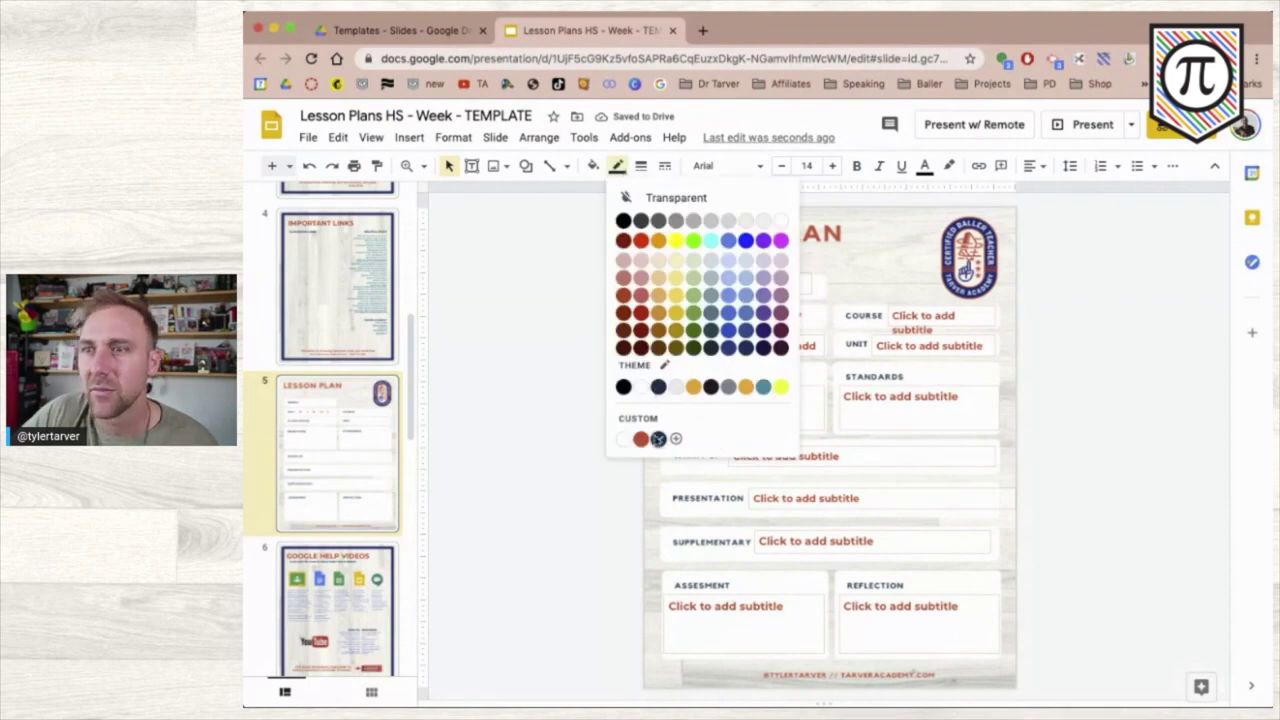
click(658, 439)
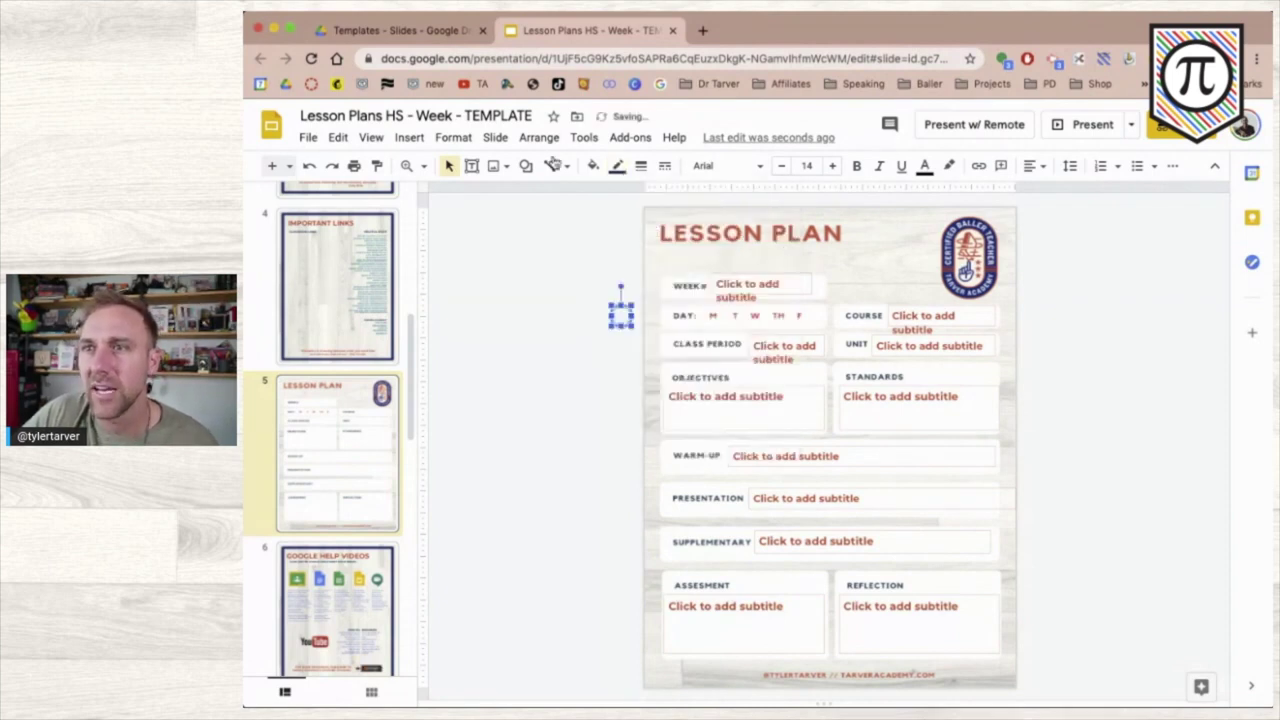
click(642, 166)
click(661, 257)
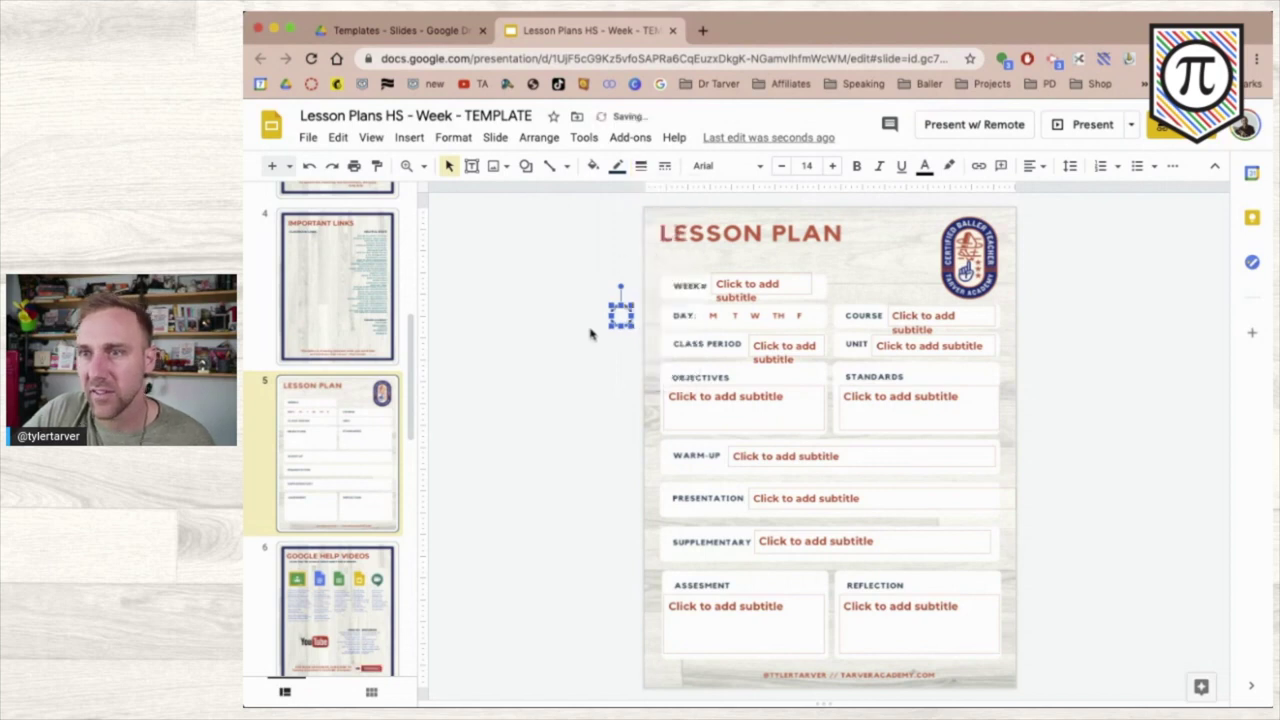
click(568, 379)
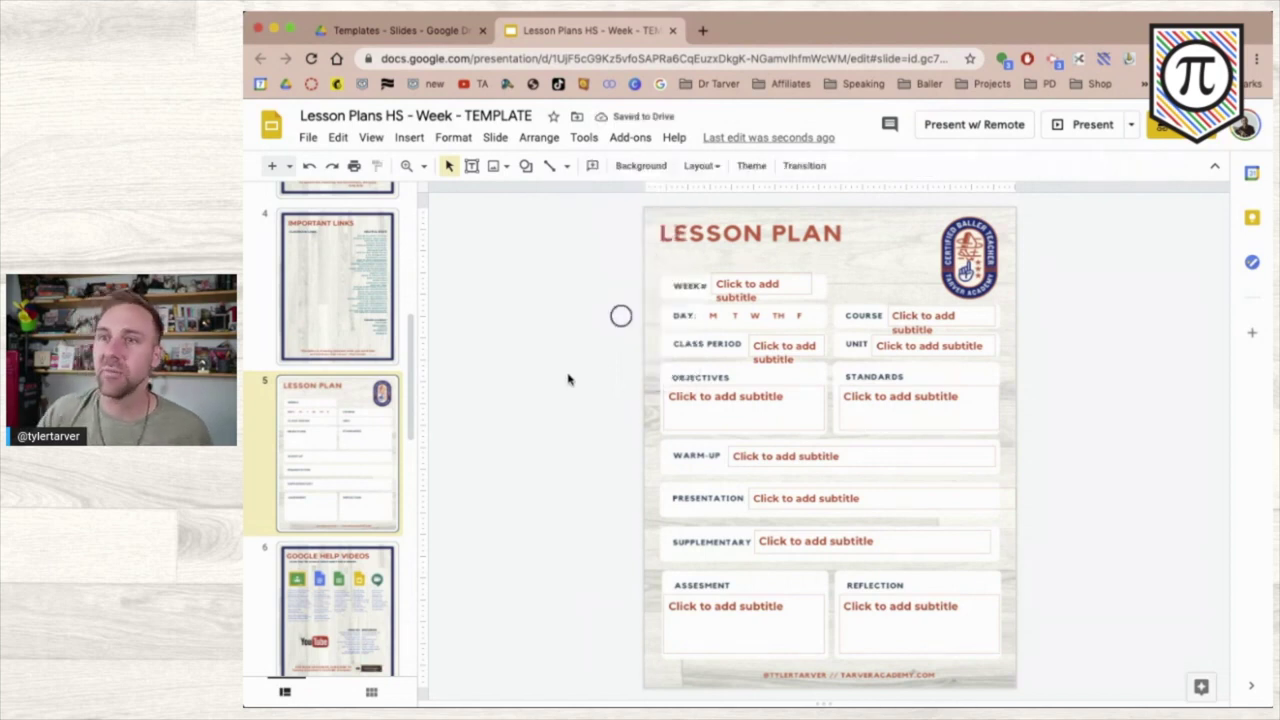
drag(622, 315, 758, 318)
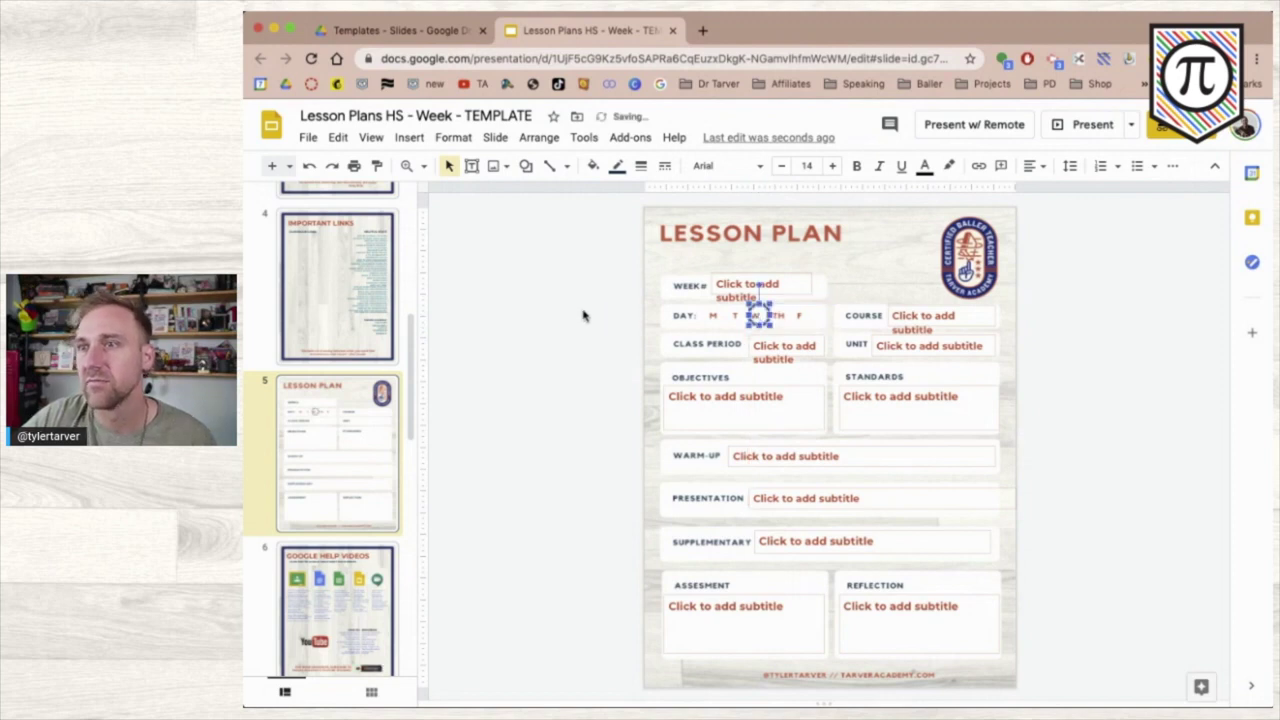
click(620, 348)
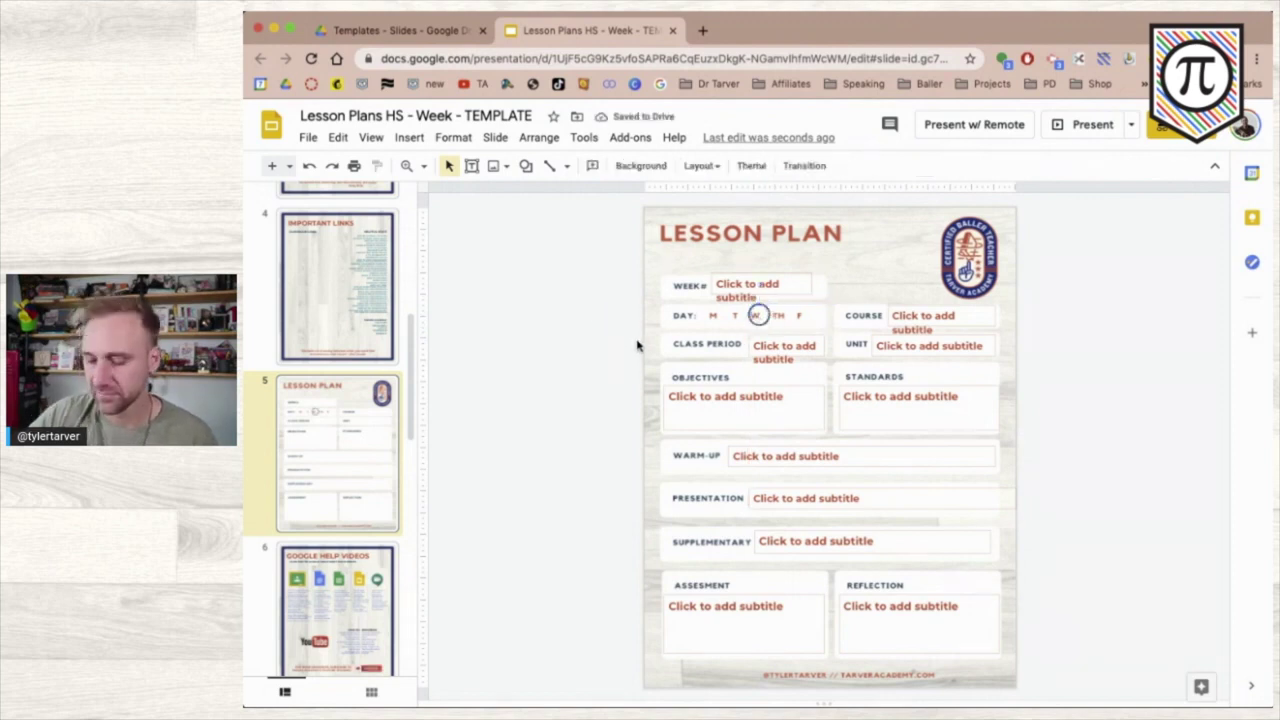
click(758, 314)
key(Left)
key(Left)
key(Left)
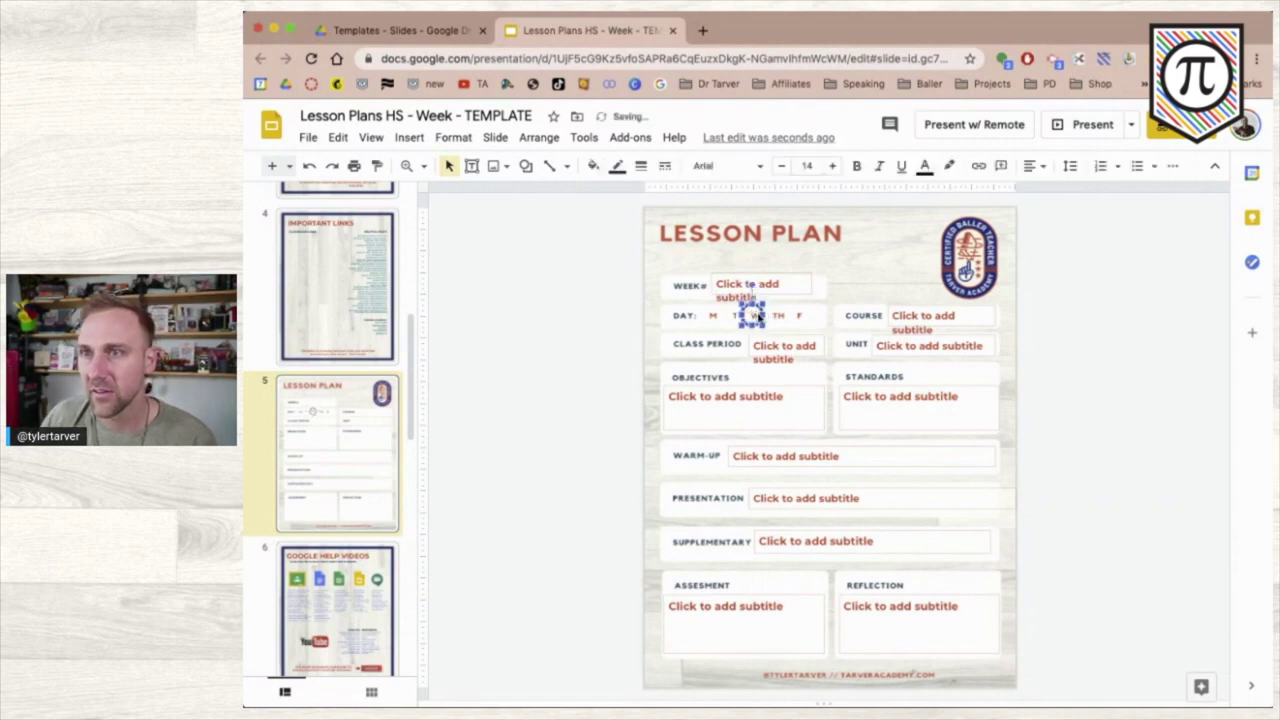
key(Left)
key(Left)
key(Left)
key(Left)
key(Left)
key(Left)
key(Left)
key(Left)
key(Left)
key(Left)
key(Left)
key(Left)
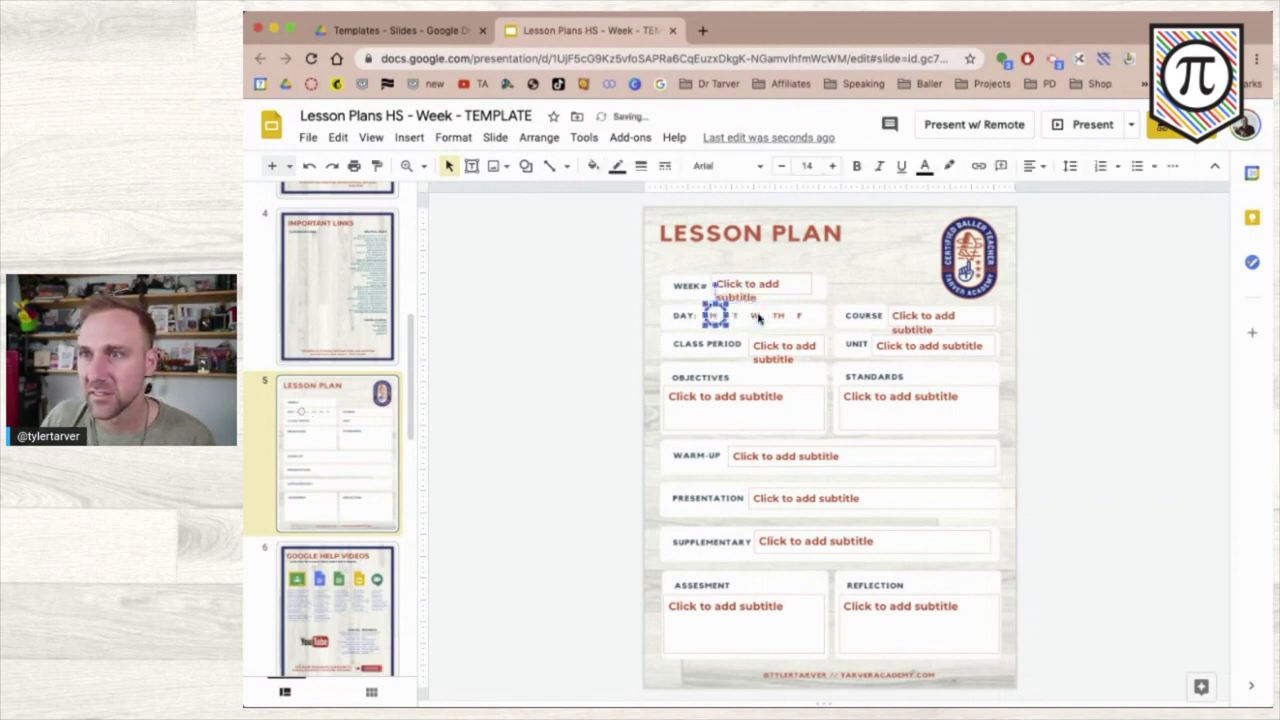
key(Left)
key(Left)
key(Left)
key(Left)
key(Left)
key(Left)
key(Left)
key(Left)
key(Left)
key(Left)
key(Left)
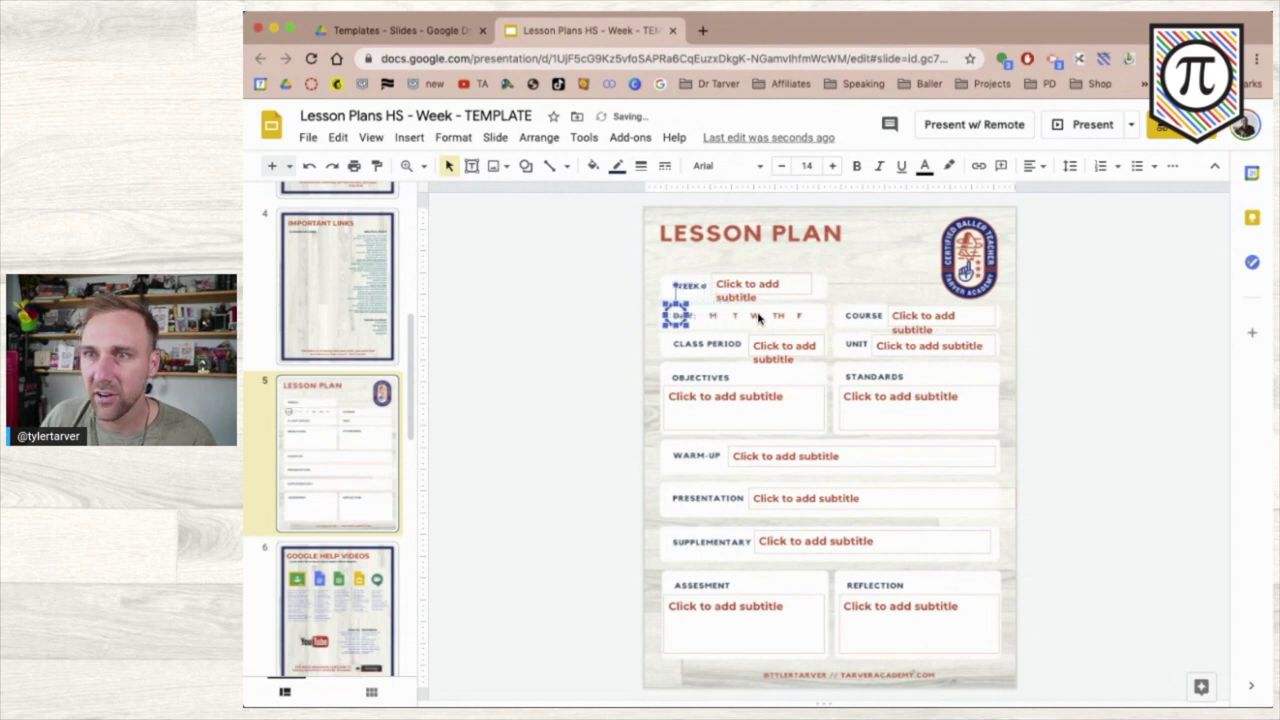
key(Left)
key(Left)
key(Left)
key(Left)
key(Left)
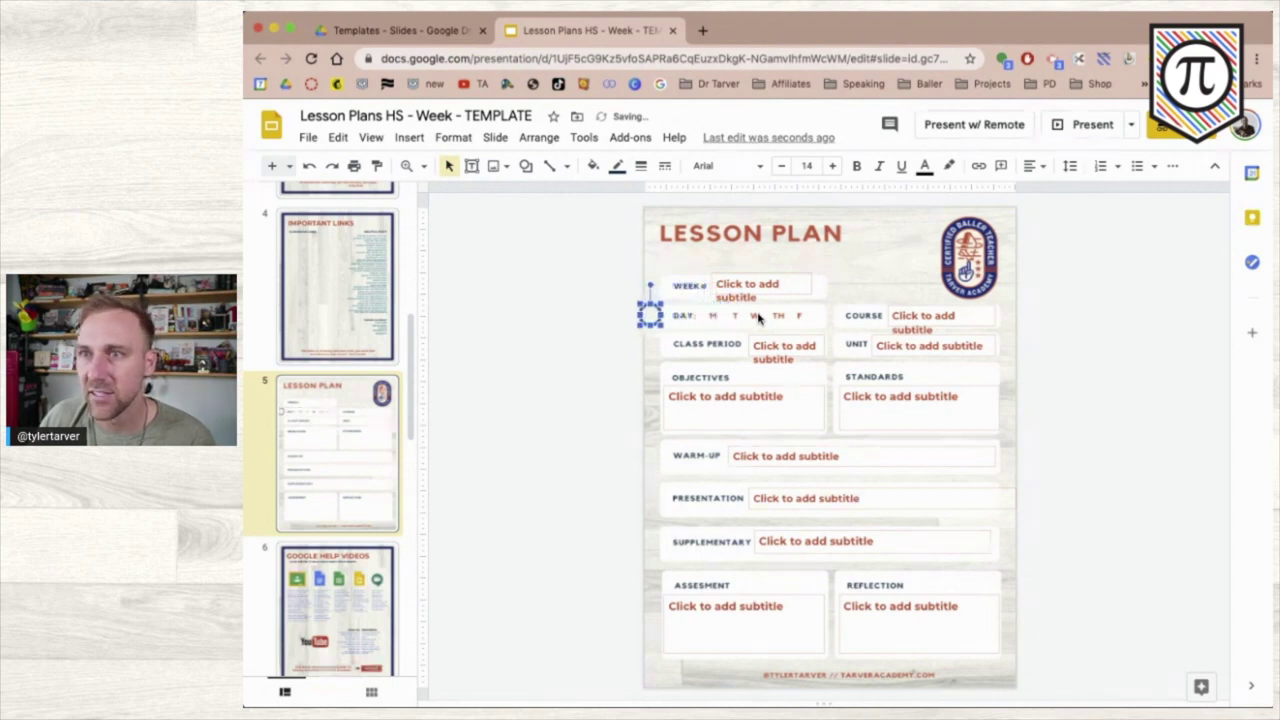
key(Left)
key(Left)
key(Left)
key(Left)
key(Left)
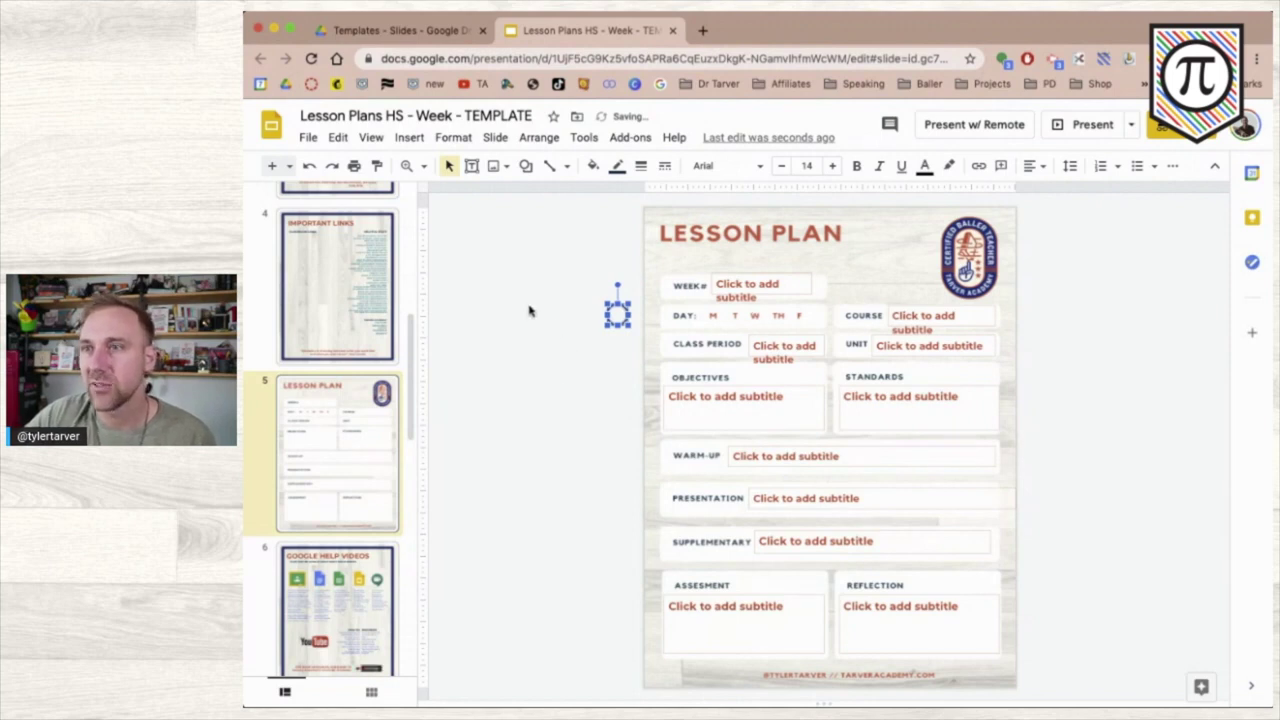
click(373, 470)
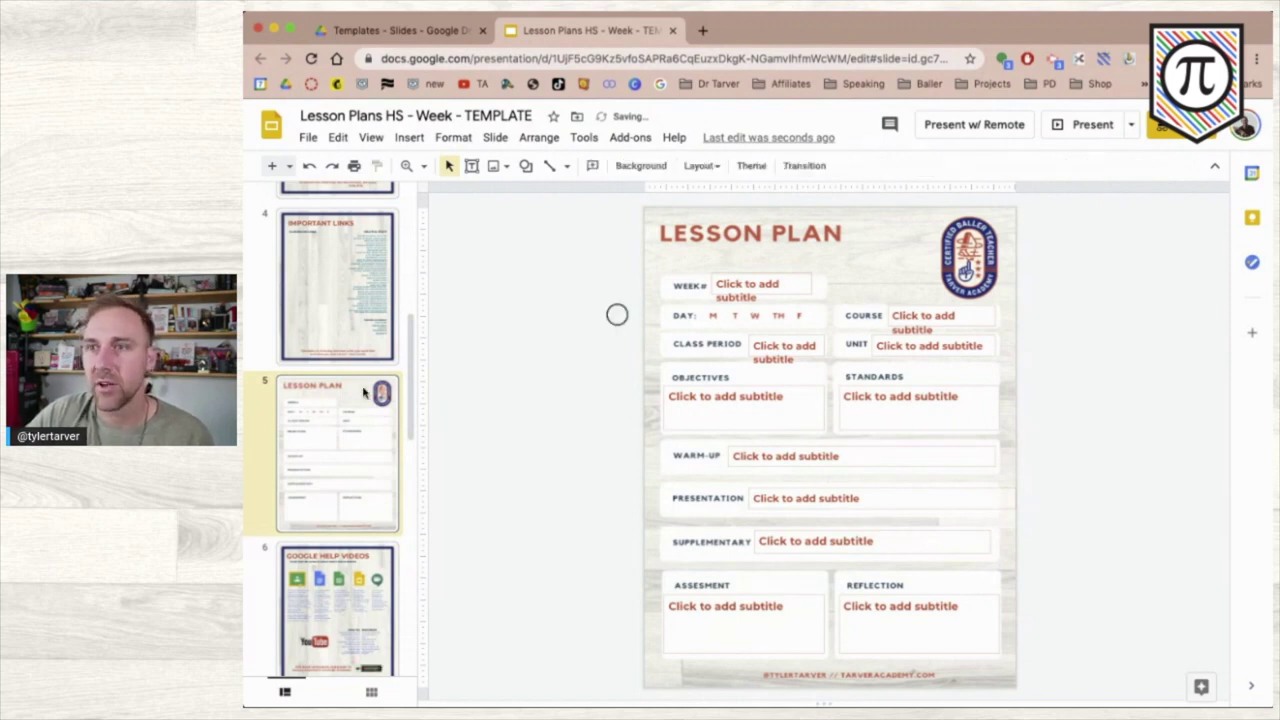
- Draw a text box left of the slide and type 'HW: Drag the corcle over the day of the week'
click(472, 167)
drag(457, 260, 569, 314)
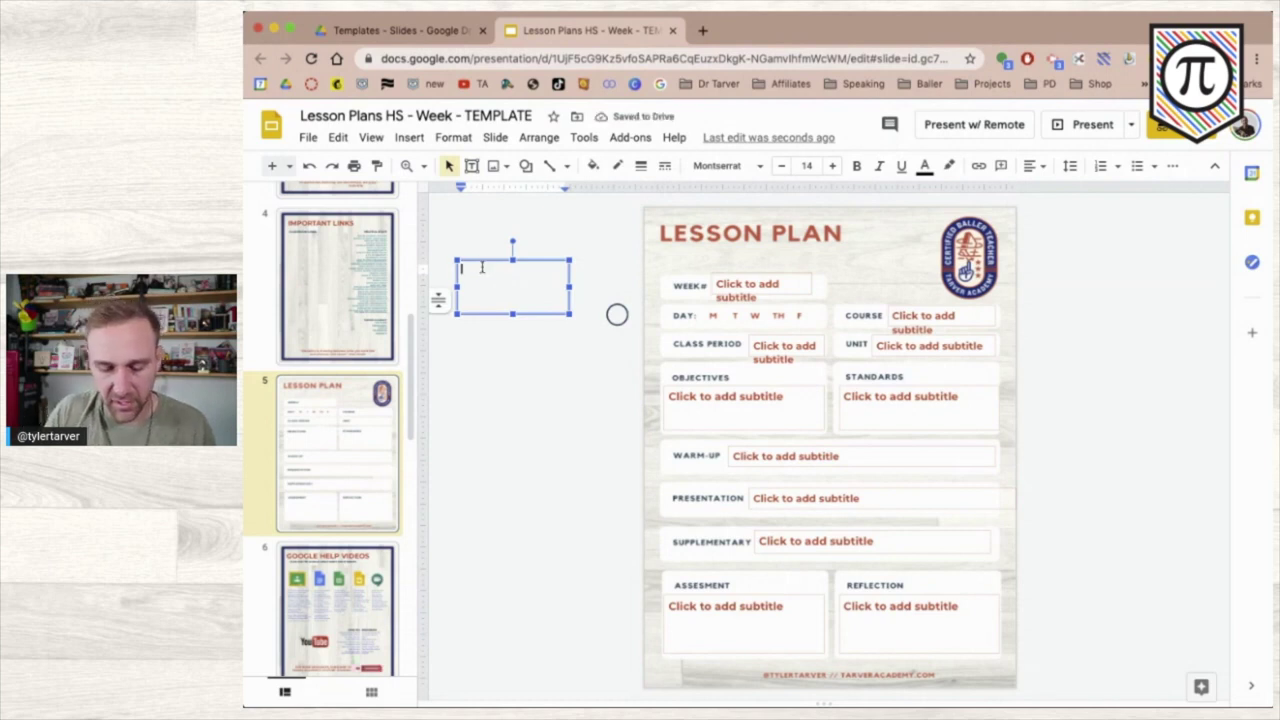
text(HW: D)
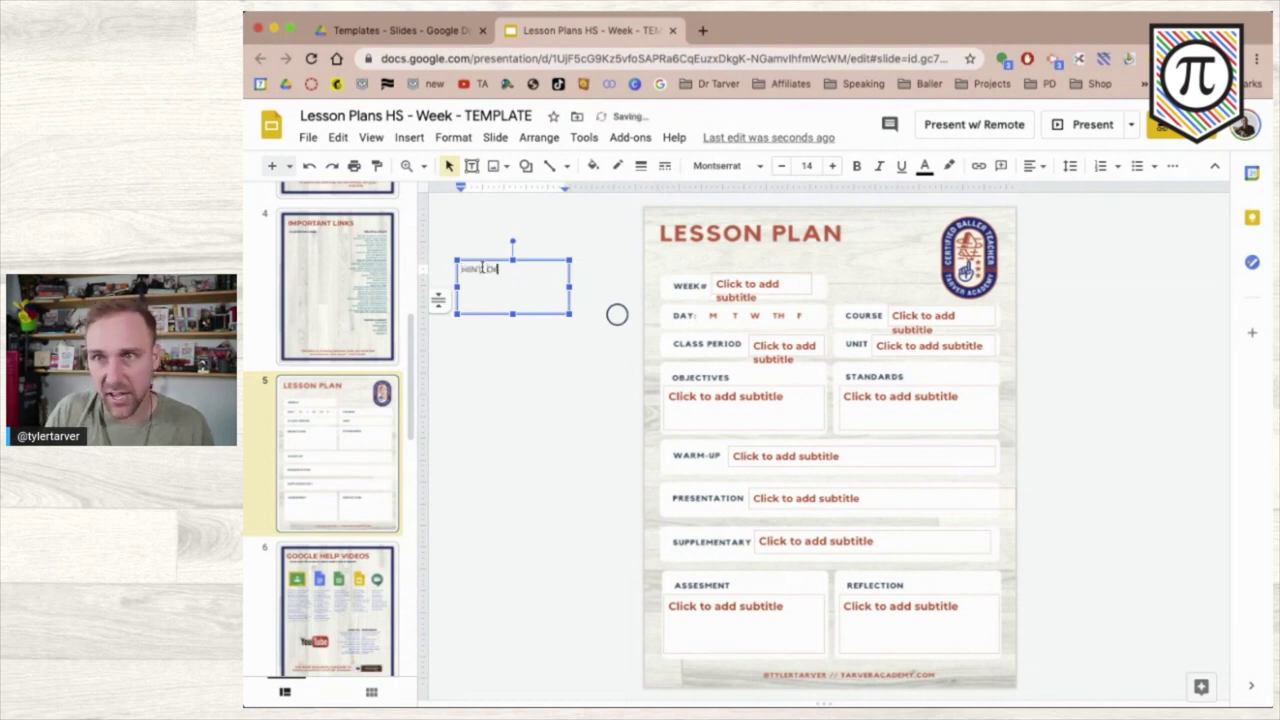
text(rag the co)
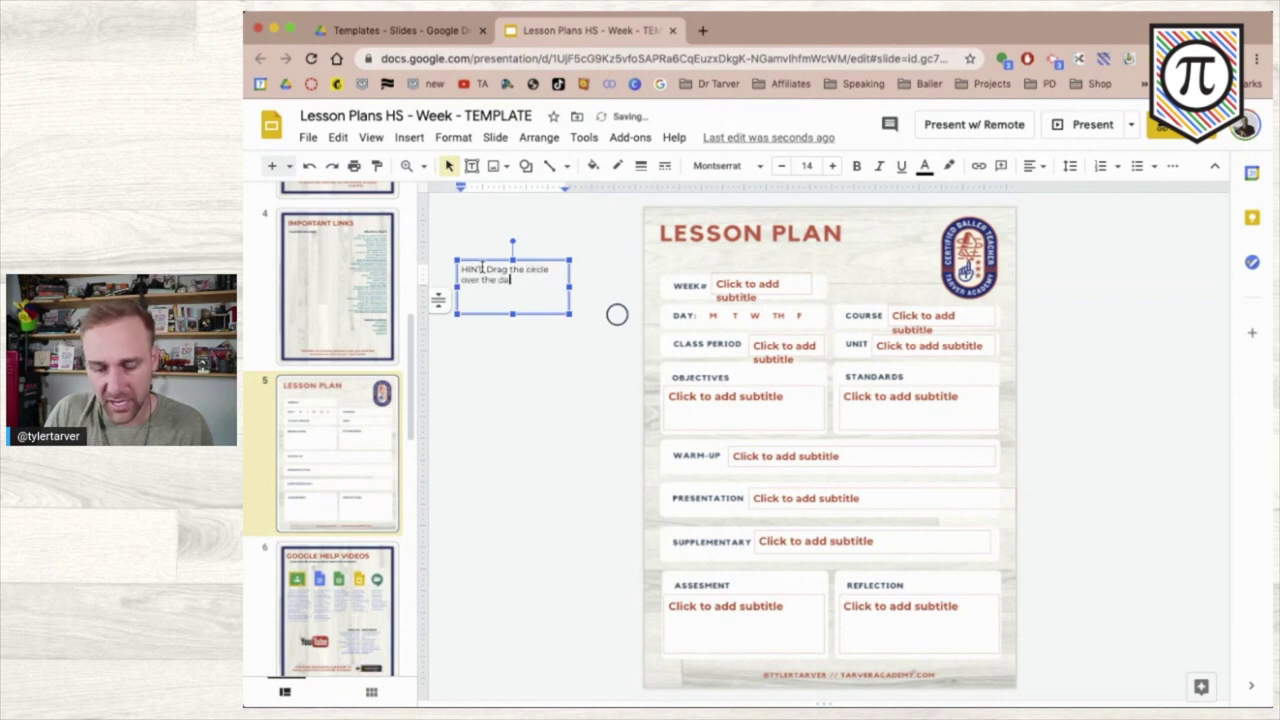
text(rcle over the day of the week)
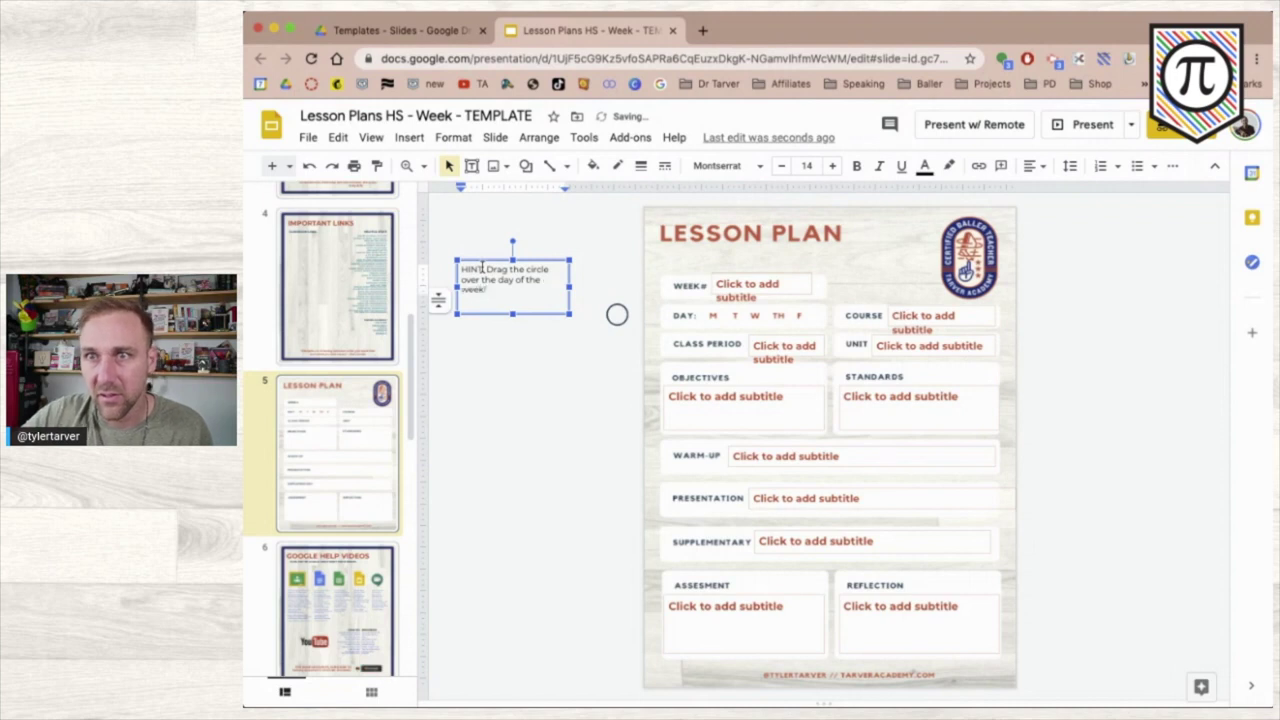
- Recolour all the hint text the template's orange-red, leaving it unbolded
triple_click(481, 268)
key(ctrl+b)
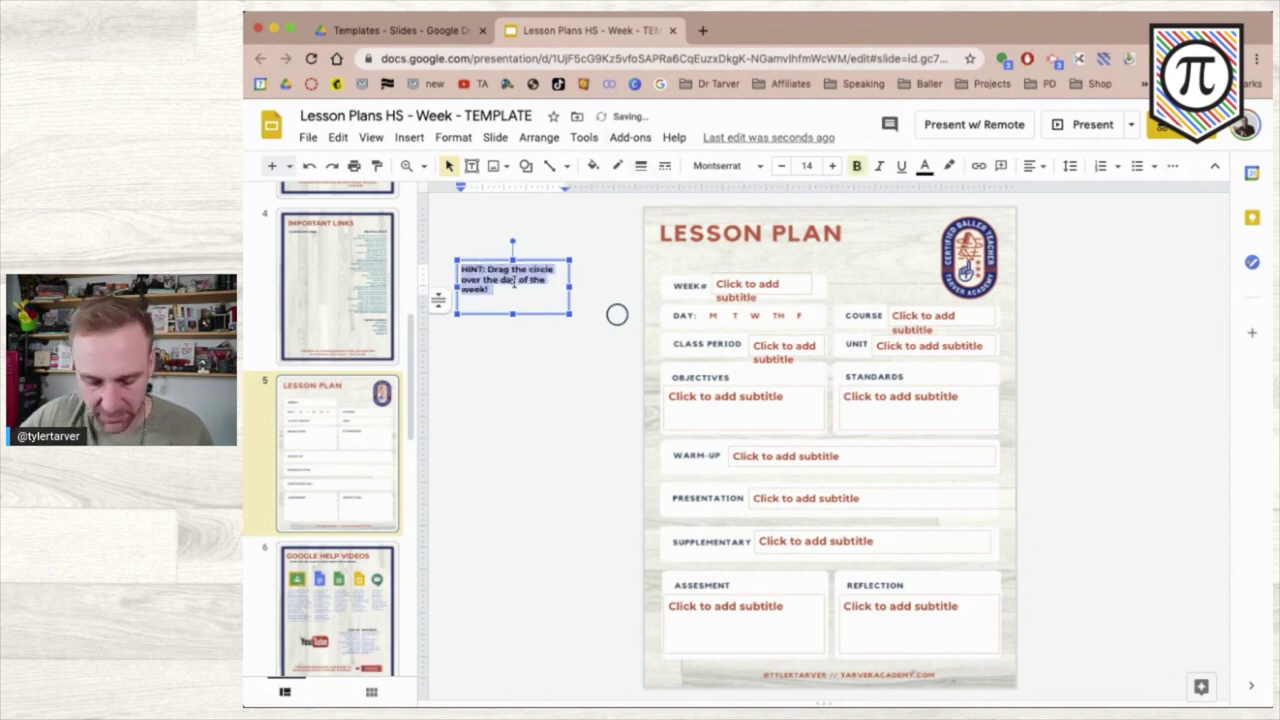
key(ctrl+b)
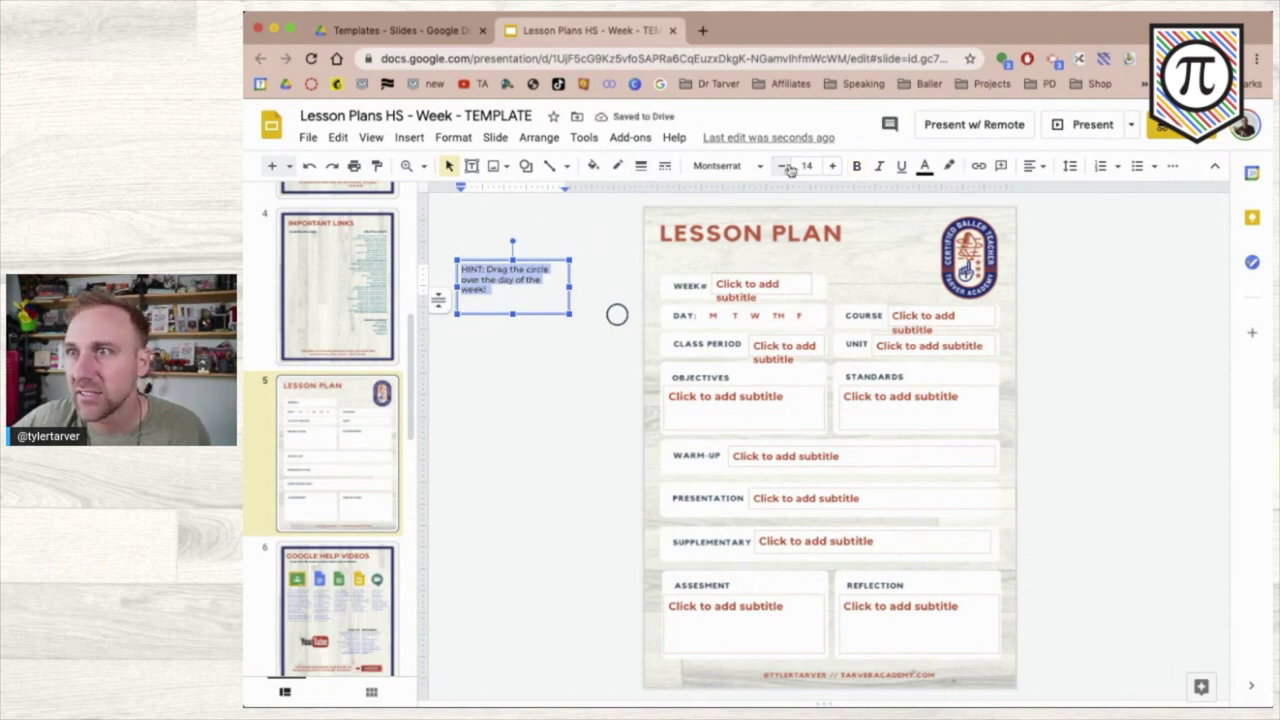
click(924, 166)
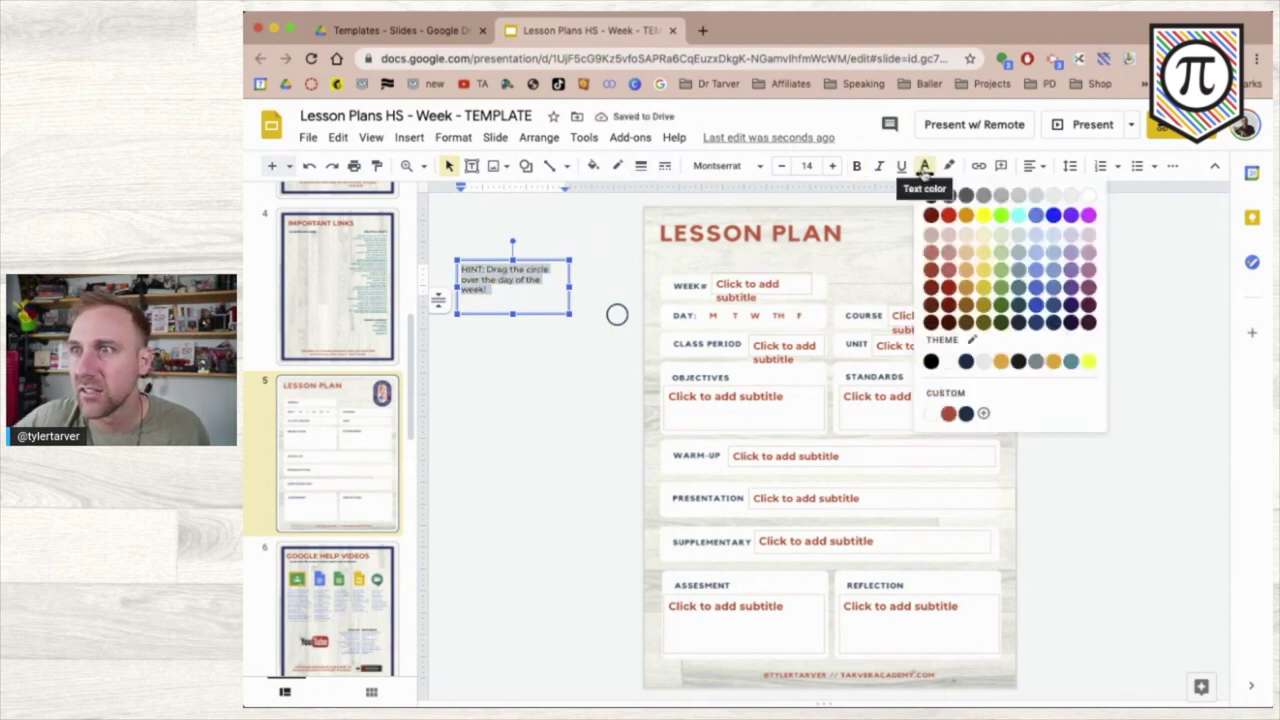
click(949, 415)
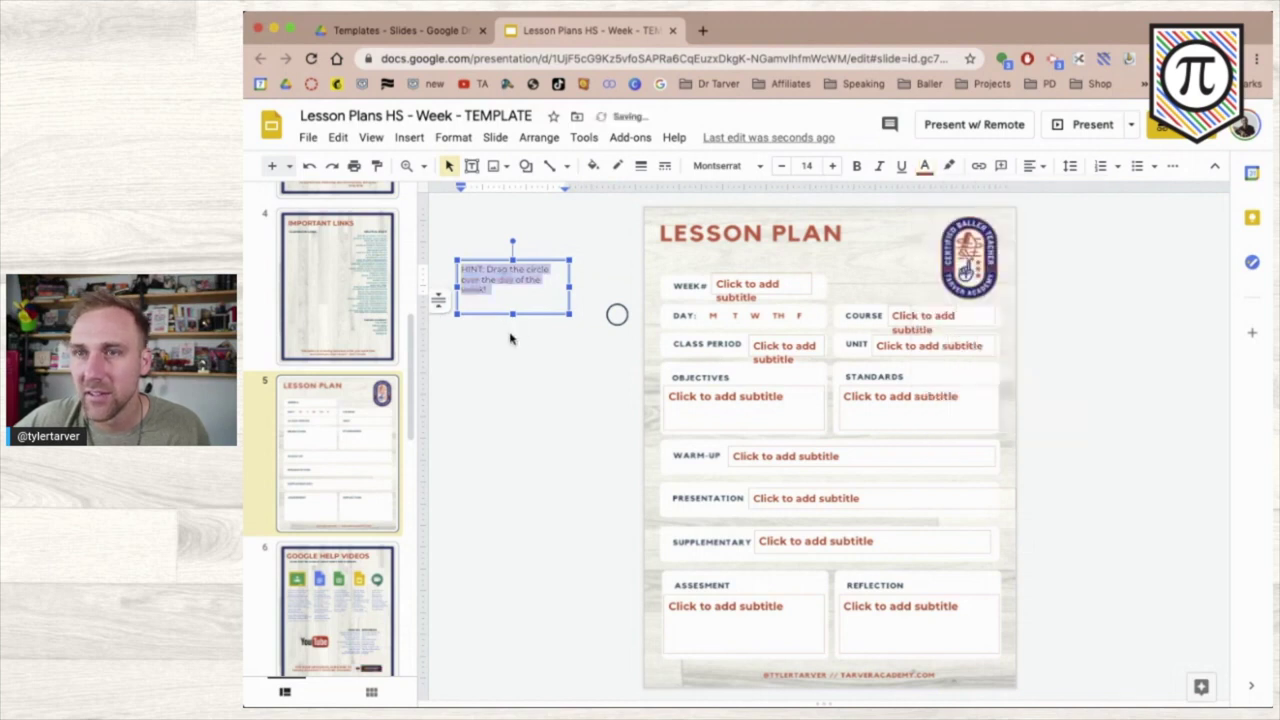
key(Escape)
key(Escape)
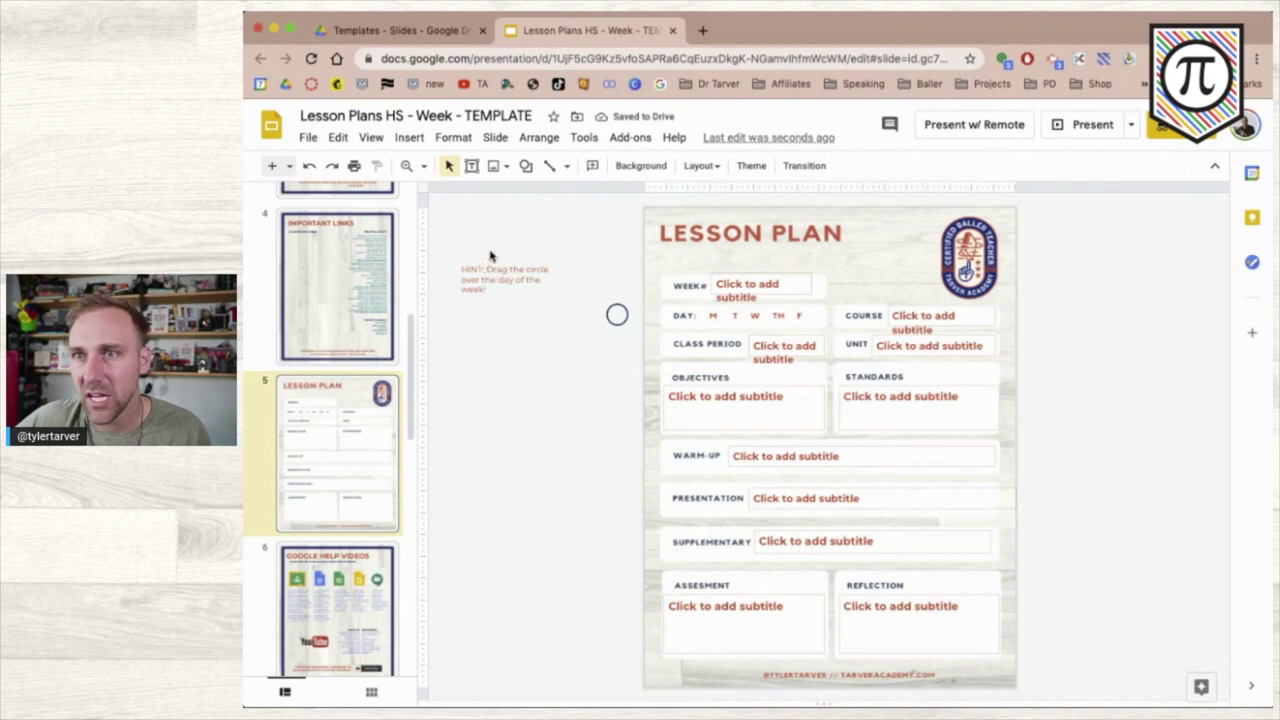
- Move the hint box beside the circle and bold the word 'HINT:'
click(487, 278)
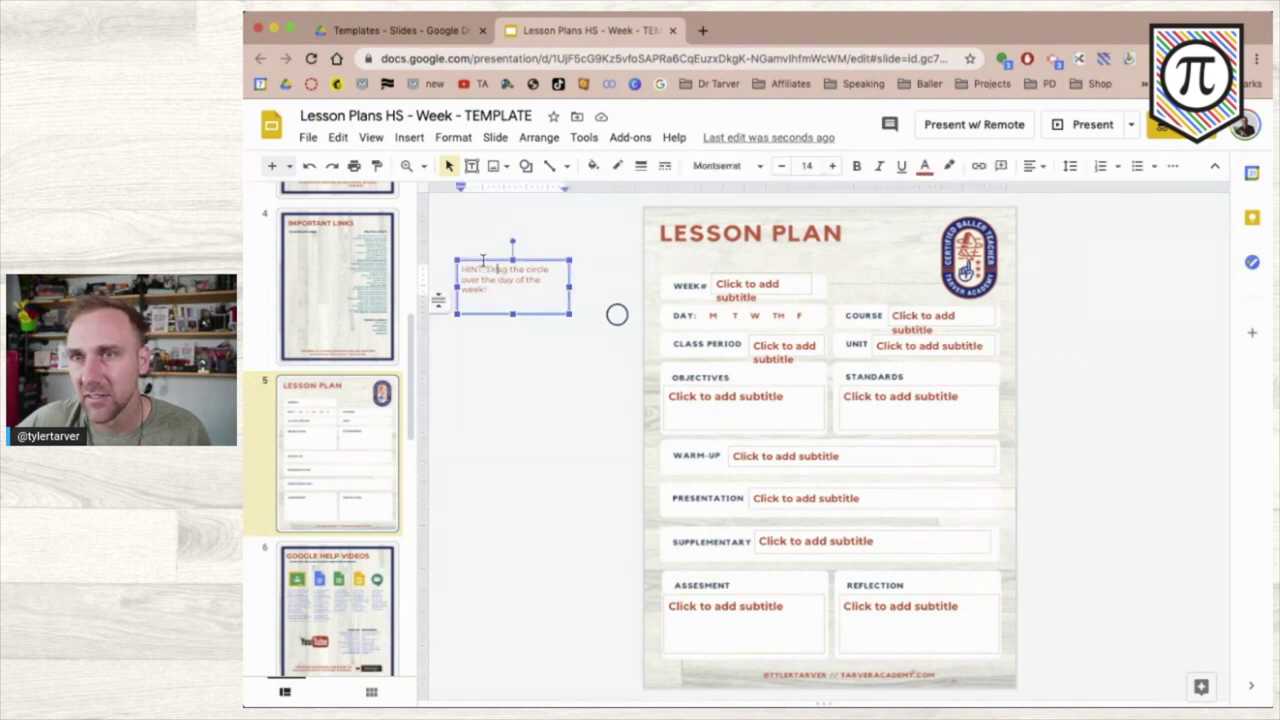
mouse_move(477, 260)
mouse_down()
mouse_move(548, 271)
mouse_move(492, 264)
mouse_up()
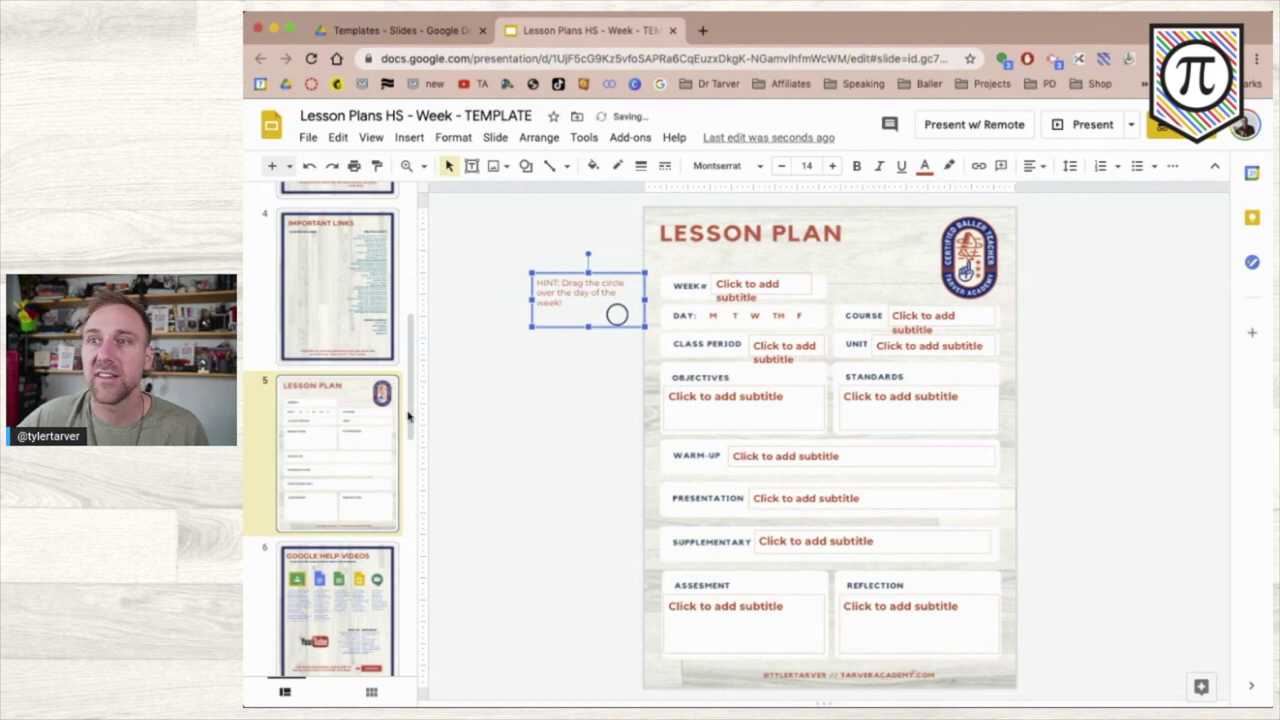
click(518, 375)
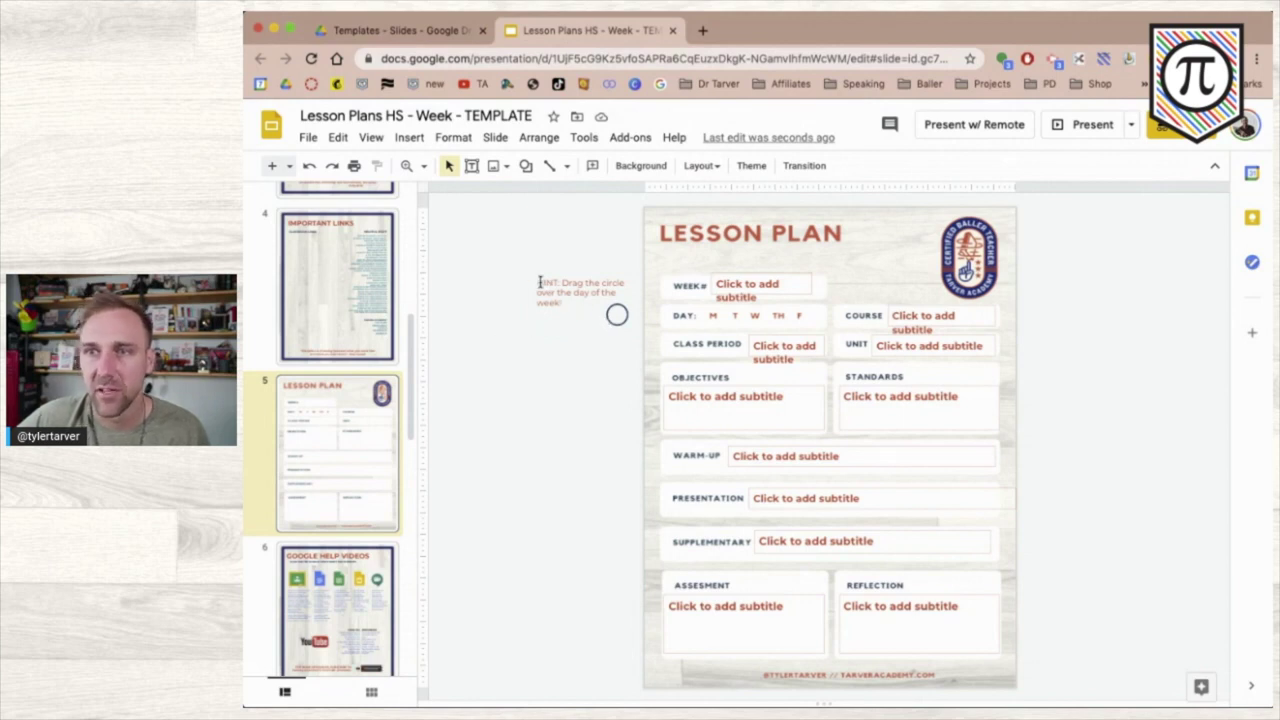
click(539, 282)
double_click(540, 282)
key(ctrl+b)
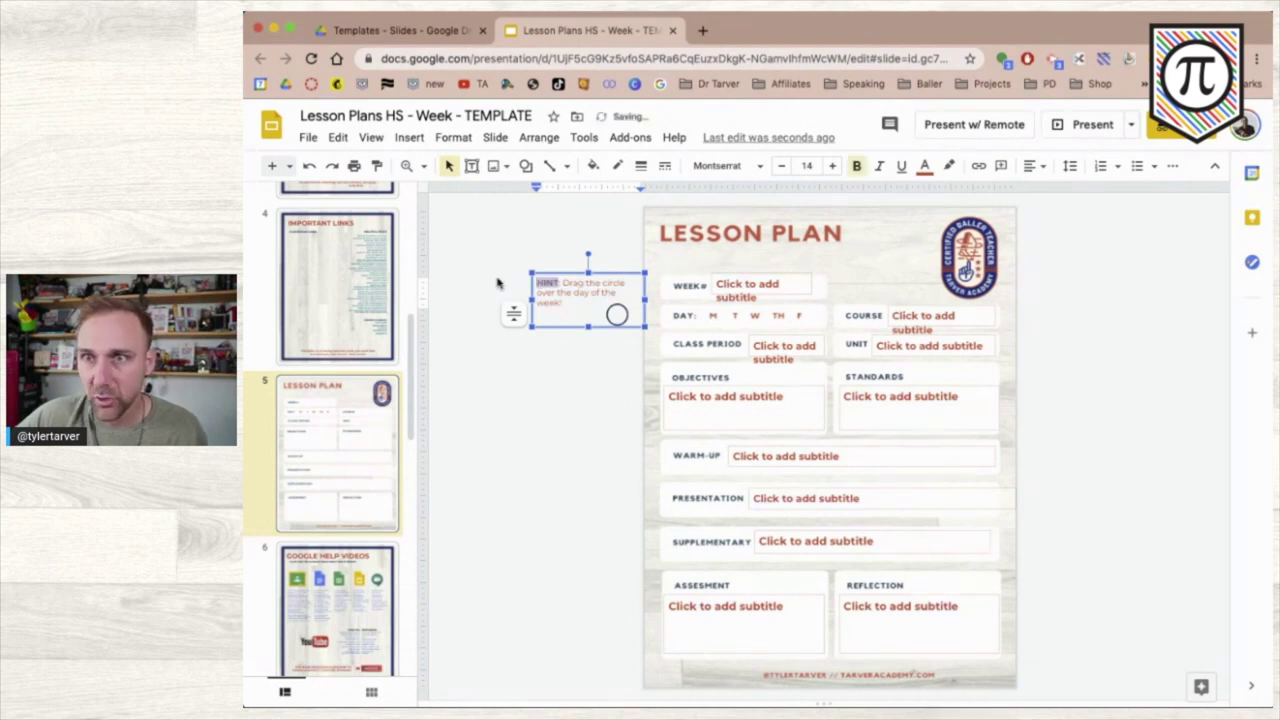
click(341, 464)
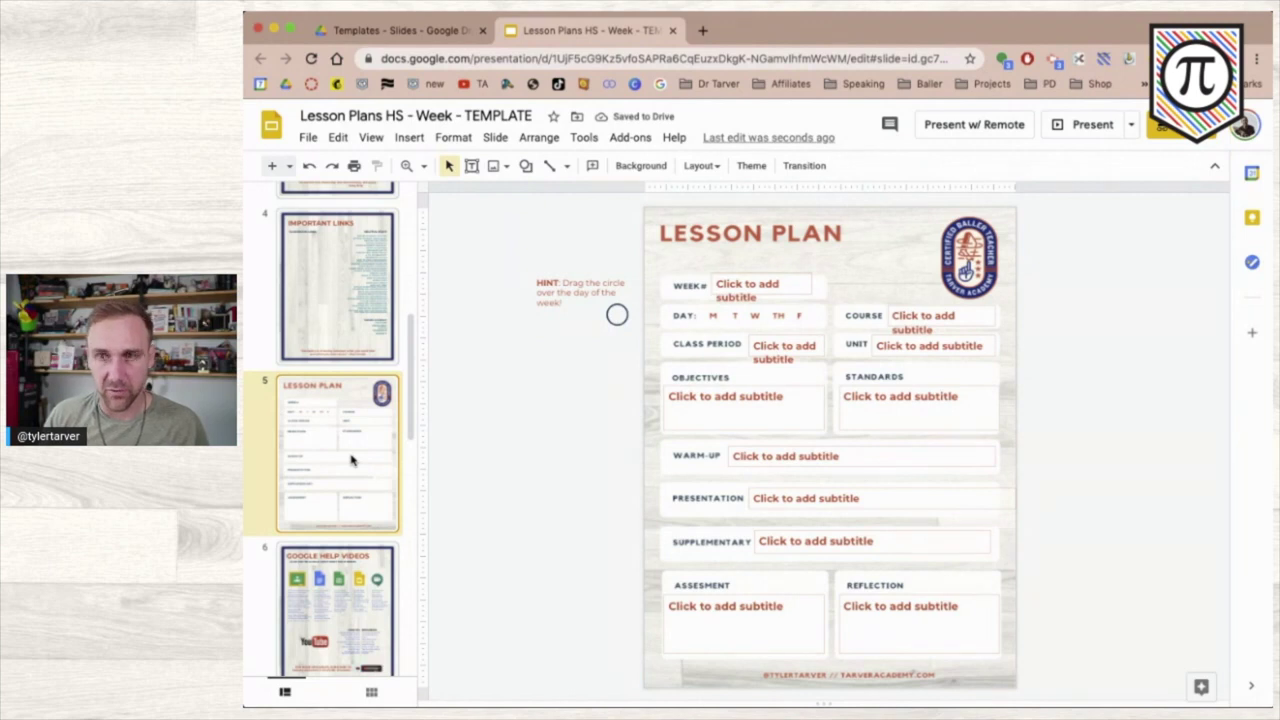
key(super+d)
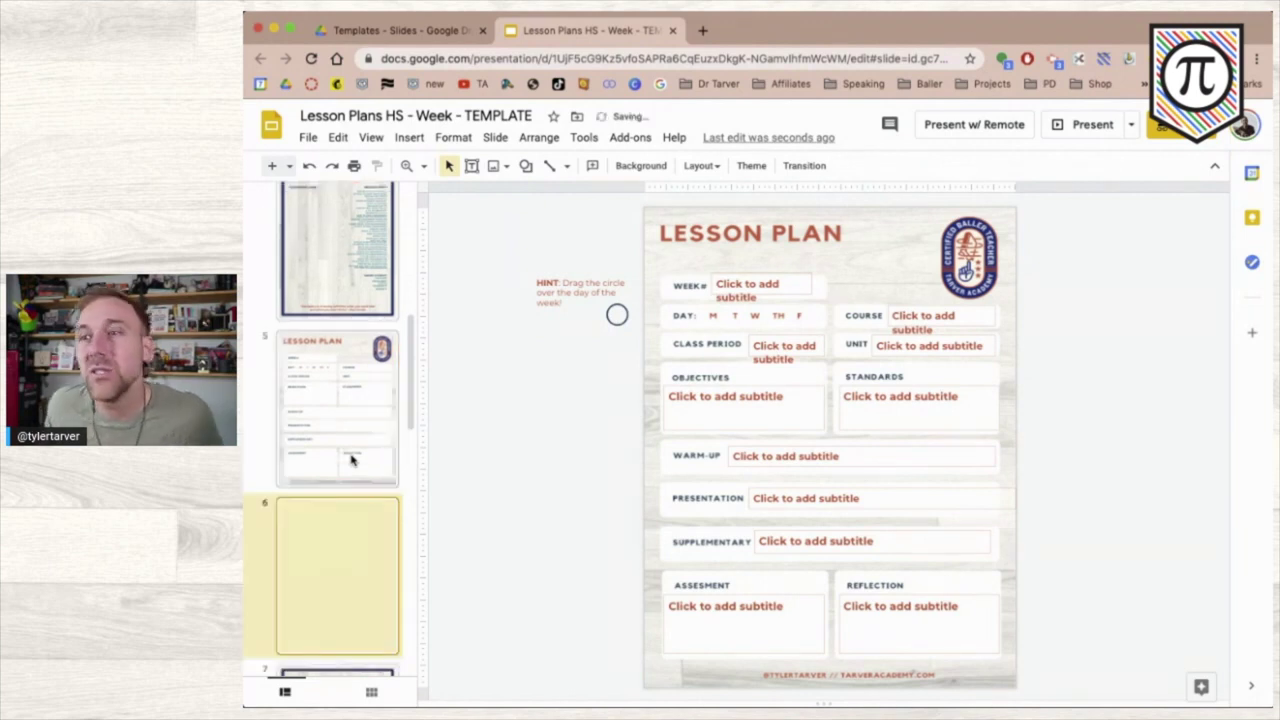
key(super+d)
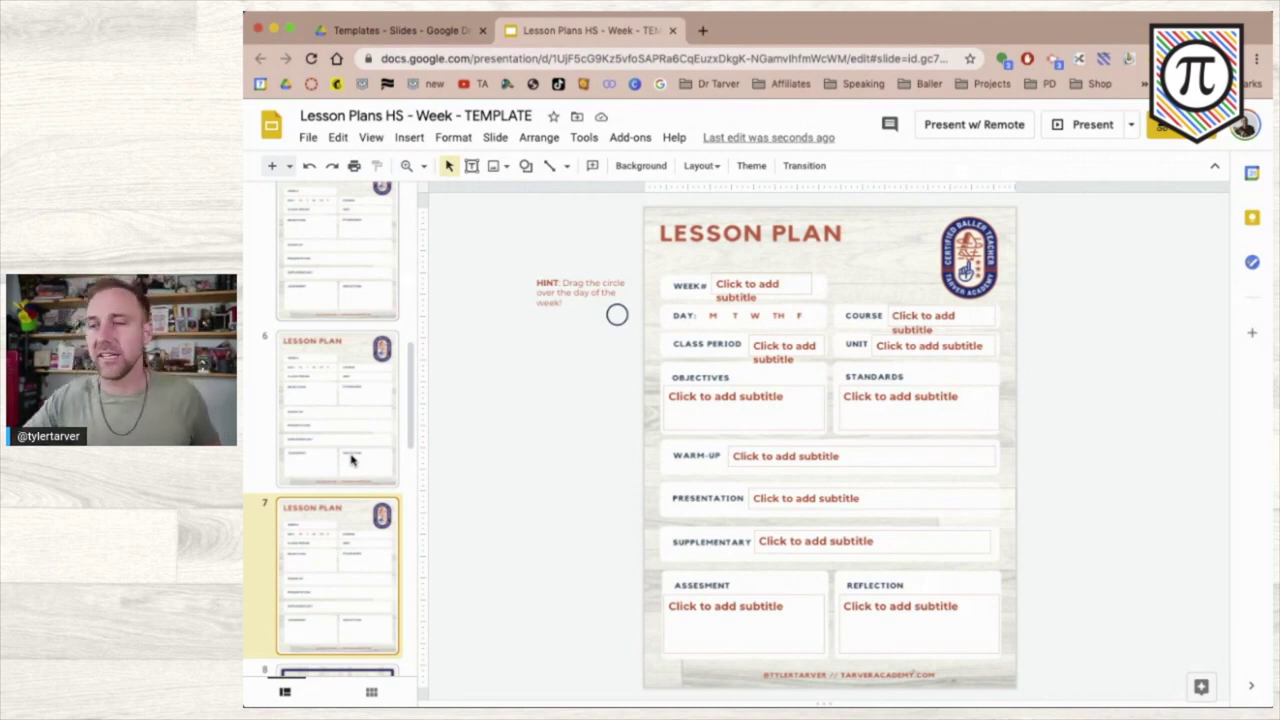
scroll(343, 413, down, 2)
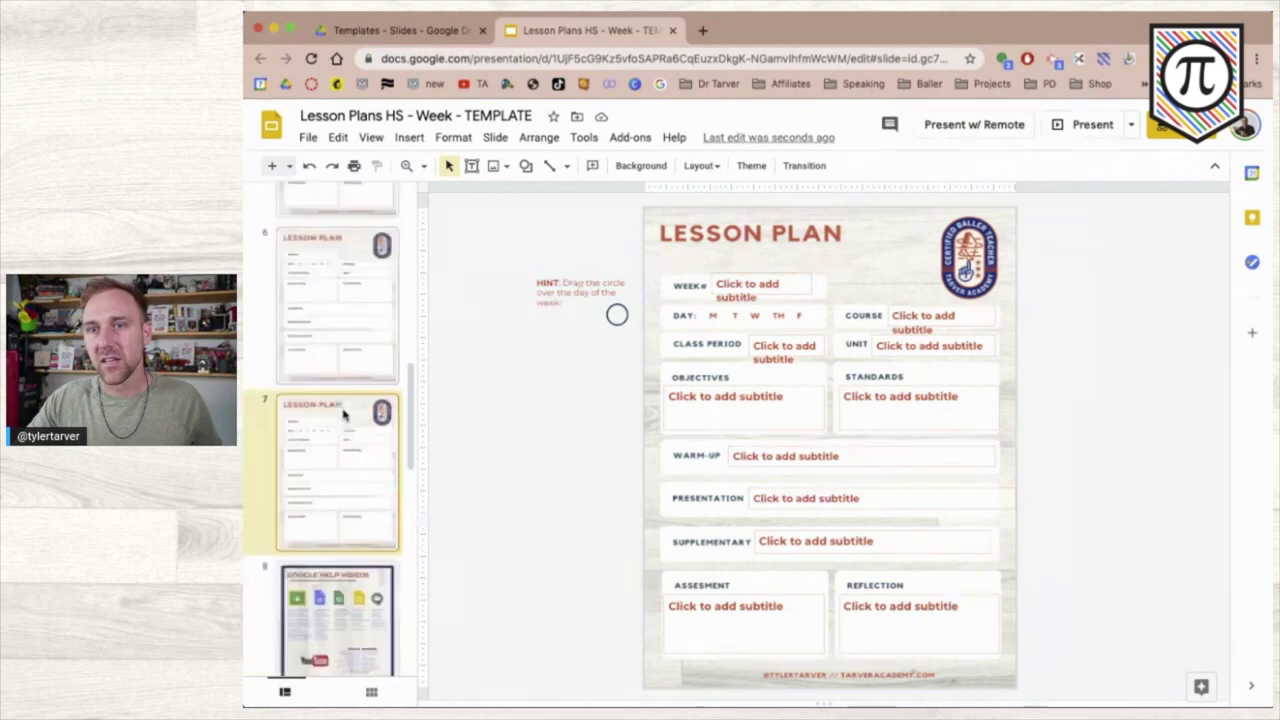
scroll(343, 413, down, 4)
scroll(343, 413, up, 8)
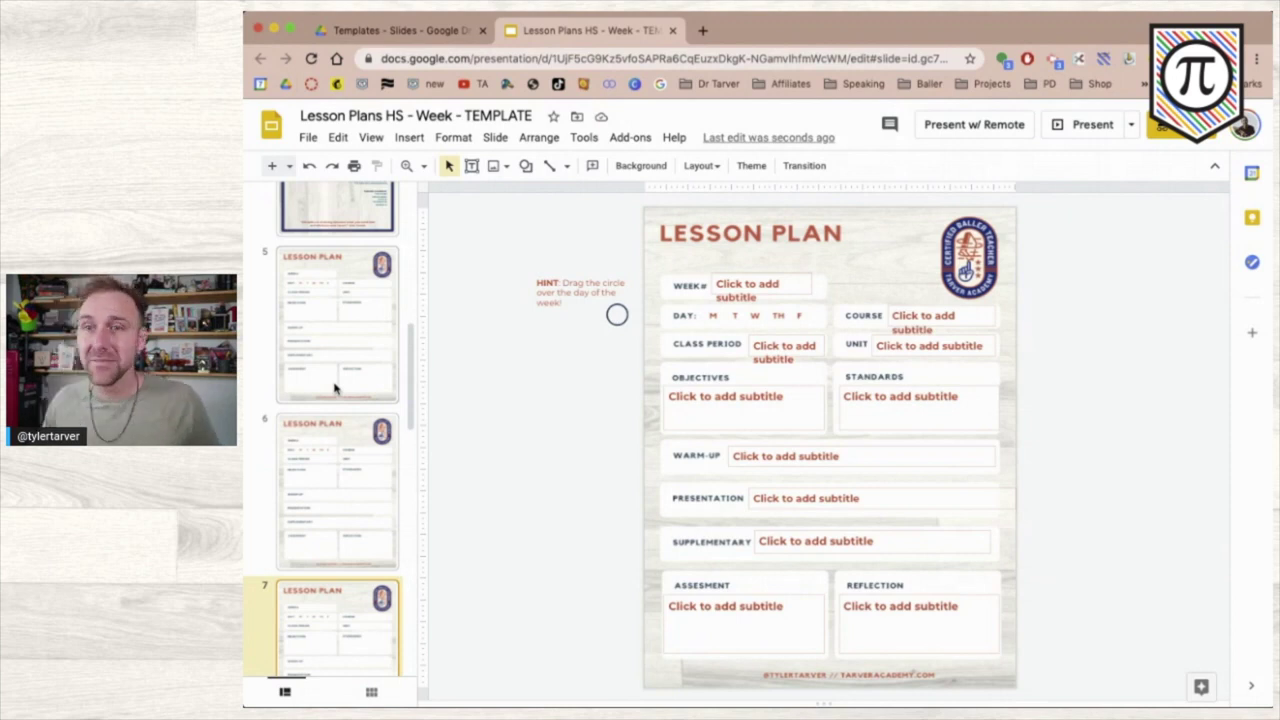
scroll(335, 390, down, 3)
scroll(330, 389, up, 4)
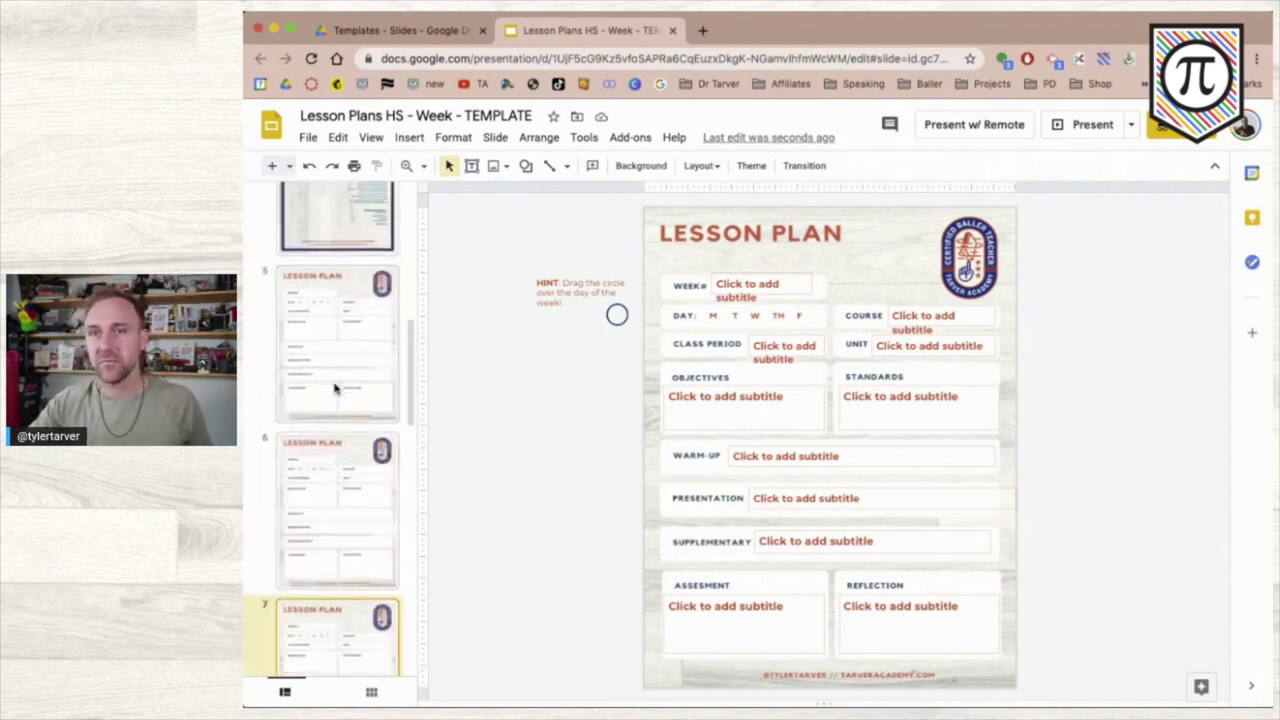
shift+click(323, 521)
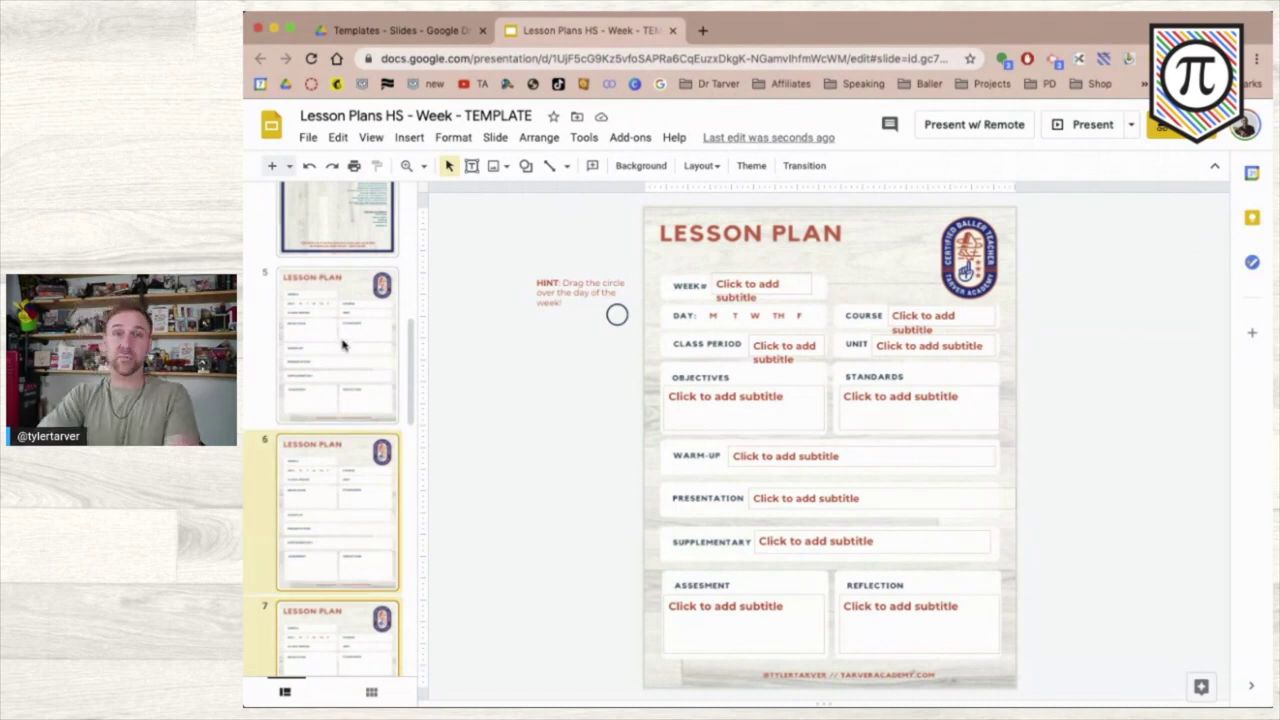
key(Delete)
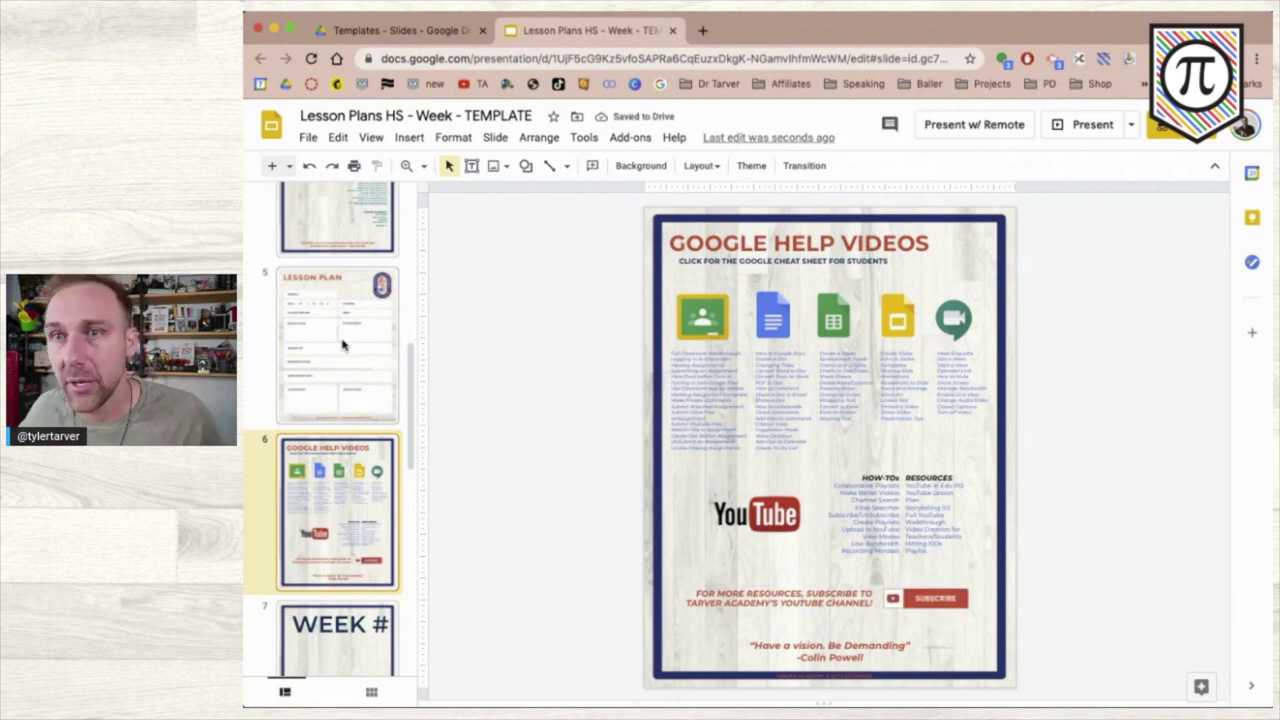
click(342, 345)
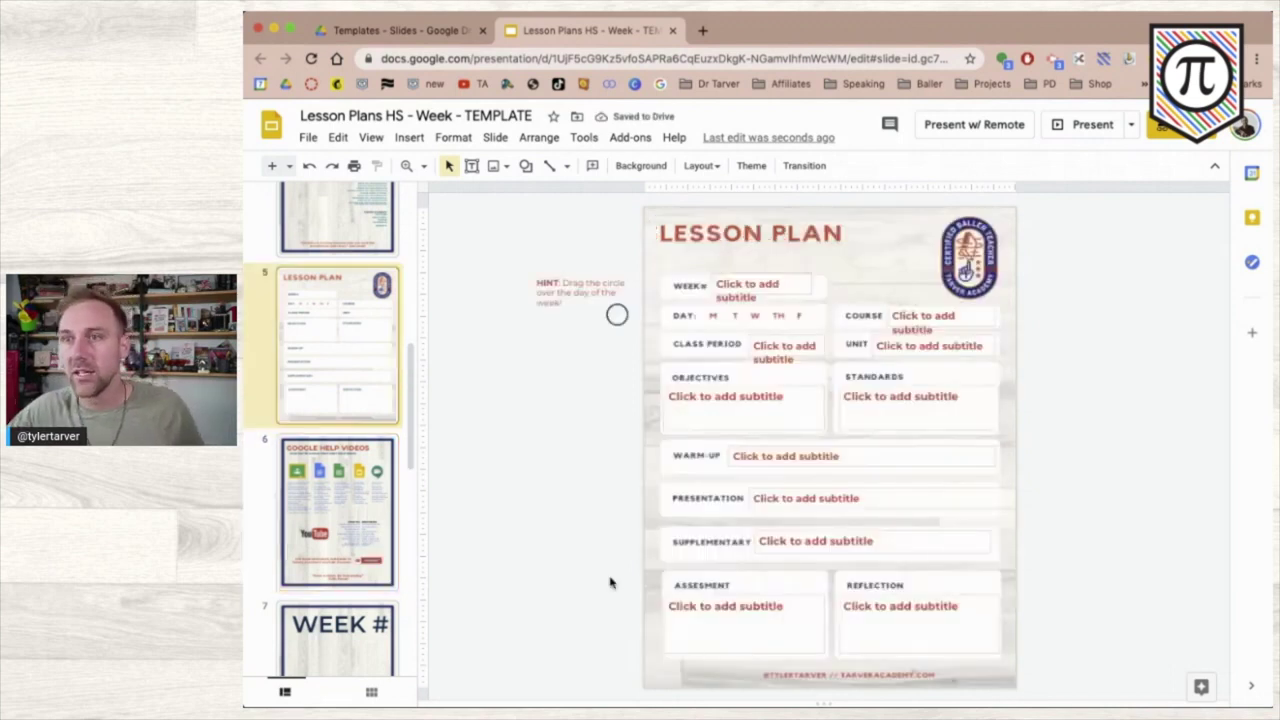
- Cover the footer's left part with a rectangle having transparent fill and transparent border
click(525, 167)
mouse_move(563, 194)
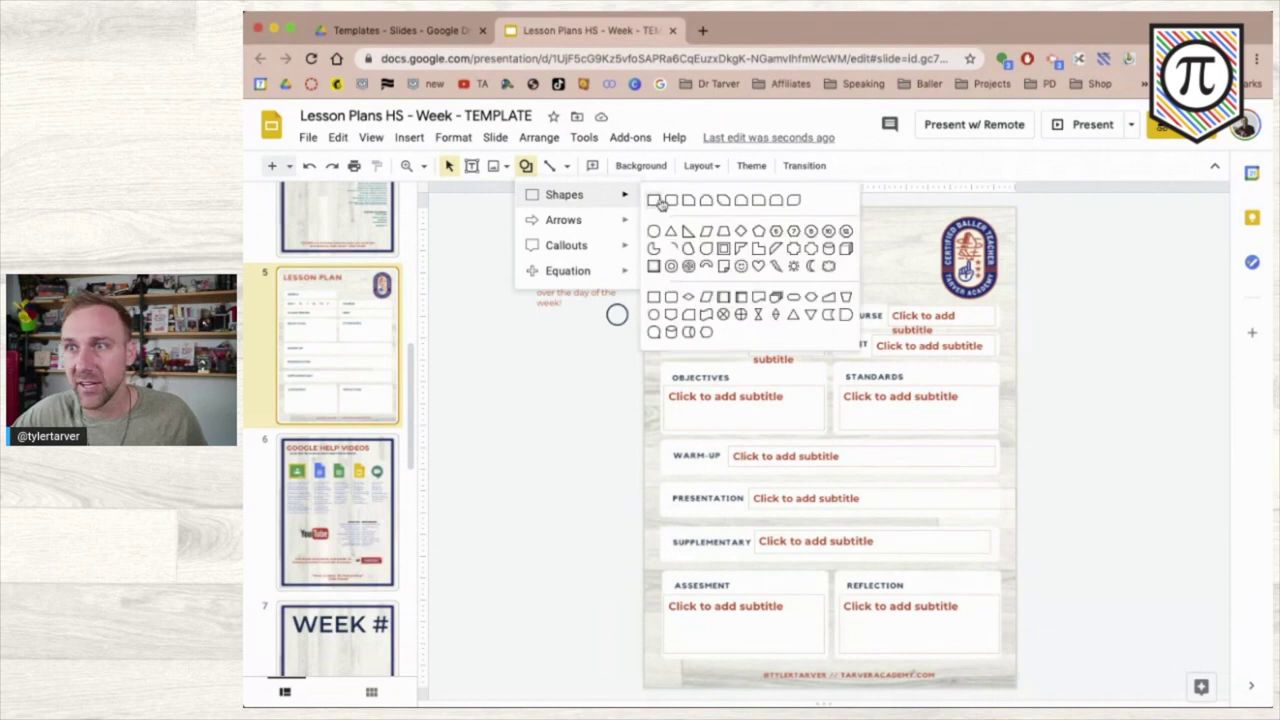
click(655, 200)
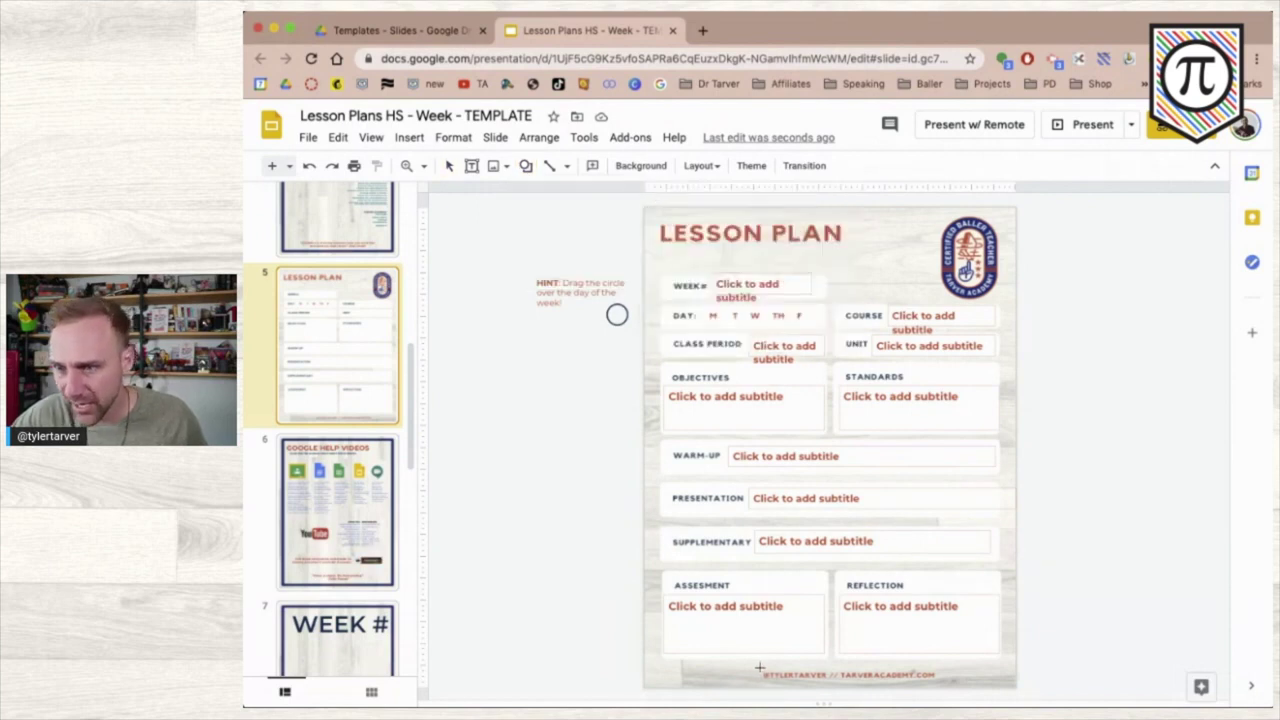
drag(758, 666, 940, 684)
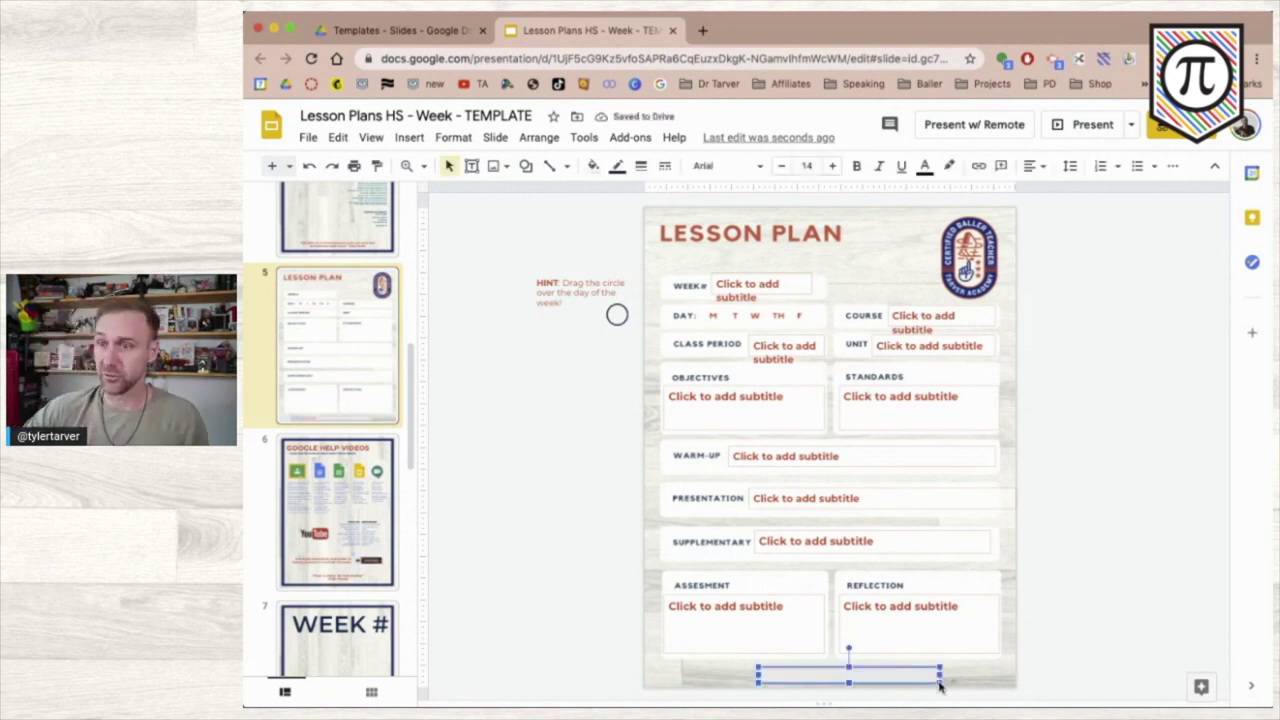
click(593, 166)
click(610, 226)
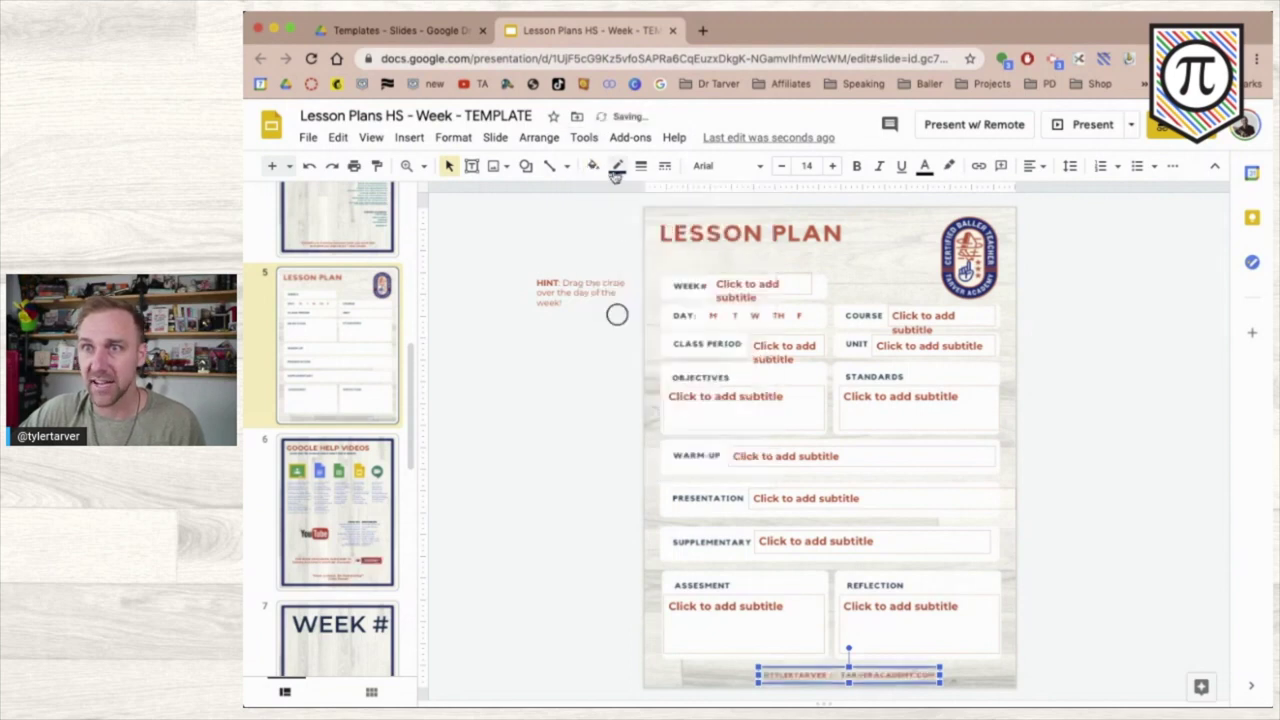
click(617, 166)
click(655, 205)
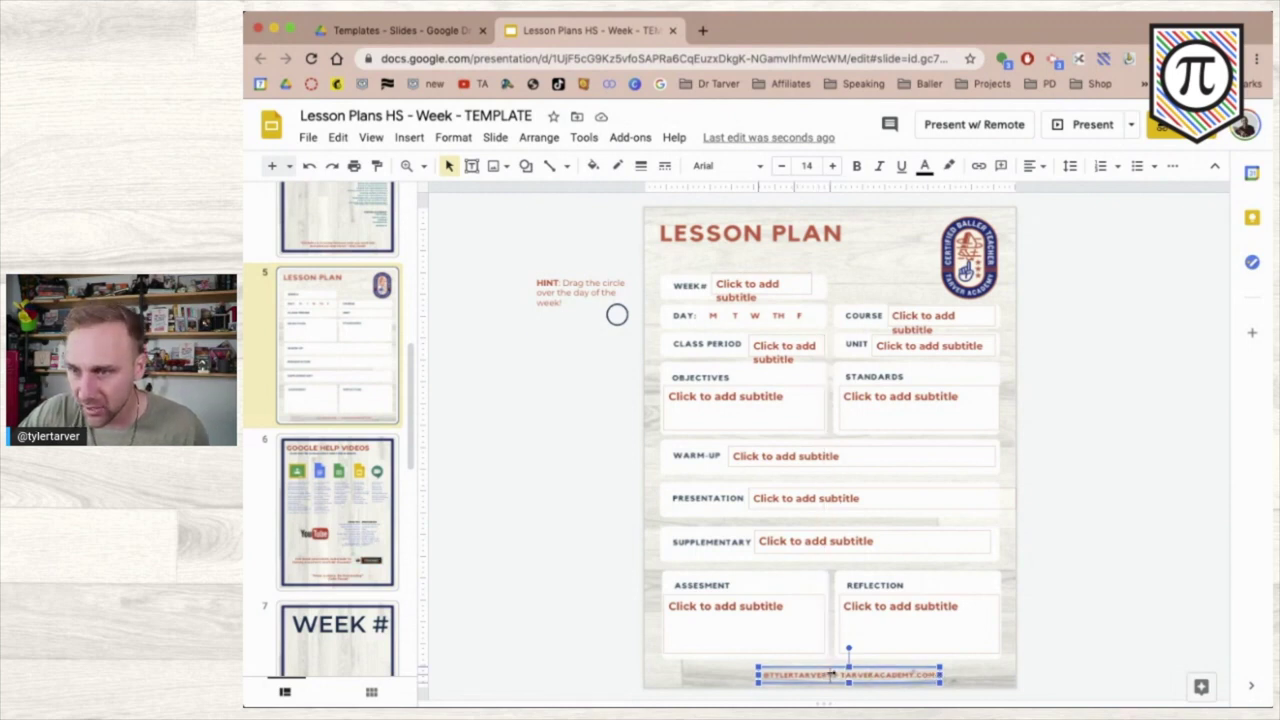
drag(831, 675, 820, 673)
right_click(797, 673)
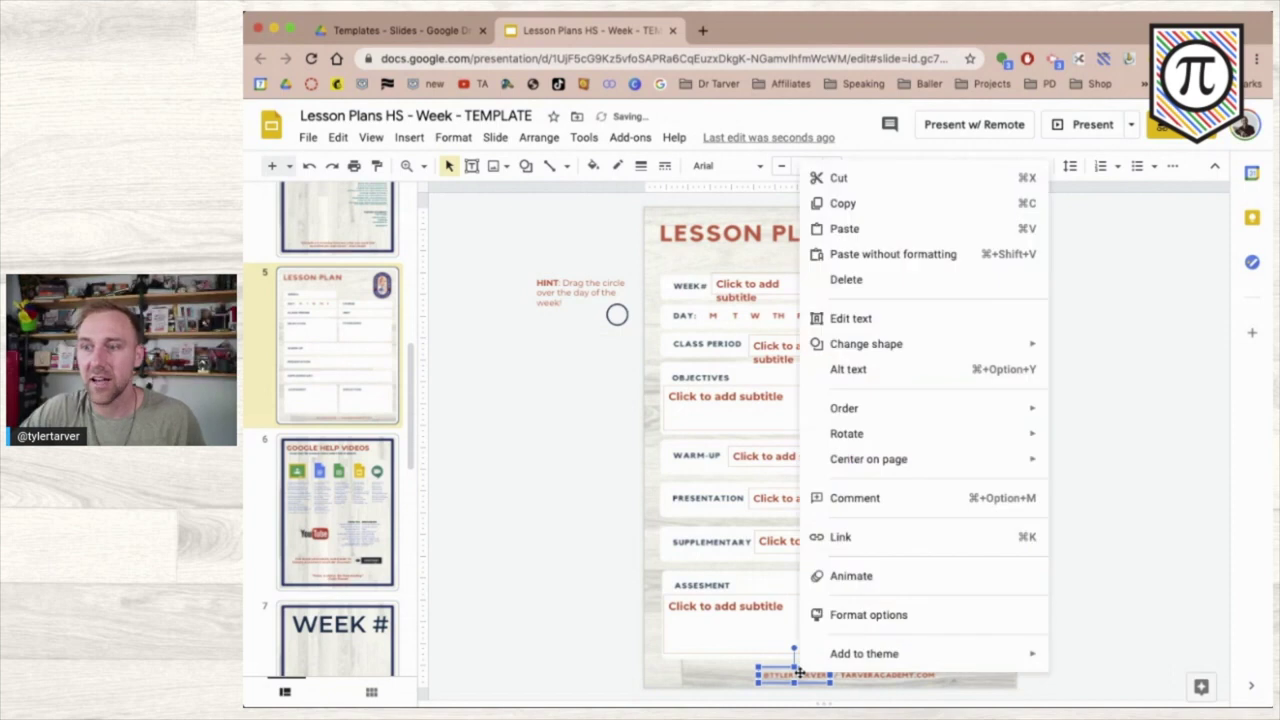
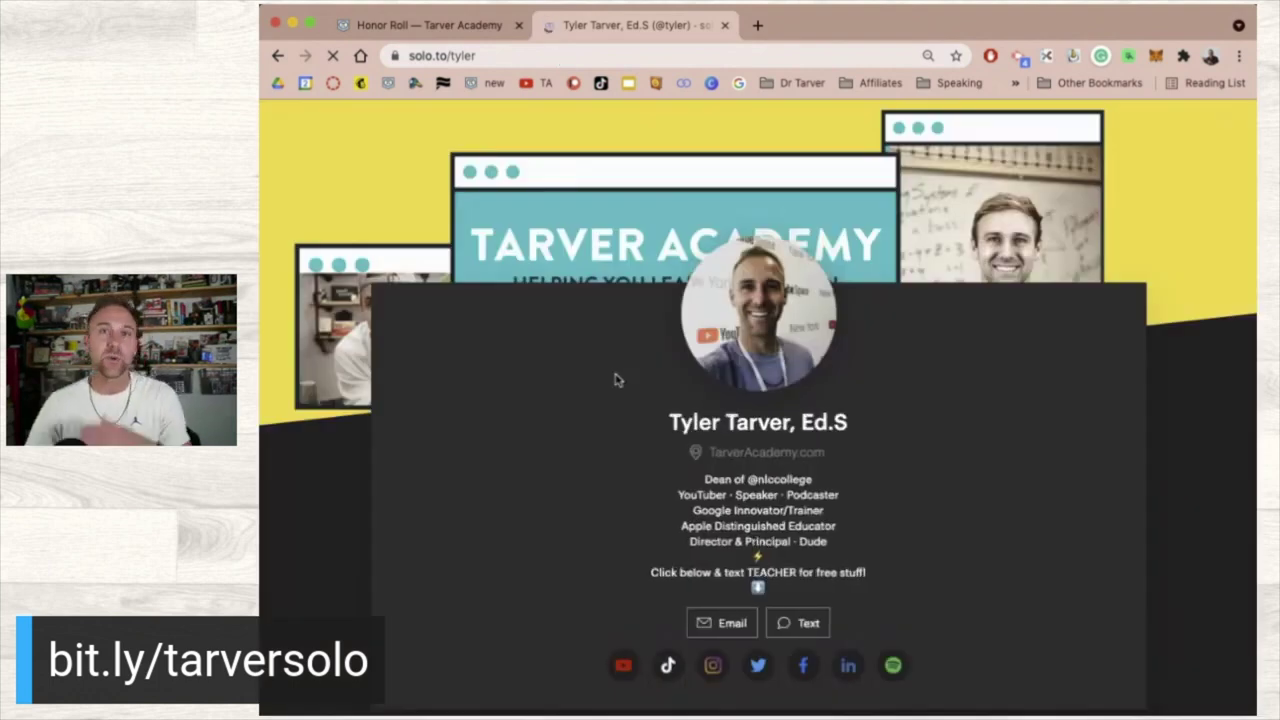
scroll(616, 372, down, 3)
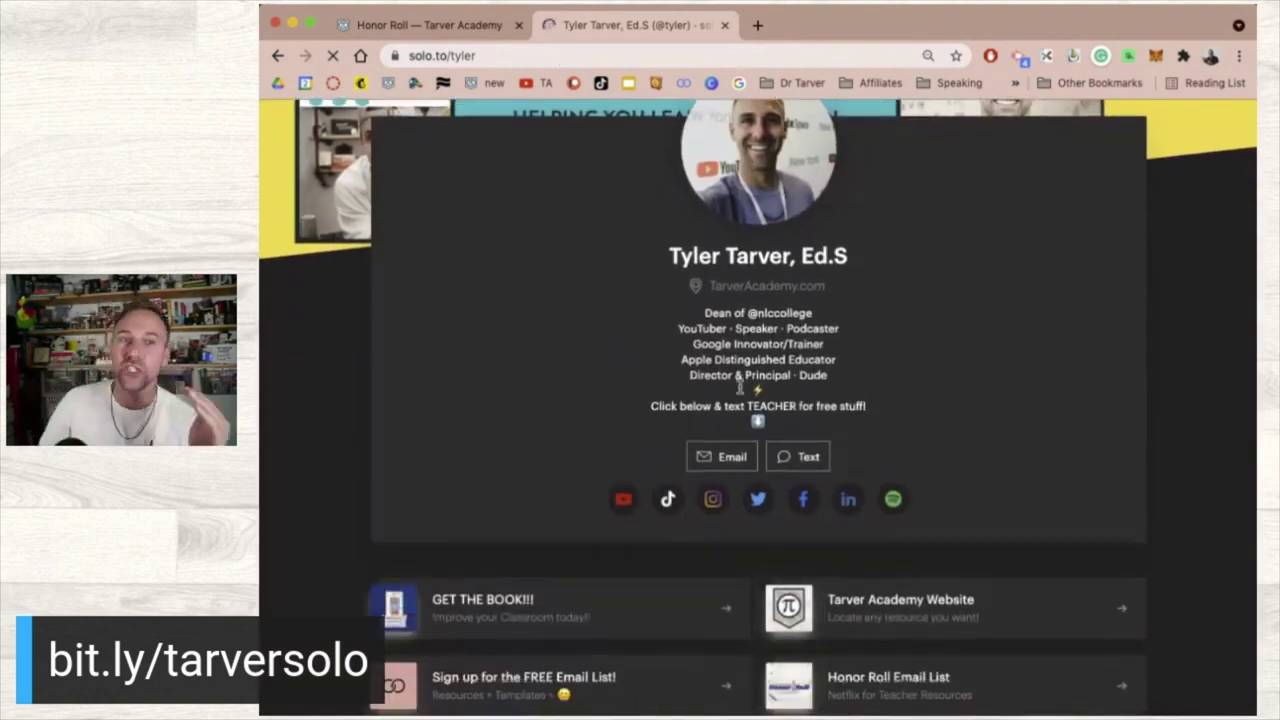
scroll(716, 468, down, 5)
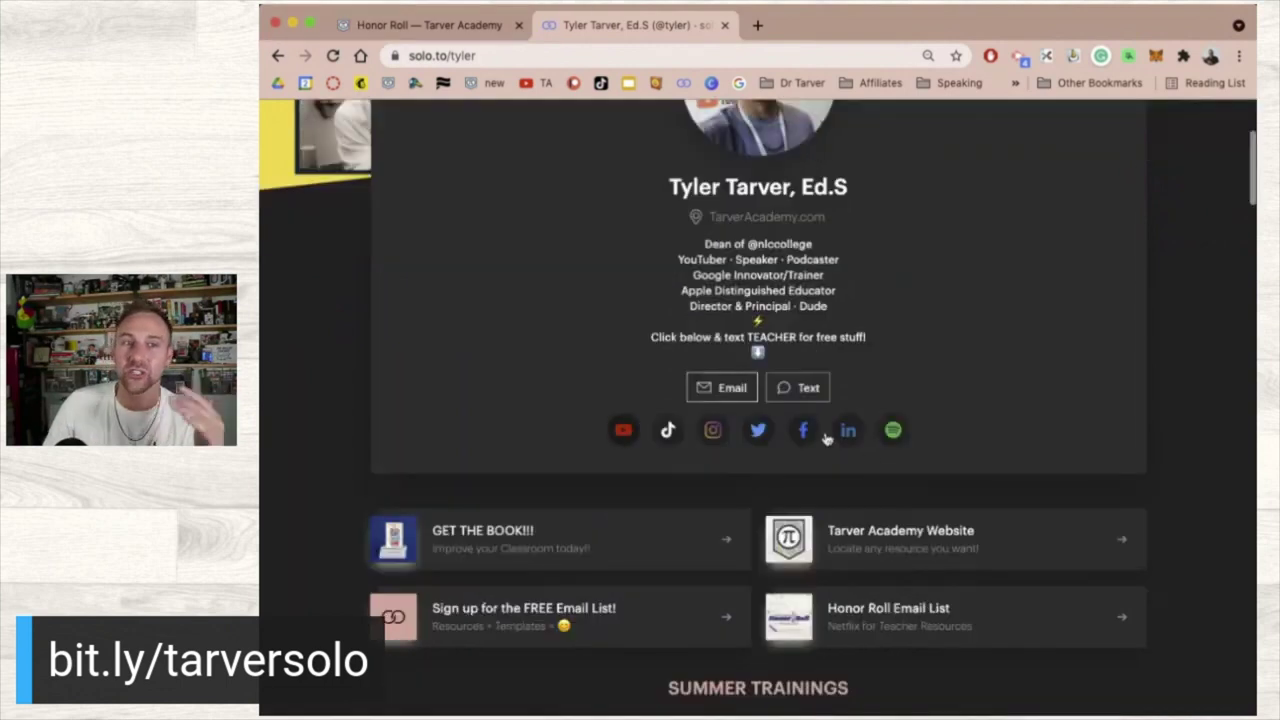
scroll(744, 579, down, 10)
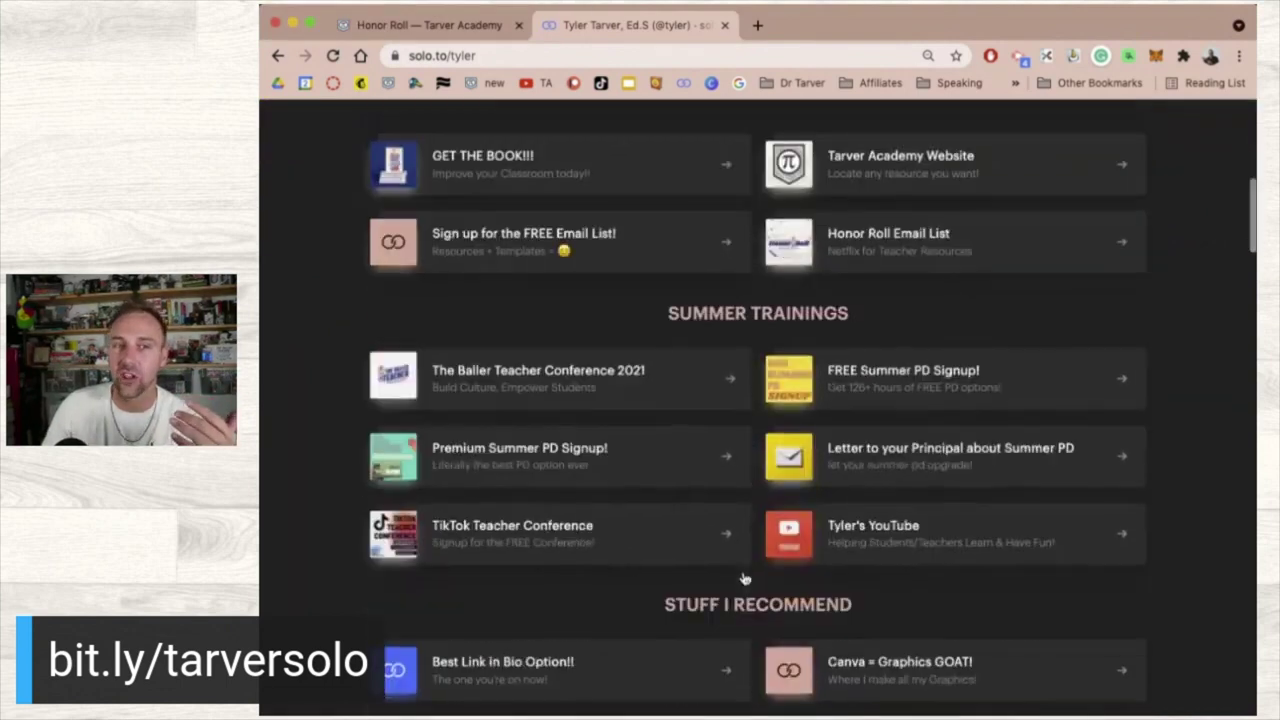
scroll(744, 579, down, 14)
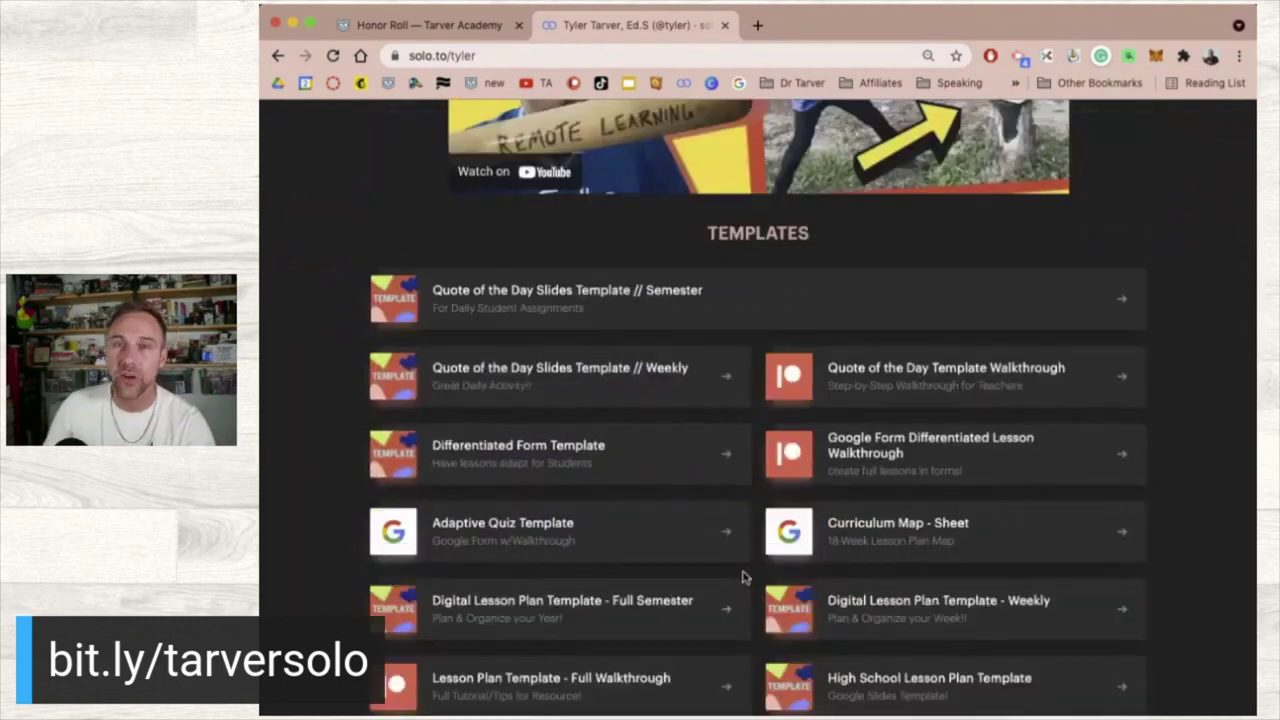
scroll(744, 577, down, 3)
scroll(744, 577, down, 1)
scroll(744, 577, up, 15)
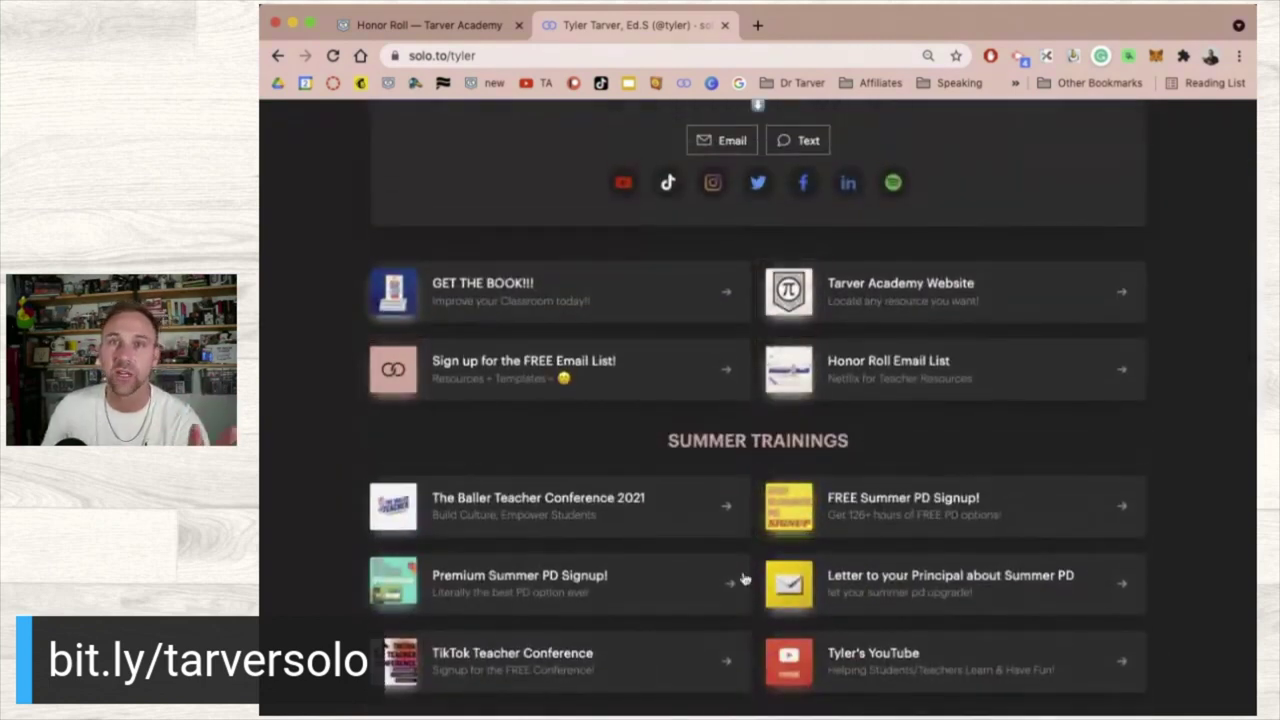
scroll(744, 577, up, 8)
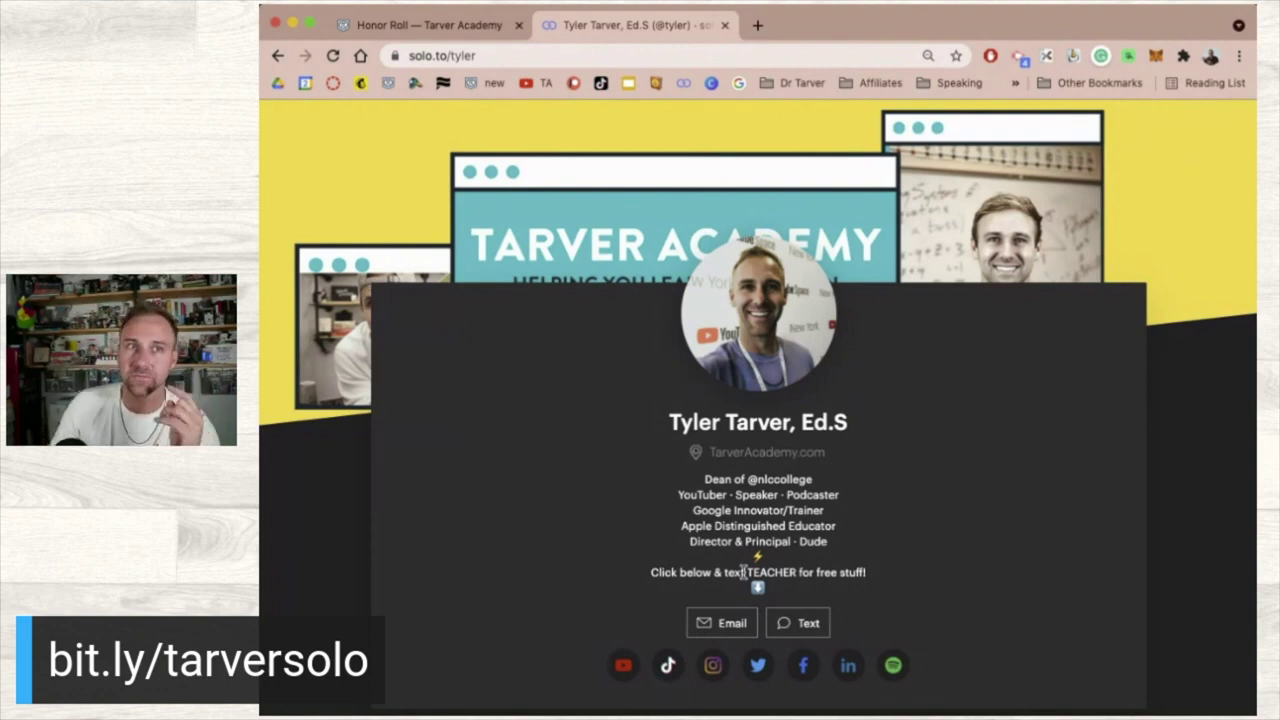
scroll(683, 469, down, 5)
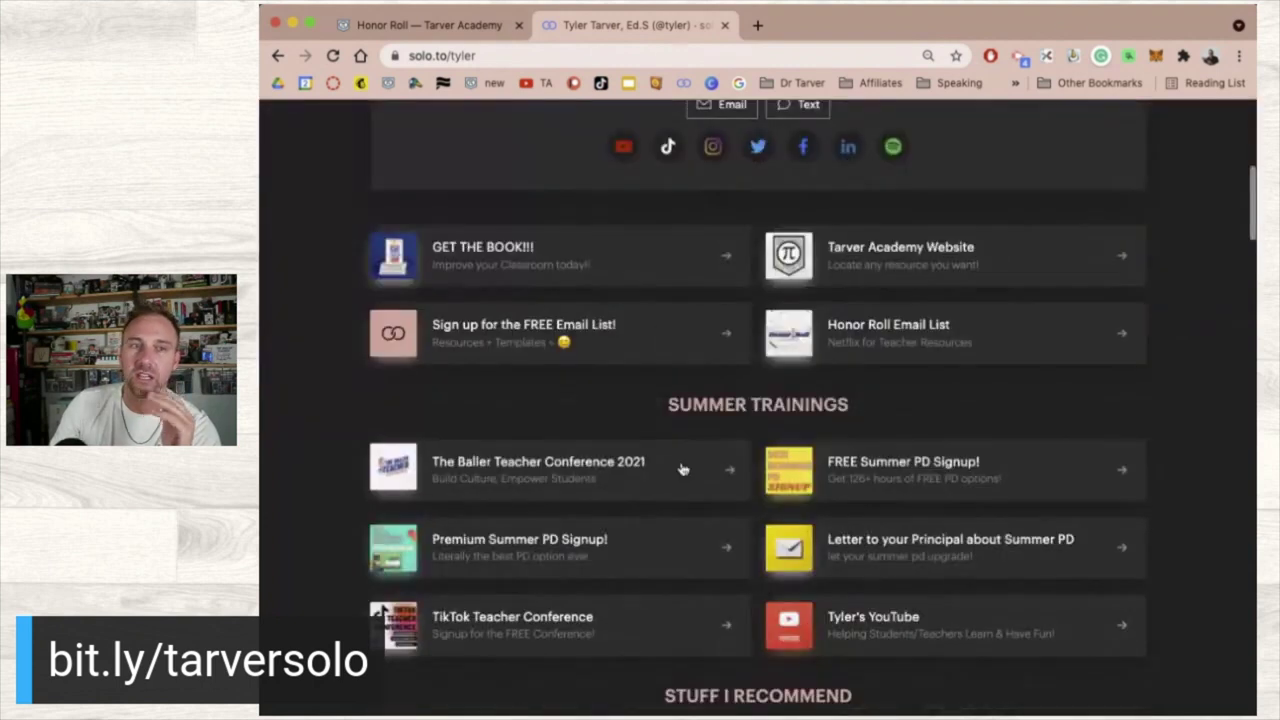
scroll(683, 469, down, 15)
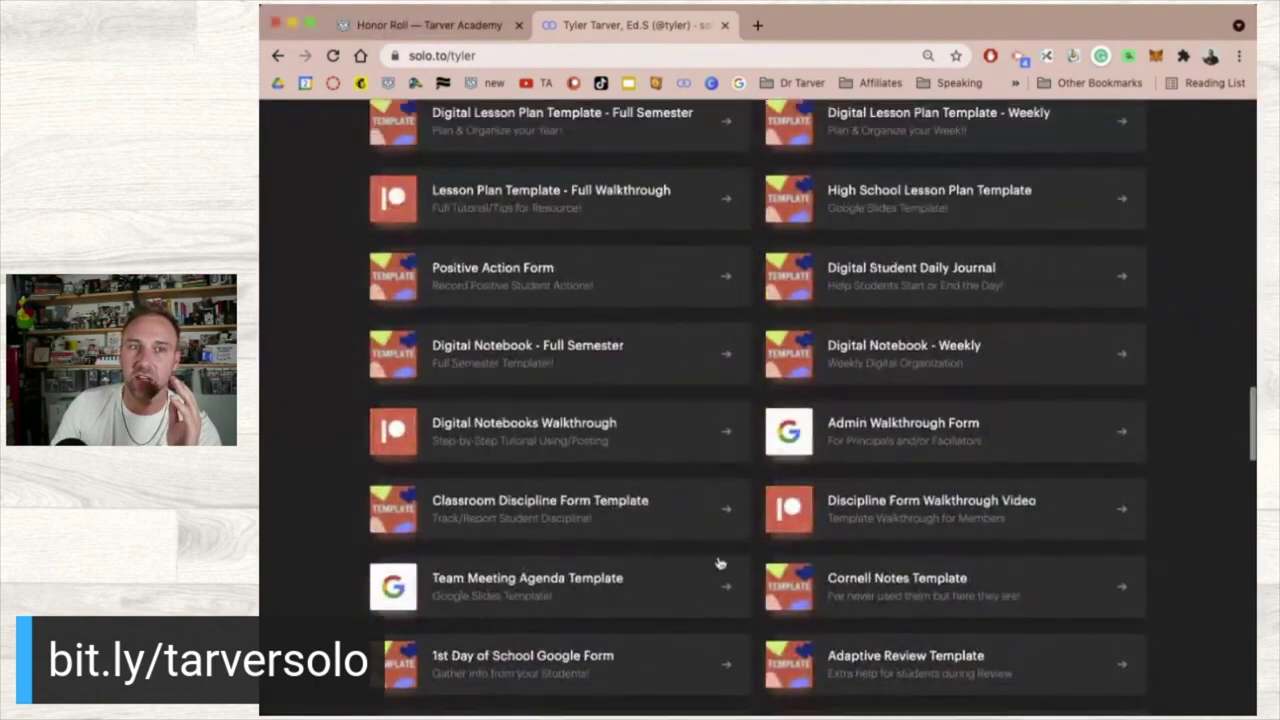
scroll(649, 318, up, 7)
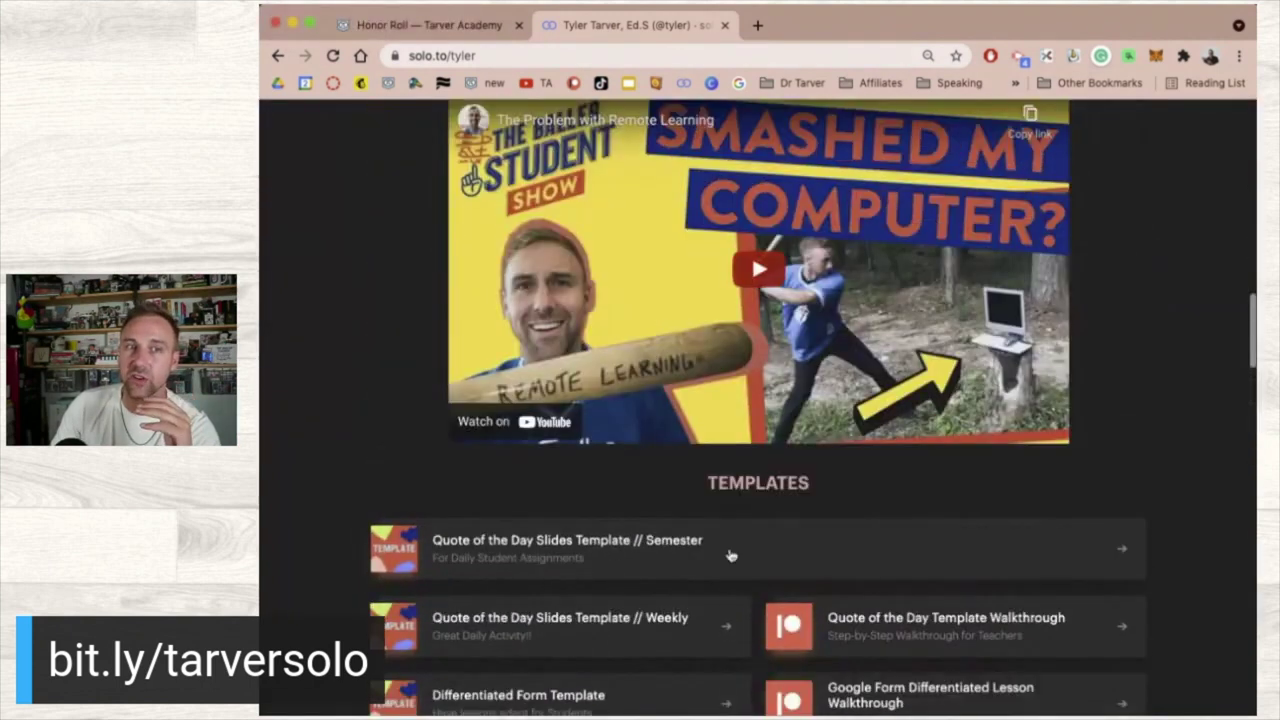
scroll(752, 505, down, 15)
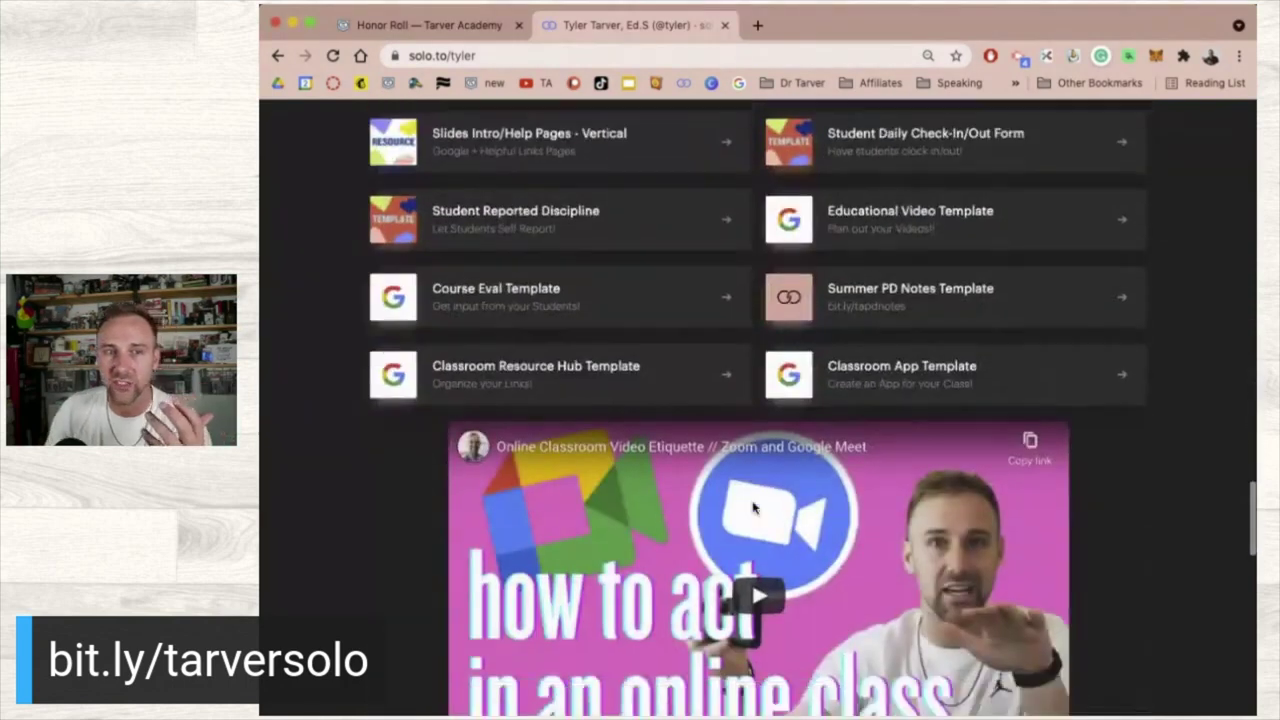
scroll(752, 506, down, 5)
scroll(748, 600, up, 18)
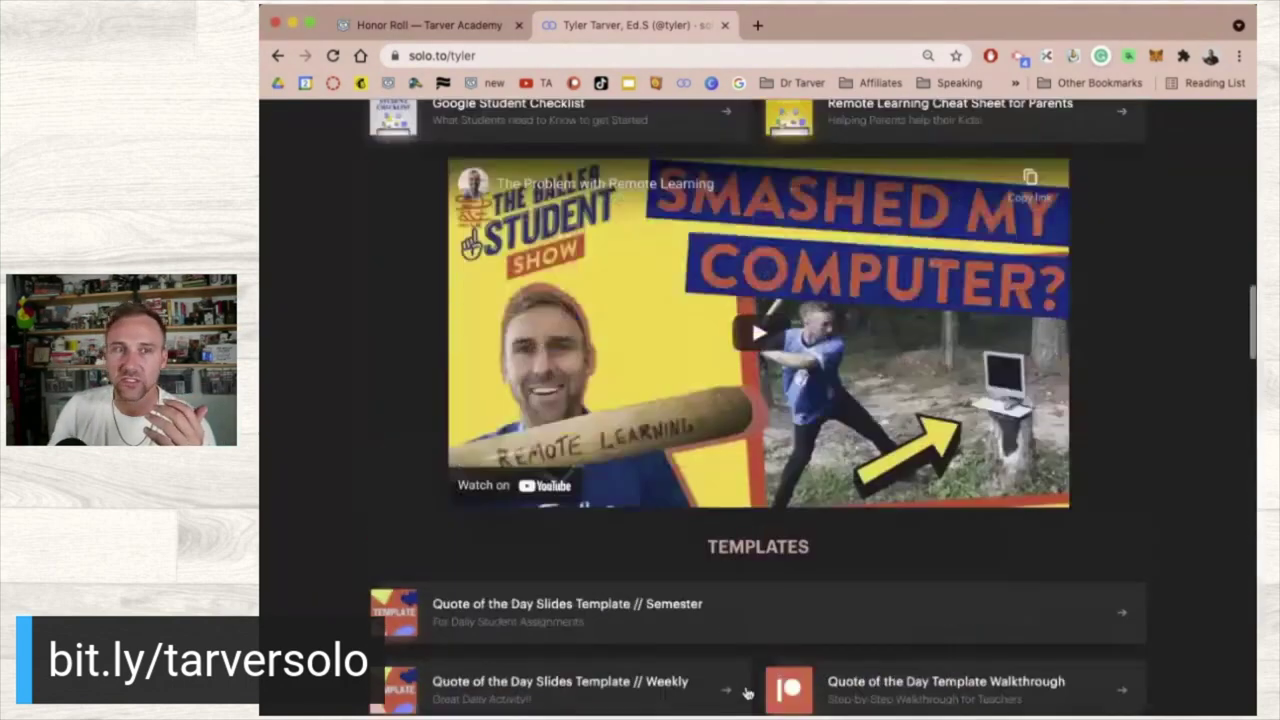
scroll(746, 693, up, 10)
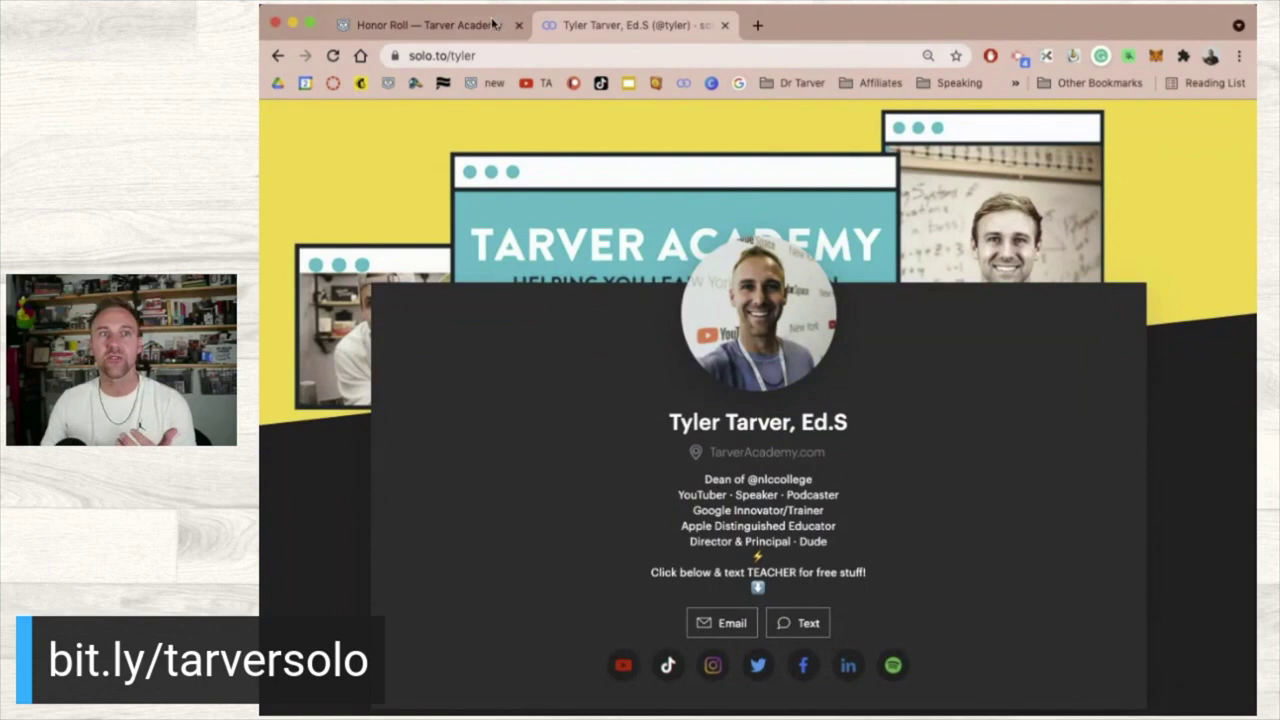
- In the Honor Roll tab, change the address to tarveracademy.com/resources and load it
click(492, 24)
click(512, 55)
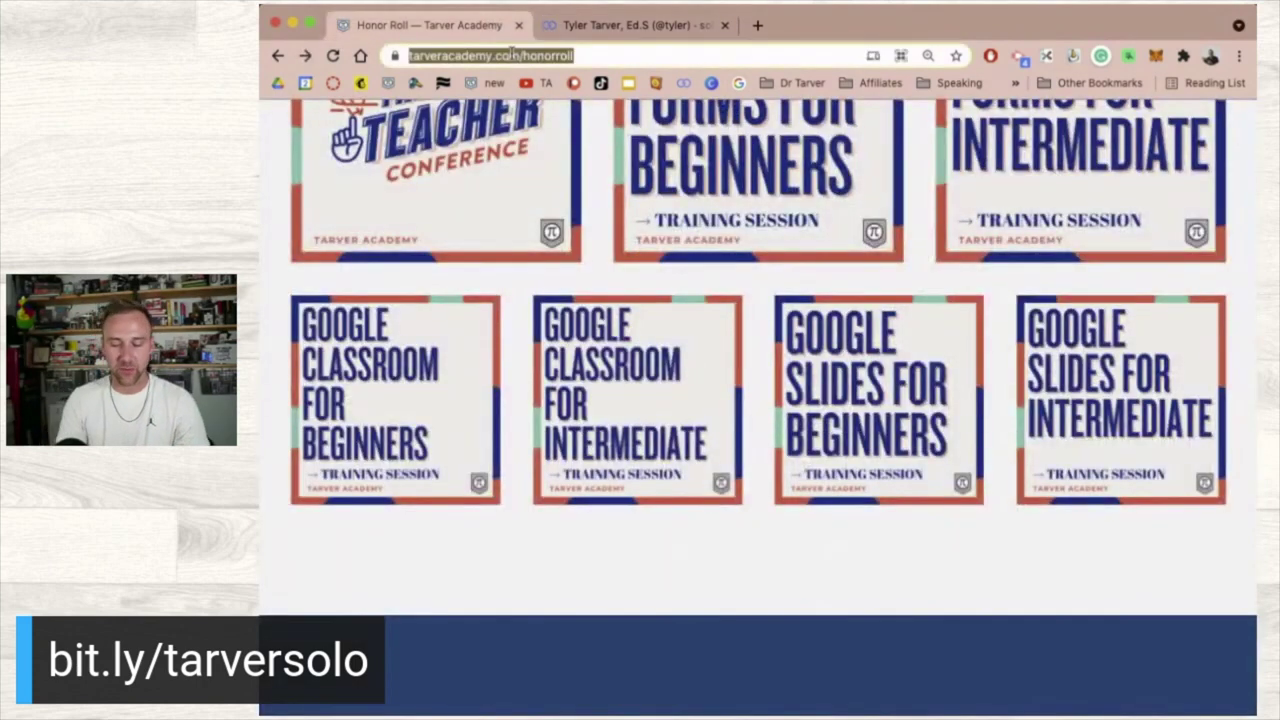
key(Right)
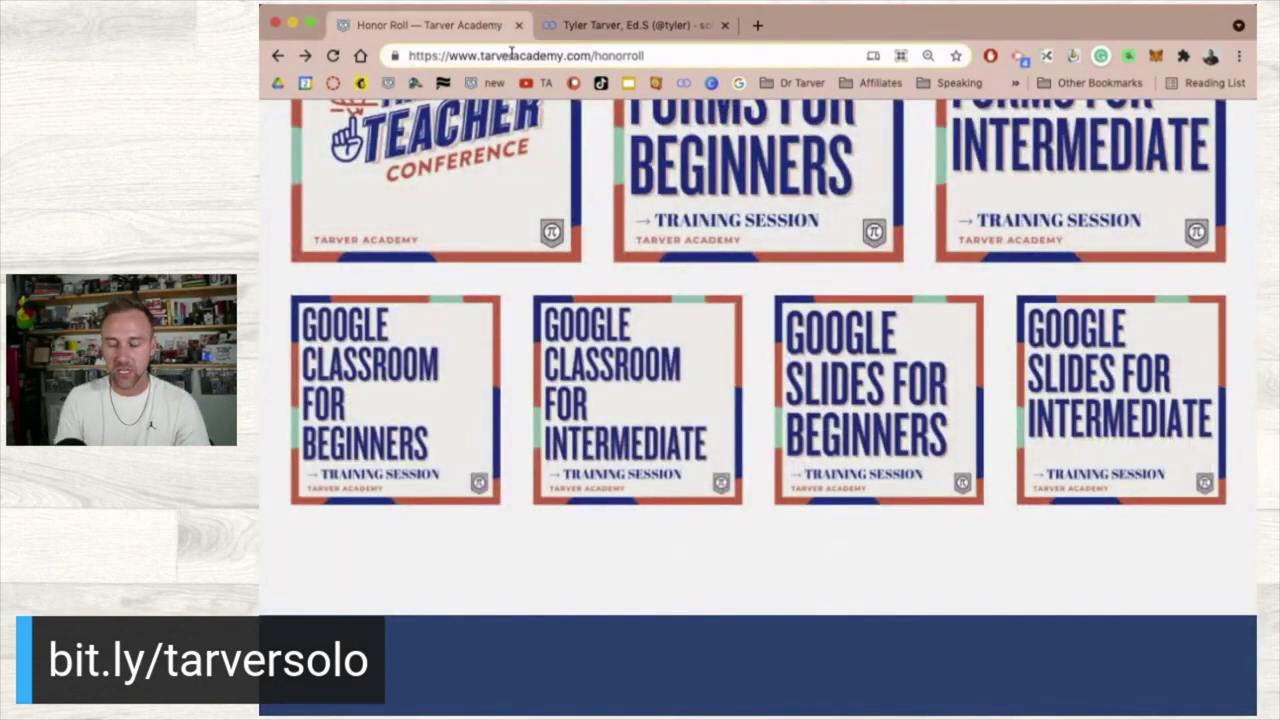
key(BackSpace)
key(BackSpace)
key(BackSpace)
key(BackSpace)
key(BackSpace)
key(BackSpace)
key(BackSpace)
key(BackSpace)
key(BackSpace)
text(resour)
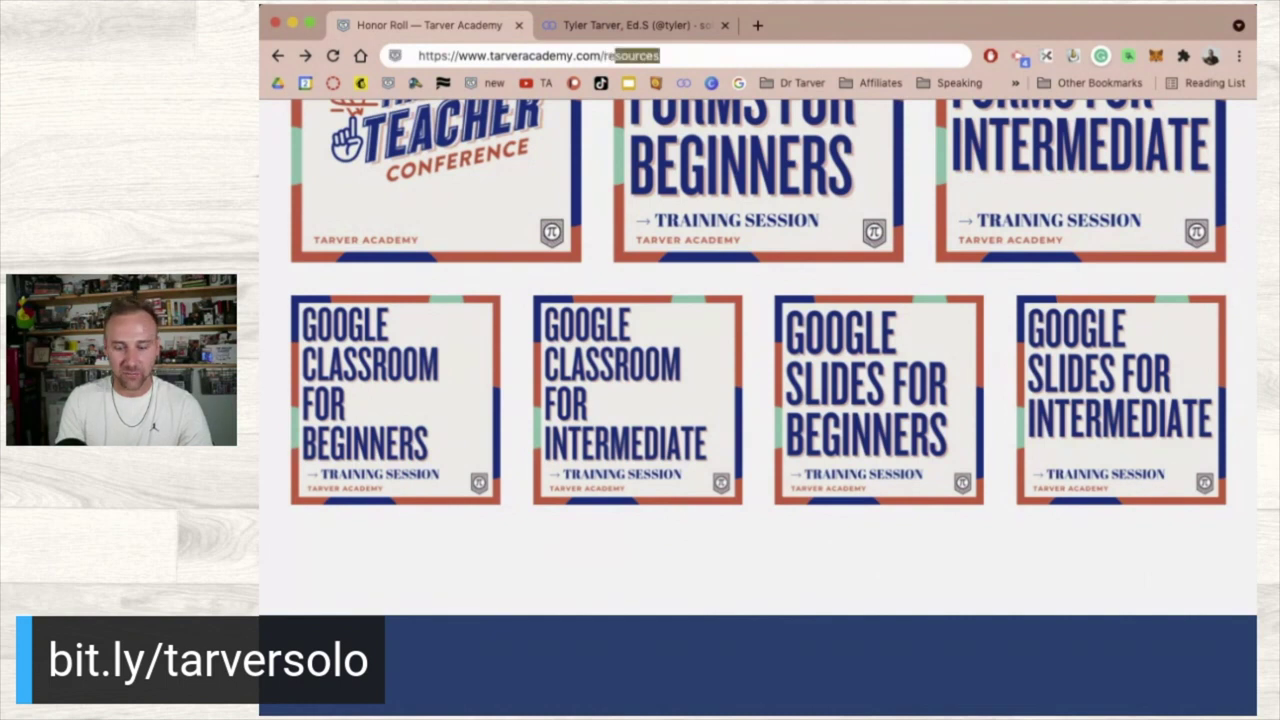
text(ces)
key(Return)
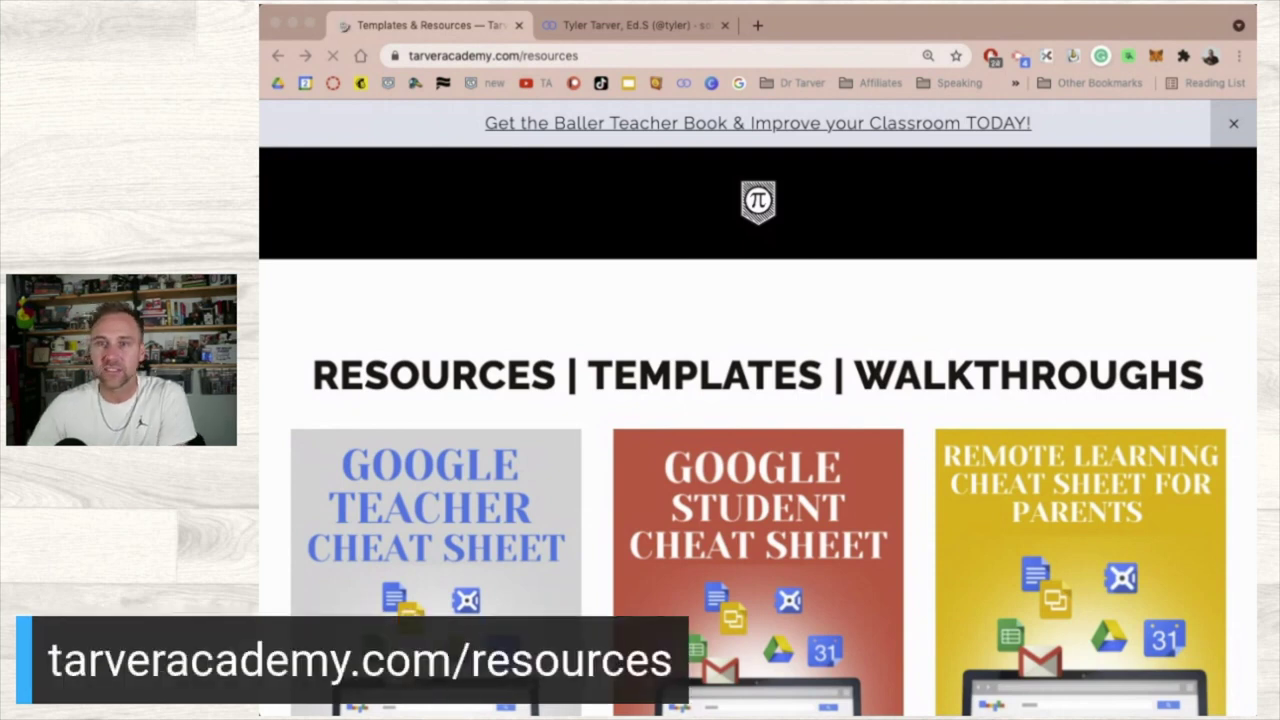
- Scroll down the resources page and open the Google Teacher Cheat Sheet's Doc Version
scroll(808, 512, down, 2)
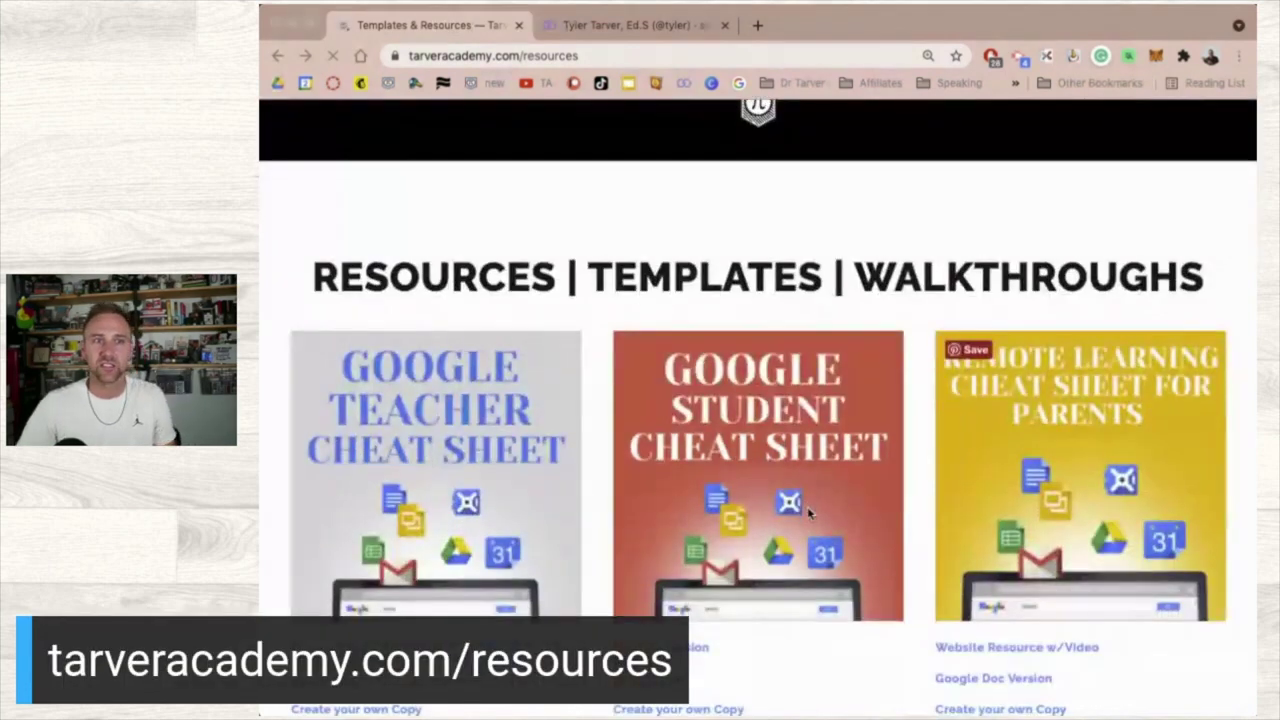
scroll(807, 506, down, 2)
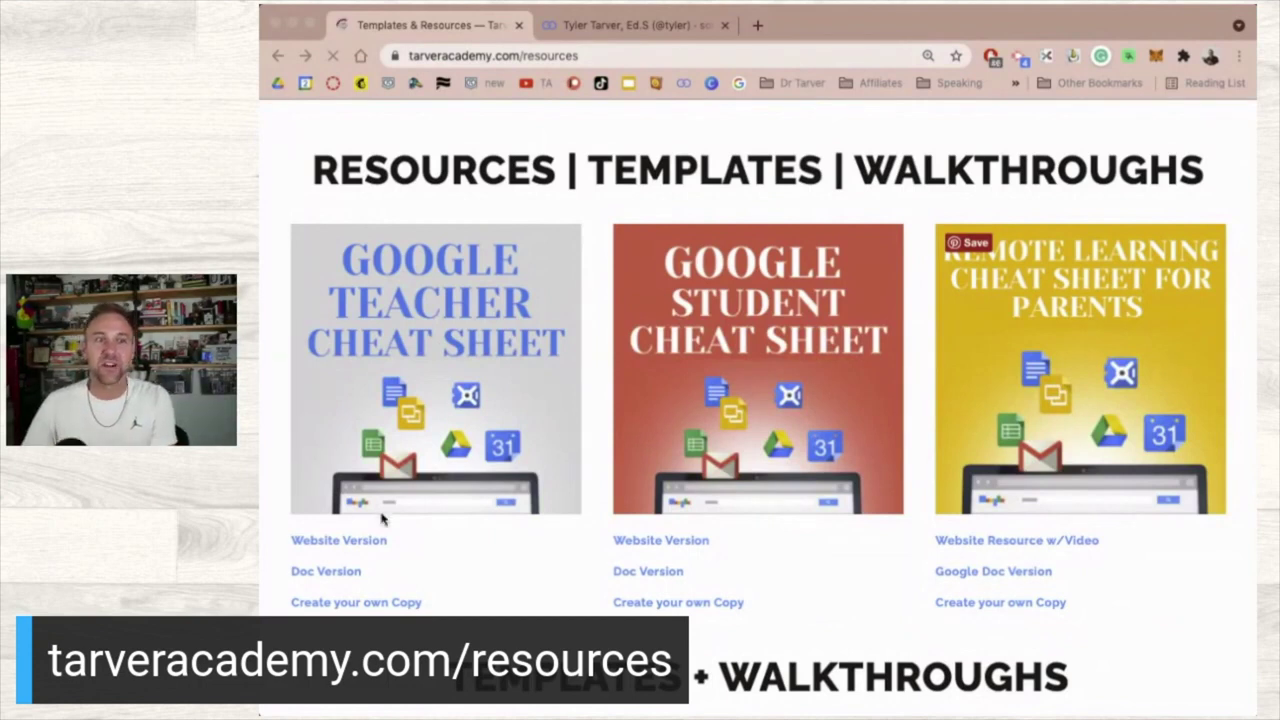
click(340, 572)
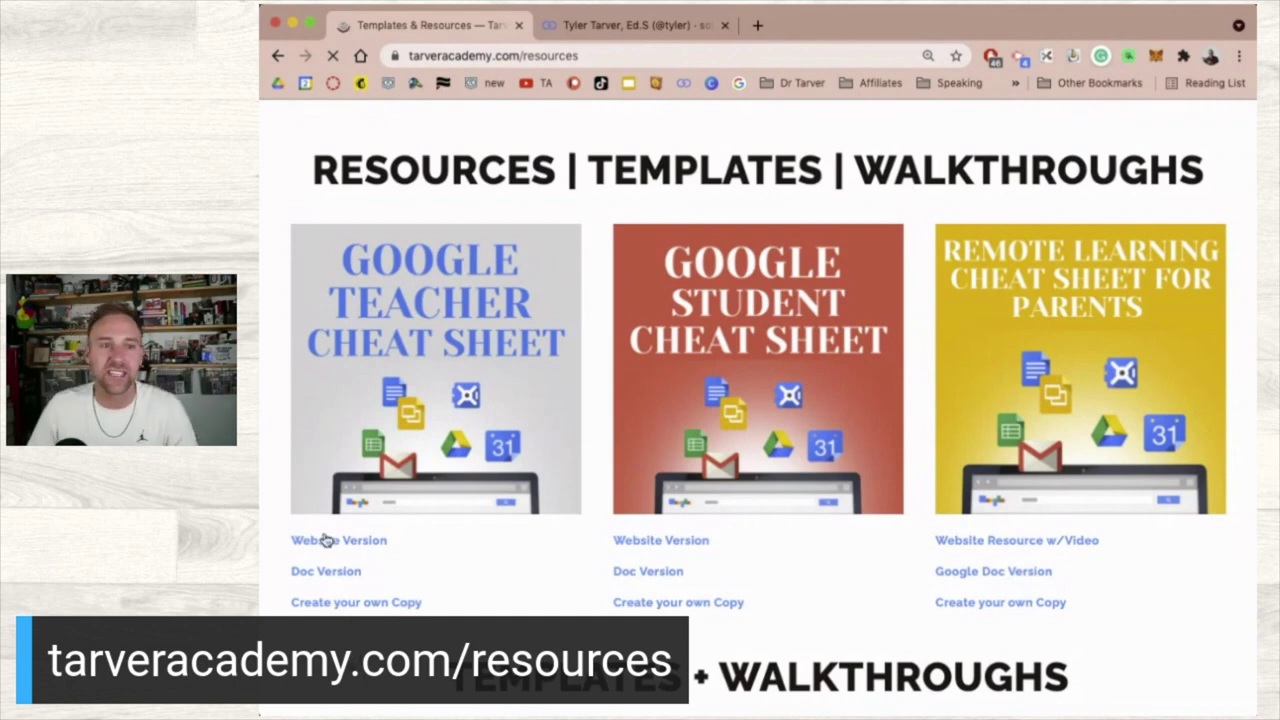
click(325, 571)
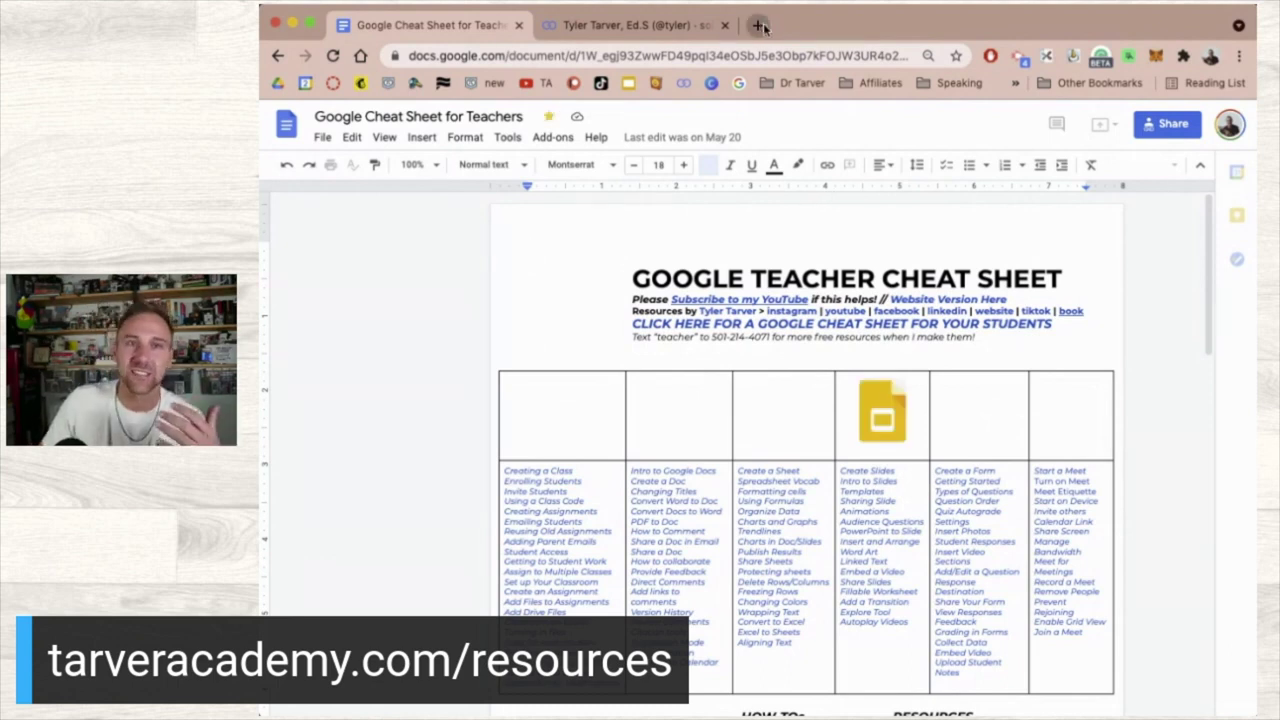
click(758, 25)
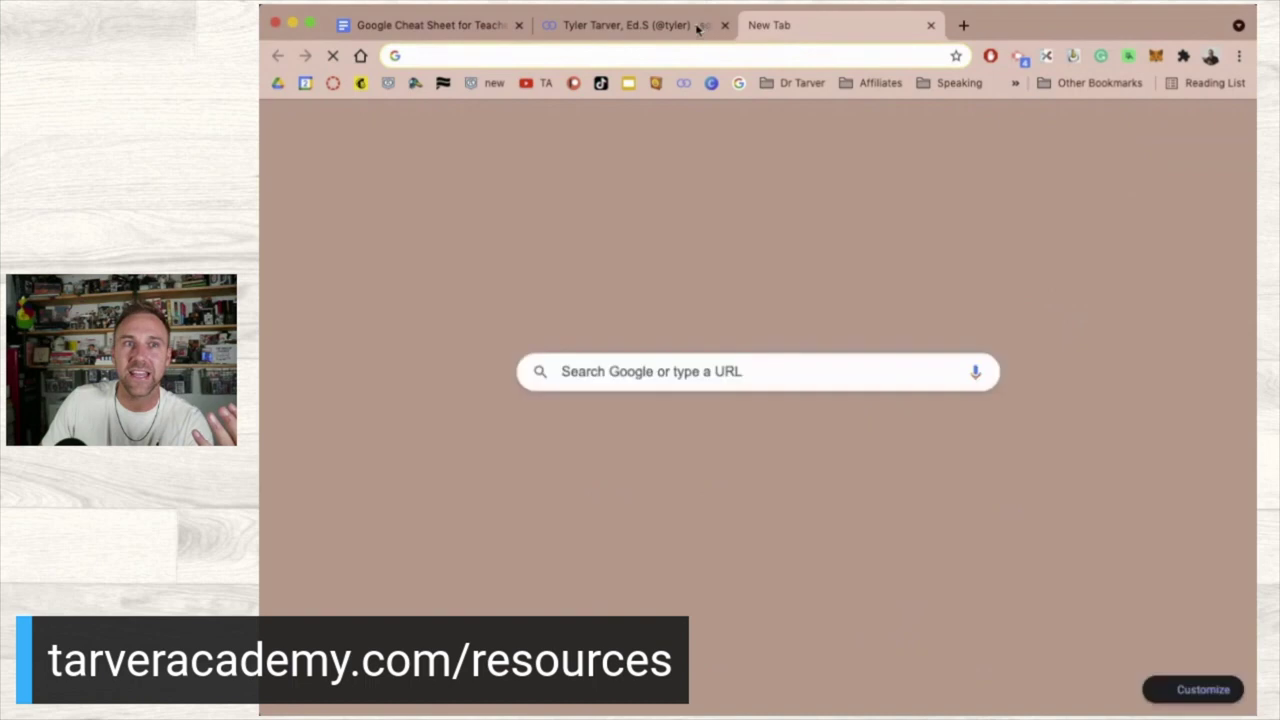
drag(680, 32, 660, 33)
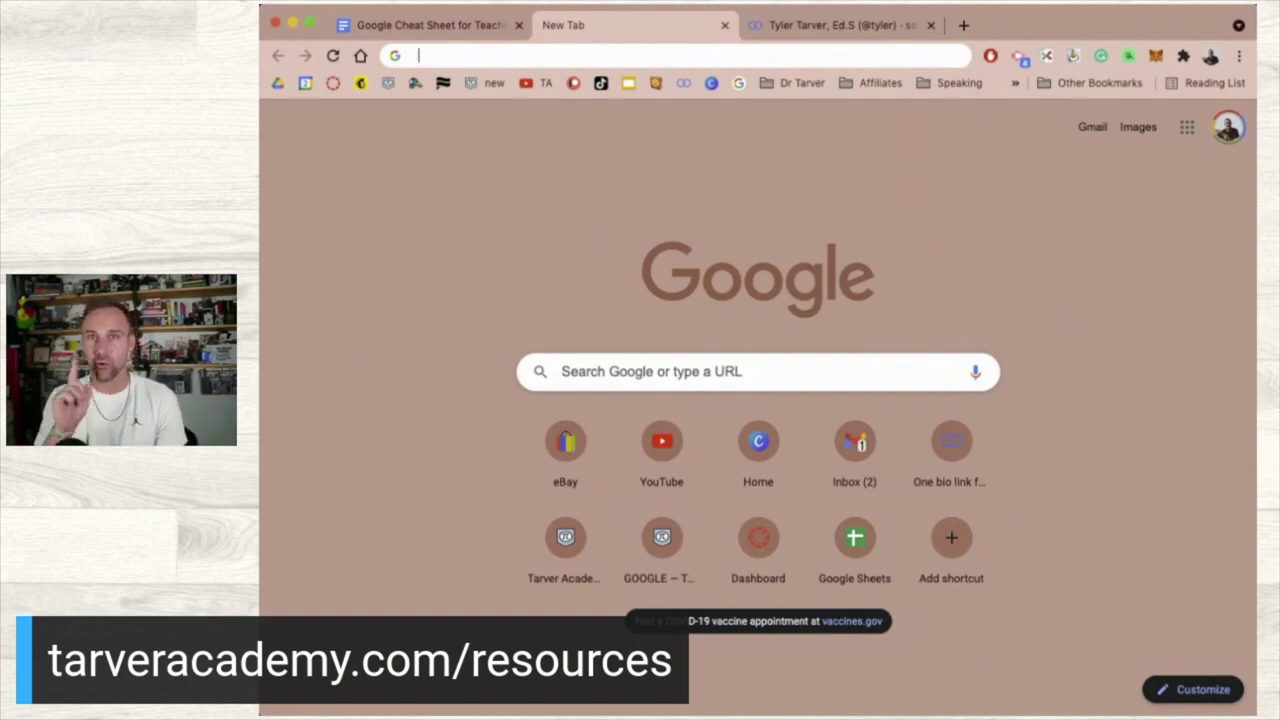
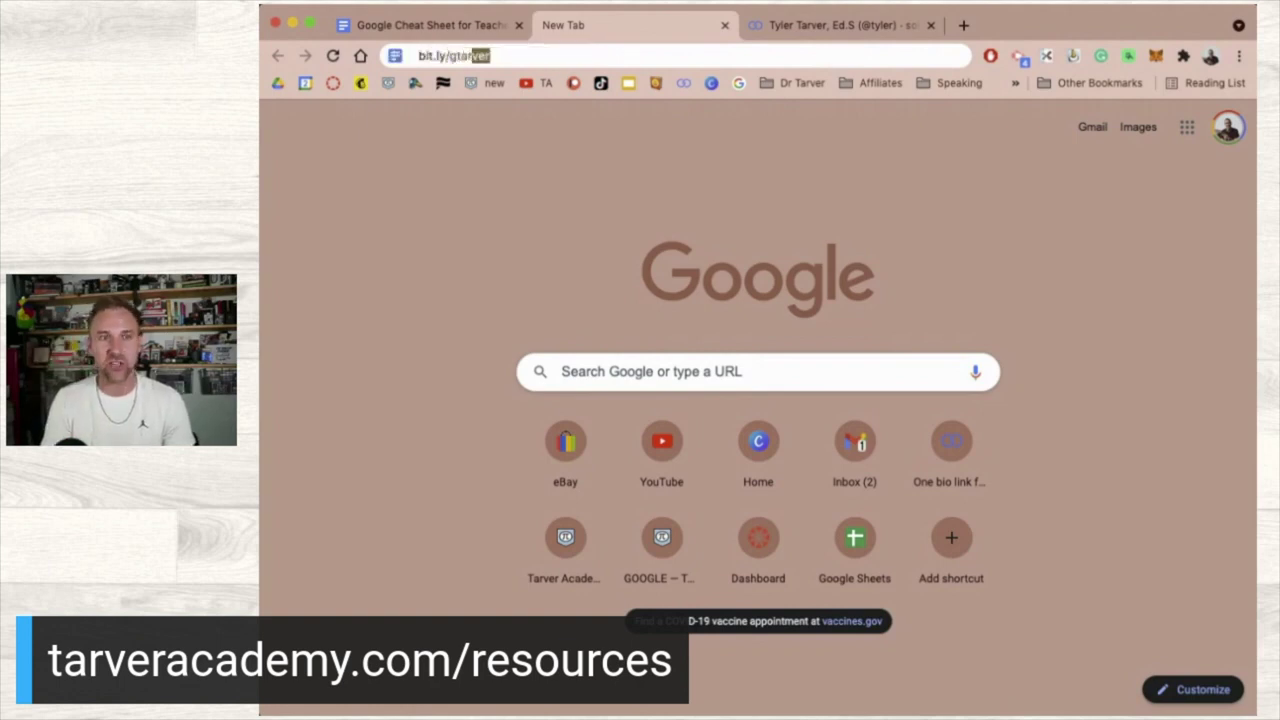
key(Return)
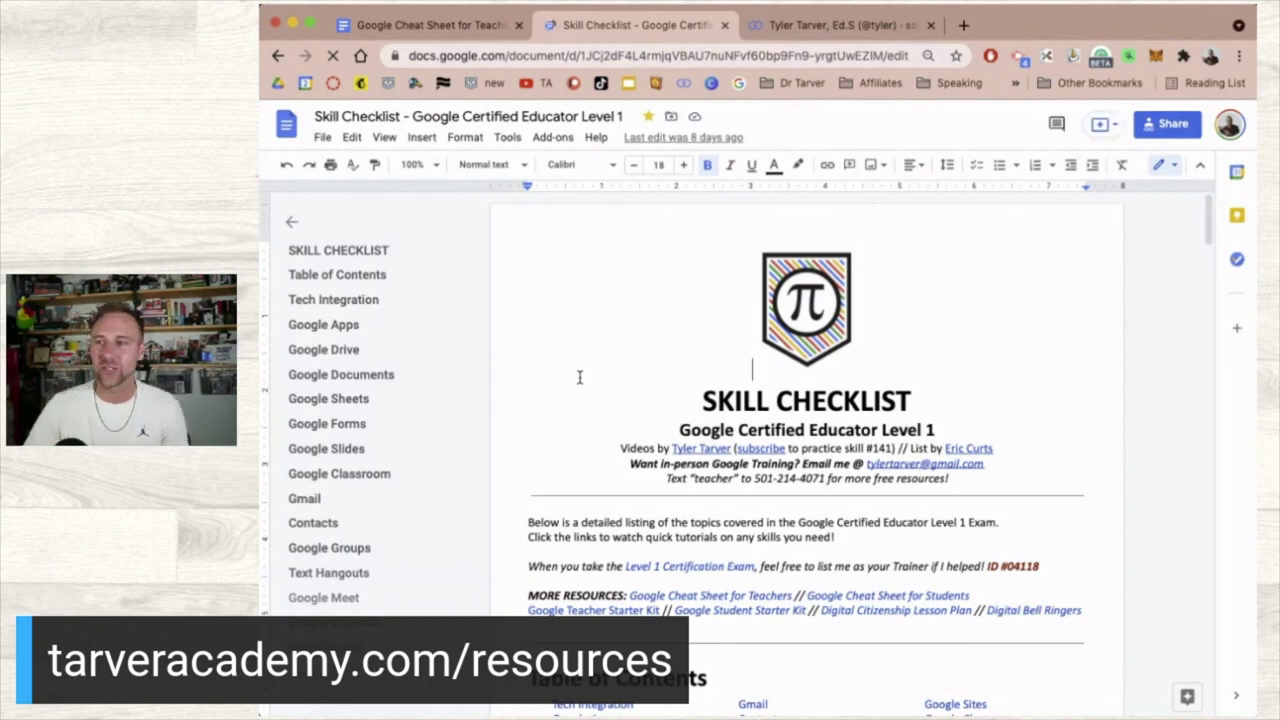
click(297, 226)
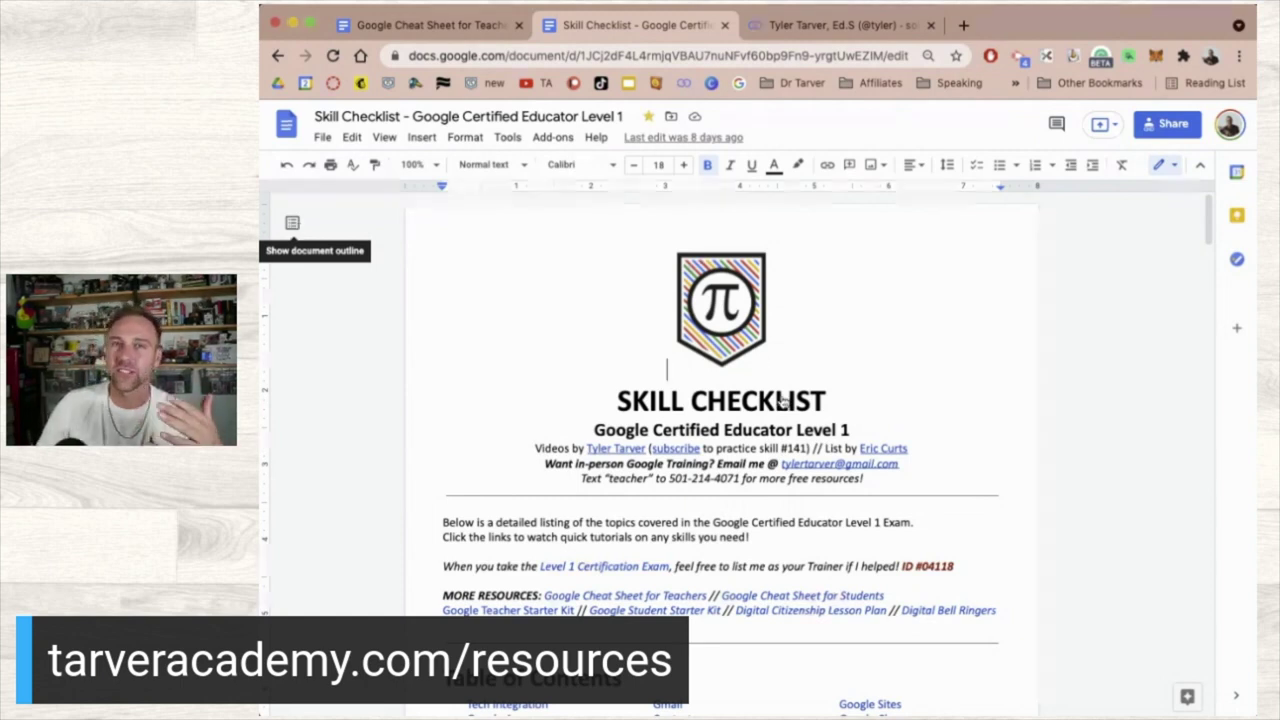
- Scroll through the Skill Checklist, return toward the top, and open its version history
scroll(783, 400, down, 3)
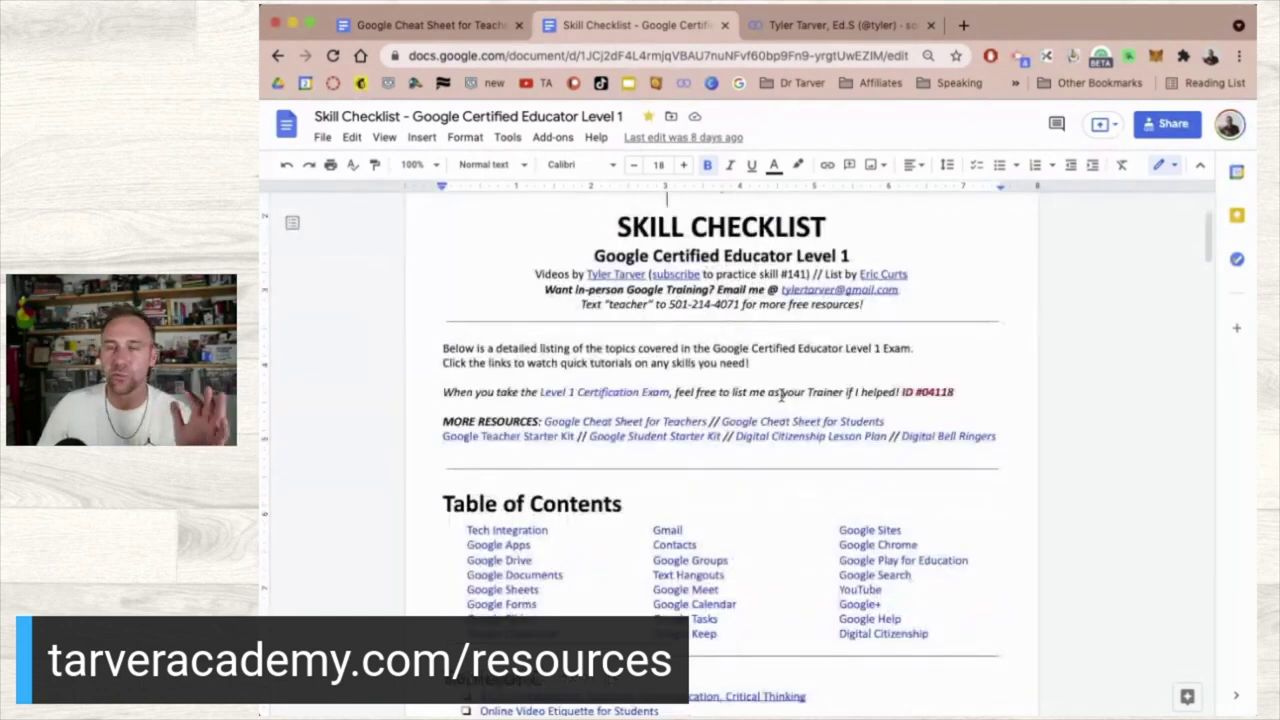
scroll(783, 395, down, 5)
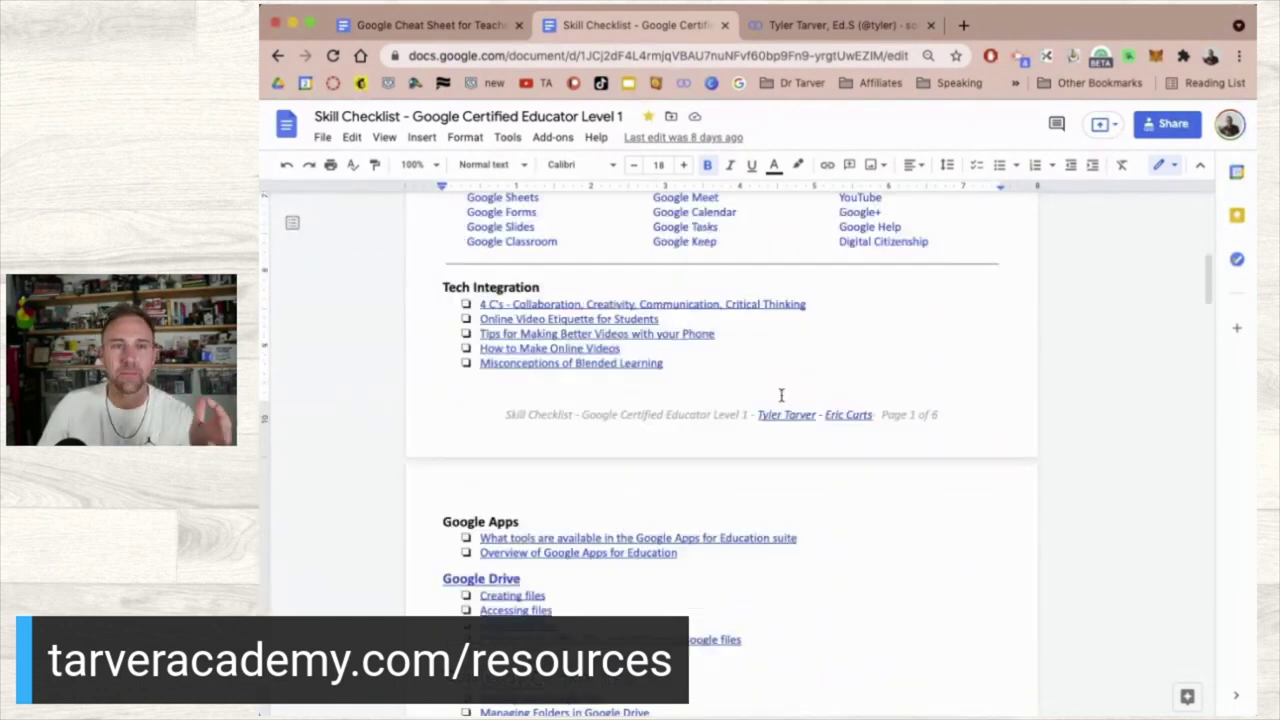
scroll(781, 395, down, 4)
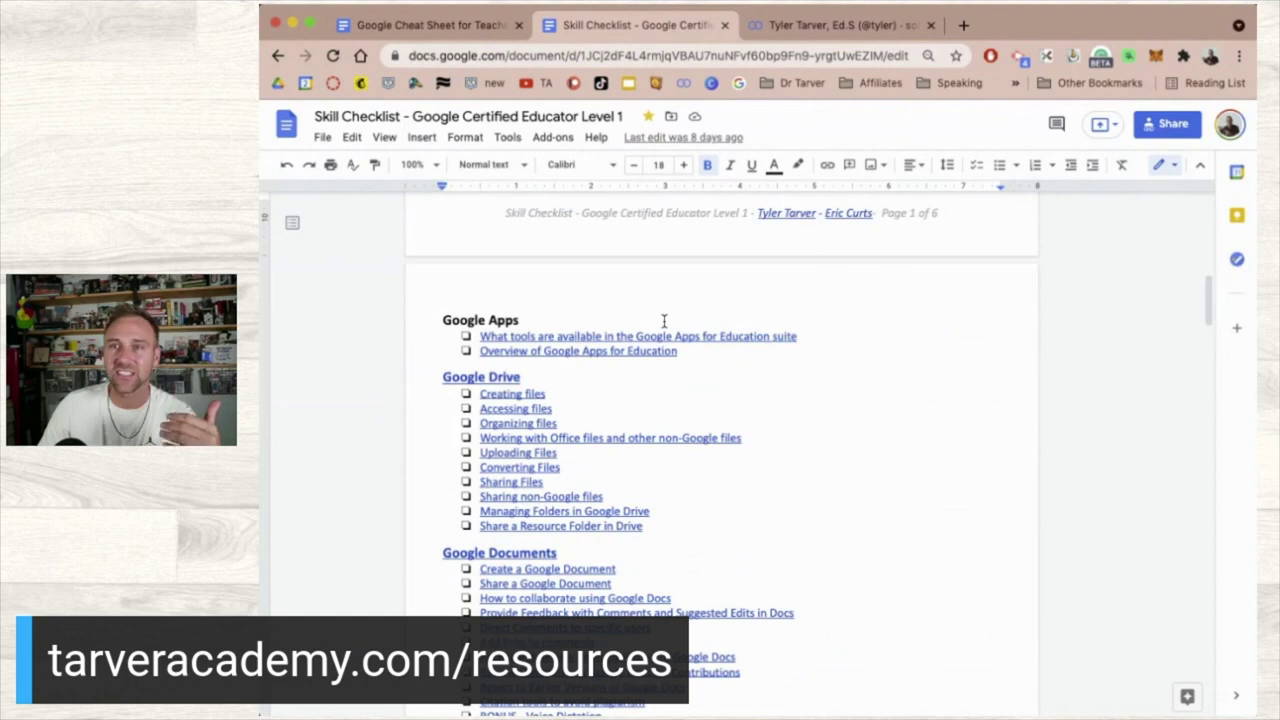
scroll(663, 320, down, 2)
scroll(663, 320, down, 3)
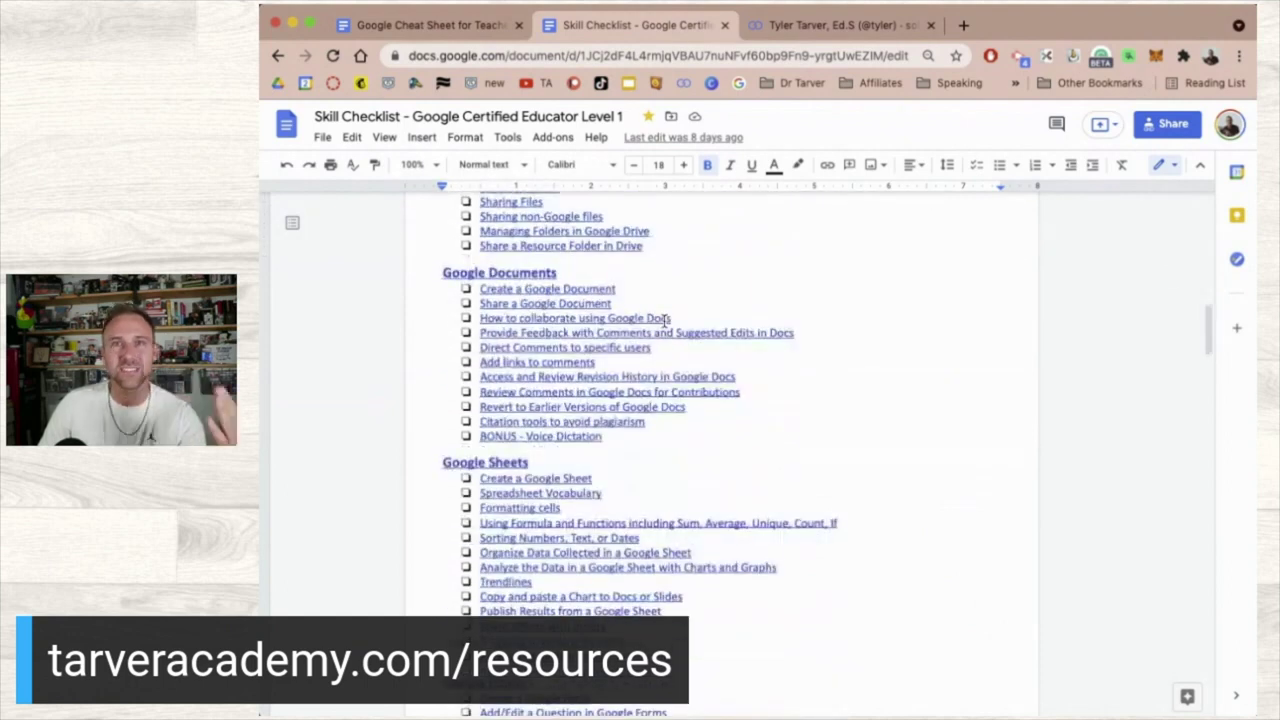
scroll(665, 318, up, 6)
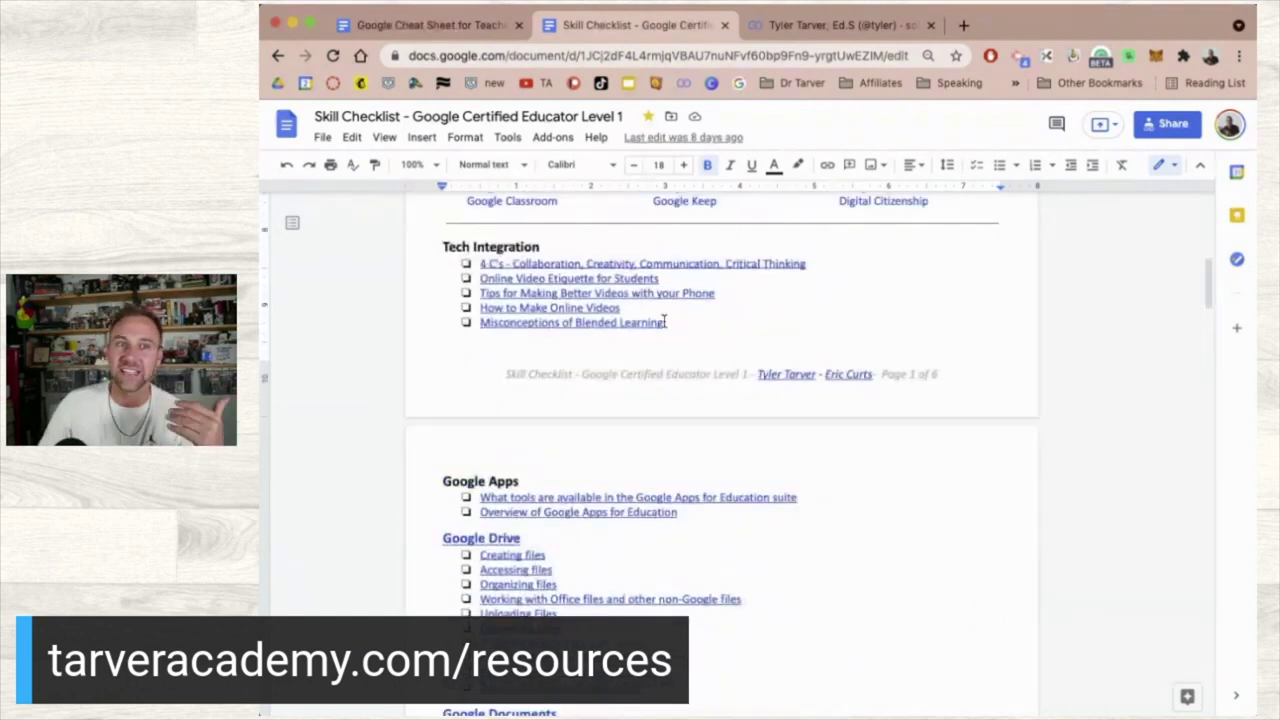
scroll(665, 320, up, 8)
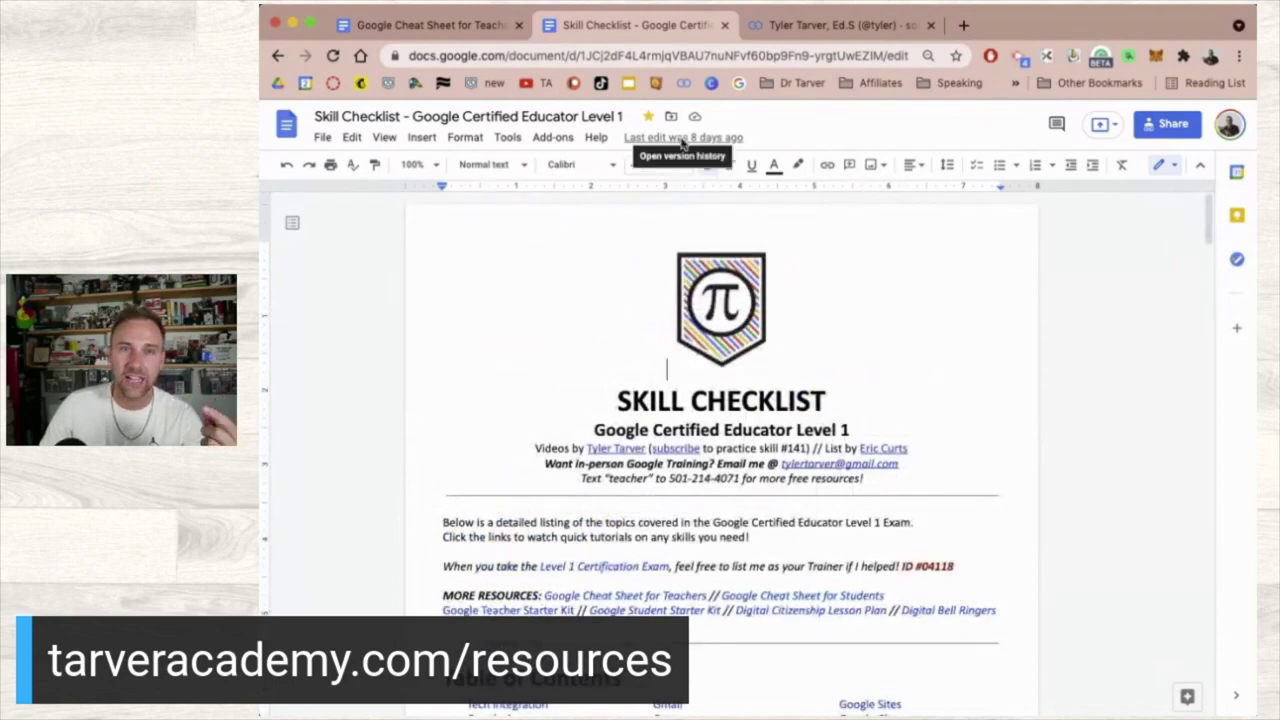
click(683, 140)
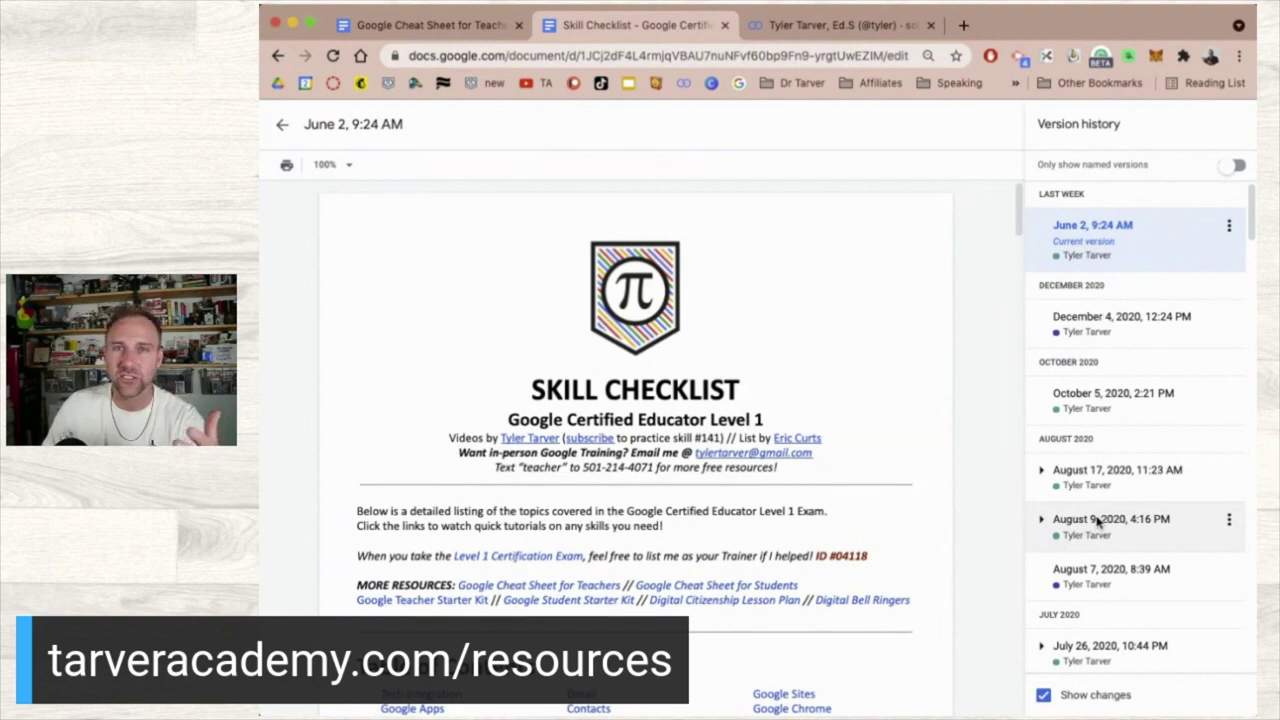
- Review the February 22, 2017 version of the Skill Checklist, then exit version history
scroll(1098, 521, down, 4)
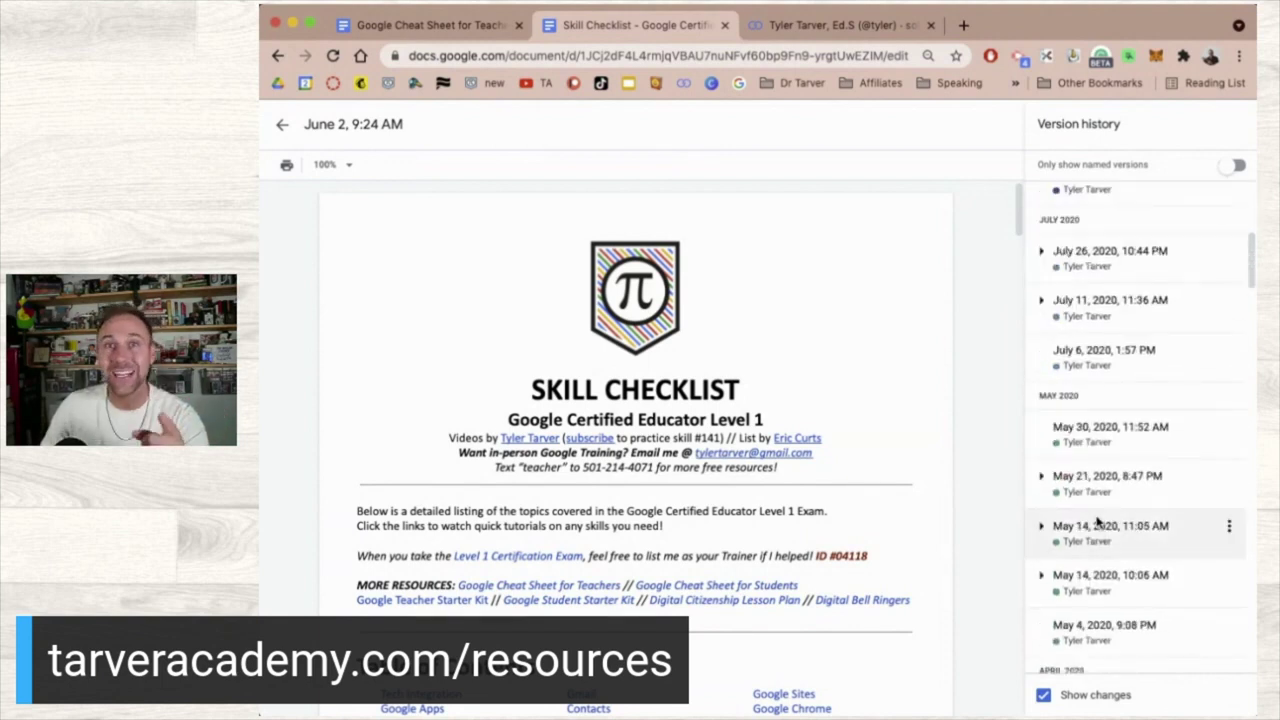
scroll(1098, 521, down, 15)
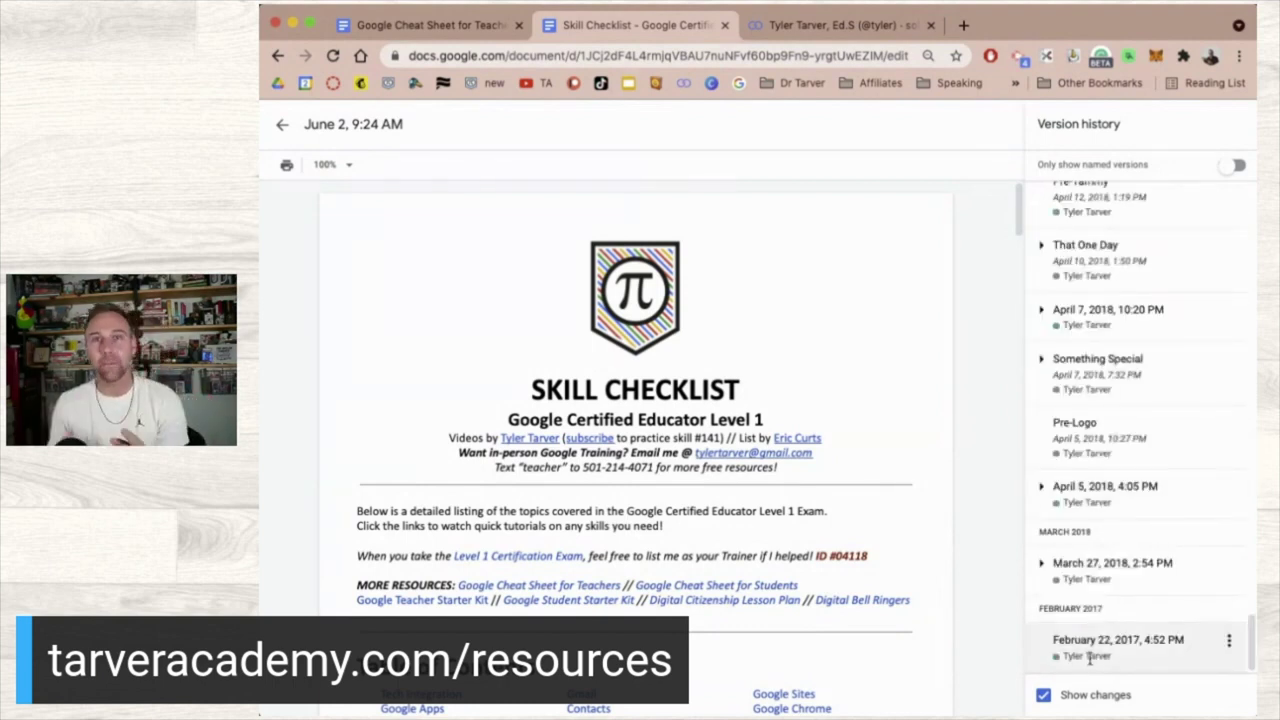
click(1090, 657)
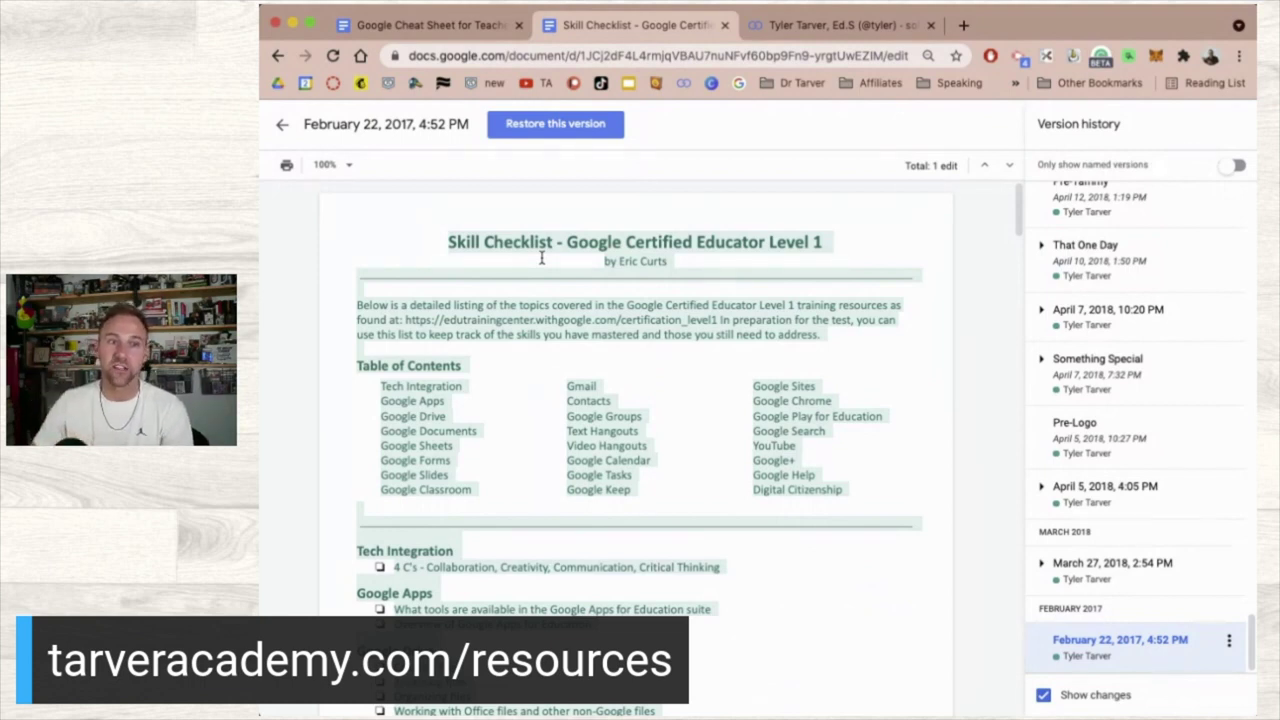
scroll(469, 443, down, 2)
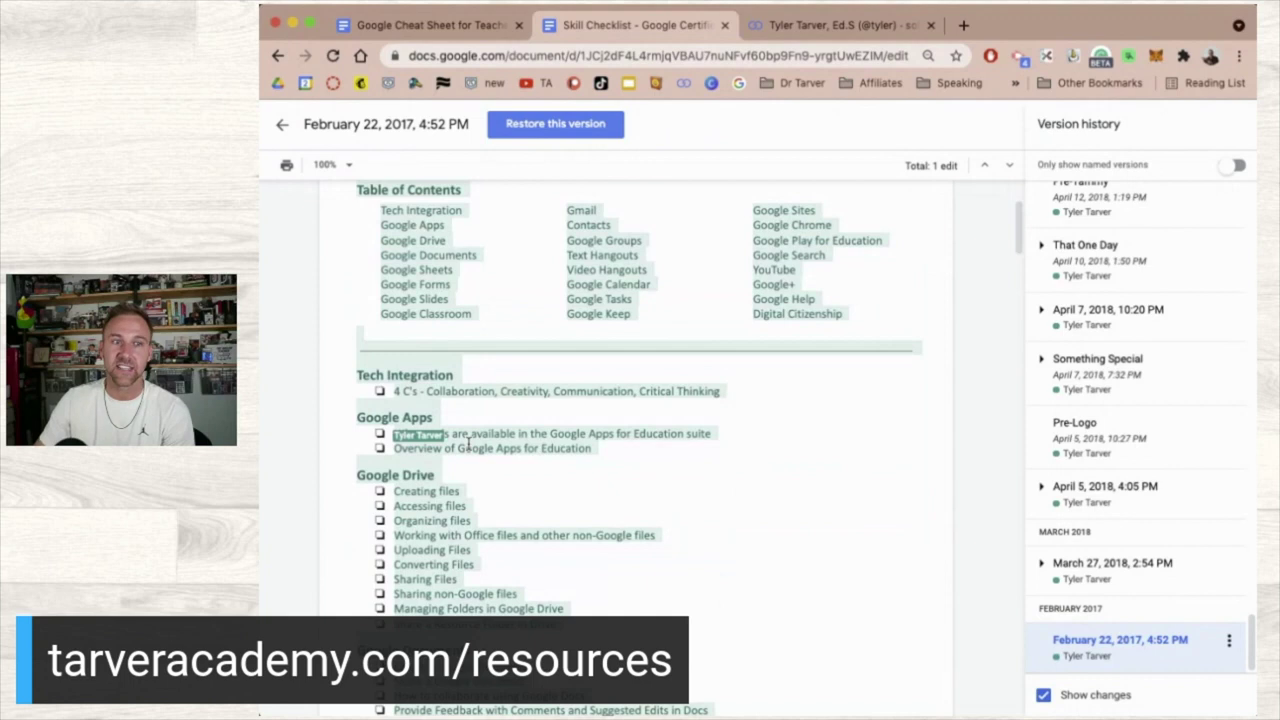
scroll(469, 447, down, 10)
scroll(469, 447, down, 5)
scroll(469, 445, down, 3)
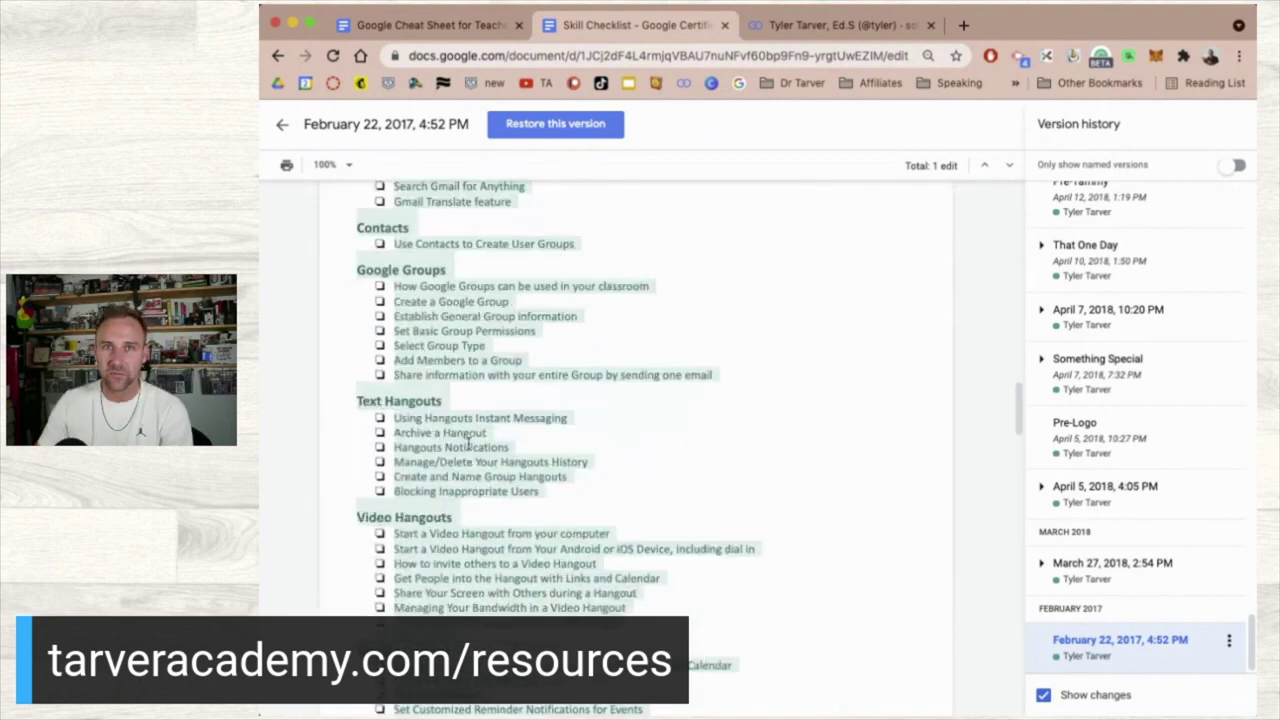
scroll(469, 447, up, 20)
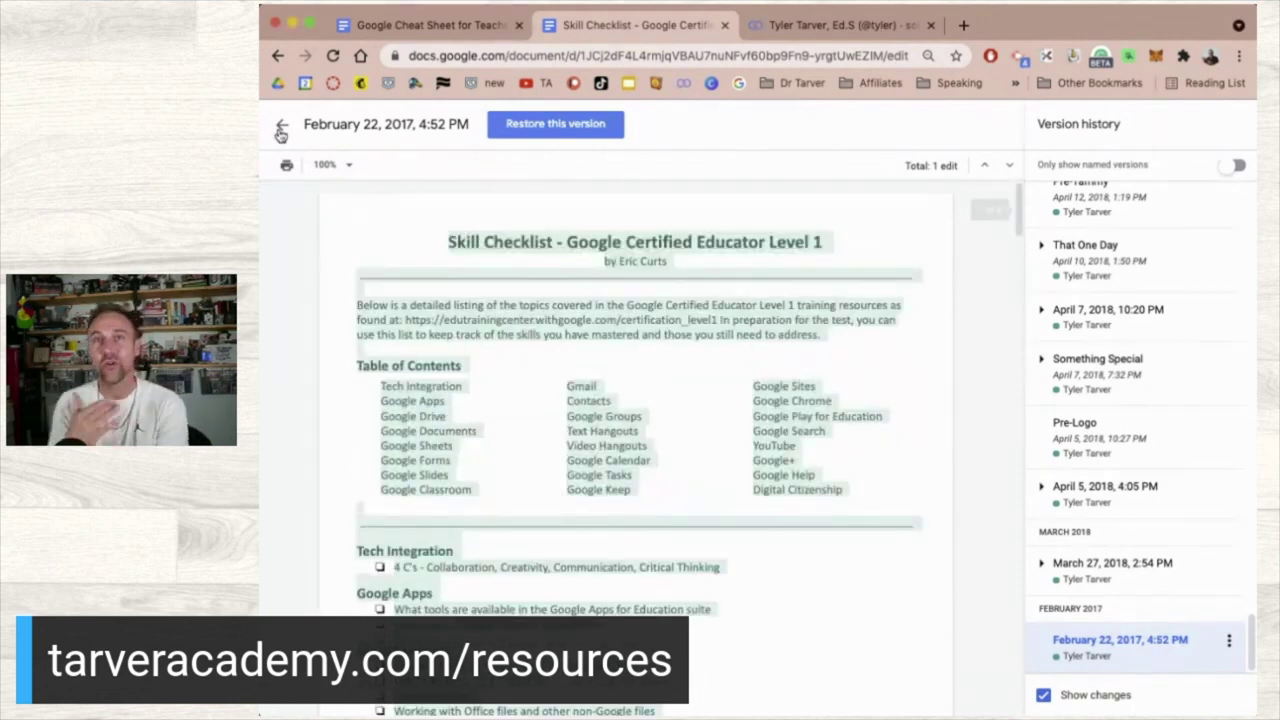
click(282, 130)
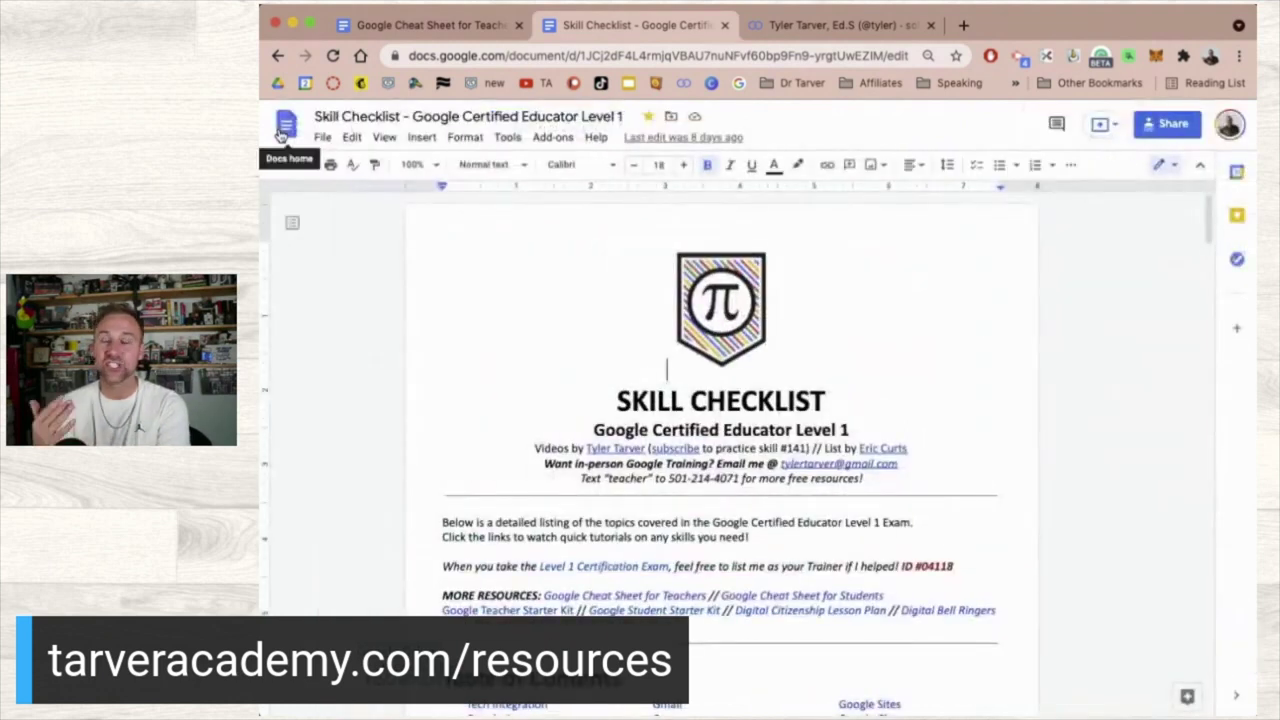
scroll(700, 371, down, 15)
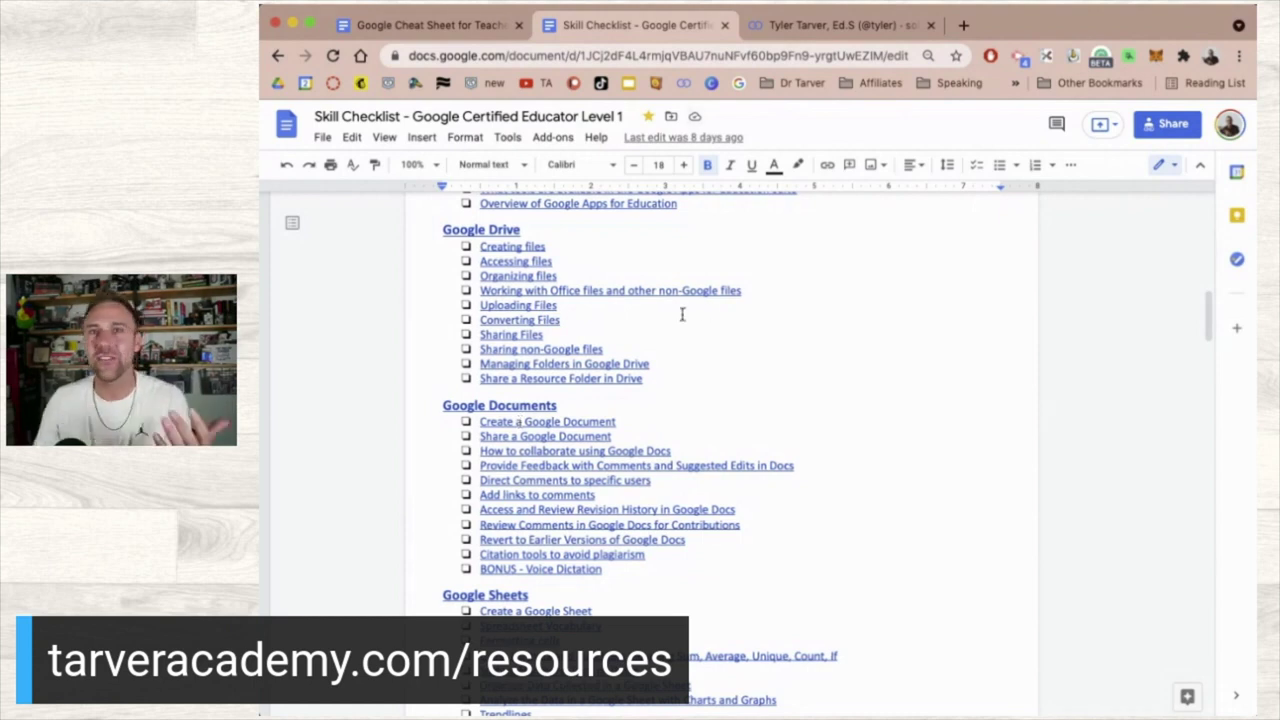
key(super+Up)
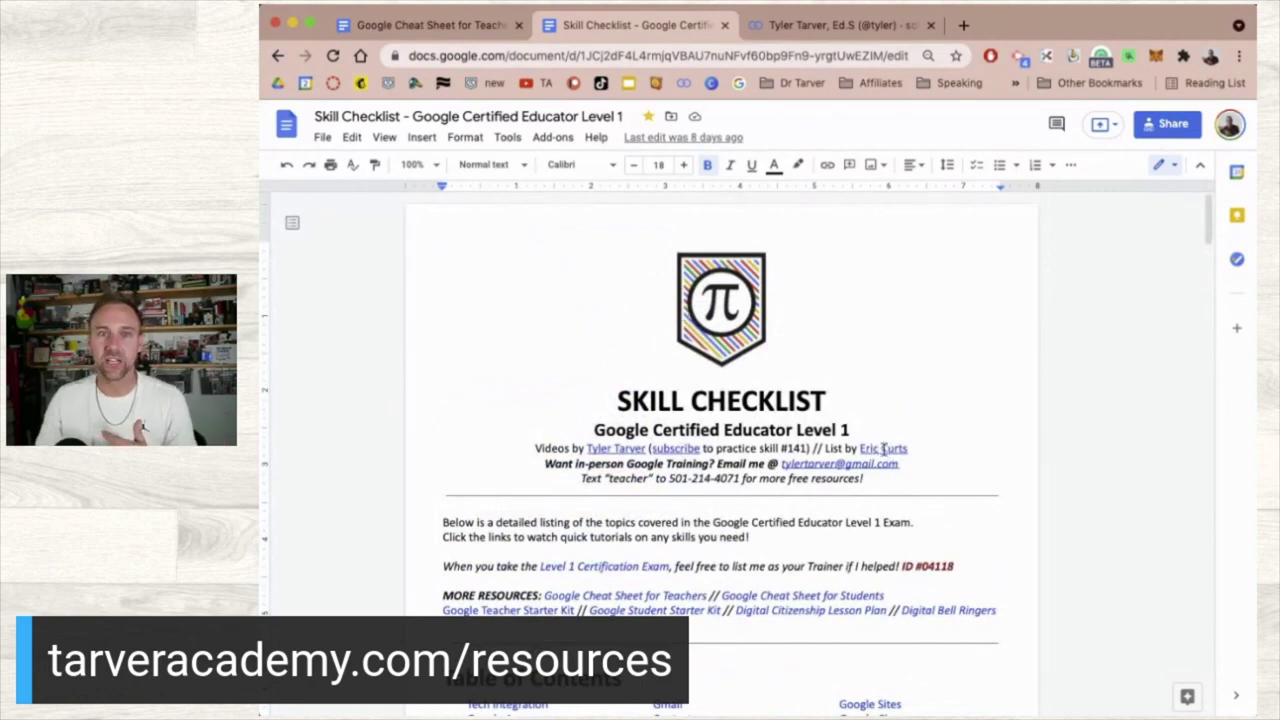
click(883, 449)
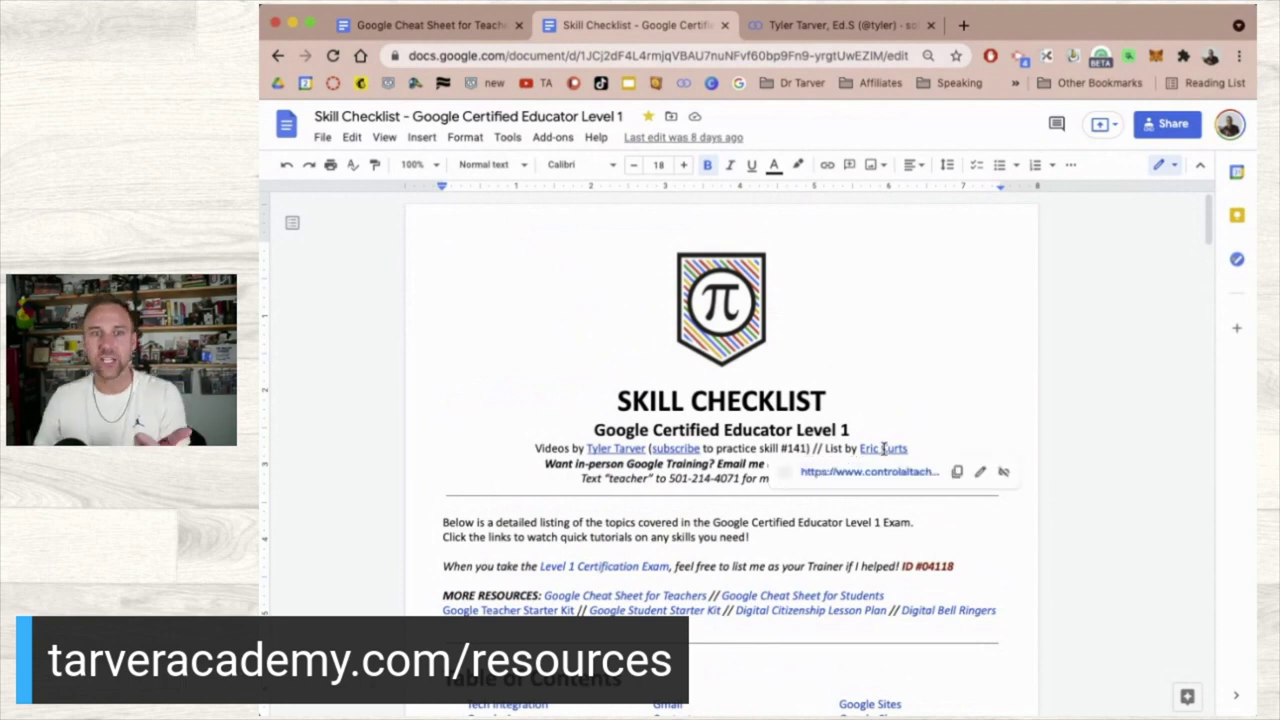
click(827, 472)
scroll(572, 482, down, 15)
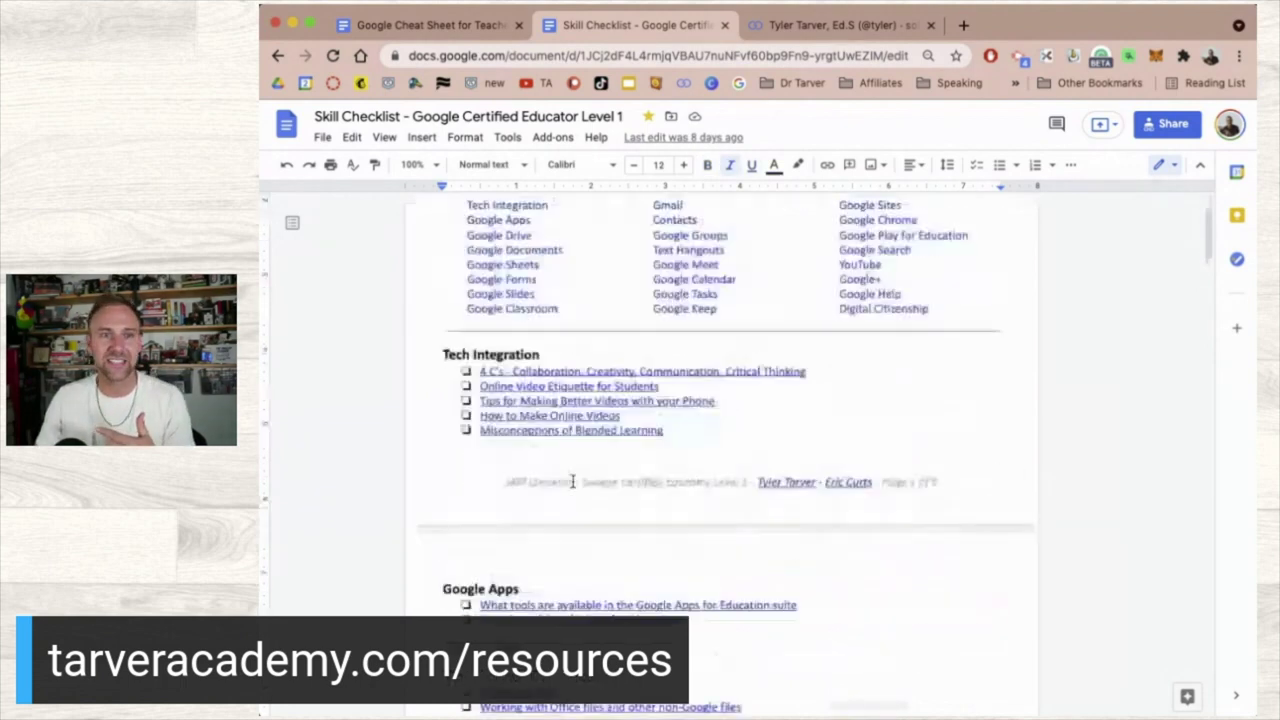
scroll(572, 482, down, 5)
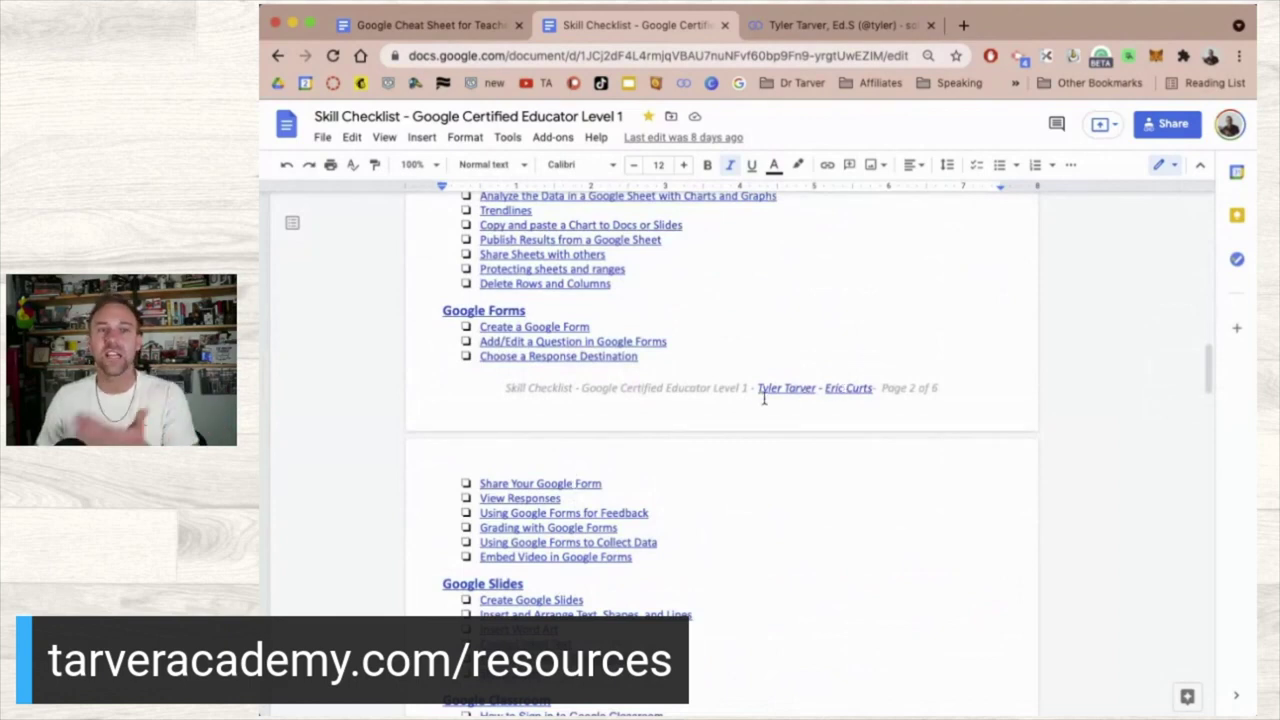
scroll(772, 398, up, 10)
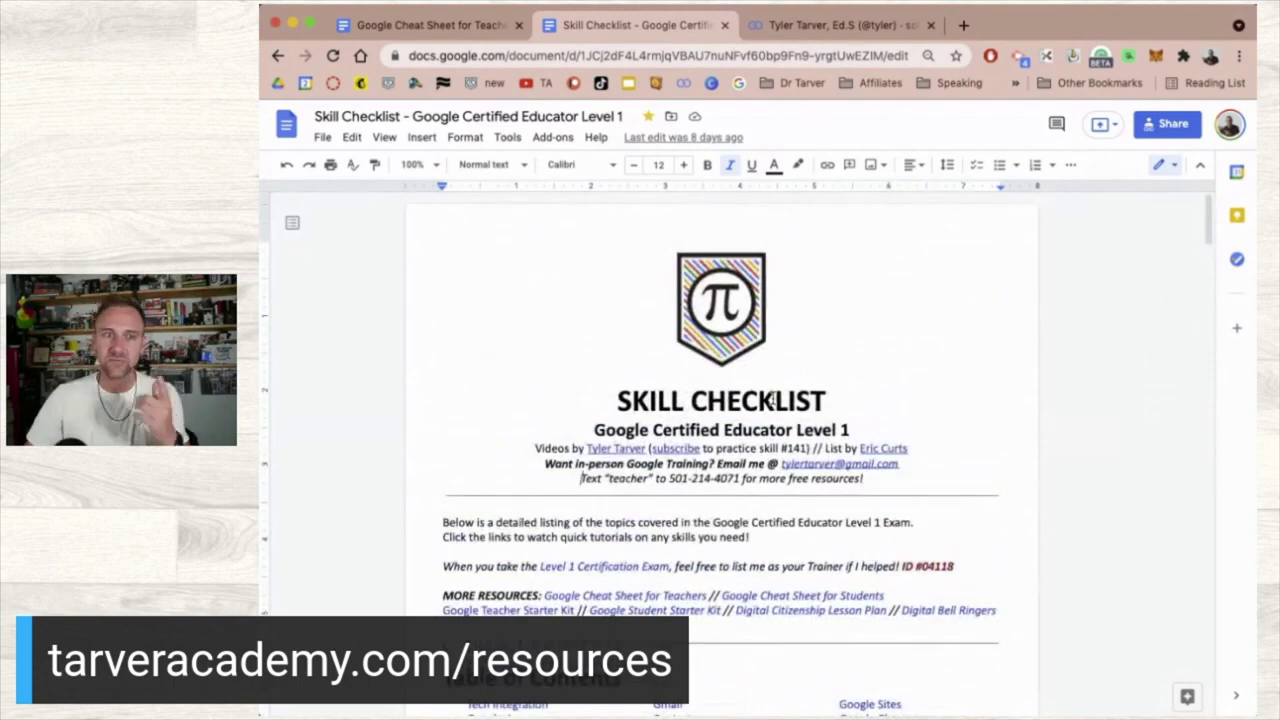
scroll(643, 465, down, 1)
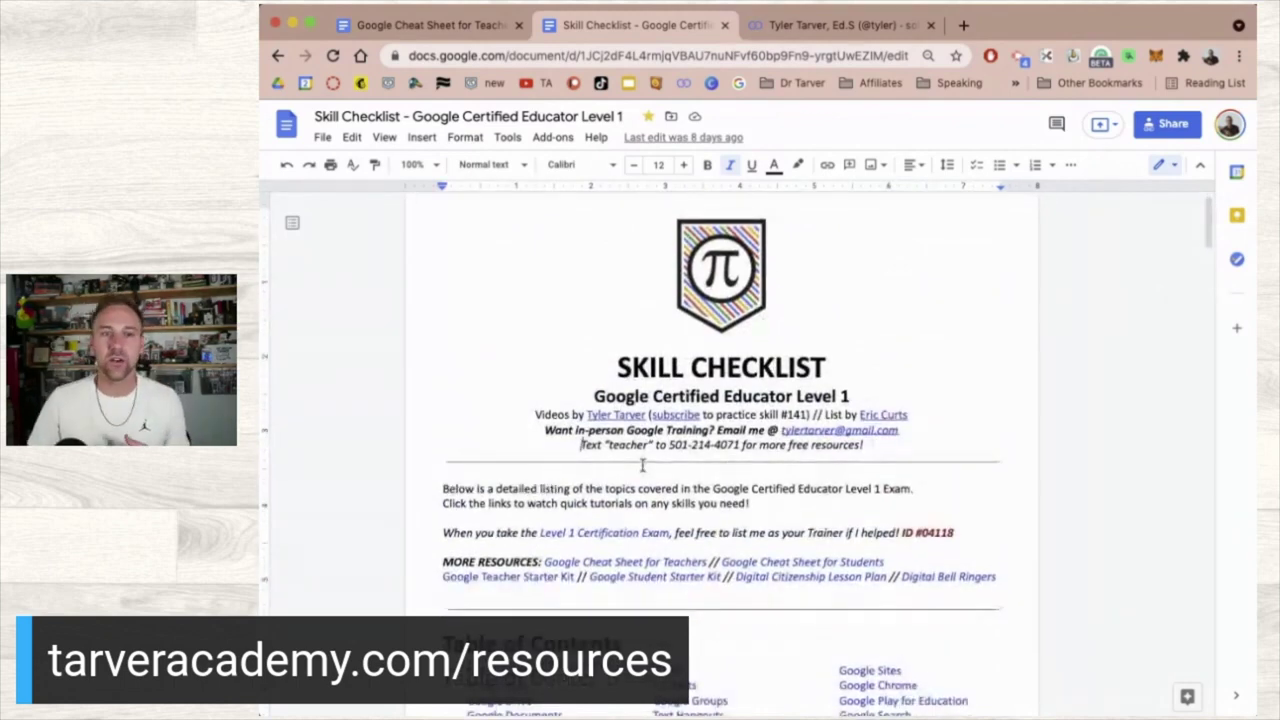
scroll(643, 465, down, 5)
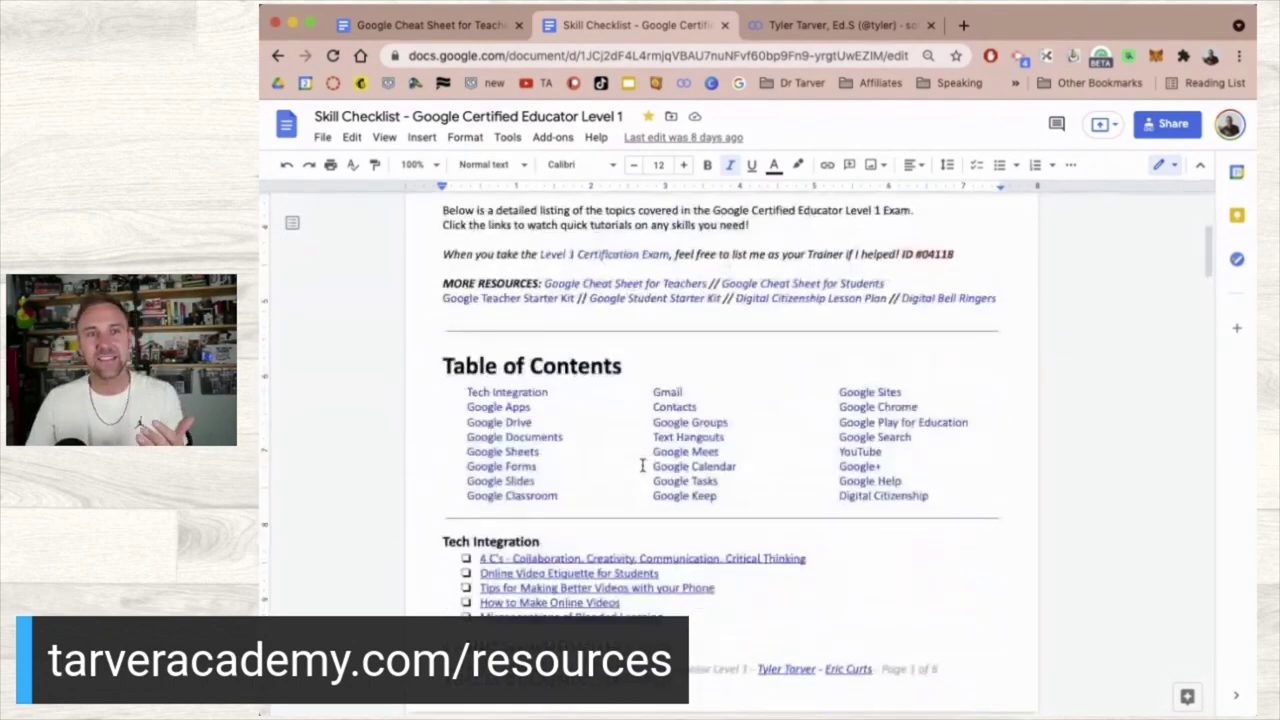
scroll(643, 465, down, 3)
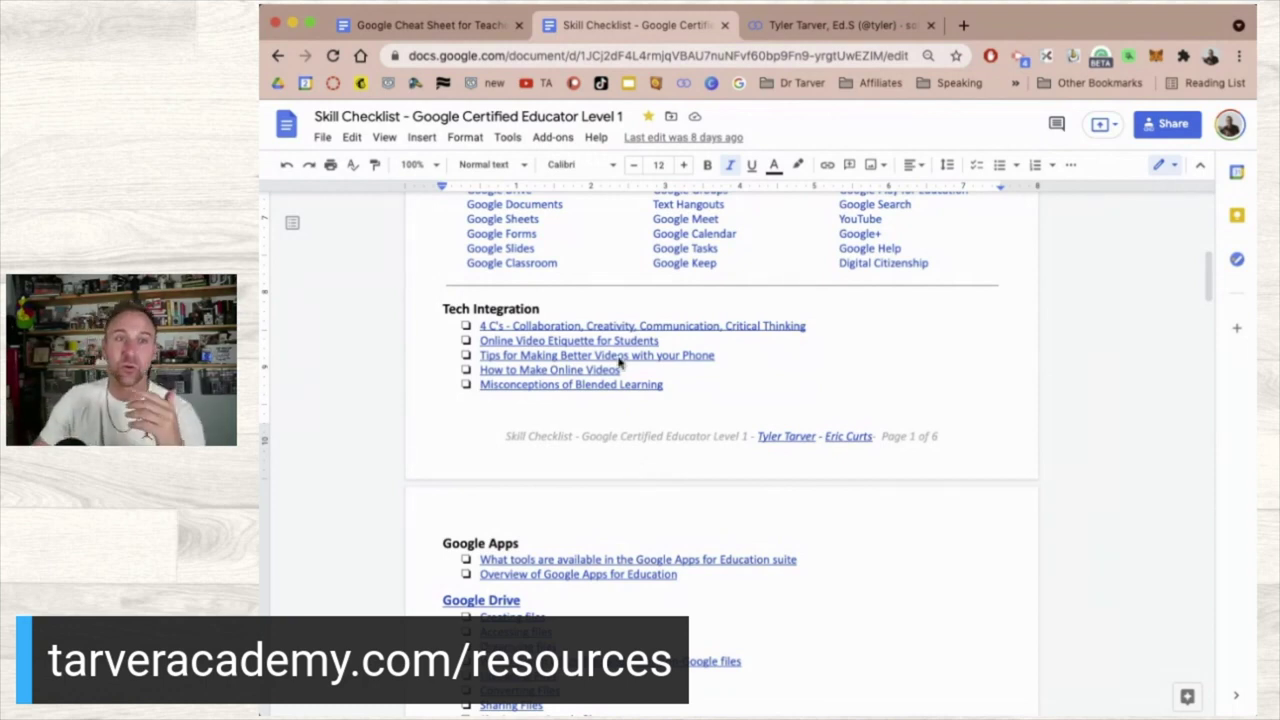
- Reopen version history through the 'Last edit was 8 days ago' link
click(673, 140)
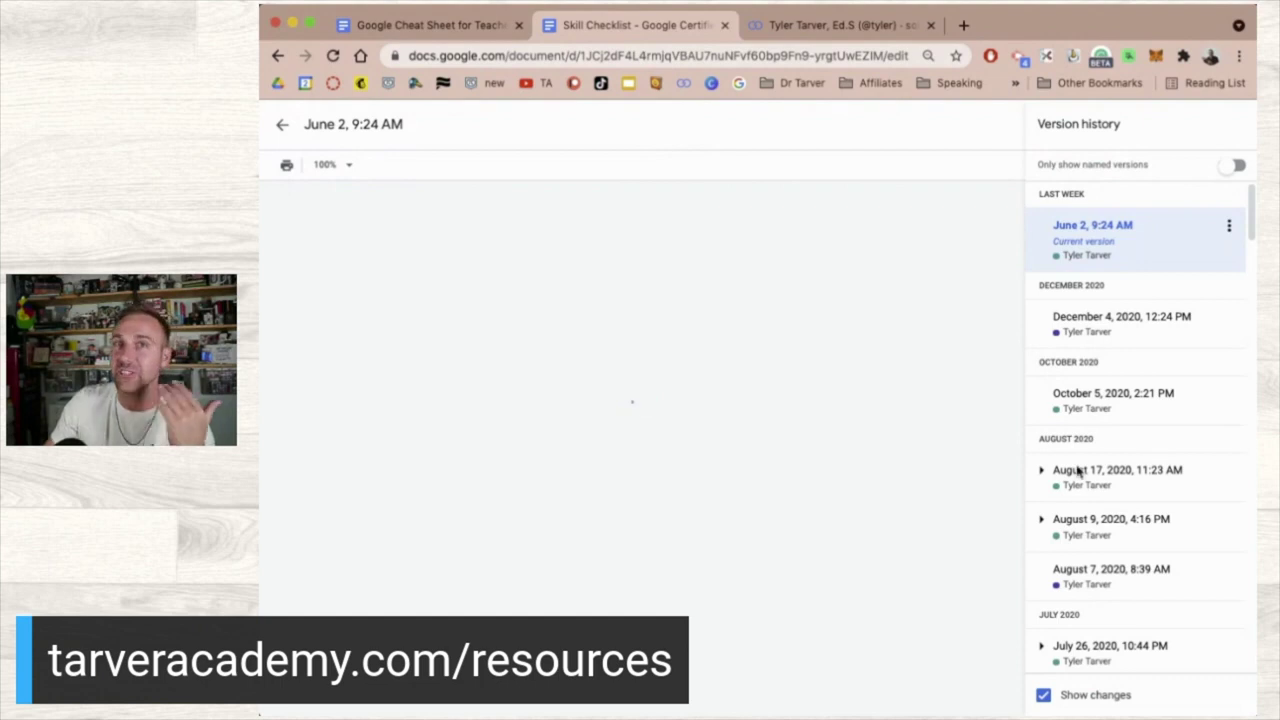
- Scroll the version list and look through the June 3, 2019, 10:52 PM version
scroll(1080, 471, down, 5)
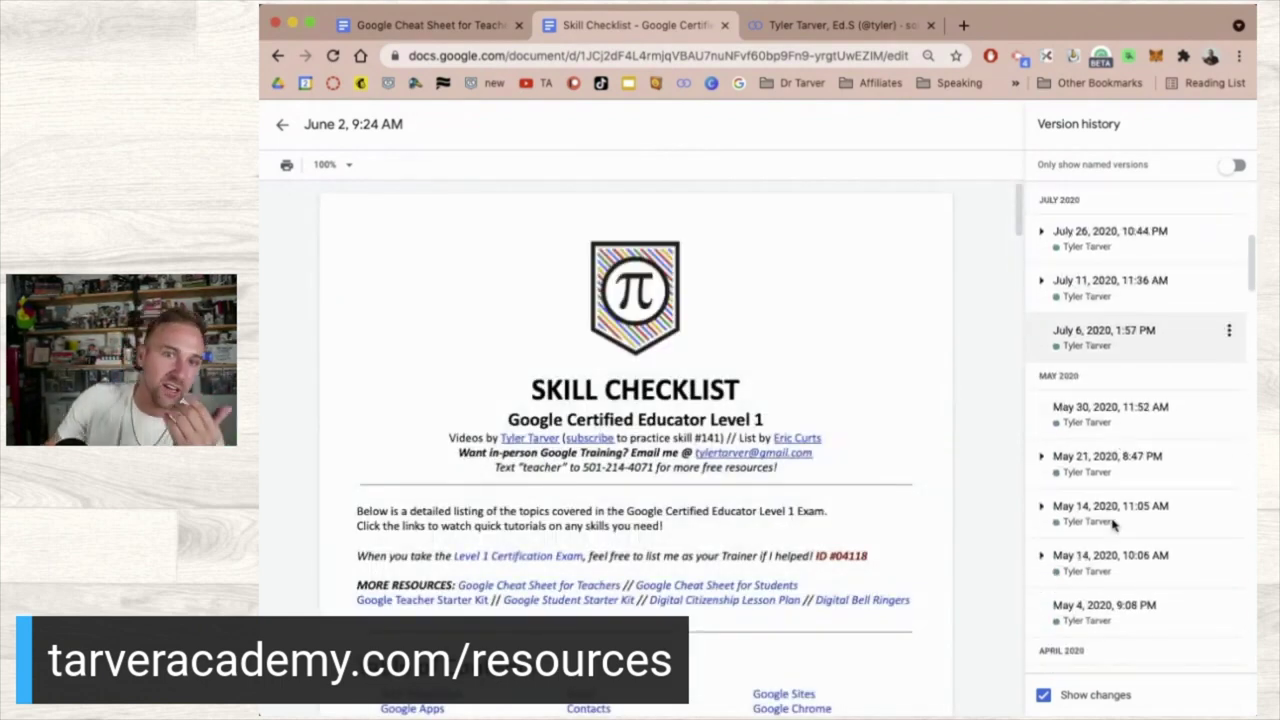
scroll(1110, 520, down, 10)
scroll(1112, 527, down, 5)
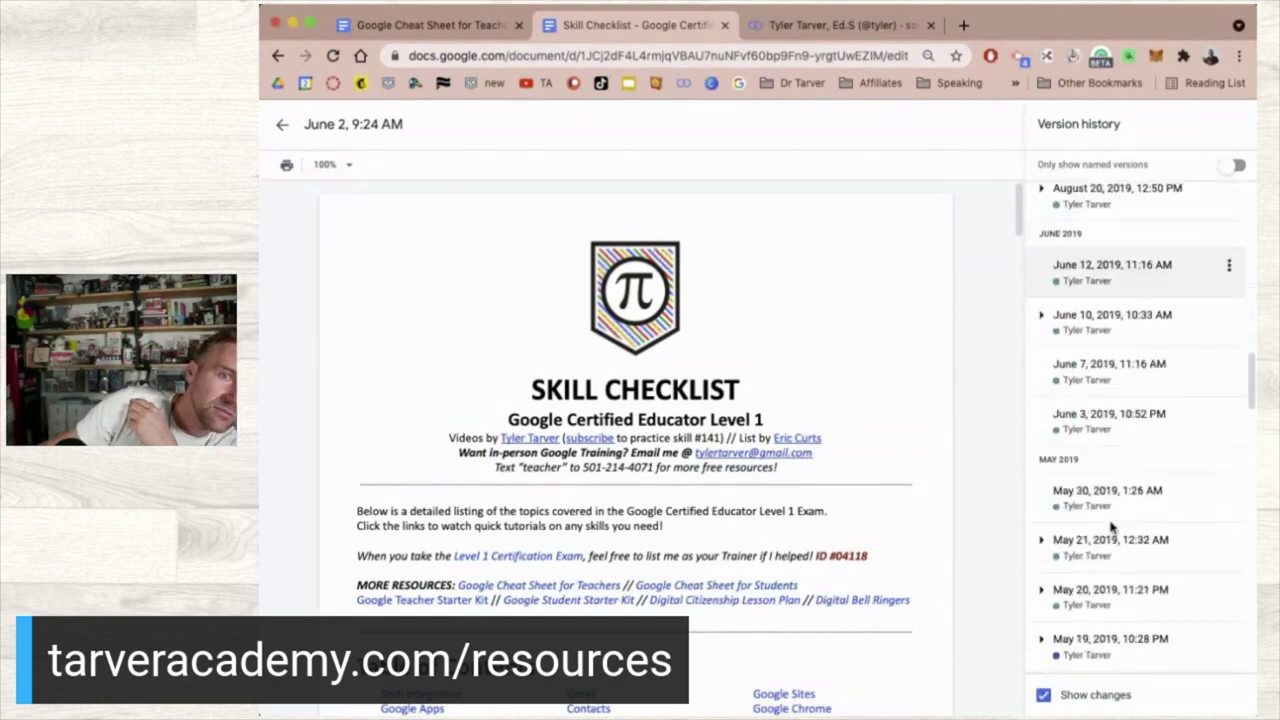
scroll(1147, 620, up, 1)
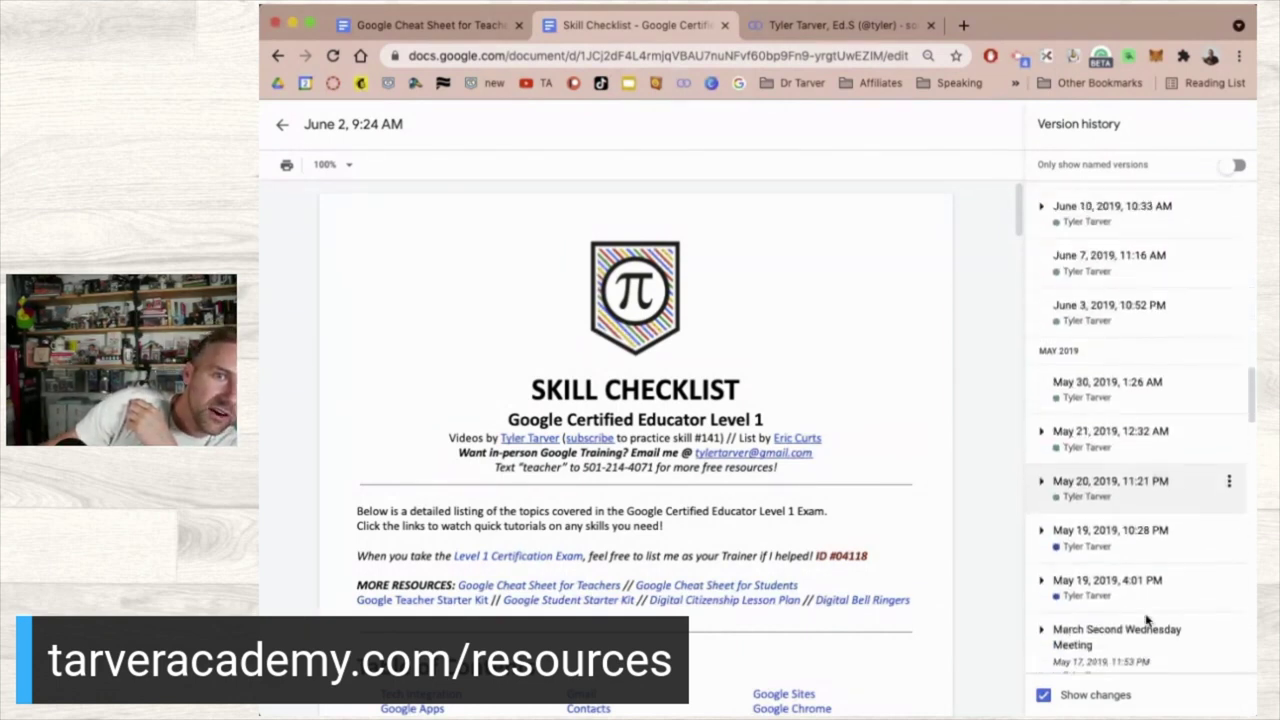
click(1157, 330)
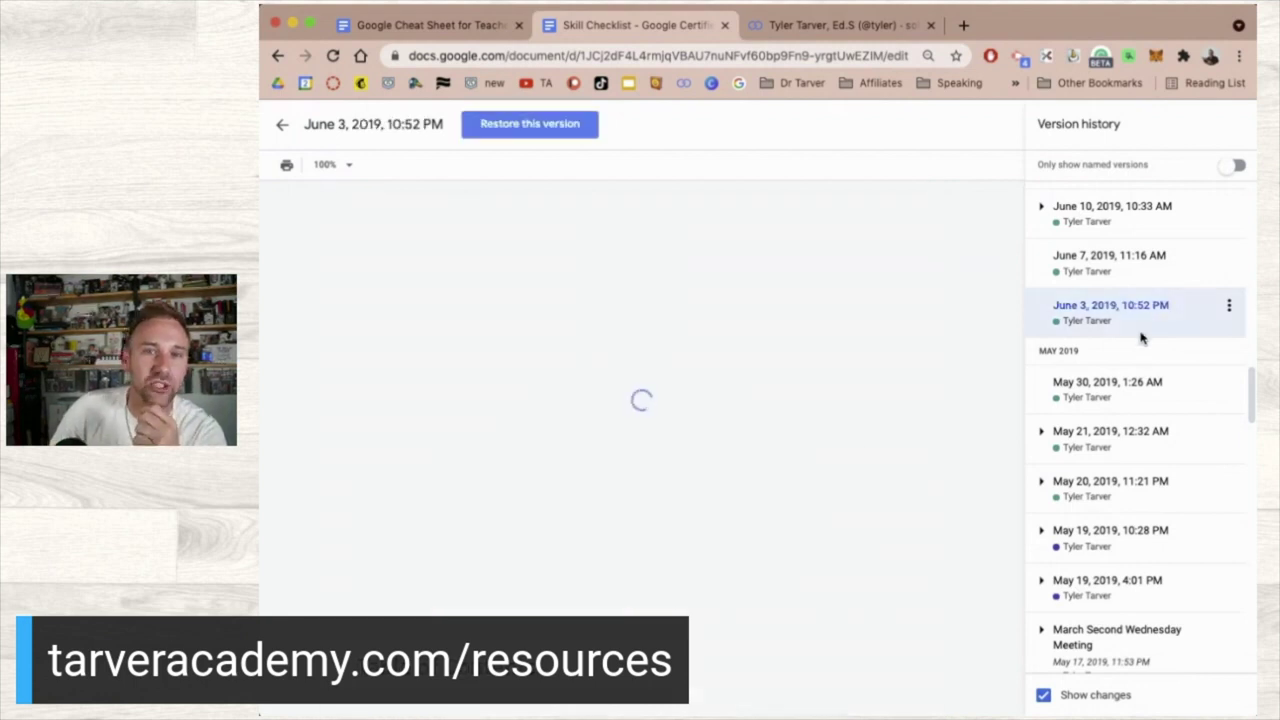
scroll(590, 517, down, 10)
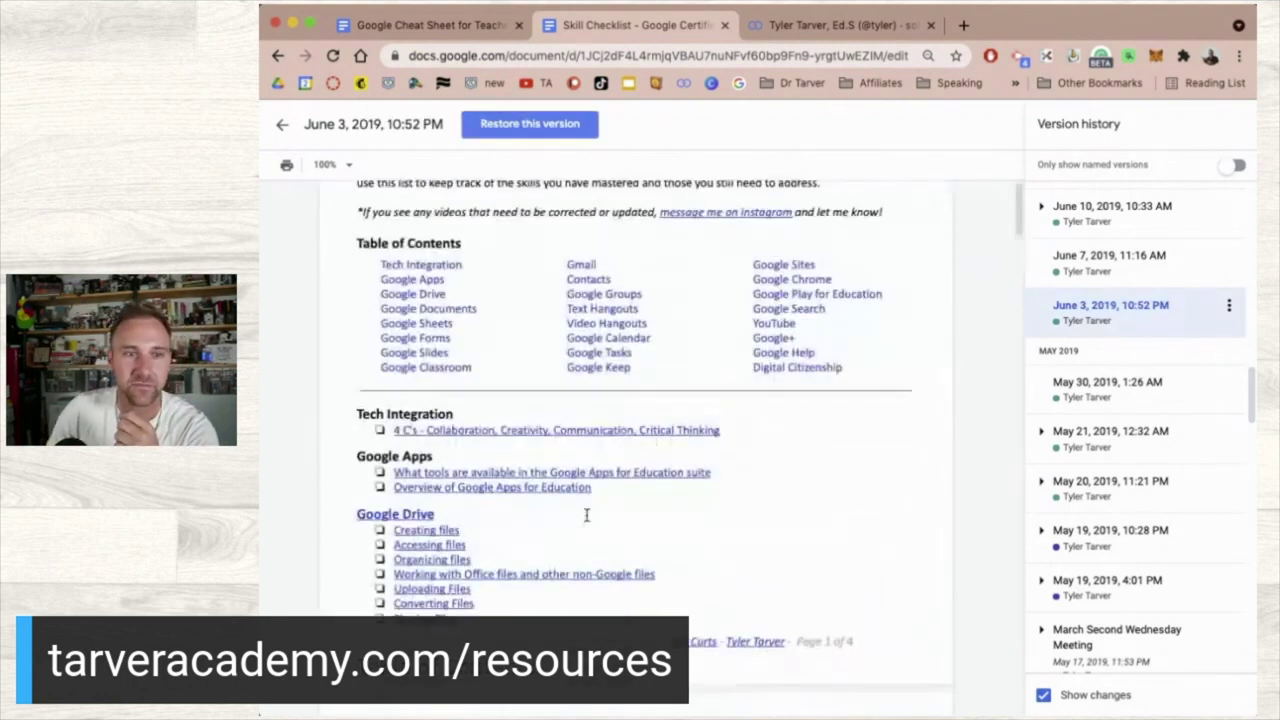
scroll(587, 512, down, 3)
scroll(1140, 590, down, 8)
scroll(1143, 613, down, 8)
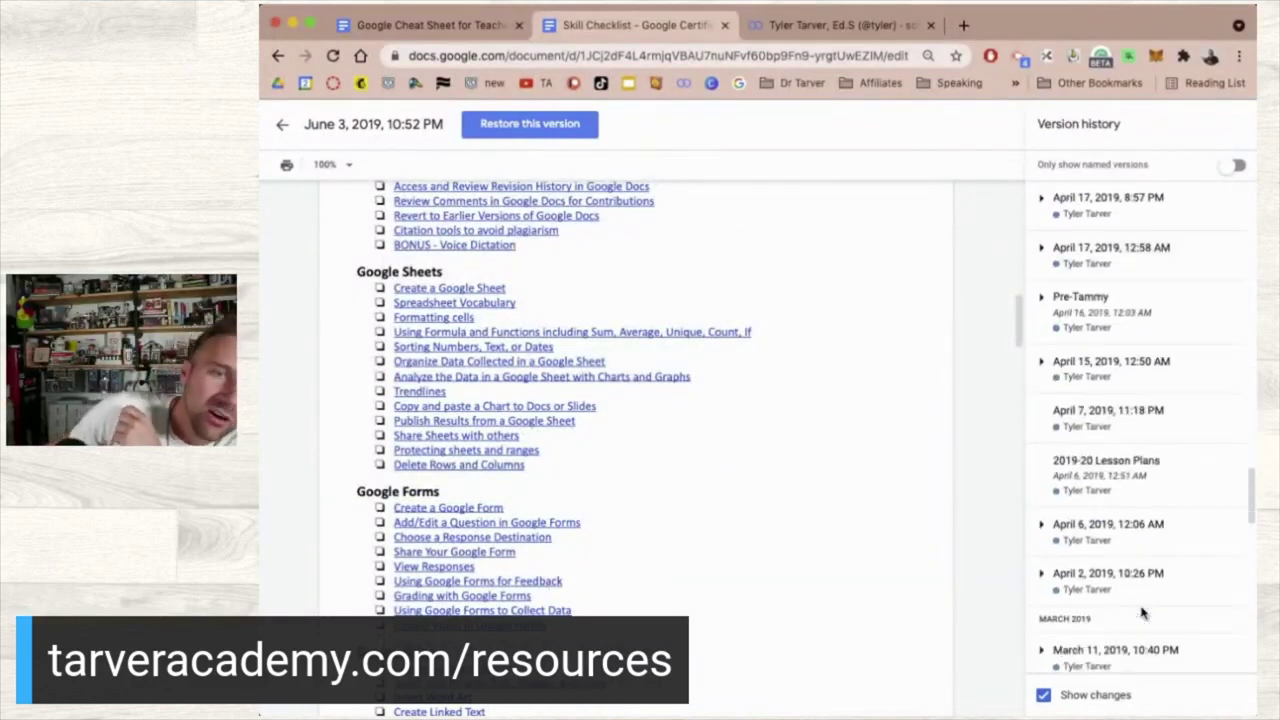
scroll(1090, 530, down, 1)
scroll(1090, 528, up, 2)
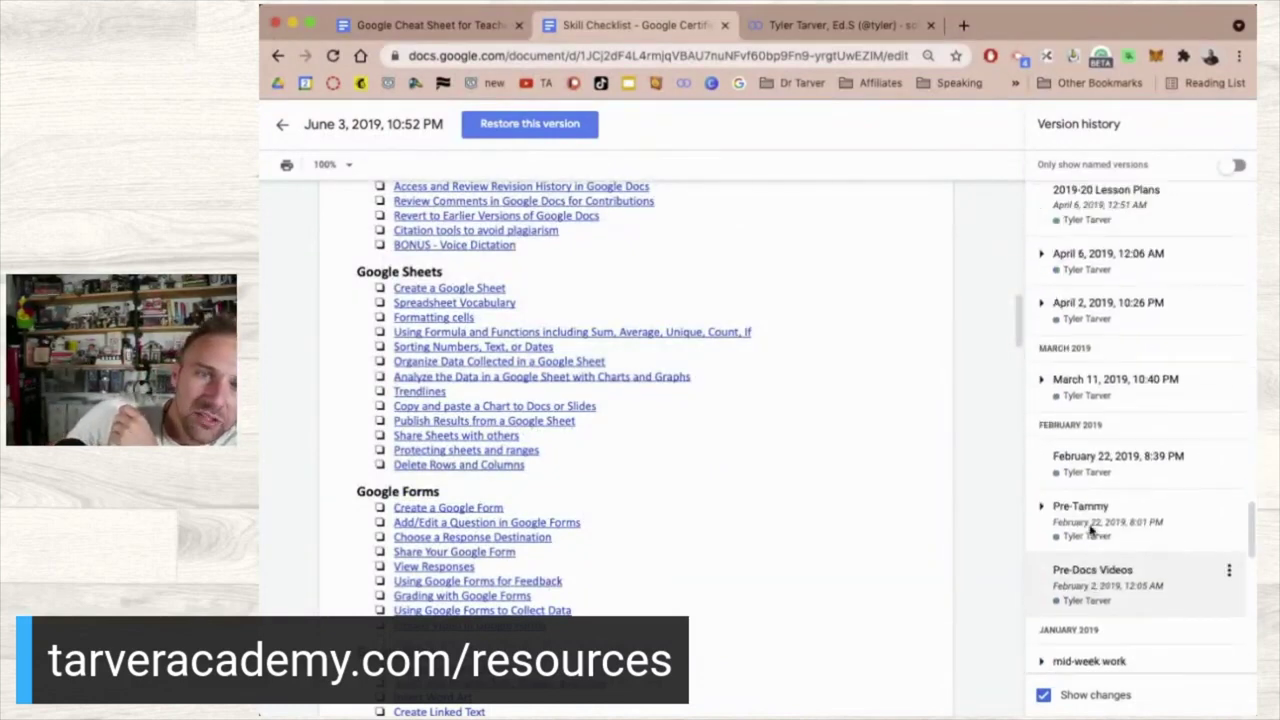
- Open the February 22, 2019, 8:39 PM version and scroll through it
click(1130, 470)
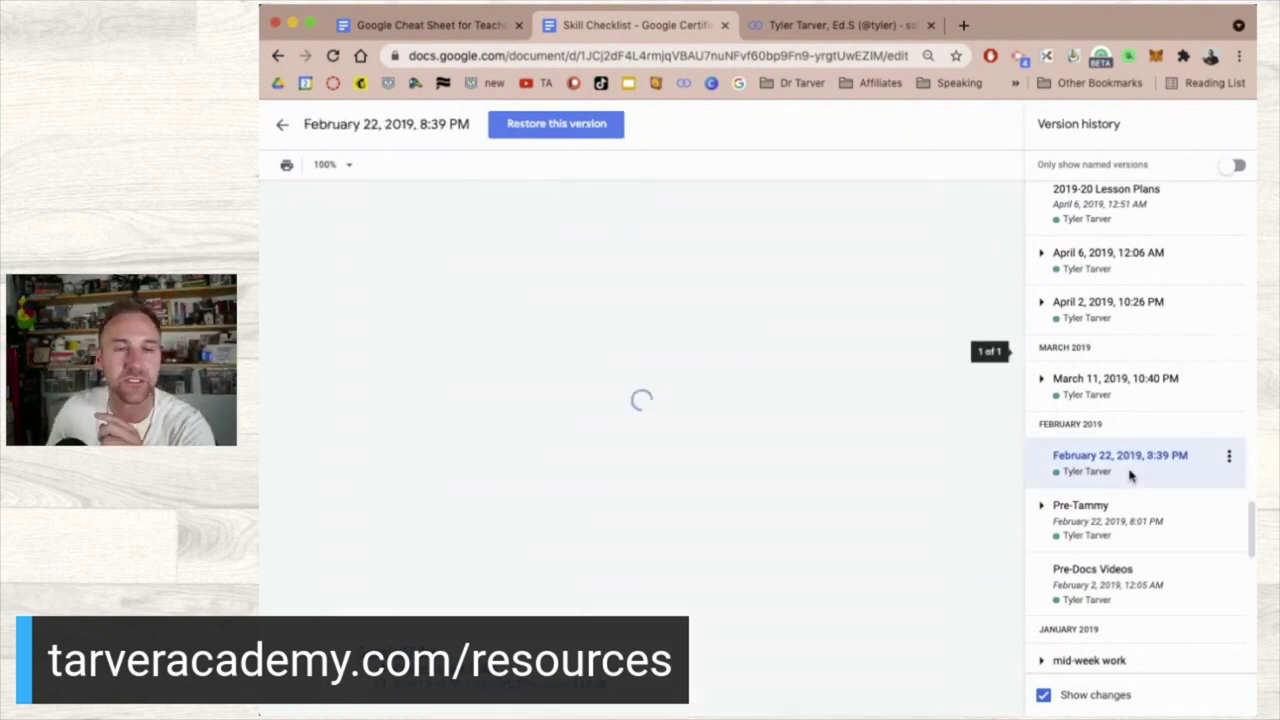
scroll(616, 470, down, 4)
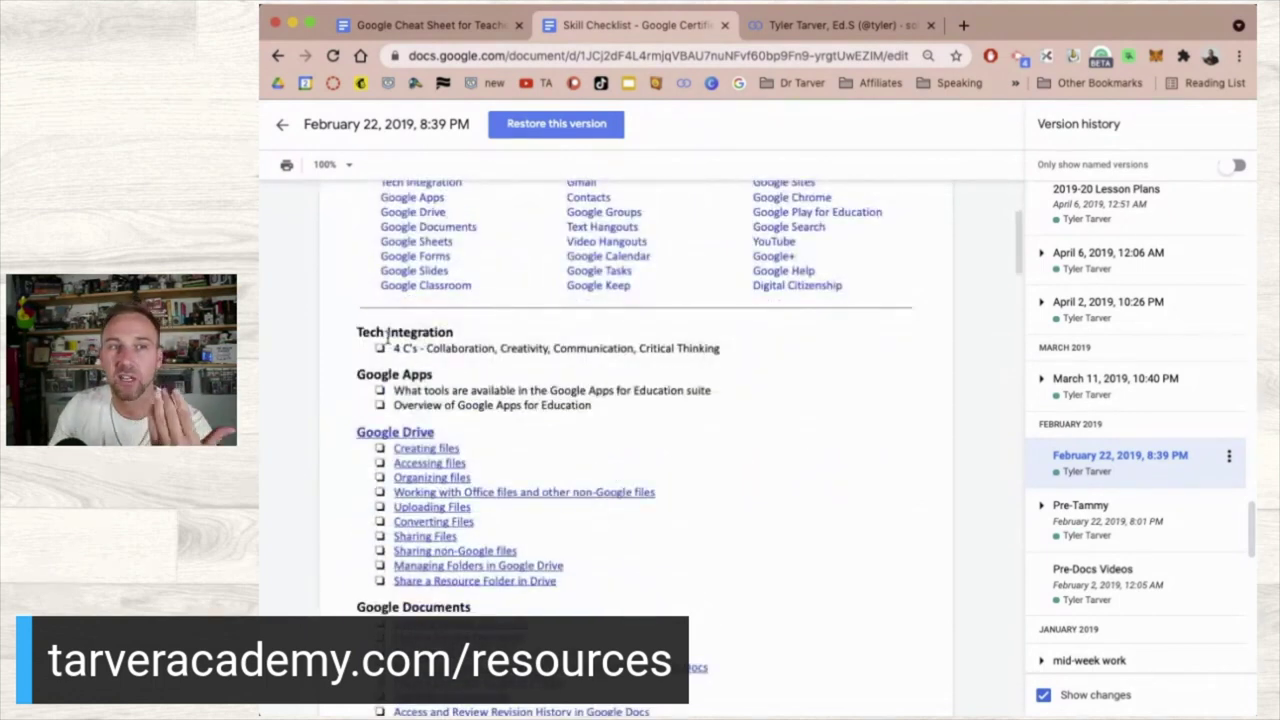
scroll(418, 348, up, 1)
scroll(460, 480, down, 2)
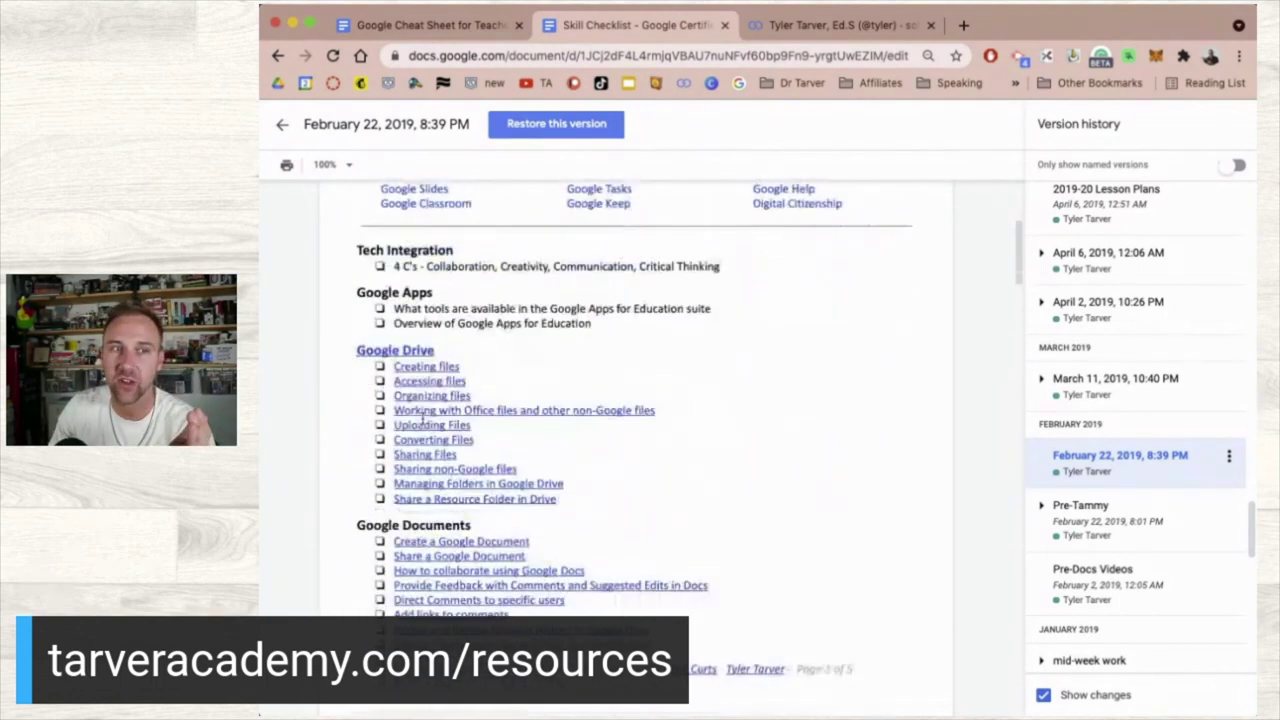
scroll(467, 500, down, 4)
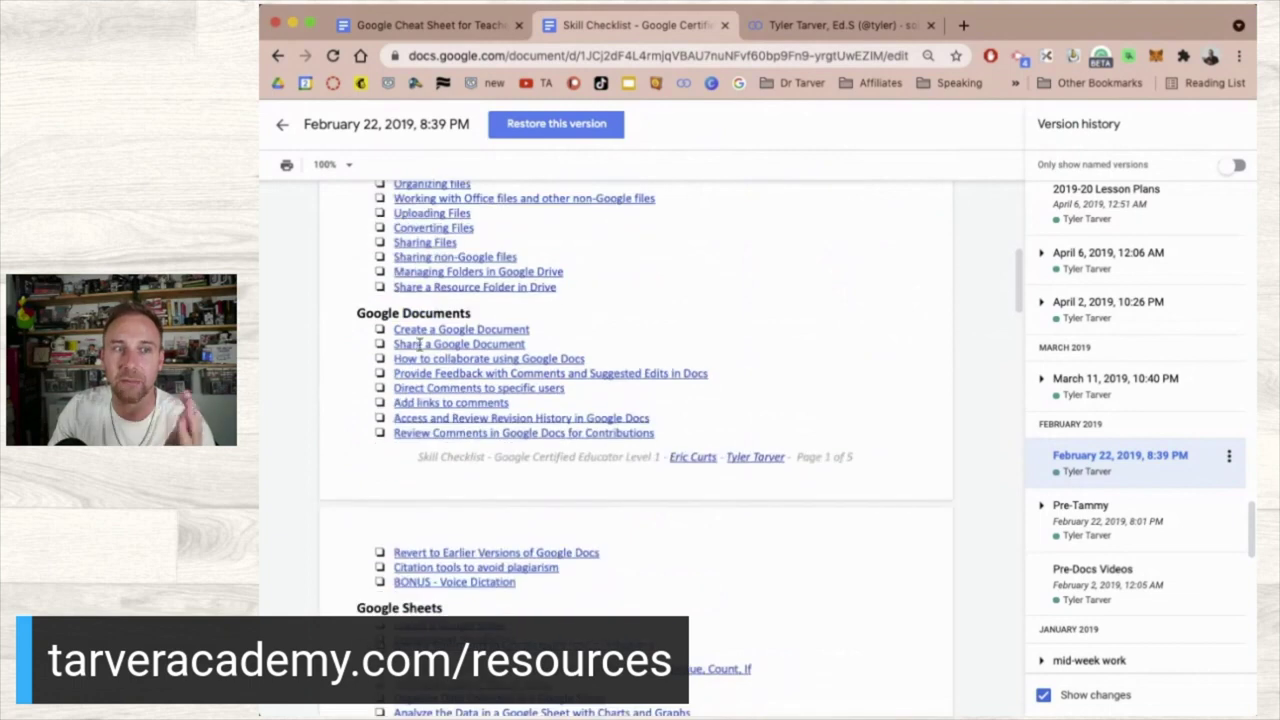
scroll(513, 607, down, 4)
scroll(457, 592, down, 2)
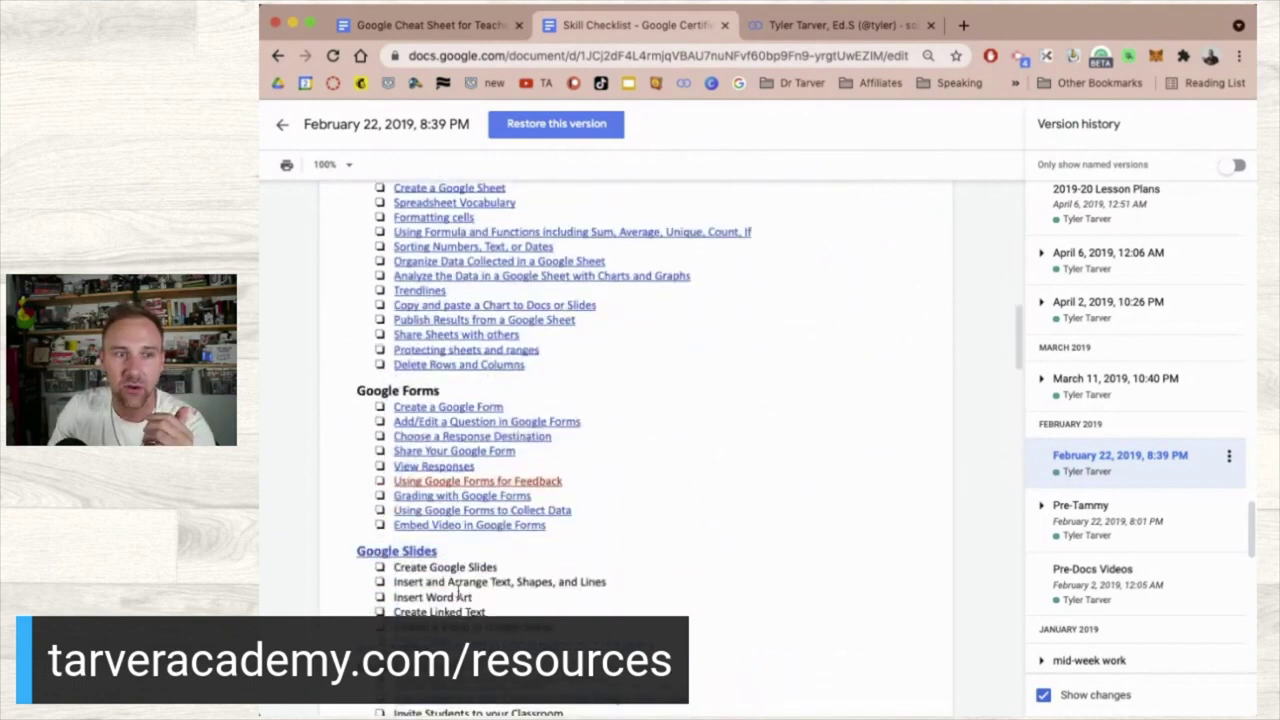
scroll(530, 481, down, 3)
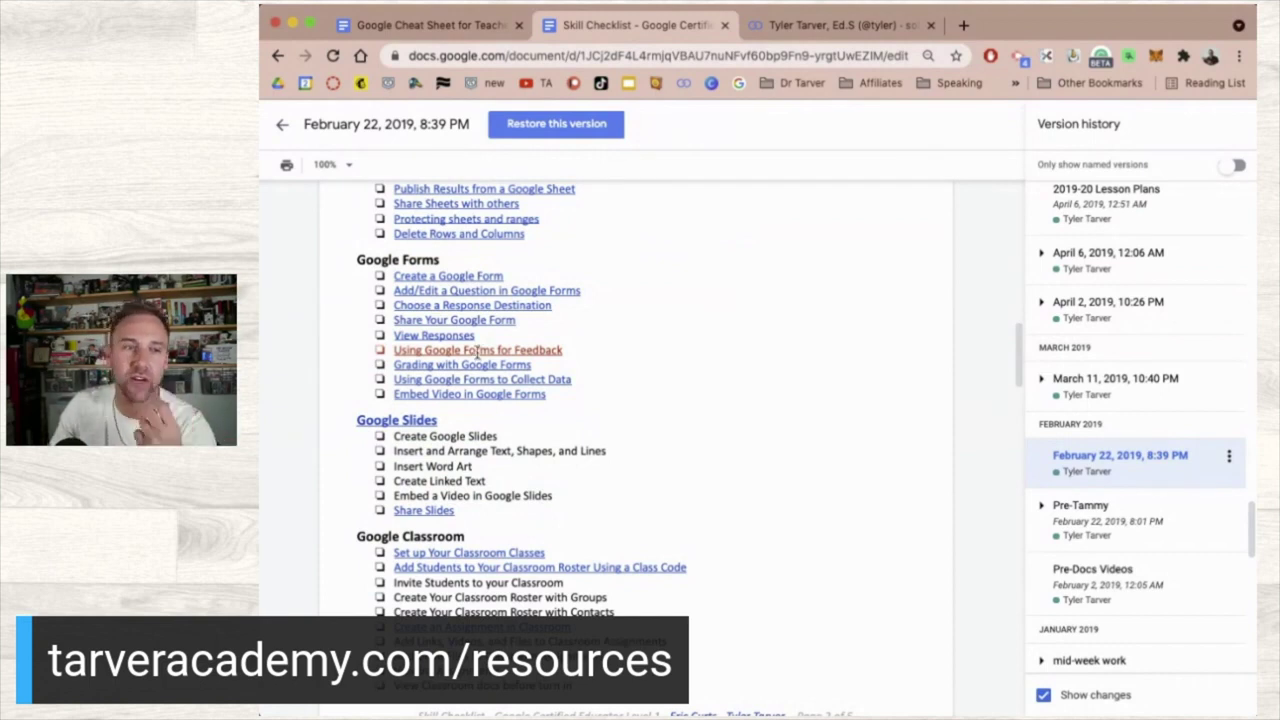
scroll(478, 352, down, 6)
scroll(459, 325, down, 4)
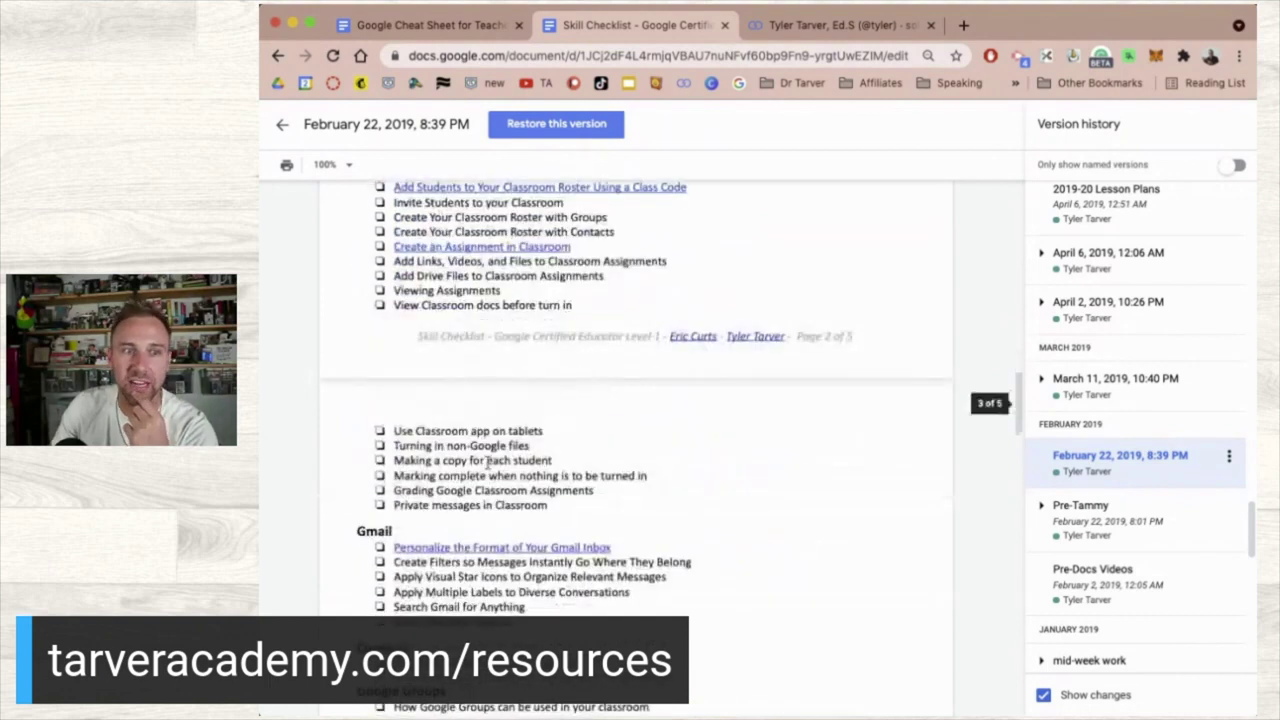
scroll(459, 325, down, 4)
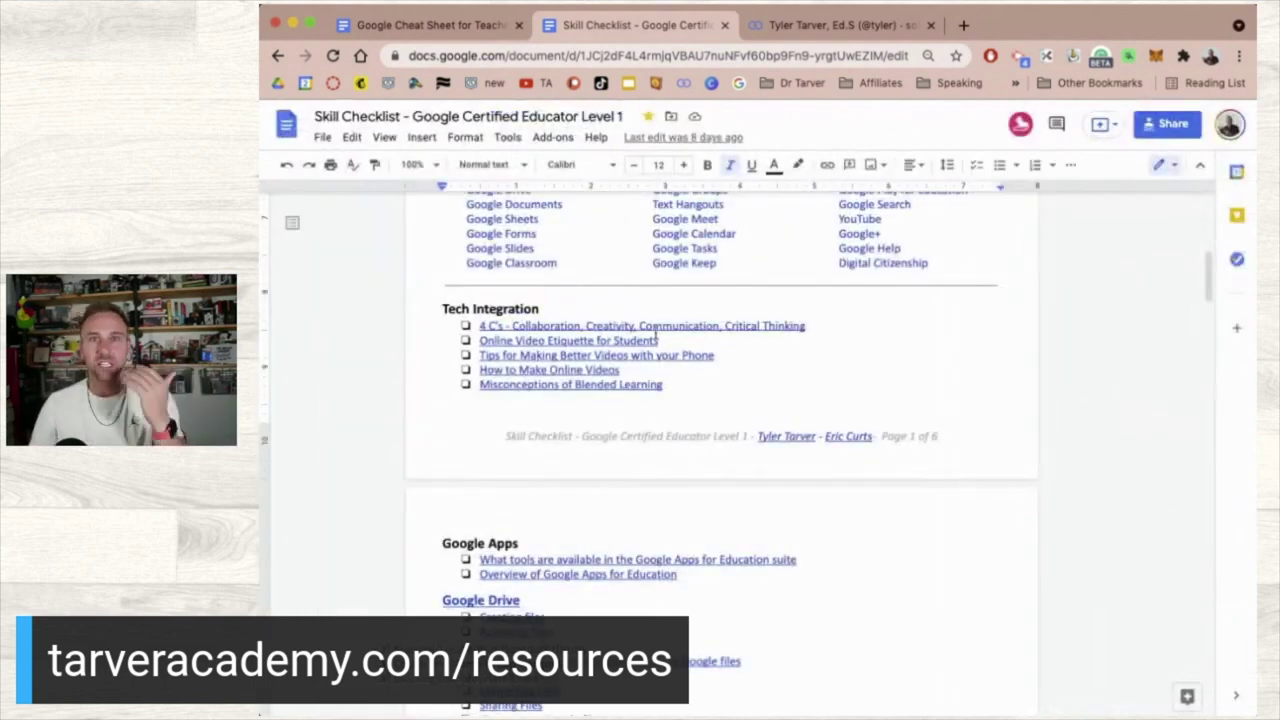
- Follow the 'Create a Google Document' link under Google Documents to its tutorial video
scroll(679, 496, down, 2)
scroll(679, 496, up, 15)
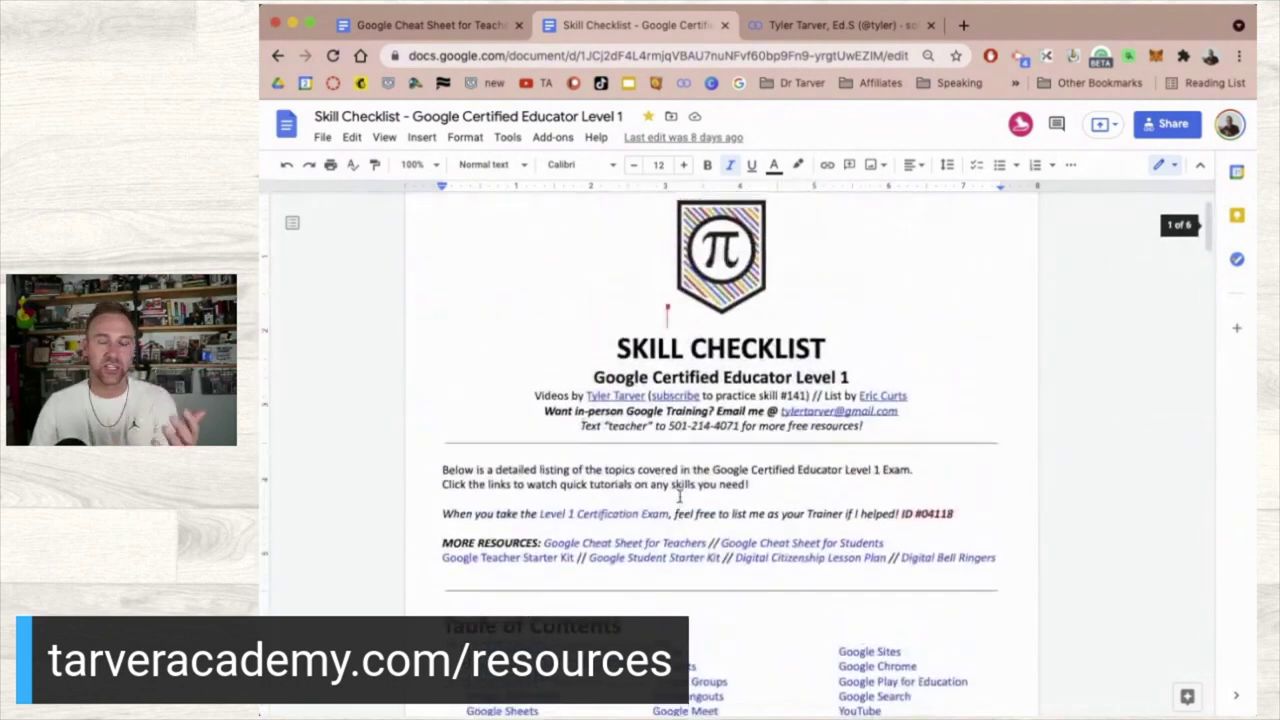
scroll(679, 496, down, 10)
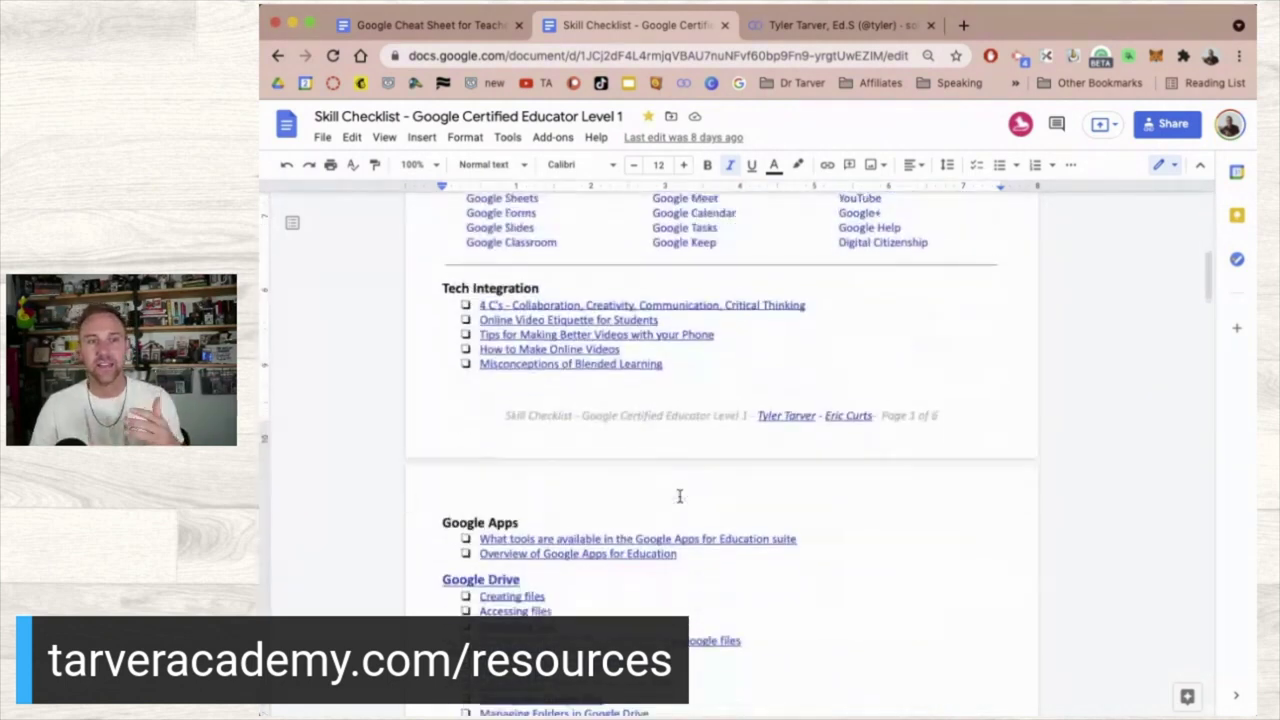
scroll(637, 482, up, 1)
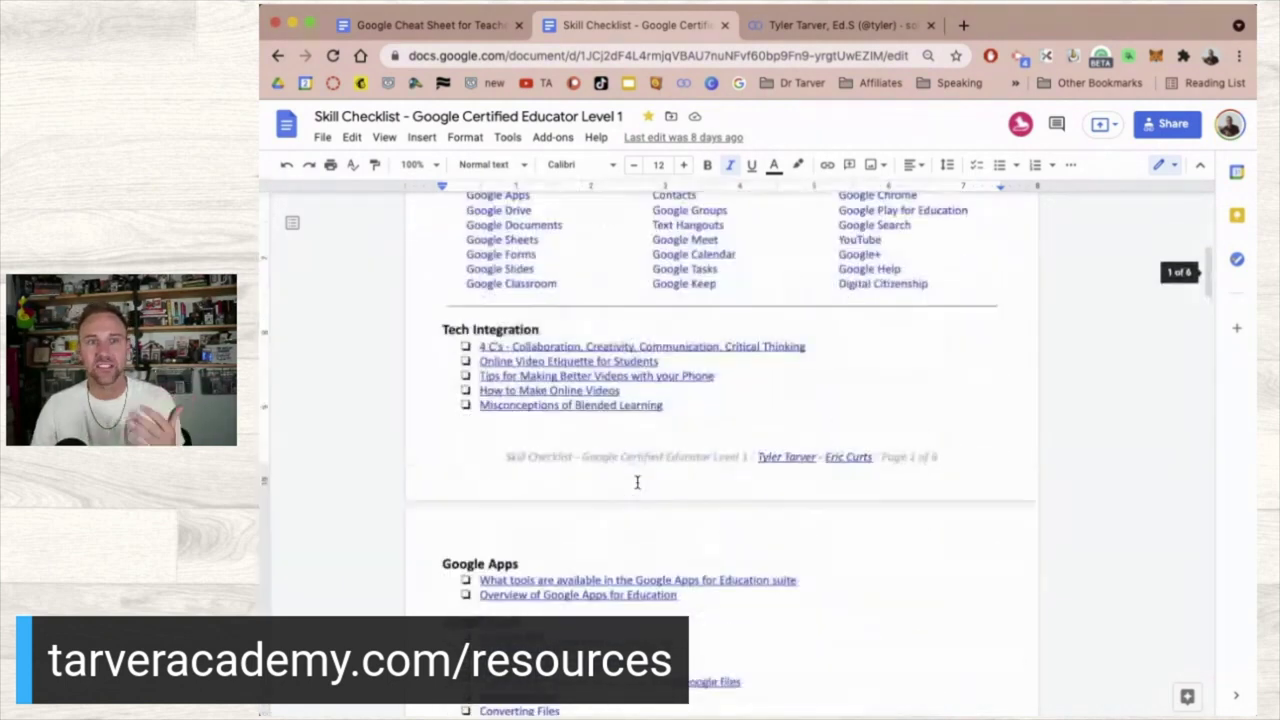
scroll(521, 404, down, 8)
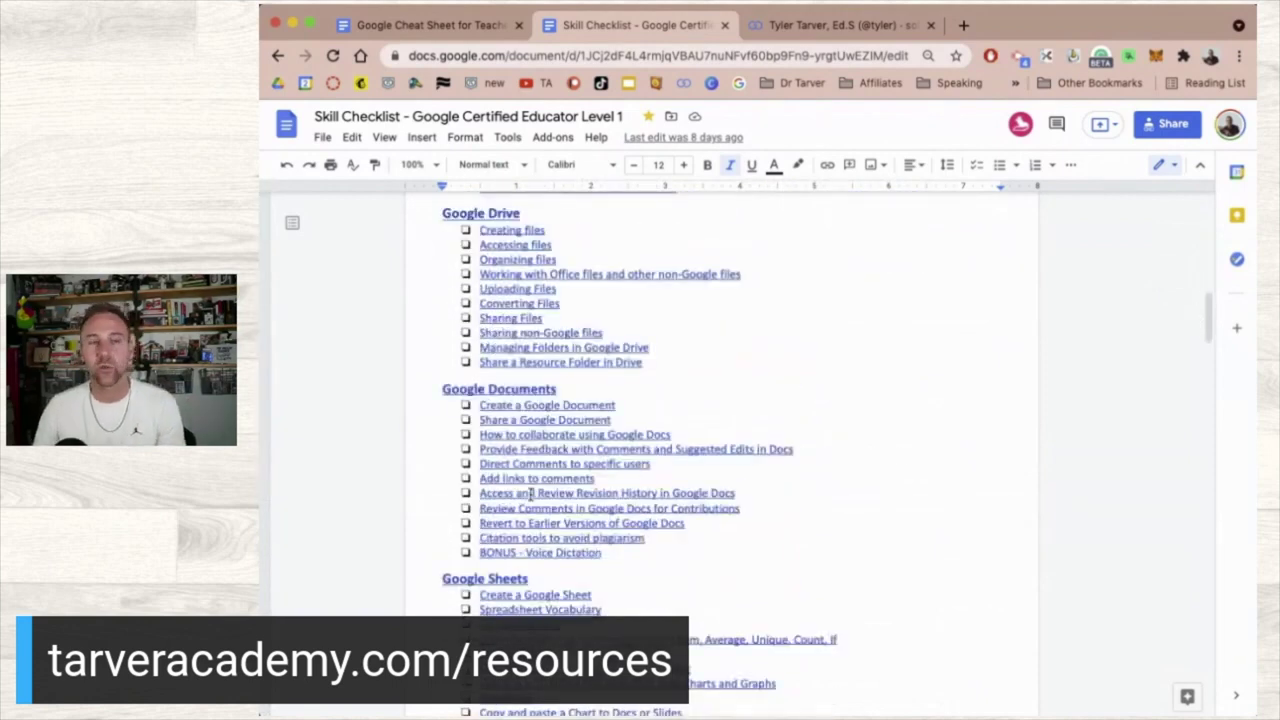
click(545, 404)
click(550, 432)
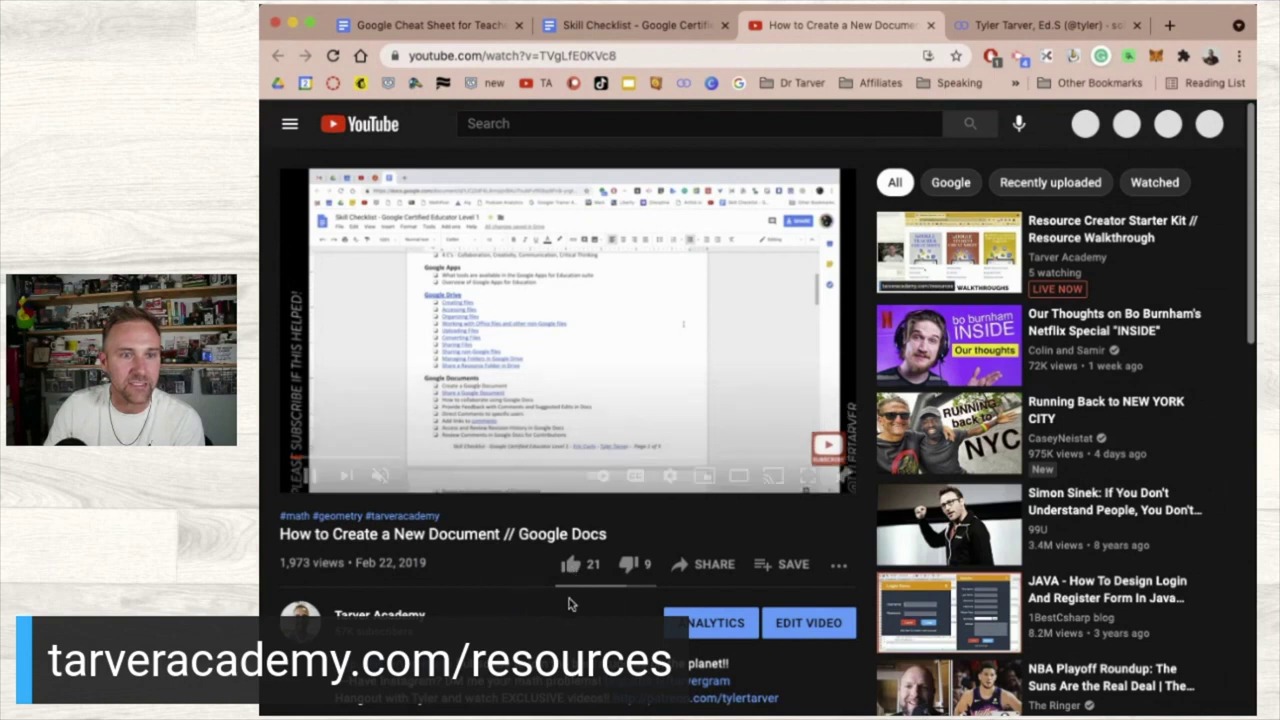
- Like the 'How to Create a New Document // Google Docs' video and close its tab
click(570, 564)
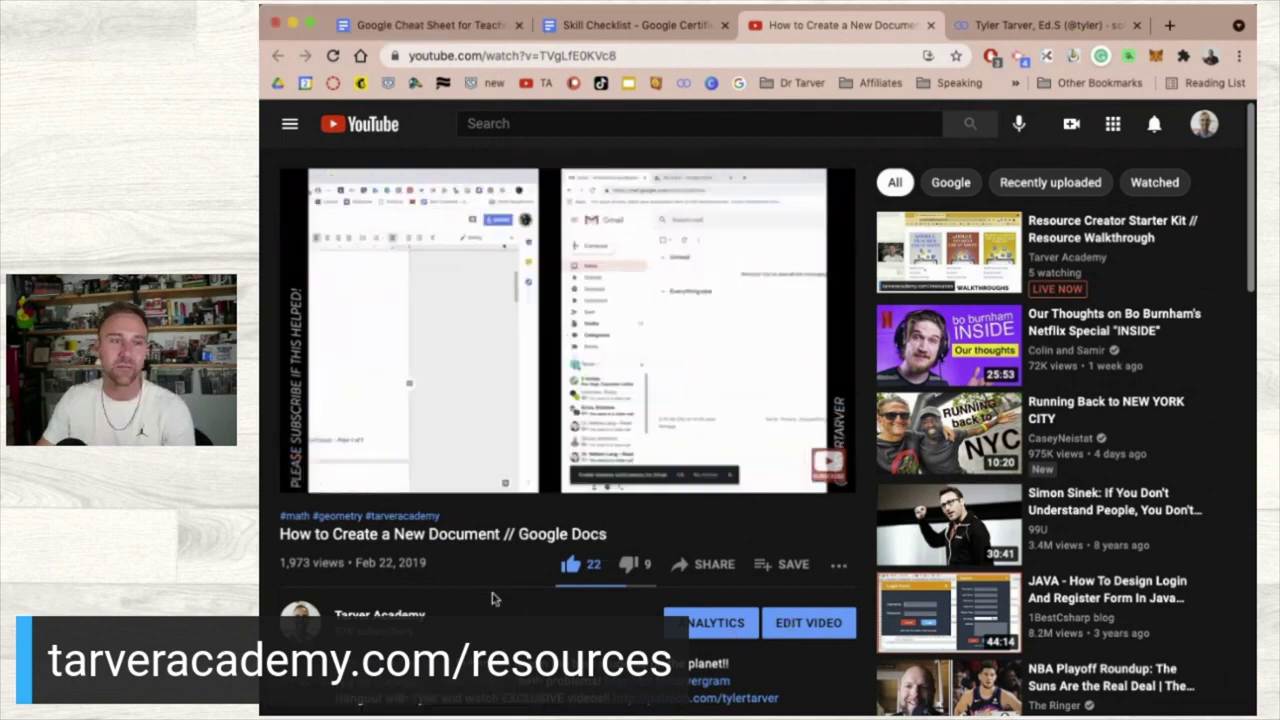
scroll(491, 598, down, 1)
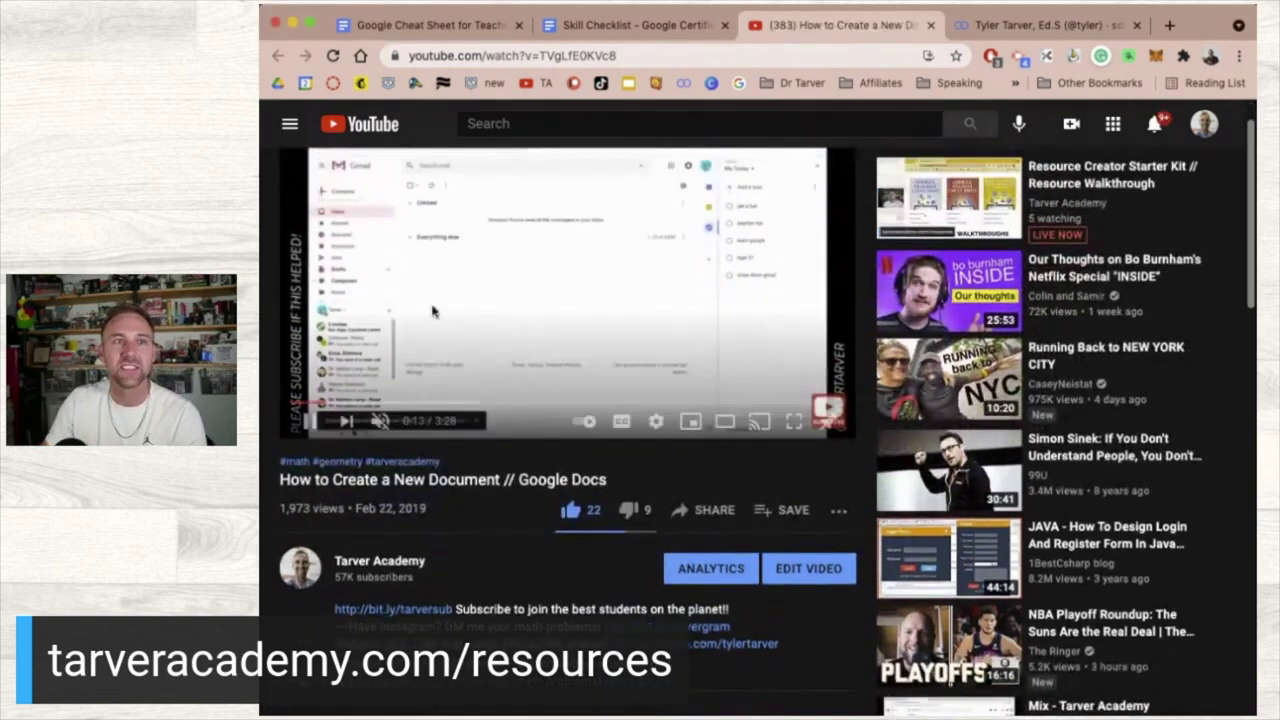
scroll(440, 400, up, 1)
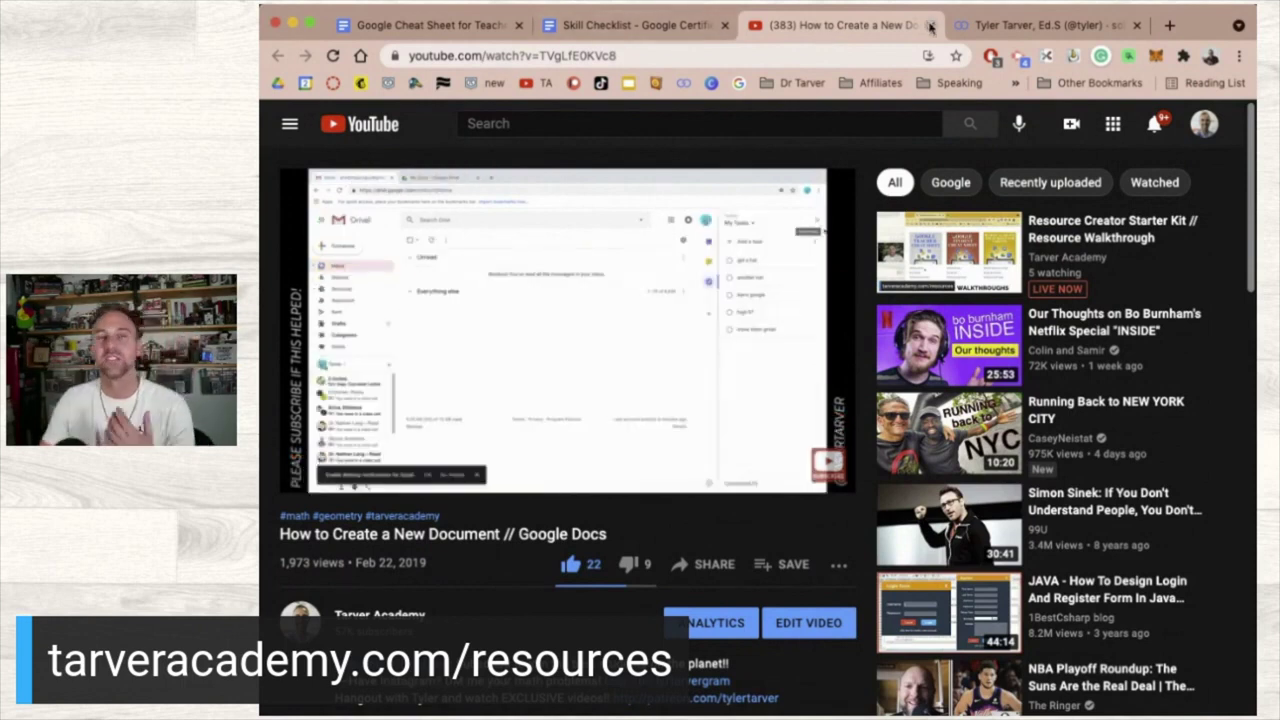
click(930, 25)
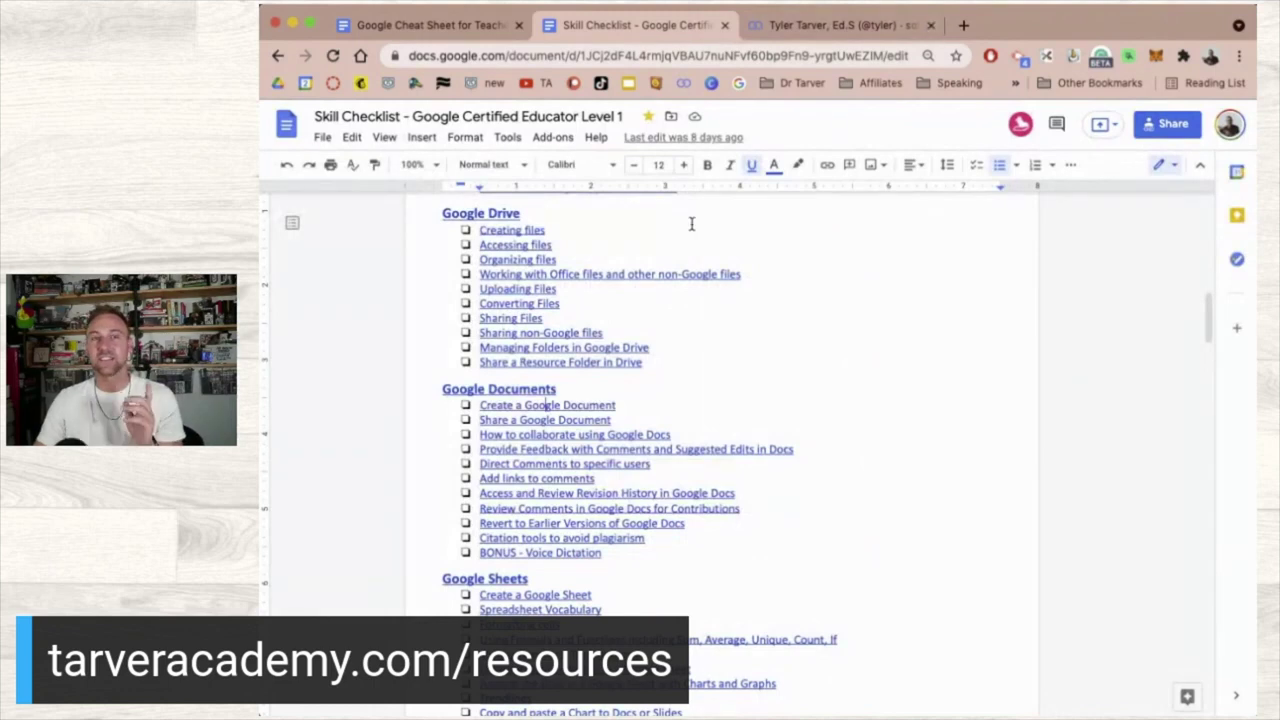
scroll(691, 222, up, 10)
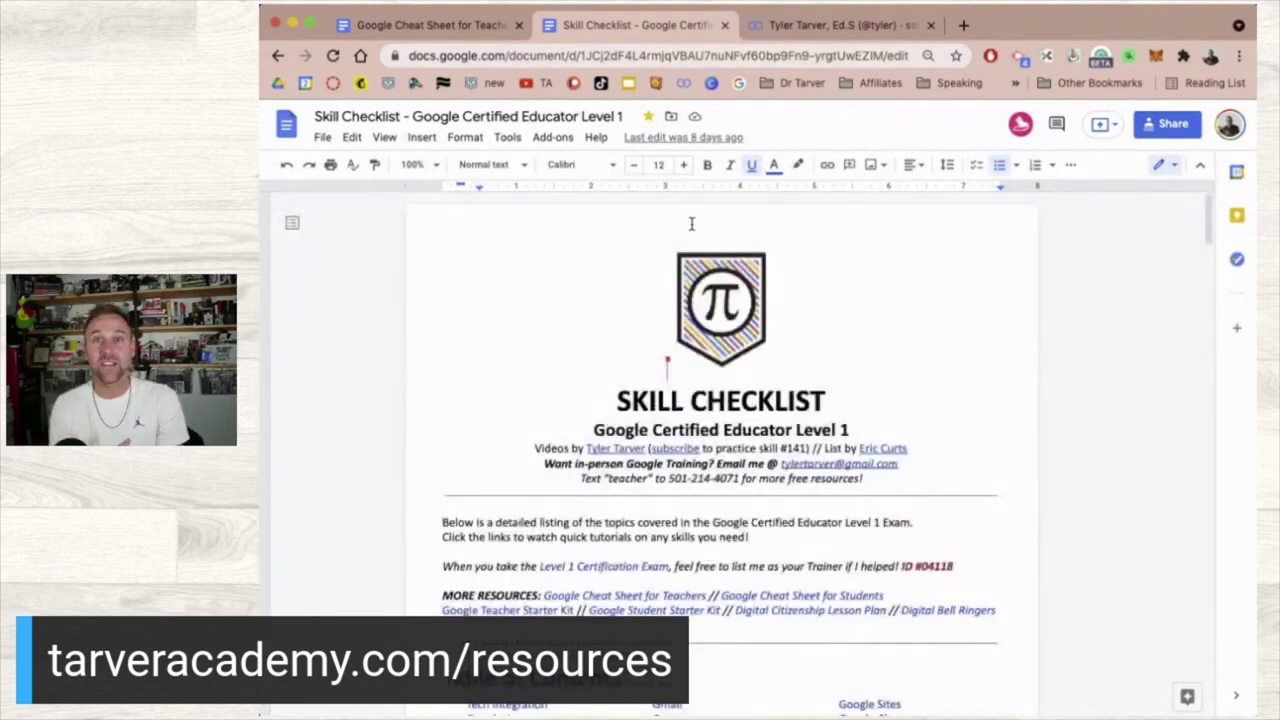
scroll(731, 385, down, 15)
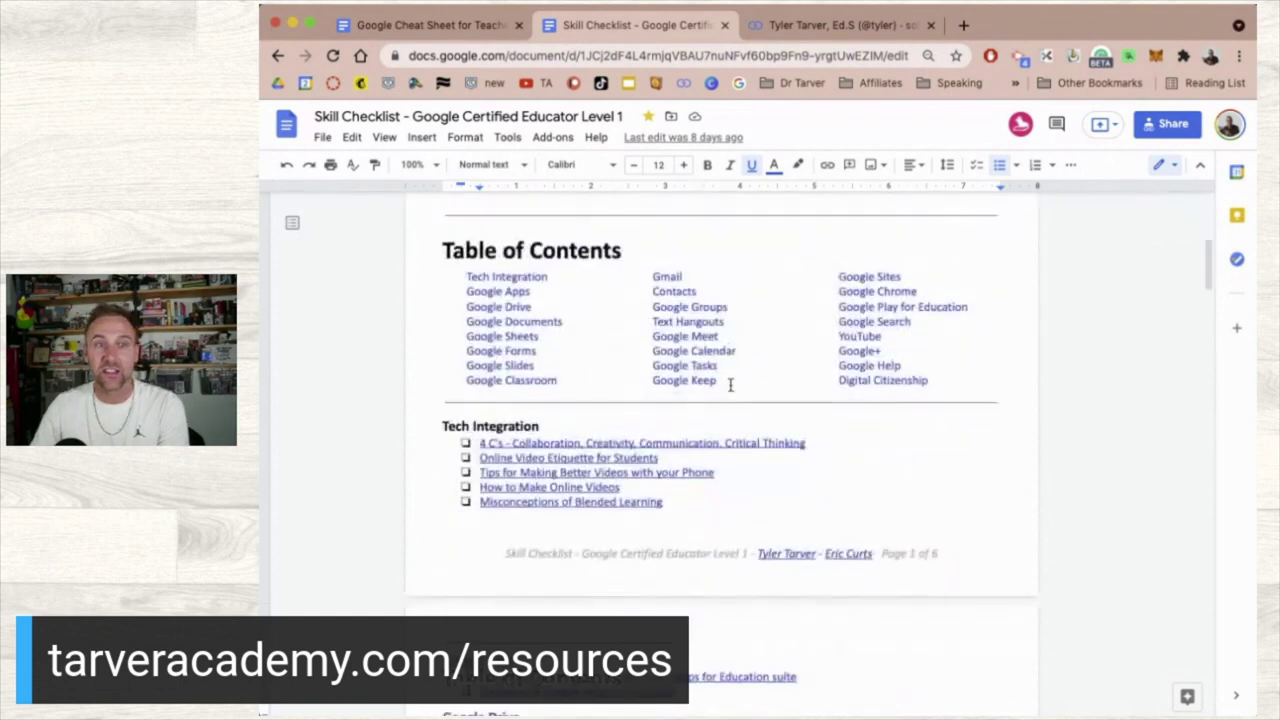
scroll(731, 385, down, 20)
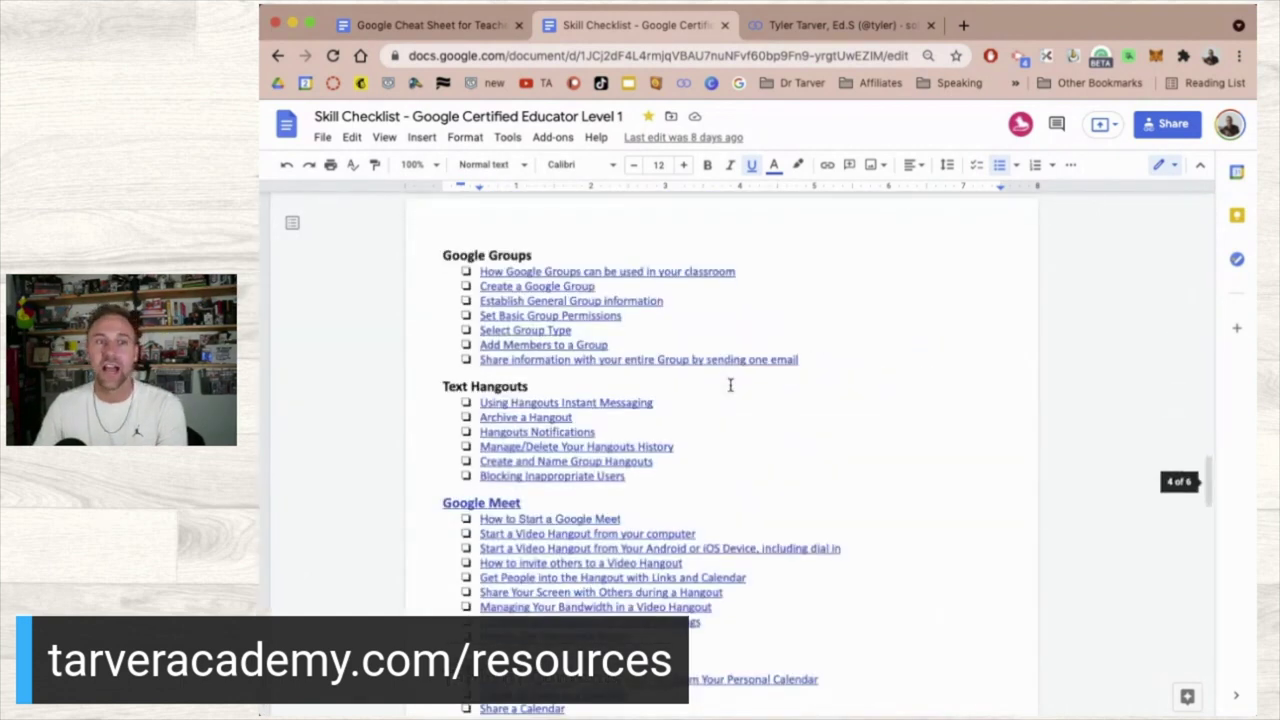
scroll(731, 385, down, 15)
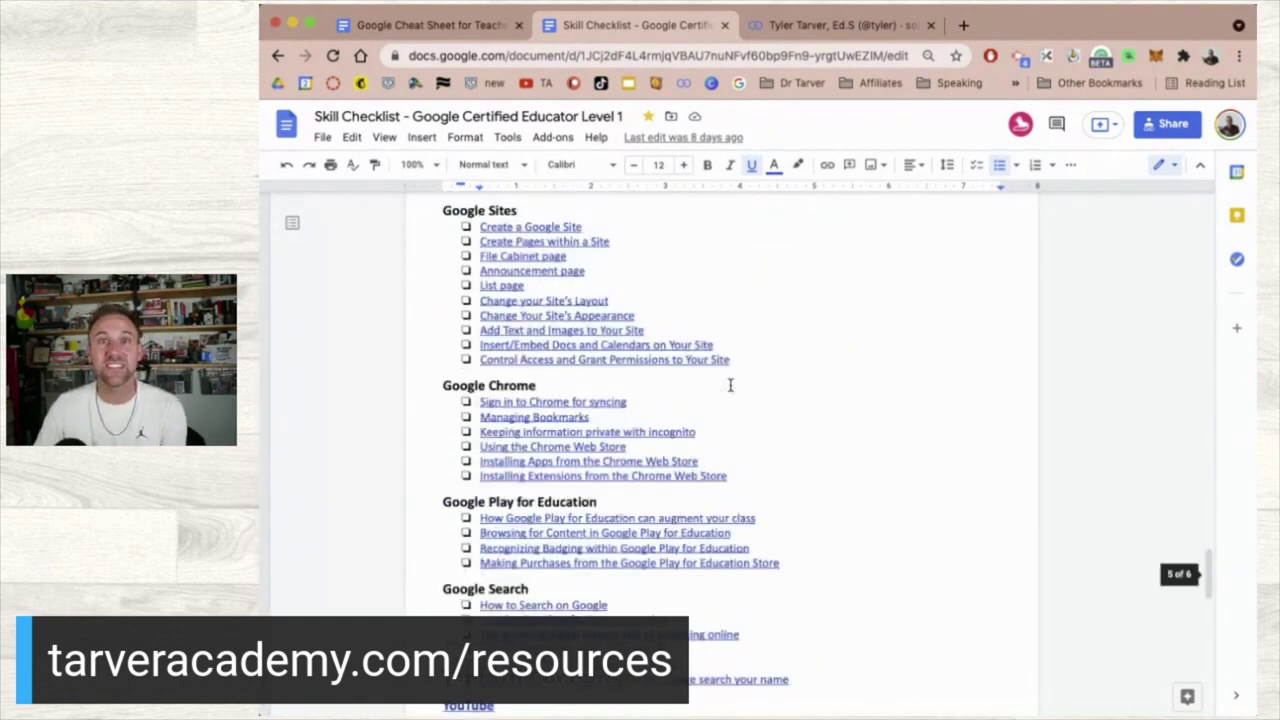
scroll(731, 385, down, 20)
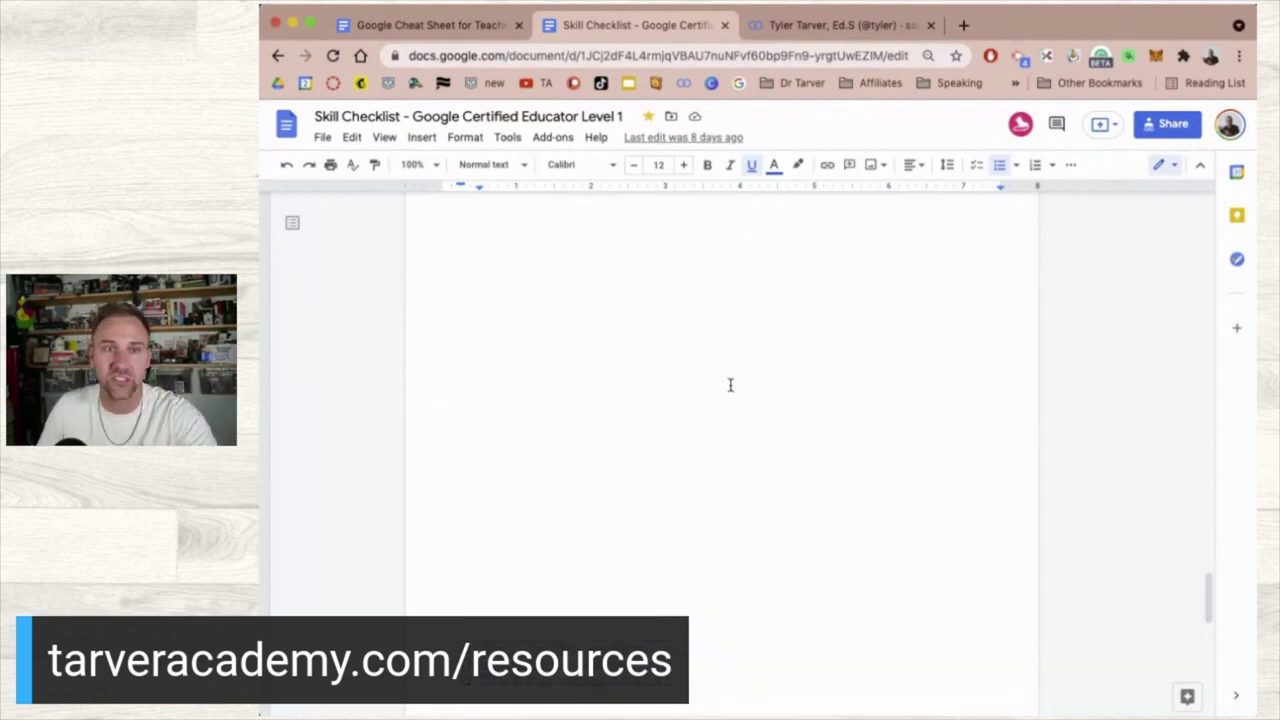
scroll(731, 385, up, 20)
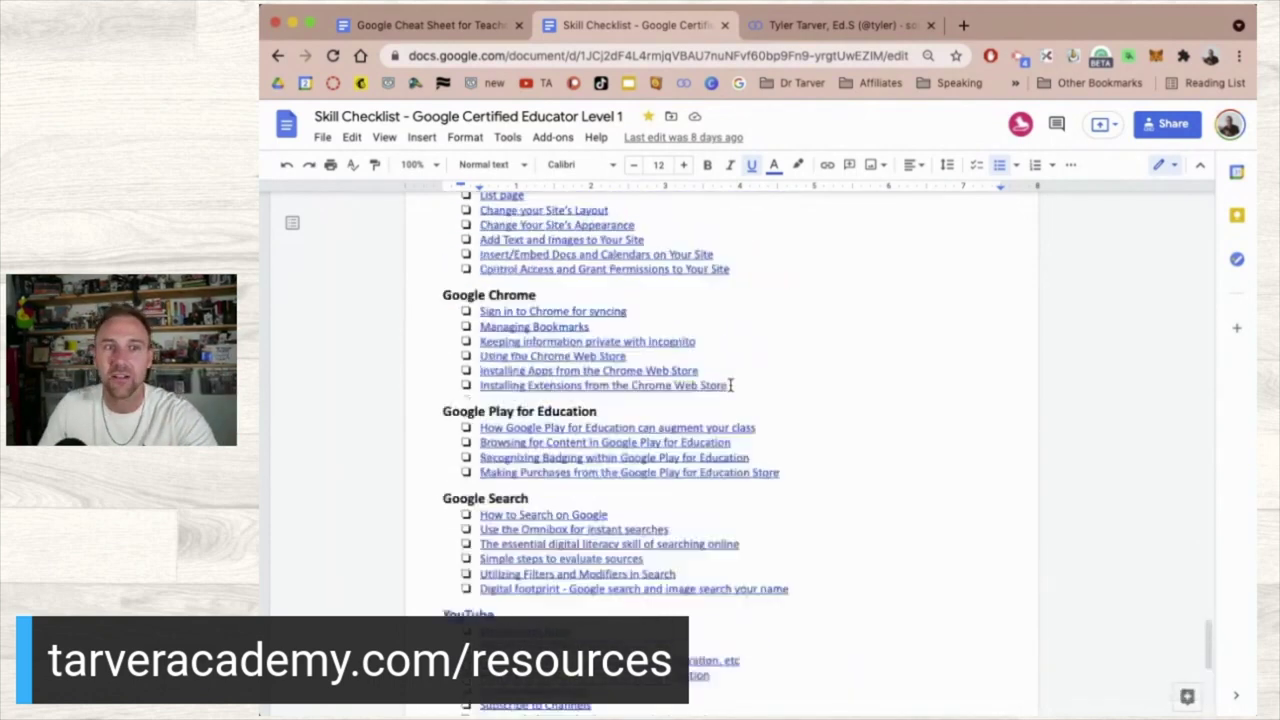
scroll(731, 385, up, 20)
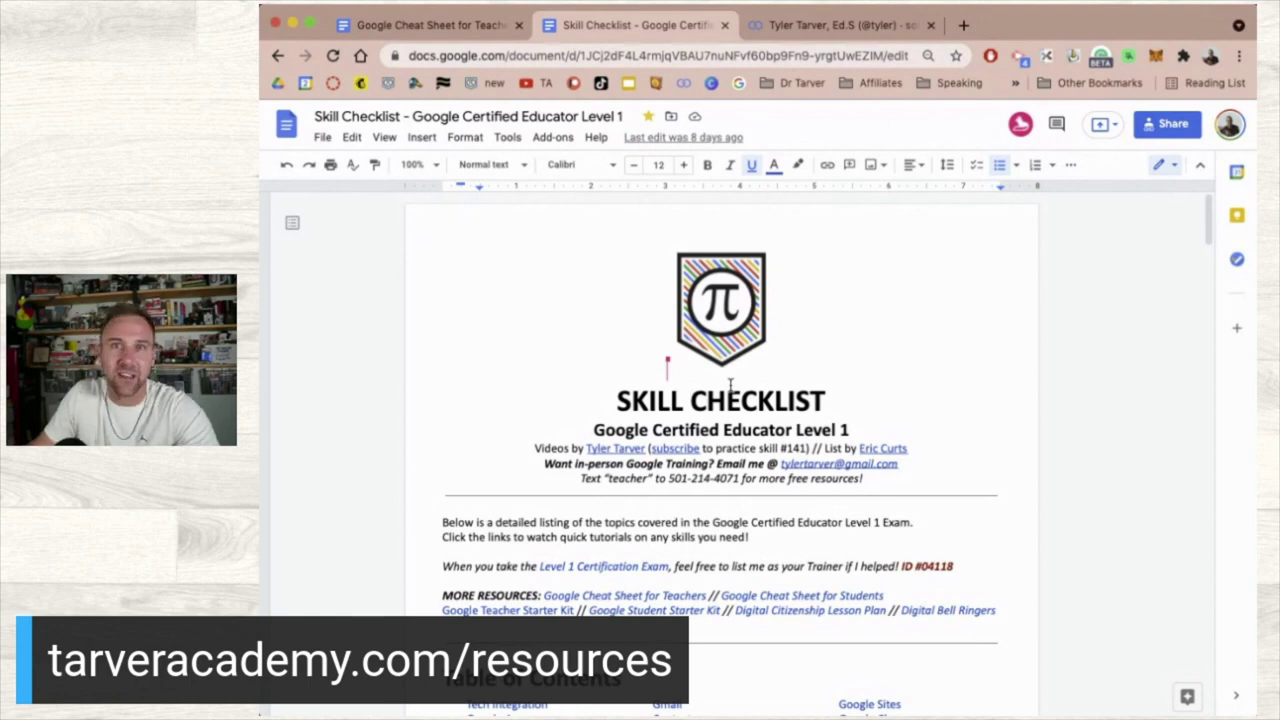
scroll(731, 385, down, 4)
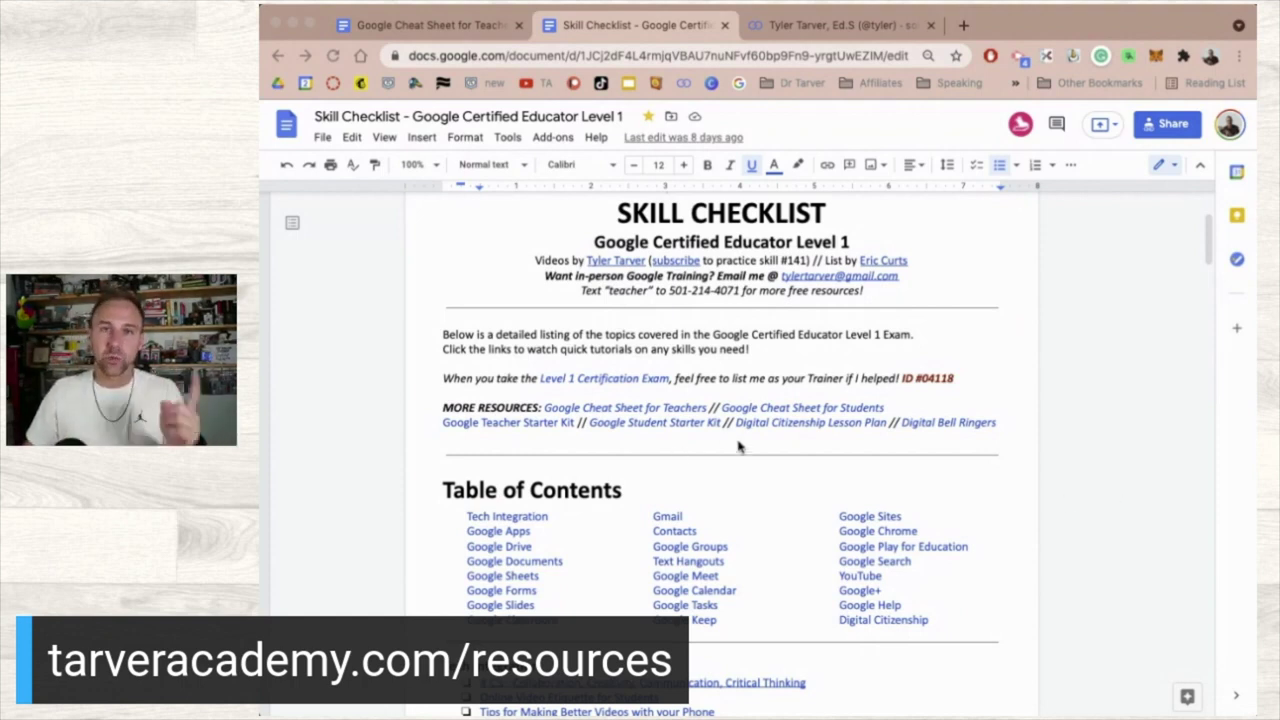
- Give the Skill Checklist a final scroll, then close its tab with Cmd+W
scroll(738, 447, up, 3)
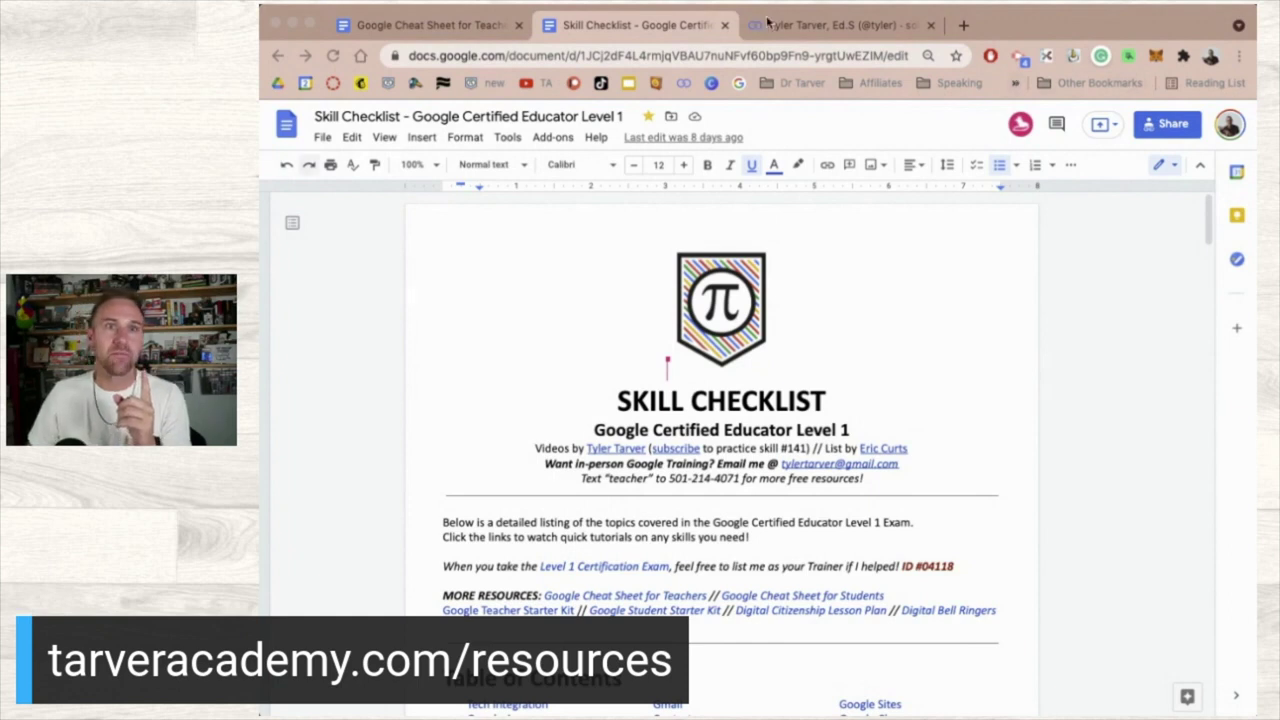
scroll(783, 382, down, 20)
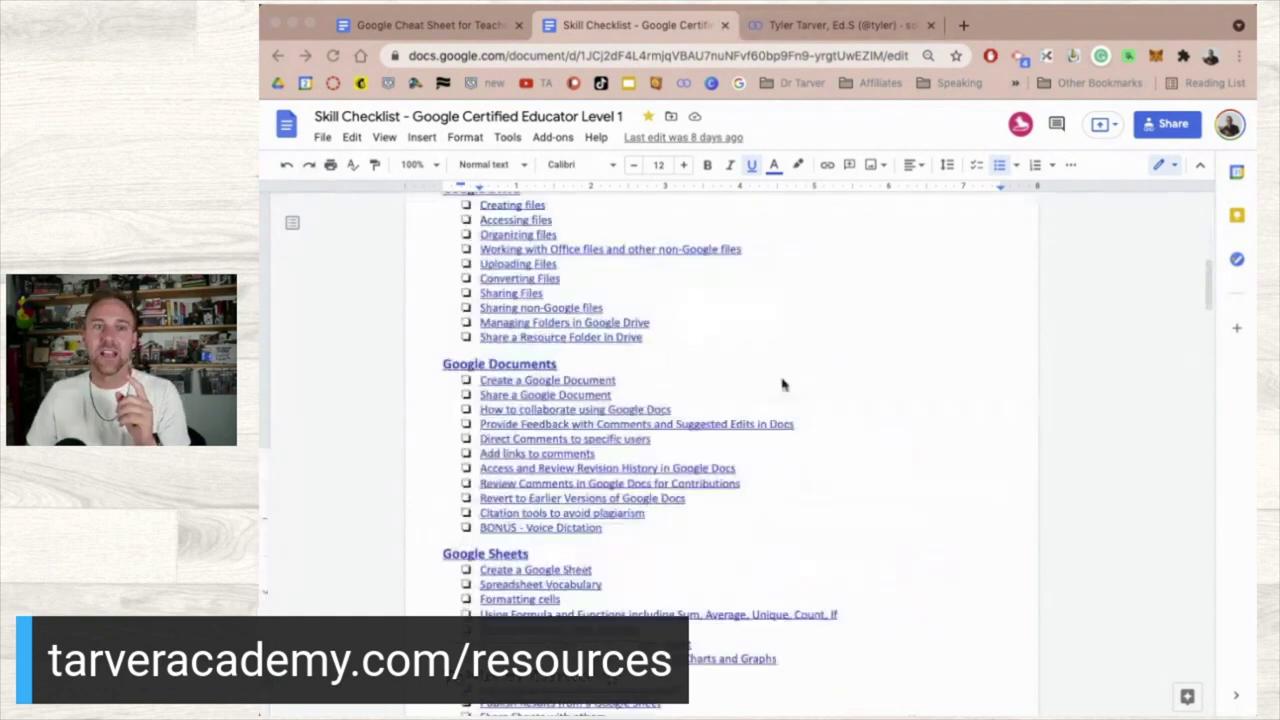
scroll(783, 383, down, 4)
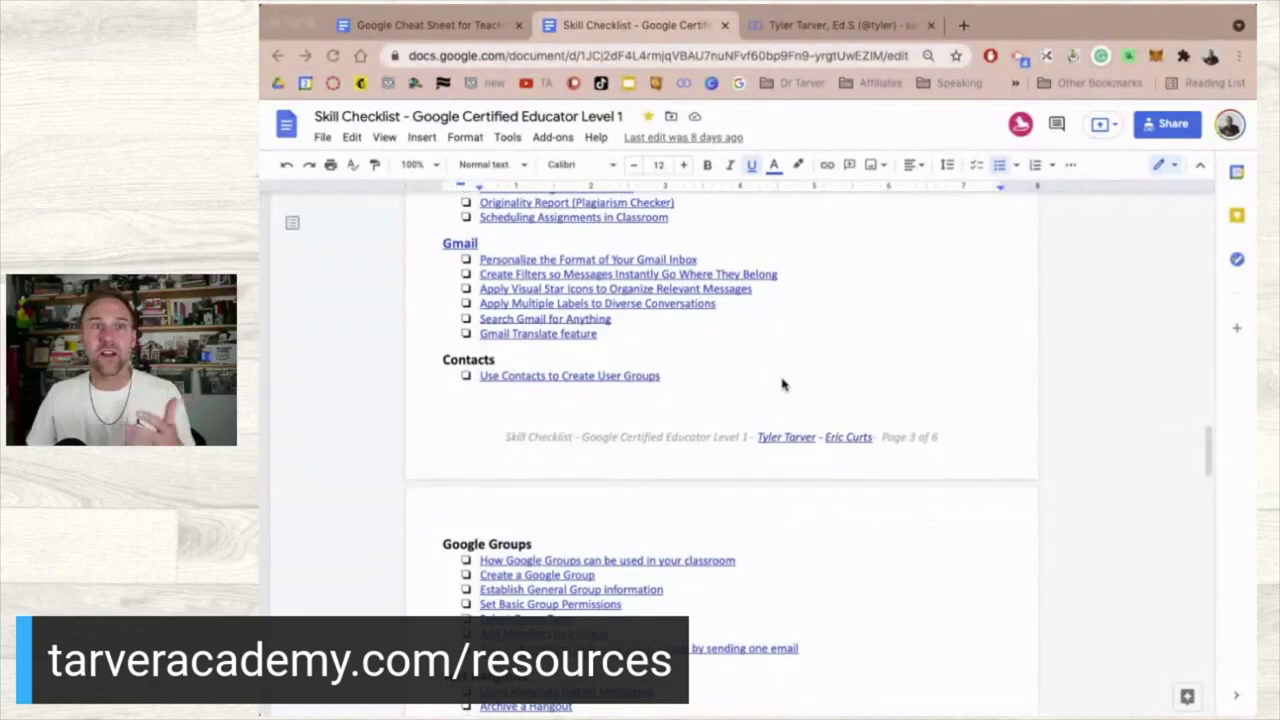
scroll(783, 383, up, 15)
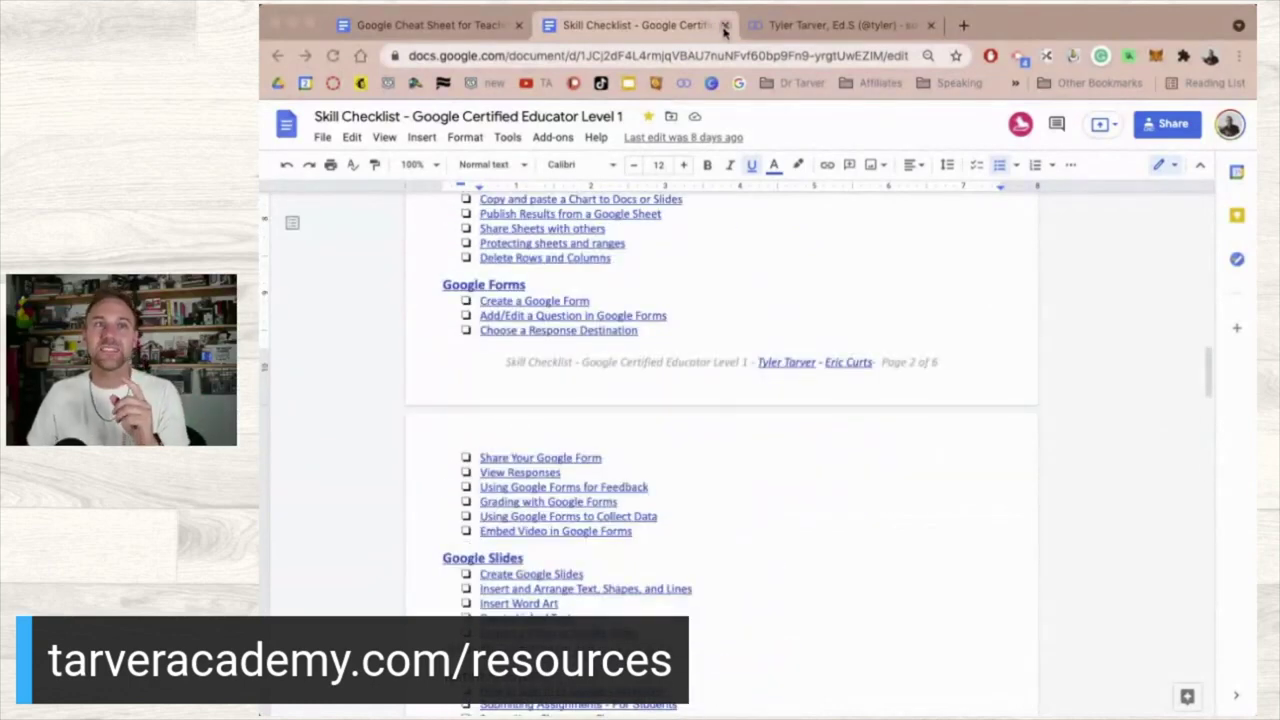
key(super+w)
- Switch to the Google Cheat Sheet for Teachers, jump to its top, and hide the outline
click(398, 25)
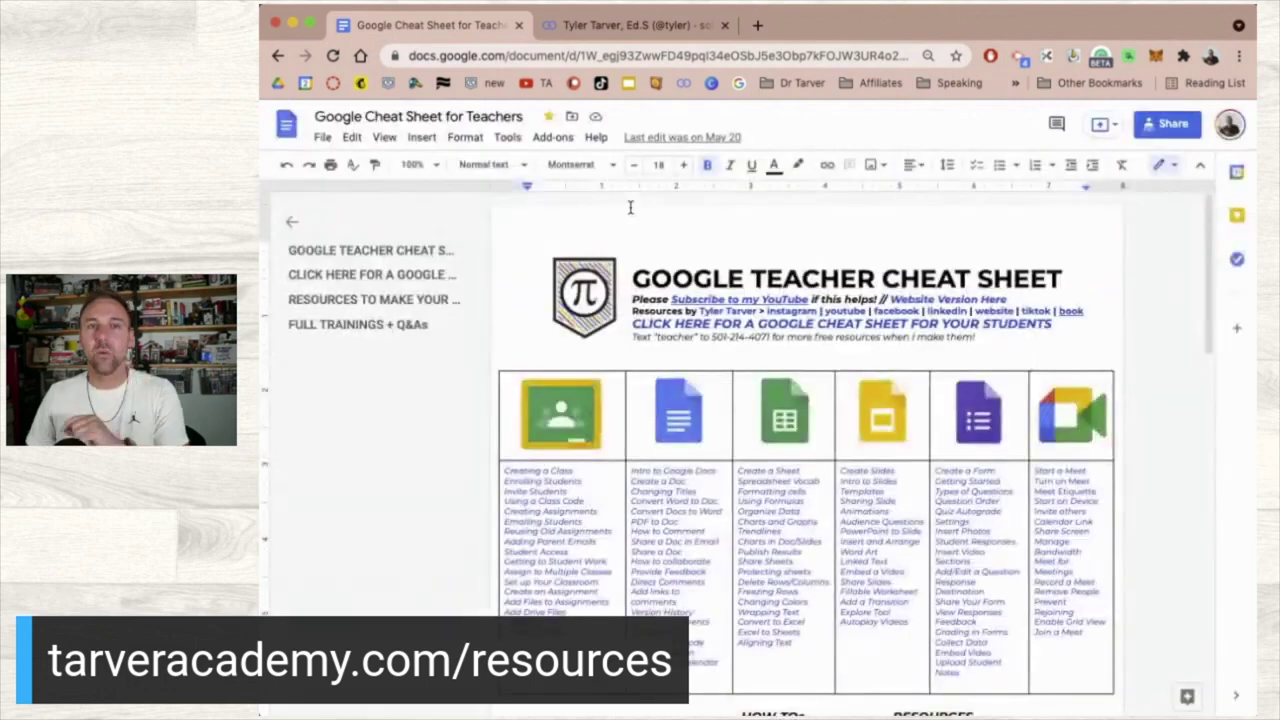
scroll(1000, 530, down, 1)
scroll(1000, 530, up, 1)
click(300, 250)
key(super+alt+a)
key(super+alt+h)
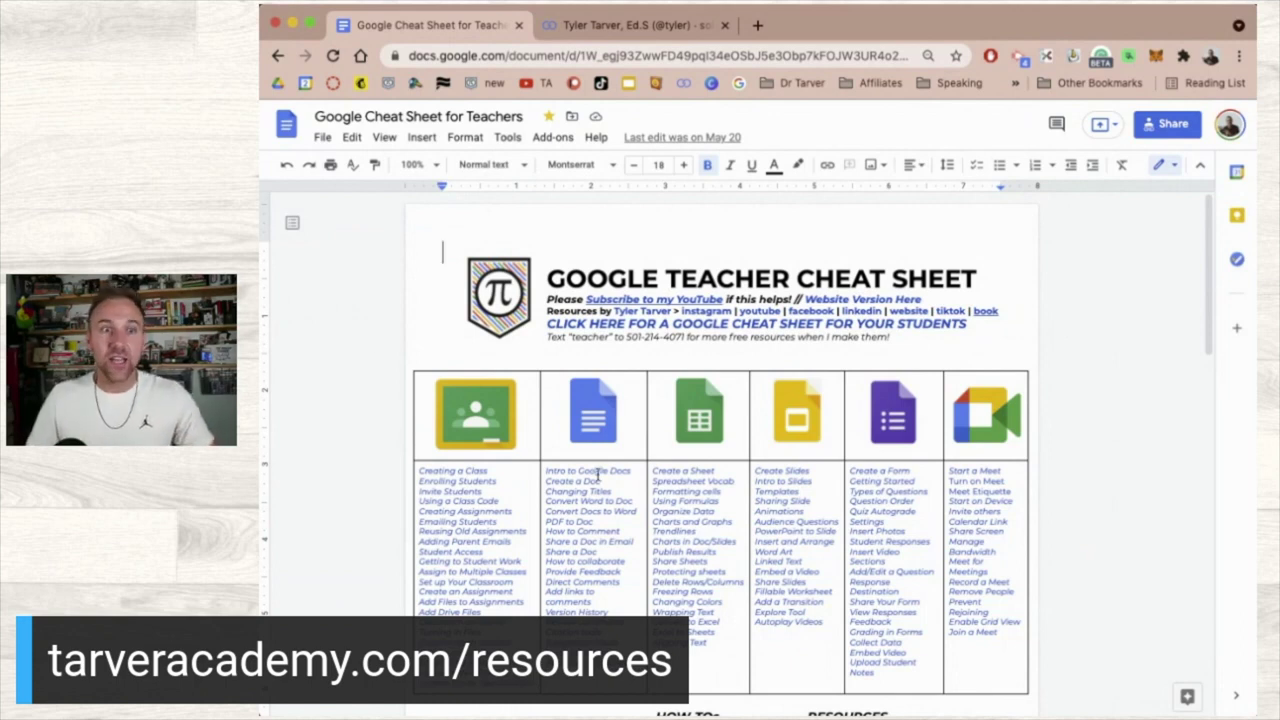
- Scroll through the cheat sheet's tutorial grid, YouTube and resource lists, and subject channel table
scroll(506, 467, down, 2)
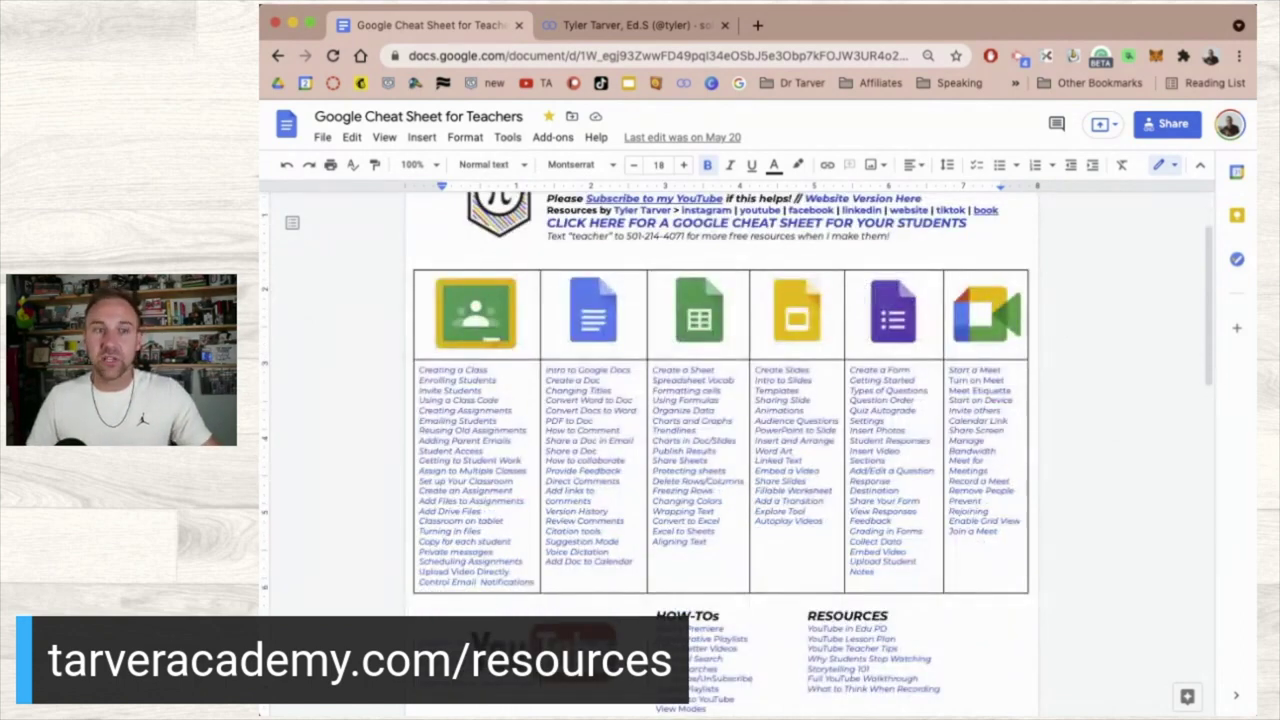
scroll(472, 450, down, 3)
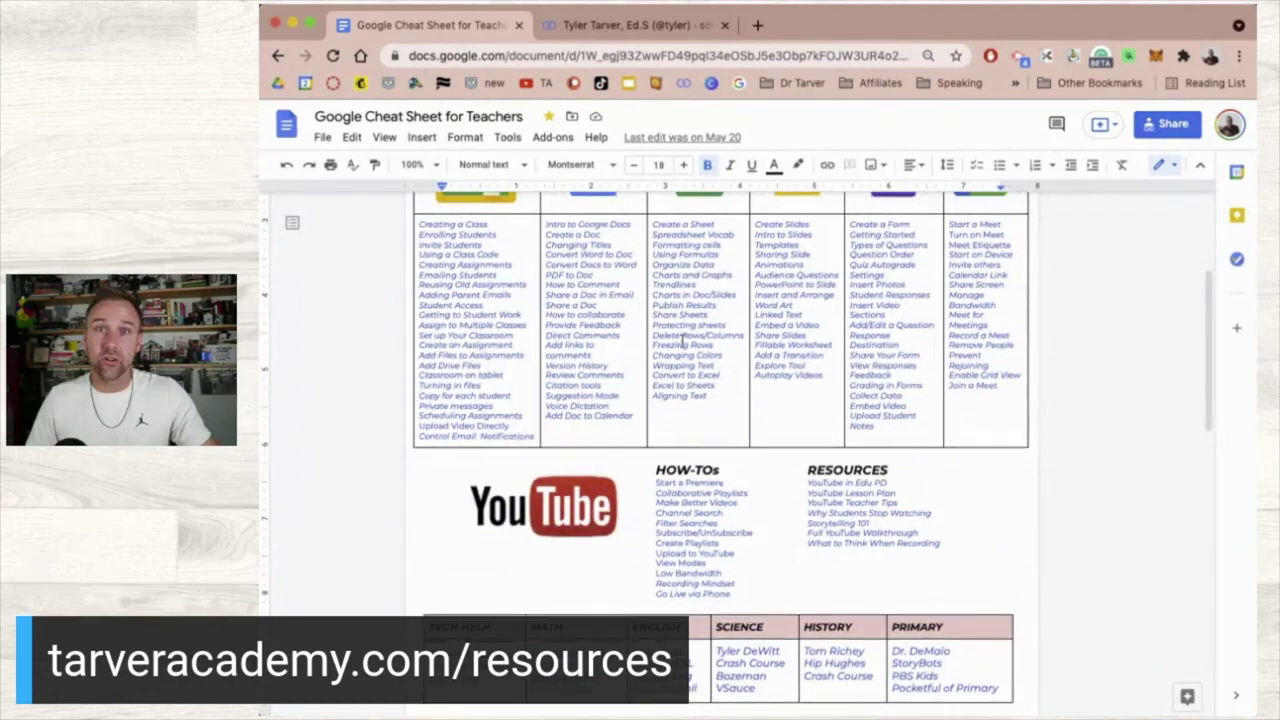
scroll(682, 341, down, 3)
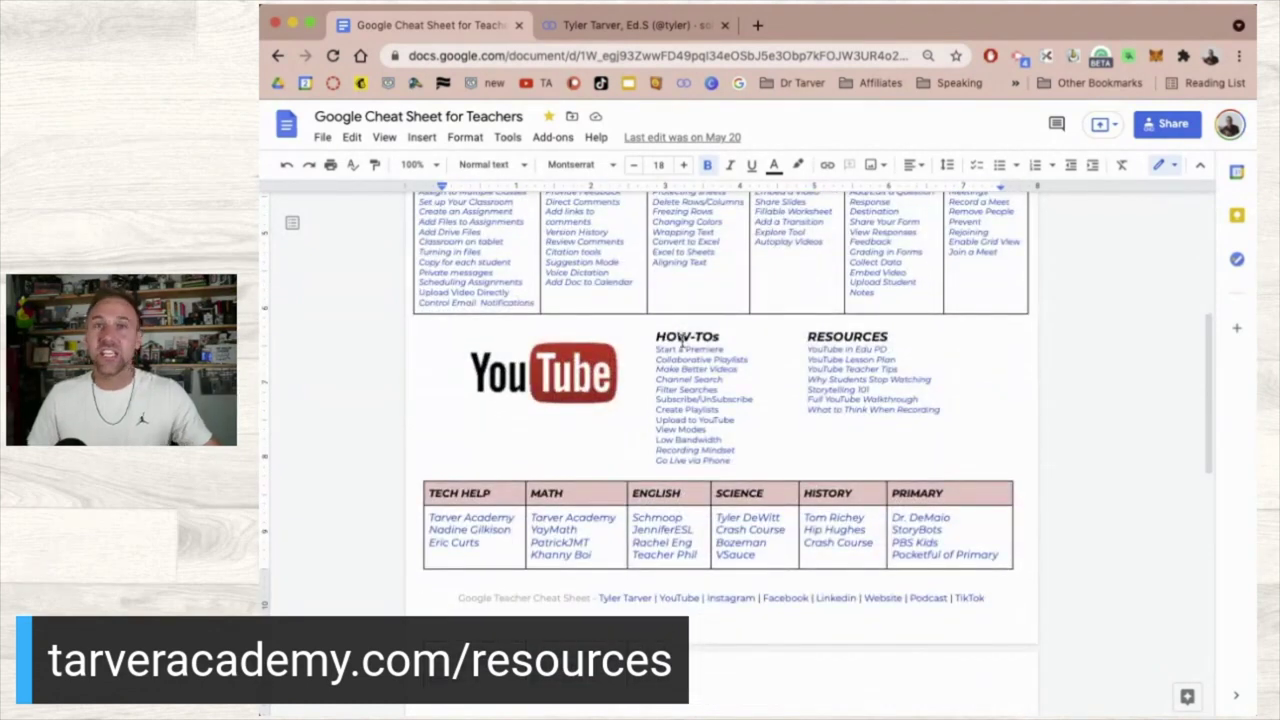
scroll(683, 342, up, 5)
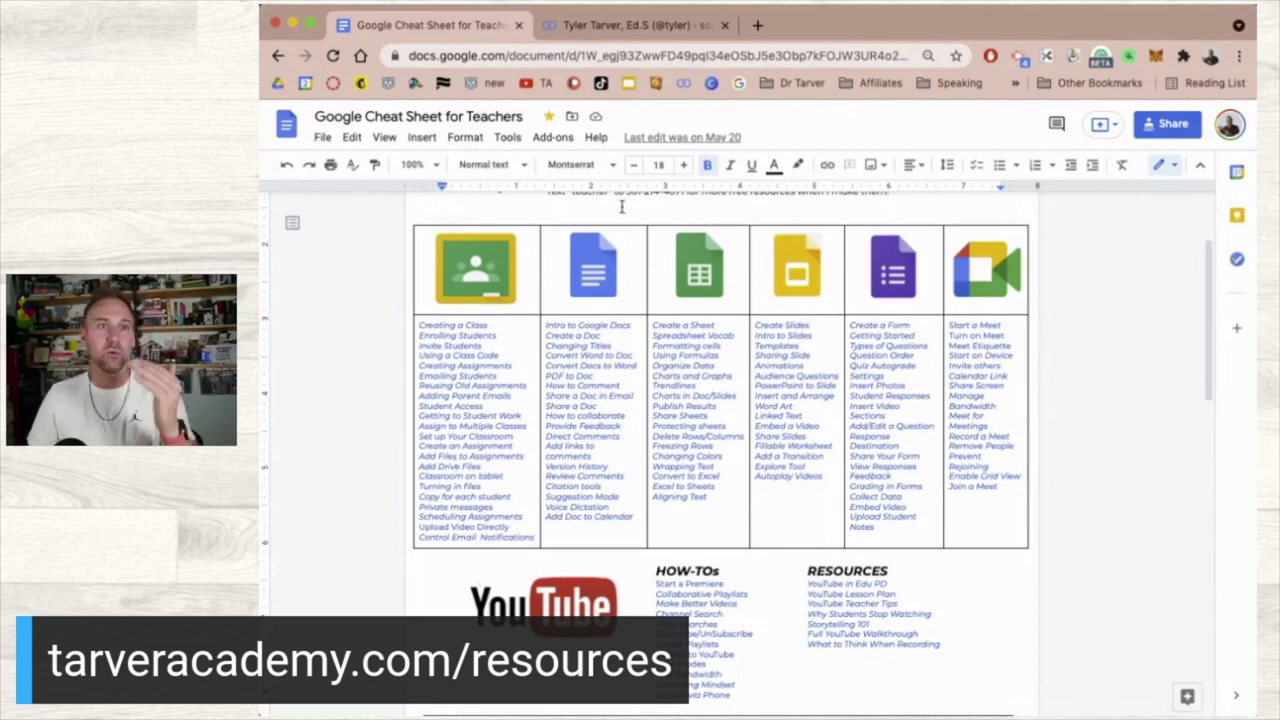
scroll(745, 484, down, 3)
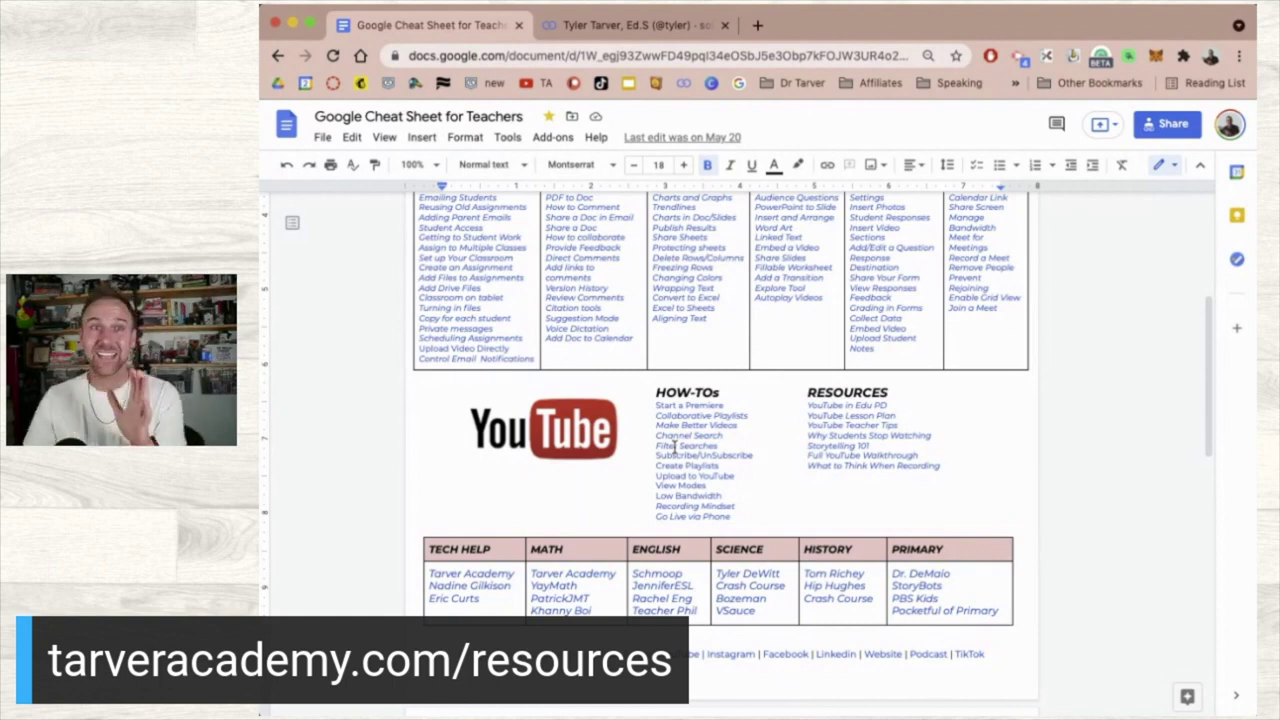
scroll(674, 447, up, 5)
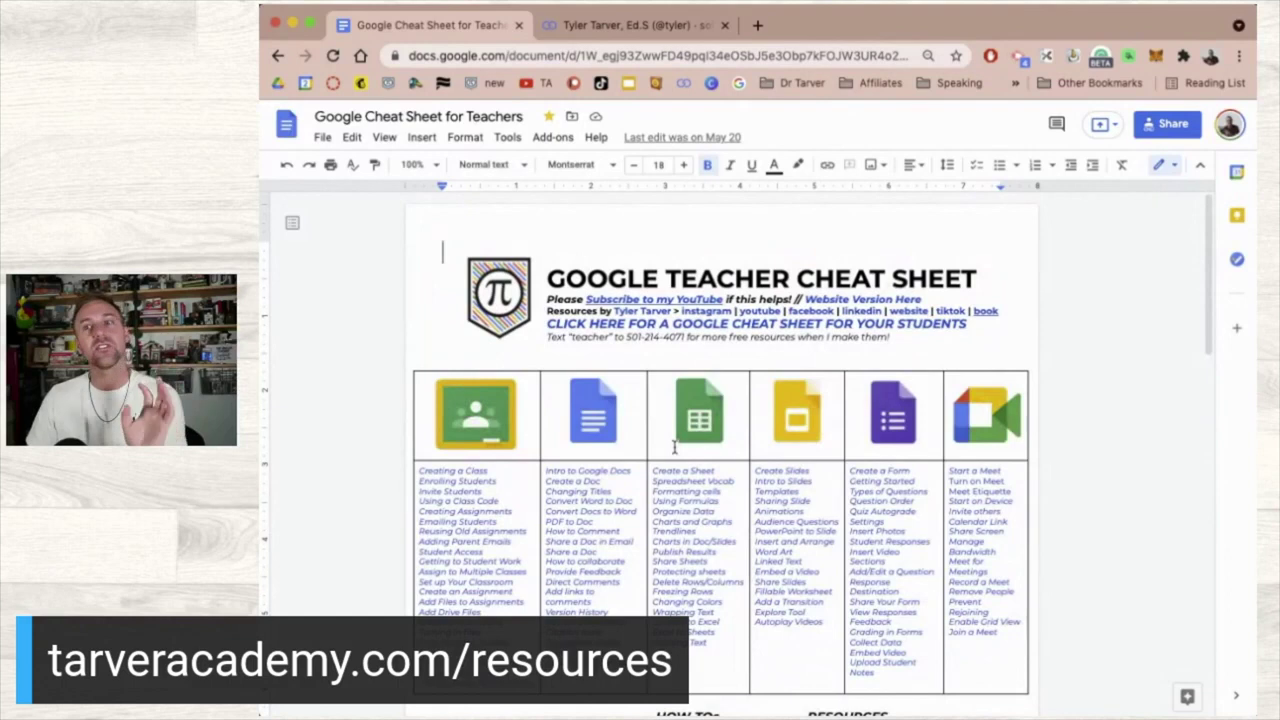
scroll(674, 447, down, 2)
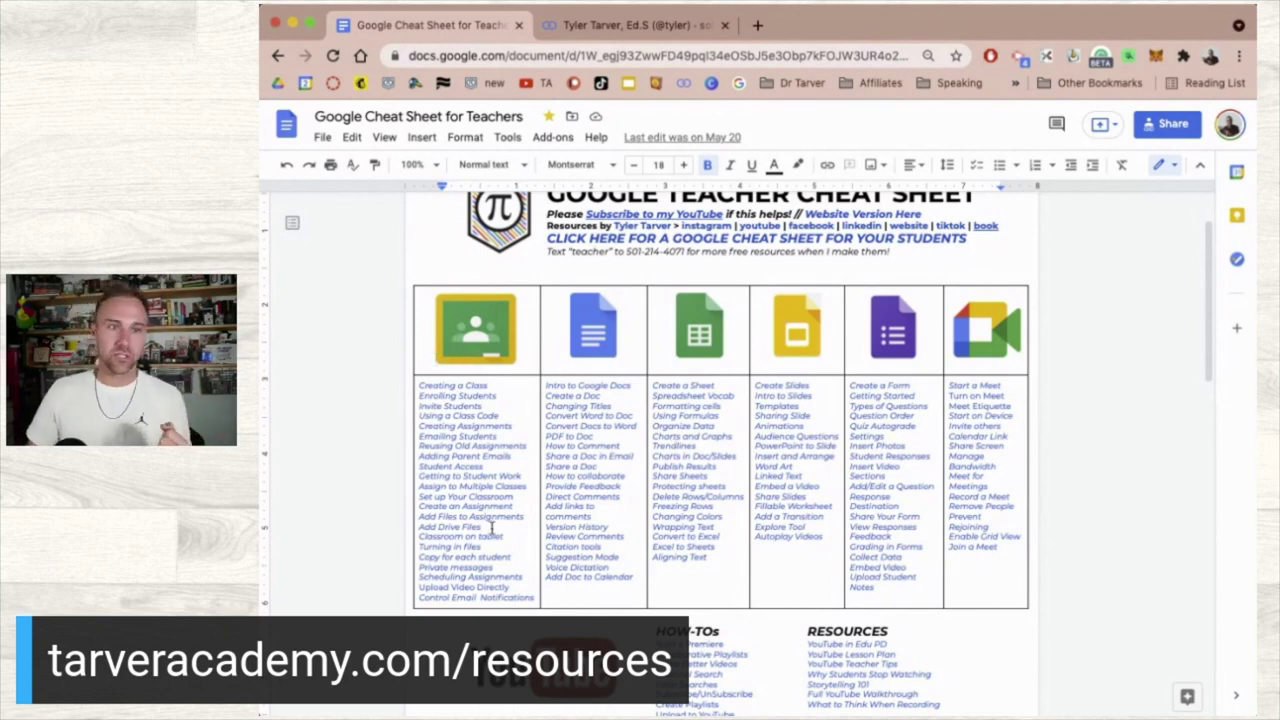
scroll(491, 528, down, 5)
scroll(668, 488, down, 2)
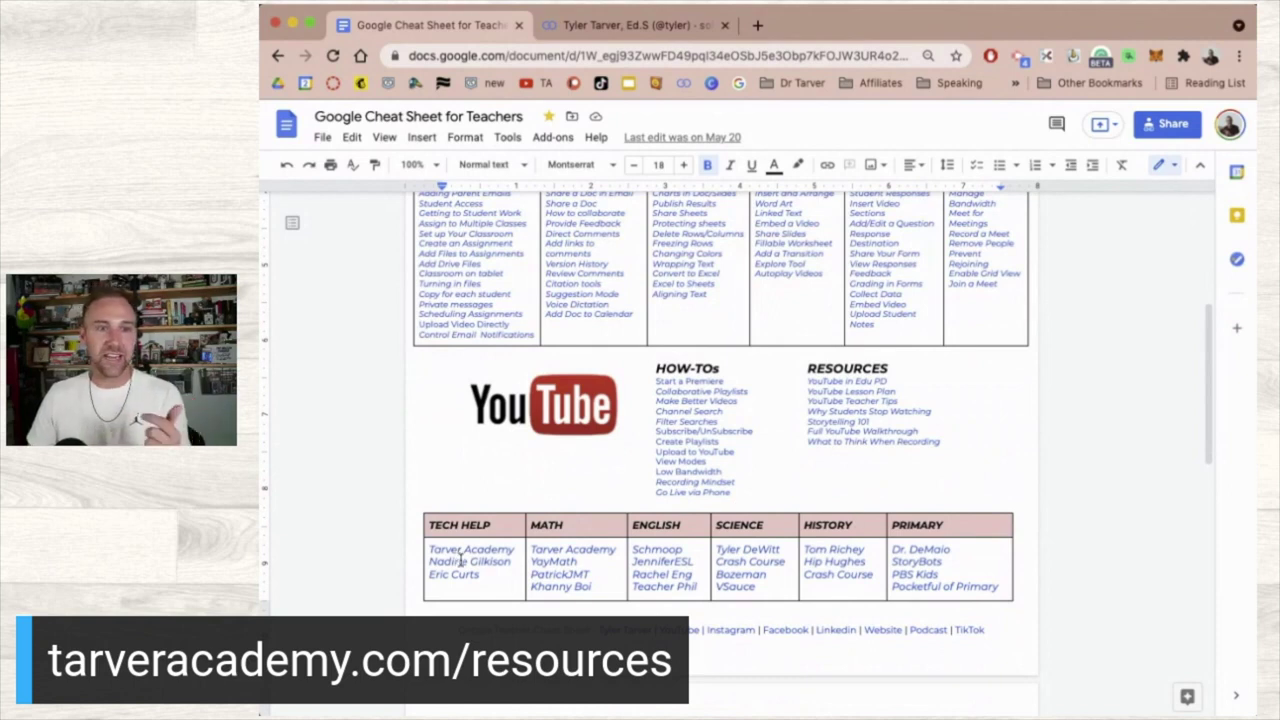
click(455, 575)
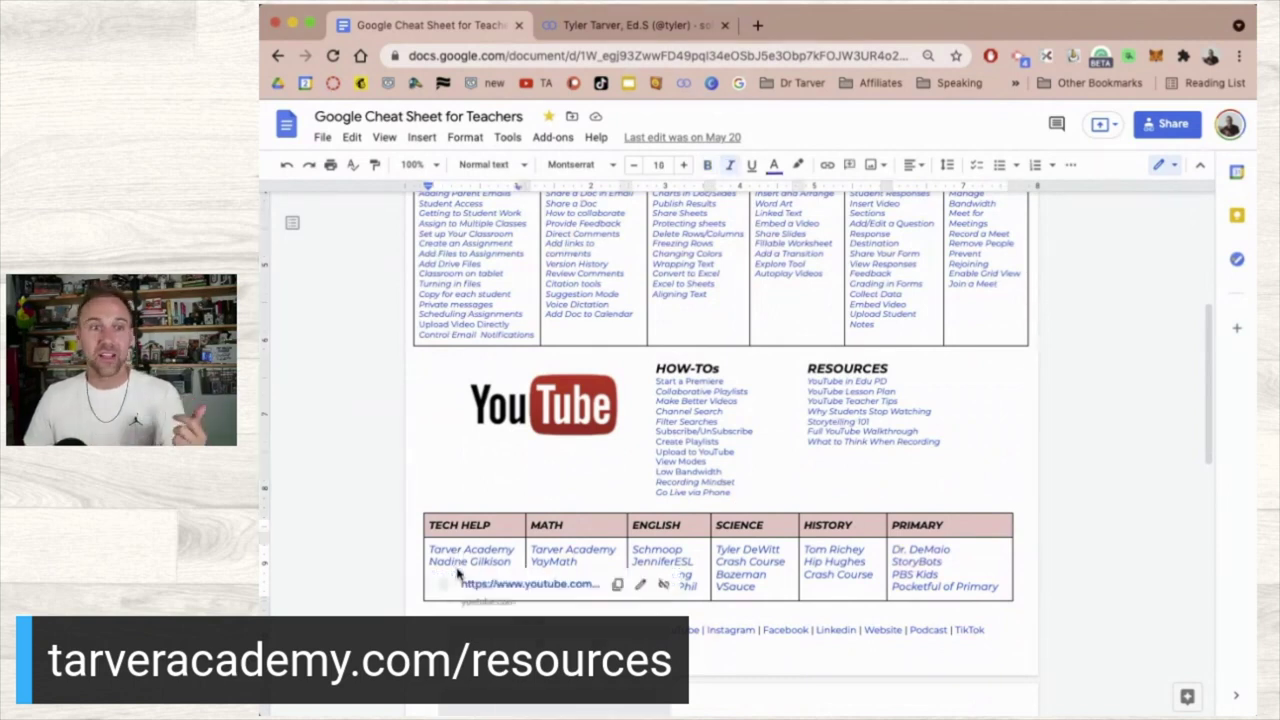
click(459, 566)
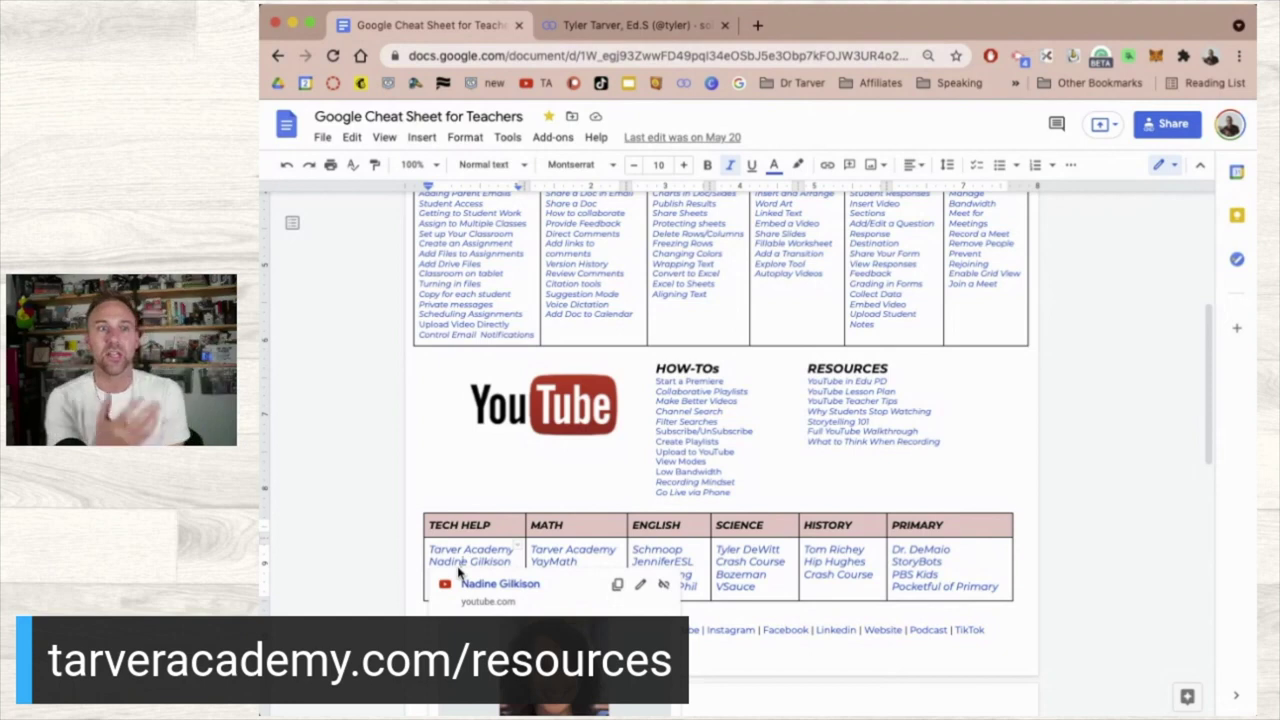
click(380, 529)
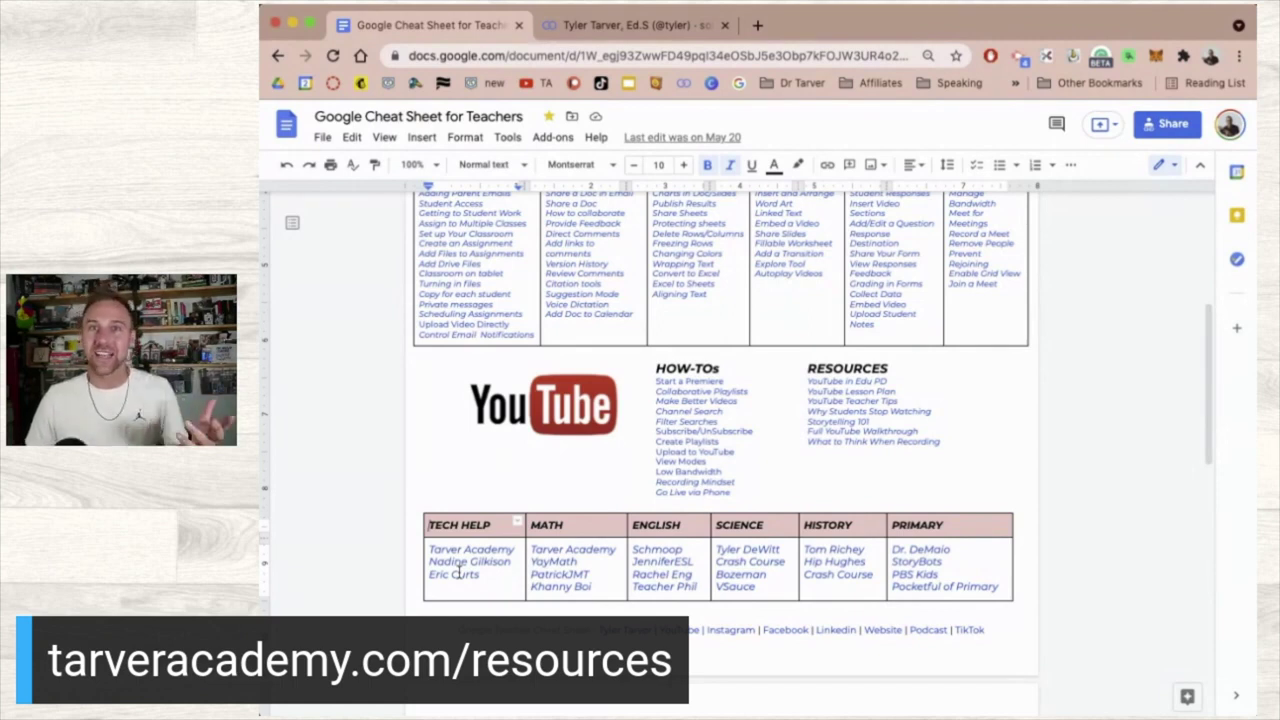
click(562, 561)
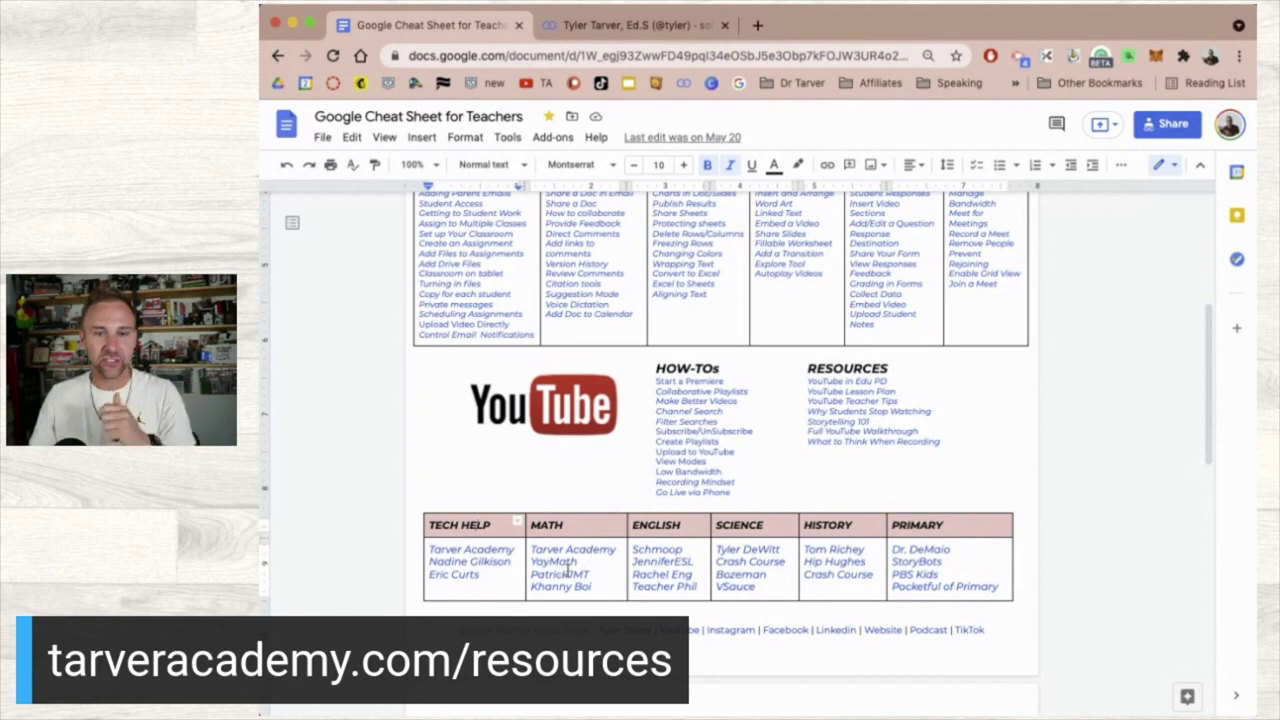
scroll(726, 562, down, 2)
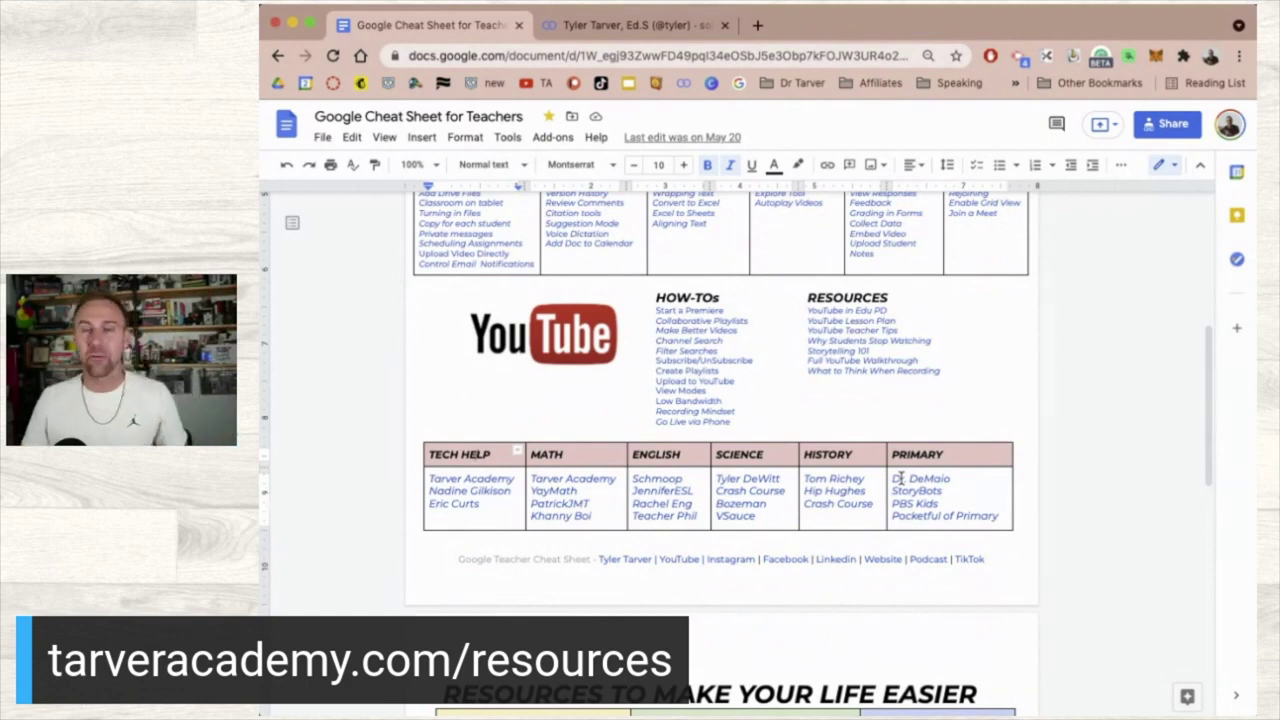
- Review the cheat sheet's Resources and Full Trainings sections, then return to the tarveracademy.com resources page
scroll(899, 478, down, 10)
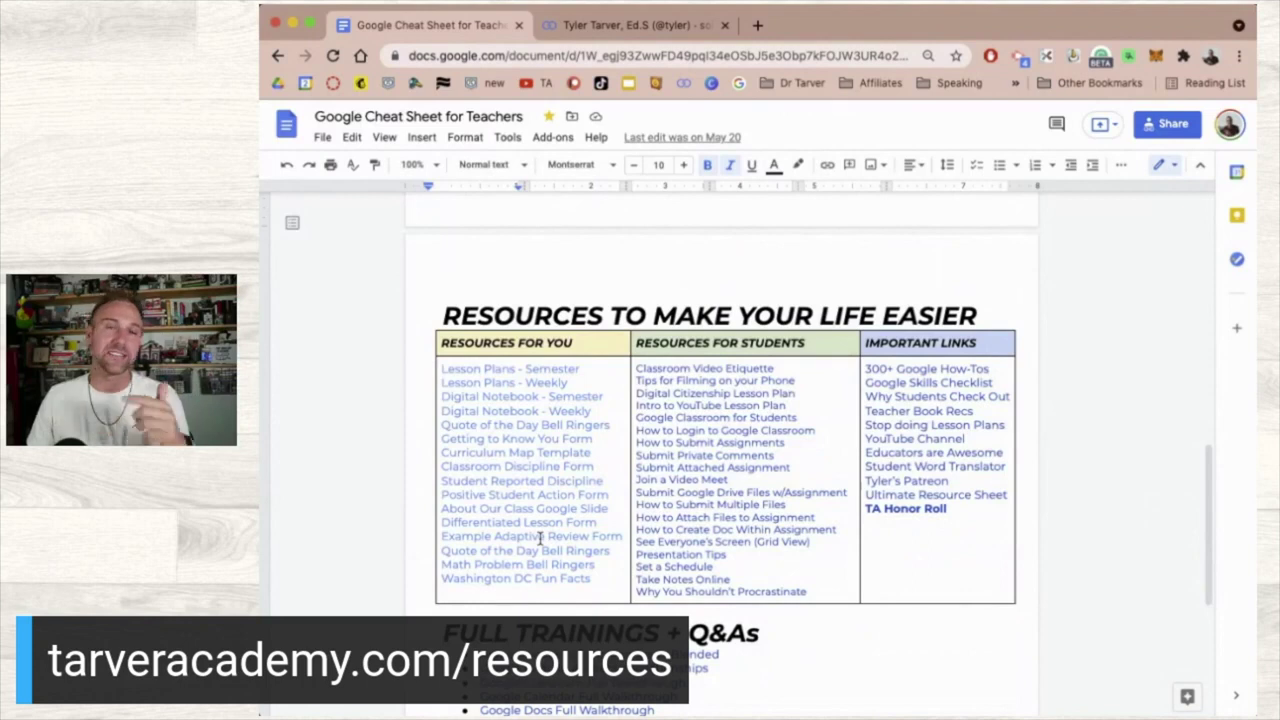
scroll(540, 538, down, 4)
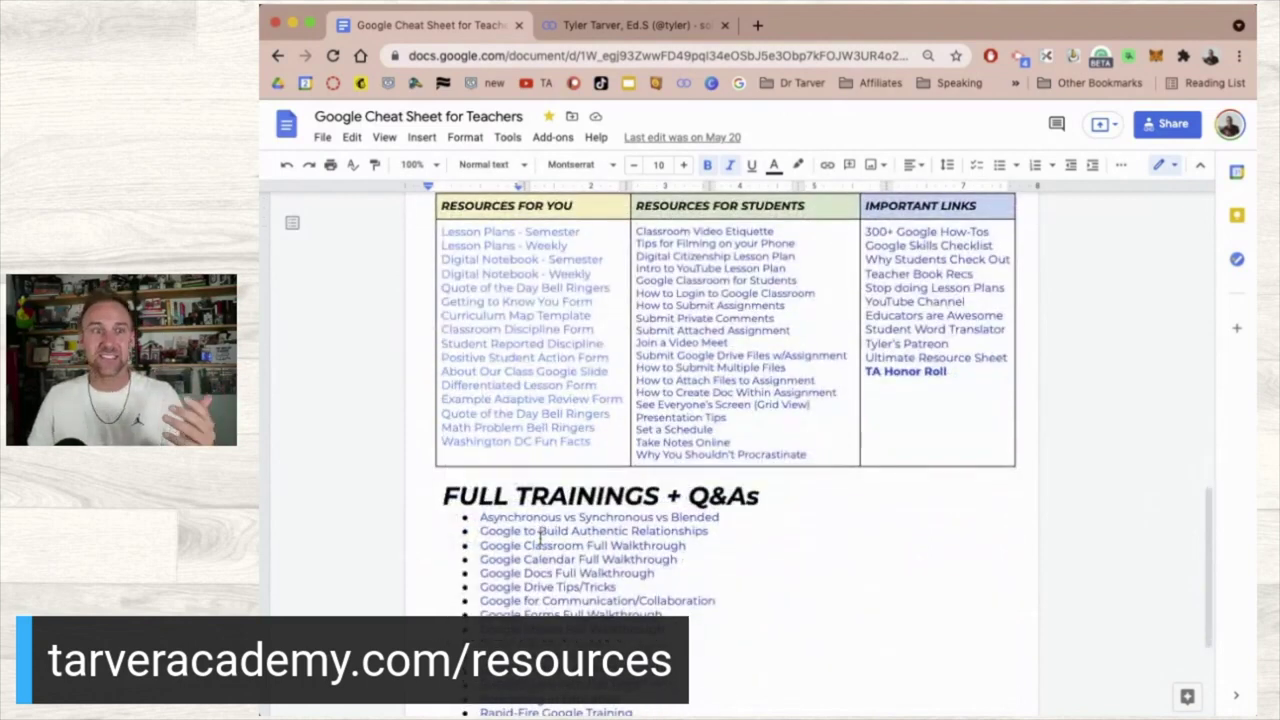
scroll(540, 538, down, 3)
scroll(540, 538, up, 20)
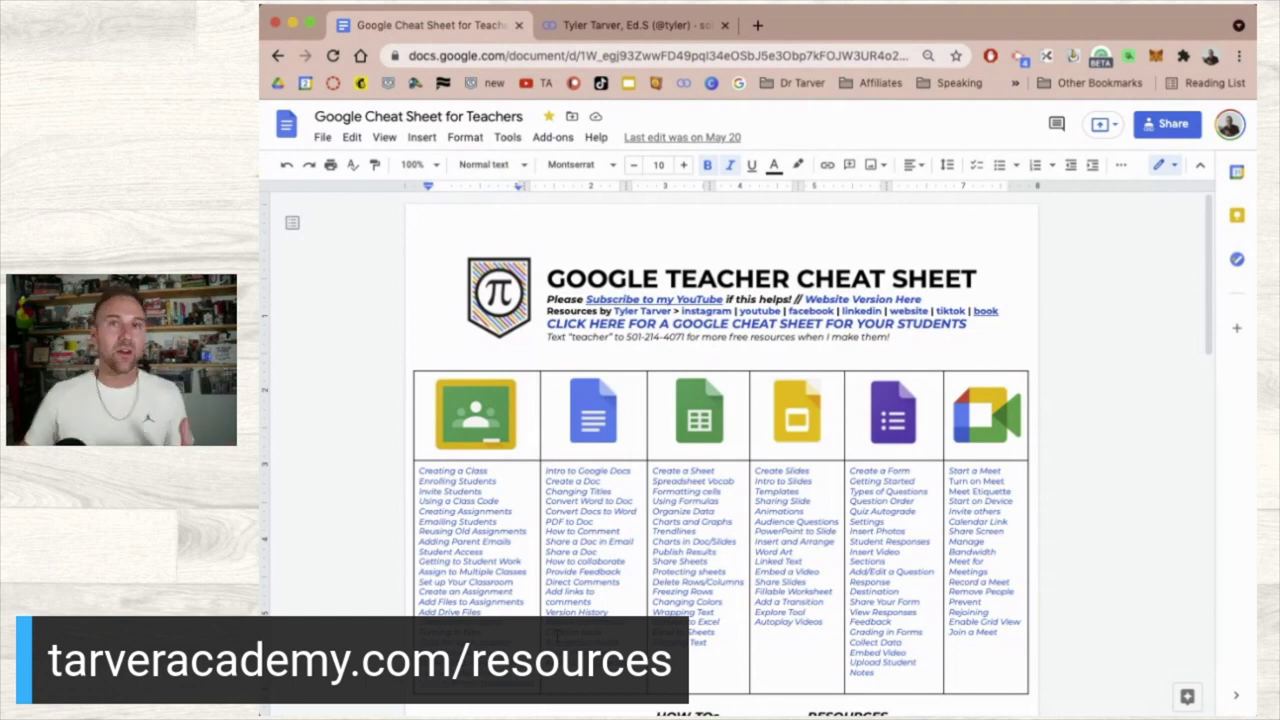
scroll(571, 370, down, 3)
scroll(571, 370, up, 3)
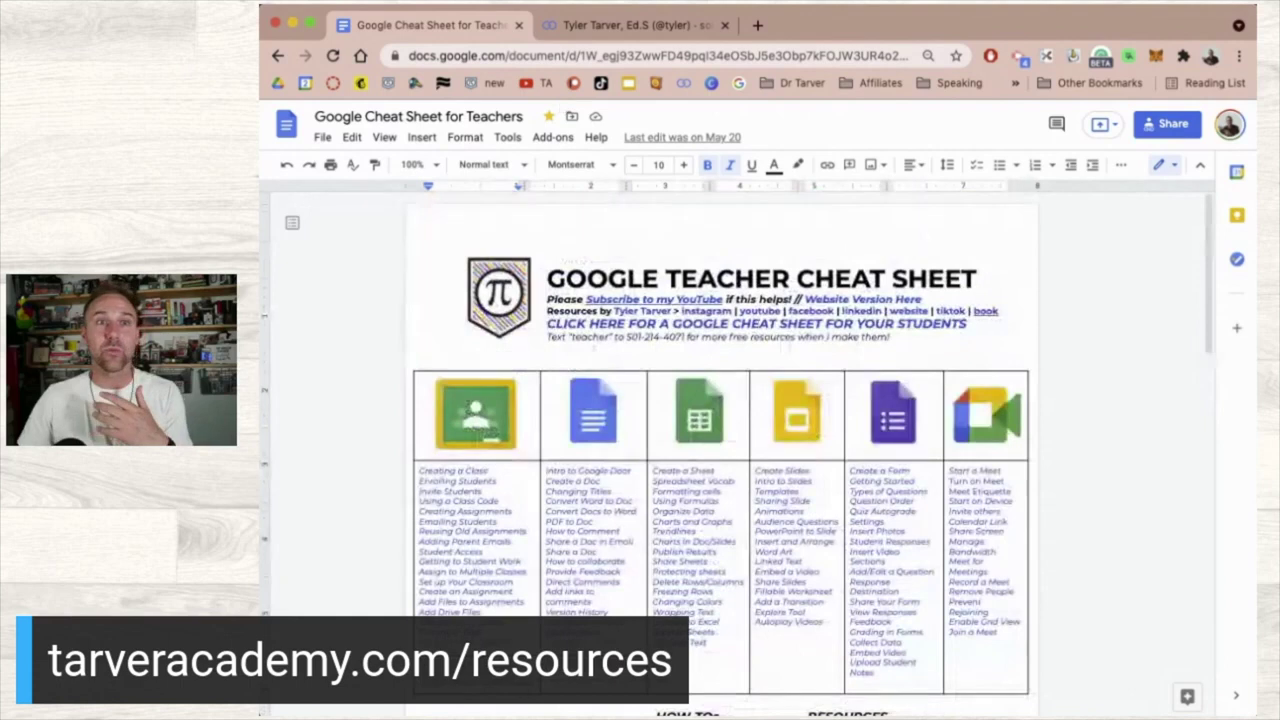
click(277, 56)
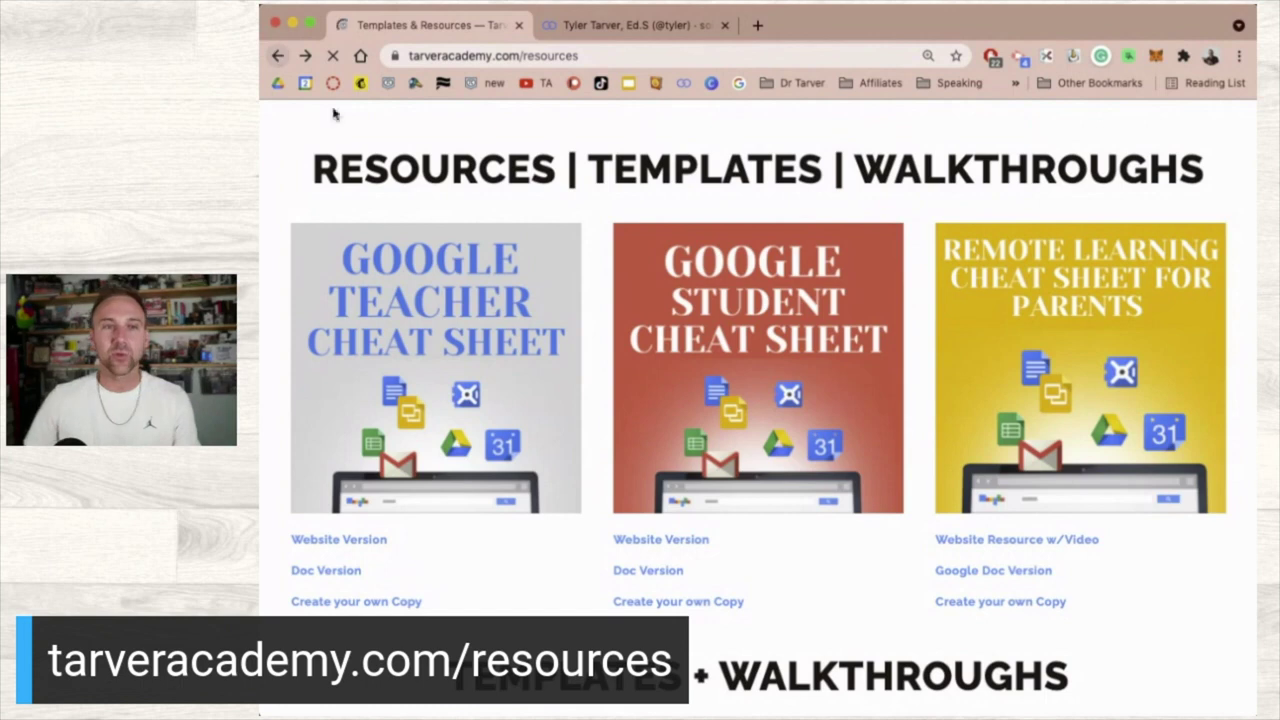
- Find and open the 'Slides Intro/Help Page - Horizontal' template link on the resources page
scroll(400, 400, down, 4)
scroll(422, 428, down, 3)
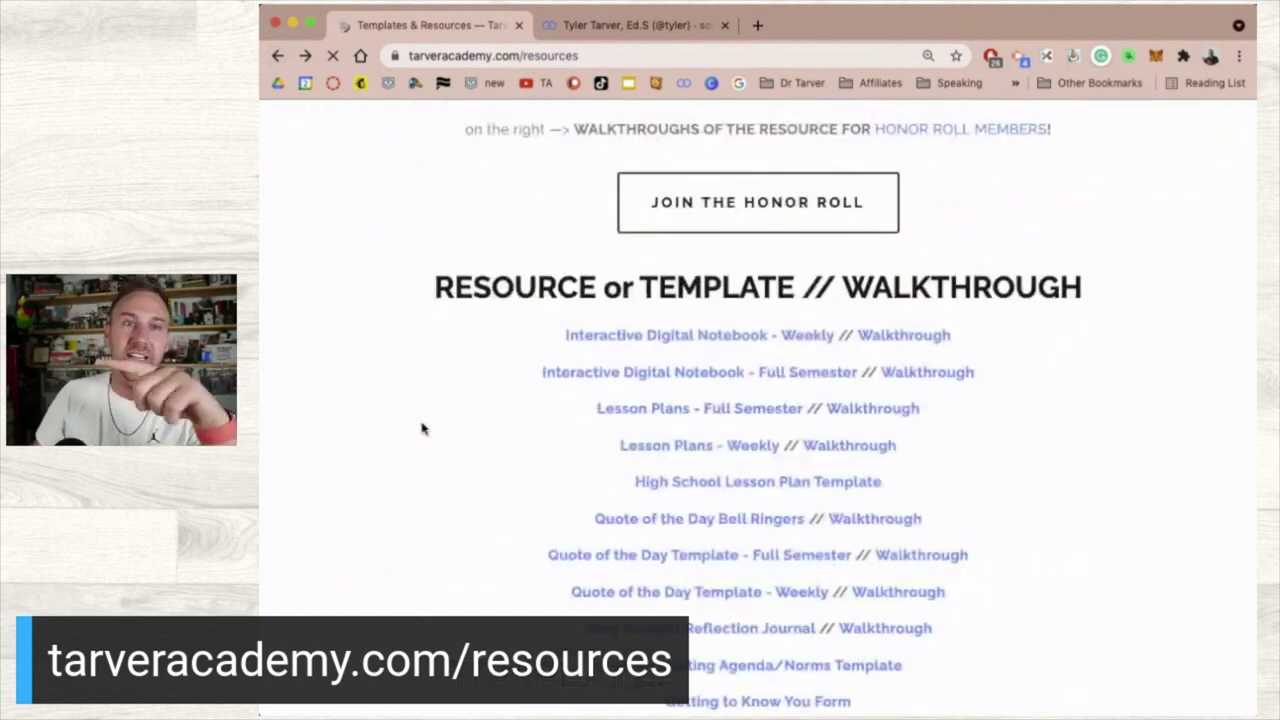
scroll(422, 428, down, 2)
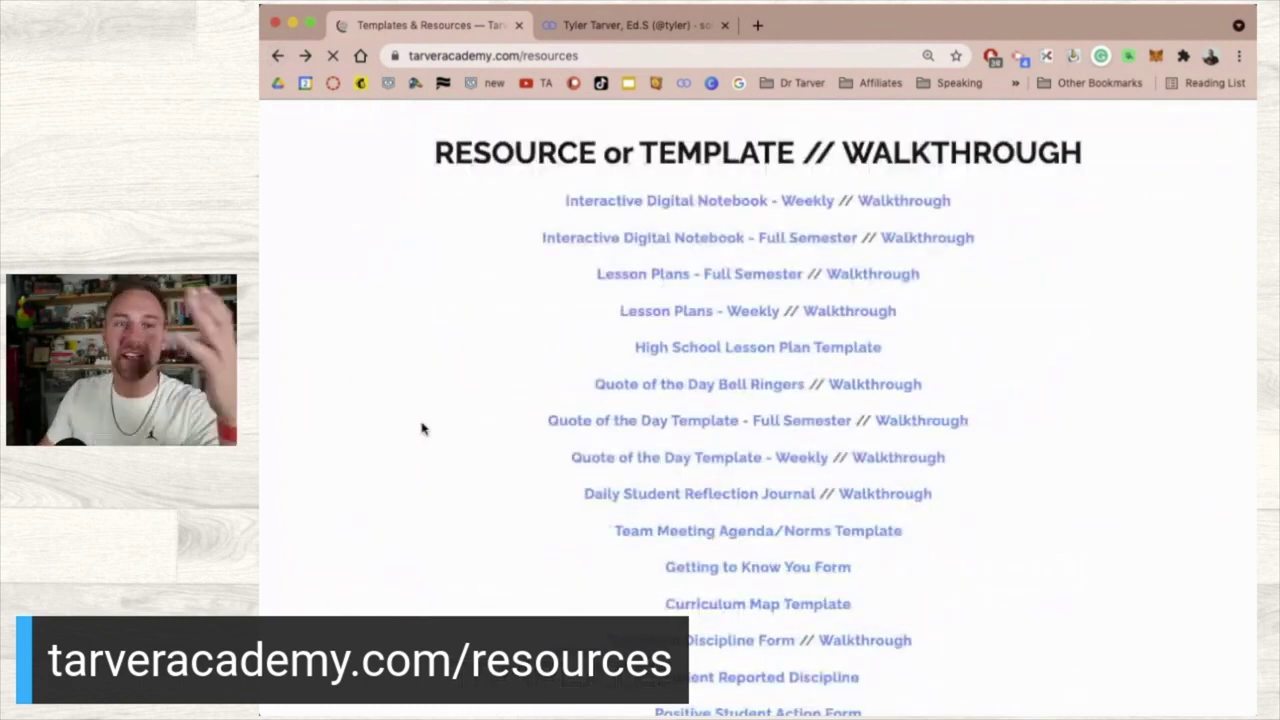
scroll(423, 429, down, 1)
scroll(585, 462, down, 2)
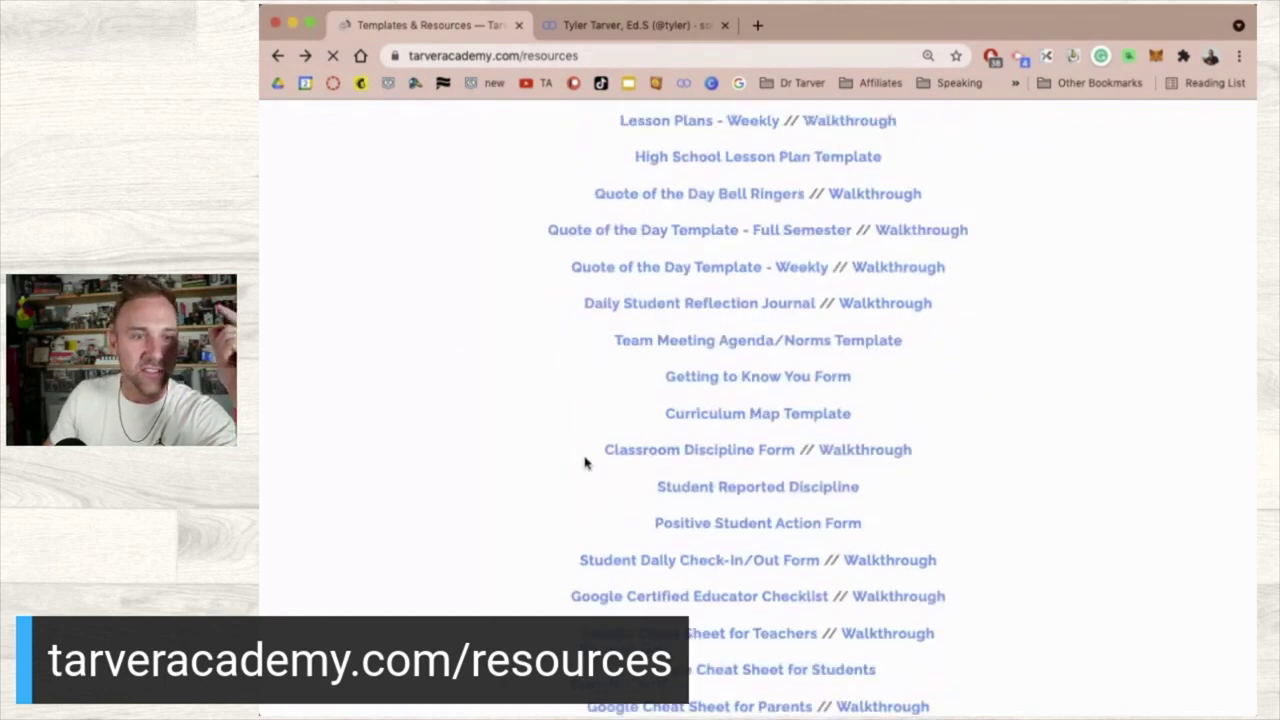
scroll(585, 462, down, 2)
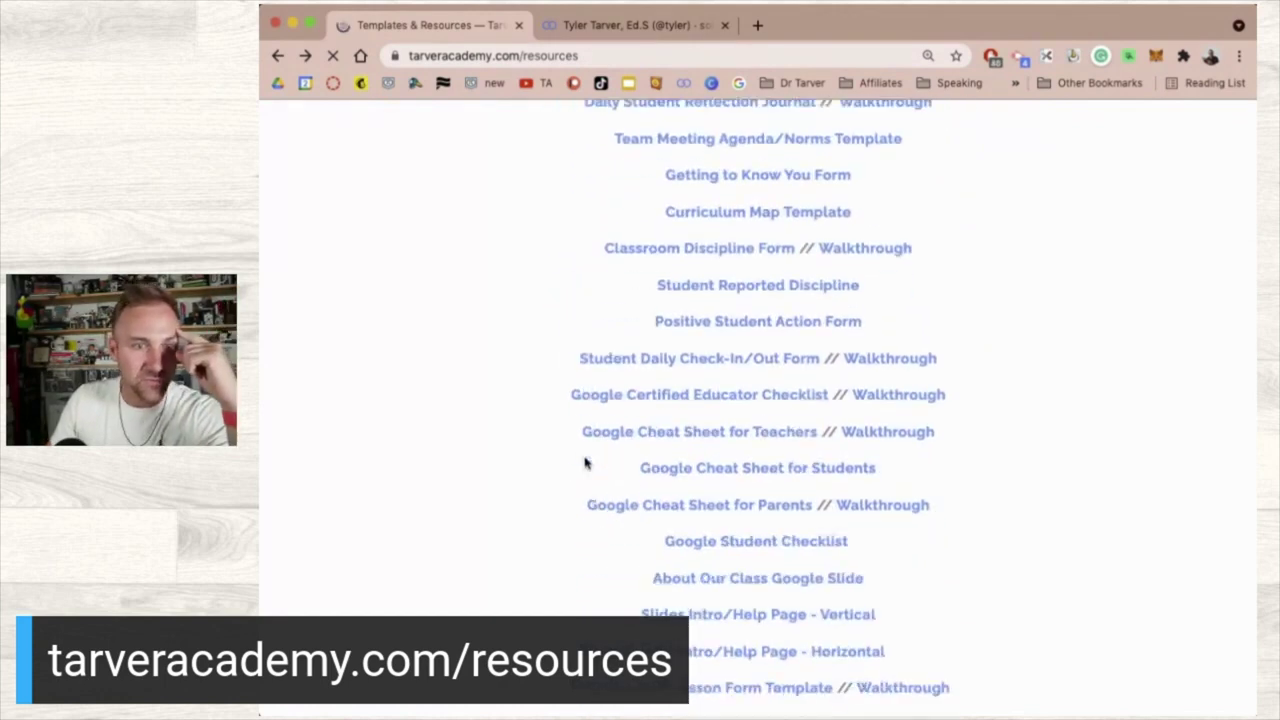
click(703, 657)
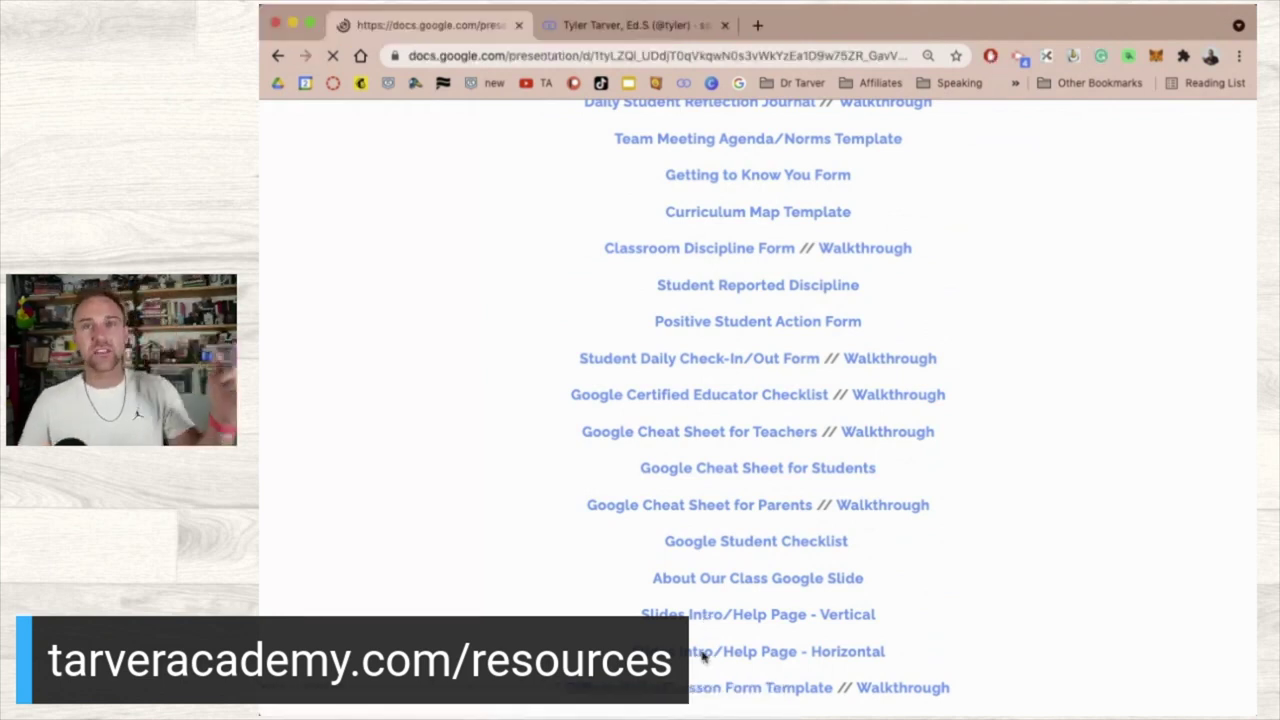